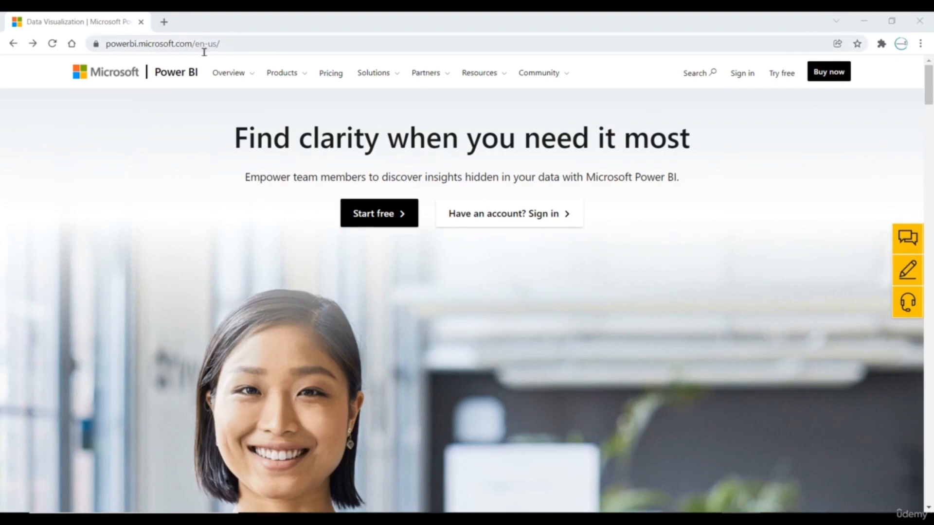
- Look through the sections of the Microsoft Power BI home page and return to its beginning
{"action": "scroll", "coordinate": [177, 184], "scroll_direction": "down", "scroll_amount": 5}
{"action": "scroll", "coordinate": [174, 184], "scroll_direction": "down", "scroll_amount": 12}
{"action": "scroll", "coordinate": [171, 186], "scroll_direction": "down", "scroll_amount": 9}
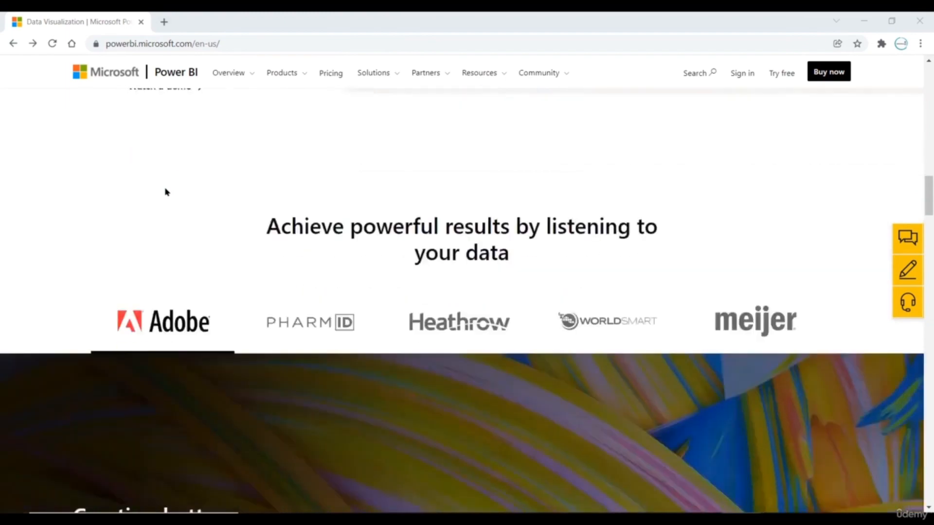
{"action": "scroll", "coordinate": [166, 192], "scroll_direction": "down", "scroll_amount": 16}
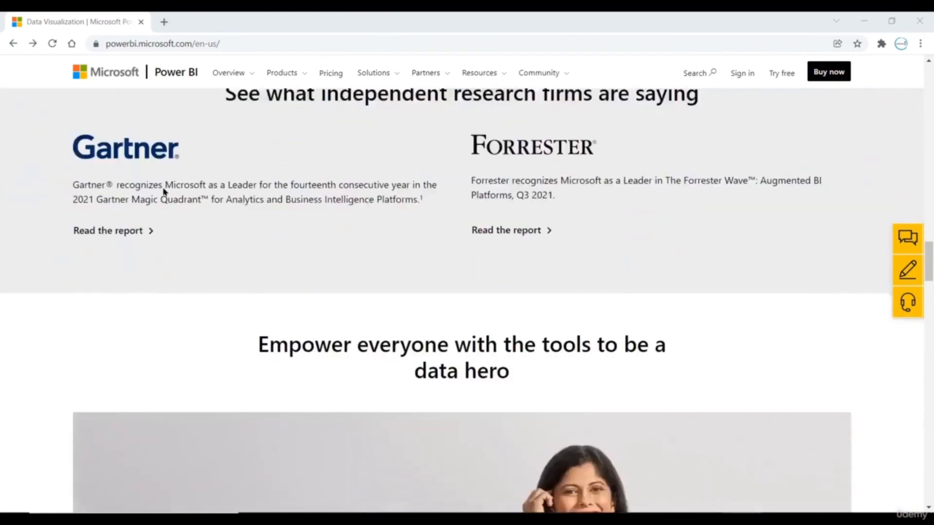
{"action": "scroll", "coordinate": [163, 192], "scroll_direction": "up", "scroll_amount": 15}
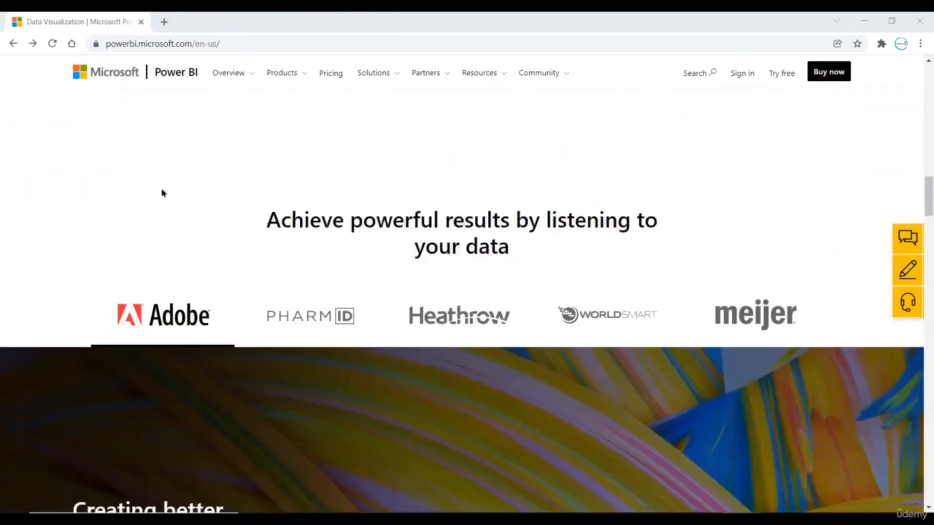
{"action": "scroll", "coordinate": [162, 193], "scroll_direction": "up", "scroll_amount": 17}
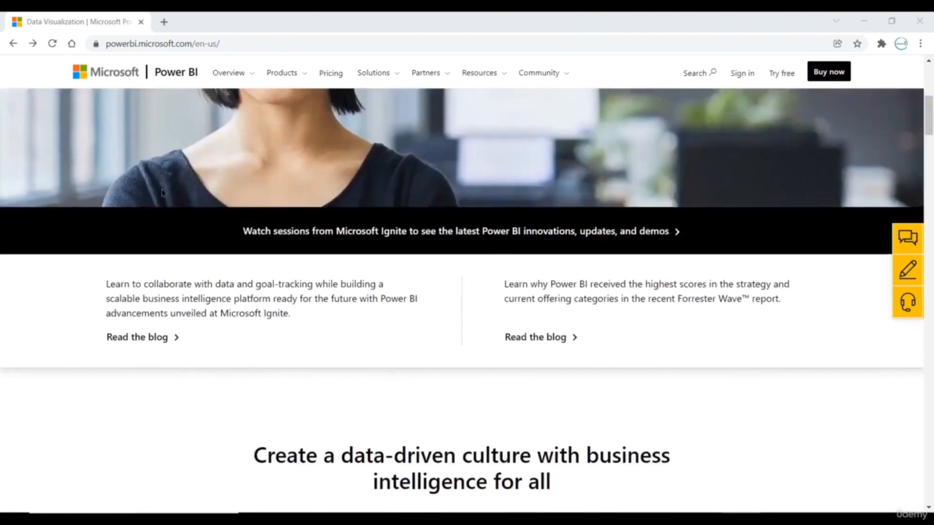
{"action": "scroll", "coordinate": [161, 193], "scroll_direction": "up", "scroll_amount": 7}
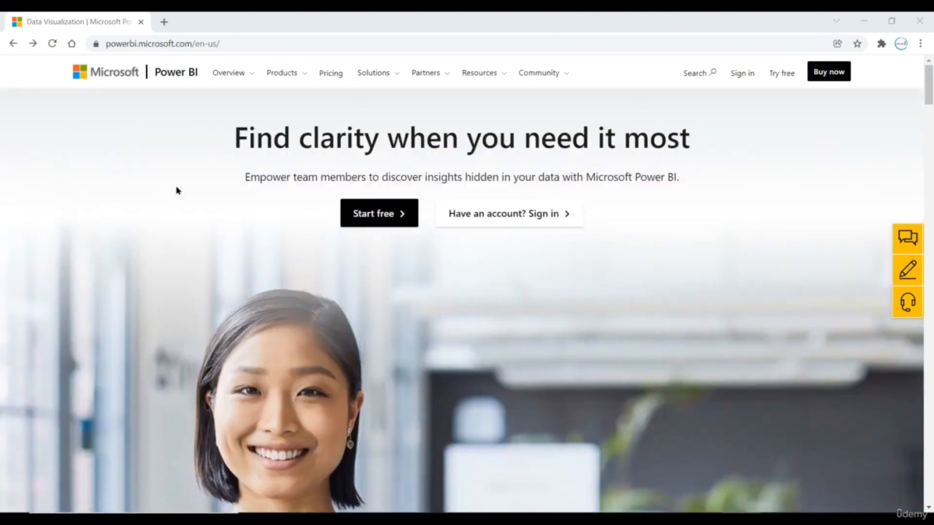
- Open the Power BI Desktop product page and look through its feature sections
{"action": "left_click", "coordinate": [302, 76]}
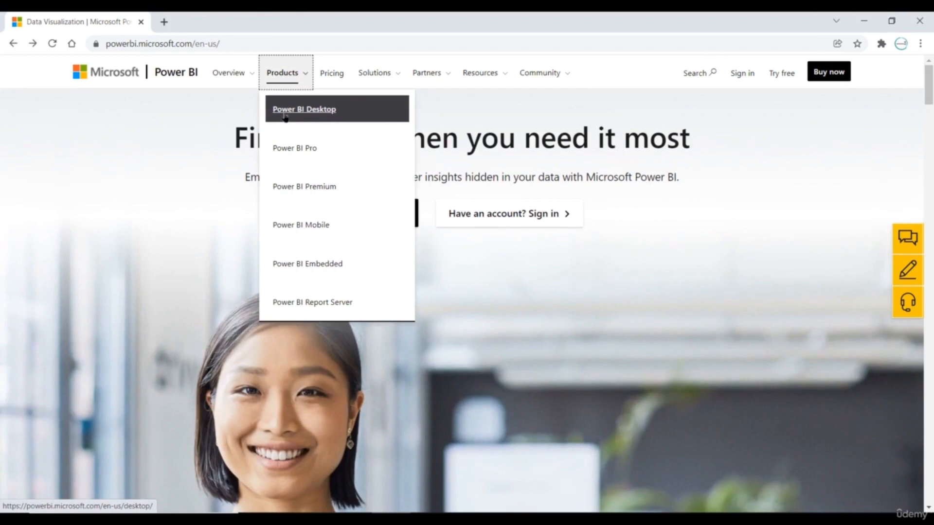
{"action": "left_click", "coordinate": [304, 110]}
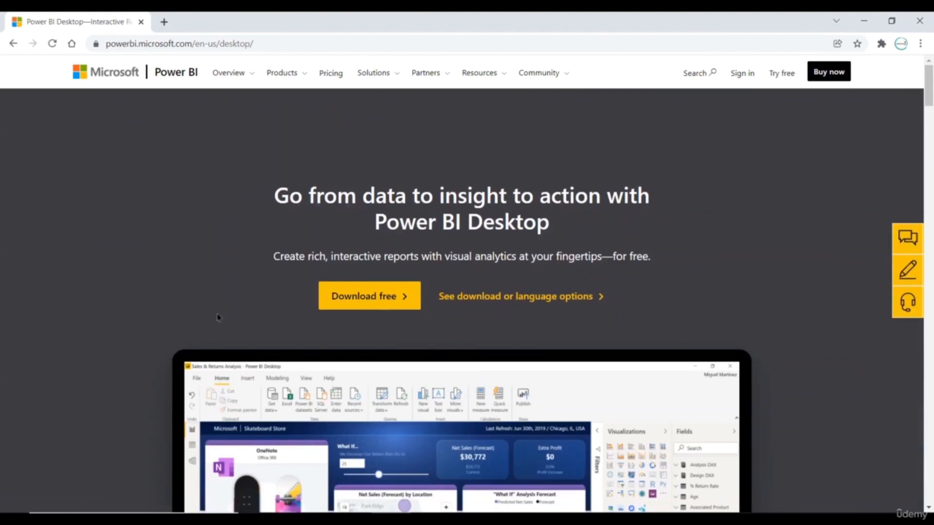
{"action": "scroll", "coordinate": [214, 313], "scroll_direction": "down", "scroll_amount": 1}
{"action": "scroll", "coordinate": [211, 312], "scroll_direction": "down", "scroll_amount": 8}
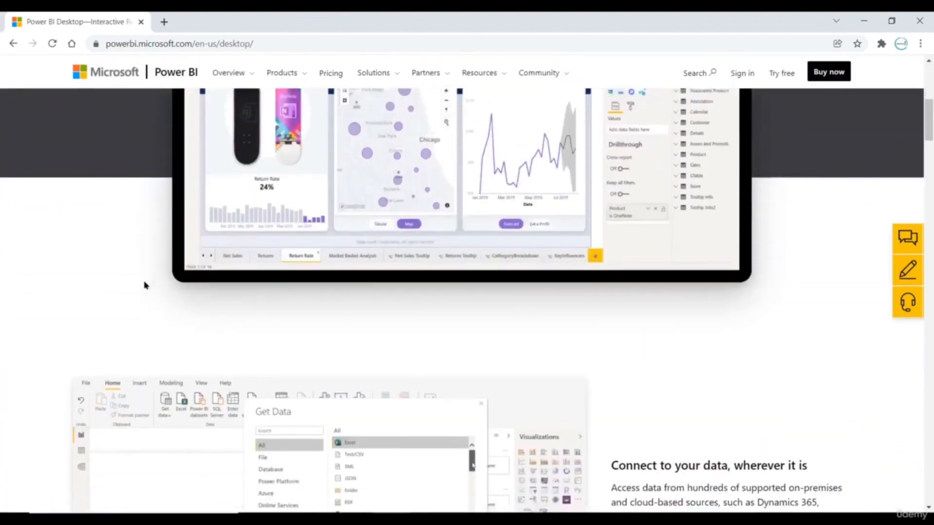
{"action": "scroll", "coordinate": [138, 285], "scroll_direction": "down", "scroll_amount": 8}
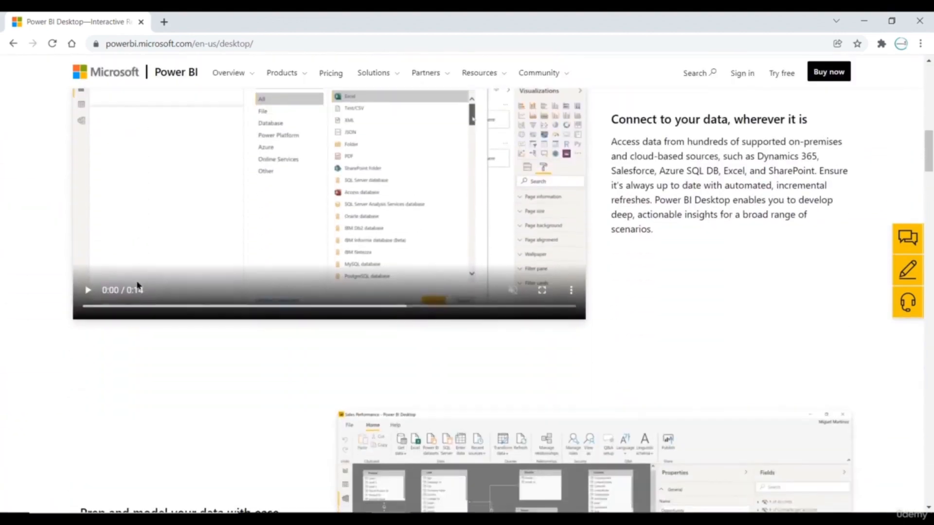
{"action": "scroll", "coordinate": [139, 286], "scroll_direction": "down", "scroll_amount": 6}
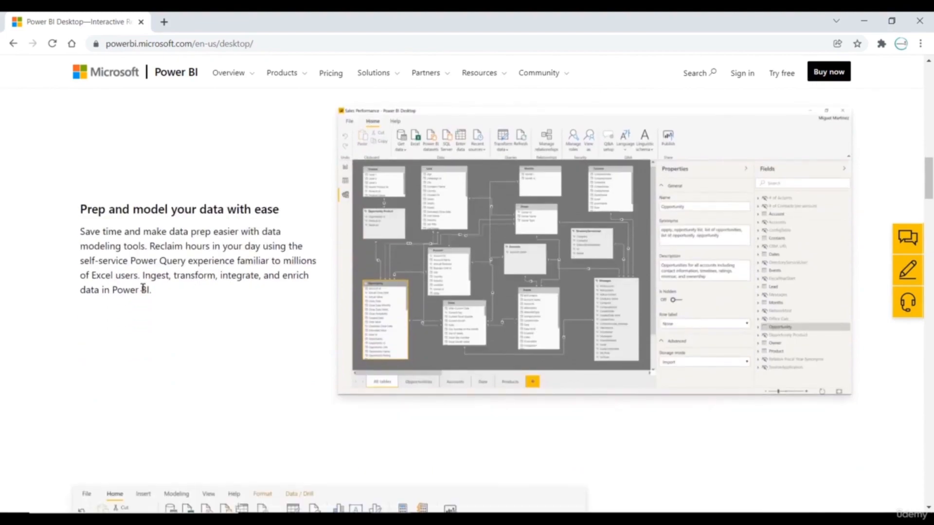
{"action": "scroll", "coordinate": [143, 287], "scroll_direction": "down", "scroll_amount": 7}
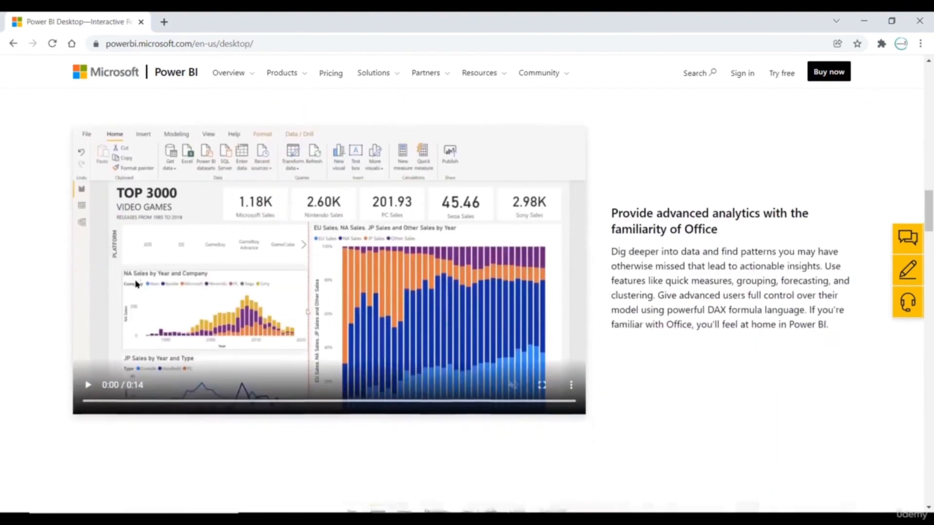
{"action": "scroll", "coordinate": [138, 286], "scroll_direction": "down", "scroll_amount": 9}
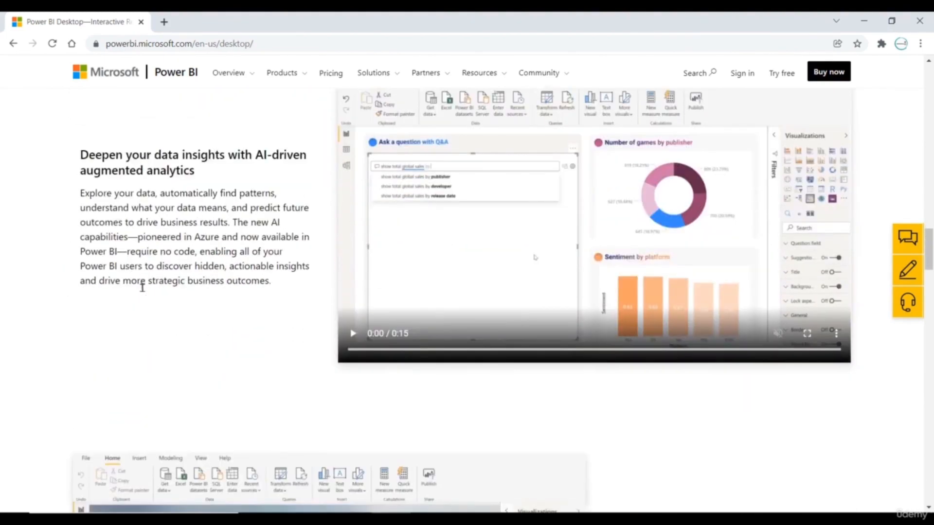
{"action": "scroll", "coordinate": [142, 288], "scroll_direction": "down", "scroll_amount": 5}
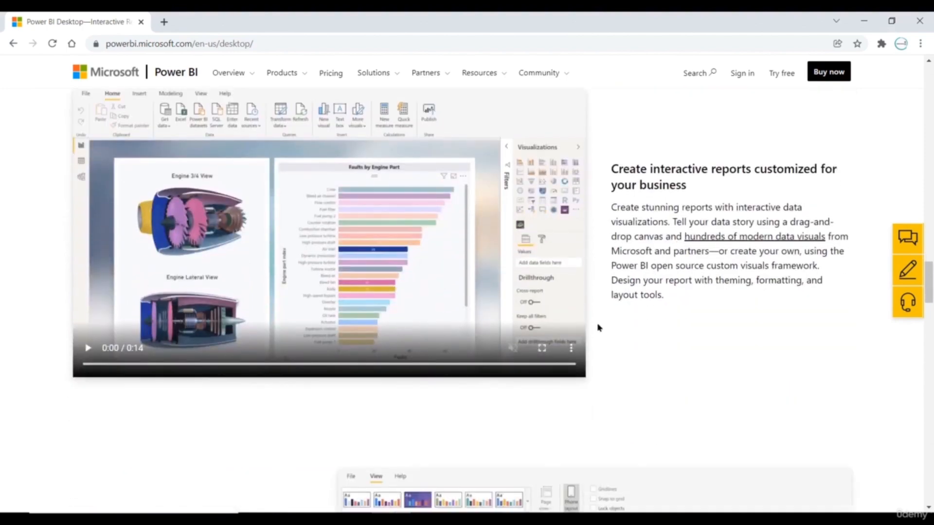
{"action": "left_click_drag", "start_coordinate": [928, 293], "coordinate": [920, 69]}
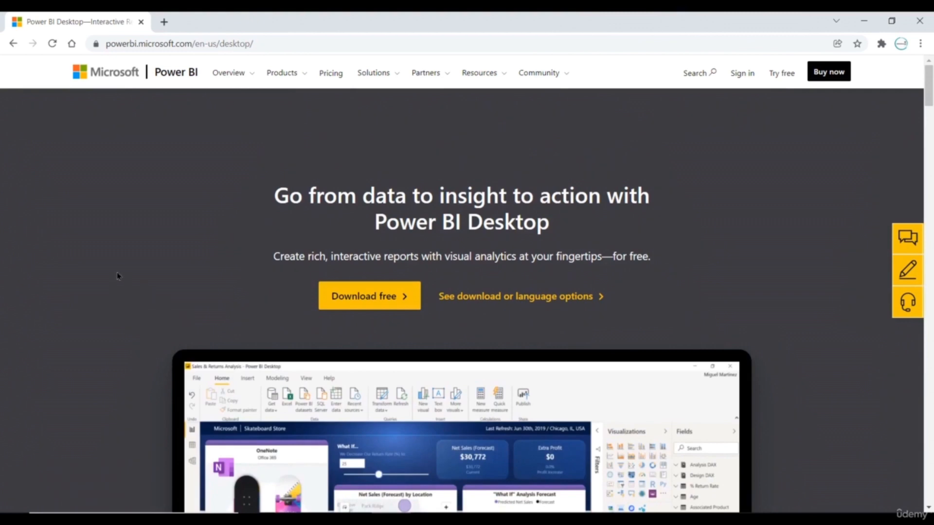
{"action": "left_click", "coordinate": [309, 79]}
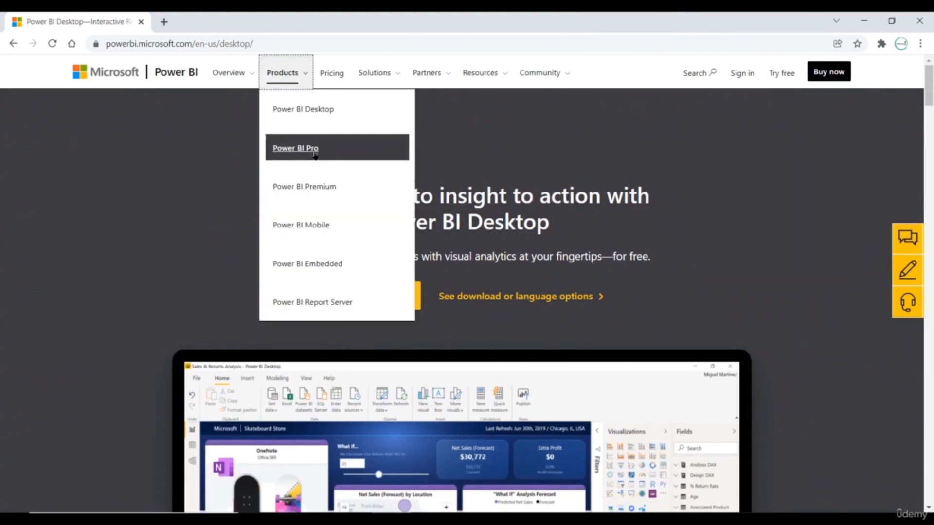
{"action": "left_click", "coordinate": [219, 176]}
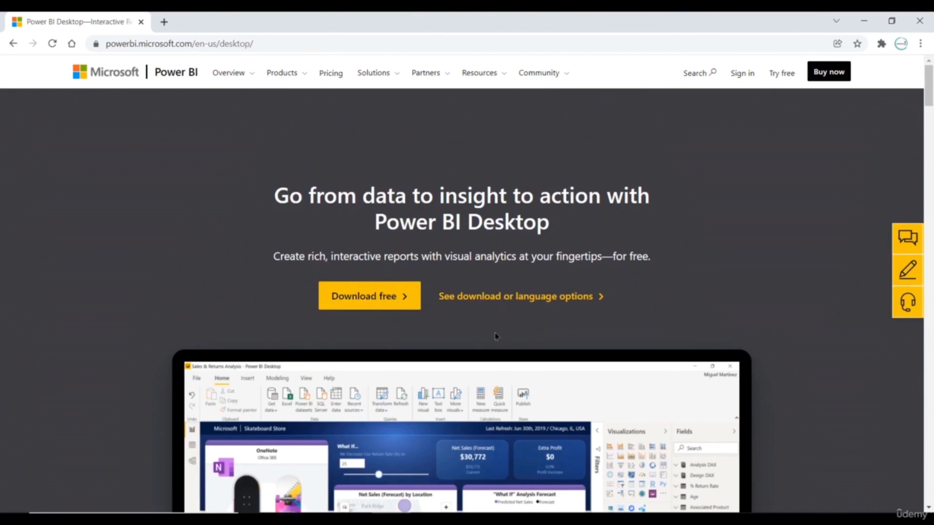
- Open the Power BI Desktop download and language options page and choose English as the language
{"action": "left_click", "coordinate": [495, 299]}
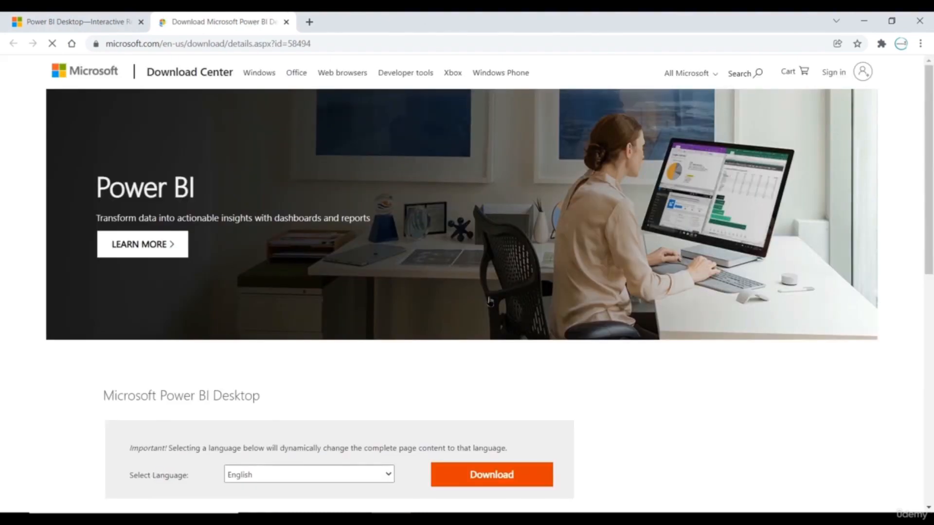
{"action": "scroll", "coordinate": [130, 297], "scroll_direction": "down", "scroll_amount": 5}
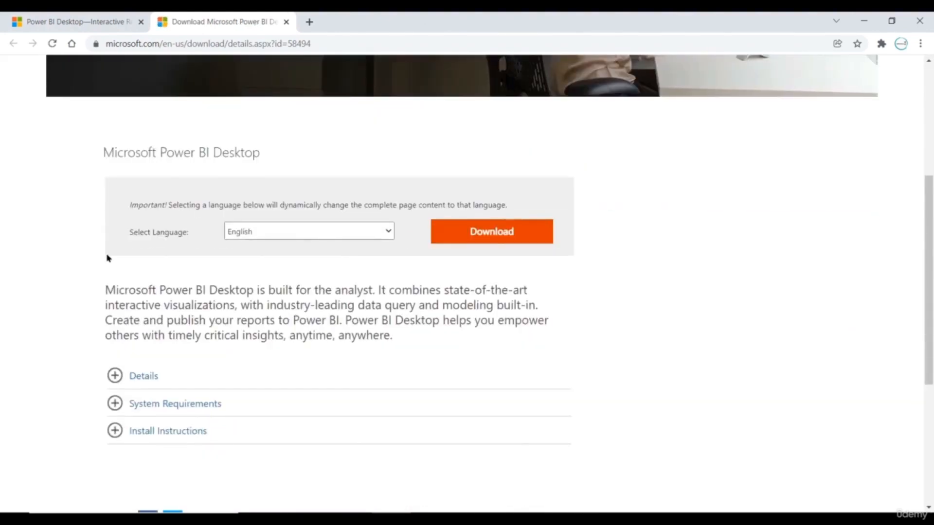
{"action": "left_click", "coordinate": [260, 233]}
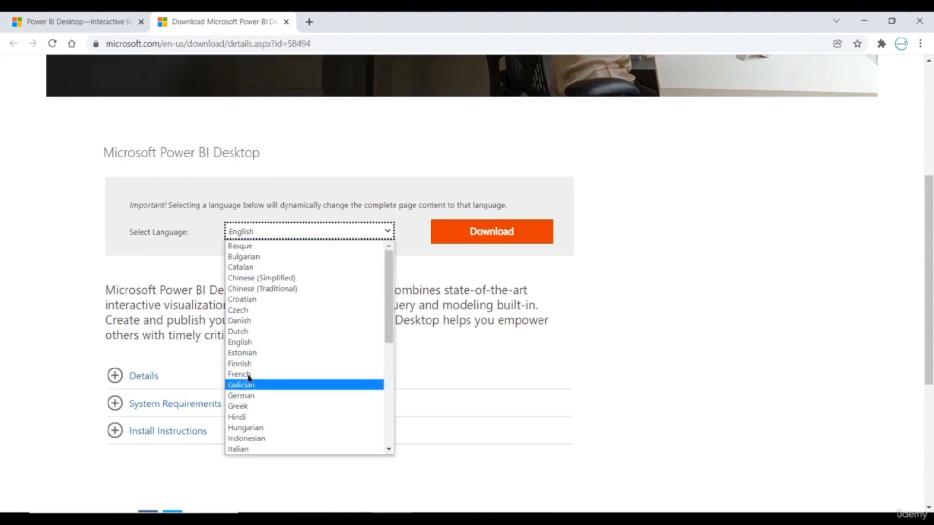
{"action": "left_click", "coordinate": [244, 343]}
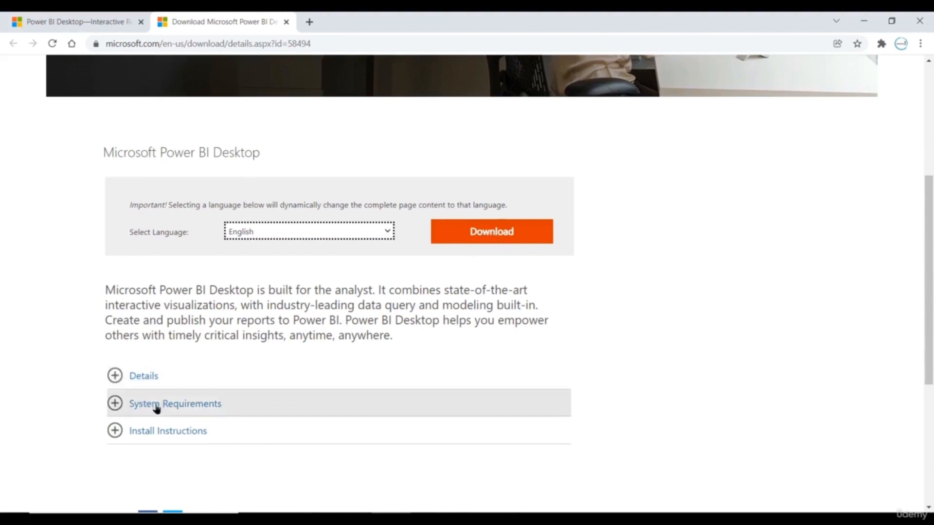
- Expand the System Requirements, Details and Install Instructions sections of the download page and read them
{"action": "left_click", "coordinate": [123, 410]}
{"action": "scroll", "coordinate": [589, 375], "scroll_direction": "down", "scroll_amount": 2}
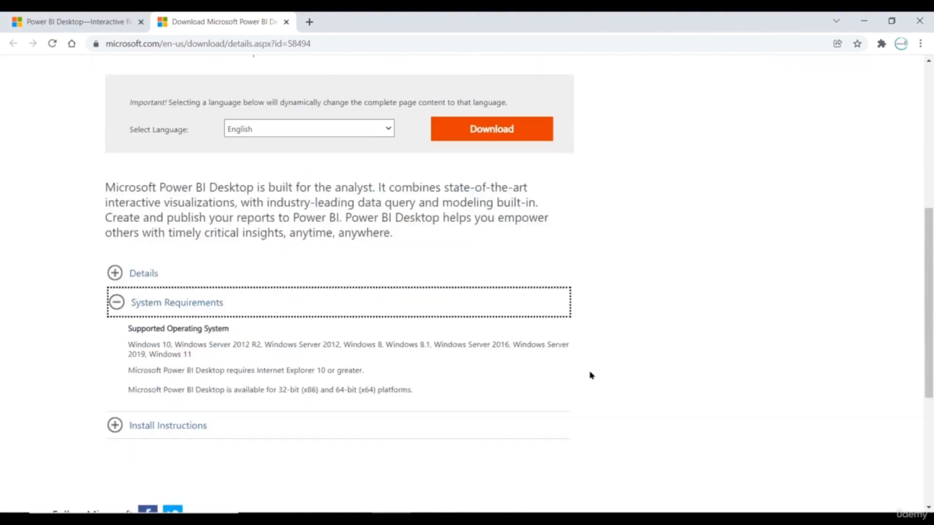
{"action": "left_click", "coordinate": [150, 267]}
{"action": "scroll", "coordinate": [678, 316], "scroll_direction": "down", "scroll_amount": 5}
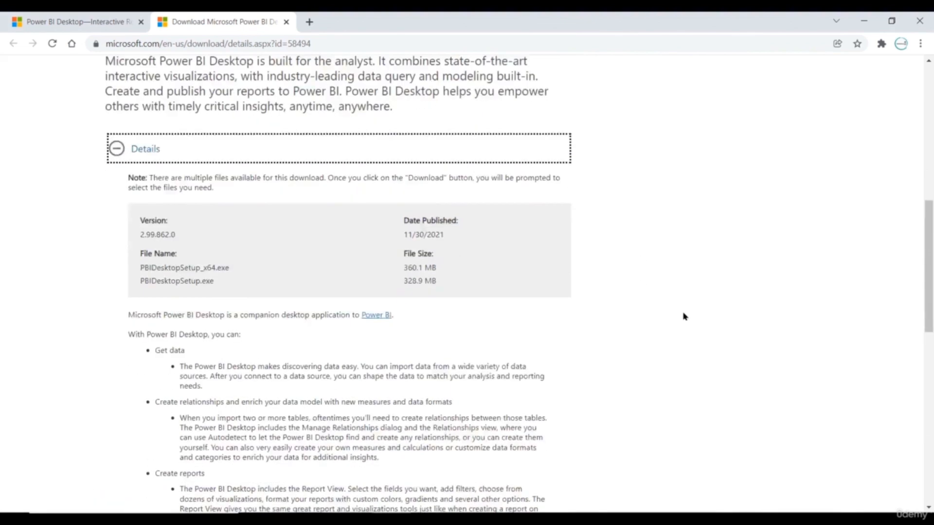
{"action": "scroll", "coordinate": [666, 316], "scroll_direction": "down", "scroll_amount": 6}
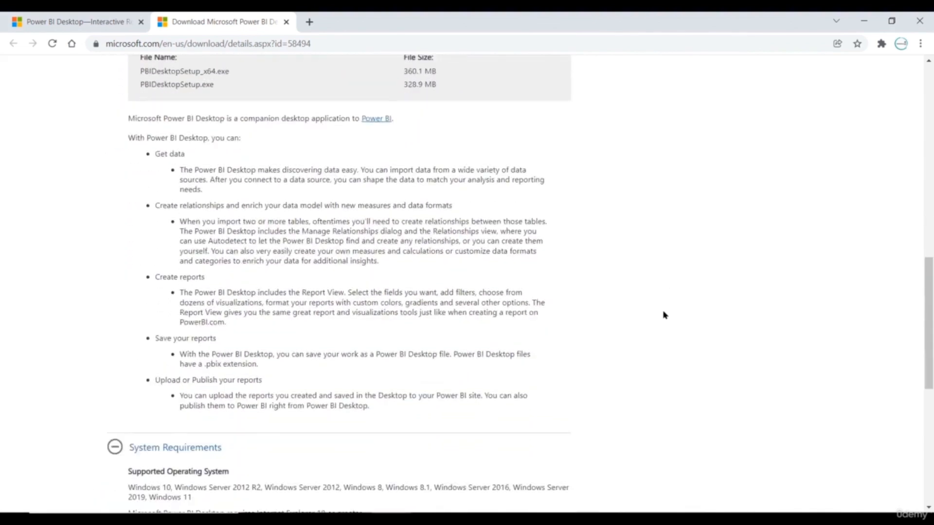
{"action": "scroll", "coordinate": [659, 313], "scroll_direction": "down", "scroll_amount": 2}
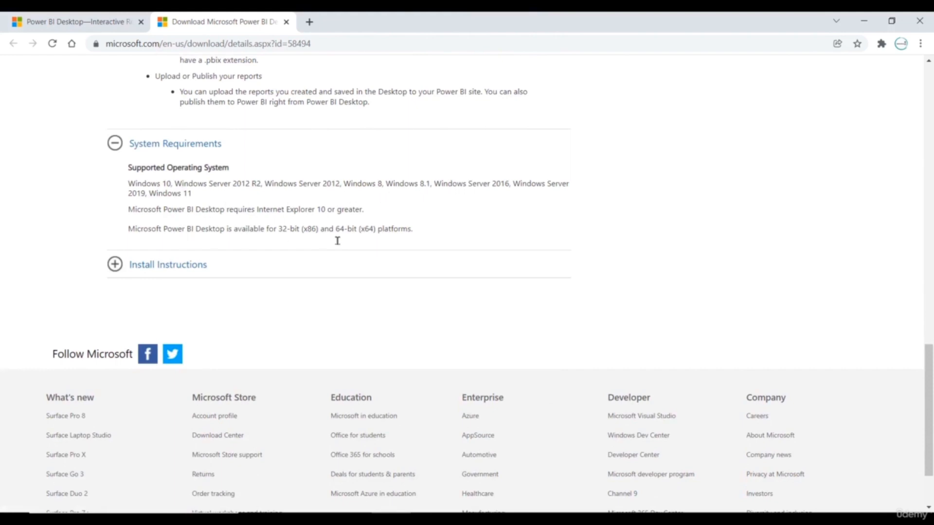
{"action": "left_click", "coordinate": [129, 266]}
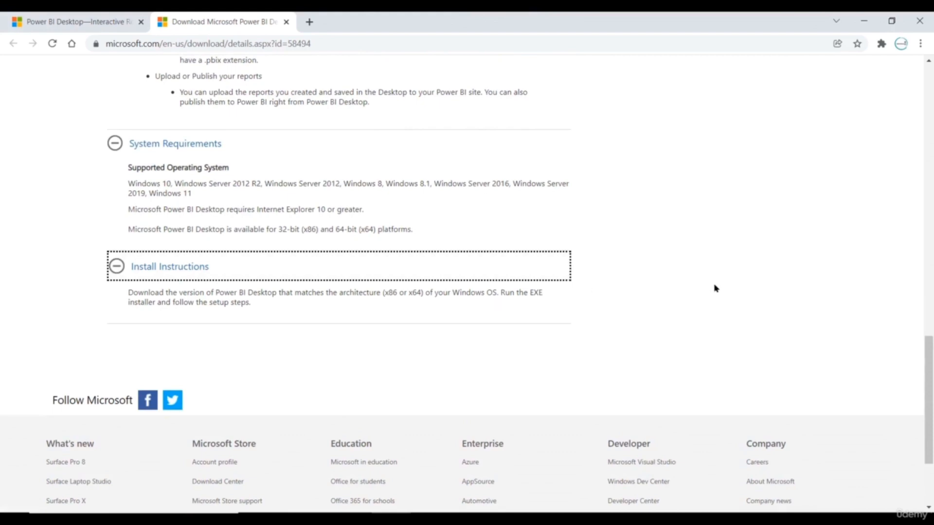
- Start the download with both PBIDesktopSetup_x64.exe and PBIDesktopSetup.exe selected, and dismiss the browser's multiple-file permission request
{"action": "scroll", "coordinate": [714, 289], "scroll_direction": "up", "scroll_amount": 12}
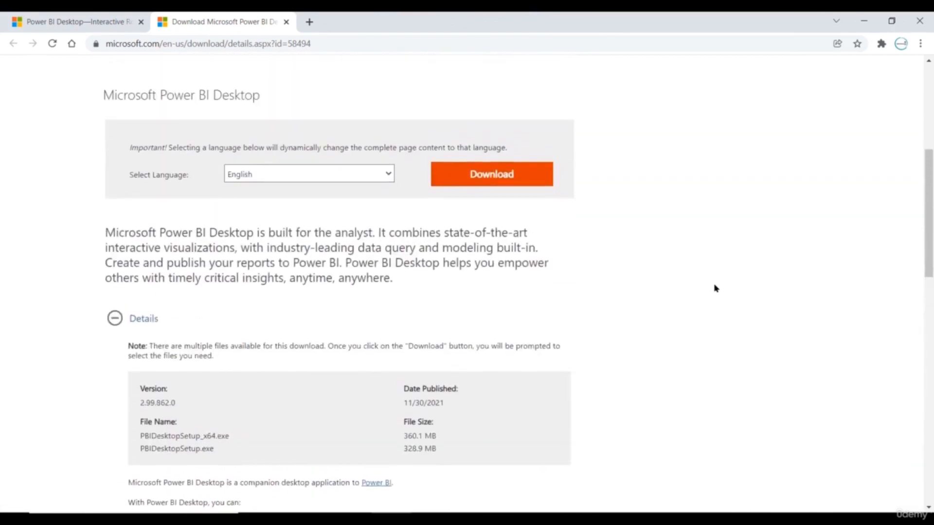
{"action": "scroll", "coordinate": [714, 289], "scroll_direction": "up", "scroll_amount": 3}
{"action": "left_click", "coordinate": [500, 300]}
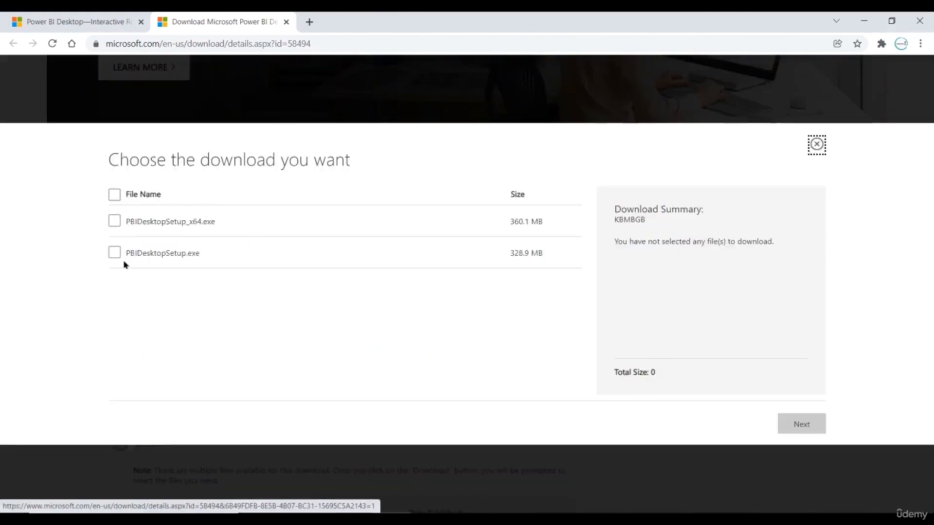
{"action": "left_click", "coordinate": [114, 194]}
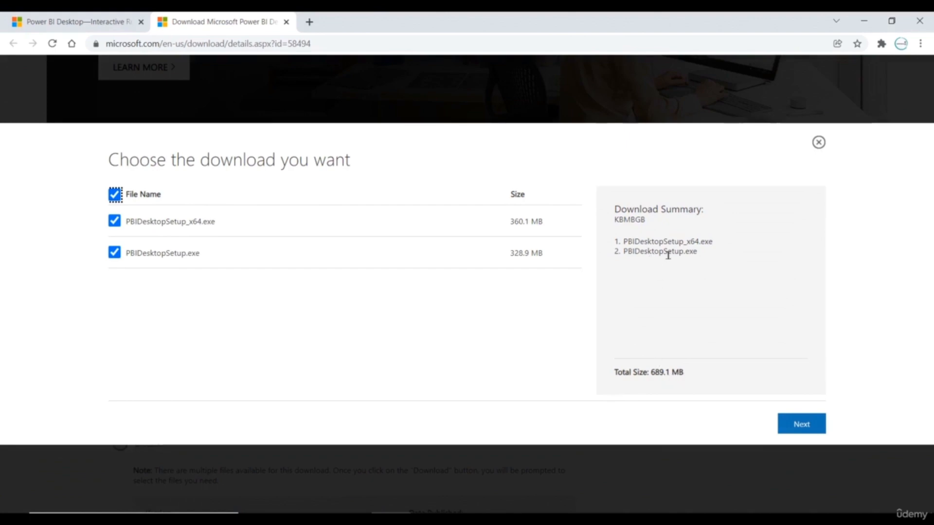
{"action": "left_click", "coordinate": [798, 425]}
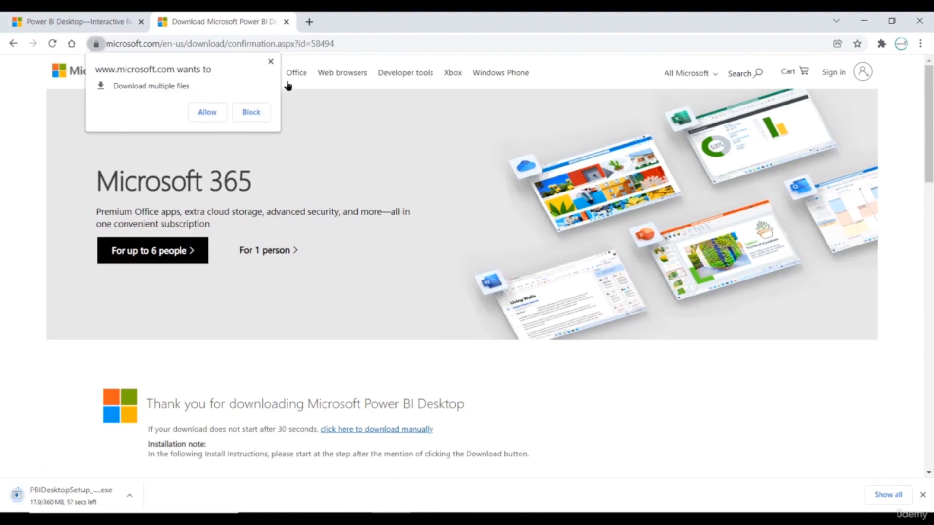
{"action": "left_click", "coordinate": [271, 62]}
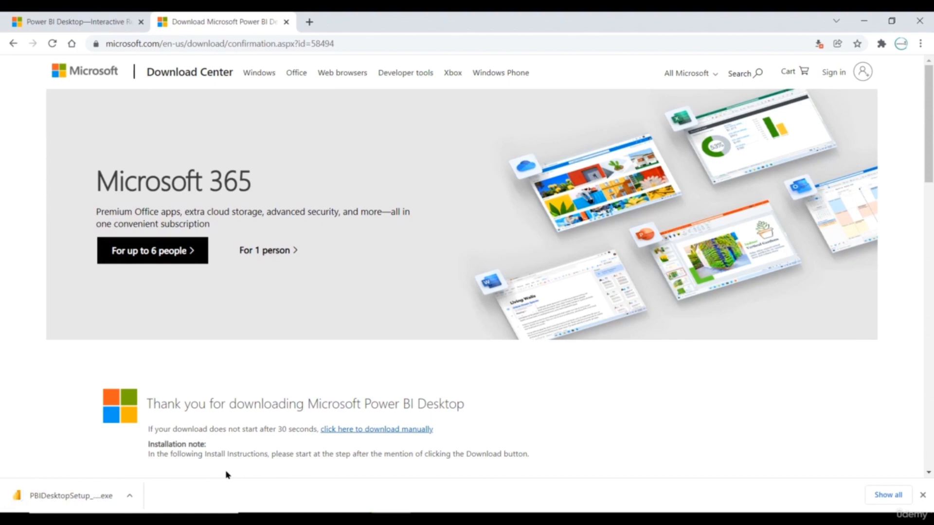
- Launch the downloaded Power BI Desktop (x64) installer, cancel the installation and exit the setup wizard
{"action": "left_click", "coordinate": [71, 496]}
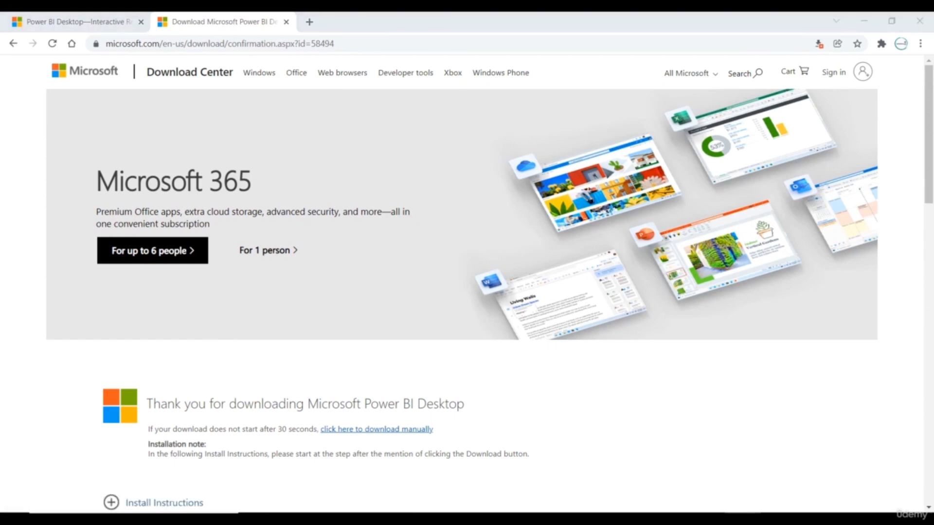
{"action": "left_click_drag", "start_coordinate": [660, 291], "coordinate": [340, 175]}
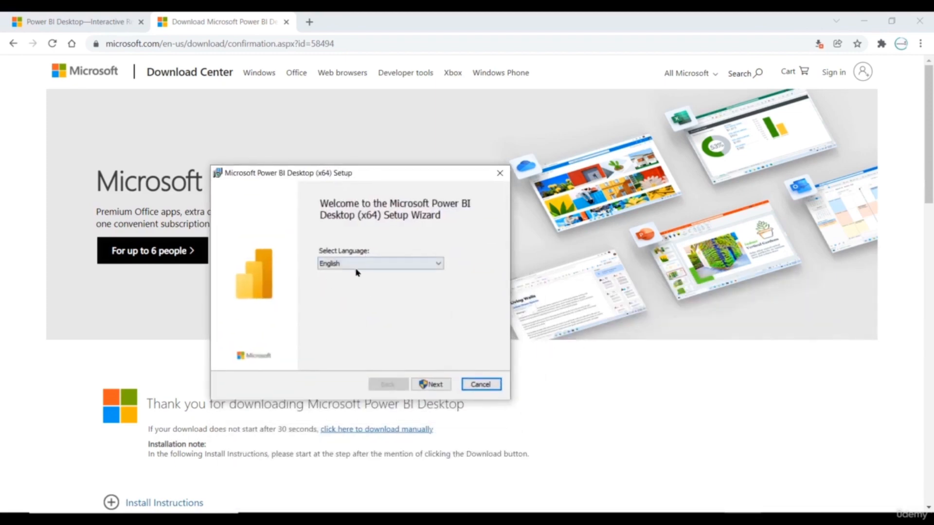
{"action": "left_click", "coordinate": [435, 385]}
{"action": "left_click", "coordinate": [486, 387]}
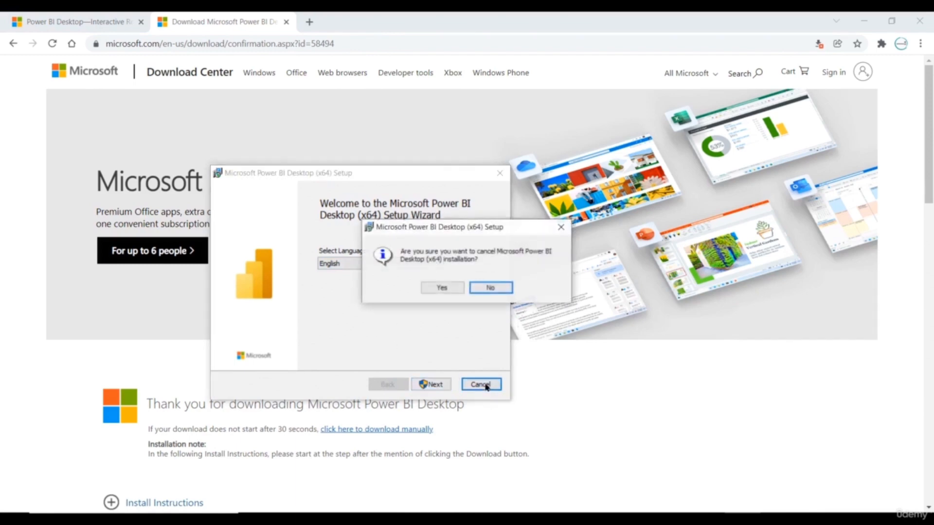
{"action": "left_click", "coordinate": [446, 290]}
{"action": "left_click", "coordinate": [442, 389]}
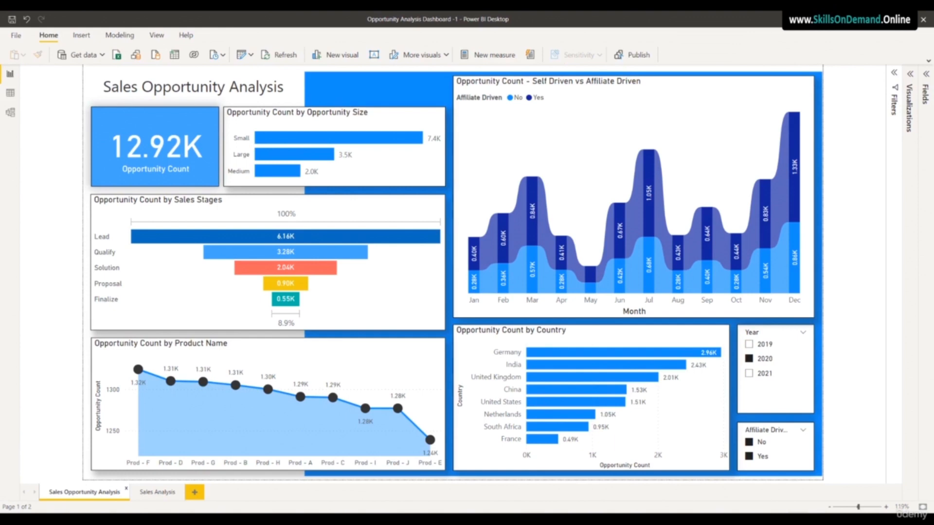
- View the Sales Analysis page of the Opportunity Analysis Dashboard report in Power BI Desktop
{"action": "left_click", "coordinate": [153, 493]}
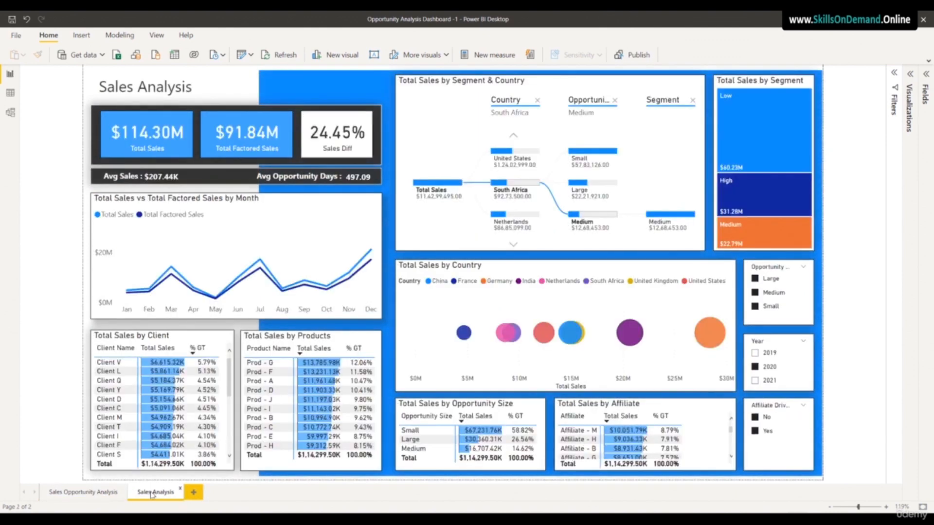
- Open the Sales Opportunity Analysis page and examine the opportunity counts by sales stage and by product name
{"action": "left_click", "coordinate": [94, 494]}
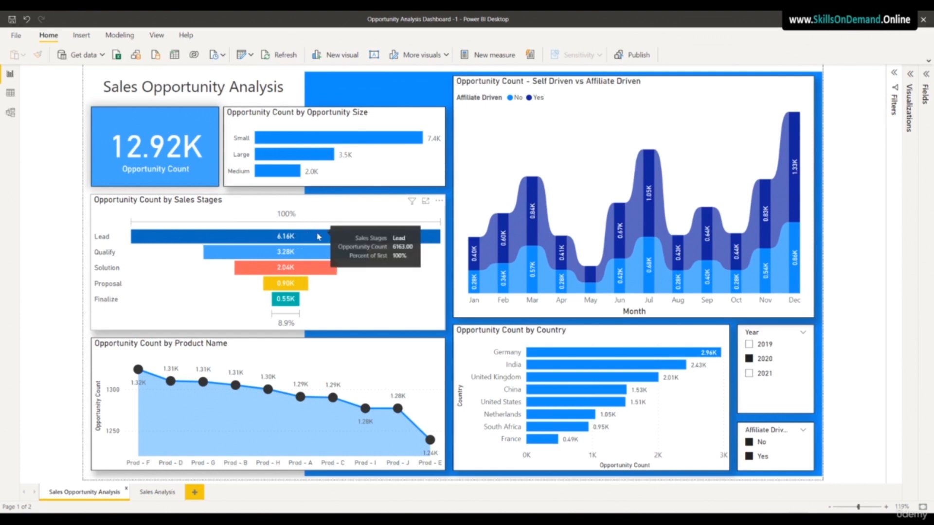
{"action": "mouse_move", "coordinate": [308, 259]}
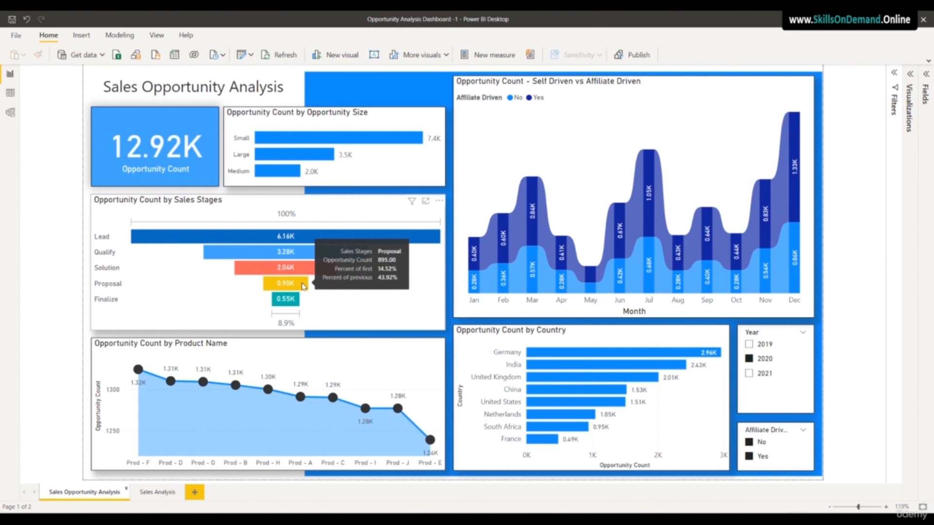
{"action": "mouse_move", "coordinate": [298, 305]}
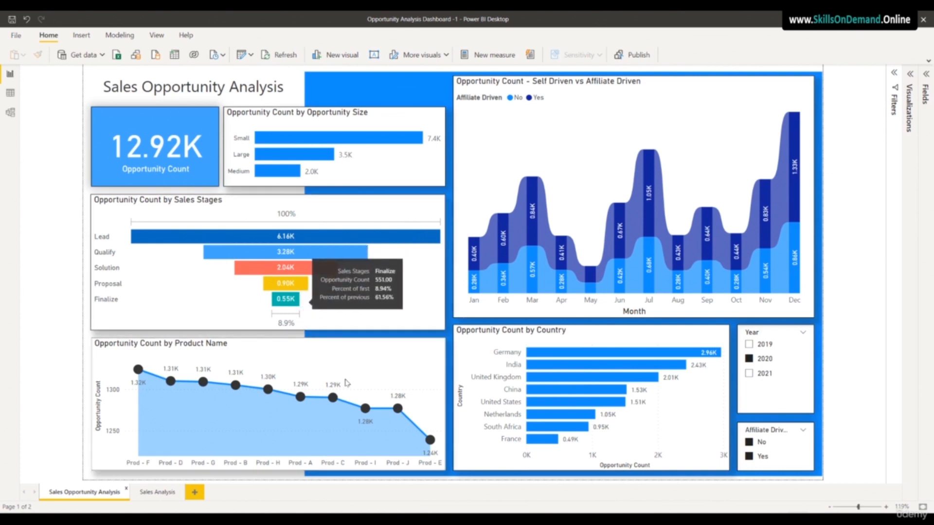
{"action": "mouse_move", "coordinate": [326, 444]}
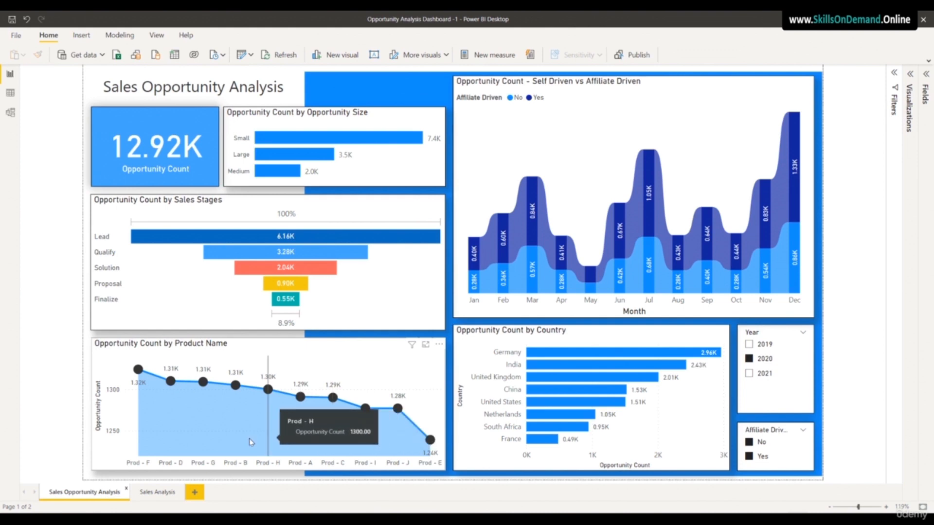
{"action": "mouse_move", "coordinate": [249, 439]}
{"action": "mouse_move", "coordinate": [169, 439]}
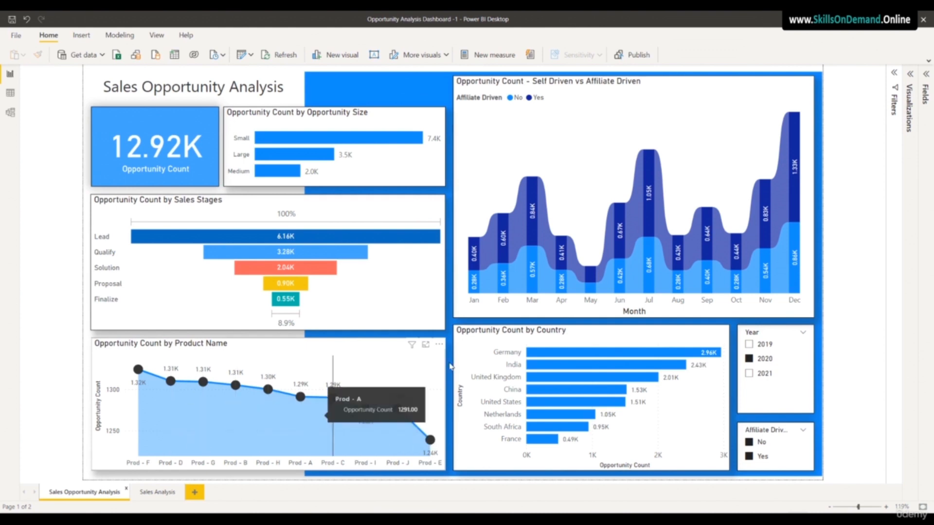
- Examine the monthly opportunity counts for self-driven versus affiliate-driven deals and the opportunity counts by country
{"action": "mouse_move", "coordinate": [477, 257]}
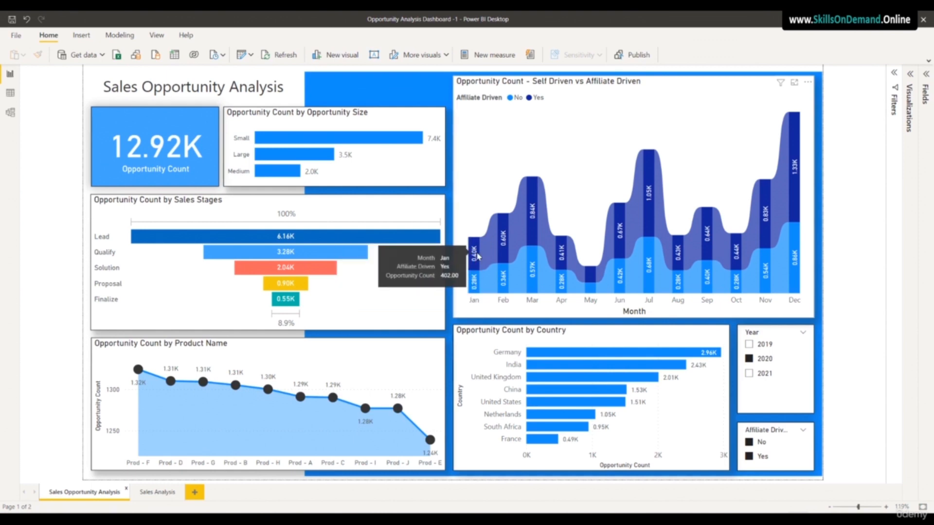
{"action": "mouse_move", "coordinate": [477, 280]}
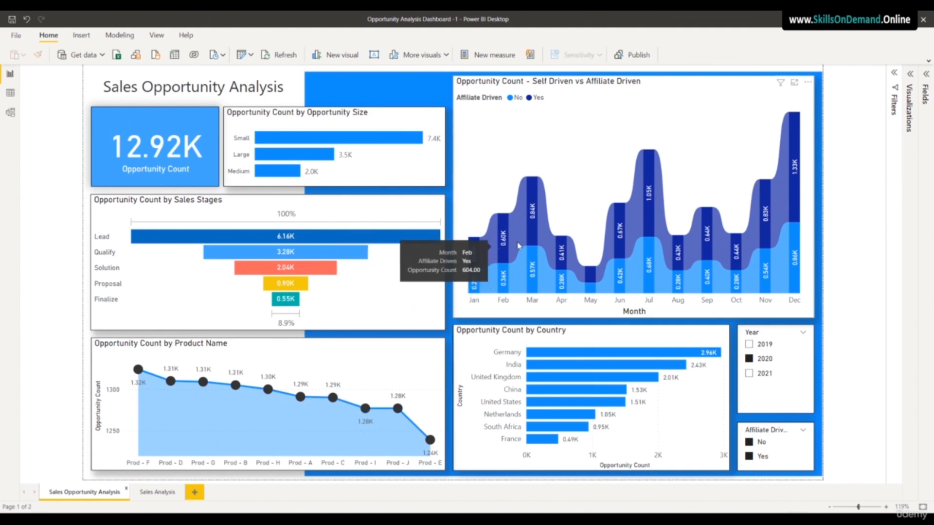
{"action": "mouse_move", "coordinate": [650, 207]}
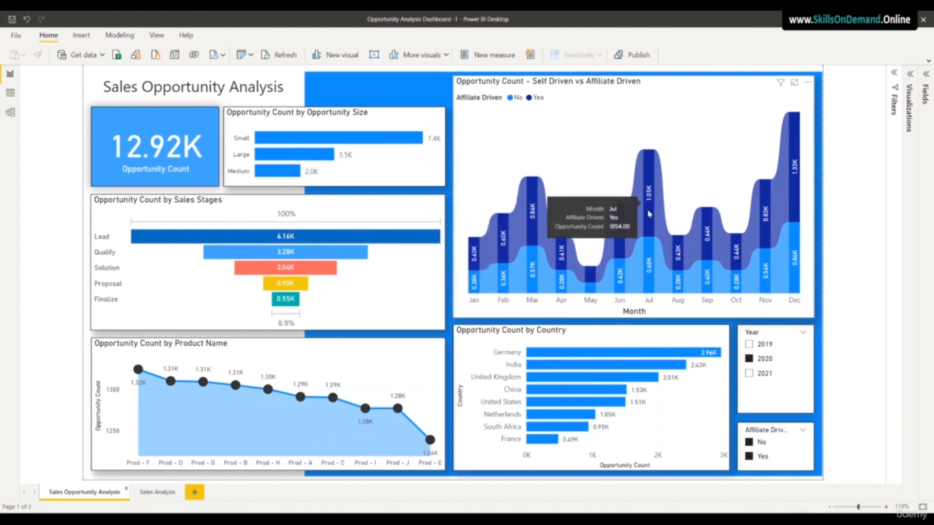
{"action": "mouse_move", "coordinate": [648, 260]}
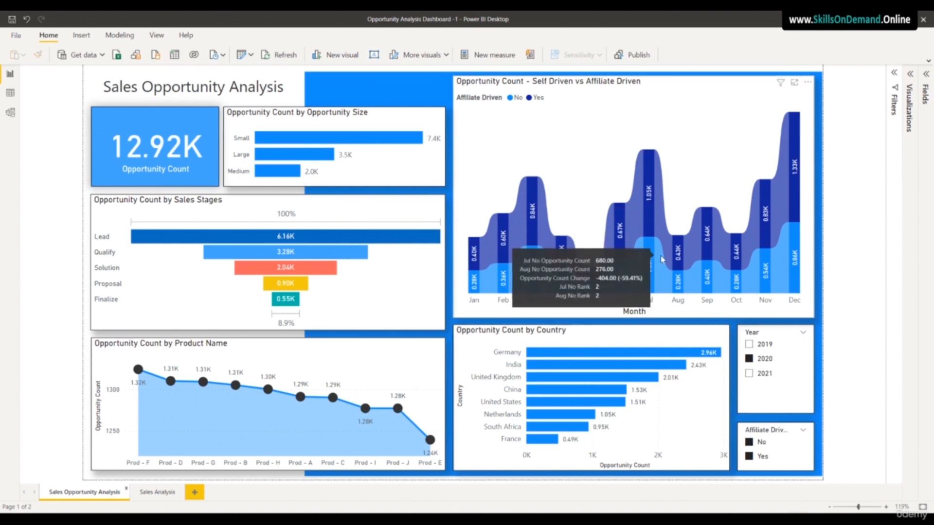
{"action": "mouse_move", "coordinate": [662, 227]}
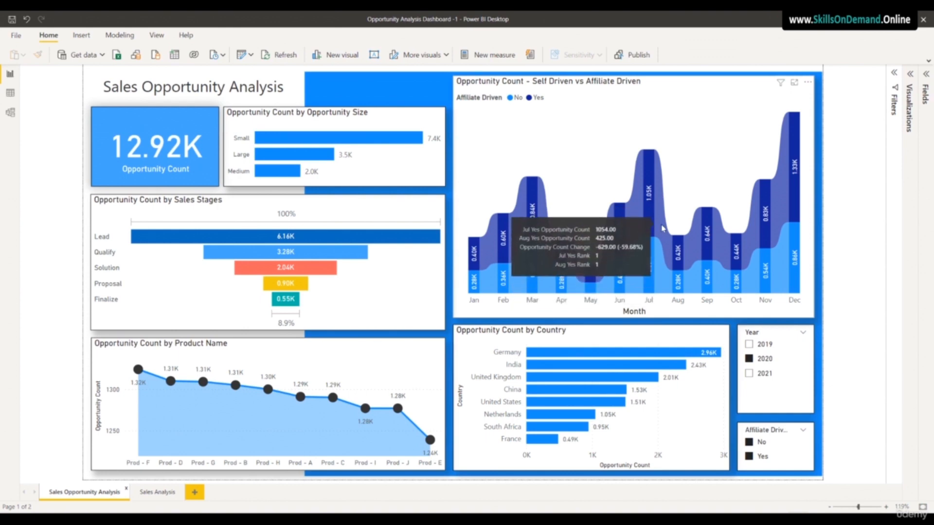
{"action": "mouse_move", "coordinate": [579, 379]}
{"action": "mouse_move", "coordinate": [572, 403]}
{"action": "mouse_move", "coordinate": [559, 426]}
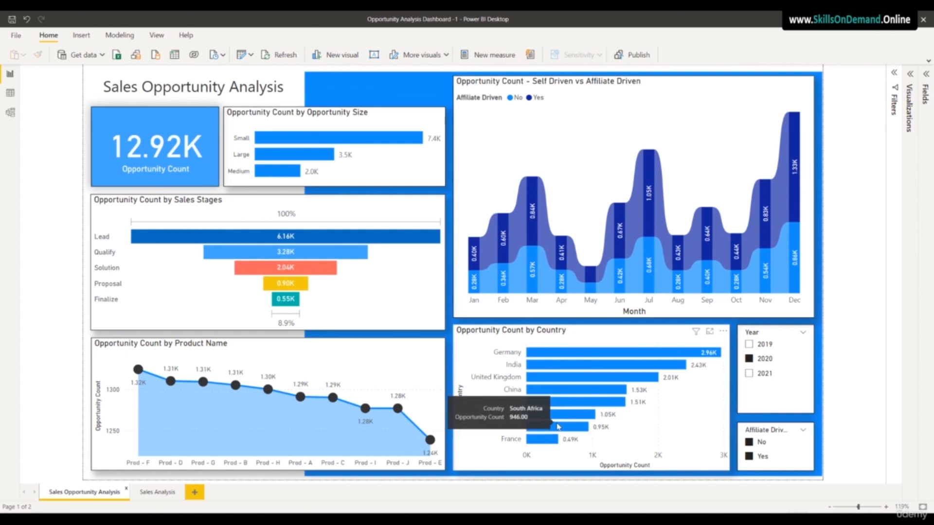
- Filter the Sales Opportunity Analysis page by year 2021, 2020 and finally 2019
{"action": "left_click", "coordinate": [748, 373]}
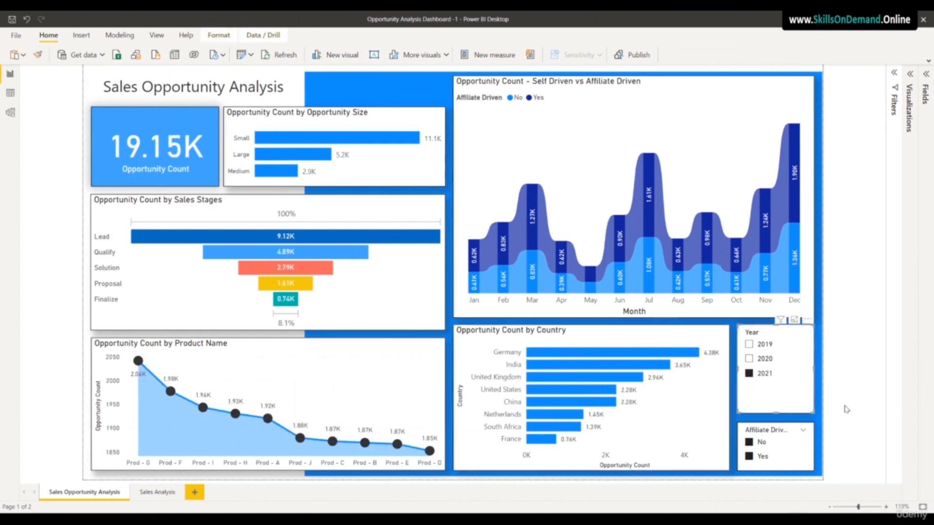
{"action": "left_click", "coordinate": [751, 360]}
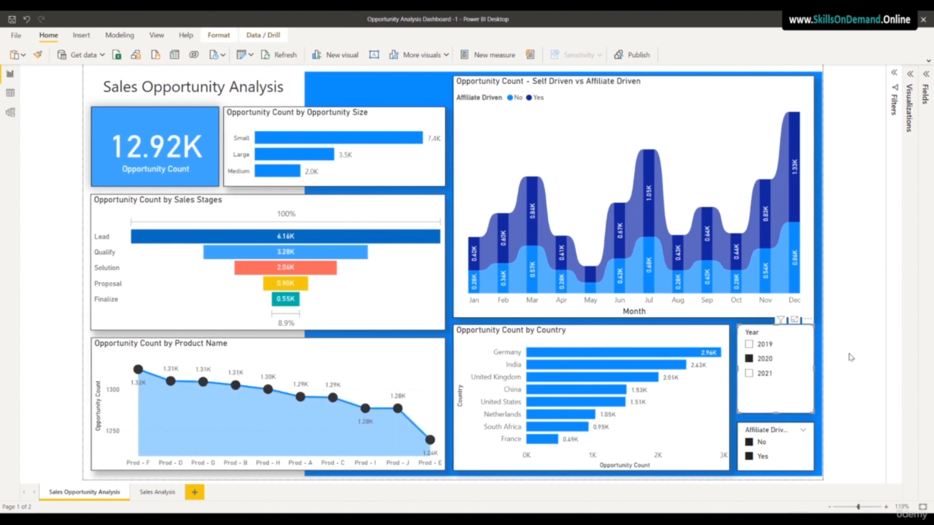
{"action": "left_click", "coordinate": [750, 345]}
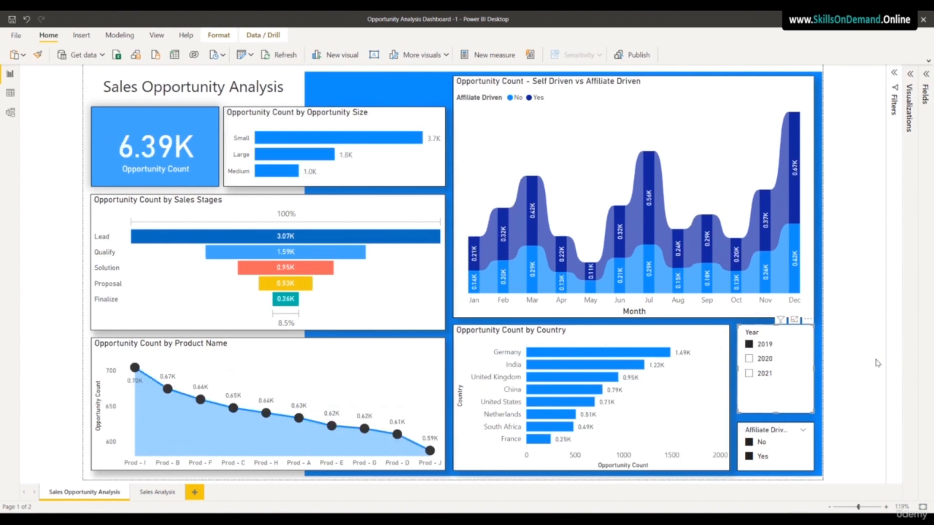
- Try the Affiliate Driven filter with single values, and select both No and Yes again
{"action": "left_click", "coordinate": [749, 442]}
{"action": "left_click", "coordinate": [749, 456]}
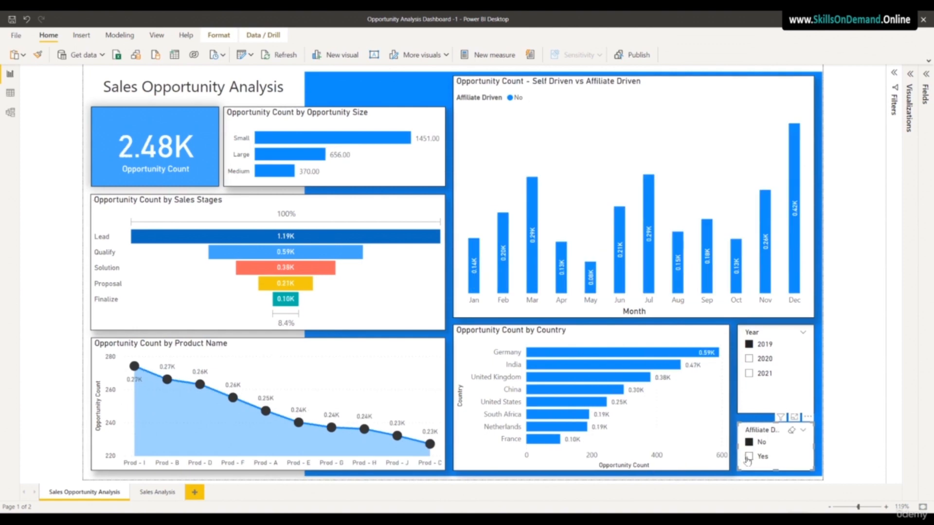
{"action": "left_click", "coordinate": [749, 442], "text": "ctrl"}
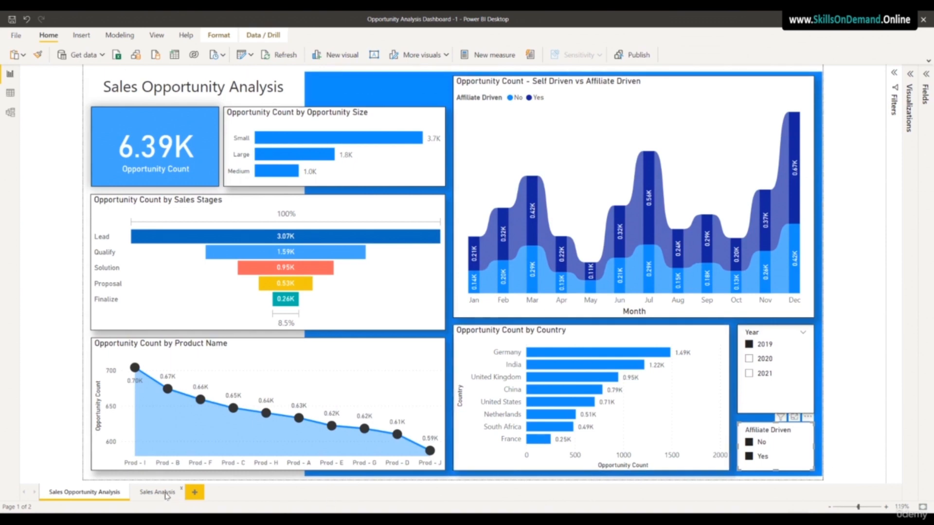
- Open the Sales Analysis page and look through the monthly sales chart and the Total Sales by Client table
{"action": "left_click", "coordinate": [157, 492]}
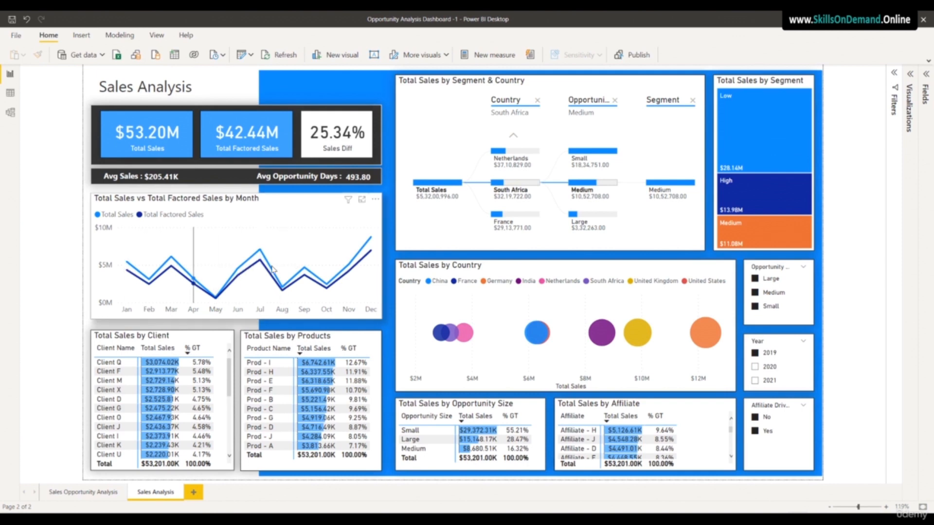
{"action": "mouse_move", "coordinate": [244, 269]}
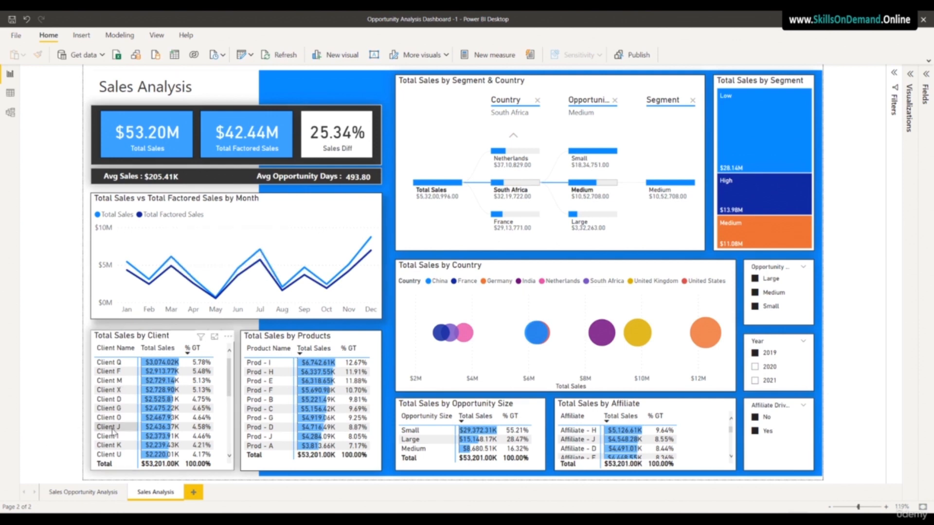
{"action": "scroll", "coordinate": [148, 413], "scroll_direction": "down", "scroll_amount": 8}
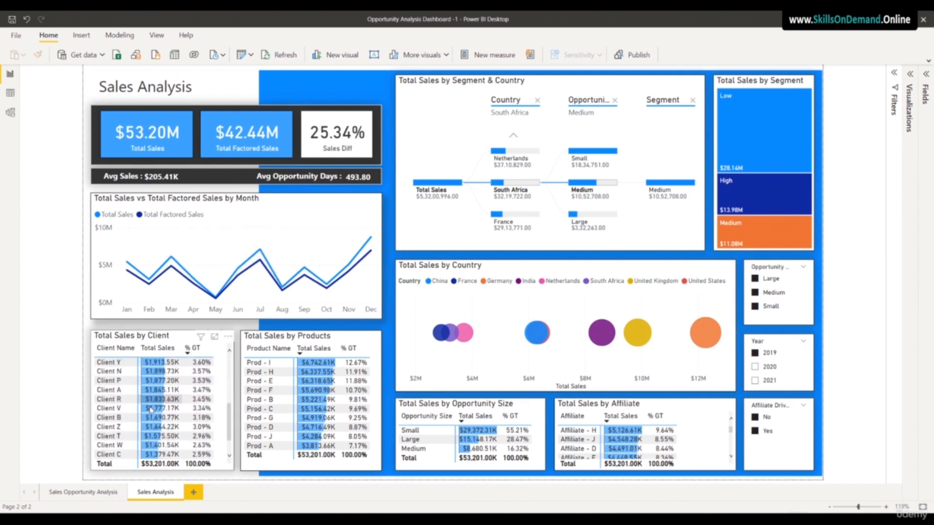
{"action": "scroll", "coordinate": [148, 413], "scroll_direction": "up", "scroll_amount": 8}
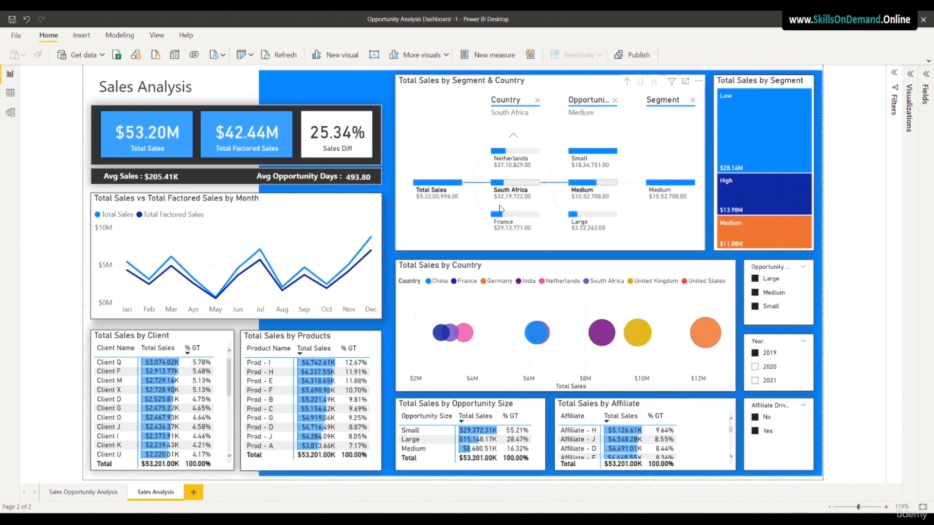
- Inspect the Total Sales by Segment & Country tree and expand the United States, China and finally India branches
{"action": "mouse_move", "coordinate": [514, 157]}
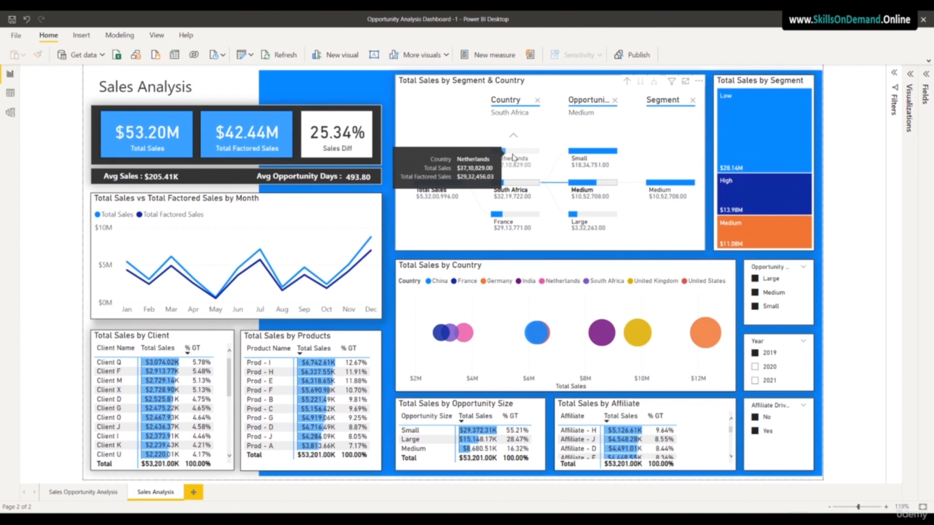
{"action": "mouse_move", "coordinate": [587, 158]}
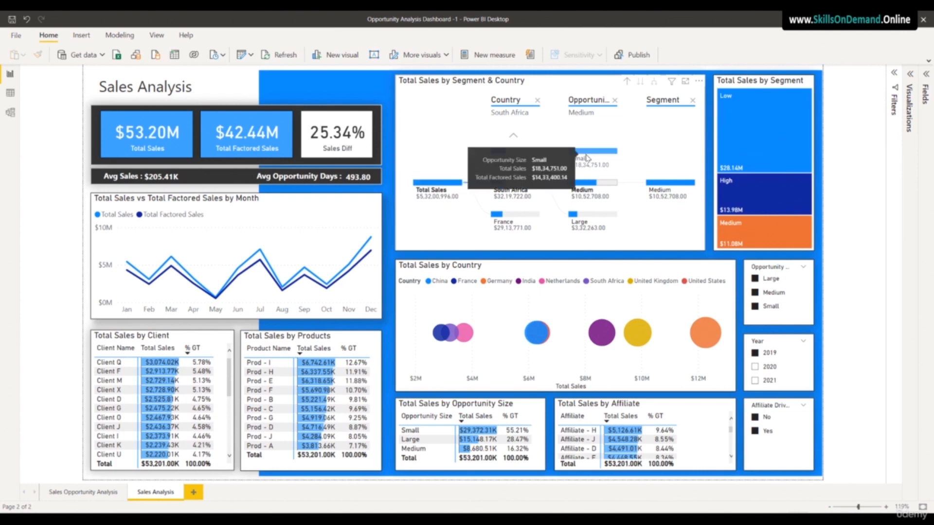
{"action": "mouse_move", "coordinate": [660, 188]}
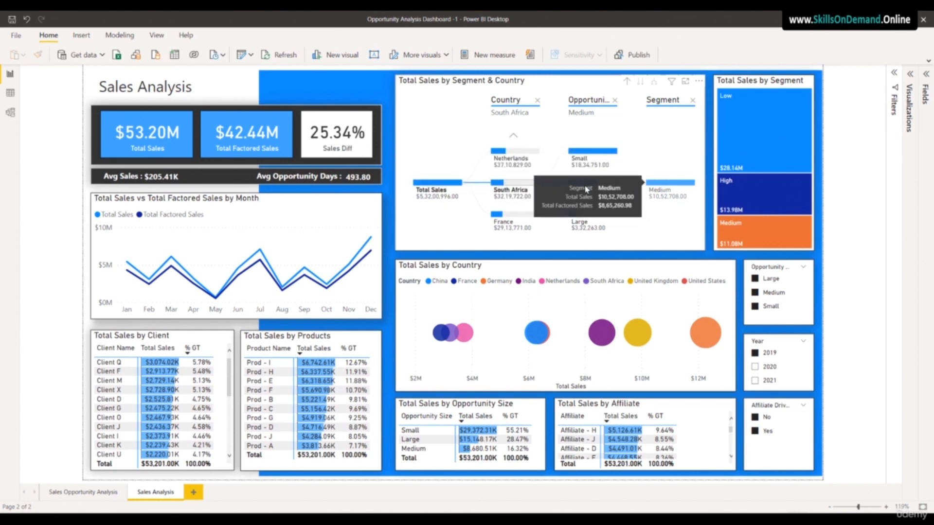
{"action": "left_click", "coordinate": [513, 138]}
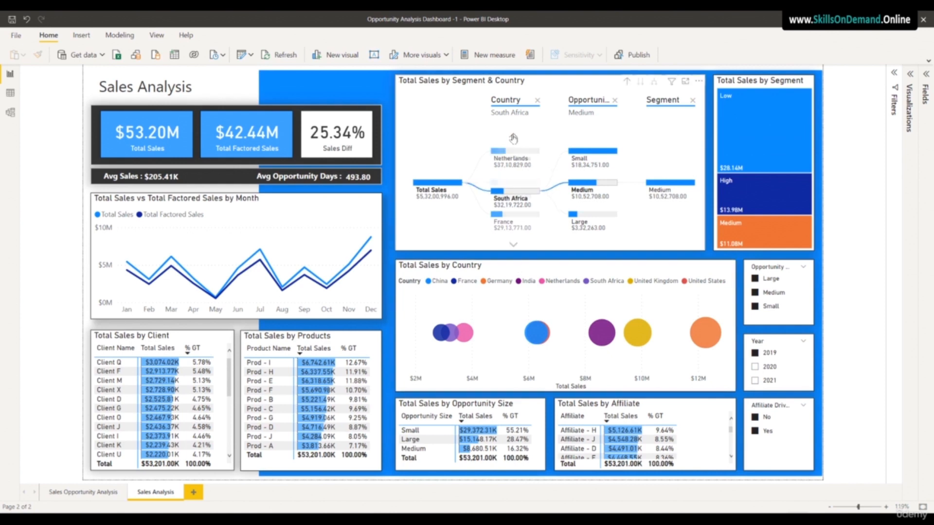
{"action": "left_click", "coordinate": [513, 158]}
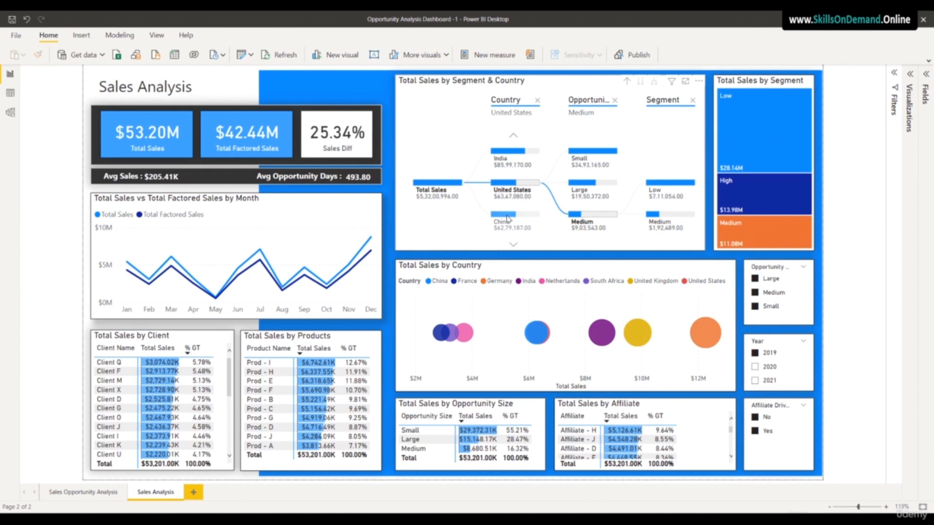
{"action": "left_click", "coordinate": [505, 216]}
{"action": "left_click", "coordinate": [508, 153]}
{"action": "mouse_move", "coordinate": [446, 188]}
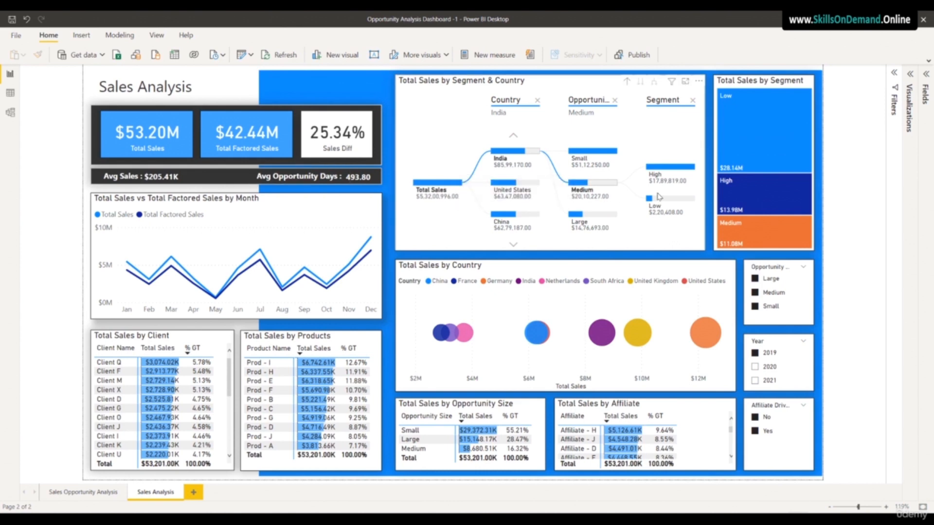
- Examine the segment values in the Total Sales by Segment treemap and the bubbles in Total Sales by Country
{"action": "mouse_move", "coordinate": [751, 156]}
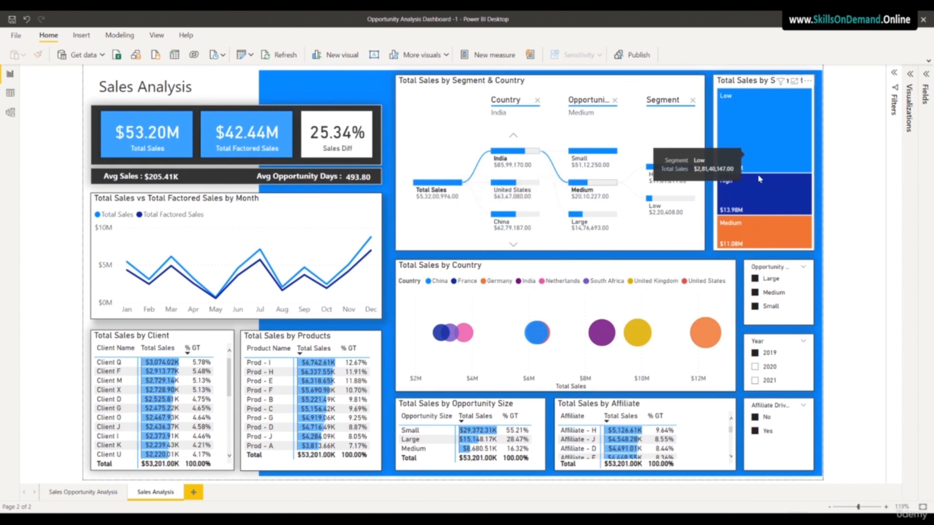
{"action": "mouse_move", "coordinate": [757, 190]}
{"action": "mouse_move", "coordinate": [754, 235]}
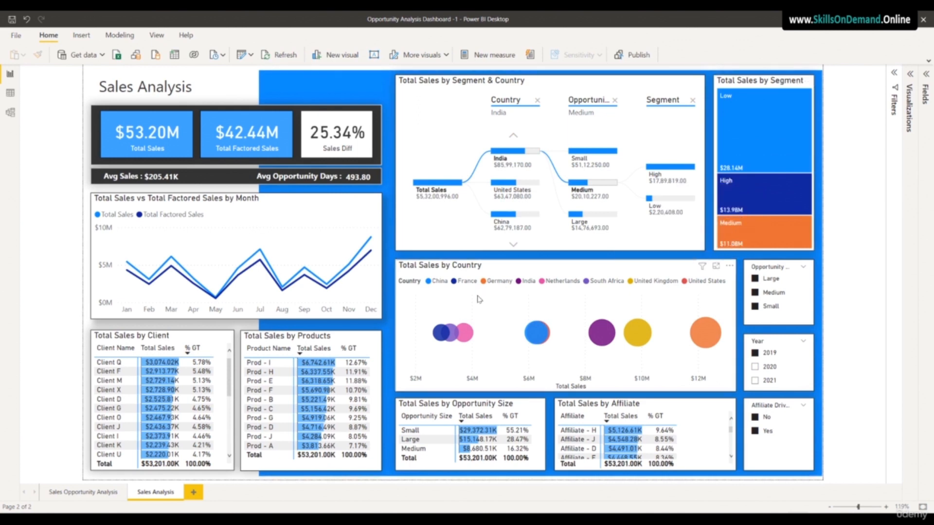
{"action": "mouse_move", "coordinate": [439, 342]}
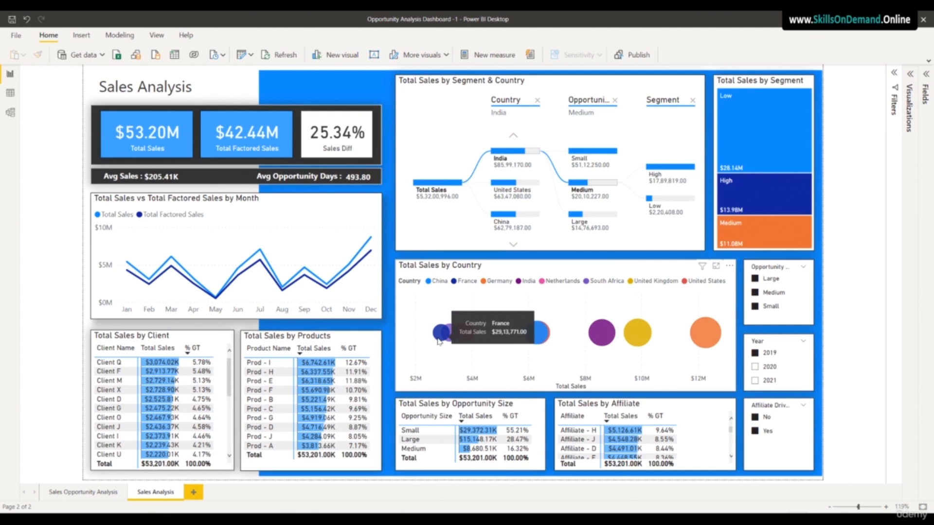
{"action": "mouse_move", "coordinate": [468, 339]}
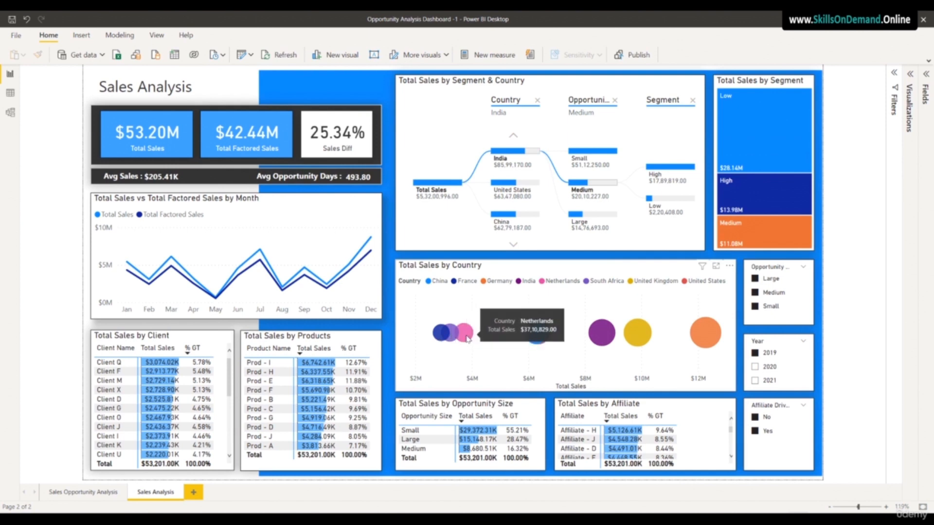
{"action": "mouse_move", "coordinate": [717, 335]}
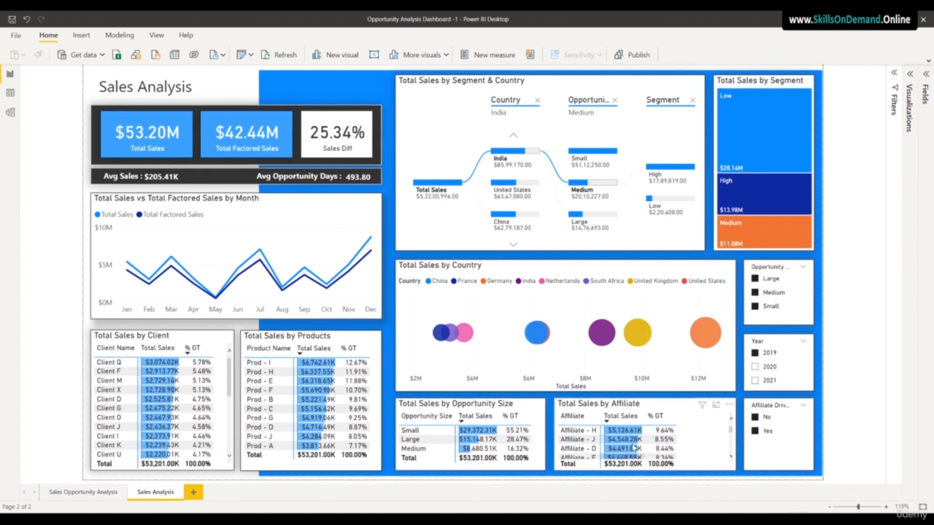
- Look through the rows of the Total Sales by Affiliate table
{"action": "scroll", "coordinate": [635, 438], "scroll_direction": "down", "scroll_amount": 5}
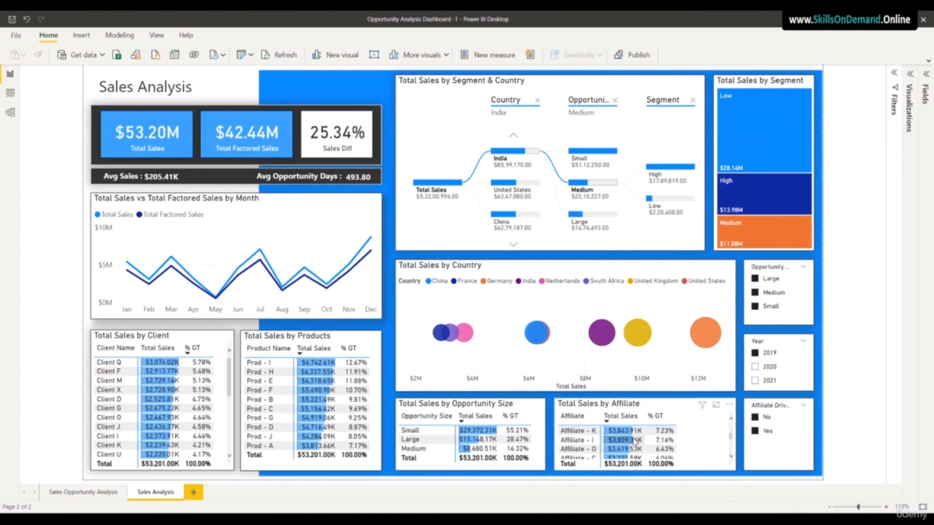
{"action": "scroll", "coordinate": [635, 442], "scroll_direction": "up", "scroll_amount": 2}
{"action": "scroll", "coordinate": [634, 441], "scroll_direction": "up", "scroll_amount": 2}
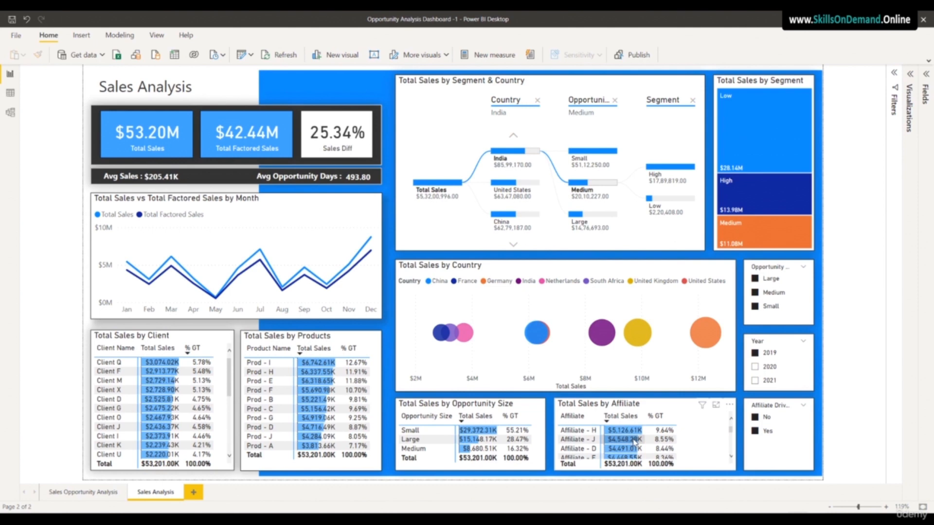
- Filter the Sales Analysis page by year 2020 and finally 2021
{"action": "left_click", "coordinate": [769, 366]}
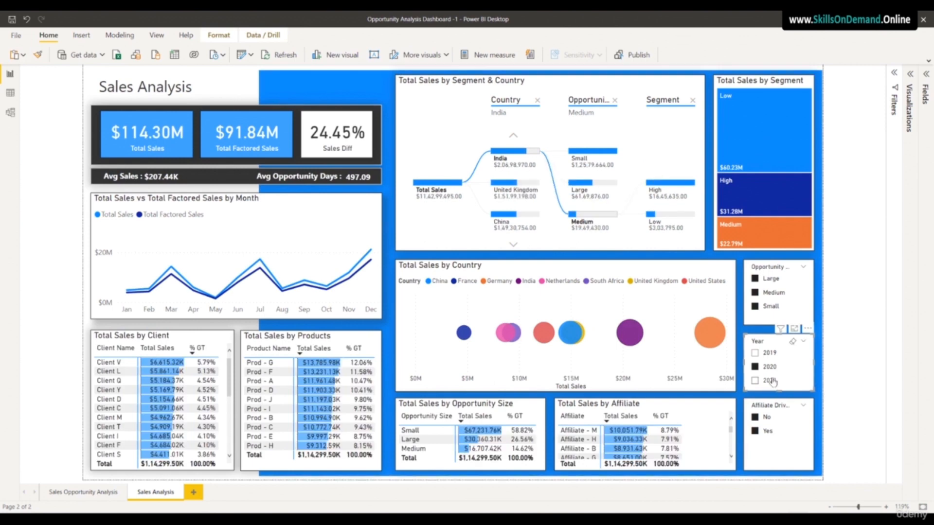
{"action": "left_click", "coordinate": [756, 381]}
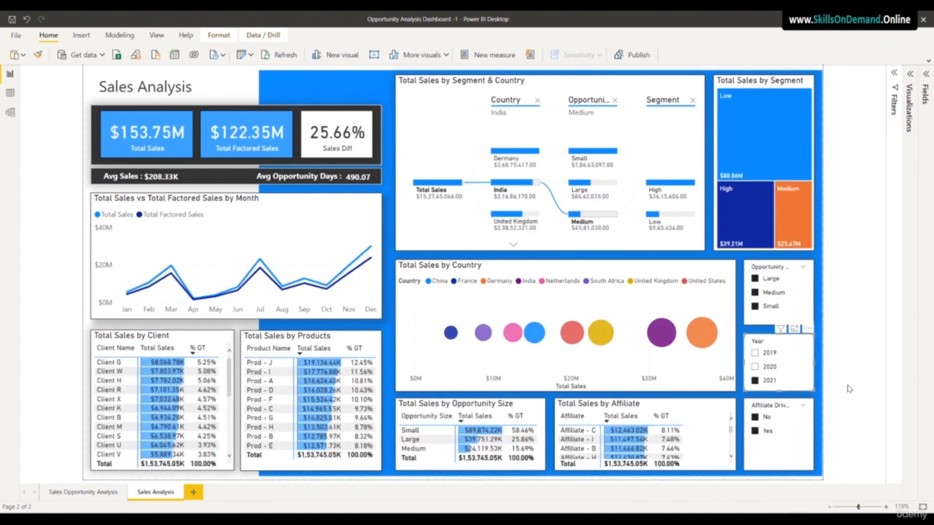
- Filter the Sales Analysis page by opportunity size Large, Medium and Small in turn, and finally by all three sizes together
{"action": "left_click", "coordinate": [754, 307]}
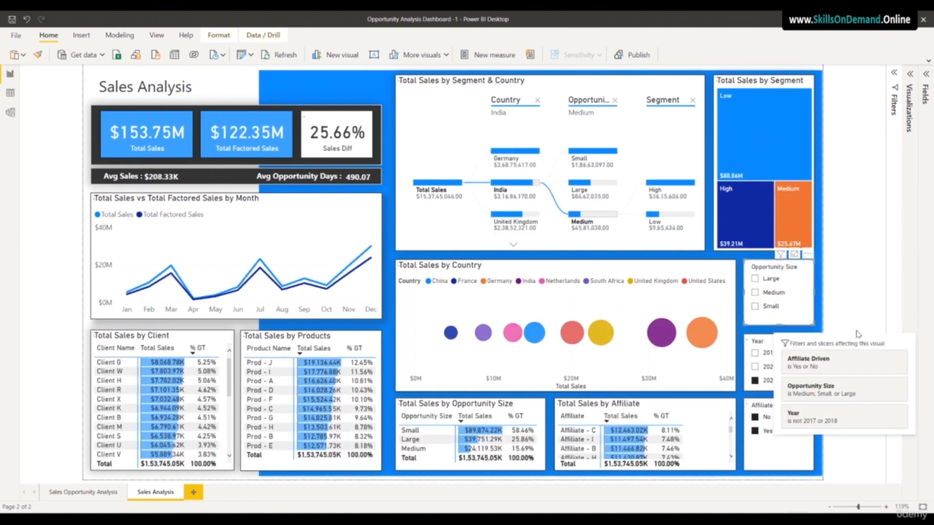
{"action": "left_click", "coordinate": [755, 279]}
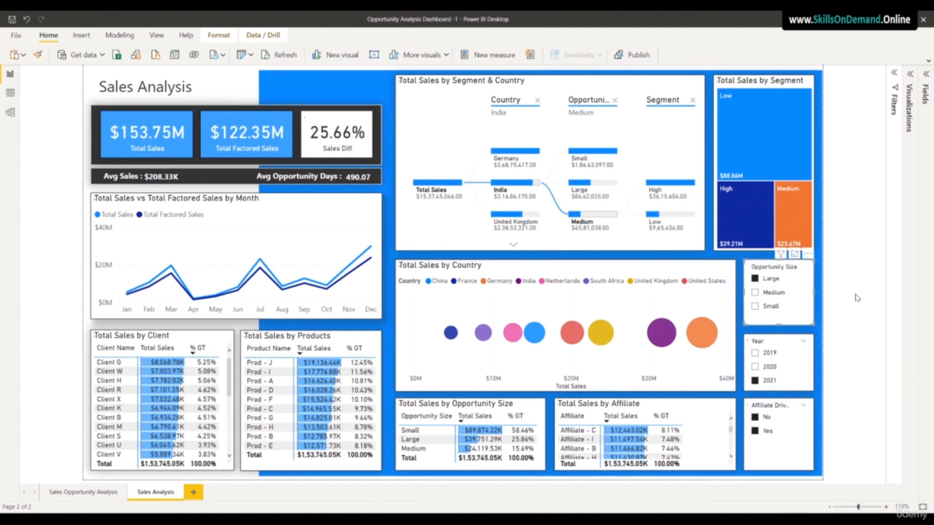
{"action": "left_click", "coordinate": [754, 293]}
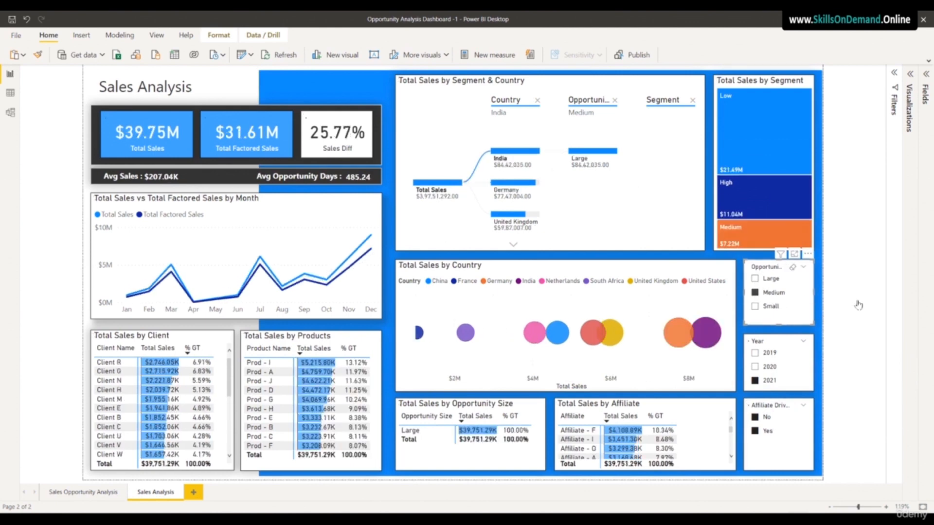
{"action": "left_click", "coordinate": [755, 307]}
{"action": "left_click", "coordinate": [754, 292], "text": "ctrl"}
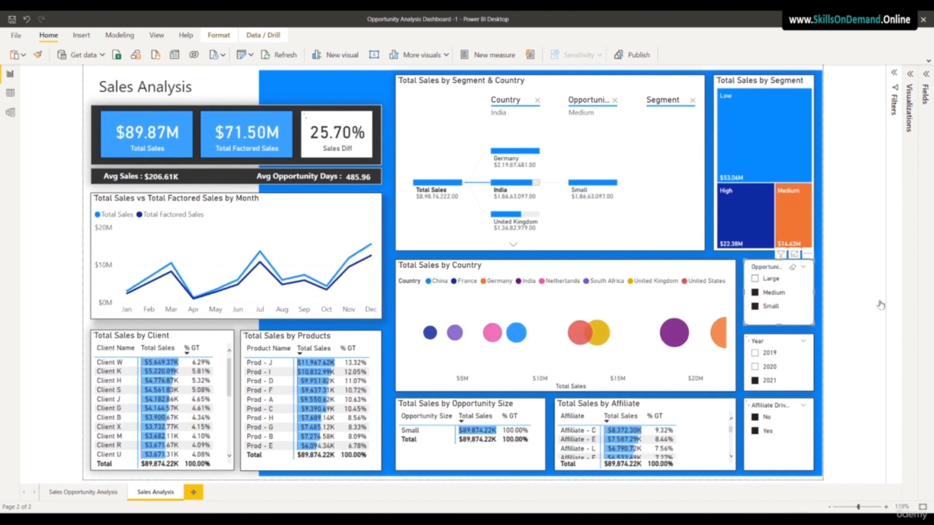
{"action": "left_click", "coordinate": [754, 279], "text": "ctrl"}
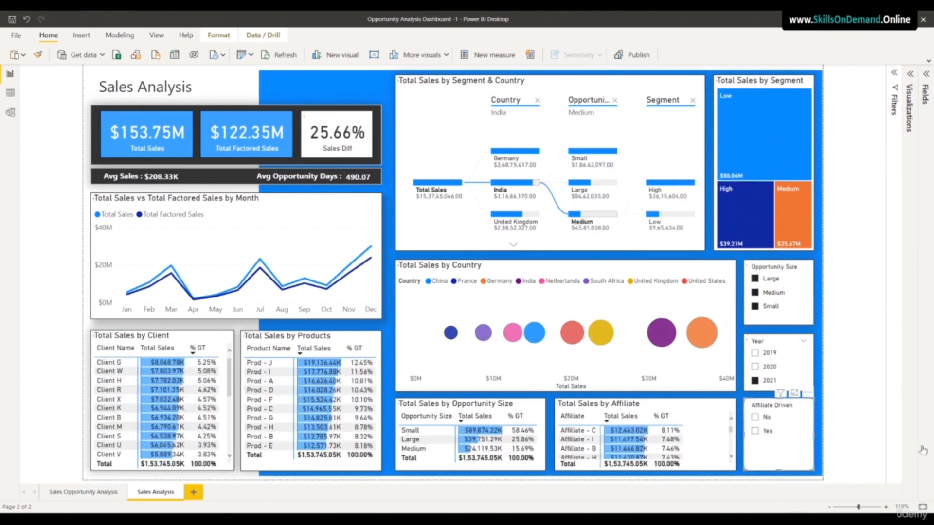
- Filter the Sales Analysis page by Affiliate Driven No, by Yes, and finally by both values together
{"action": "left_click", "coordinate": [755, 417]}
{"action": "left_click", "coordinate": [756, 431]}
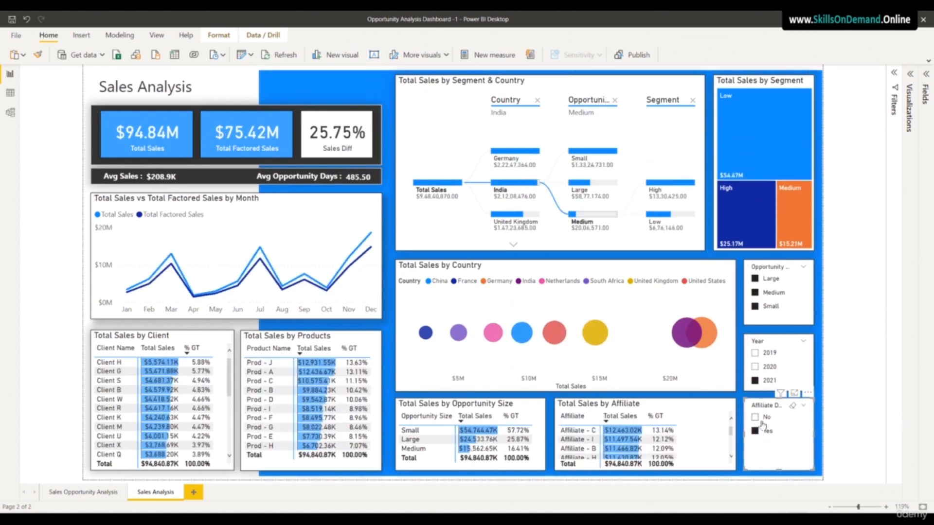
{"action": "left_click", "coordinate": [755, 417], "text": "ctrl"}
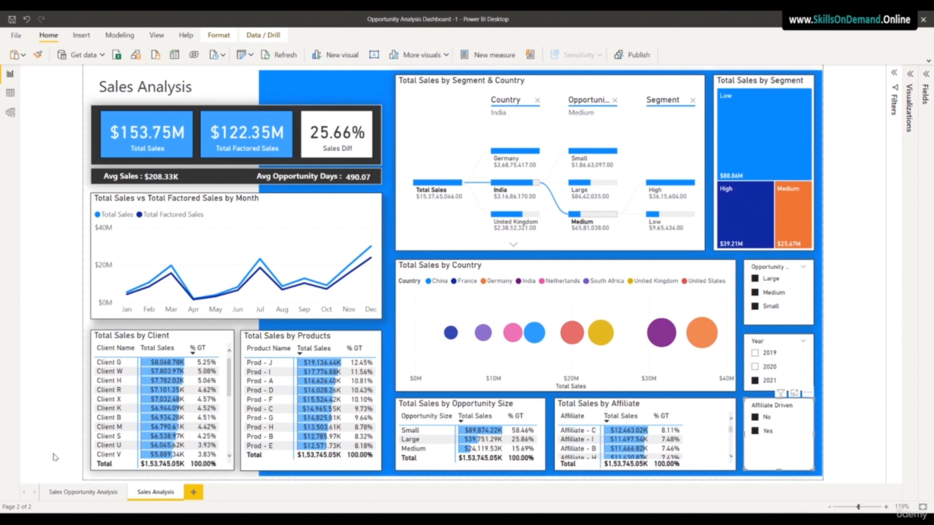
- Filter the Sales Opportunity Analysis page by year 2020 and compare it with the Sales Analysis page
{"action": "left_click", "coordinate": [76, 494]}
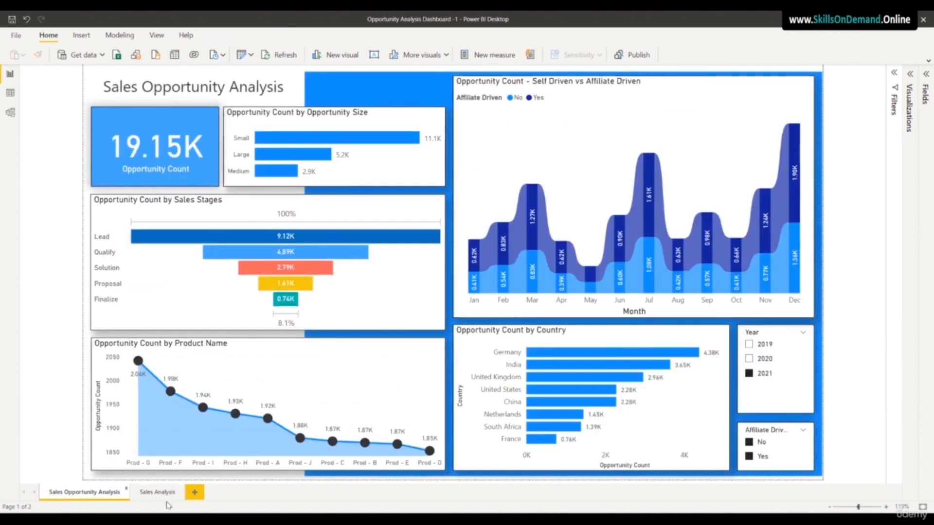
{"action": "left_click", "coordinate": [749, 359]}
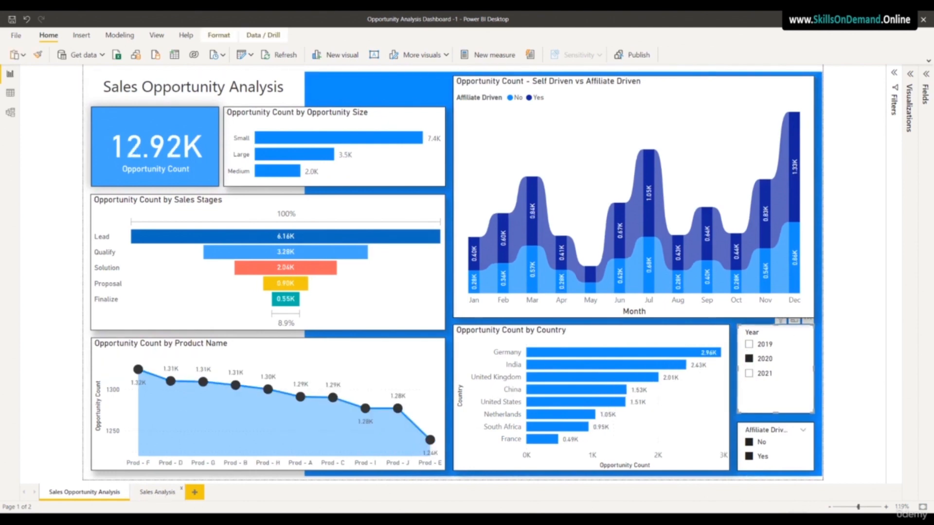
{"action": "left_click", "coordinate": [156, 496]}
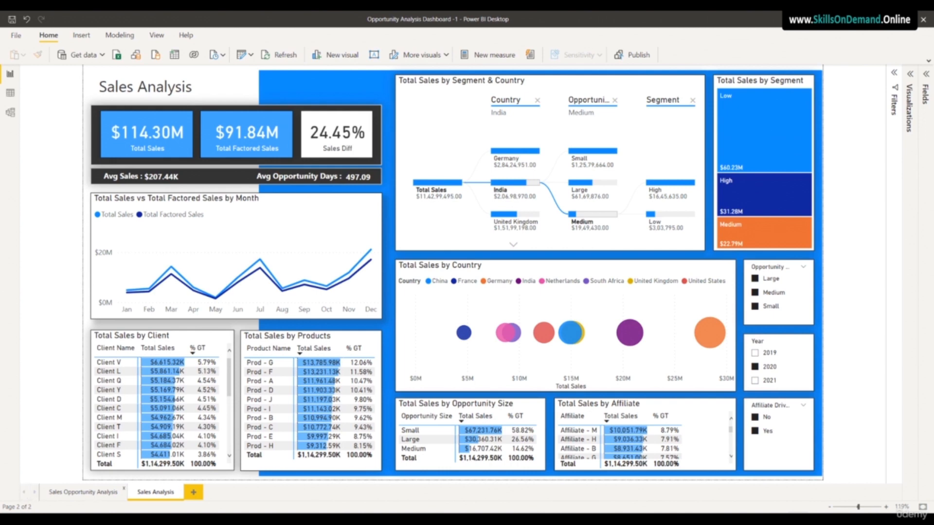
{"action": "left_click", "coordinate": [93, 496]}
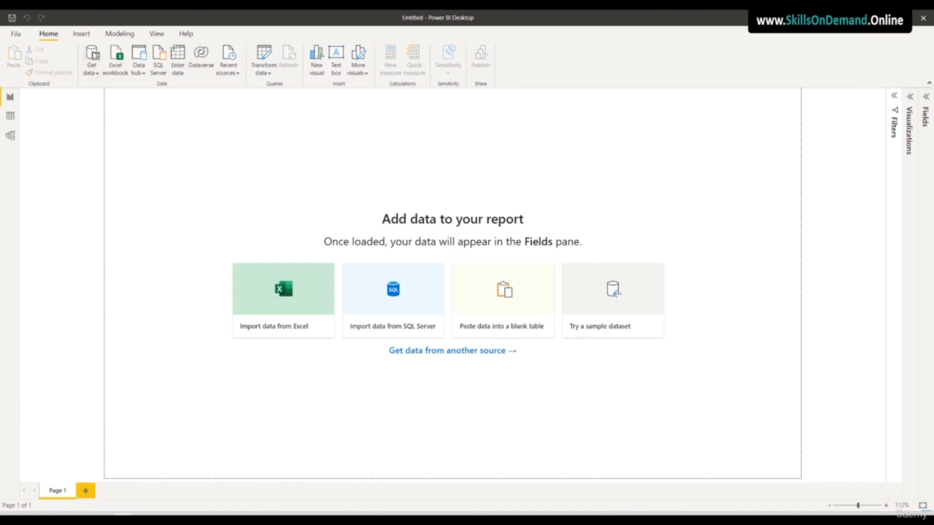
- Look through the full list of data sources in the new report and connect to an Excel Workbook
{"action": "left_click", "coordinate": [97, 76]}
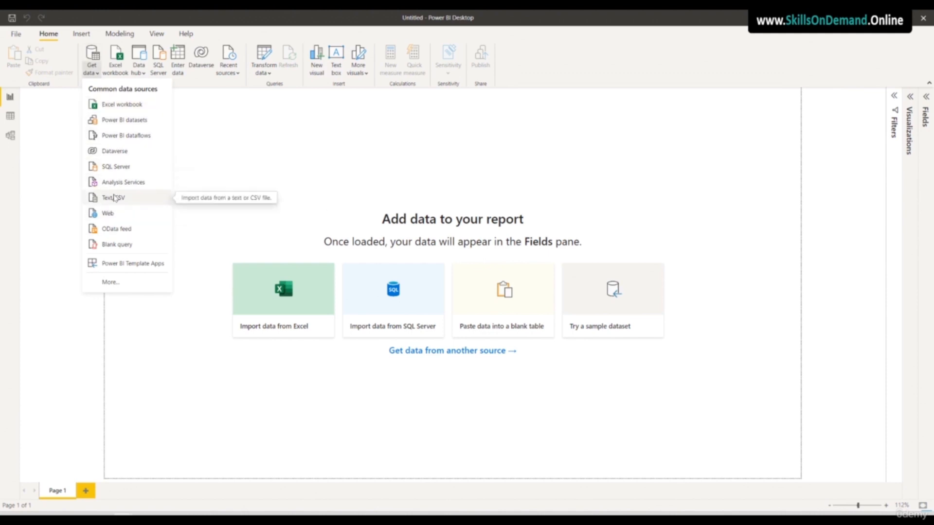
{"action": "left_click", "coordinate": [110, 282]}
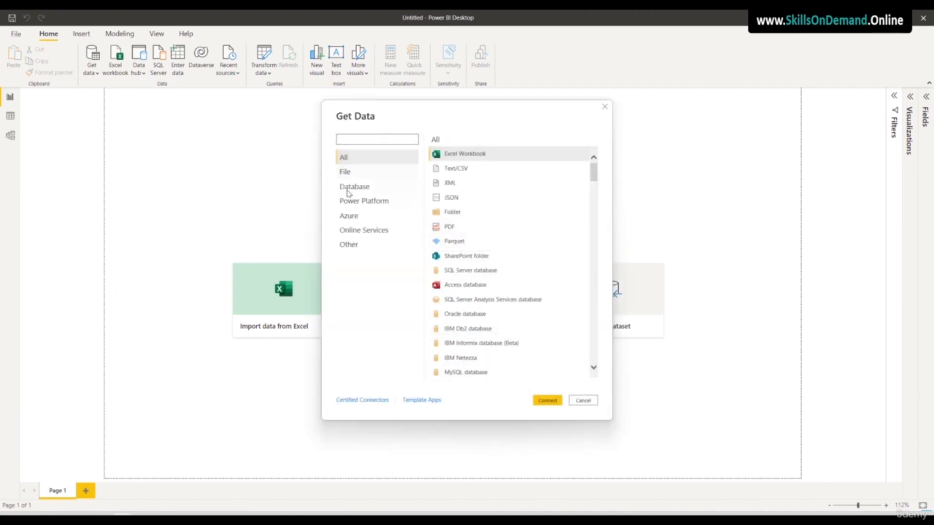
{"action": "mouse_move", "coordinate": [592, 184]}
{"action": "left_mouse_down"}
{"action": "mouse_move", "coordinate": [597, 360]}
{"action": "mouse_move", "coordinate": [599, 172]}
{"action": "left_mouse_up"}
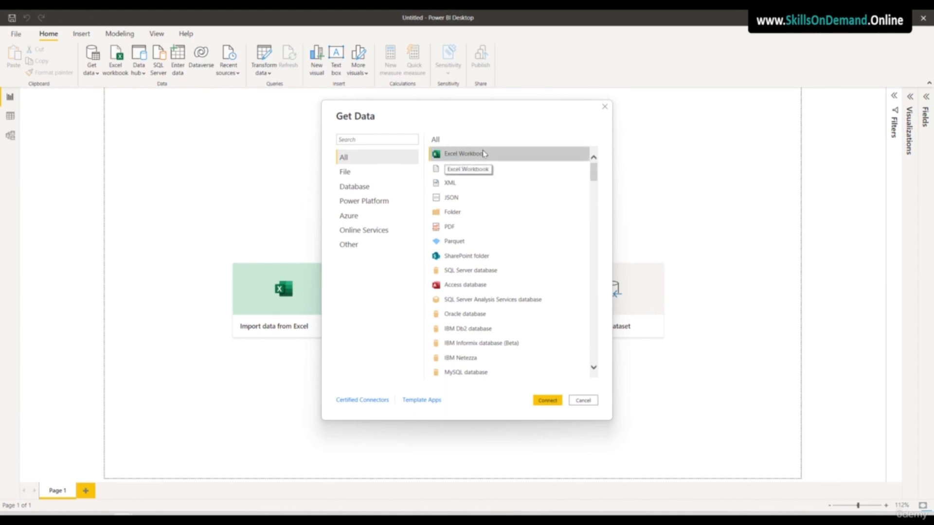
{"action": "left_click", "coordinate": [547, 400]}
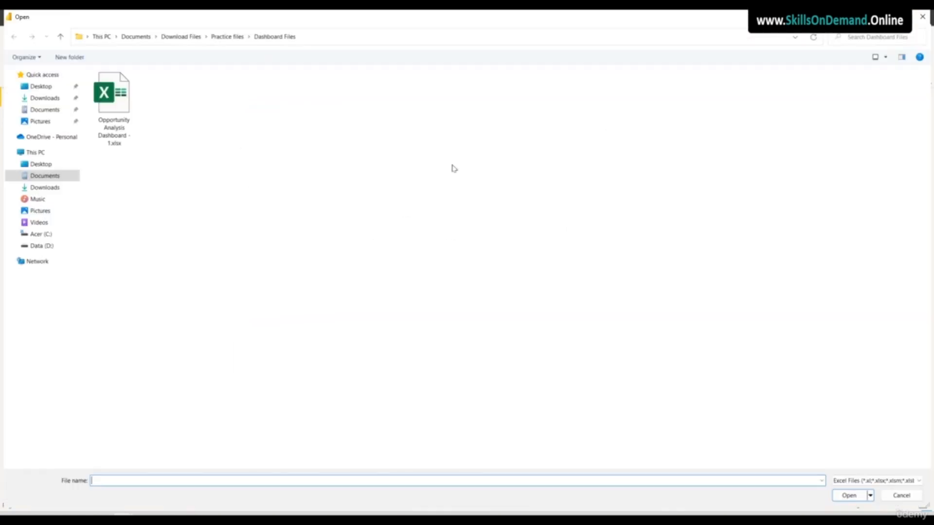
- Open Opportunity Analysis Dashboard - 1.xlsx from the Dashboard Files folder, located in Practice files inside Download Files in Documents
{"action": "left_click", "coordinate": [137, 37]}
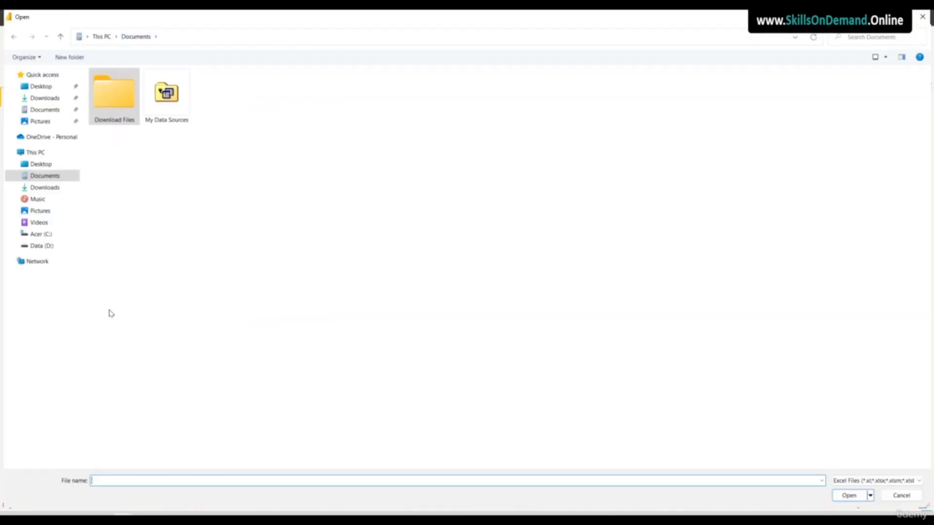
{"action": "left_click", "coordinate": [165, 514]}
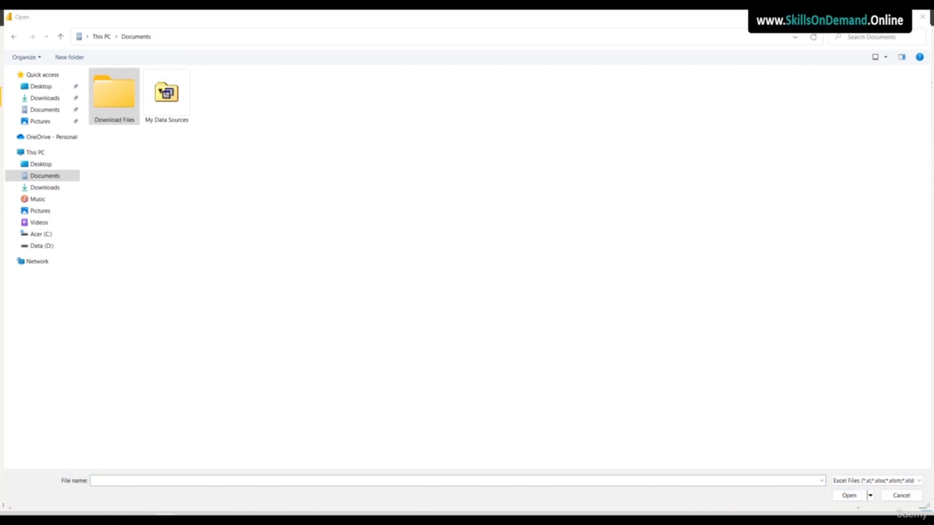
{"action": "left_click", "coordinate": [118, 117]}
{"action": "double_click", "coordinate": [115, 103]}
{"action": "left_click", "coordinate": [111, 99]}
{"action": "double_click", "coordinate": [112, 99]}
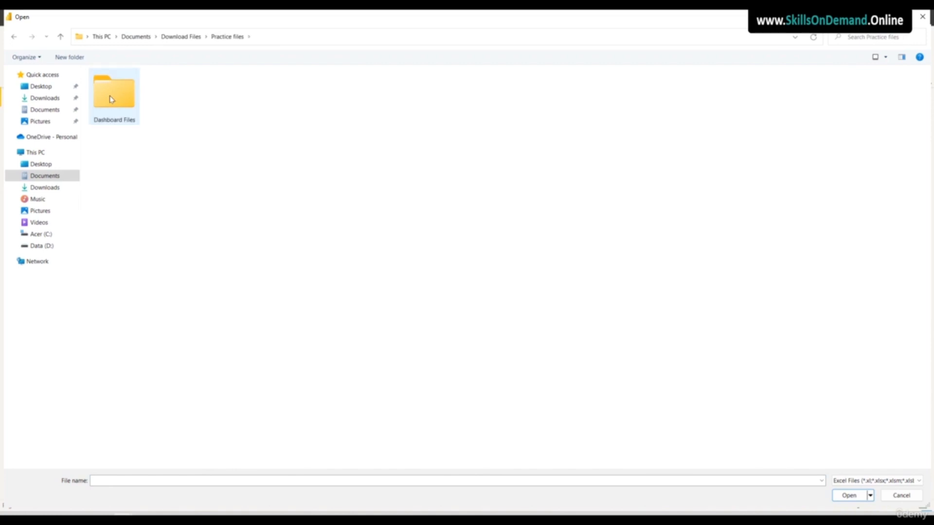
{"action": "double_click", "coordinate": [111, 100]}
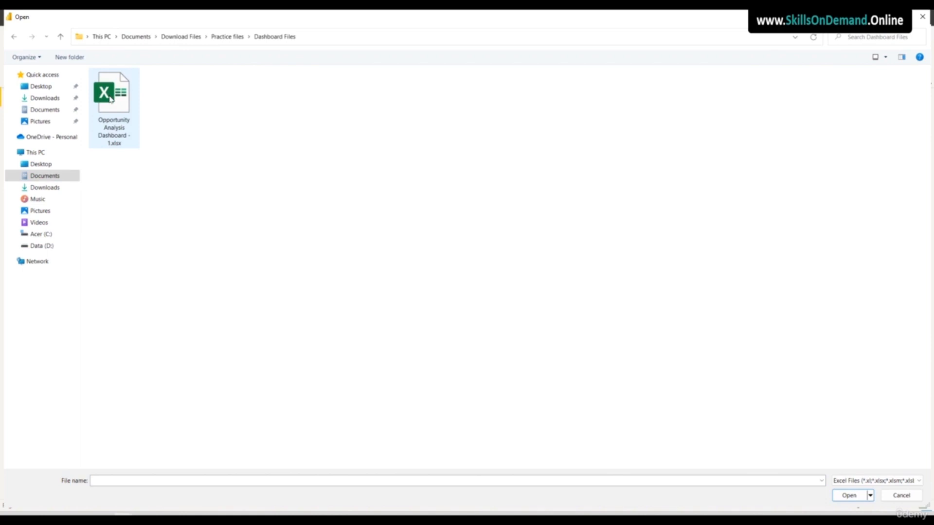
{"action": "left_click", "coordinate": [111, 99]}
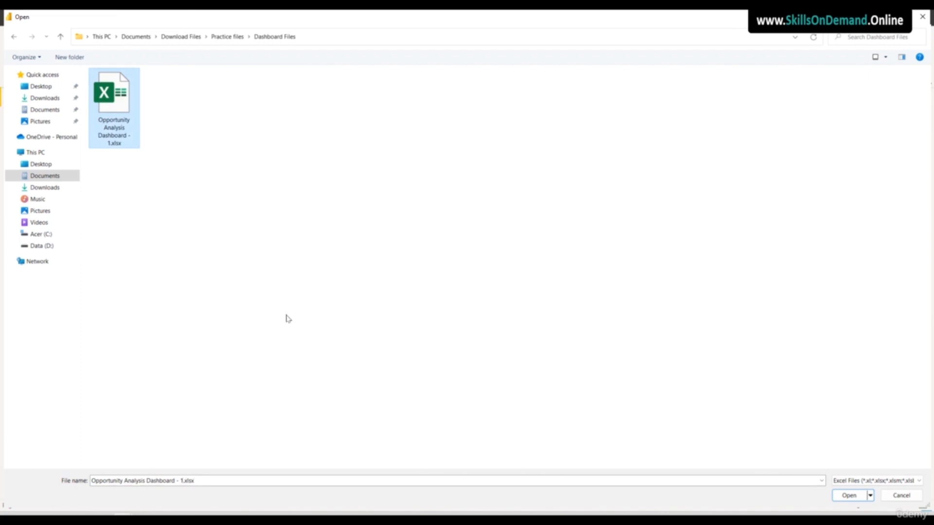
{"action": "left_click", "coordinate": [849, 497]}
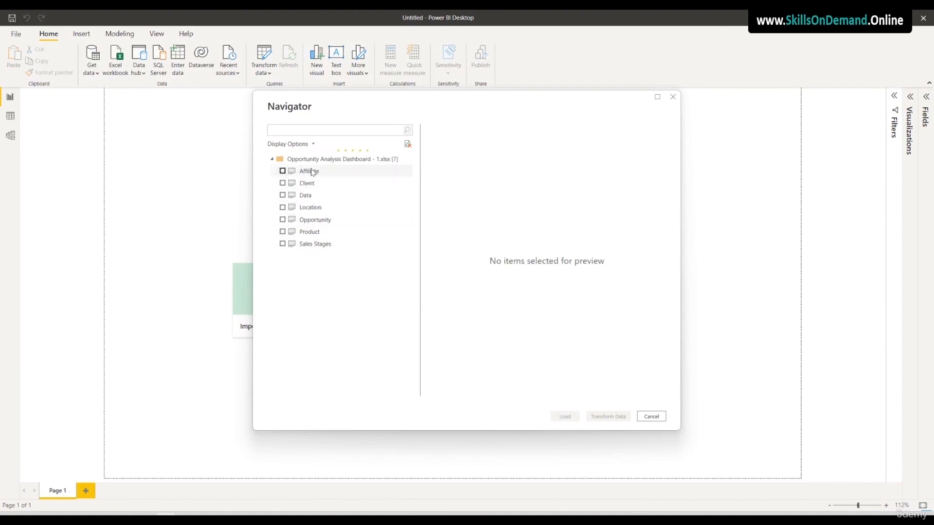
- Select the Affiliate, Client, Data, Location, Opportunity, Product and Sales Stages tables and open them in Power Query Editor for transformation
{"action": "left_click", "coordinate": [282, 171]}
{"action": "left_click", "coordinate": [292, 184]}
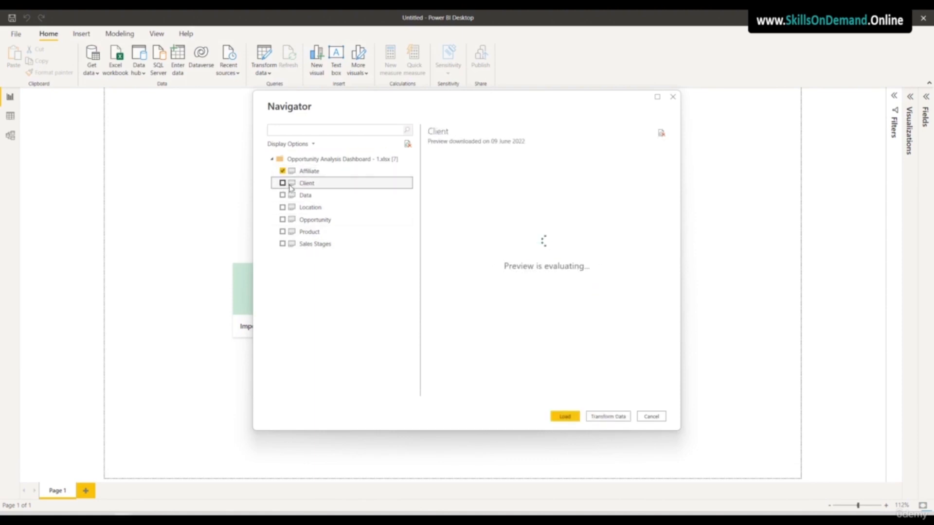
{"action": "left_click", "coordinate": [282, 184]}
{"action": "left_click", "coordinate": [282, 195]}
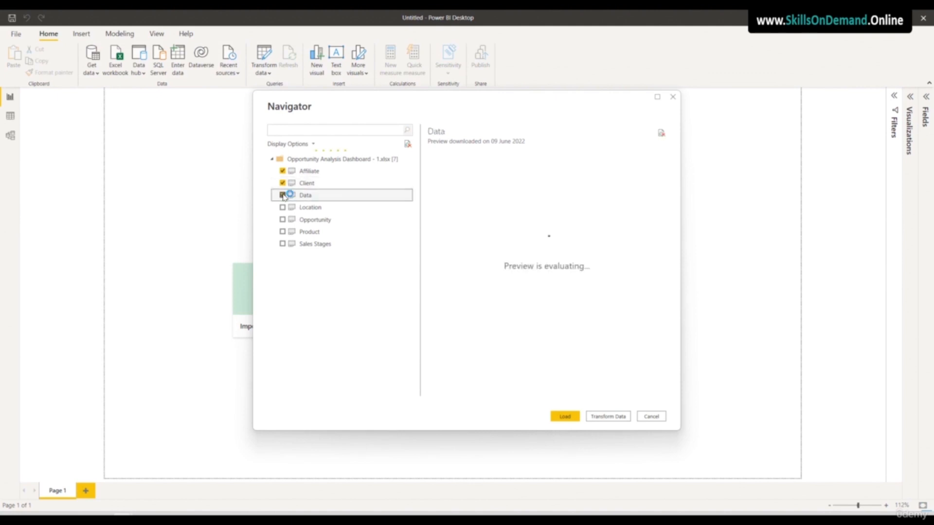
{"action": "left_click", "coordinate": [282, 207]}
{"action": "left_click", "coordinate": [282, 220]}
{"action": "left_click", "coordinate": [282, 232]}
{"action": "left_click", "coordinate": [282, 243]}
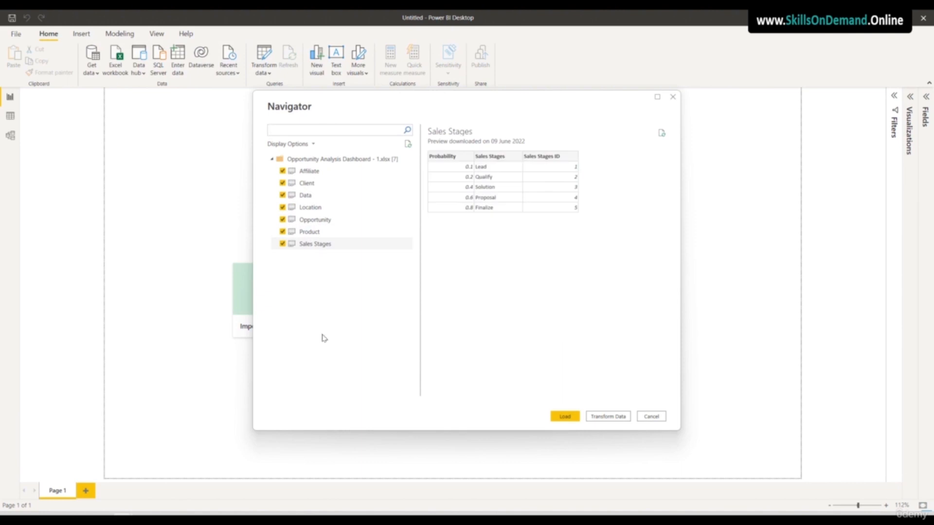
{"action": "left_click", "coordinate": [602, 418]}
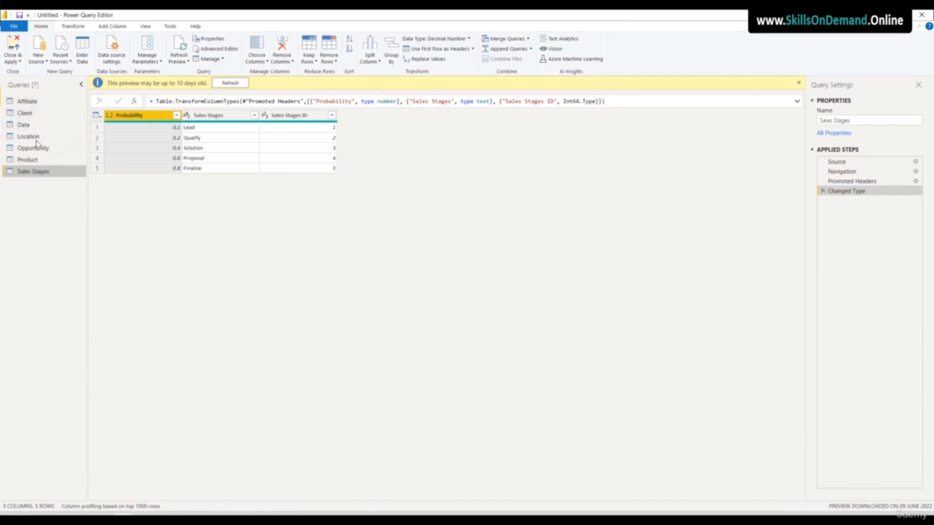
- Look through the columns and rows of every query in list order, from Affiliate down to Sales Stages
{"action": "left_click", "coordinate": [39, 103]}
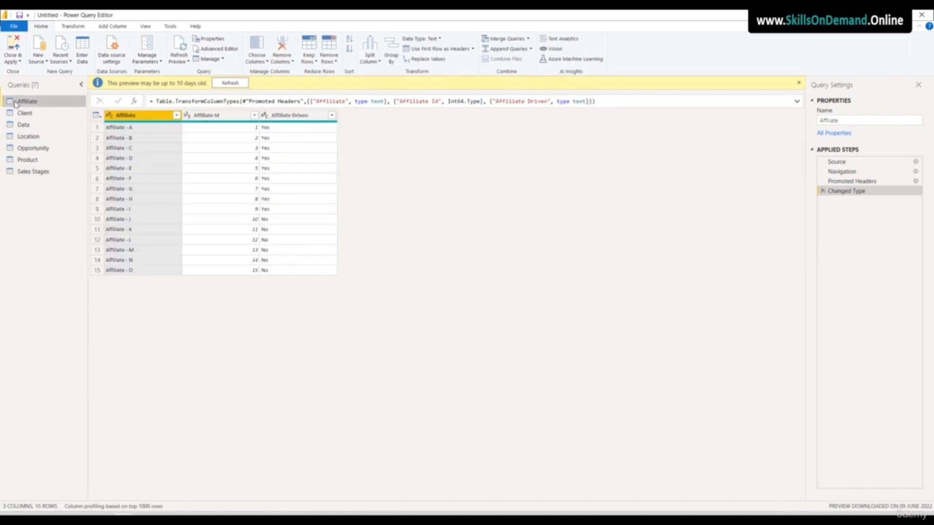
{"action": "left_click", "coordinate": [24, 112]}
{"action": "left_click", "coordinate": [24, 125]}
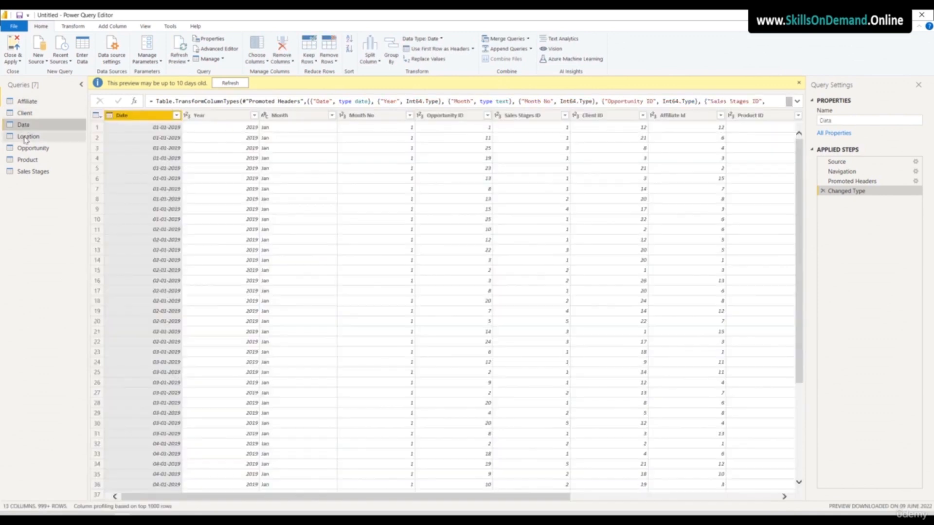
{"action": "left_click", "coordinate": [27, 136]}
{"action": "left_click", "coordinate": [30, 148]}
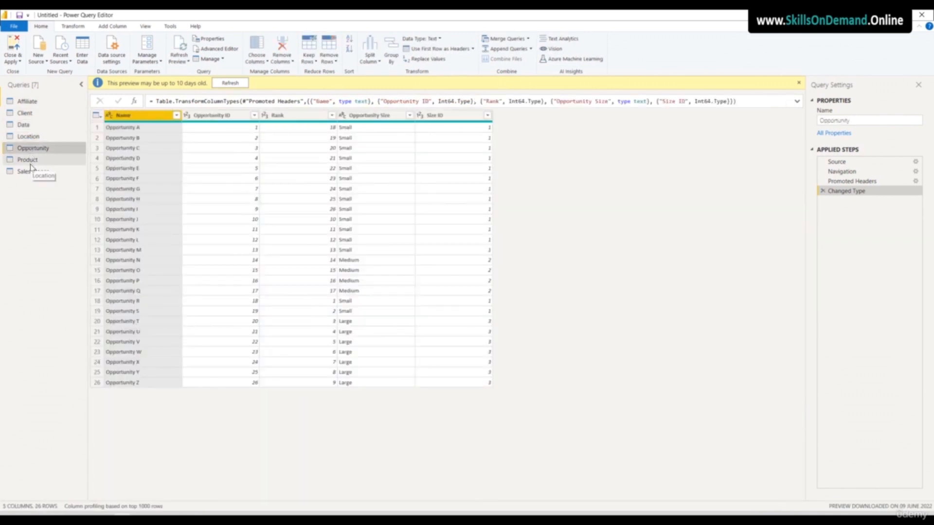
{"action": "left_click", "coordinate": [28, 160]}
{"action": "left_click", "coordinate": [30, 172]}
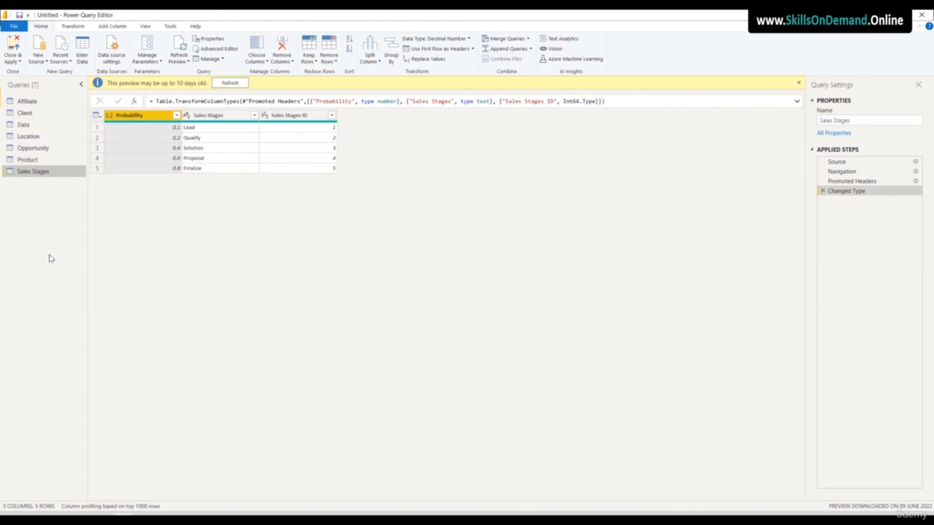
- Review the query tables again in reverse order, from Product back up to Affiliate
{"action": "left_click", "coordinate": [43, 163]}
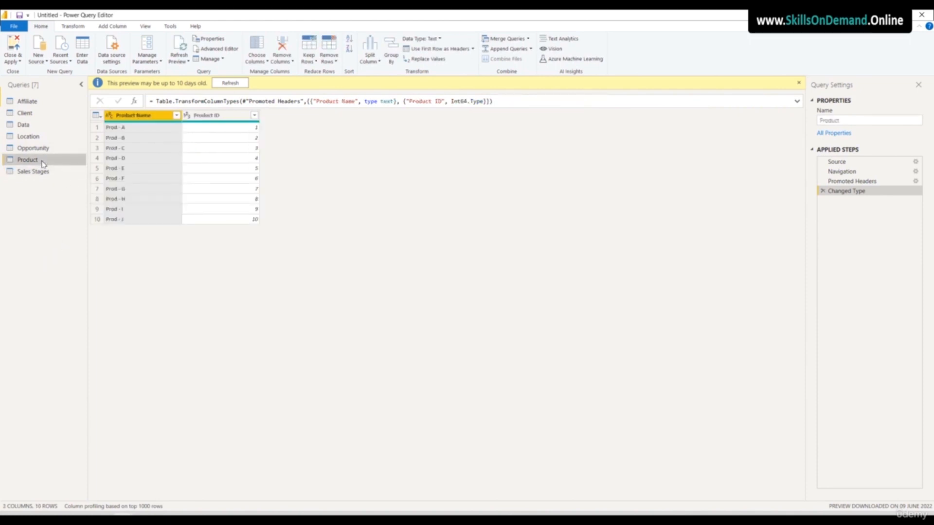
{"action": "left_click", "coordinate": [34, 150]}
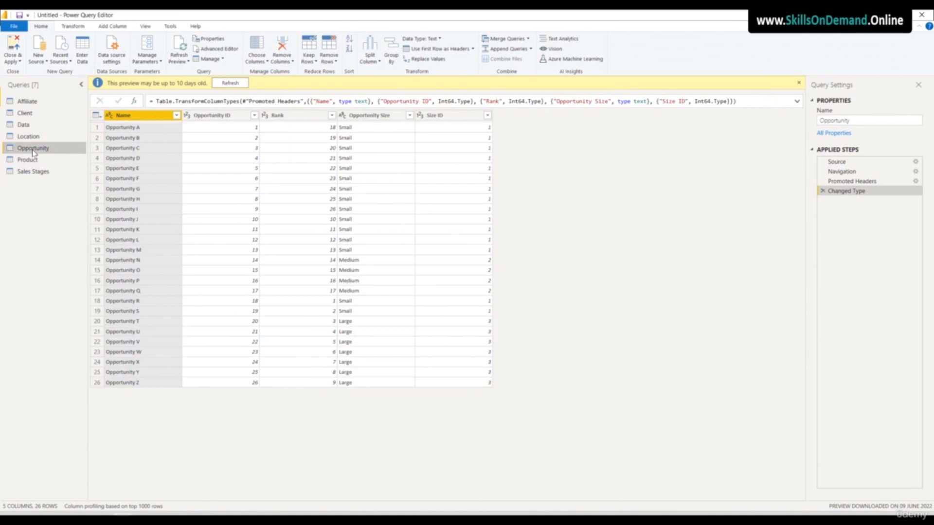
{"action": "left_click", "coordinate": [34, 138]}
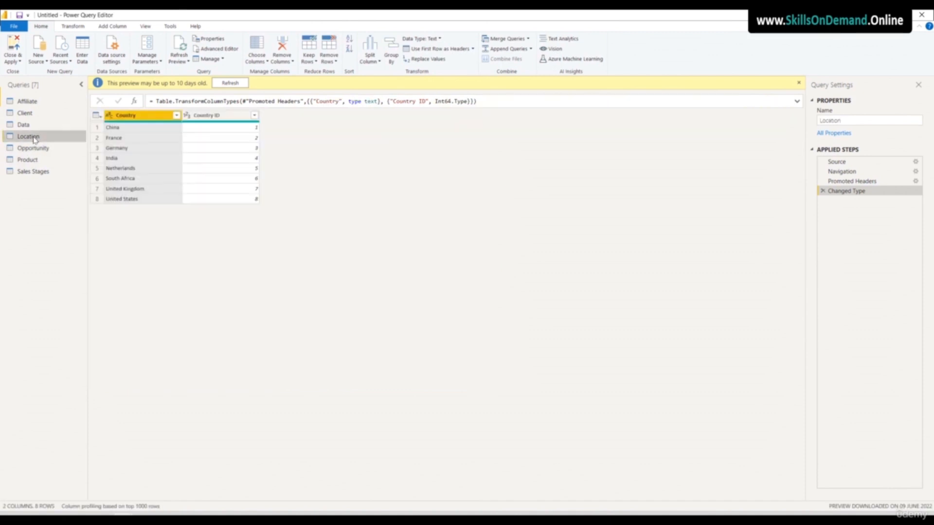
{"action": "left_click", "coordinate": [29, 126]}
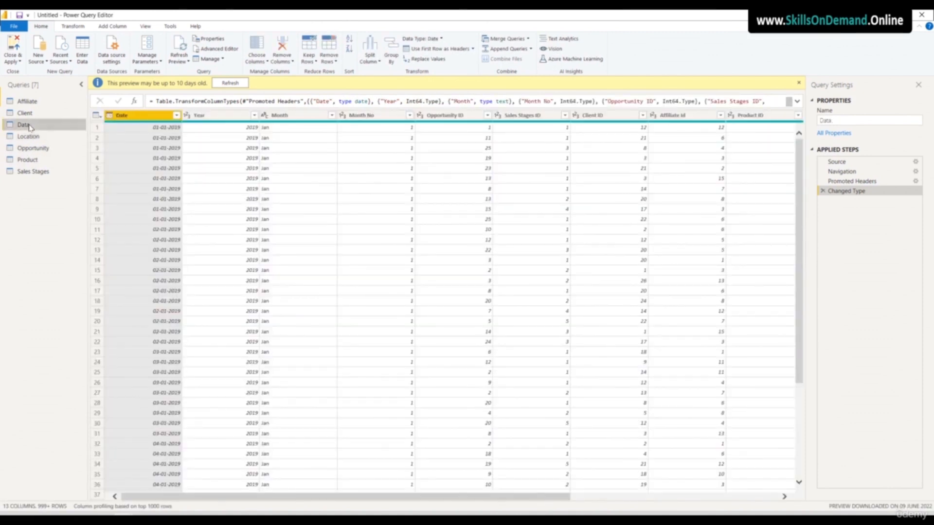
{"action": "left_click", "coordinate": [28, 115]}
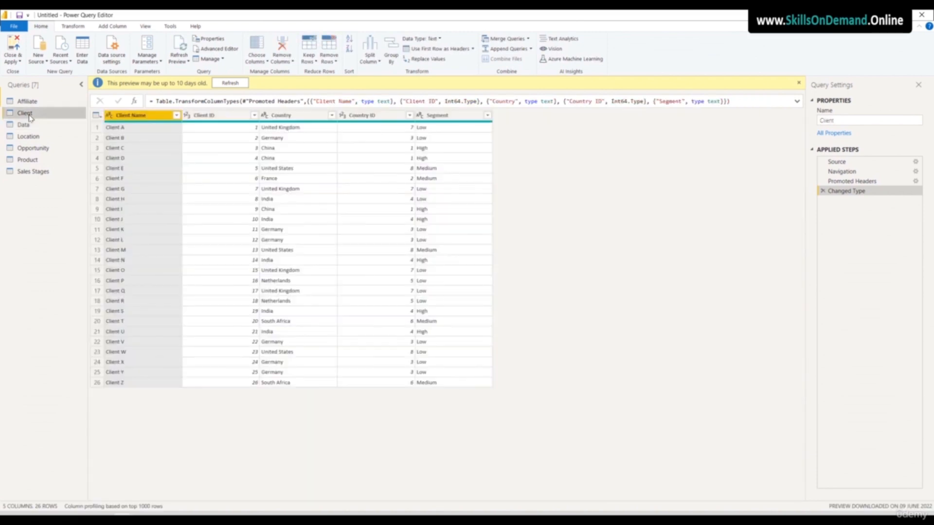
{"action": "key", "text": "Up"}
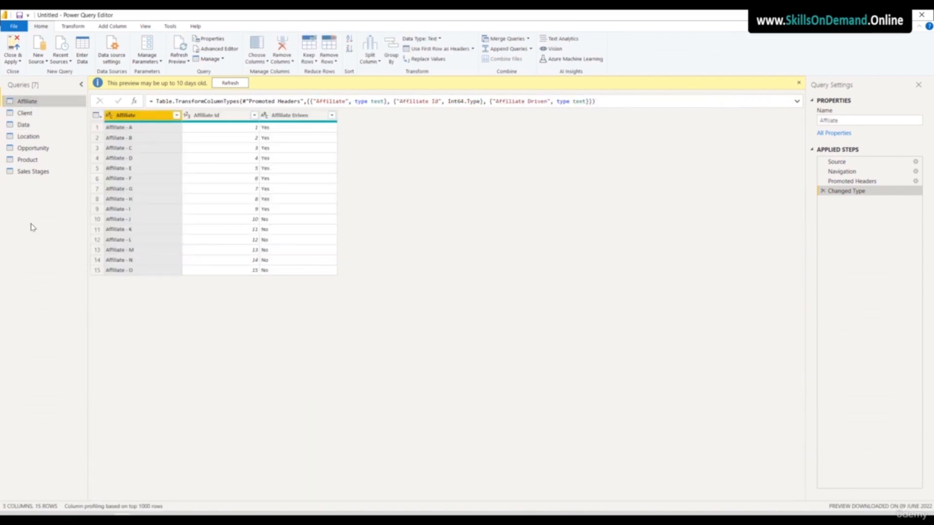
- Review each applied step of the Affiliate and Client queries, from Source through Navigation and Promoted Headers to Changed Type
{"action": "left_click", "coordinate": [851, 162]}
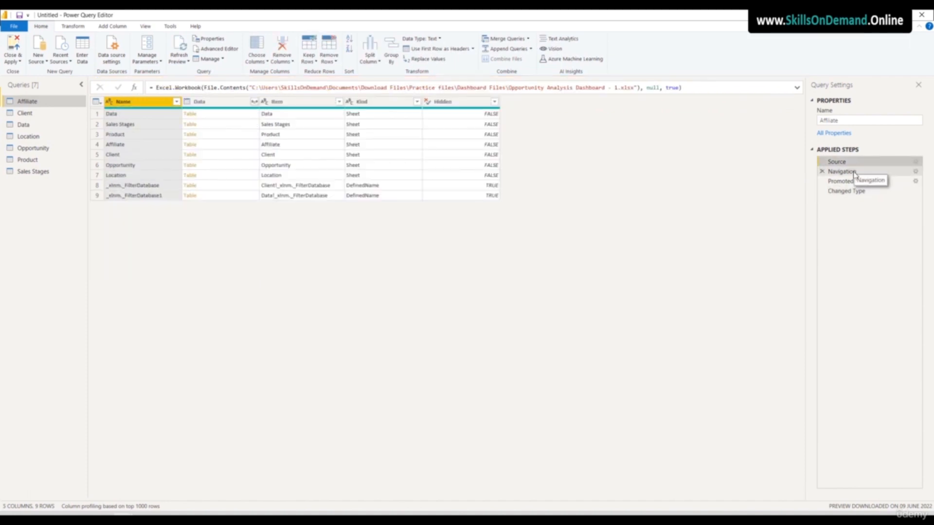
{"action": "left_click", "coordinate": [853, 172]}
{"action": "left_click", "coordinate": [847, 181]}
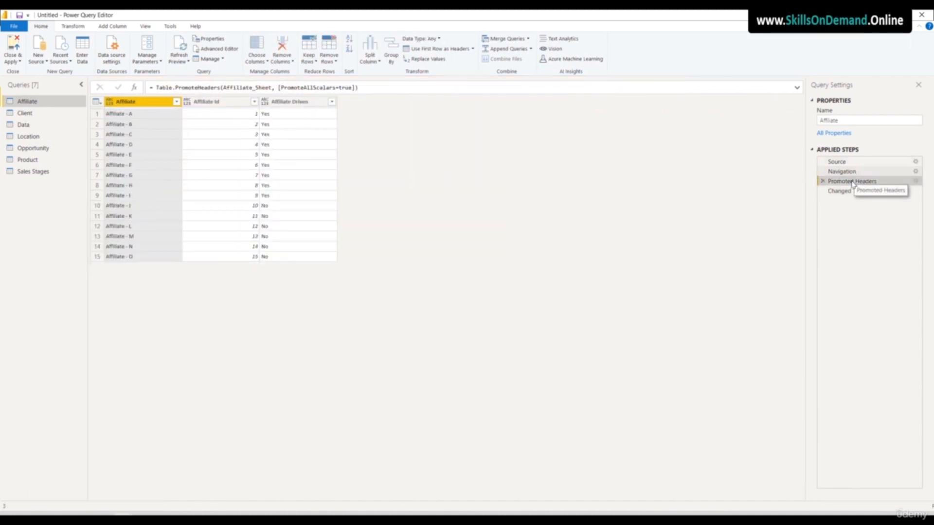
{"action": "left_click", "coordinate": [847, 192]}
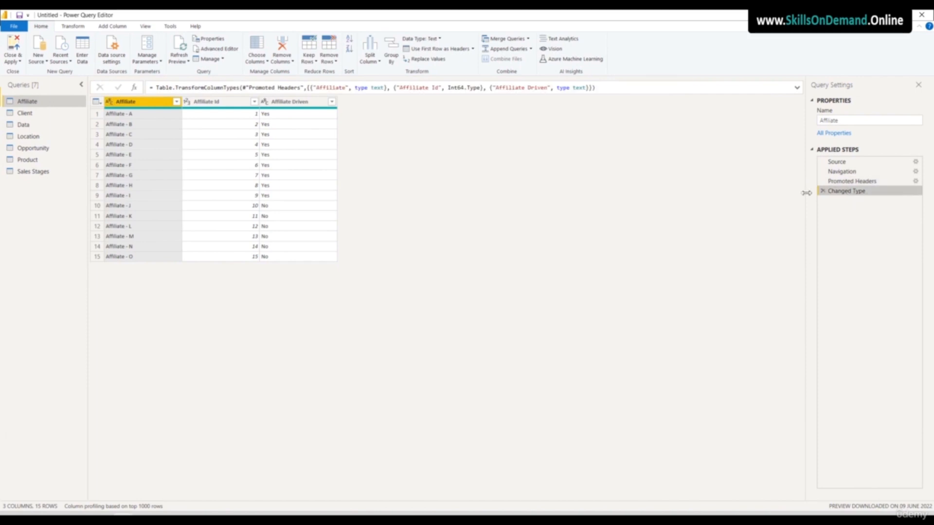
{"action": "left_click", "coordinate": [22, 117]}
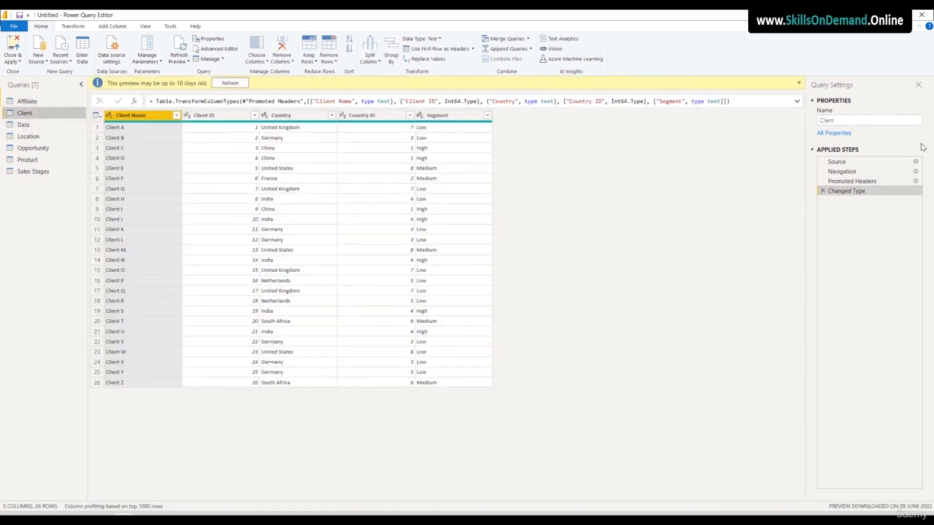
{"action": "left_click", "coordinate": [848, 162]}
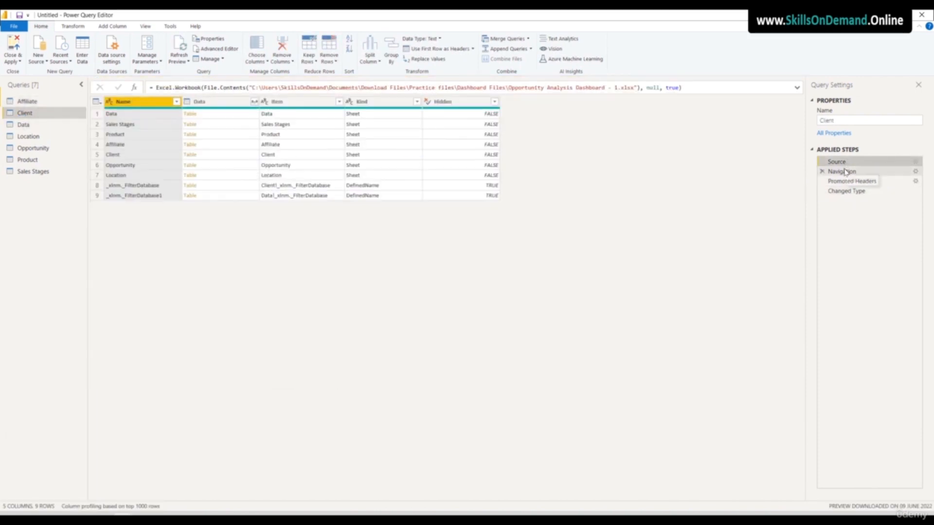
{"action": "left_click", "coordinate": [842, 172]}
{"action": "left_click", "coordinate": [843, 181]}
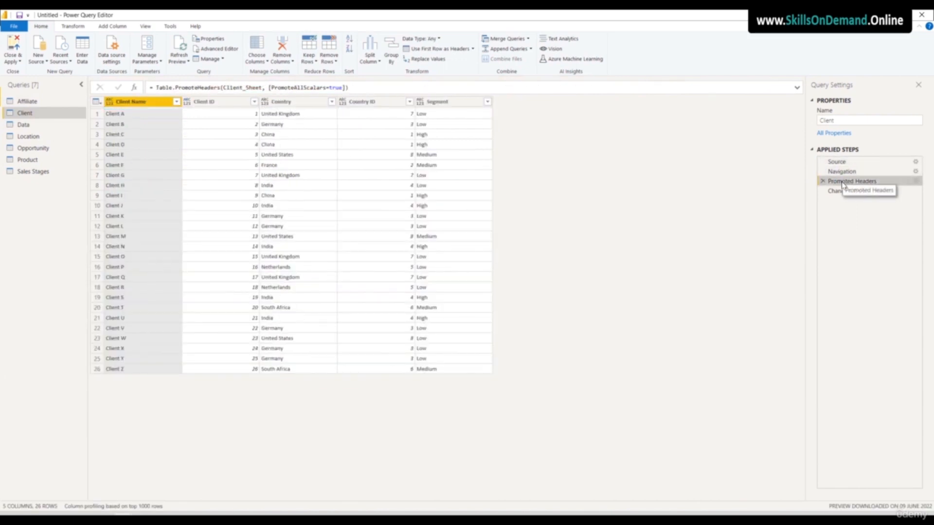
{"action": "left_click", "coordinate": [842, 191]}
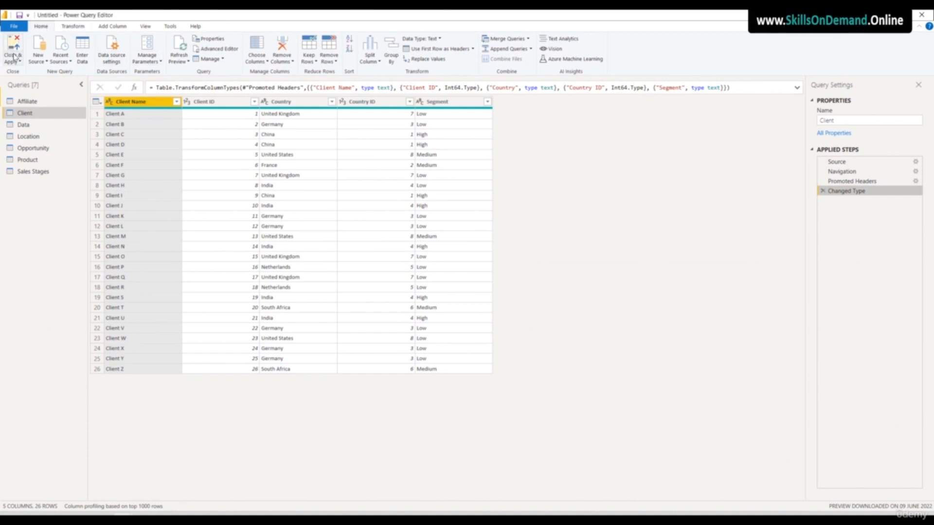
- Close Power Query Editor applying the queries, and look through the loaded tables' rows from Affiliate down to Sales Stages
{"action": "left_click", "coordinate": [16, 46]}
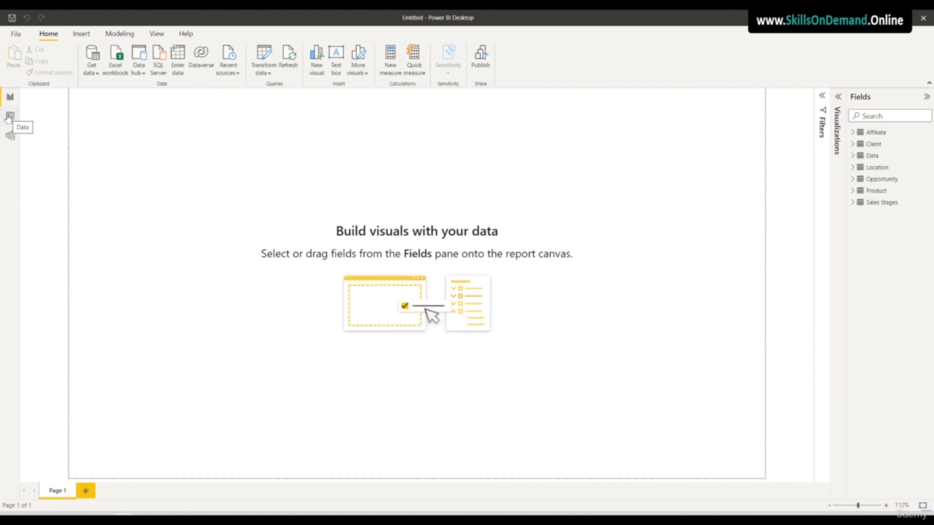
{"action": "left_click", "coordinate": [8, 118]}
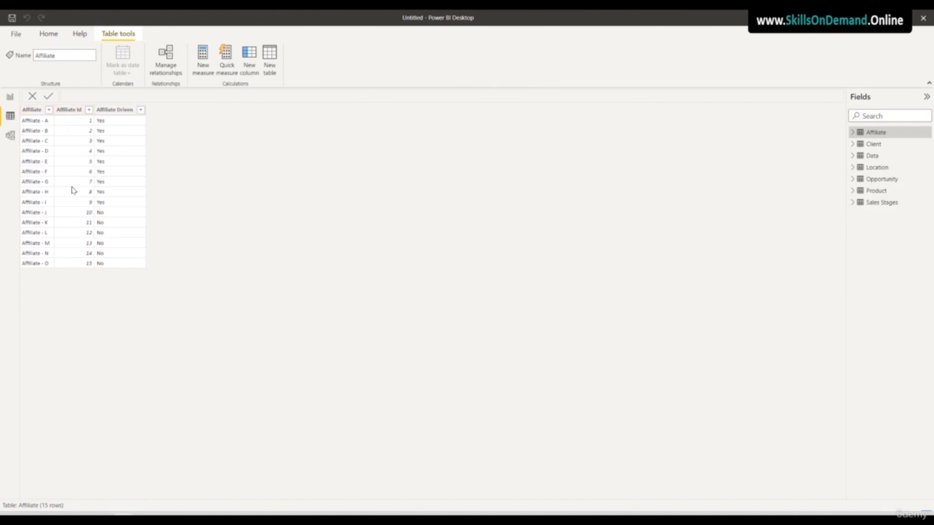
{"action": "left_click", "coordinate": [877, 145]}
{"action": "left_click", "coordinate": [875, 155]}
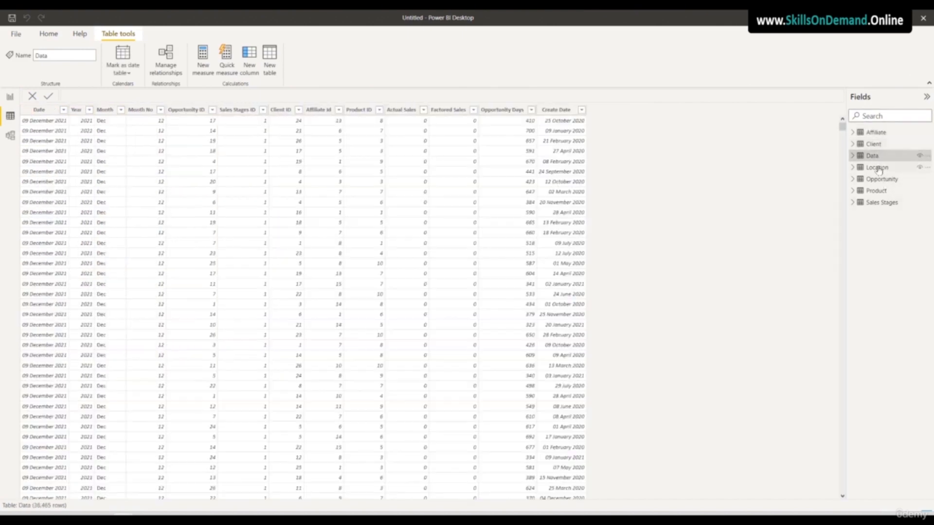
{"action": "left_click", "coordinate": [877, 168]}
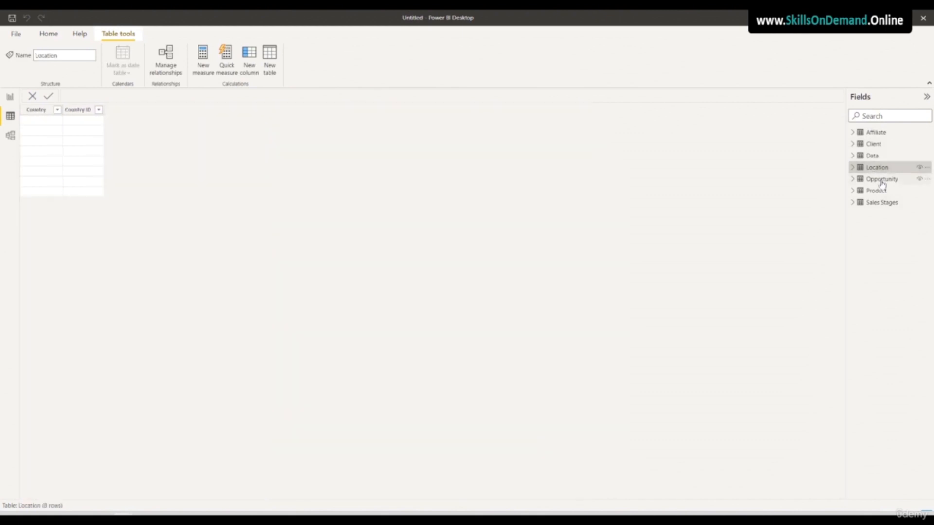
{"action": "left_click", "coordinate": [880, 179]}
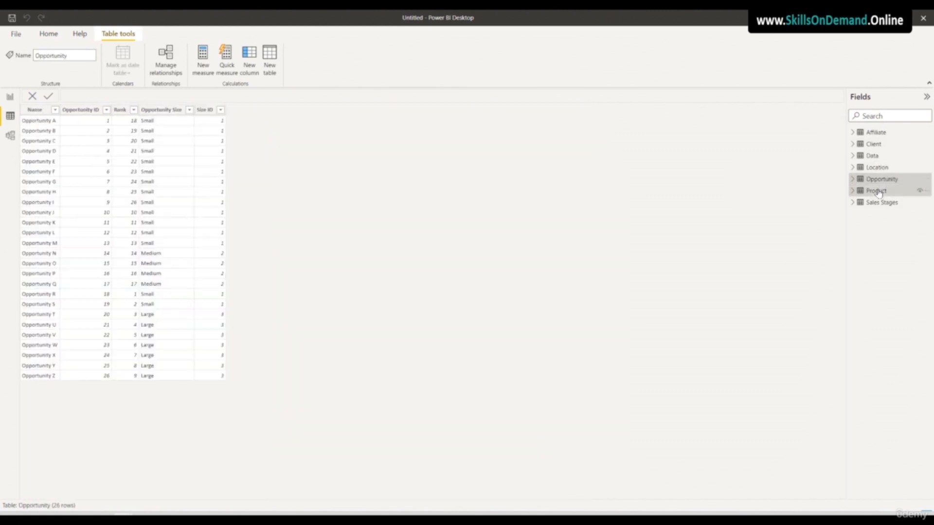
{"action": "left_click", "coordinate": [876, 191]}
{"action": "left_click", "coordinate": [876, 204]}
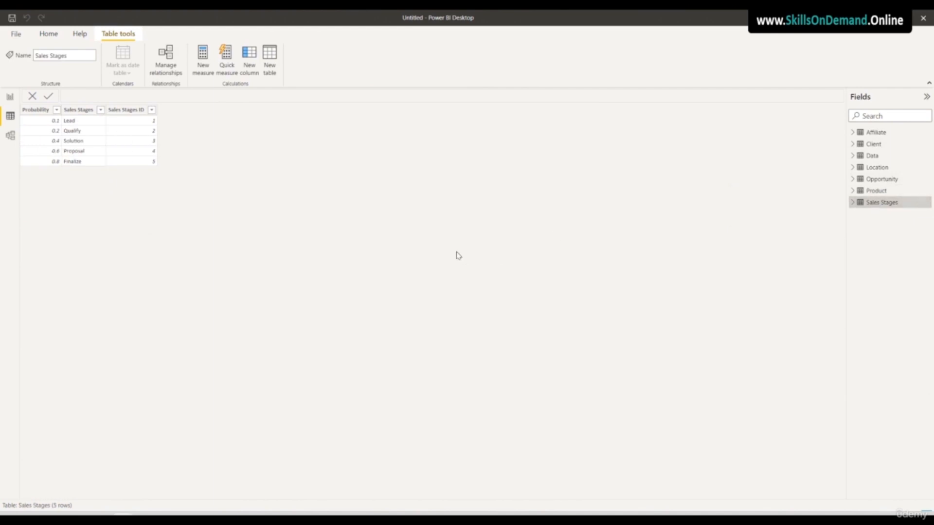
- Examine the relationships between the imported tables in the model diagram, and return to the table data
{"action": "left_click", "coordinate": [10, 136]}
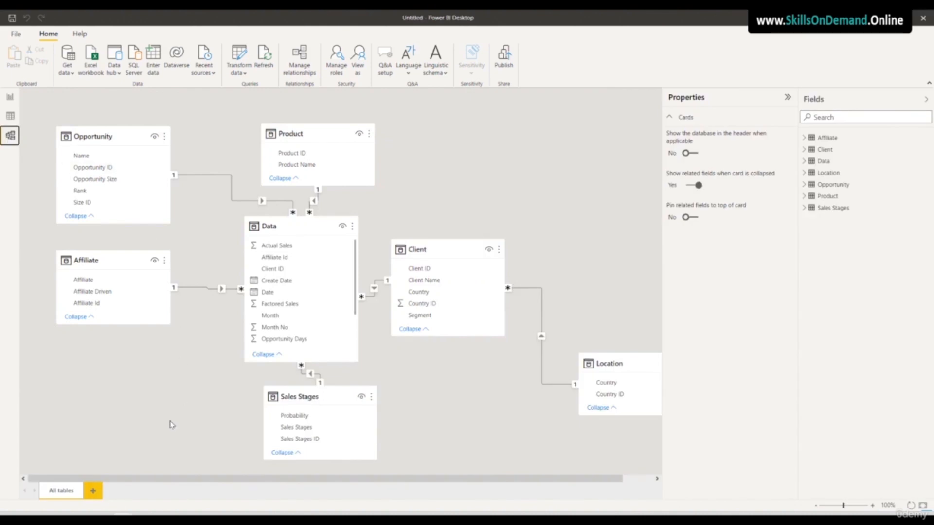
{"action": "scroll", "coordinate": [166, 421], "scroll_direction": "down", "scroll_amount": 2}
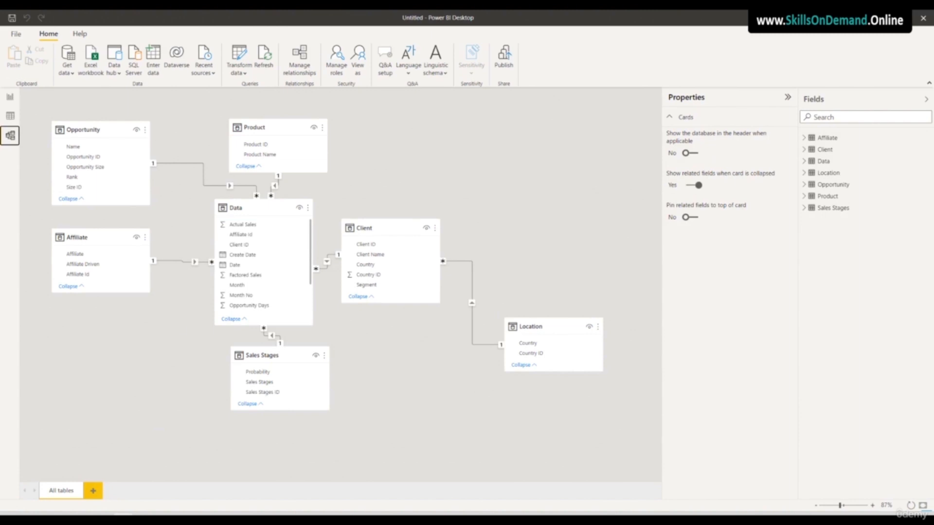
{"action": "left_click", "coordinate": [10, 117]}
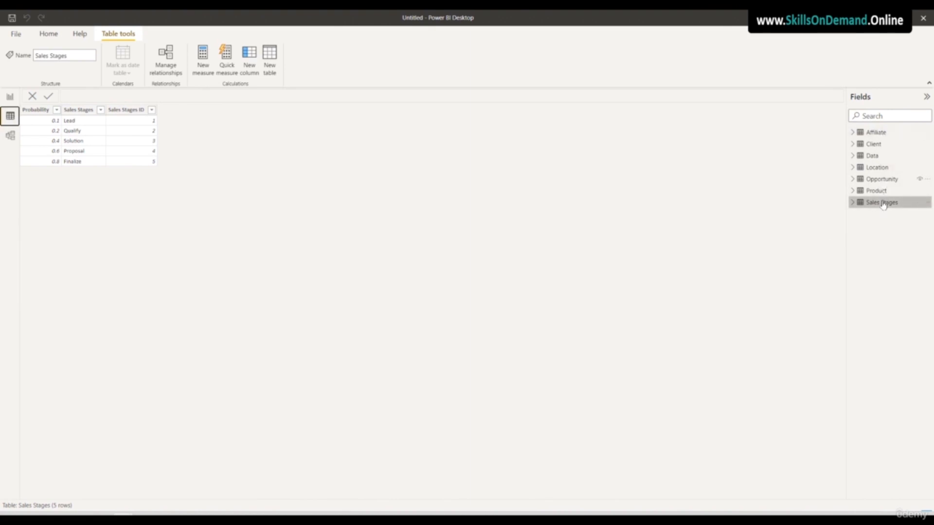
- Review the contents of the loaded tables again, comparing the lookup tables with the Data table and its date columns
{"action": "left_click", "coordinate": [872, 156]}
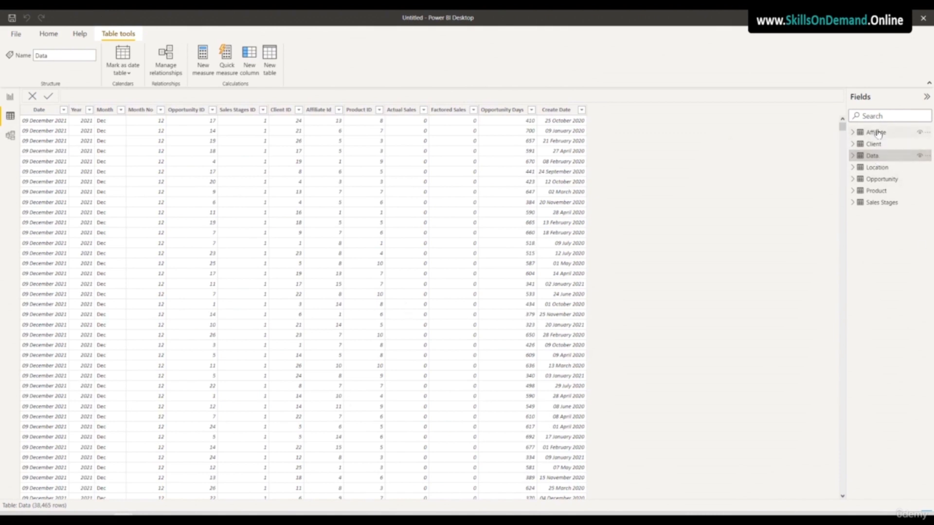
{"action": "left_click", "coordinate": [877, 132]}
{"action": "left_click", "coordinate": [874, 145]}
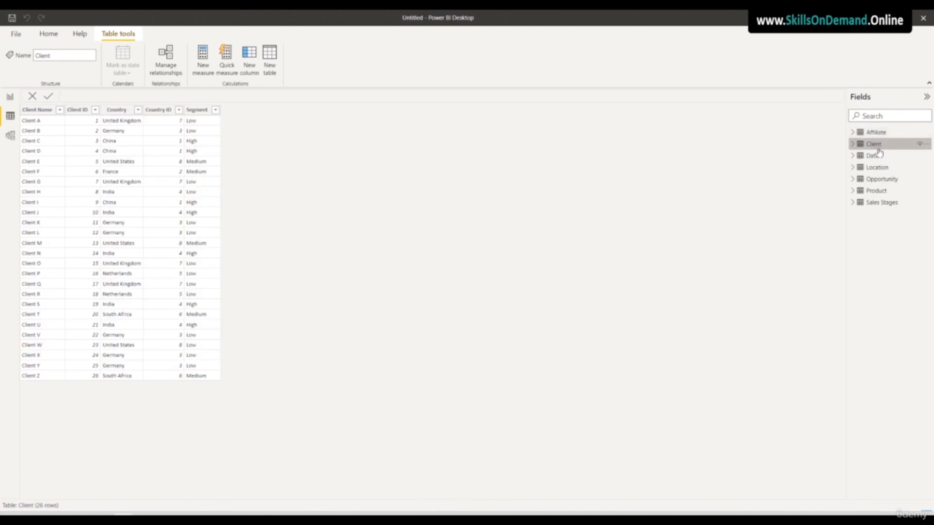
{"action": "left_click", "coordinate": [877, 168]}
{"action": "left_click", "coordinate": [880, 179]}
{"action": "left_click", "coordinate": [876, 190]}
{"action": "left_click", "coordinate": [881, 202]}
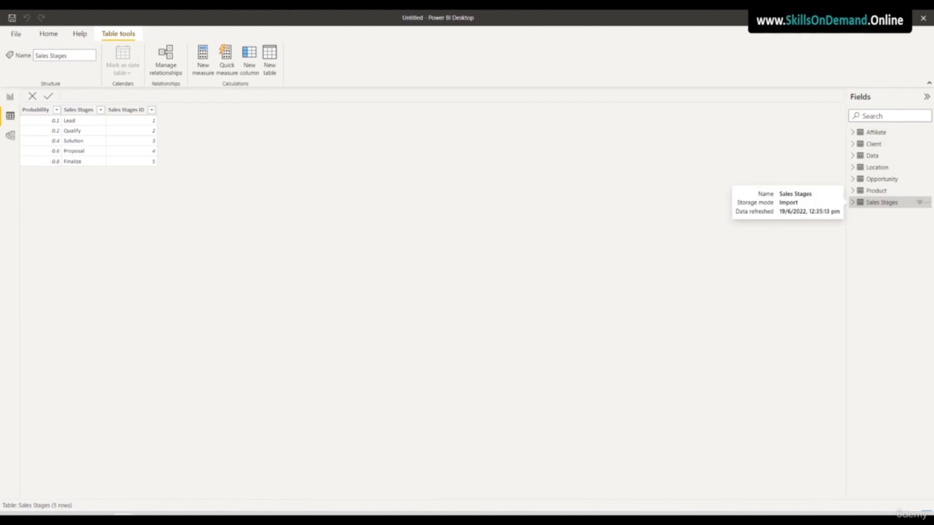
{"action": "left_click", "coordinate": [871, 156]}
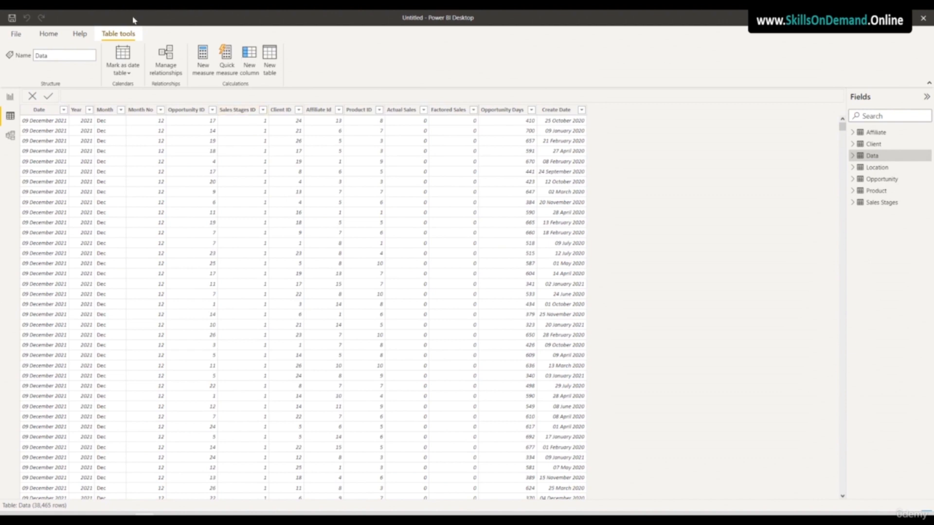
- Start a new DAX calculated table named Calendar, leaving an empty line below its name for the expression
{"action": "left_click", "coordinate": [270, 58]}
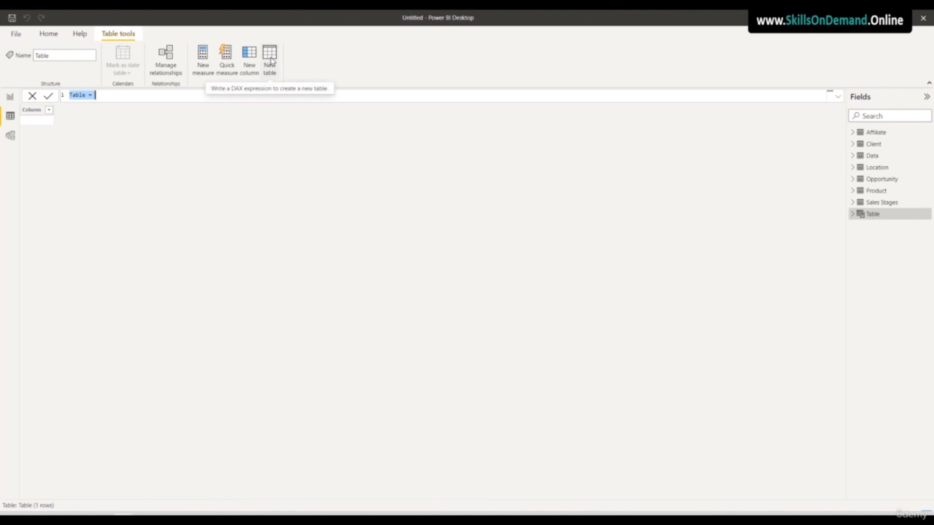
{"action": "type", "text": "Calendar ="}
{"action": "key", "text": "shift+Return"}
{"action": "key", "text": "shift+Return"}
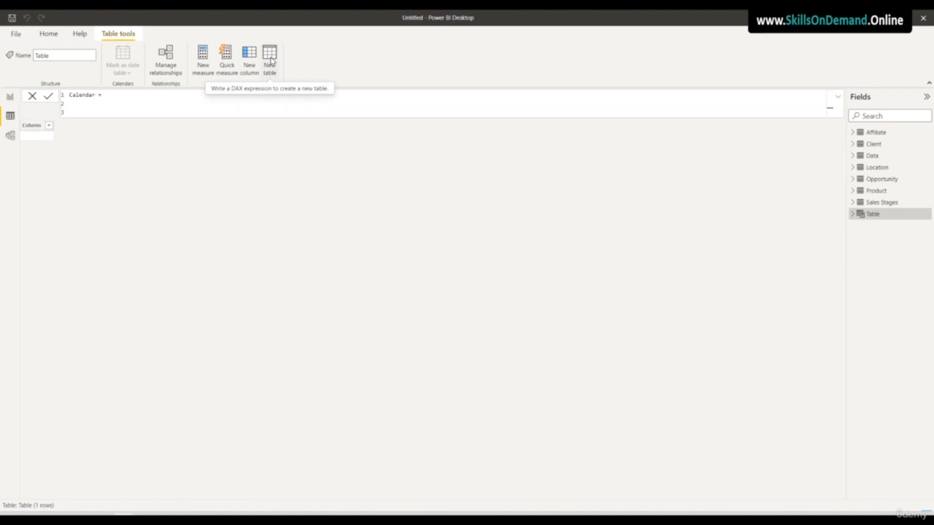
- Define a variable CALTable in the Calendar formula as CALENDARAUTO() with no arguments
{"action": "type", "text": "VA"}
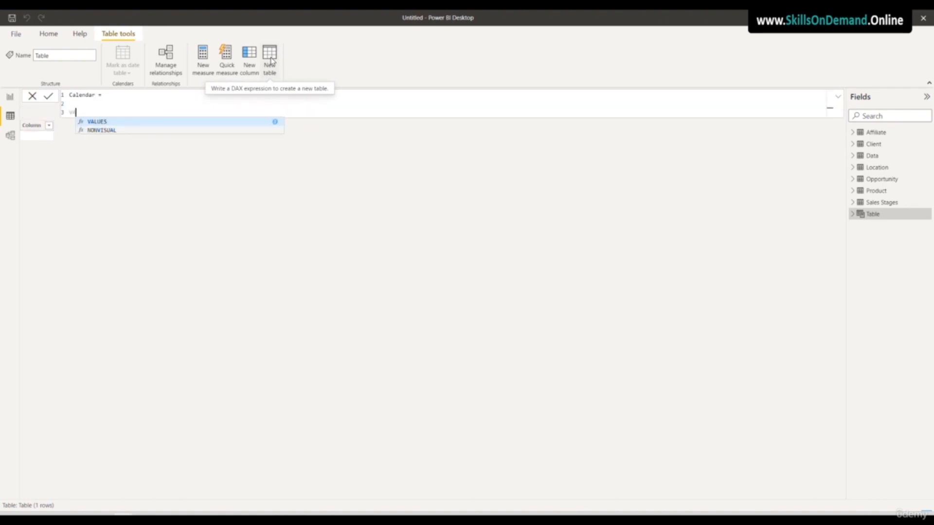
{"action": "type", "text": "R CAL"}
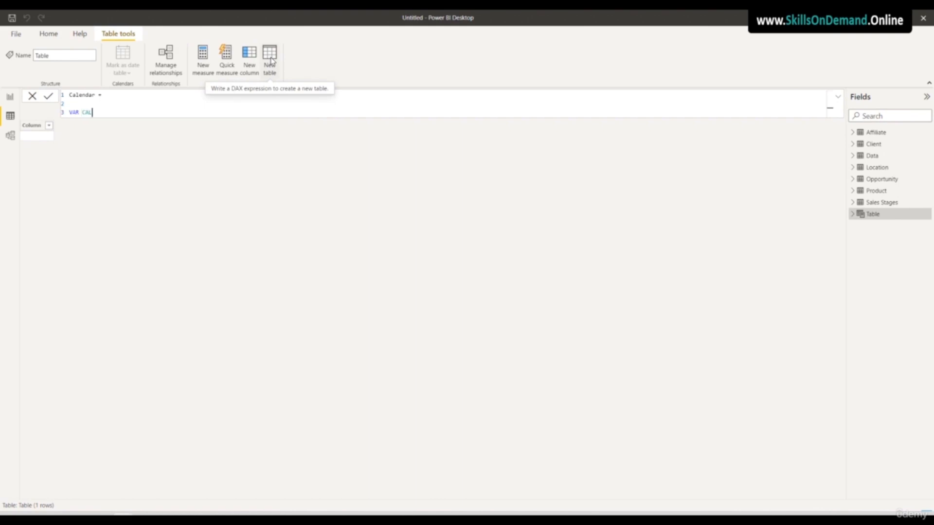
{"action": "type", "text": "Table = Cale"}
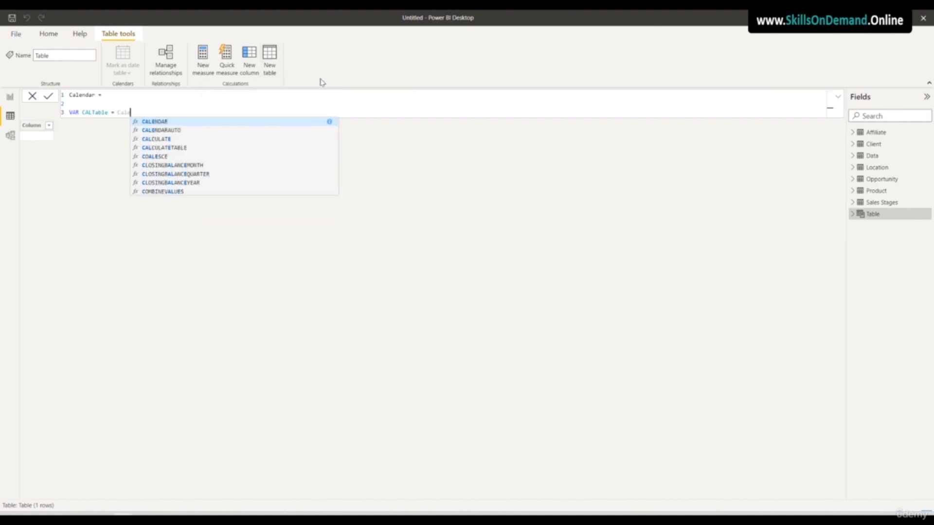
{"action": "left_click", "coordinate": [176, 130]}
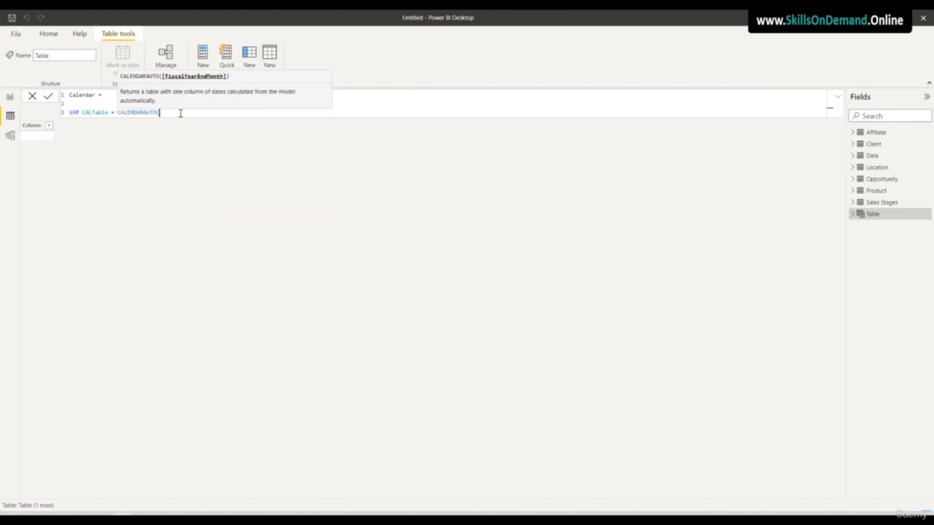
{"action": "key", "text": "shift+Return"}
{"action": "key", "text": "shift+Return"}
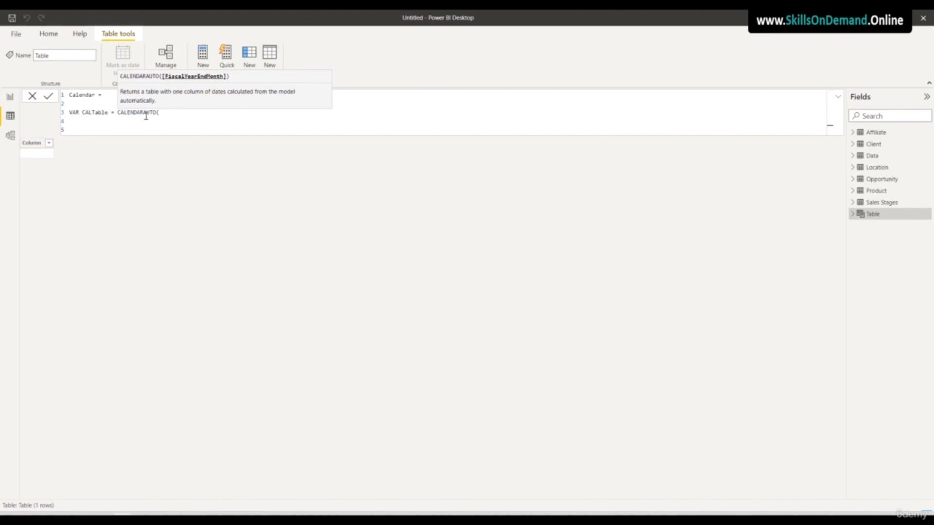
{"action": "left_click", "coordinate": [178, 115]}
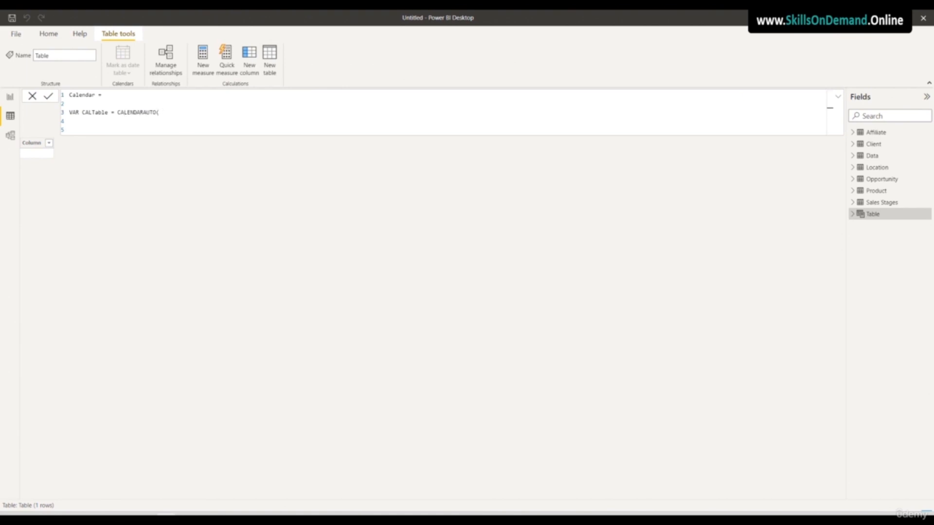
{"action": "left_click", "coordinate": [168, 111]}
{"action": "type", "text": ")"}
{"action": "key", "text": "shift+Return"}
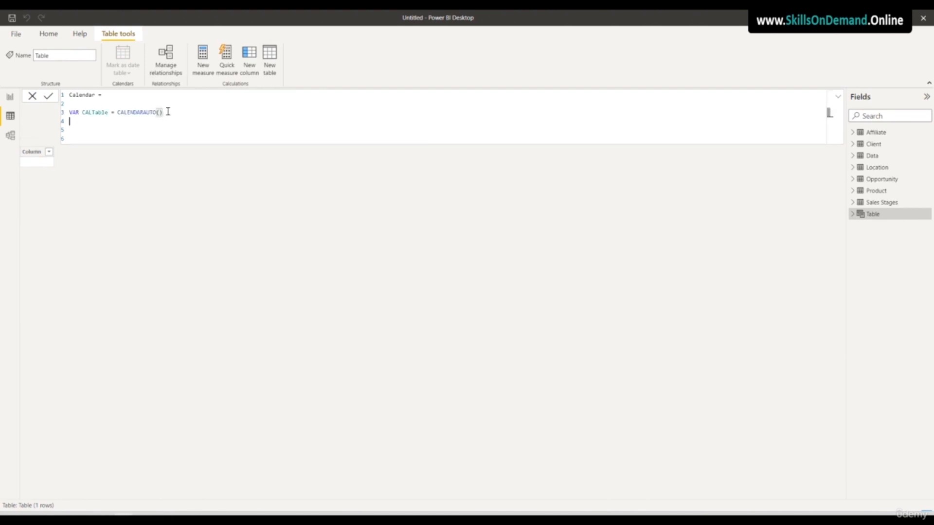
- Declare a second variable named CalendarTable, written without a space, on the line below CALTable
{"action": "type", "text": "VAR Calendar Table"}
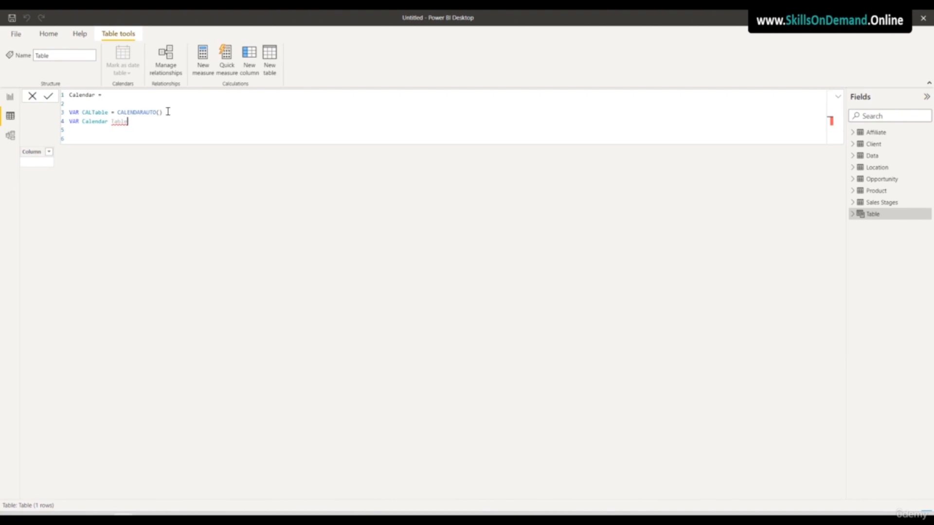
{"action": "key", "text": "BackSpace"}
{"action": "key", "text": "BackSpace"}
{"action": "key", "text": "BackSpace"}
{"action": "key", "text": "BackSpace"}
{"action": "key", "text": "BackSpace"}
{"action": "key", "text": "BackSpace"}
{"action": "type", "text": "Table ="}
{"action": "left_click", "coordinate": [109, 121]}
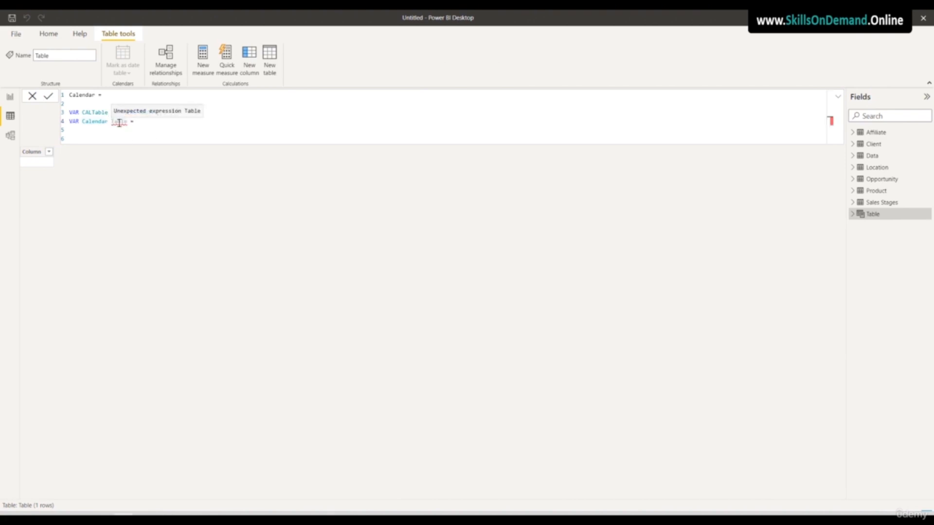
{"action": "key", "text": "BackSpace"}
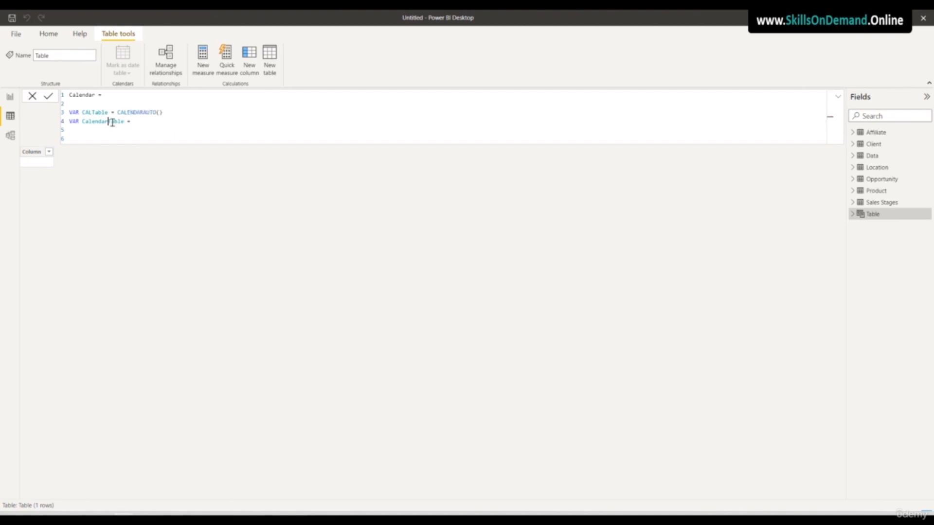
- Begin the CalendarTable variable's expression with an indented ADDCOLUMNS function that takes CALTable as its table argument
{"action": "left_click", "coordinate": [170, 122]}
{"action": "key", "text": "Return"}
{"action": "key", "text": "Tab"}
{"action": "key", "text": "Tab"}
{"action": "type", "text": "Add"}
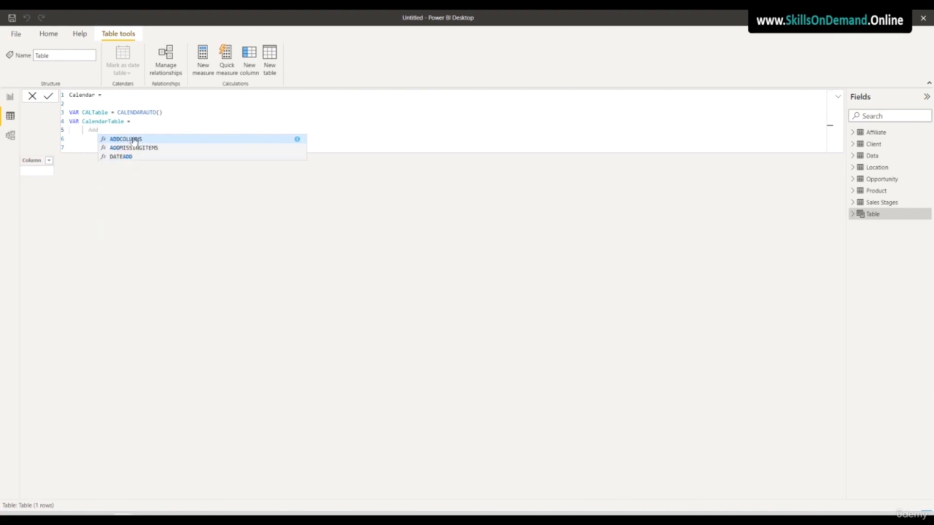
{"action": "left_click", "coordinate": [135, 139]}
{"action": "key", "text": "shift+Return"}
{"action": "type", "text": "Cal"}
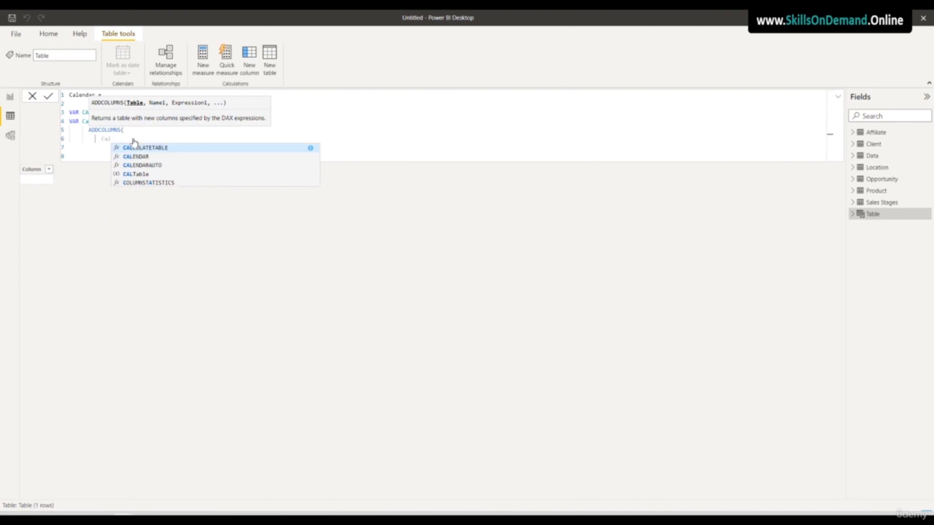
{"action": "left_click", "coordinate": [131, 175]}
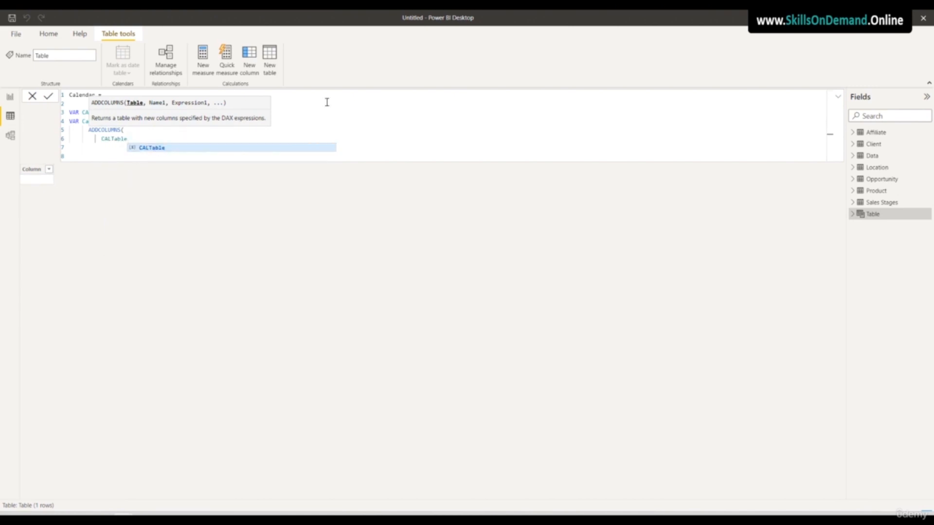
- Continue ADDCOLUMNS after the CALTable argument with a new line for a column named "Year" that uses the FORMAT function
{"action": "left_click", "coordinate": [360, 96]}
{"action": "left_click", "coordinate": [163, 137]}
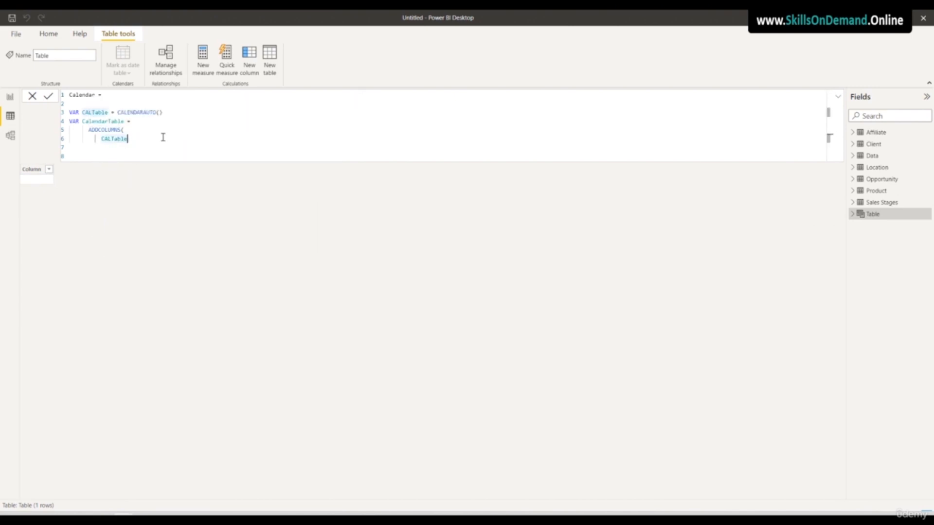
{"action": "type", "text": ","}
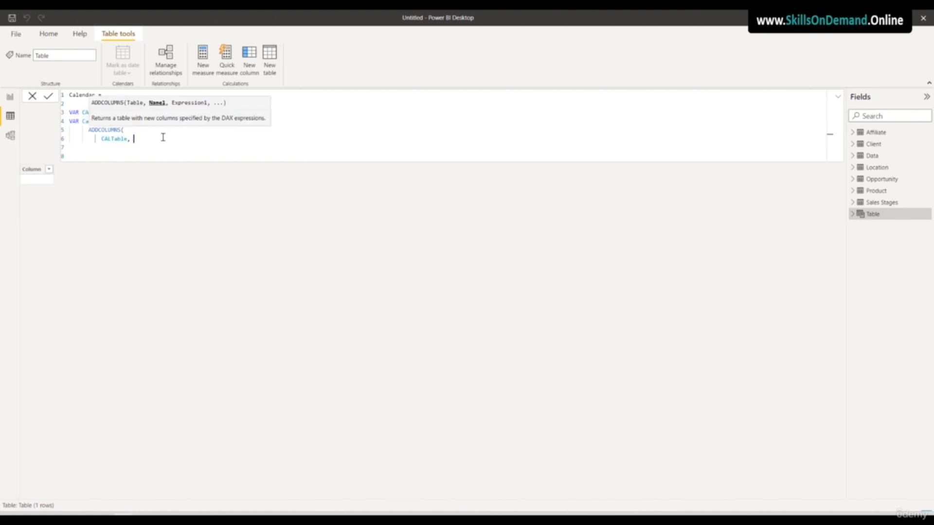
{"action": "key", "text": "shift+Return"}
{"action": "type", "text": "\"Year"}
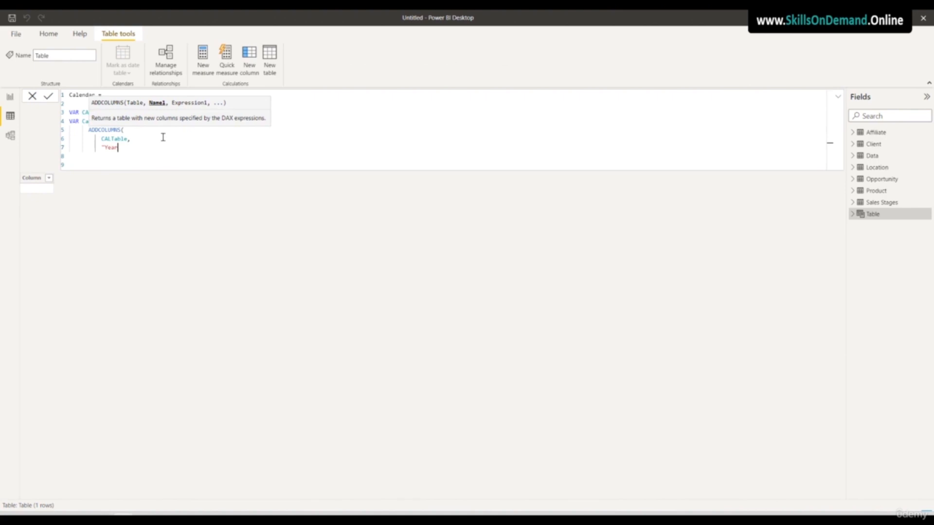
{"action": "type", "text": "\", Forma"}
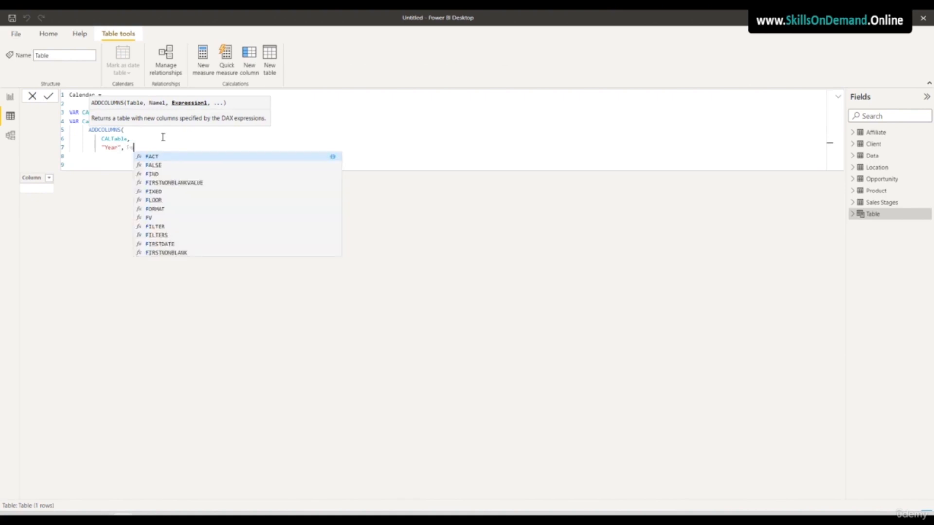
{"action": "key", "text": "Tab"}
{"action": "type", "text": "("}
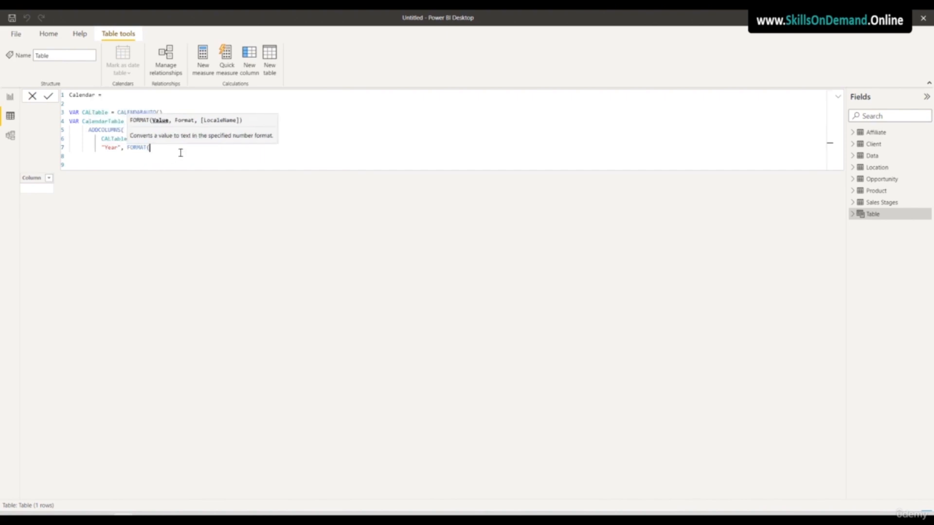
- Complete the Year column's FORMAT with the [Date] column and the "YYYY" format, followed by a comma and a new line
{"action": "type", "text": "["}
{"action": "left_click", "coordinate": [179, 156]}
{"action": "left_click", "coordinate": [194, 146]}
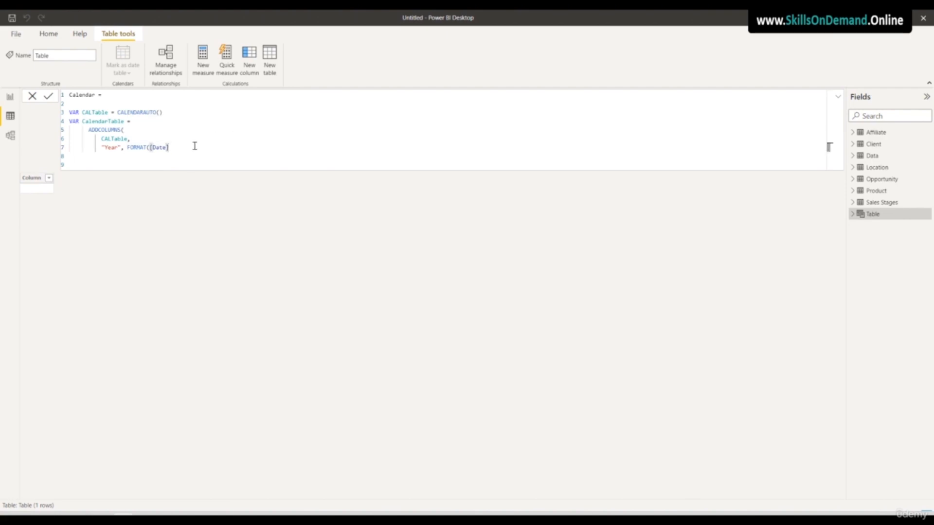
{"action": "type", "text": ", "}
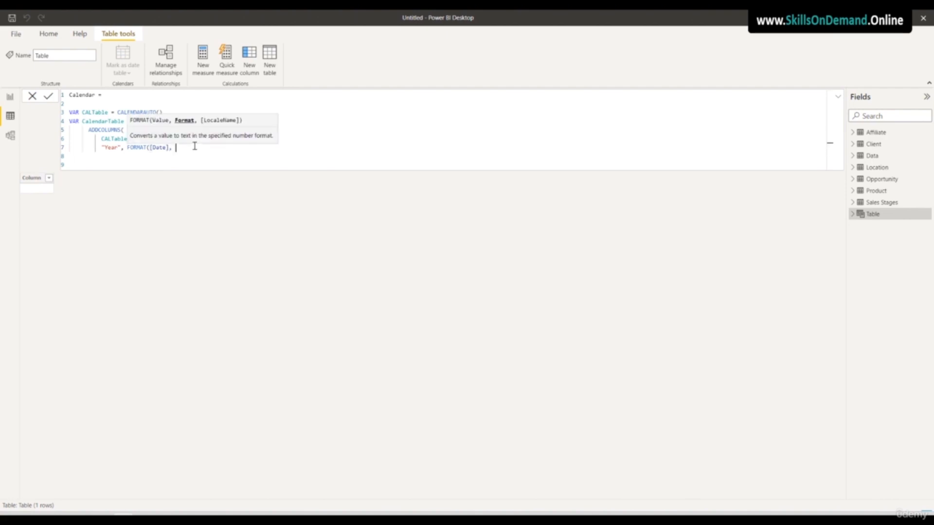
{"action": "type", "text": "\"YYYY\")"}
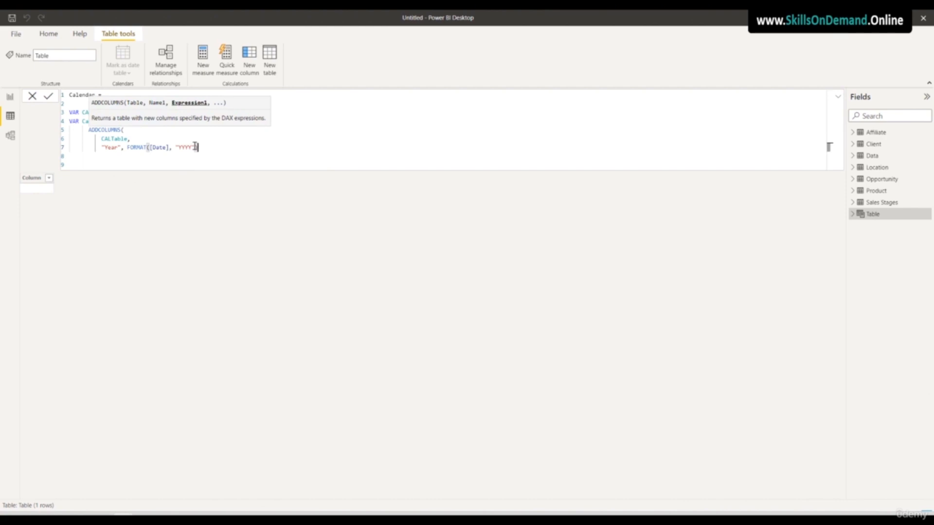
{"action": "type", "text": ","}
{"action": "key", "text": "shift+Return"}
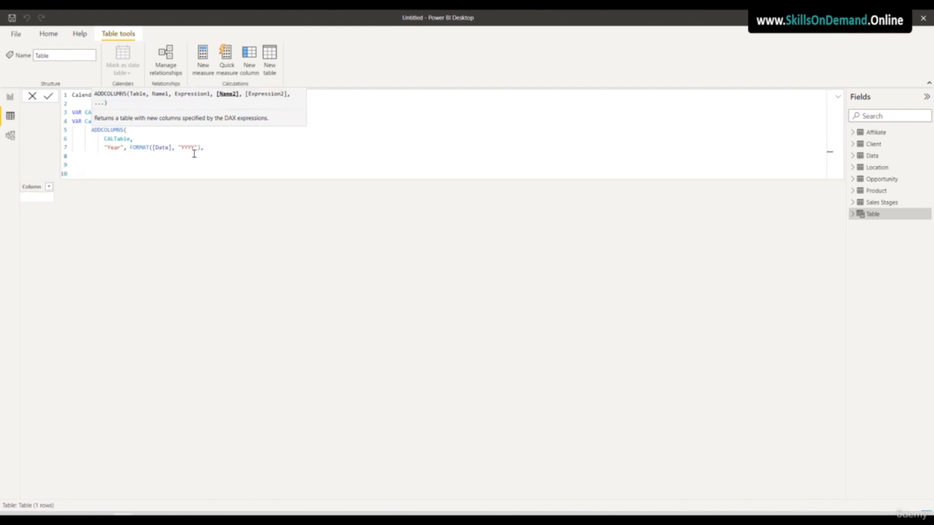
- Add a "Month No" column to ADDCOLUMNS calculated as MONTH([Date]), followed by a comma and a new line
{"action": "left_click", "coordinate": [372, 112]}
{"action": "left_click", "coordinate": [116, 155]}
{"action": "type", "text": "\"Mo"}
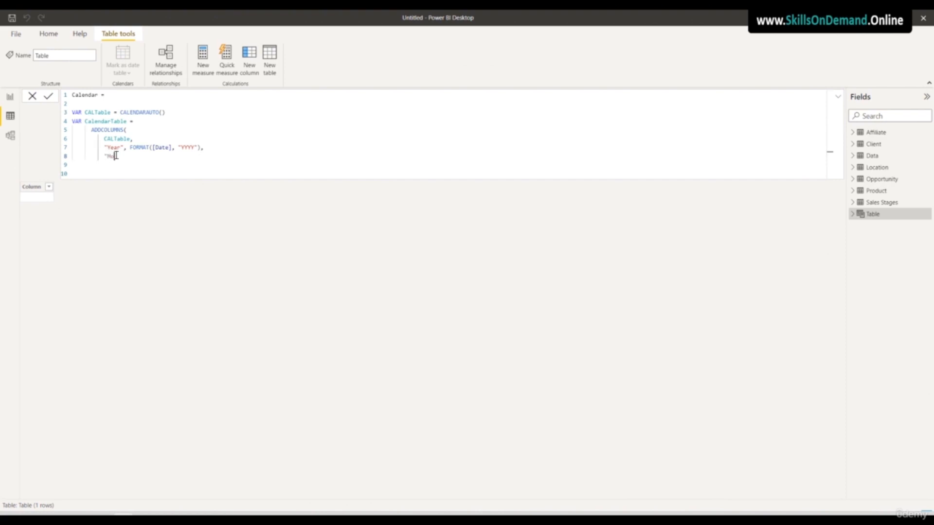
{"action": "type", "text": "nth No\", Month"}
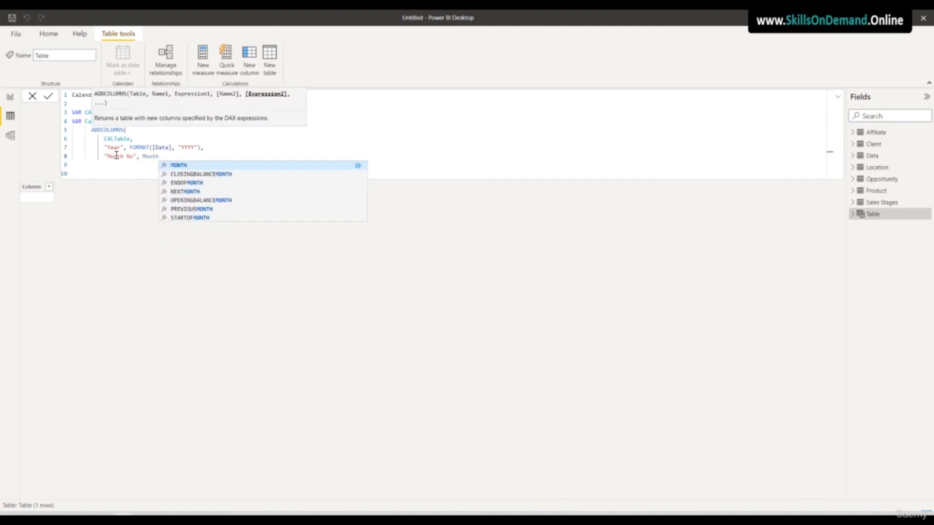
{"action": "left_click", "coordinate": [183, 166]}
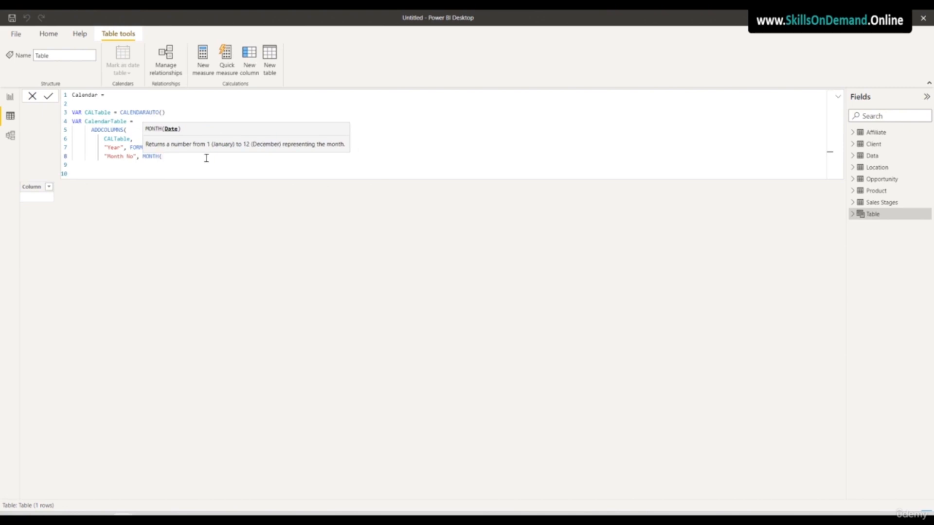
{"action": "left_click", "coordinate": [402, 151]}
{"action": "left_click", "coordinate": [183, 156]}
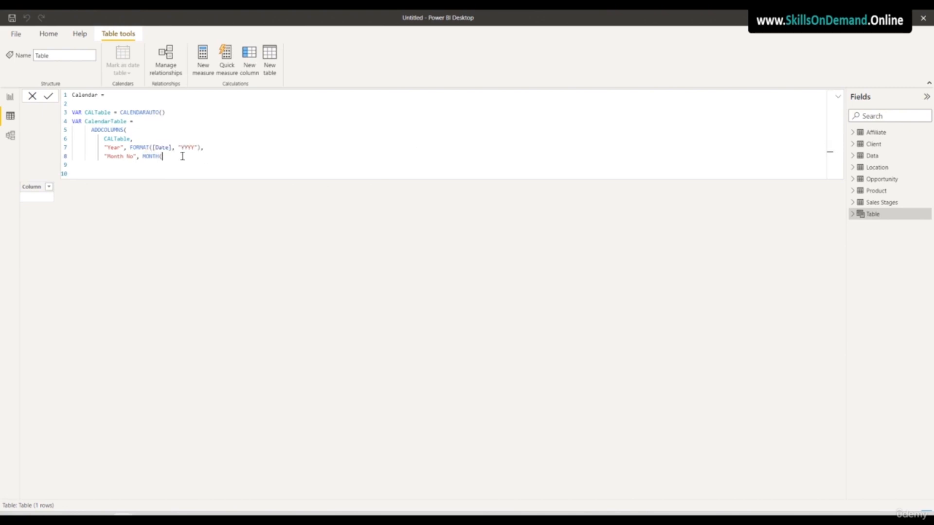
{"action": "type", "text": "["}
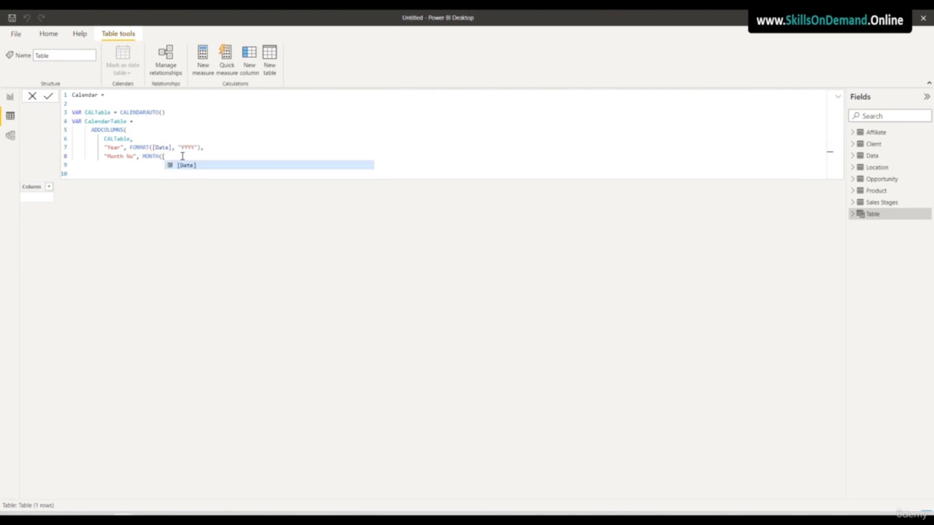
{"action": "left_click", "coordinate": [184, 165]}
{"action": "type", "text": "),"}
{"action": "key", "text": "Return"}
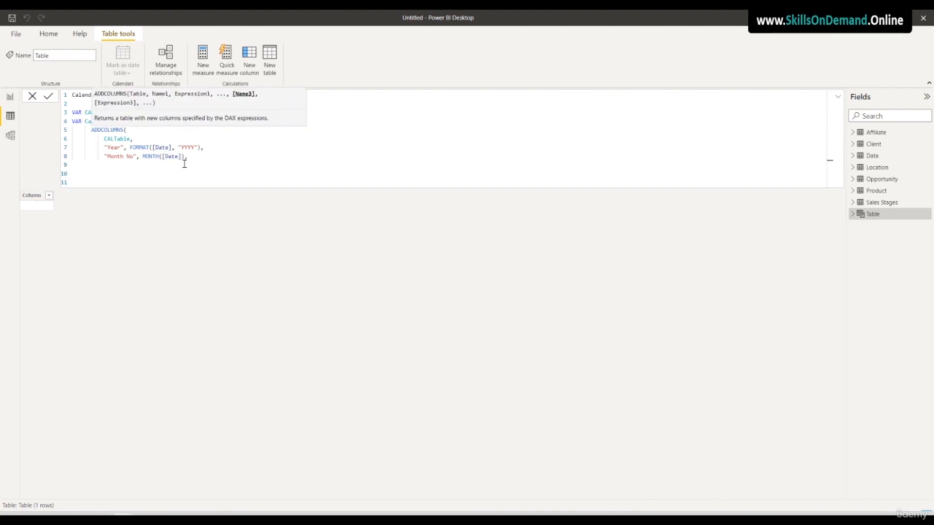
- Add a "Month" column calculated as FORMAT([Date], "mmm") and close the ADDCOLUMNS function
{"action": "type", "text": "\"Month\", For"}
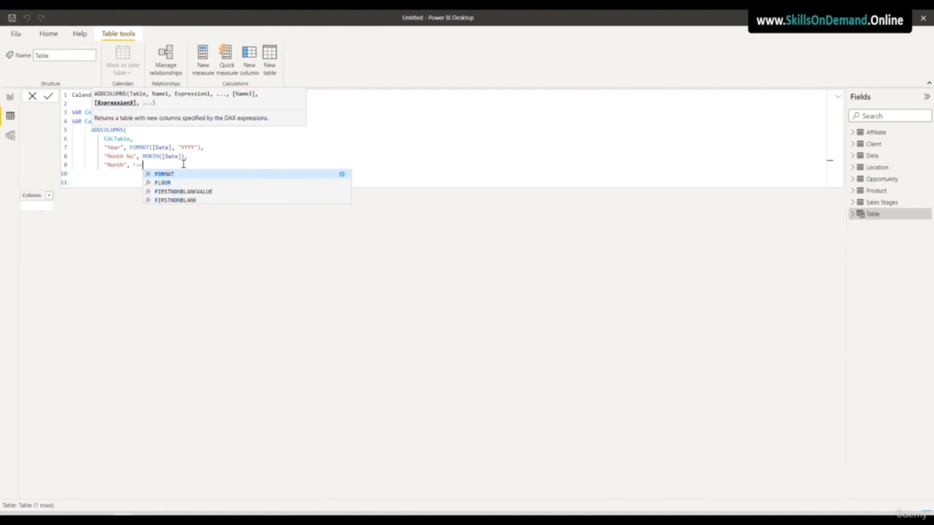
{"action": "key", "text": "Tab"}
{"action": "type", "text": "("}
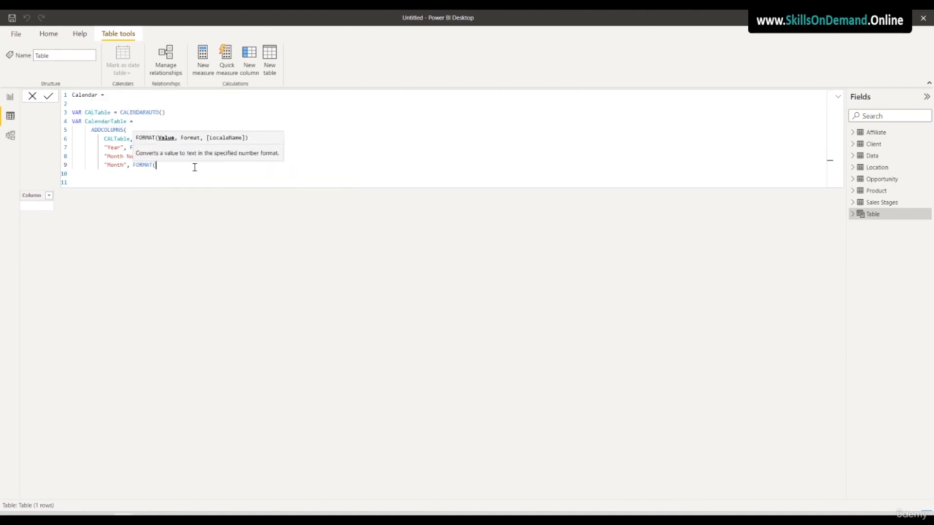
{"action": "type", "text": "["}
{"action": "left_click", "coordinate": [191, 175]}
{"action": "left_click", "coordinate": [329, 148]}
{"action": "left_click", "coordinate": [192, 165]}
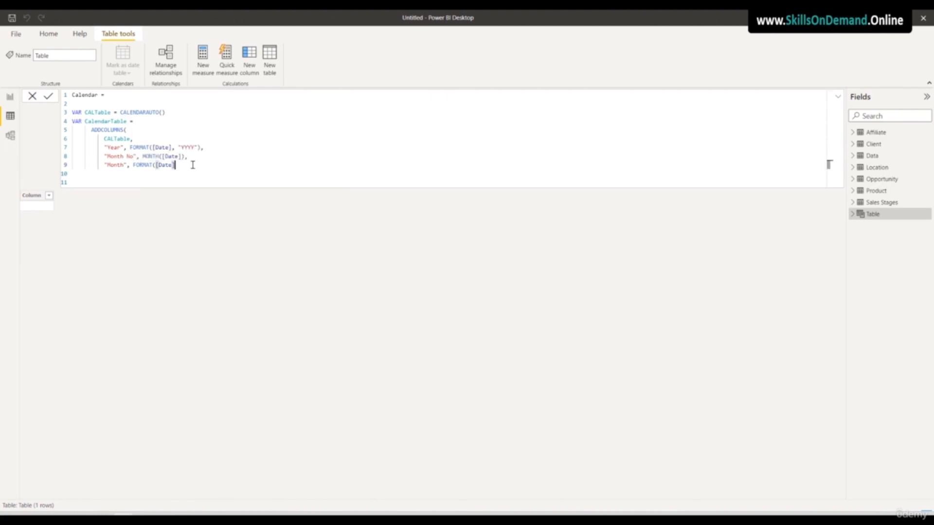
{"action": "type", "text": ", \"\""}
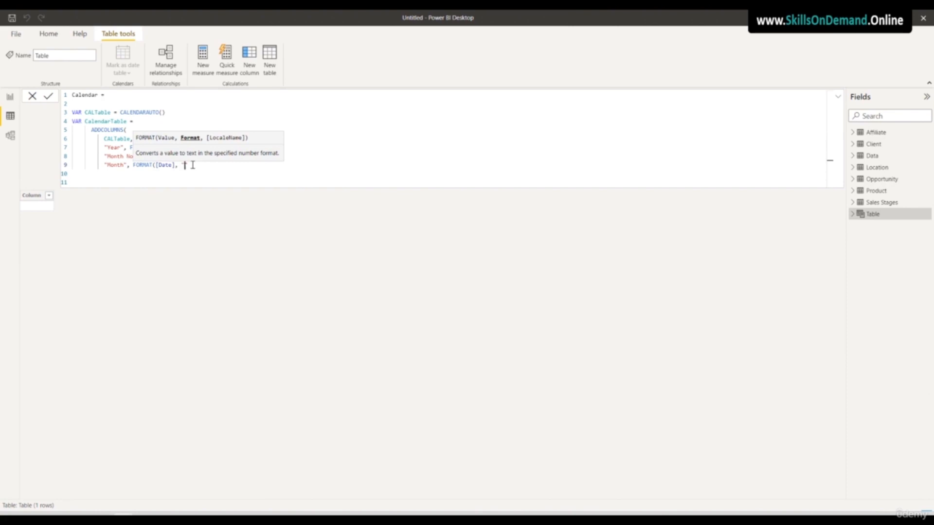
{"action": "type", "text": "mmm"}
{"action": "left_click", "coordinate": [333, 151]}
{"action": "left_click", "coordinate": [232, 164]}
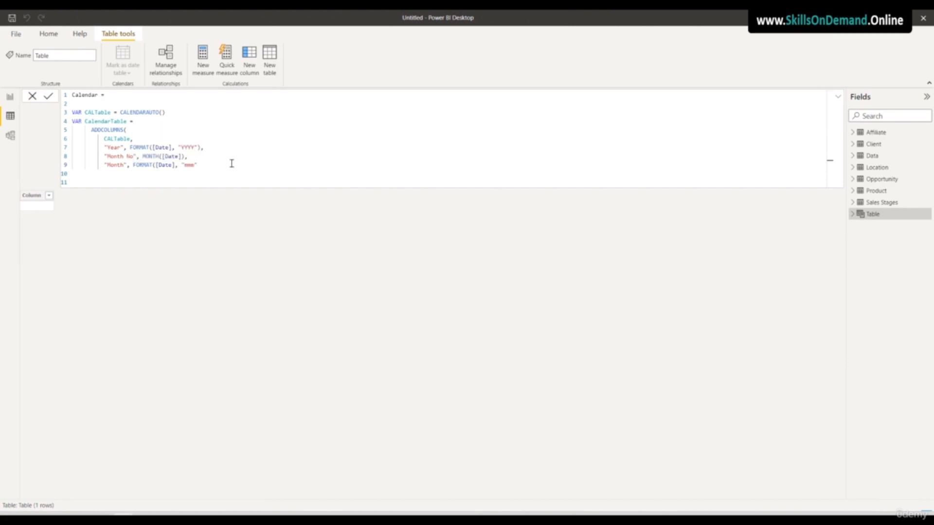
{"action": "type", "text": "))"}
{"action": "key", "text": "Return"}
{"action": "key", "text": "Return"}
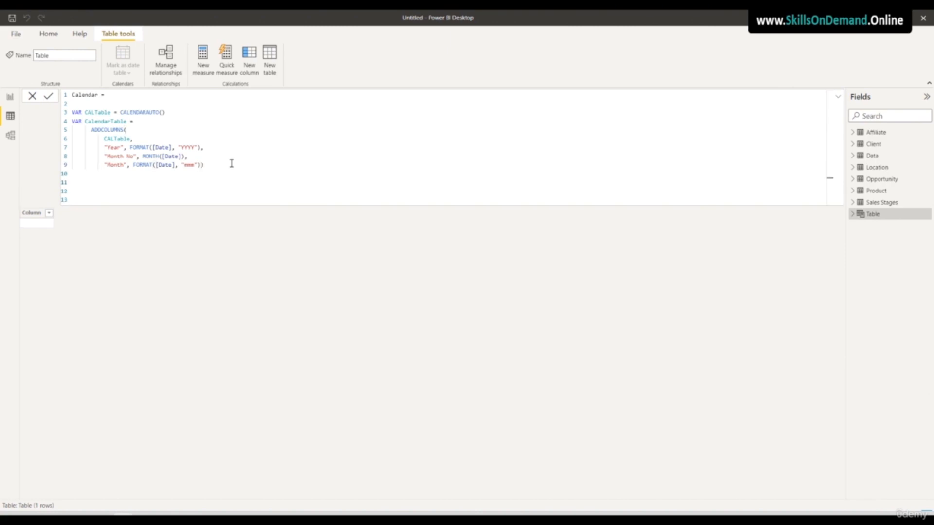
{"action": "key", "text": "BackSpace"}
{"action": "key", "text": "BackSpace"}
{"action": "key", "text": "BackSpace"}
{"action": "key", "text": "BackSpace"}
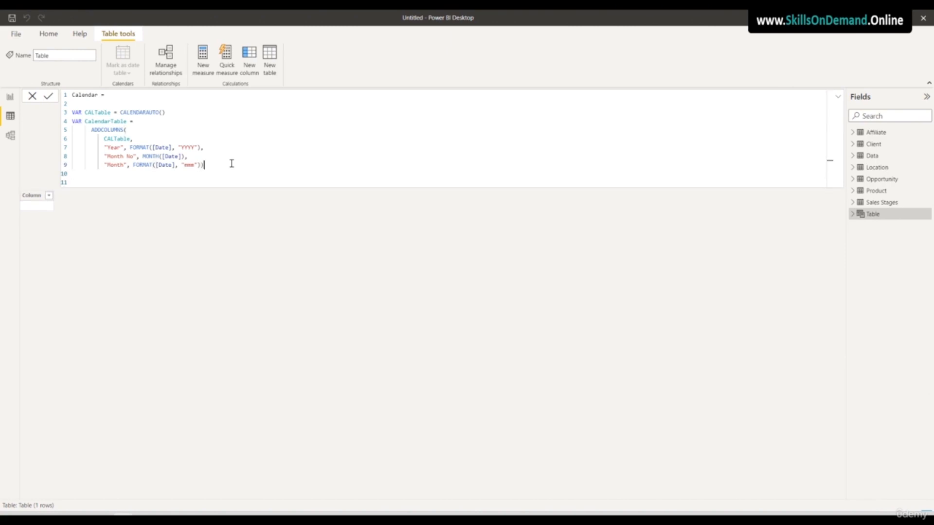
- Finish the Calendar formula with a Return of the CalendarTable variable below a blank line, and commit the table
{"action": "left_click", "coordinate": [101, 178]}
{"action": "type", "text": "Return"}
{"action": "key", "text": "Return"}
{"action": "type", "text": "Cale"}
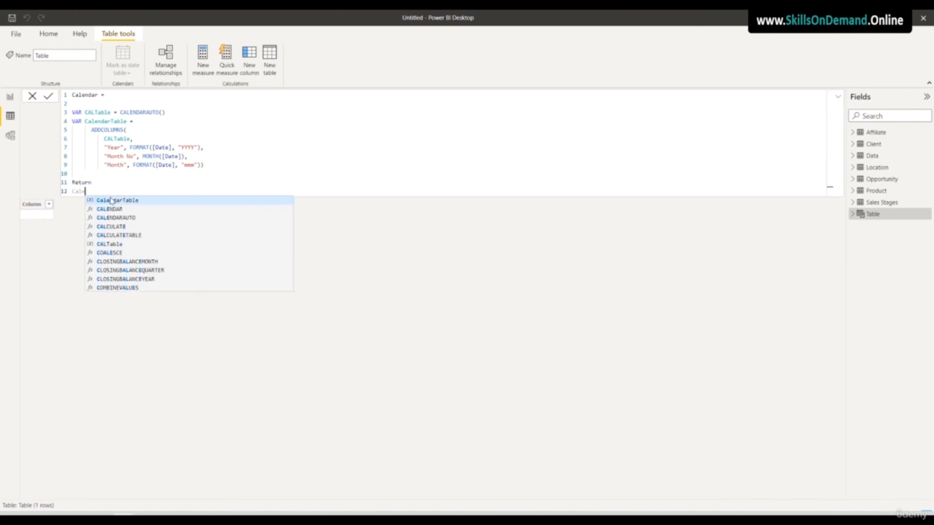
{"action": "type", "text": "ndarTable"}
{"action": "key", "text": "Tab"}
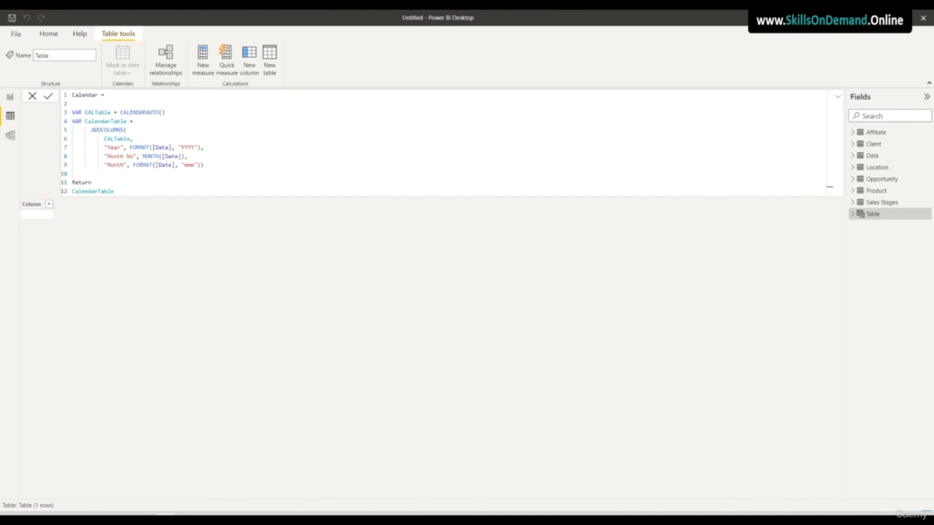
{"action": "left_click", "coordinate": [133, 191]}
{"action": "key", "text": "Return"}
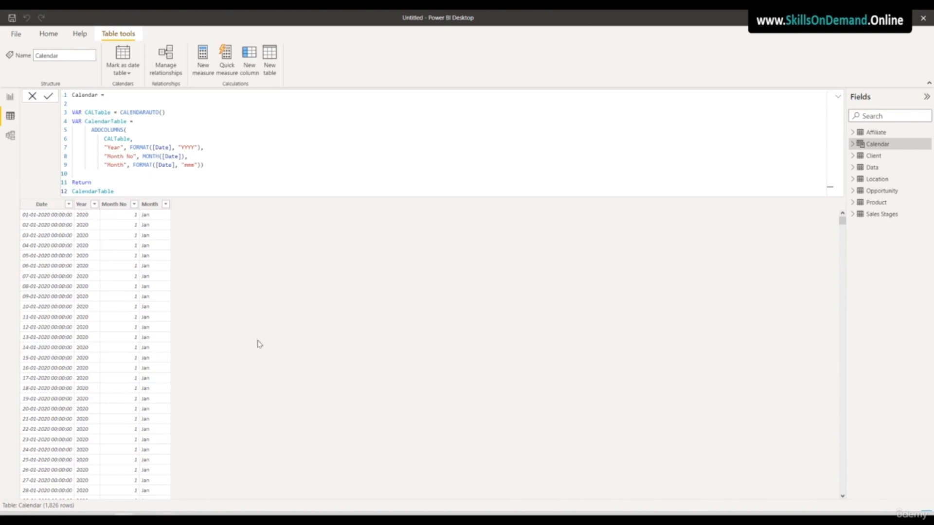
- Change the data type of the Calendar table's Date column to Date
{"action": "left_click", "coordinate": [42, 208]}
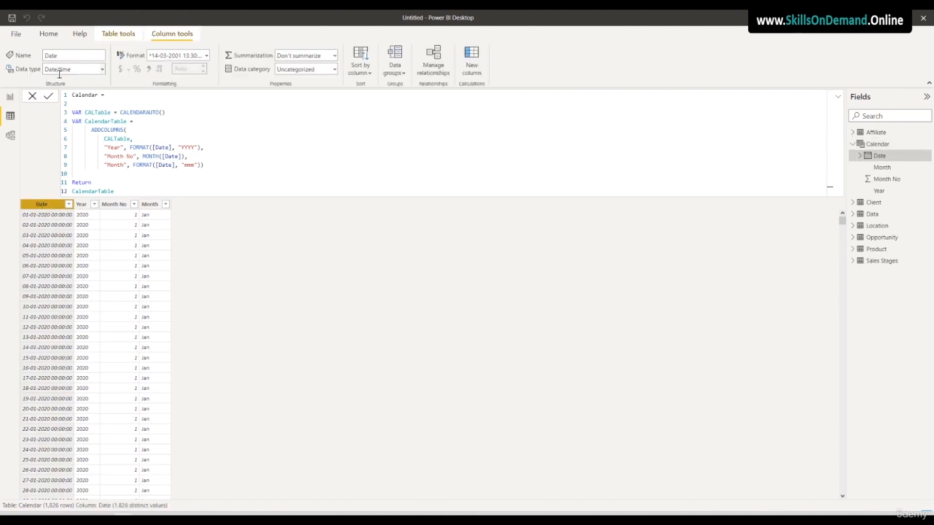
{"action": "left_click", "coordinate": [102, 69]}
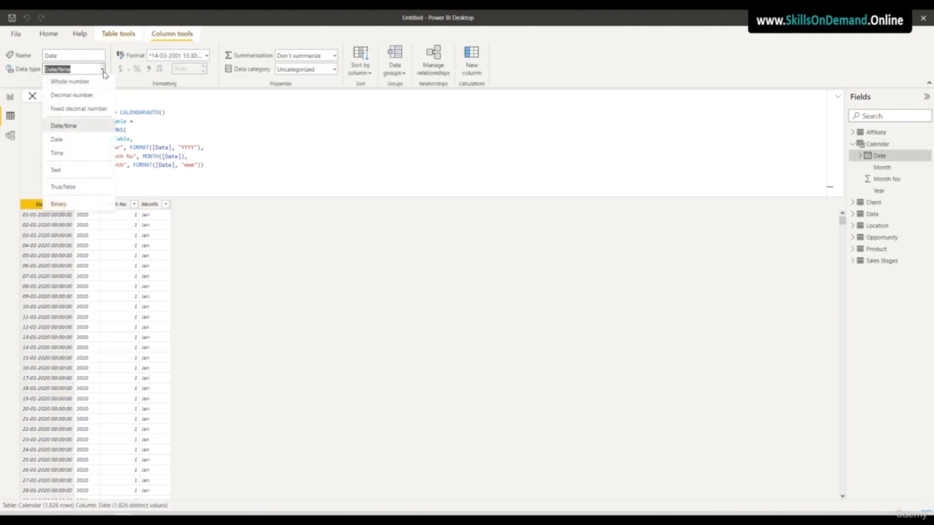
{"action": "left_click", "coordinate": [61, 139]}
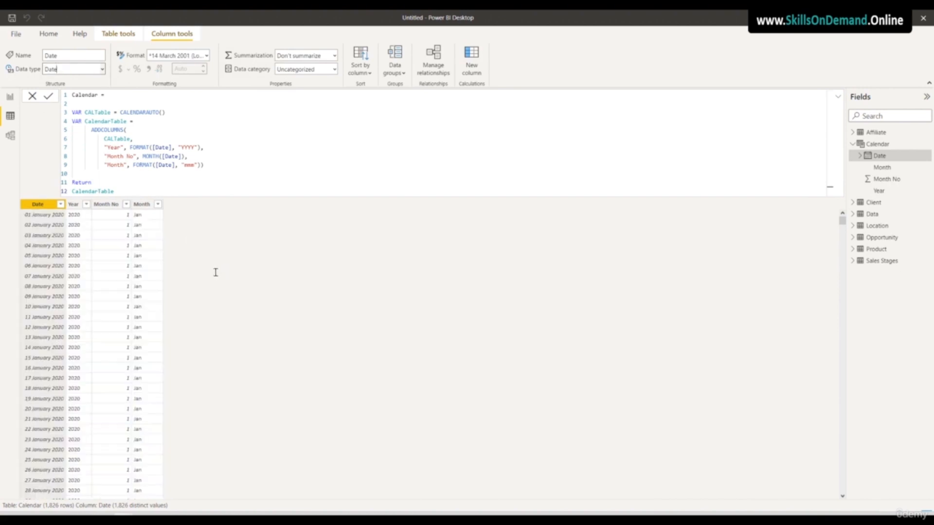
{"action": "left_click", "coordinate": [47, 97]}
- Sort the Calendar table's Month column by Month No
{"action": "left_click", "coordinate": [145, 205]}
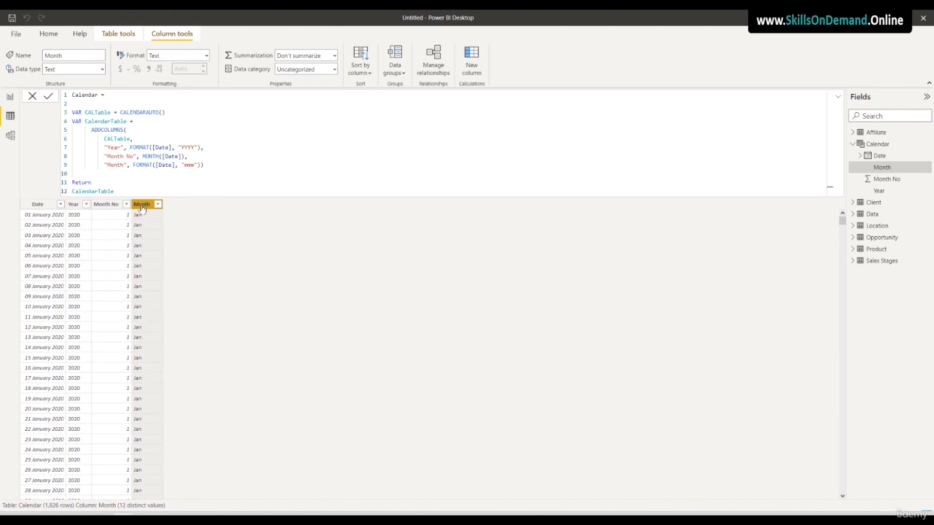
{"action": "left_click", "coordinate": [368, 74]}
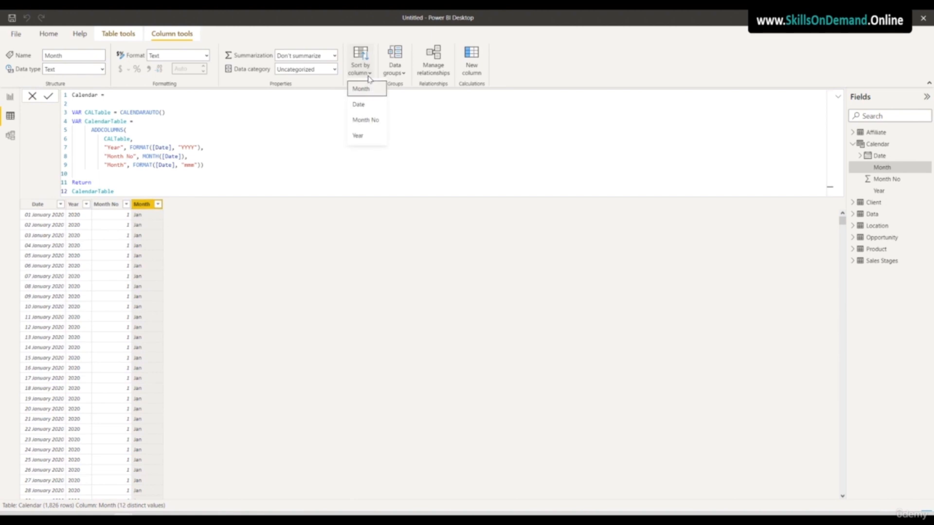
{"action": "left_click", "coordinate": [369, 121]}
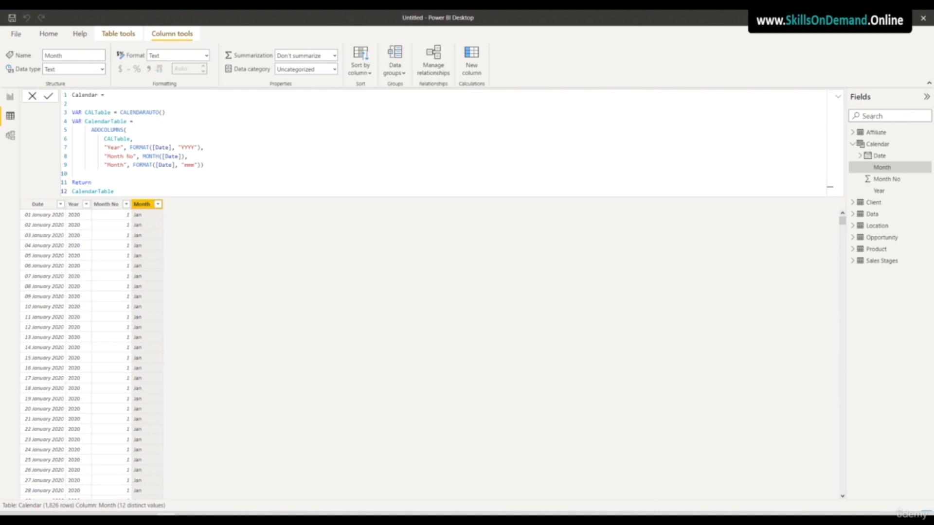
- In the model diagram, move the Calendar table next to the Product table, above Client
{"action": "left_click", "coordinate": [9, 135]}
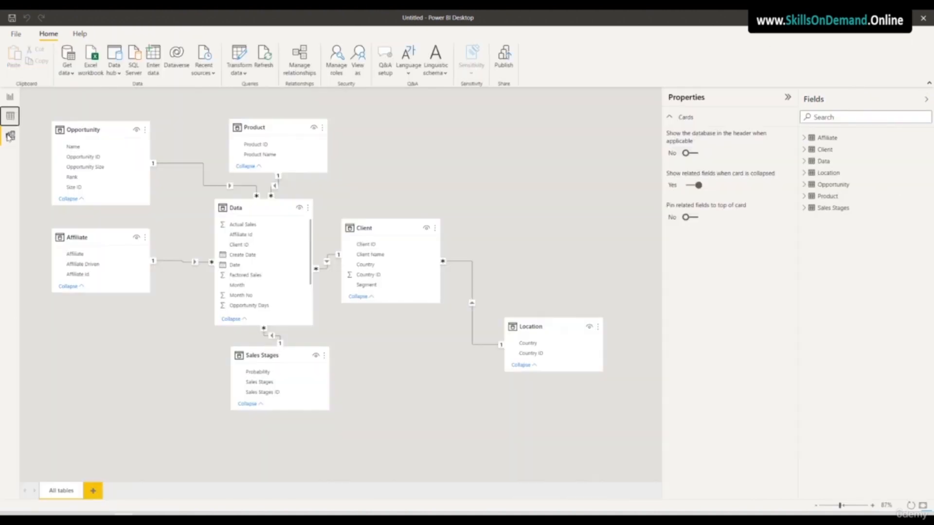
{"action": "left_click", "coordinate": [337, 377]}
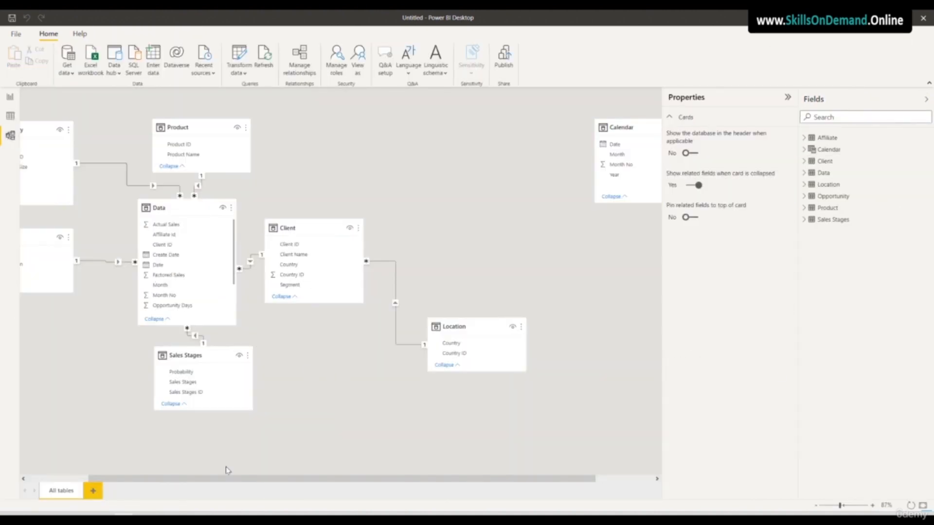
{"action": "left_click_drag", "start_coordinate": [216, 482], "coordinate": [155, 482]}
{"action": "scroll", "coordinate": [345, 435], "scroll_direction": "down", "scroll_amount": 3}
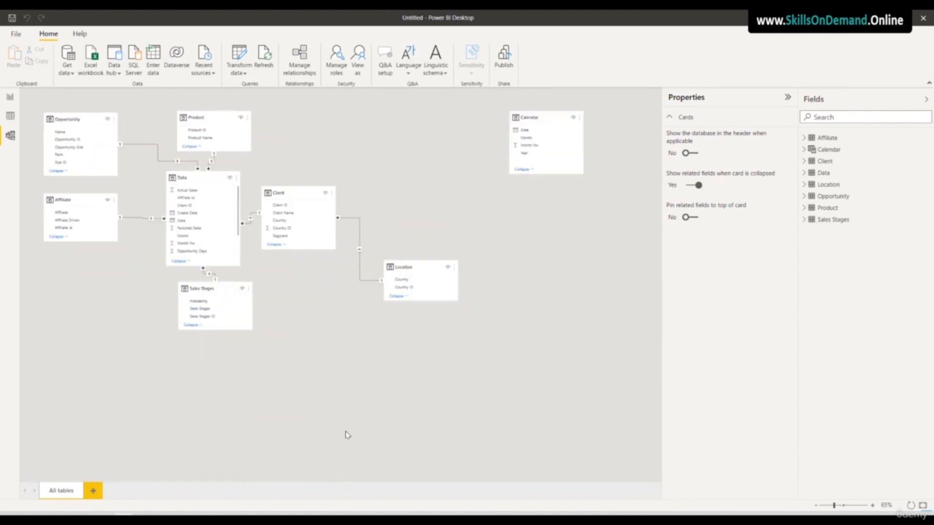
{"action": "left_click_drag", "start_coordinate": [537, 114], "coordinate": [336, 111]}
{"action": "scroll", "coordinate": [365, 218], "scroll_direction": "up", "scroll_amount": 3}
{"action": "left_click", "coordinate": [140, 400]}
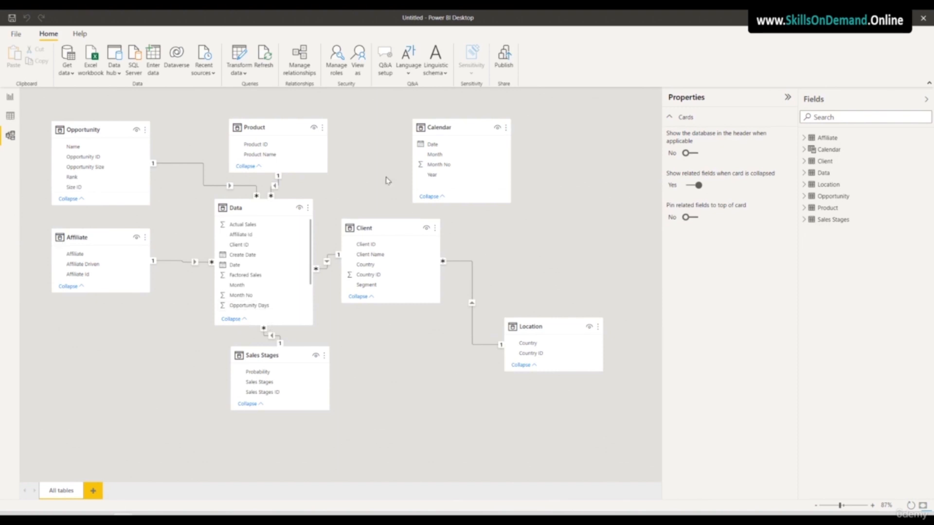
- Delete all existing relationships between the model's tables, from Client–Location through Data–Sales Stages
{"action": "left_click", "coordinate": [300, 63]}
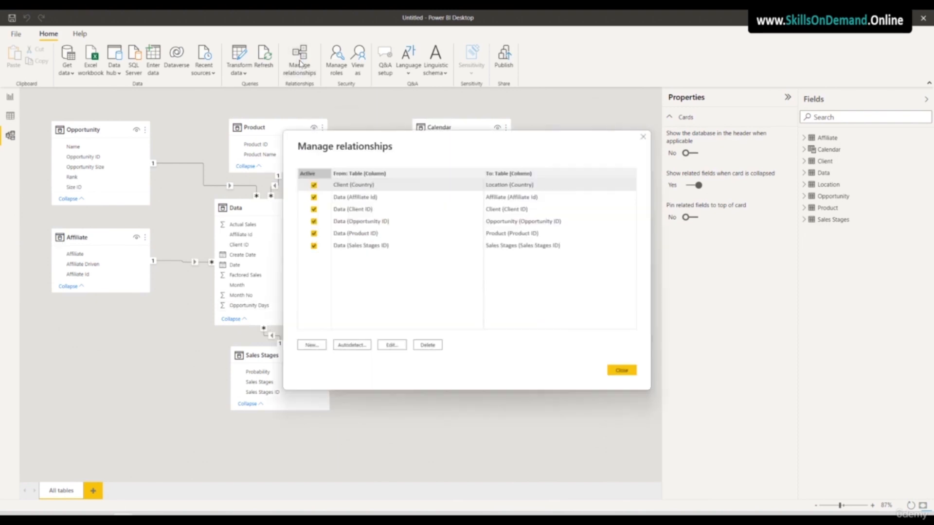
{"action": "left_click", "coordinate": [427, 345]}
{"action": "left_click", "coordinate": [548, 285]}
{"action": "left_click", "coordinate": [428, 345]}
{"action": "left_click", "coordinate": [544, 283]}
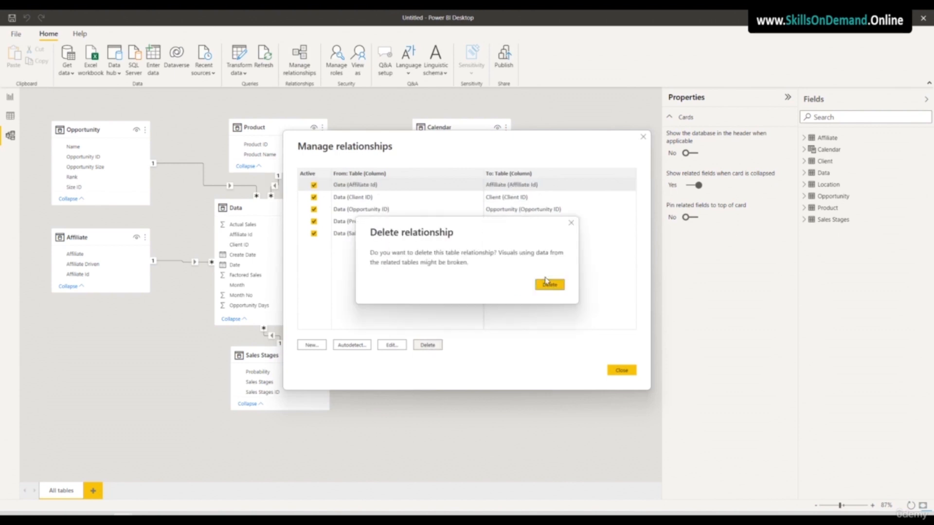
{"action": "left_click", "coordinate": [427, 345]}
{"action": "left_click", "coordinate": [549, 284]}
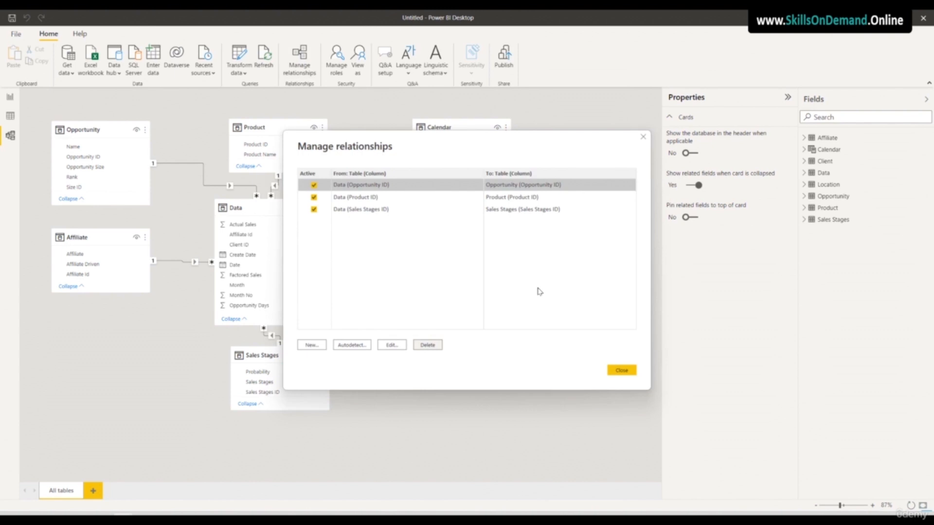
{"action": "left_click", "coordinate": [428, 348]}
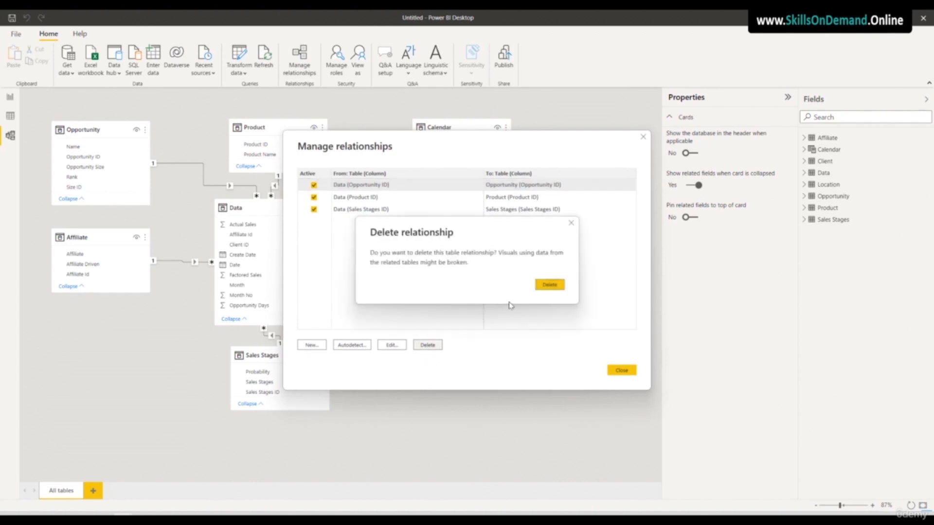
{"action": "left_click", "coordinate": [545, 285]}
{"action": "left_click", "coordinate": [427, 345]}
{"action": "left_click", "coordinate": [548, 286]}
{"action": "left_click", "coordinate": [427, 344]}
{"action": "left_click", "coordinate": [549, 286]}
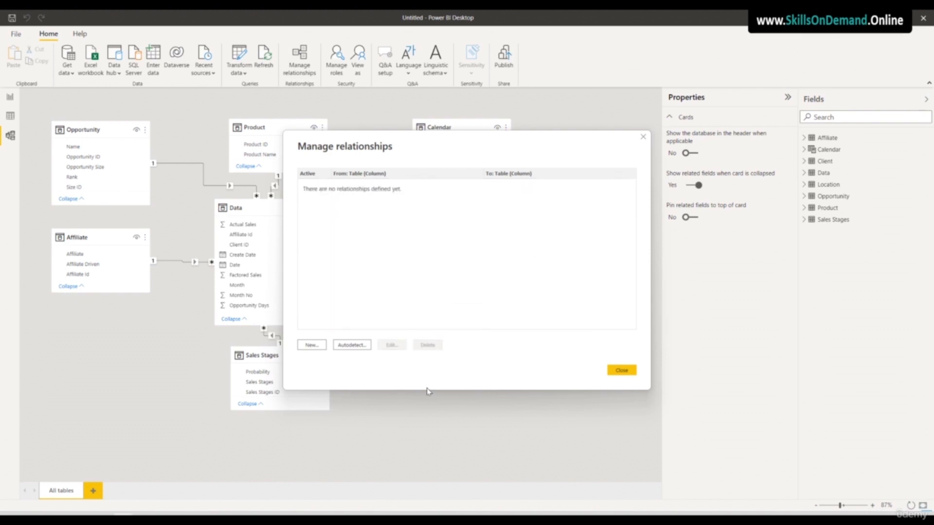
{"action": "left_click", "coordinate": [621, 370]}
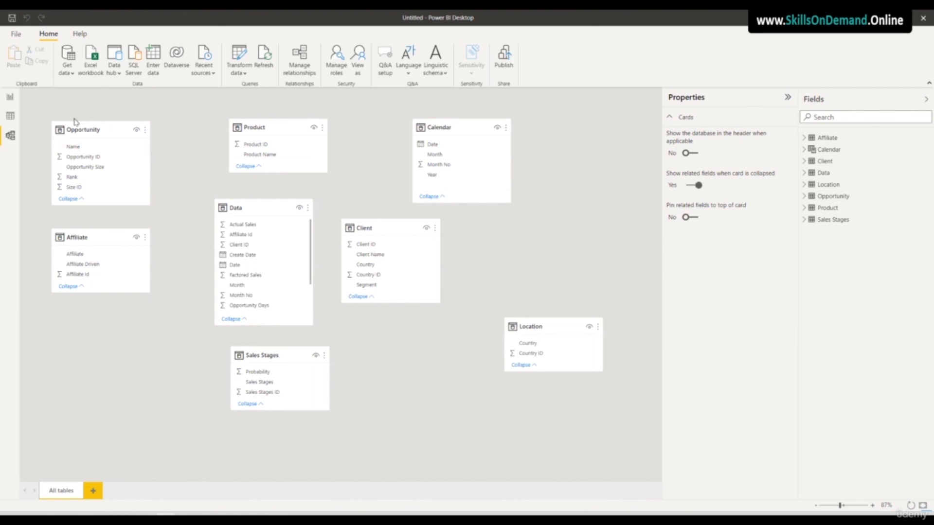
- Move Opportunity below Location and Affiliate above it, then put Calendar in the freed corner beside Product and shorten its card slightly
{"action": "left_click_drag", "start_coordinate": [82, 129], "coordinate": [452, 393]}
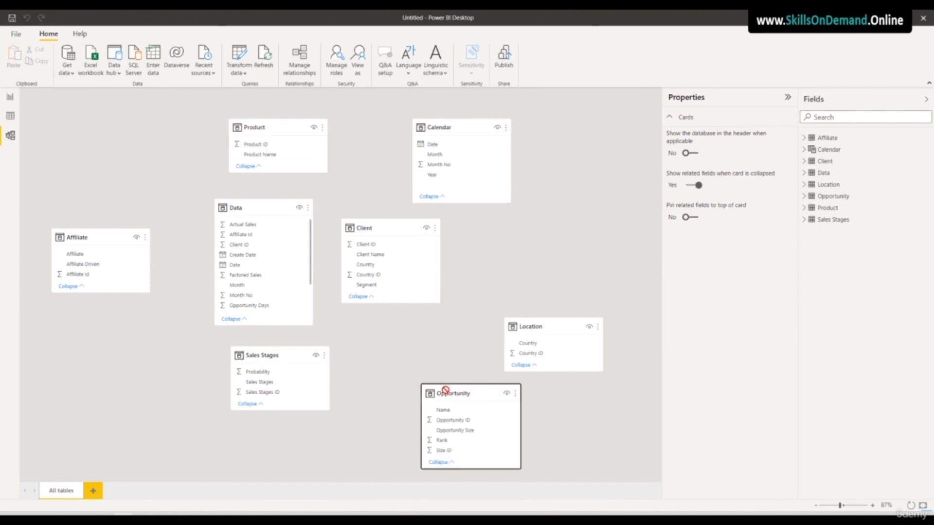
{"action": "left_click_drag", "start_coordinate": [83, 237], "coordinate": [527, 225]}
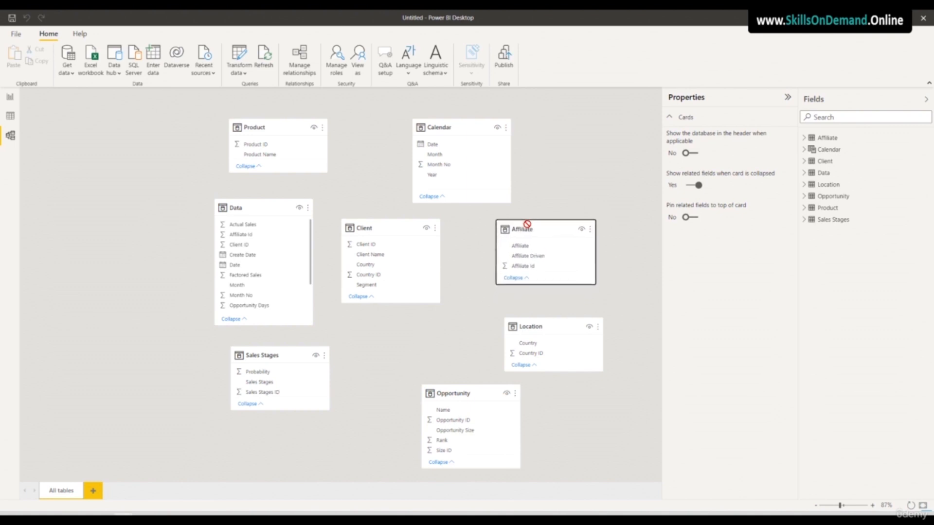
{"action": "left_click_drag", "start_coordinate": [440, 128], "coordinate": [52, 126]}
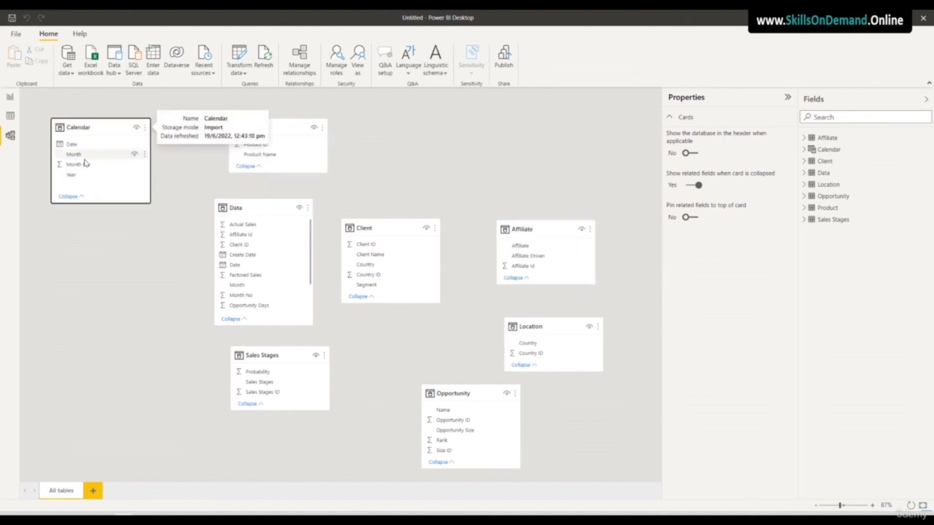
{"action": "left_click_drag", "start_coordinate": [82, 203], "coordinate": [82, 197]}
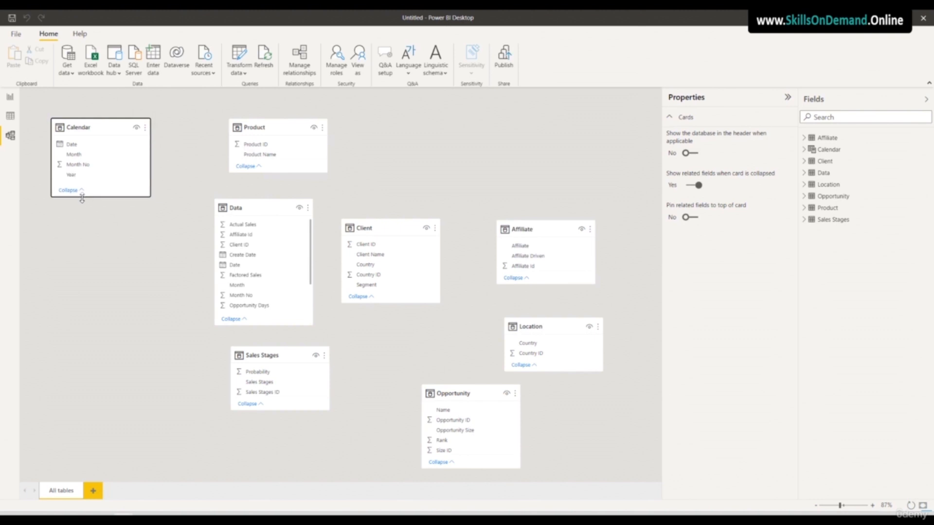
- Bring Product closer to Calendar, align Data beneath Product, and lengthen the Data card until all its fields down to Year fit
{"action": "left_click_drag", "start_coordinate": [257, 126], "coordinate": [217, 114]}
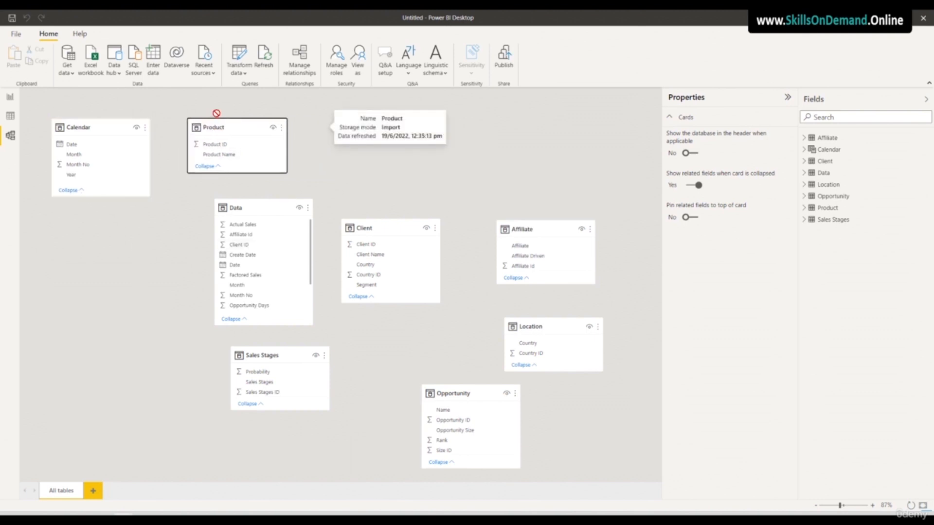
{"action": "left_click_drag", "start_coordinate": [267, 224], "coordinate": [228, 198]}
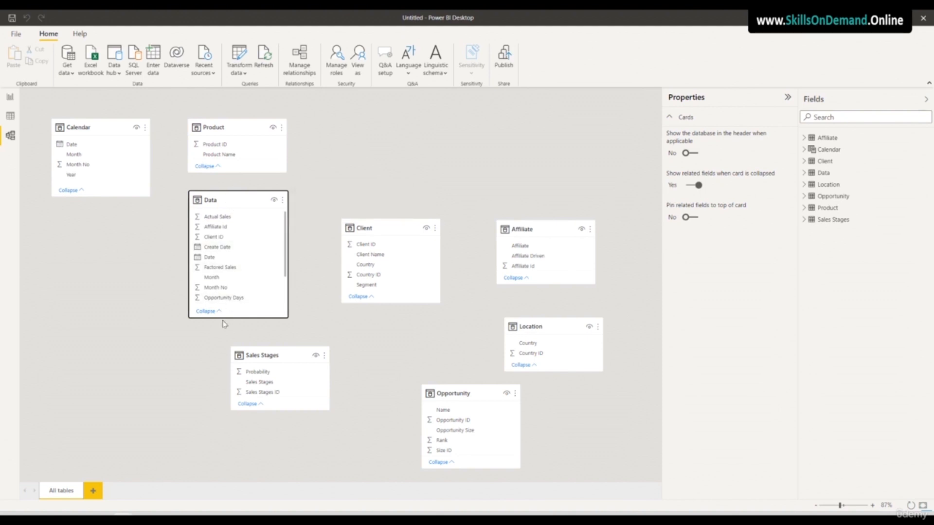
{"action": "left_click_drag", "start_coordinate": [224, 318], "coordinate": [226, 363]}
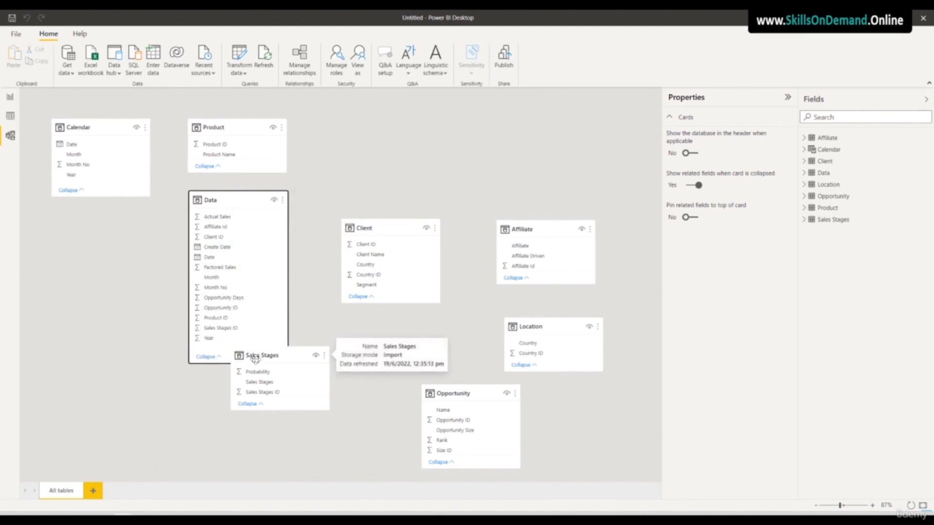
- Stack Affiliate, Client and Sales Stages in one column beside Product and Data, shortening the Client card slightly
{"action": "left_click_drag", "start_coordinate": [250, 362], "coordinate": [622, 147]}
{"action": "left_click_drag", "start_coordinate": [529, 231], "coordinate": [353, 119]}
{"action": "left_click_drag", "start_coordinate": [362, 228], "coordinate": [338, 209]}
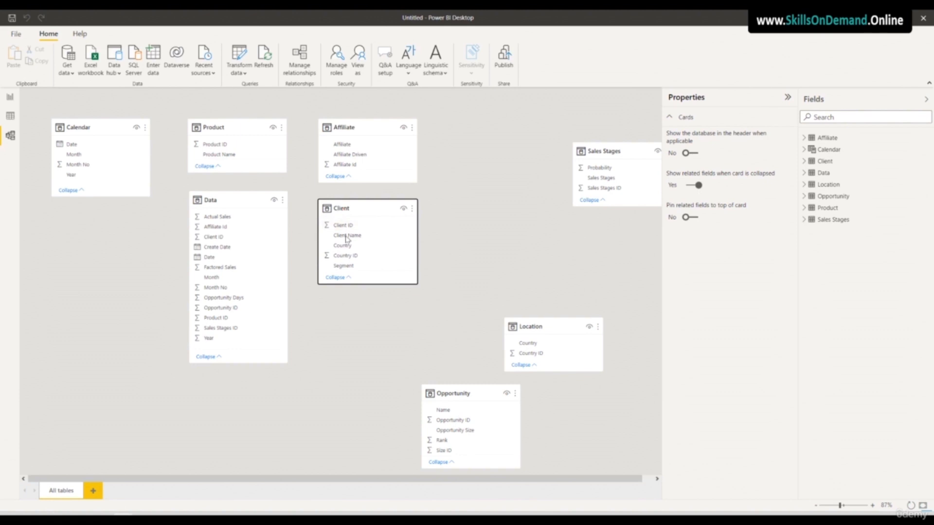
{"action": "mouse_move", "coordinate": [343, 284]}
{"action": "left_mouse_down"}
{"action": "mouse_move", "coordinate": [345, 297]}
{"action": "mouse_move", "coordinate": [343, 273]}
{"action": "left_mouse_up"}
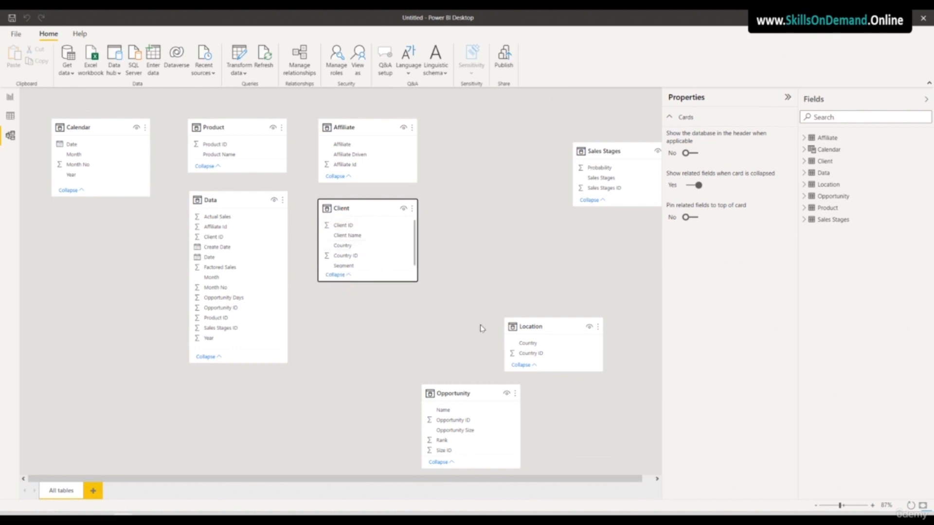
{"action": "left_click_drag", "start_coordinate": [577, 179], "coordinate": [340, 306]}
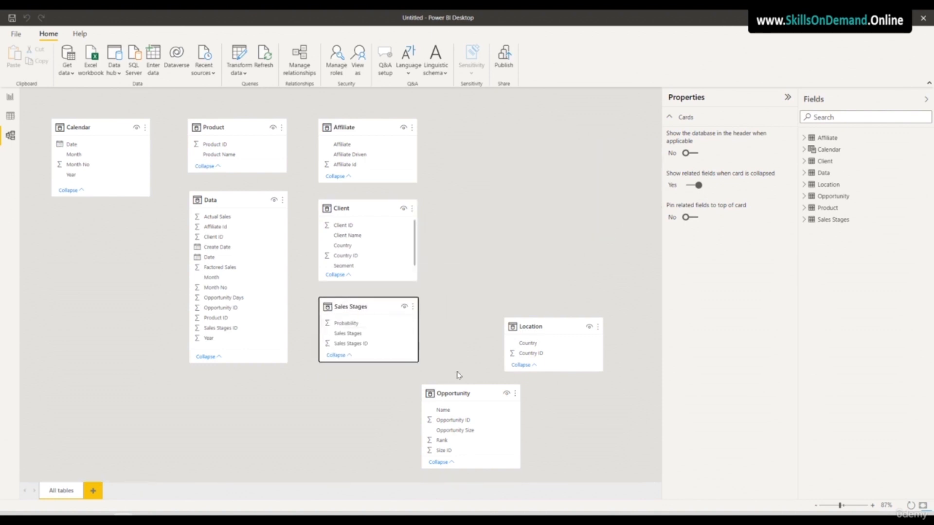
- Place Opportunity beside Affiliate with Location directly beneath it, and collapse the Properties pane
{"action": "left_click_drag", "start_coordinate": [464, 390], "coordinate": [492, 125]}
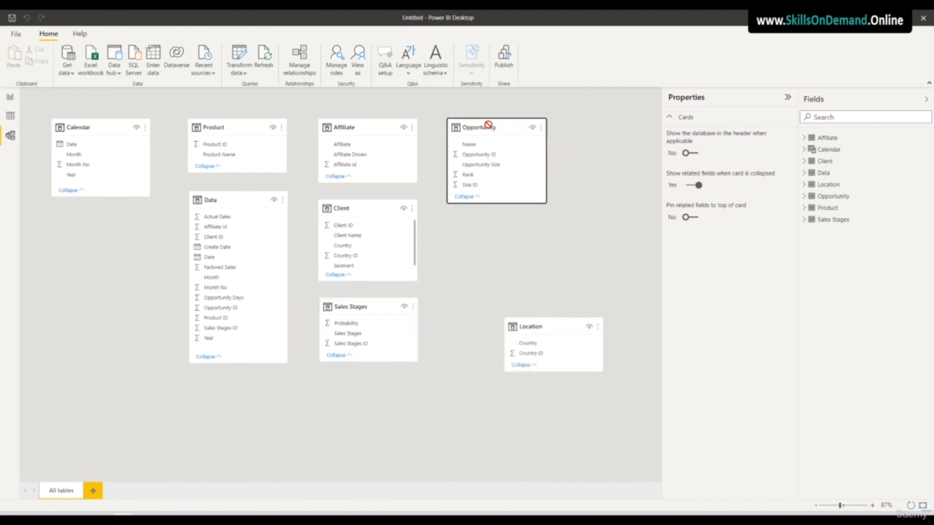
{"action": "left_click_drag", "start_coordinate": [529, 328], "coordinate": [473, 232]}
{"action": "left_click", "coordinate": [504, 371]}
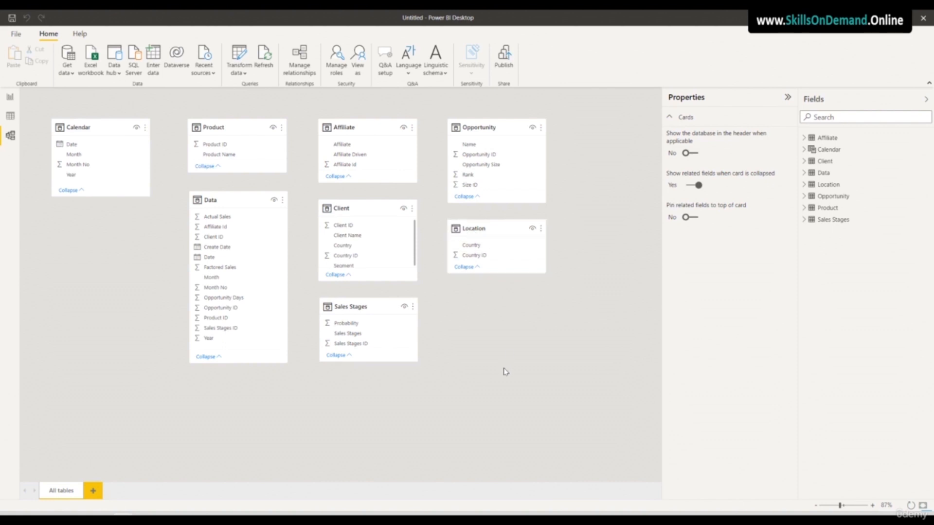
{"action": "left_click", "coordinate": [786, 98]}
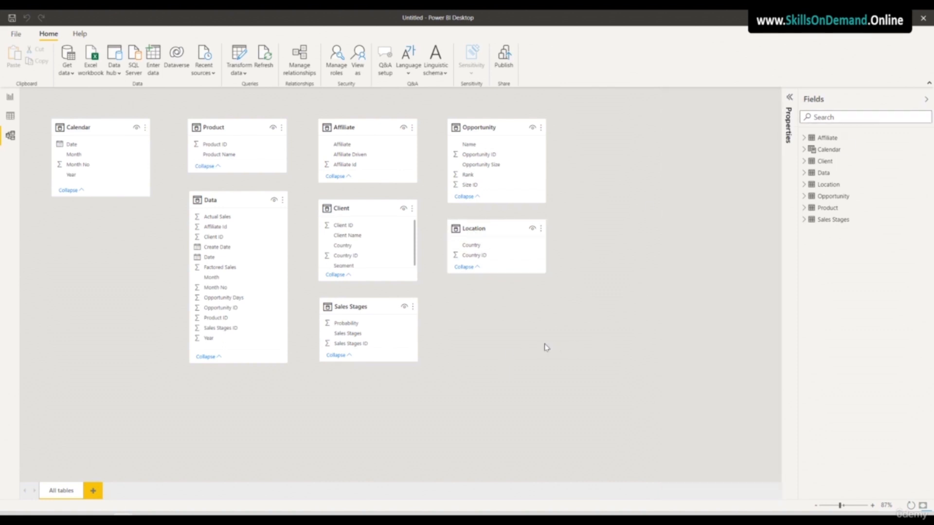
- Relate the Data table to Calendar on Date, to Product on Product ID and to Opportunity on Opportunity ID
{"action": "scroll", "coordinate": [532, 357], "scroll_direction": "up", "scroll_amount": 1}
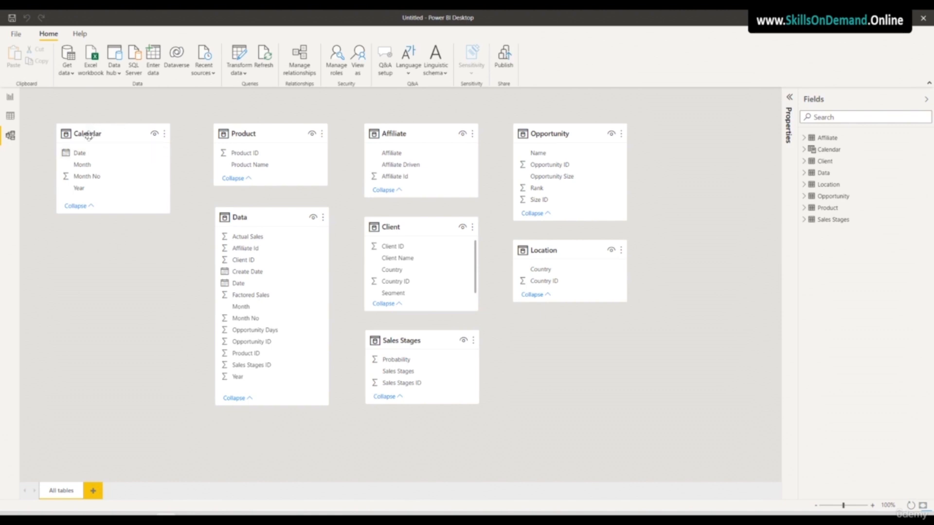
{"action": "left_click_drag", "start_coordinate": [89, 156], "coordinate": [262, 284]}
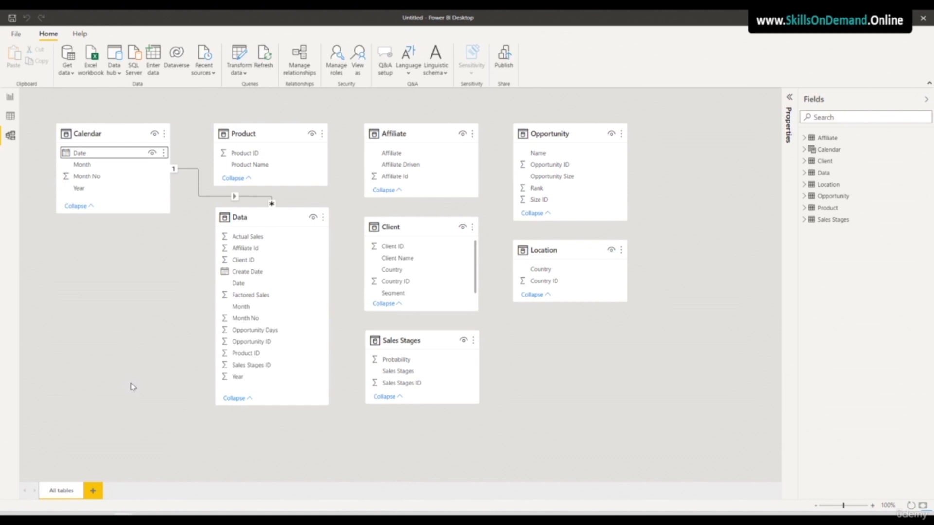
{"action": "left_click_drag", "start_coordinate": [252, 157], "coordinate": [257, 357]}
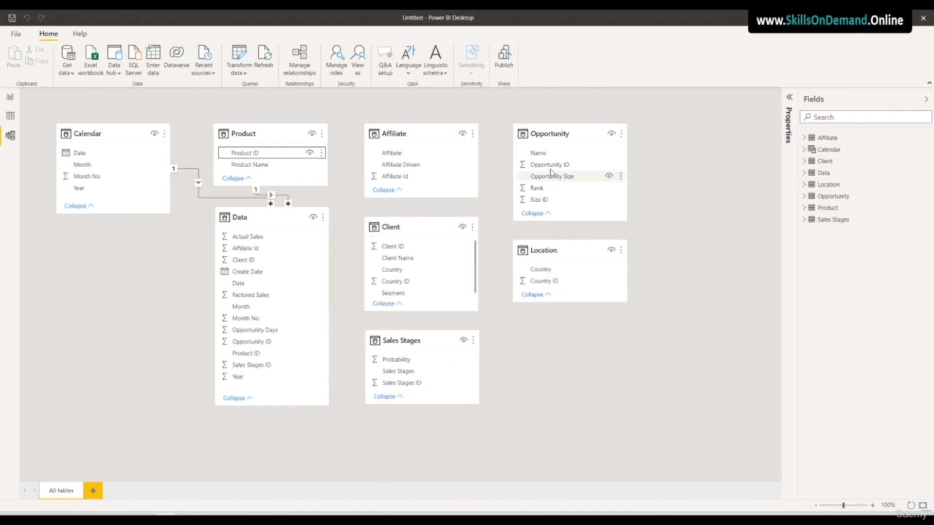
{"action": "left_click_drag", "start_coordinate": [553, 168], "coordinate": [282, 343]}
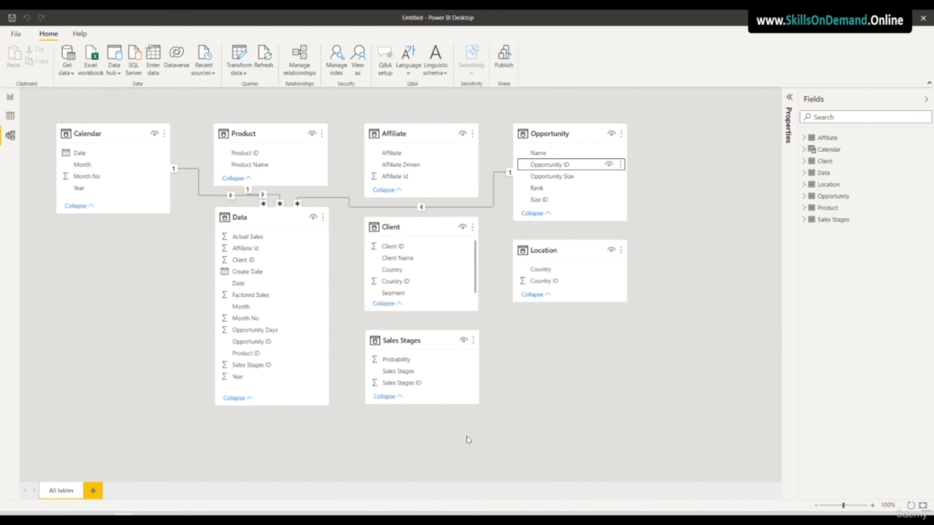
- Relate Data to Affiliate on Affiliate Id, Client on Client ID and Sales Stages on Sales Stages ID, and relate Location to Client on Country
{"action": "left_click_drag", "start_coordinate": [406, 178], "coordinate": [286, 250]}
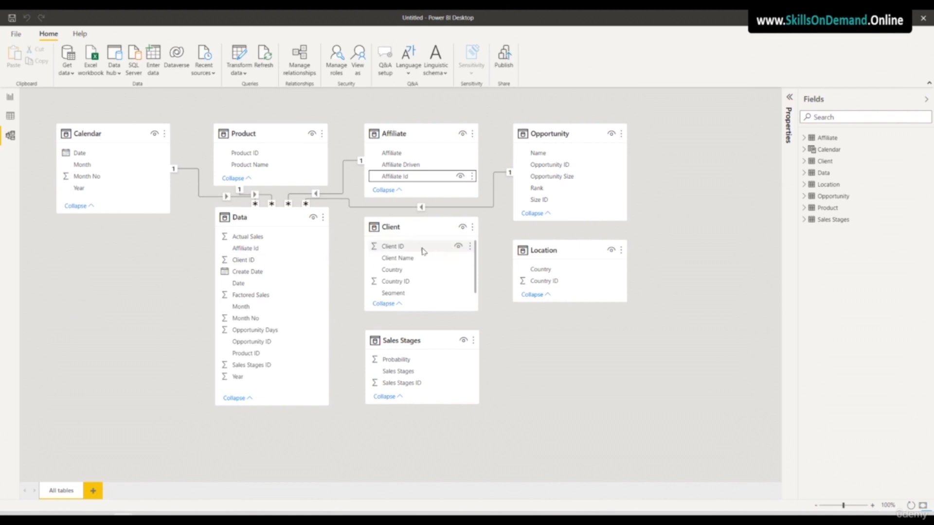
{"action": "left_click_drag", "start_coordinate": [411, 248], "coordinate": [276, 263]}
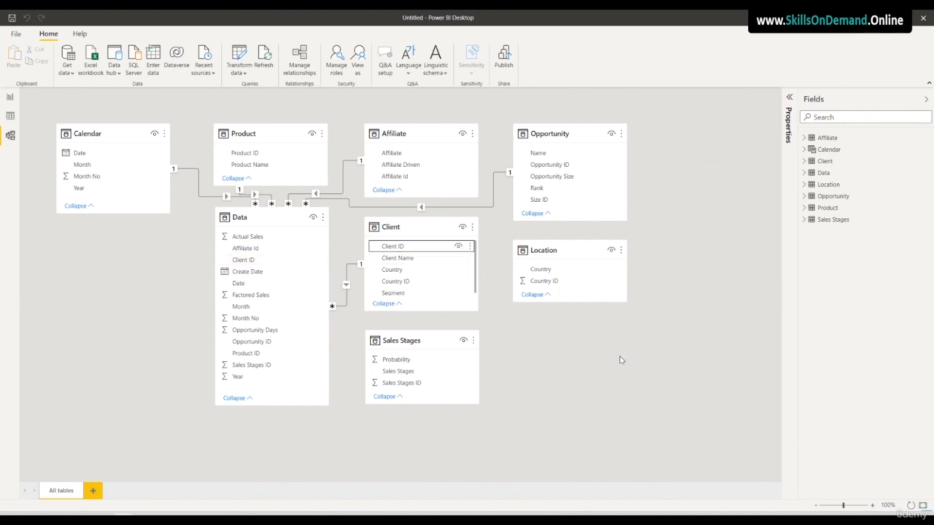
{"action": "left_click_drag", "start_coordinate": [413, 383], "coordinate": [281, 370]}
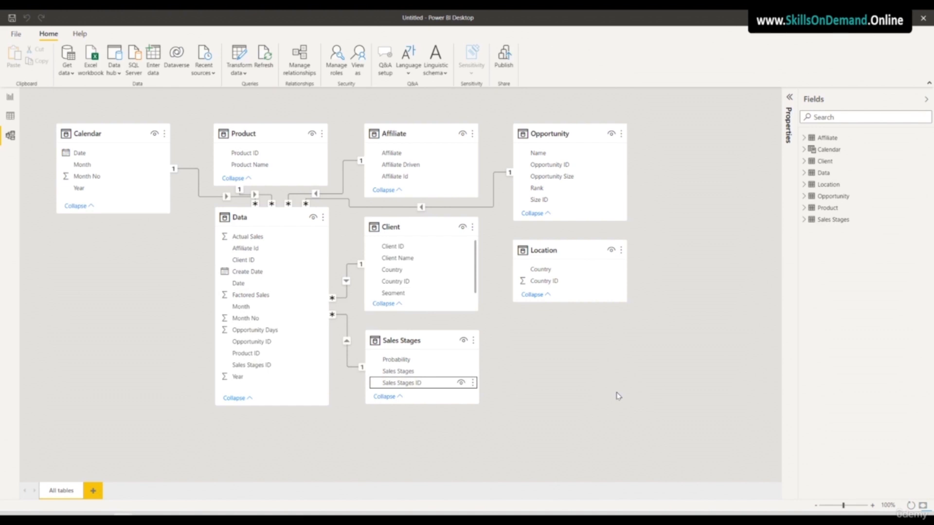
{"action": "left_click_drag", "start_coordinate": [554, 270], "coordinate": [438, 275]}
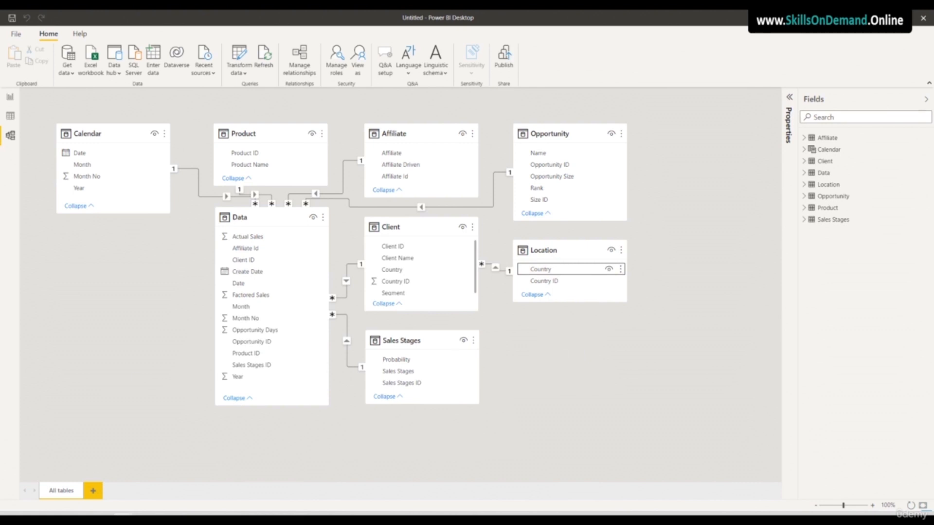
- Space out the model diagram by lowering Data and shifting Client, Sales Stages, Affiliate, Opportunity and Location so the relationship lines are clear
{"action": "left_click_drag", "start_coordinate": [264, 217], "coordinate": [264, 265]}
{"action": "left_click_drag", "start_coordinate": [400, 225], "coordinate": [409, 228]}
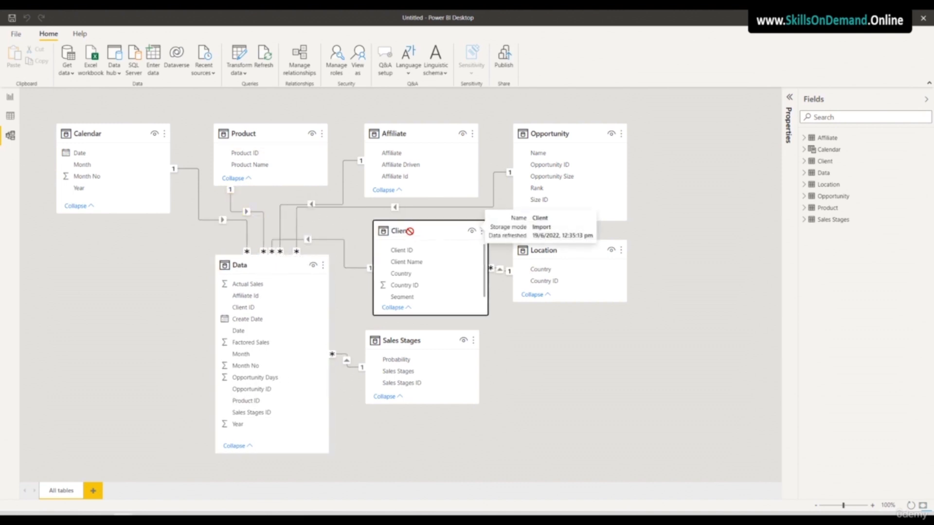
{"action": "left_click_drag", "start_coordinate": [405, 334], "coordinate": [414, 342]}
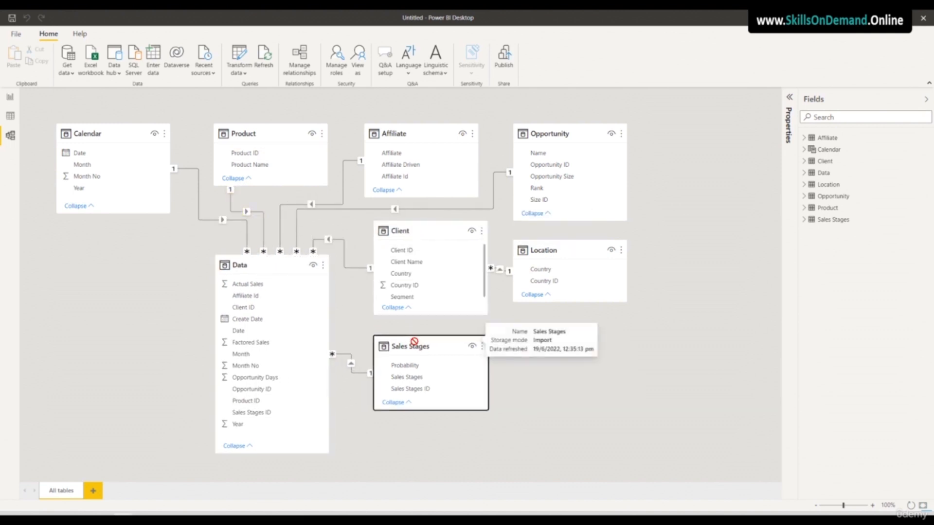
{"action": "left_click_drag", "start_coordinate": [387, 133], "coordinate": [397, 133]}
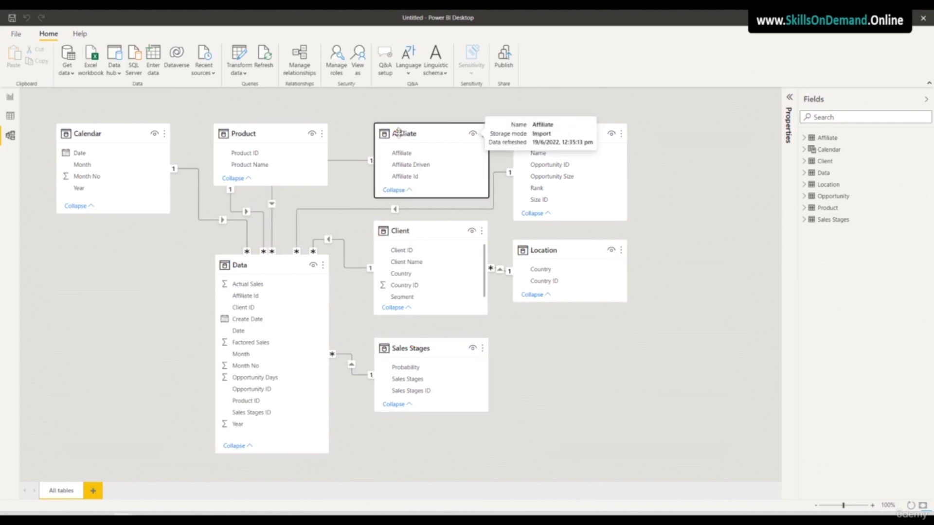
{"action": "left_click_drag", "start_coordinate": [580, 135], "coordinate": [603, 134]}
{"action": "left_click_drag", "start_coordinate": [574, 266], "coordinate": [599, 281]}
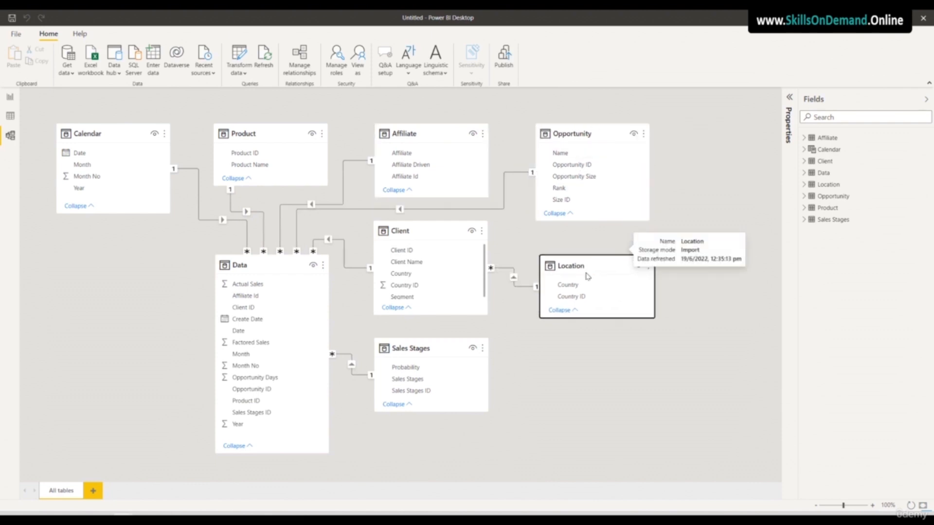
{"action": "left_click", "coordinate": [566, 342]}
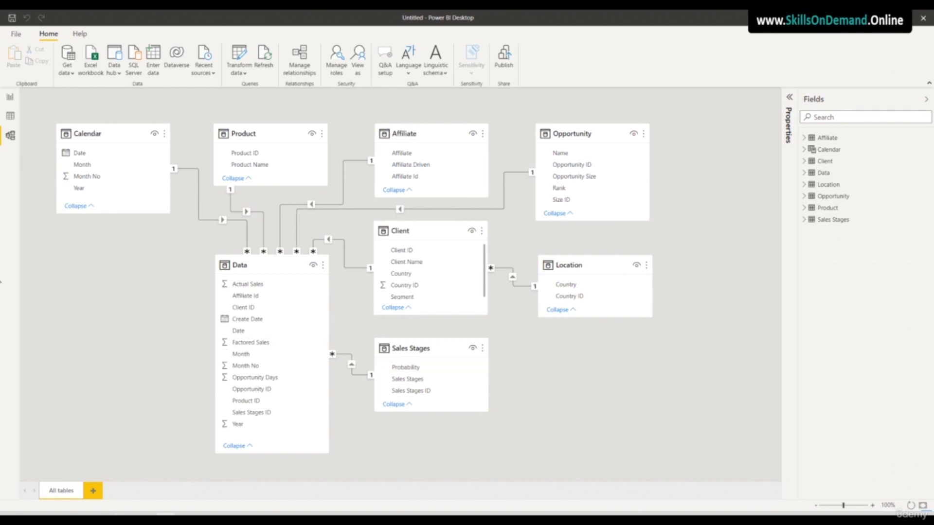
- Review the list of the model's relationships, and return to the Calendar table in Data view
{"action": "left_click", "coordinate": [294, 64]}
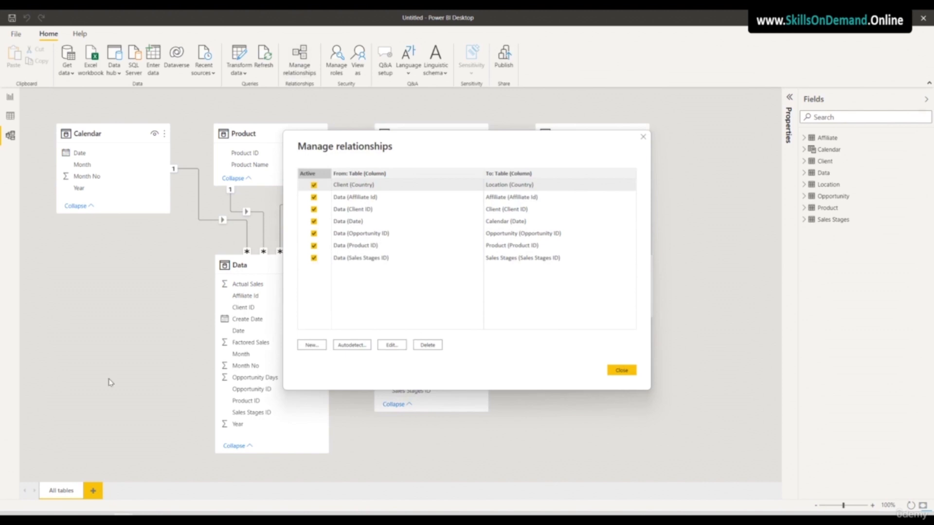
{"action": "left_click", "coordinate": [620, 370]}
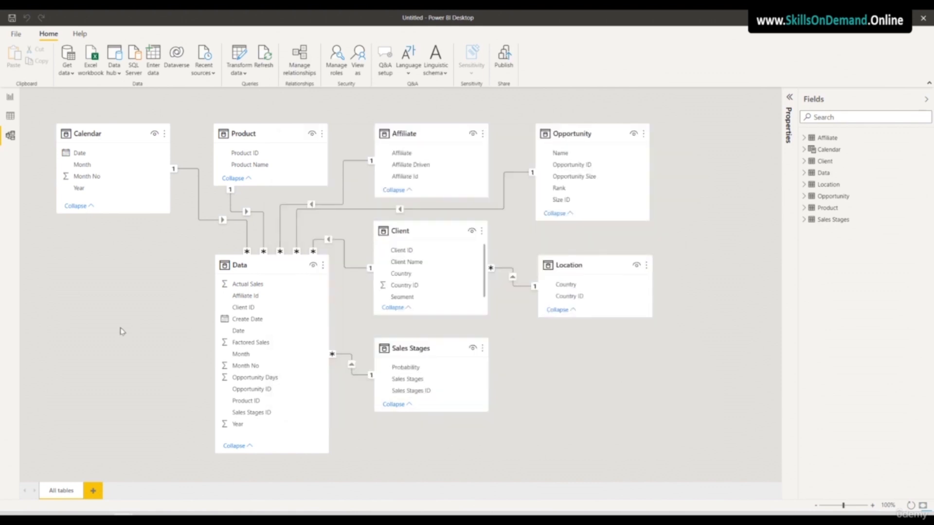
{"action": "left_click", "coordinate": [10, 116]}
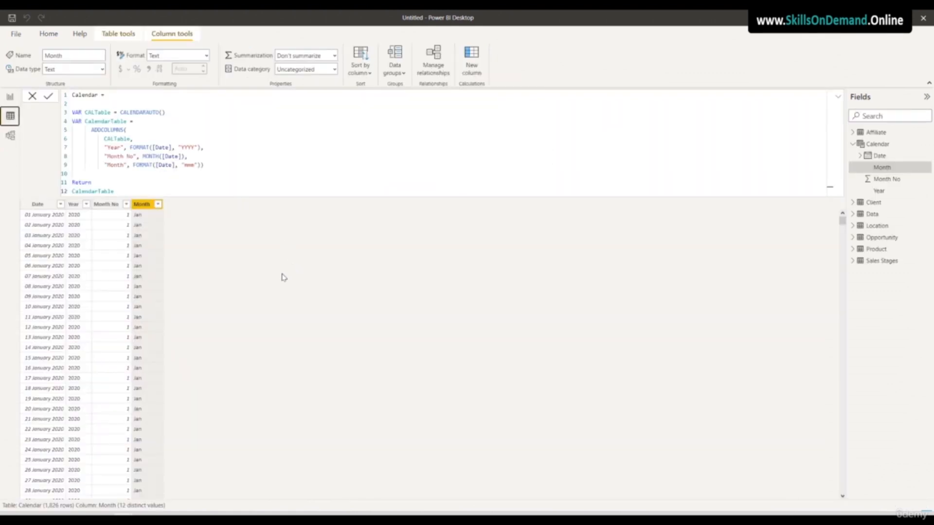
- Create a blank manually entered table named All Measures, load it into the model and open it
{"action": "left_click", "coordinate": [874, 134]}
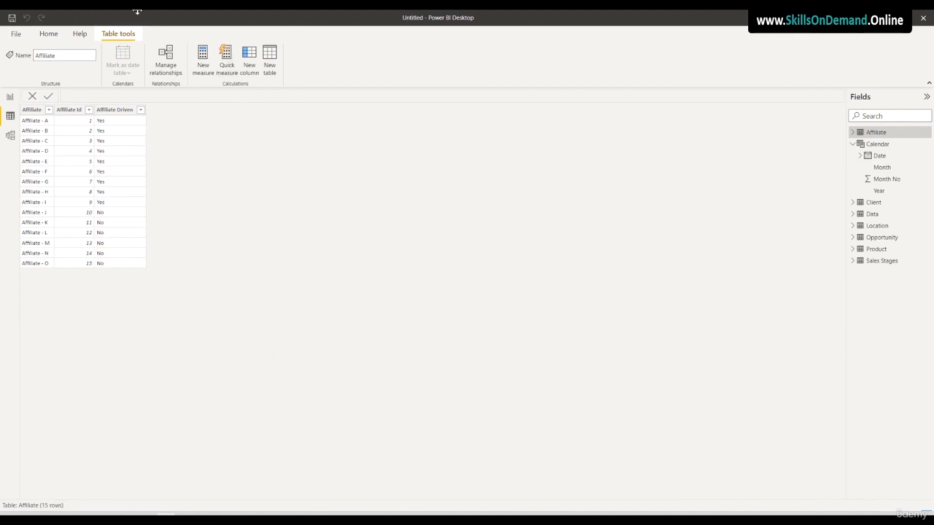
{"action": "left_click", "coordinate": [49, 34]}
{"action": "left_click", "coordinate": [153, 65]}
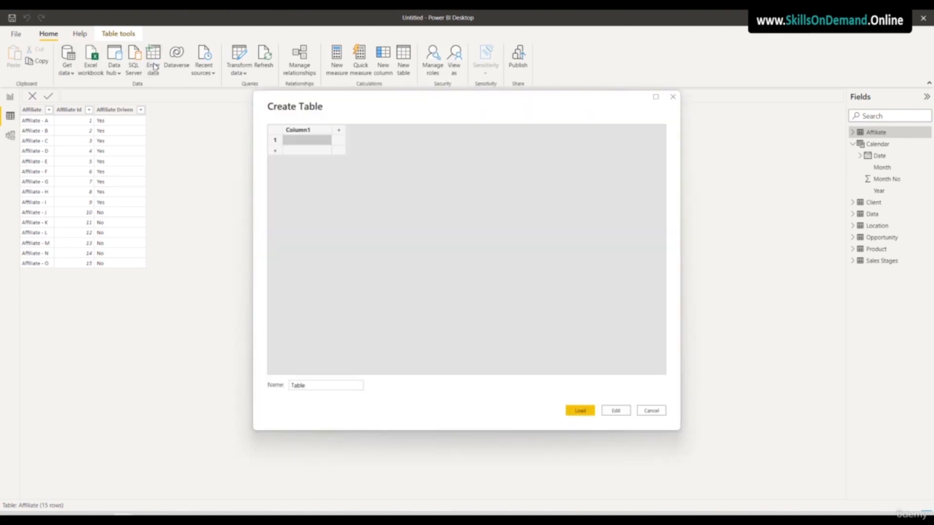
{"action": "double_click", "coordinate": [317, 388]}
{"action": "type", "text": "All Measures"}
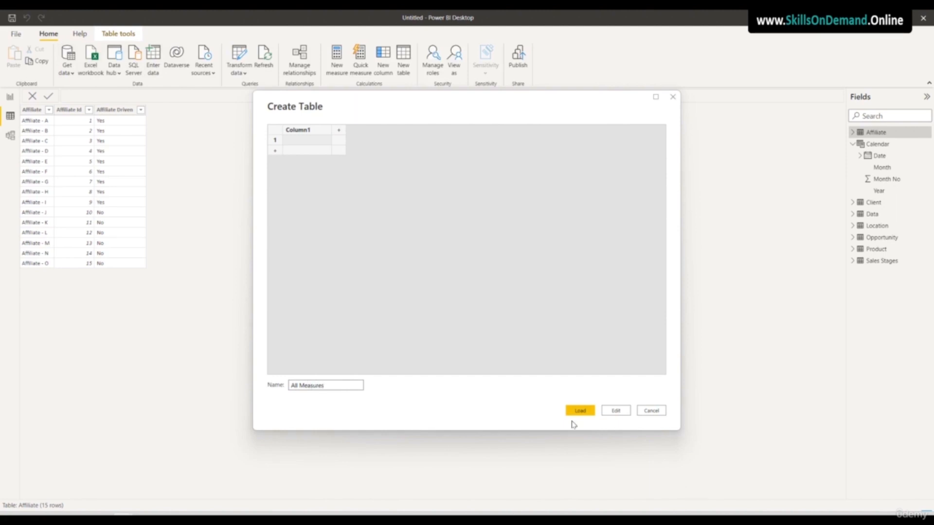
{"action": "left_click", "coordinate": [586, 411]}
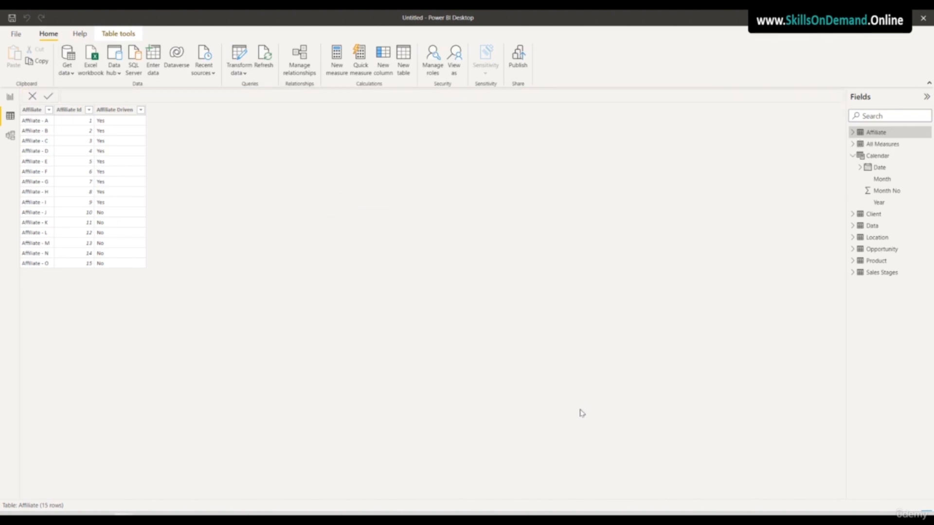
{"action": "left_click", "coordinate": [870, 145]}
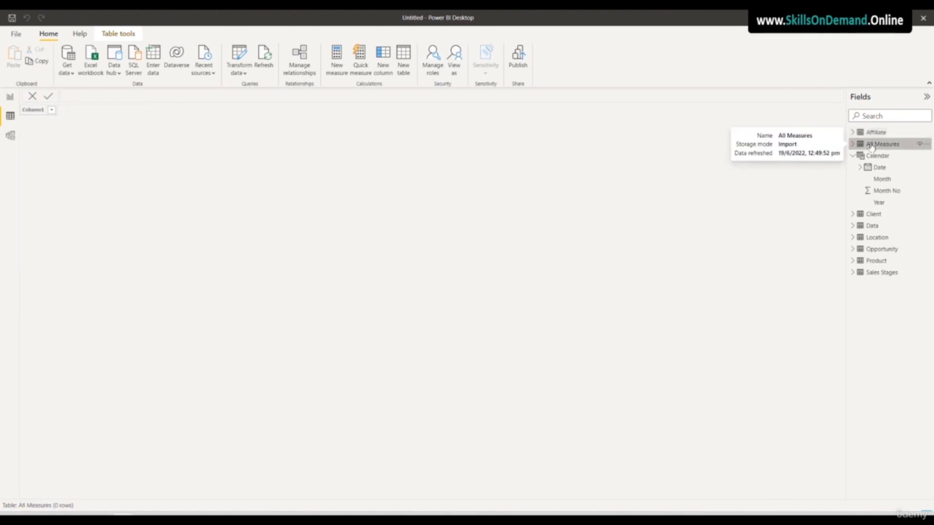
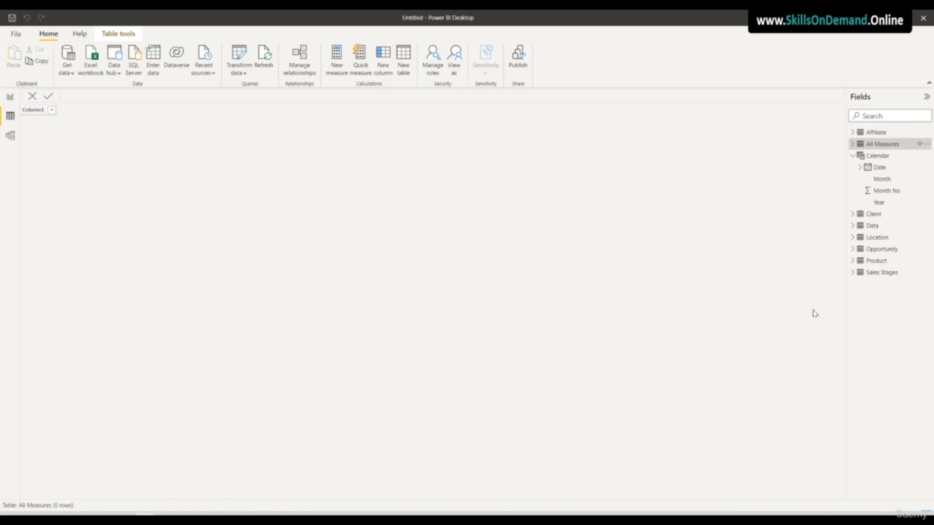
- Add a measure to All Measures: Avg Opportunity Days = AVERAGE(Data[Opportunity Days])
{"action": "left_click", "coordinate": [871, 226]}
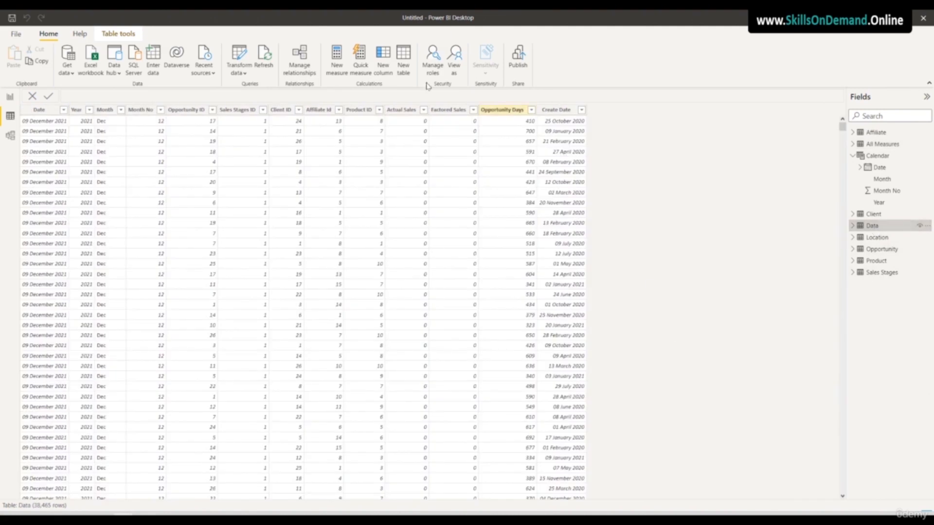
{"action": "left_click", "coordinate": [508, 110]}
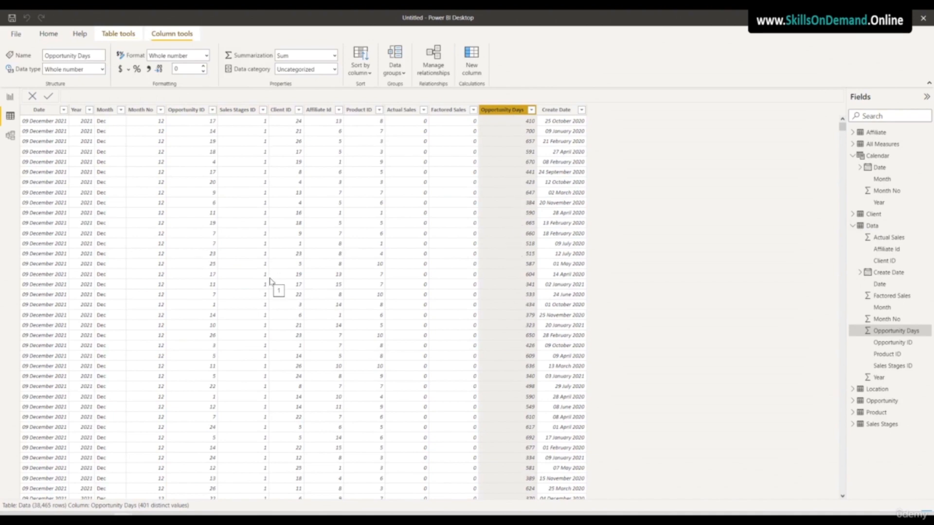
{"action": "left_click", "coordinate": [879, 145]}
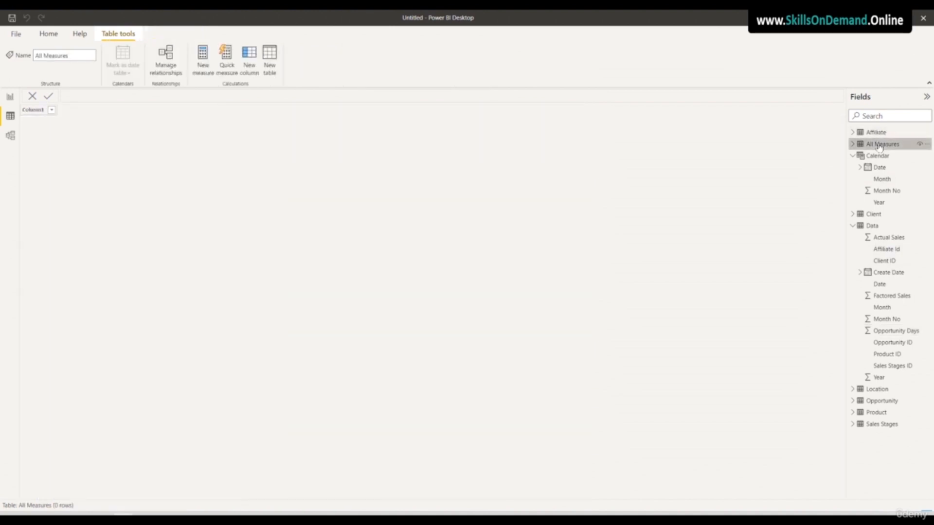
{"action": "right_click", "coordinate": [879, 145]}
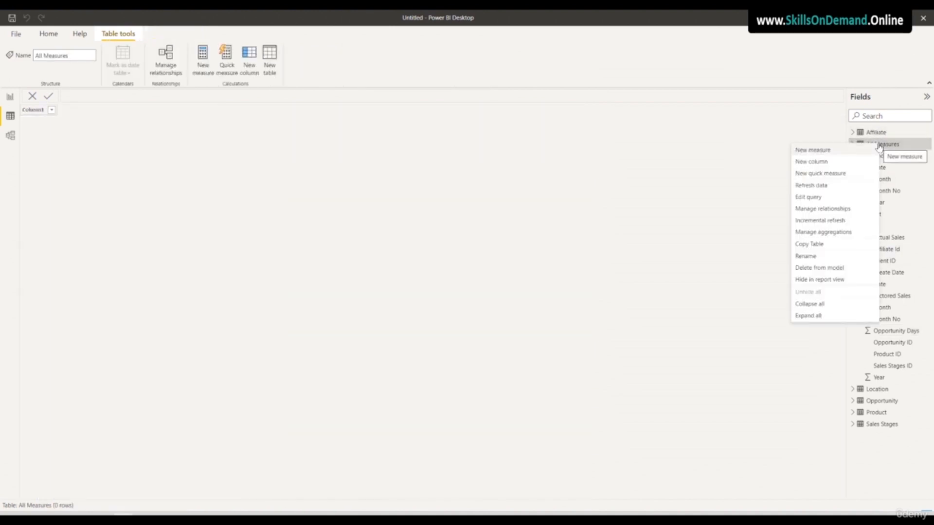
{"action": "left_click", "coordinate": [823, 152]}
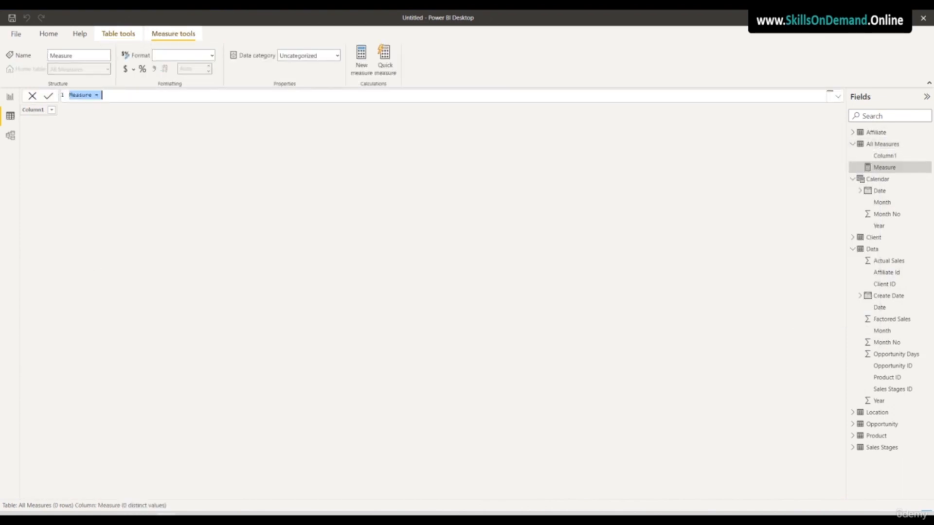
{"action": "left_click", "coordinate": [126, 96]}
{"action": "key", "text": "ctrl+a"}
{"action": "type", "text": "Avg Opportunity Days = Avera"}
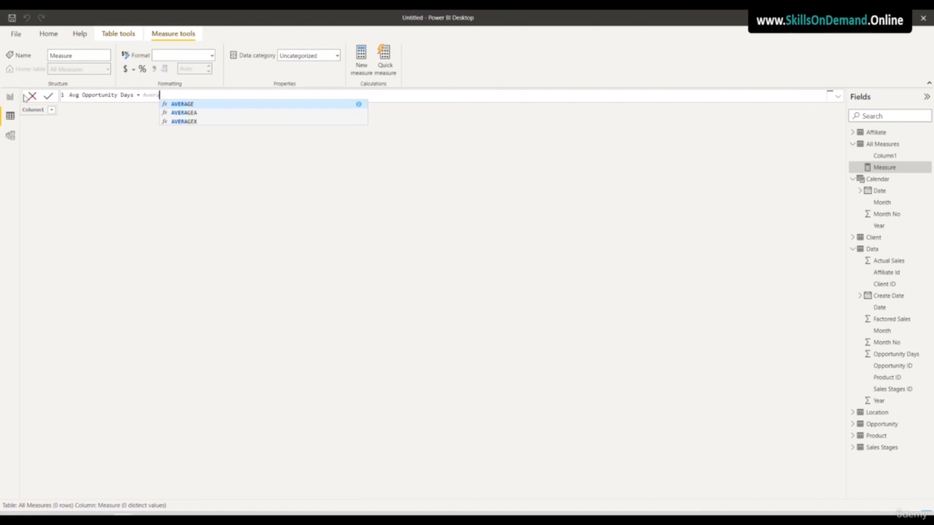
{"action": "left_click", "coordinate": [187, 104]}
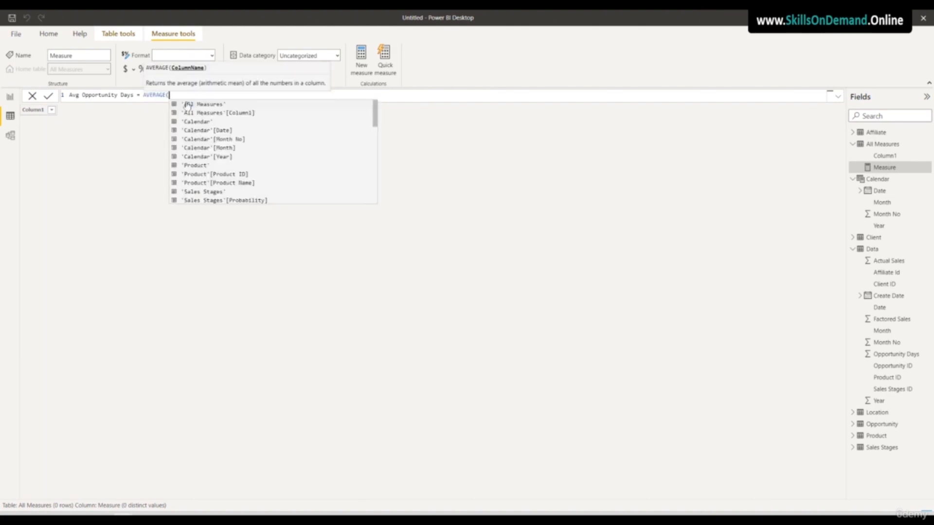
{"action": "type", "text": "Data"}
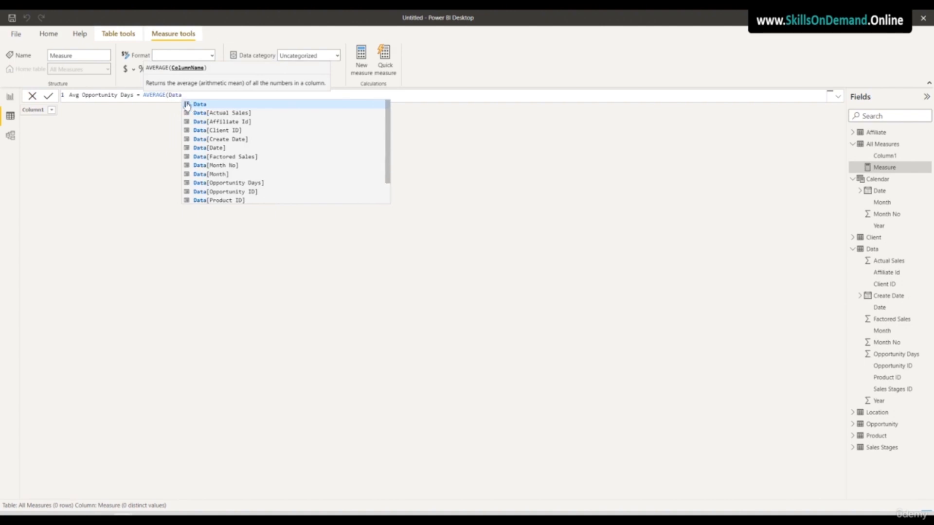
{"action": "left_click", "coordinate": [229, 183]}
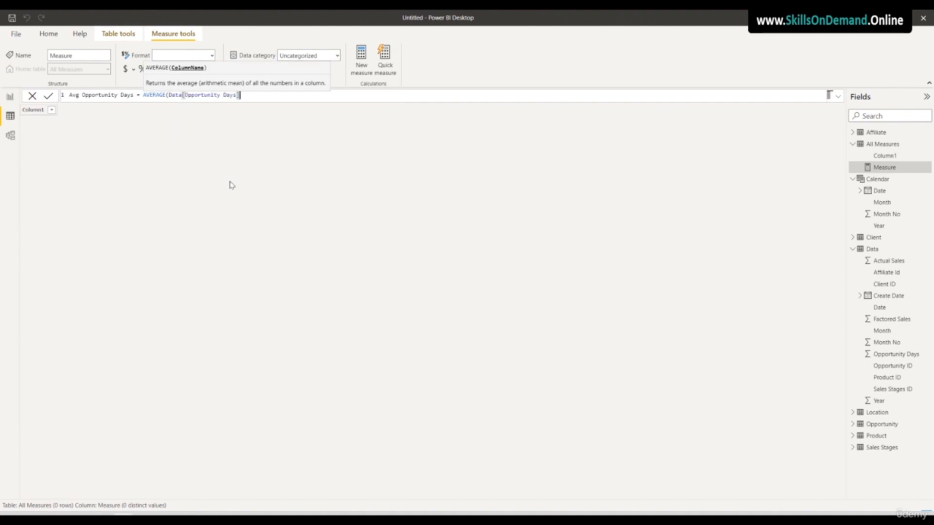
{"action": "type", "text": ")"}
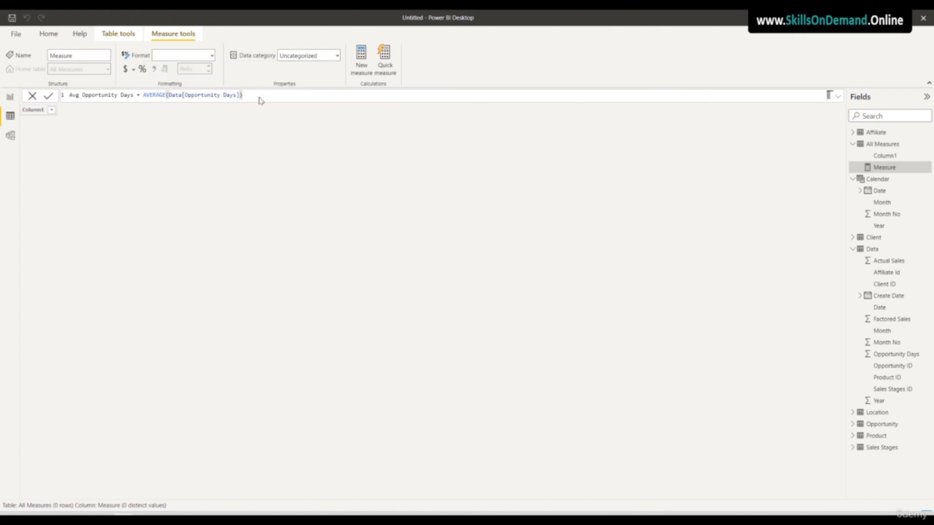
{"action": "key", "text": "Return"}
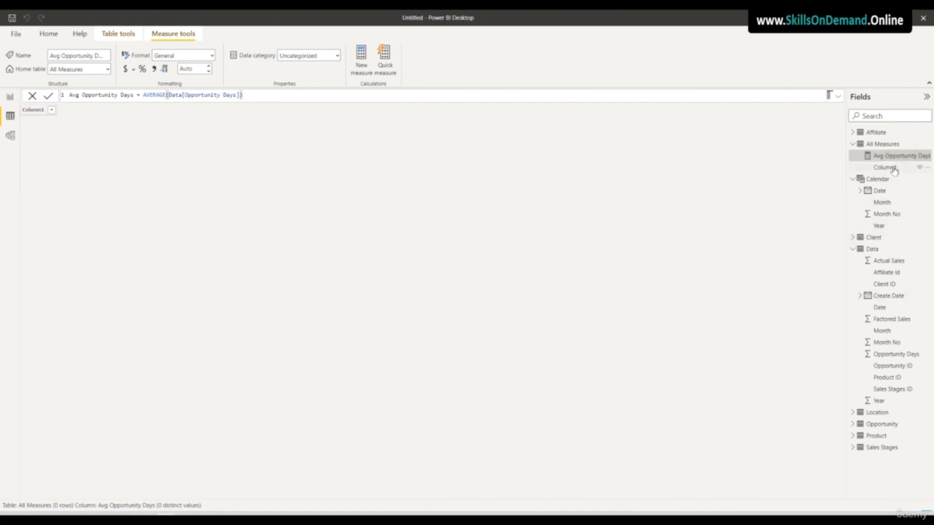
- Delete the empty Column1 from the All Measures table and check the Avg Opportunity Days measure's formula
{"action": "left_click", "coordinate": [892, 168]}
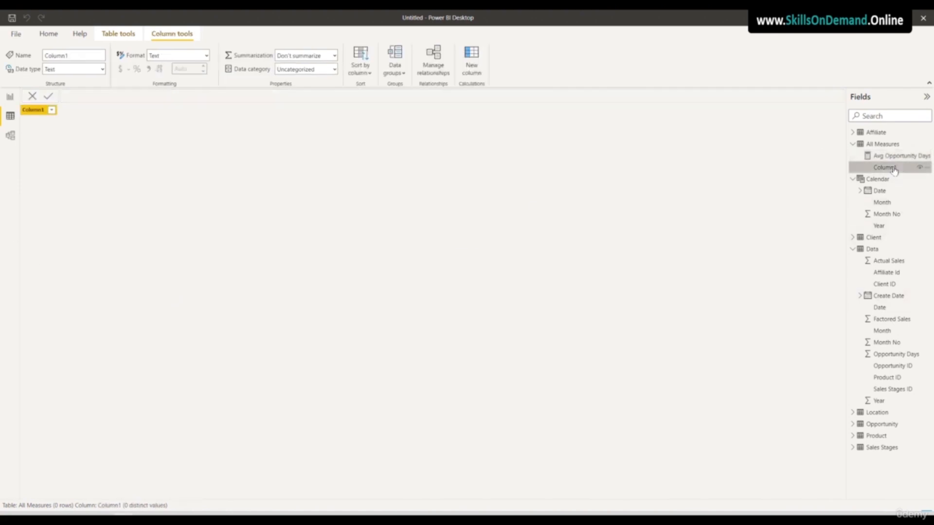
{"action": "left_click", "coordinate": [925, 168]}
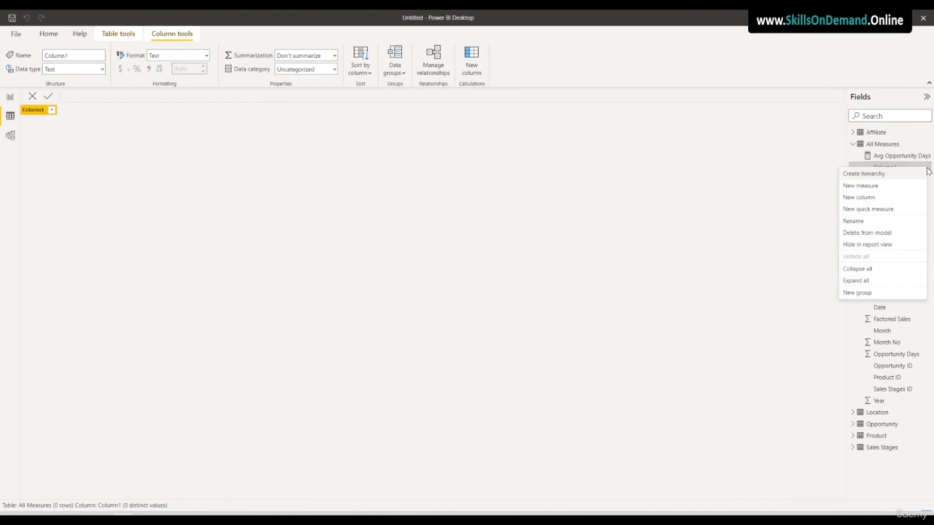
{"action": "left_click", "coordinate": [875, 233]}
{"action": "left_click", "coordinate": [518, 284]}
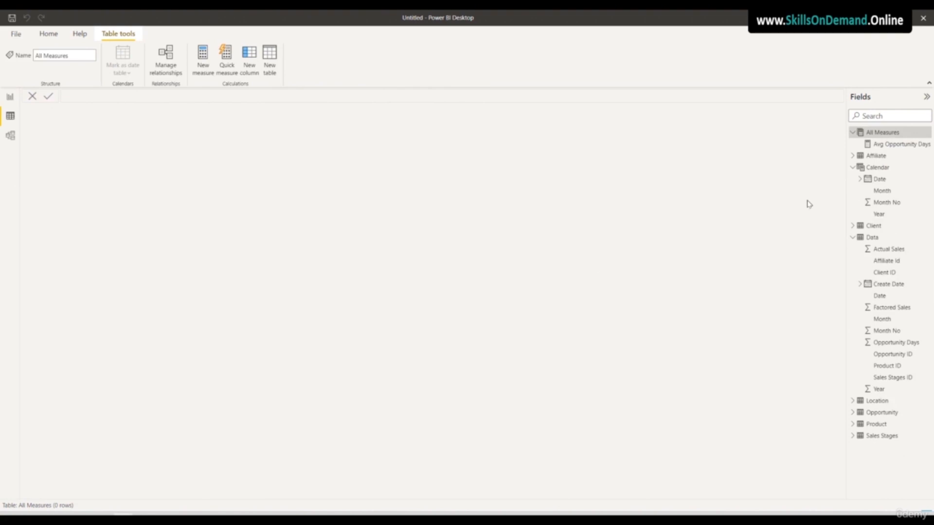
{"action": "left_click", "coordinate": [886, 145]}
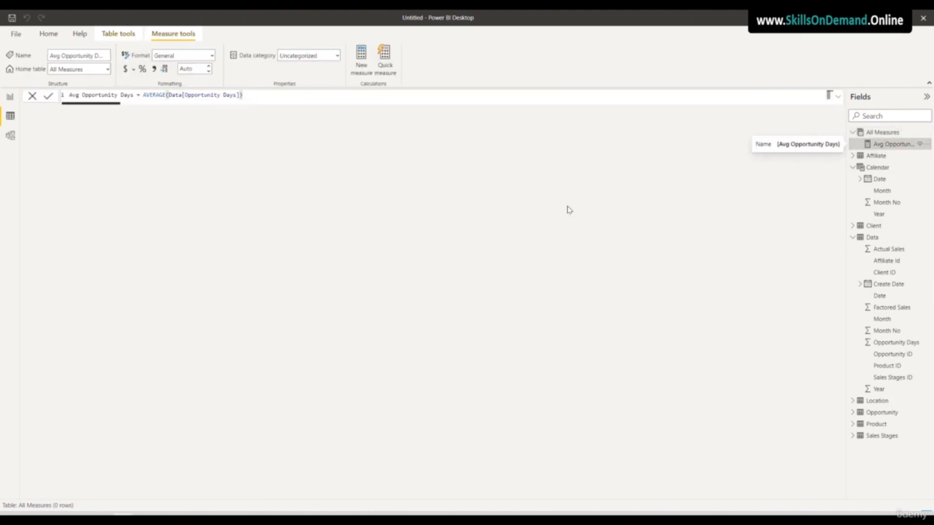
{"action": "left_click", "coordinate": [887, 136]}
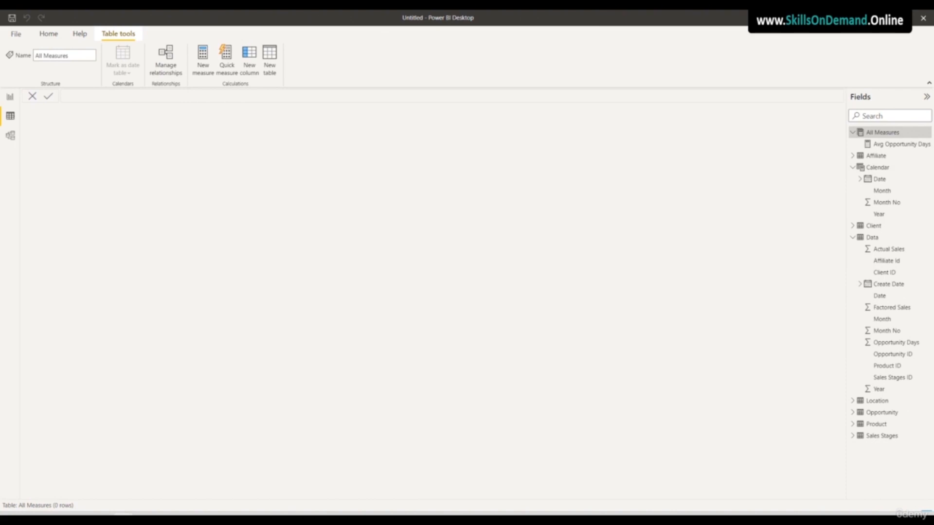
- Format the Actual Sales and Factored Sales columns of the Data table as currency
{"action": "left_click", "coordinate": [871, 238]}
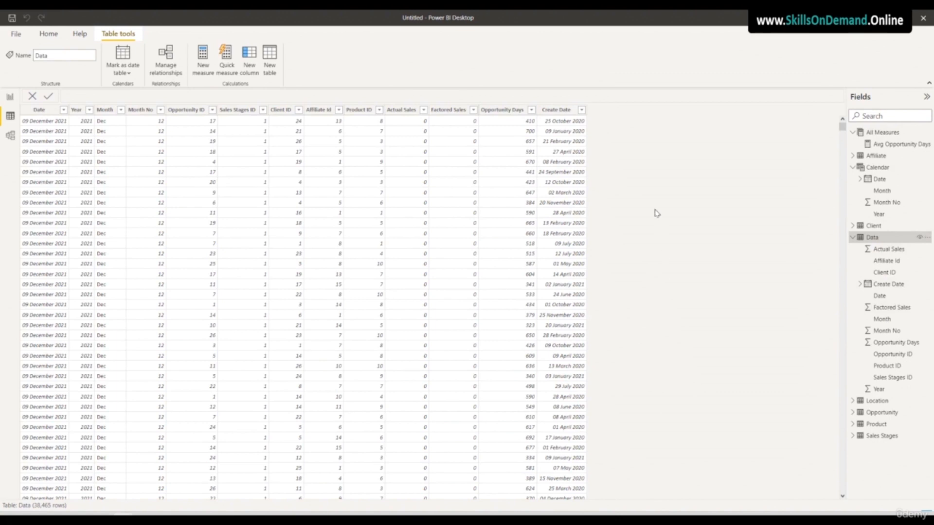
{"action": "left_click", "coordinate": [400, 110]}
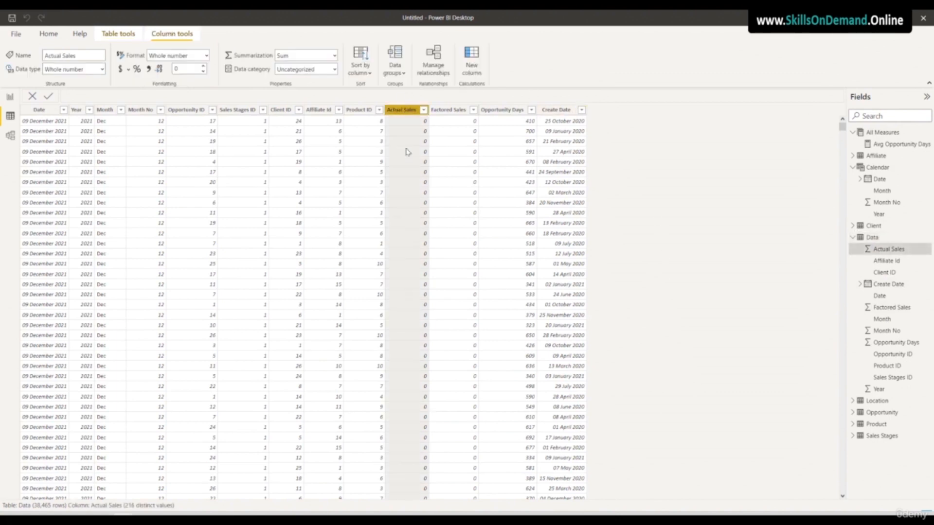
{"action": "left_click", "coordinate": [423, 110]}
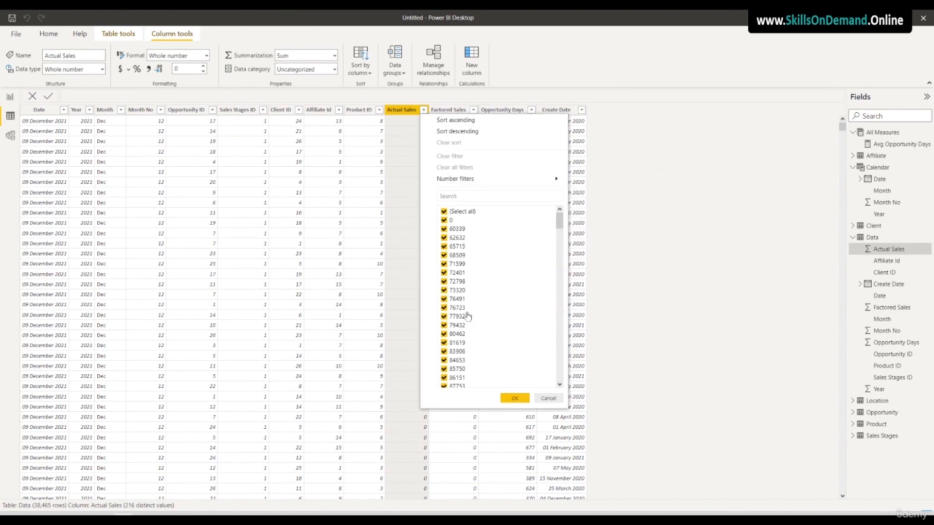
{"action": "left_click", "coordinate": [661, 319]}
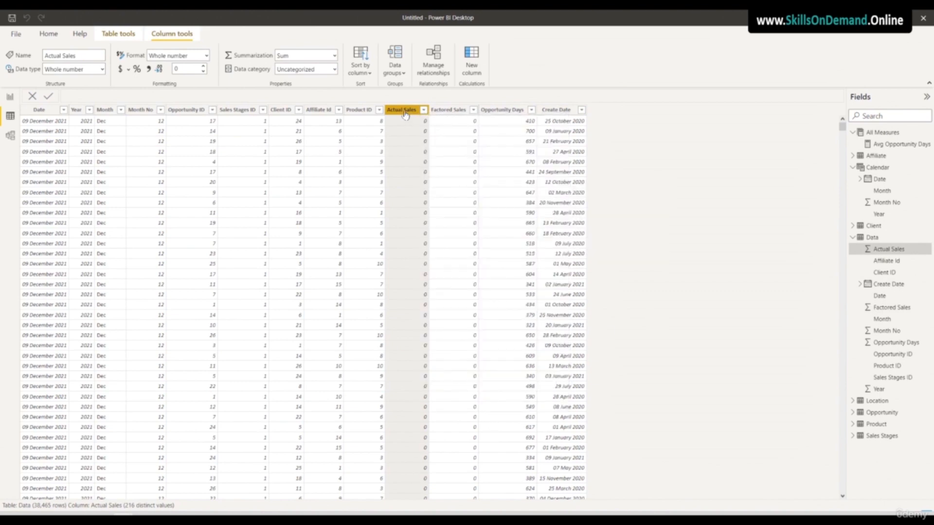
{"action": "left_click", "coordinate": [120, 69]}
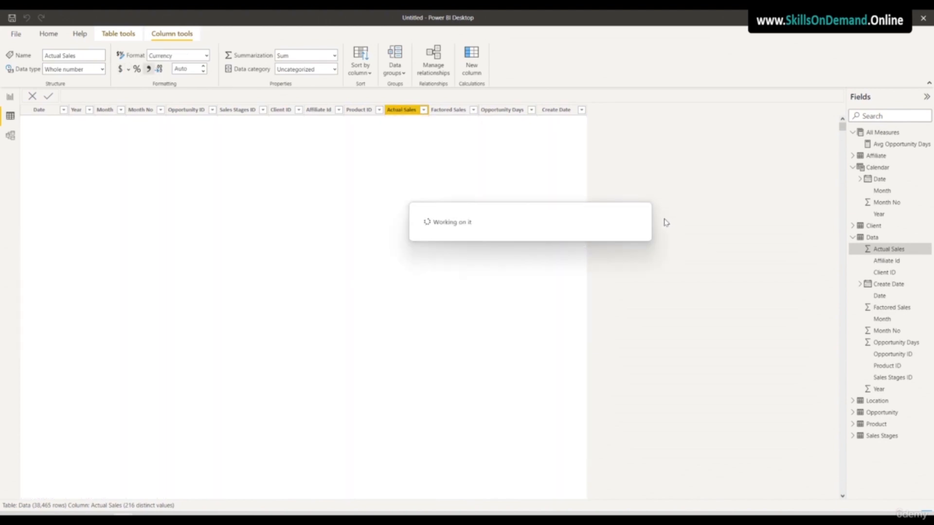
{"action": "left_click", "coordinate": [447, 109]}
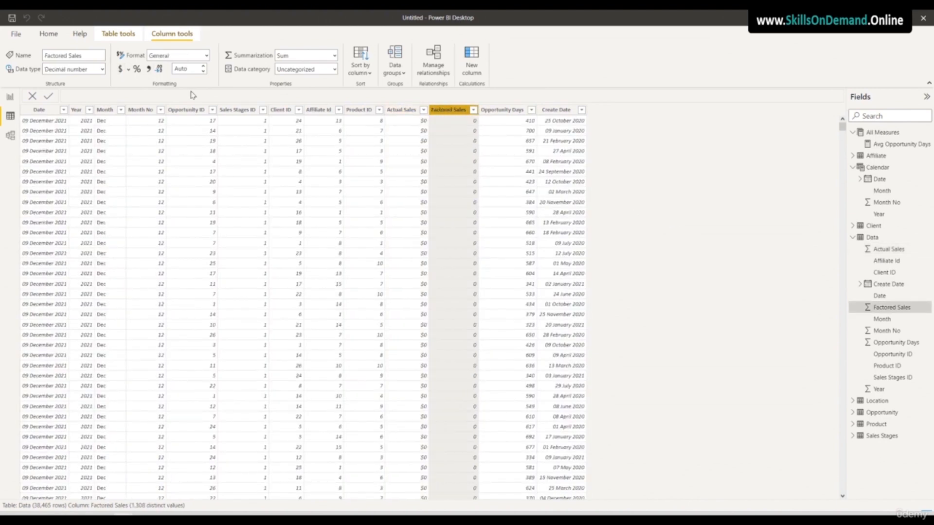
{"action": "left_click", "coordinate": [121, 70]}
- Add a measure to the All Measures table: Avg Sales = AVERAGE(Data[Actual Sales])
{"action": "left_click", "coordinate": [885, 134]}
{"action": "right_click", "coordinate": [886, 136]}
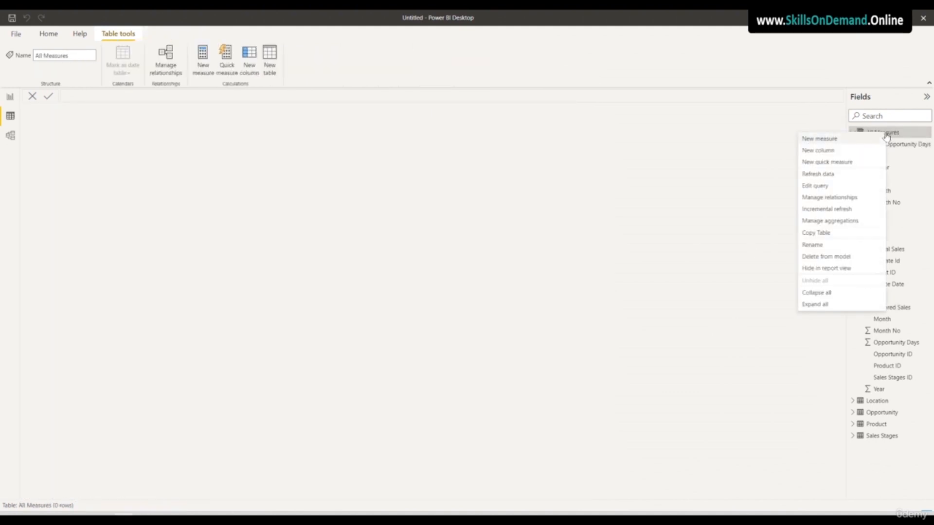
{"action": "left_click", "coordinate": [819, 139]}
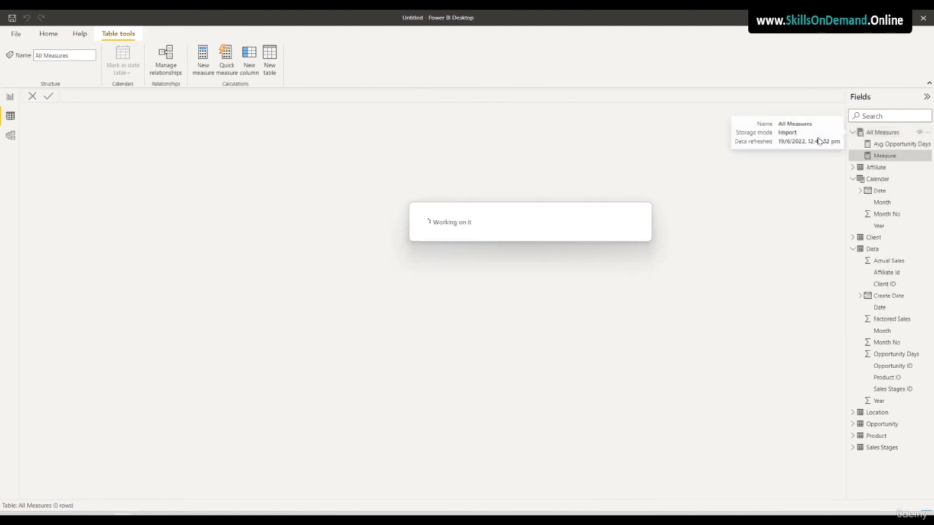
{"action": "type", "text": "A"}
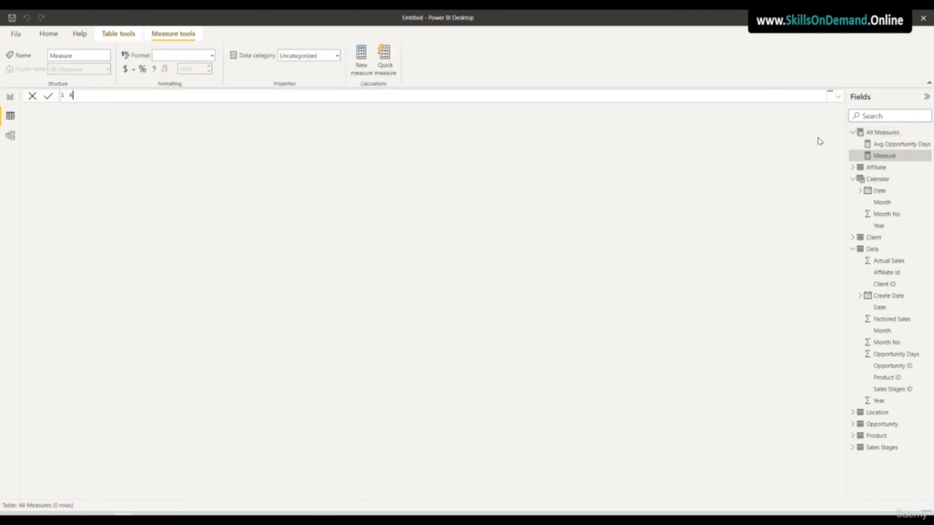
{"action": "type", "text": "vg Sales = Average"}
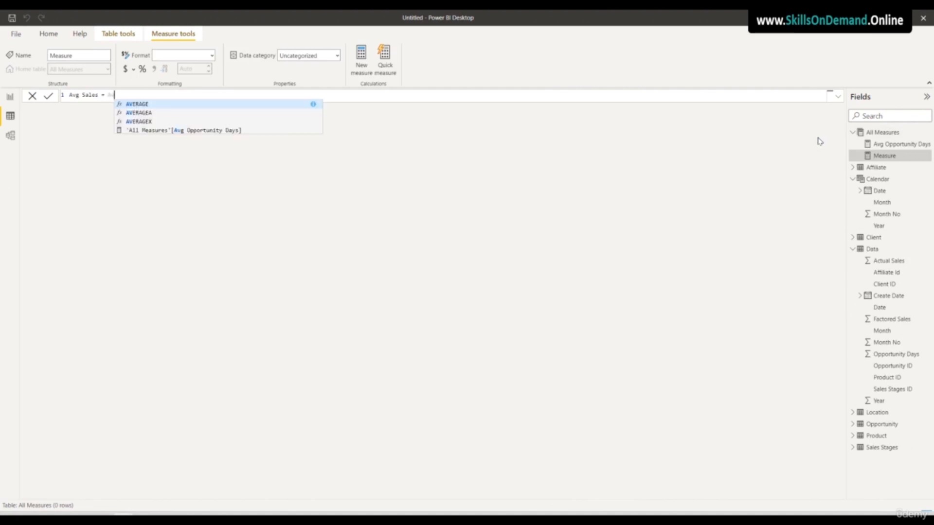
{"action": "left_click", "coordinate": [173, 104]}
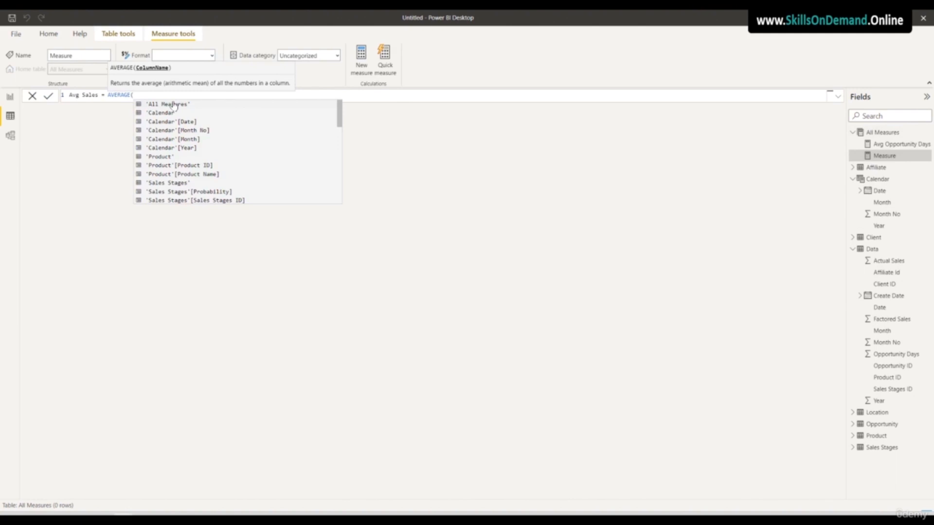
{"action": "type", "text": "Data"}
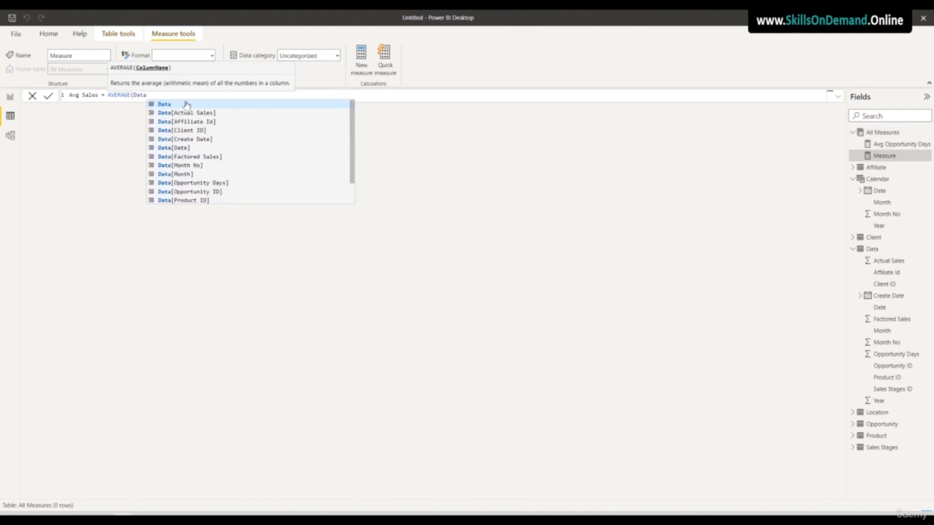
{"action": "left_click", "coordinate": [206, 114]}
{"action": "type", "text": "))"}
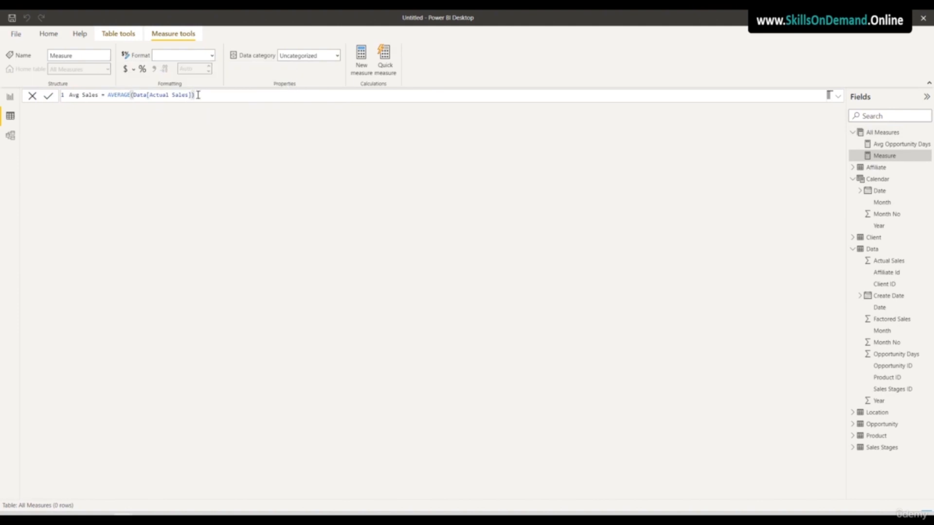
{"action": "key", "text": "Return"}
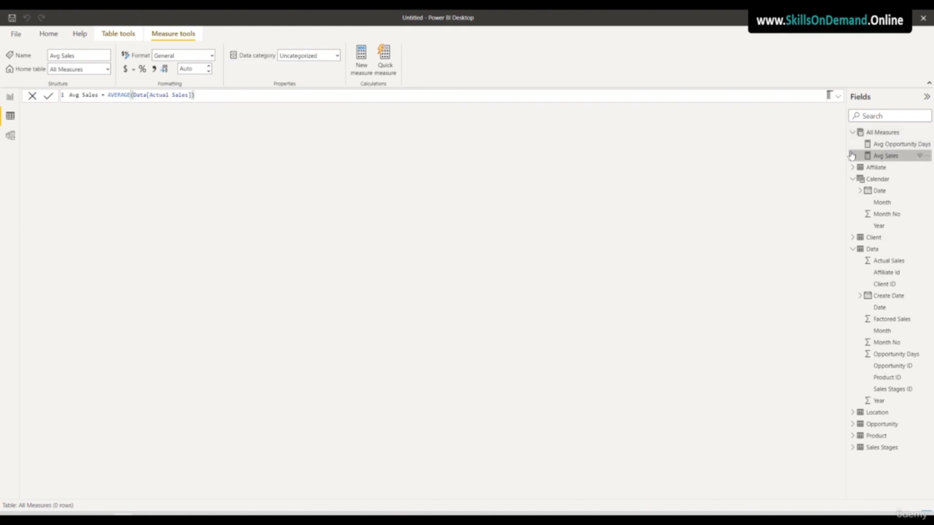
- Format the Avg Sales measure as currency with 4 decimal places
{"action": "left_click", "coordinate": [125, 68]}
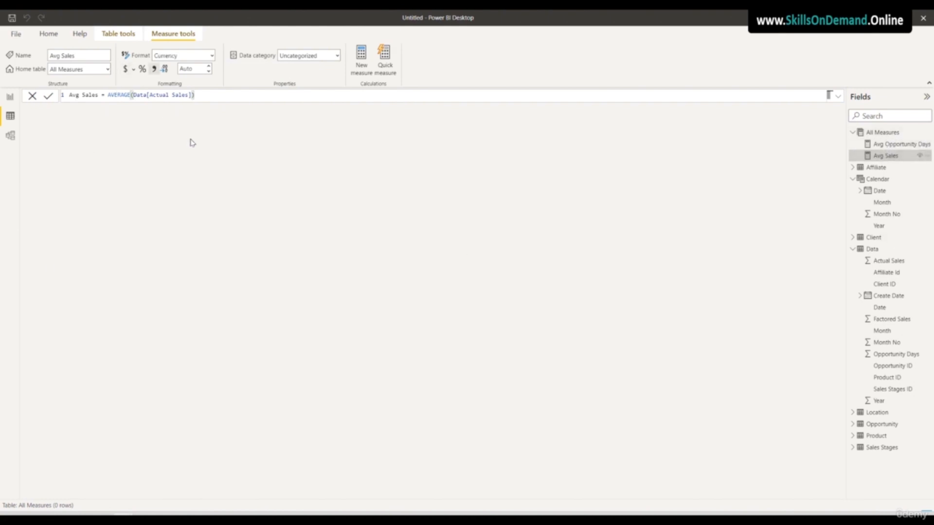
{"action": "left_click", "coordinate": [198, 68]}
{"action": "type", "text": "4"}
{"action": "left_click", "coordinate": [329, 246]}
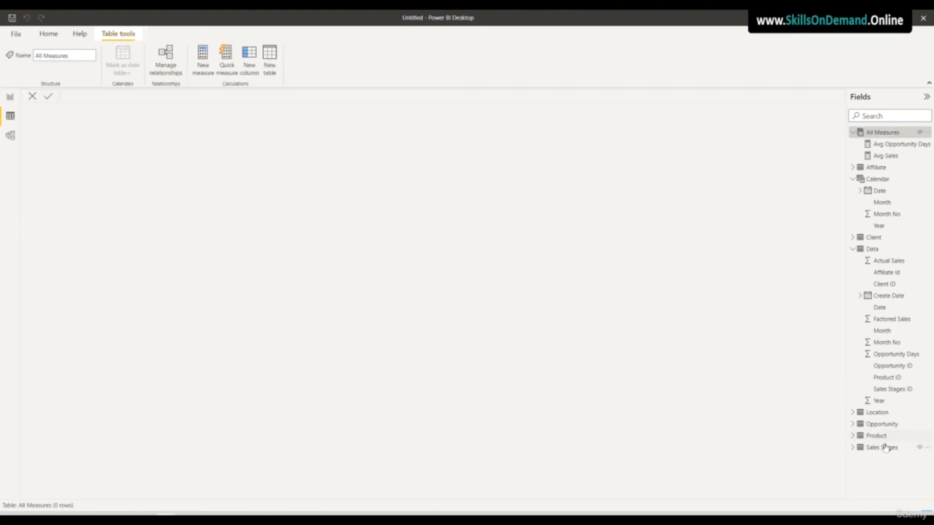
- Check the Data table's Opportunity ID column and add a measure to All Measures: Opportunity Count = COUNTA(Data[Opportunity ID])
{"action": "left_click", "coordinate": [878, 250]}
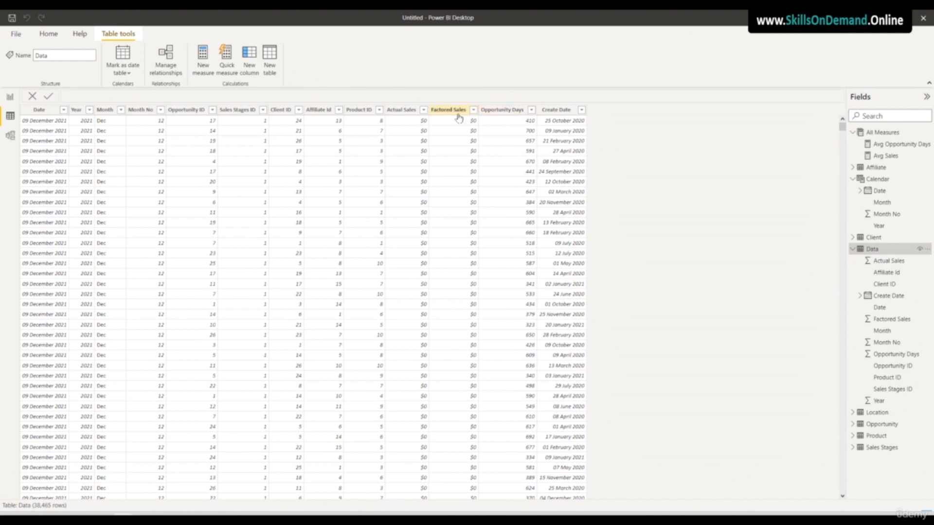
{"action": "left_click", "coordinate": [195, 110]}
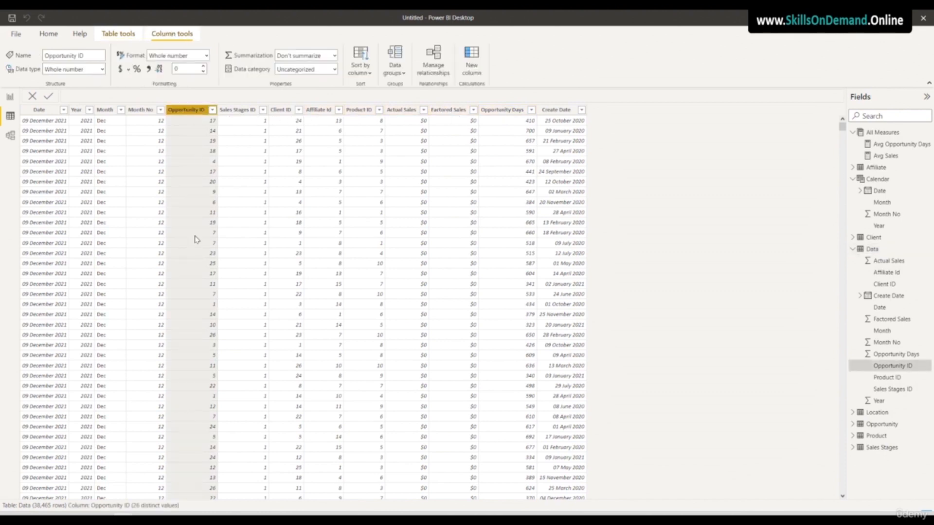
{"action": "left_click", "coordinate": [878, 133]}
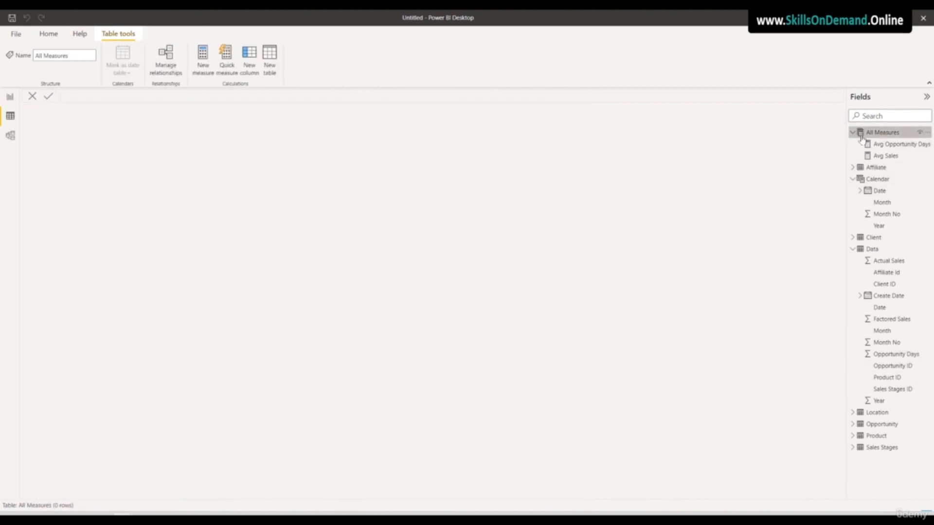
{"action": "right_click", "coordinate": [860, 132]}
{"action": "left_click", "coordinate": [825, 141]}
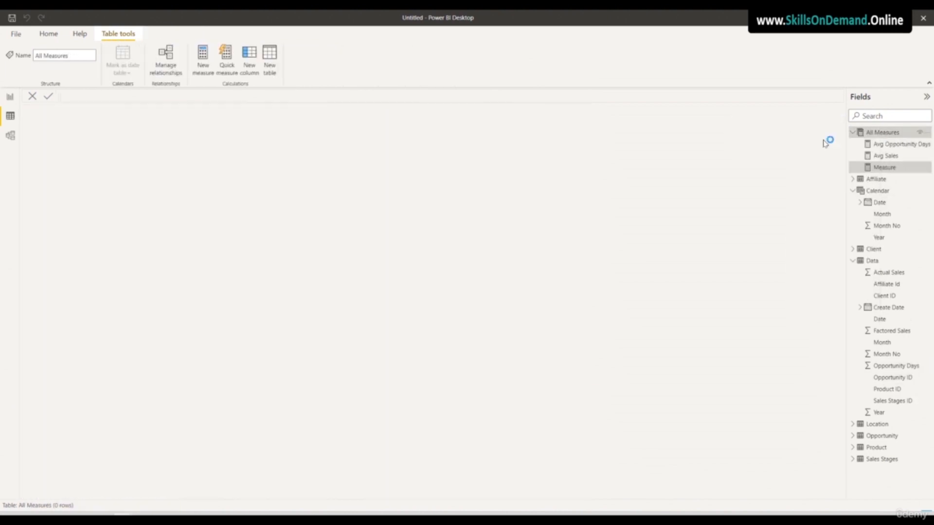
{"action": "type", "text": "Opport"}
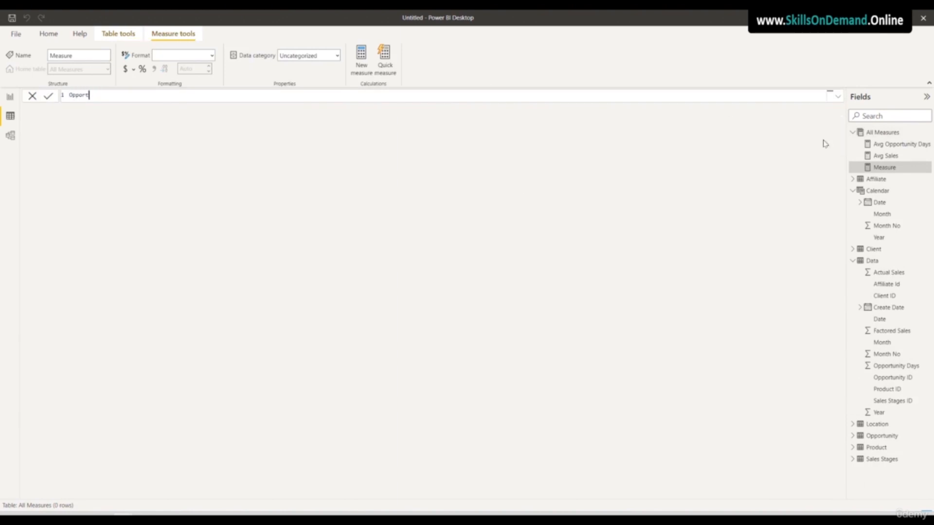
{"action": "type", "text": "unity Count = Coun"}
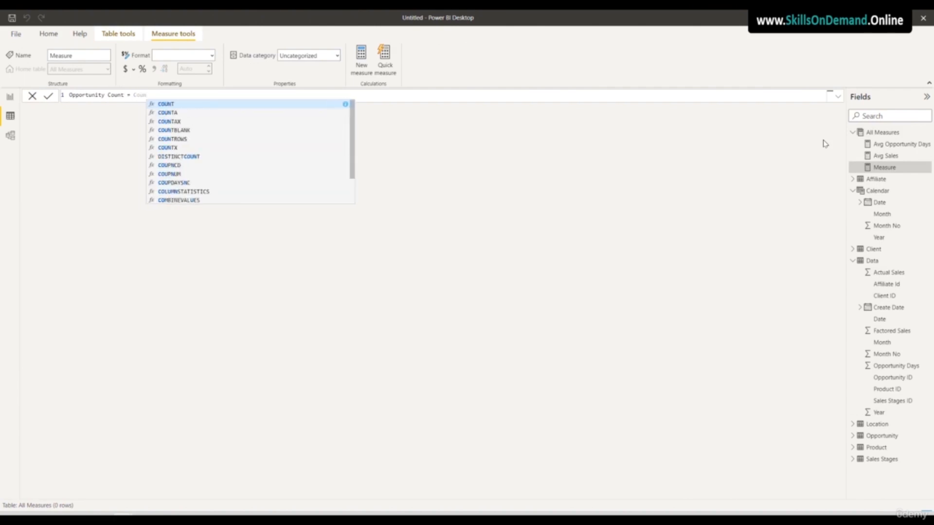
{"action": "double_click", "coordinate": [183, 113]}
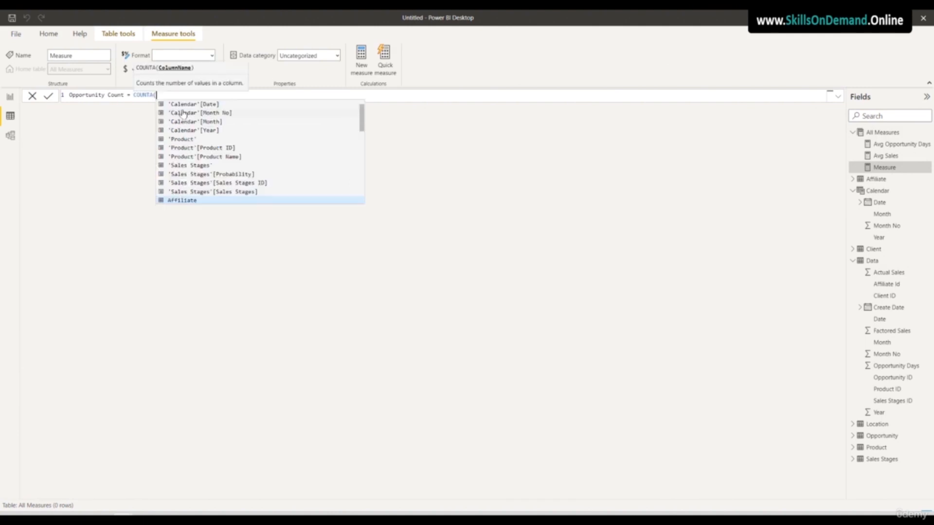
{"action": "type", "text": "Data"}
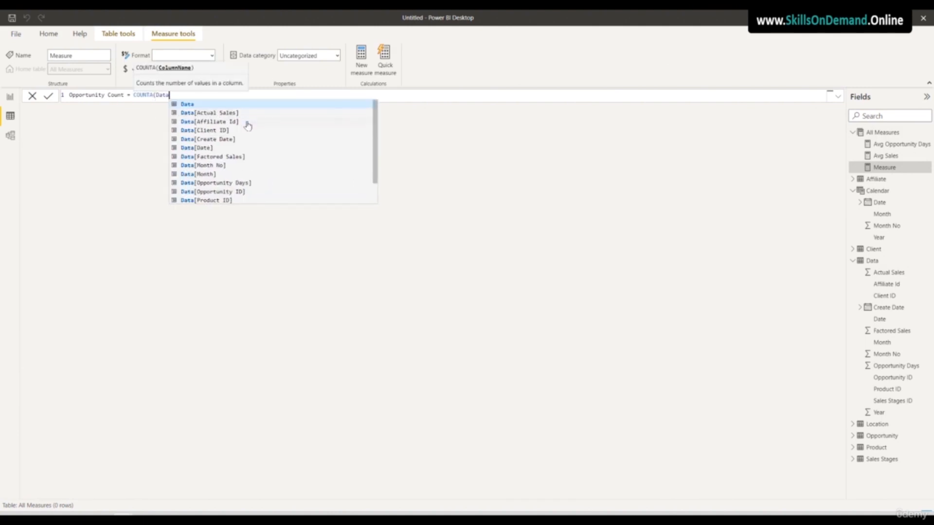
{"action": "double_click", "coordinate": [236, 191]}
{"action": "type", "text": ")"}
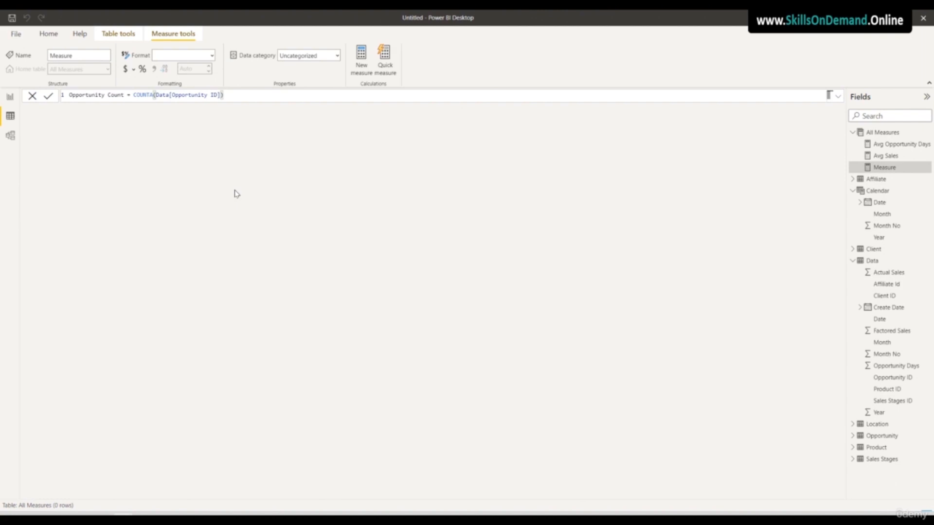
{"action": "key", "text": "Return"}
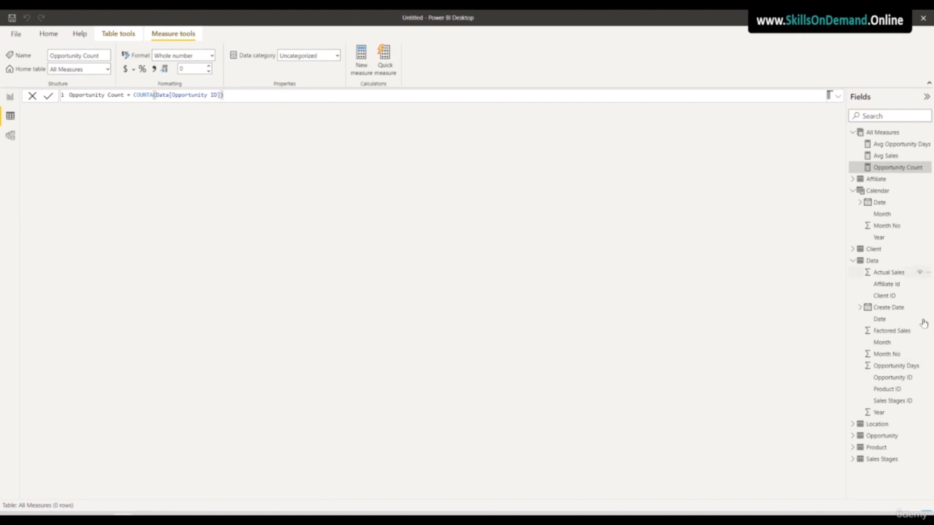
- Check the Data table's Actual Sales column and add a measure to All Measures: Total Sales = SUM(Data[Actual Sales])
{"action": "left_click", "coordinate": [877, 261]}
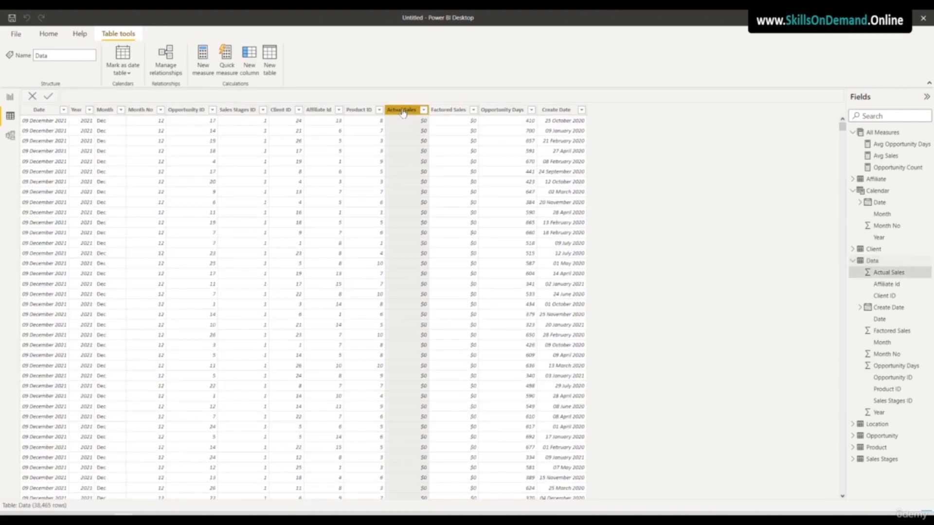
{"action": "left_click", "coordinate": [408, 109]}
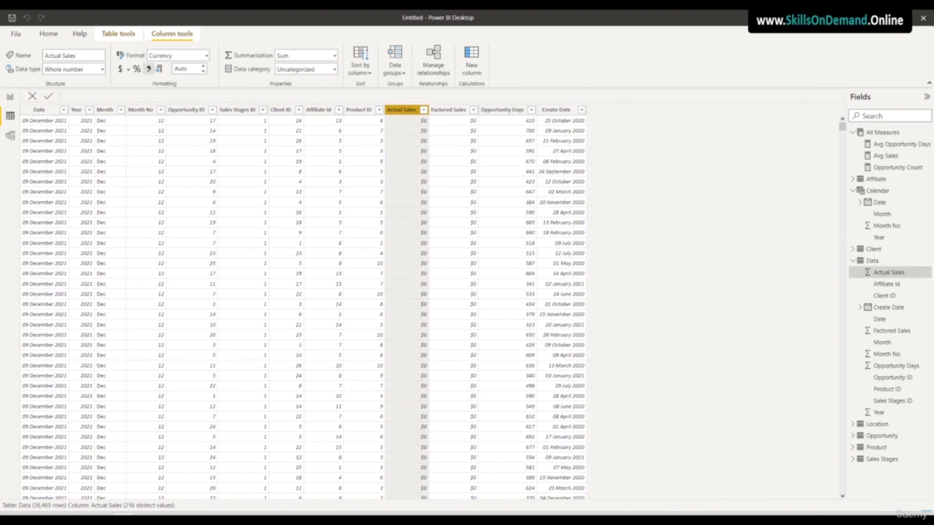
{"action": "left_click", "coordinate": [888, 136]}
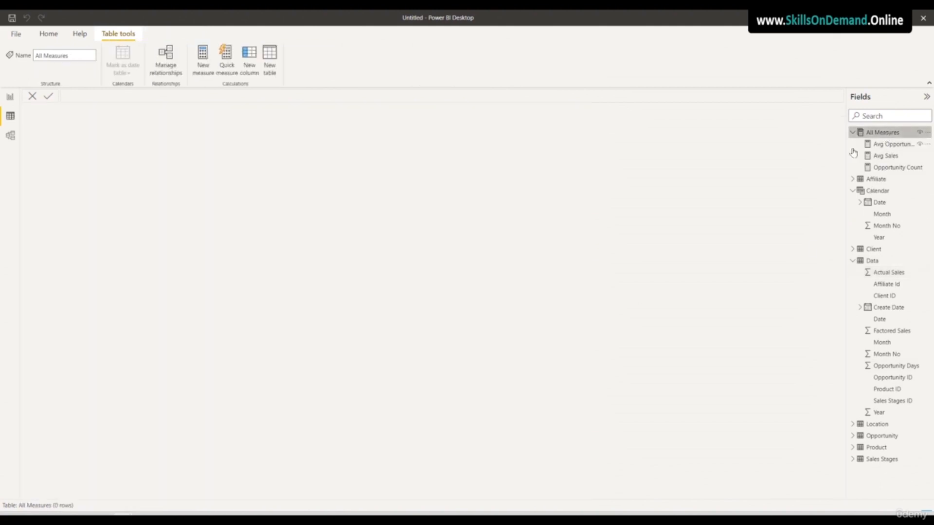
{"action": "right_click", "coordinate": [886, 133]}
{"action": "left_click", "coordinate": [827, 140]}
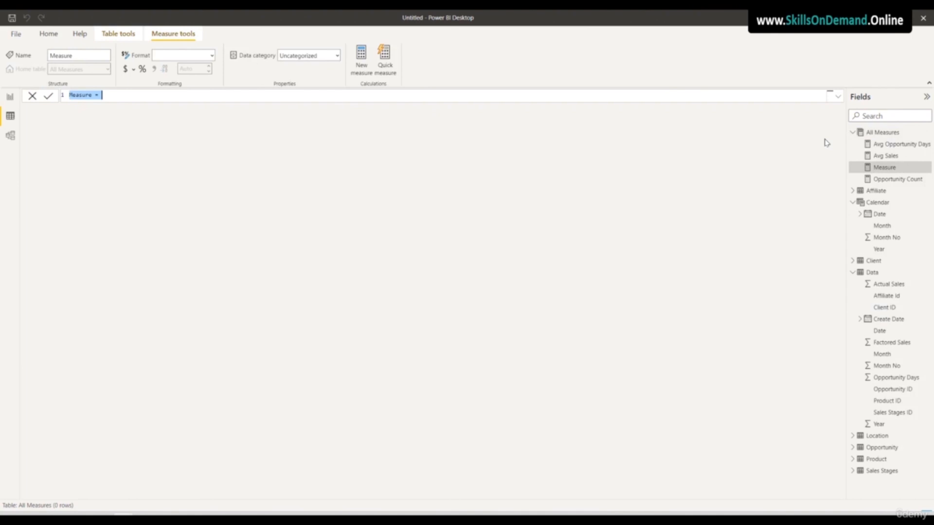
{"action": "type", "text": "Total Sales = SUM"}
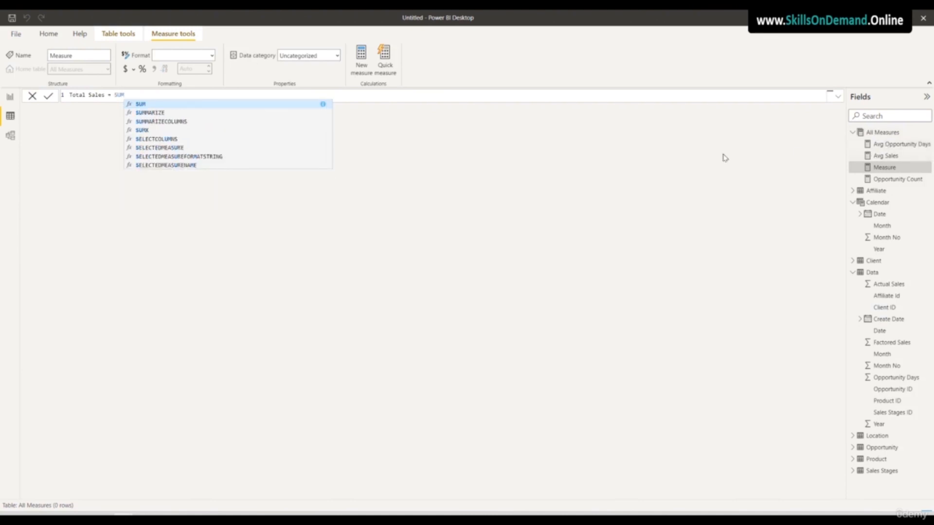
{"action": "left_click", "coordinate": [149, 103]}
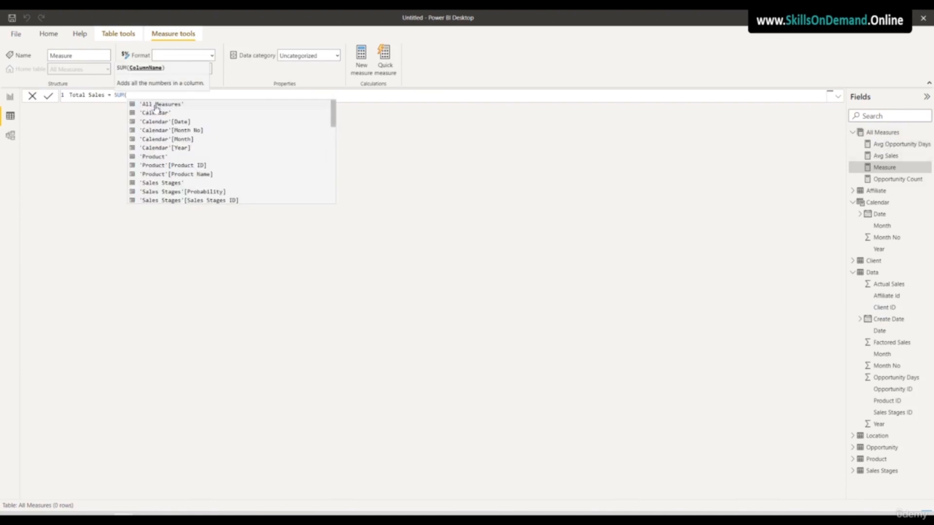
{"action": "type", "text": "Data"}
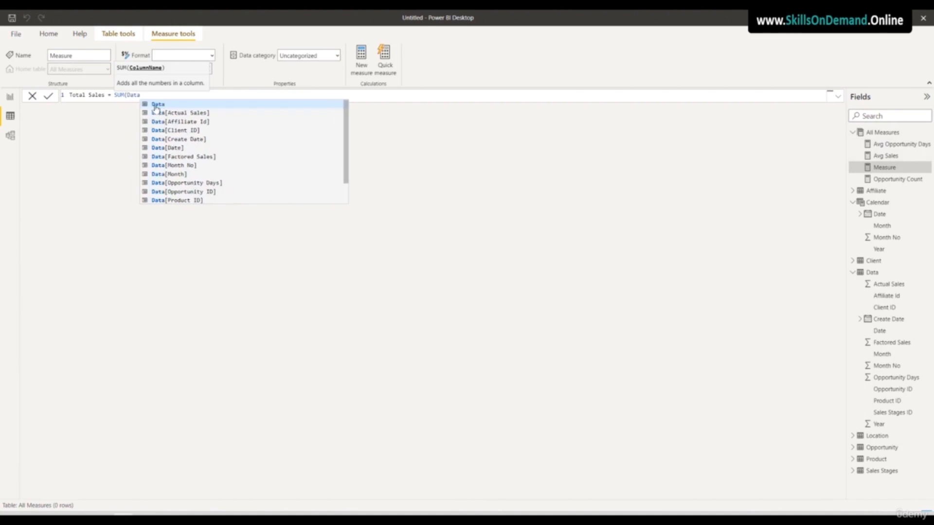
{"action": "left_click", "coordinate": [183, 113]}
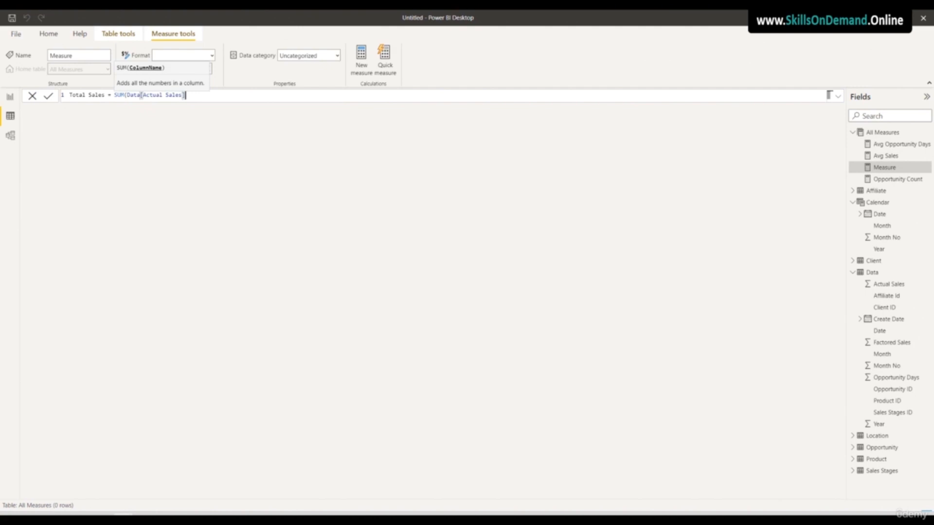
{"action": "type", "text": ")"}
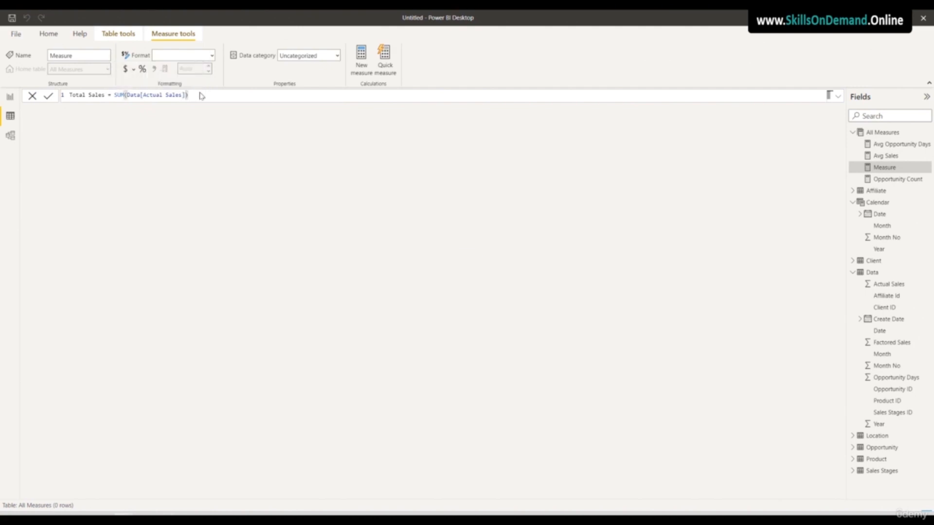
{"action": "key", "text": "Return"}
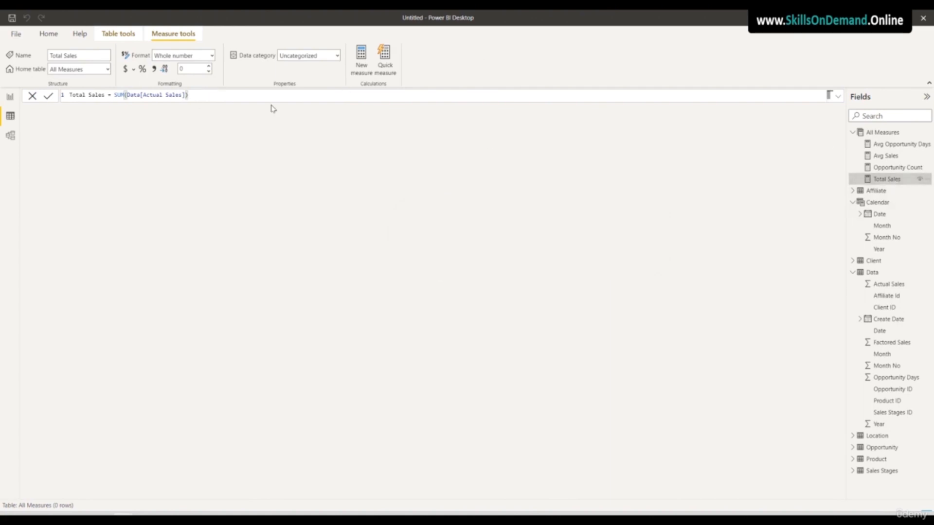
- Format the Total Sales measure as currency with 2 decimal places
{"action": "left_click", "coordinate": [125, 70]}
{"action": "left_click", "coordinate": [200, 68]}
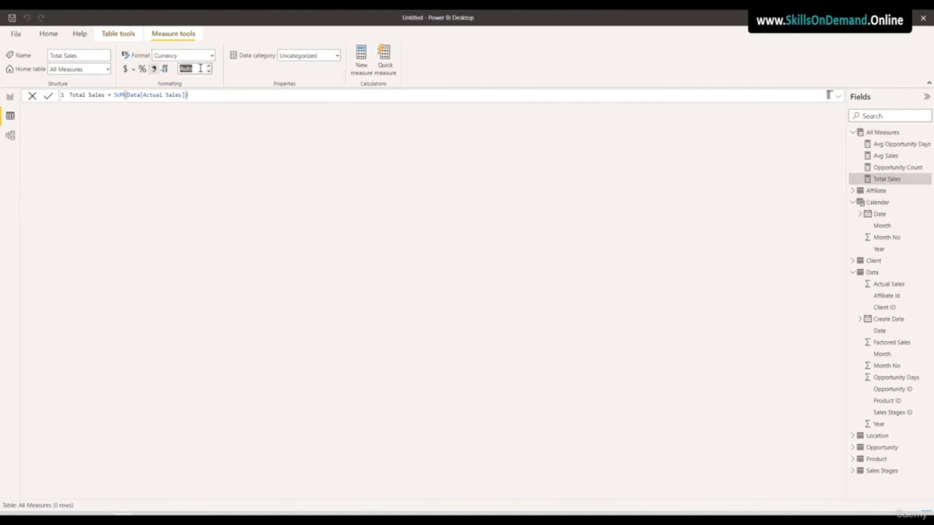
{"action": "type", "text": "2"}
{"action": "key", "text": "Return"}
- Check the Data table's Factored Sales column and add a measure to All Measures: Total Factored Sales = SUM(Data[Factored Sales])
{"action": "left_click", "coordinate": [872, 273]}
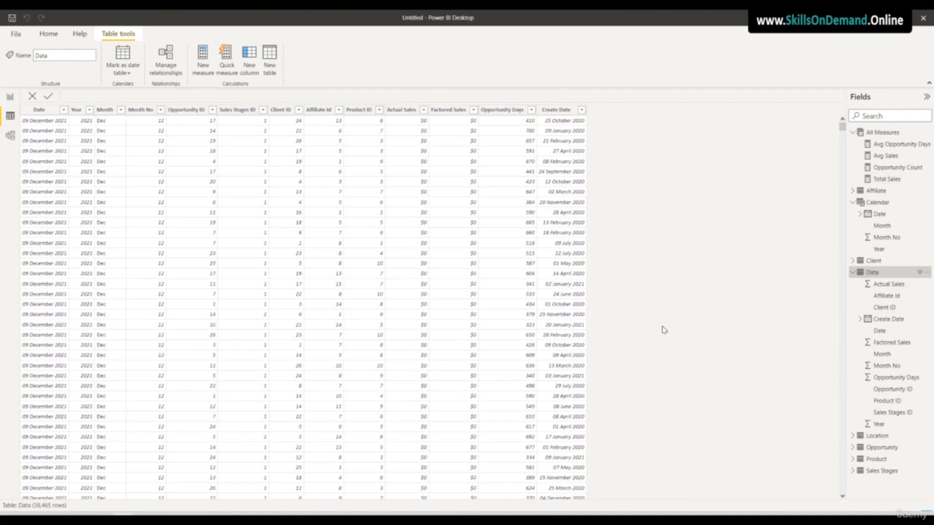
{"action": "left_click", "coordinate": [448, 111]}
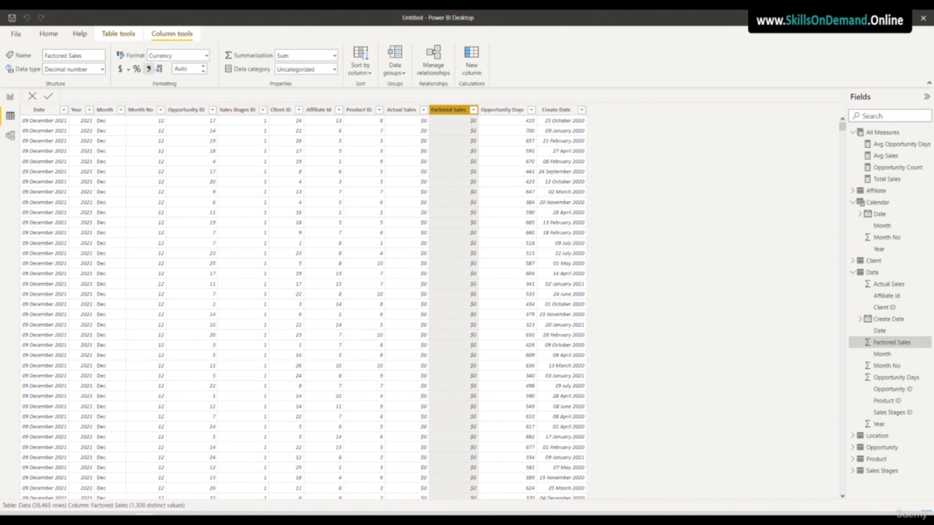
{"action": "left_click", "coordinate": [880, 133]}
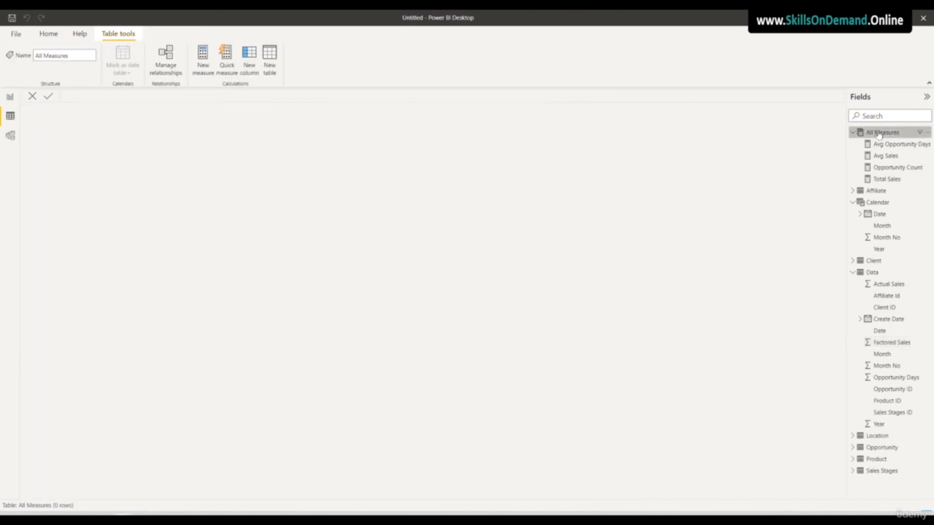
{"action": "right_click", "coordinate": [878, 133]}
{"action": "left_click", "coordinate": [809, 136]}
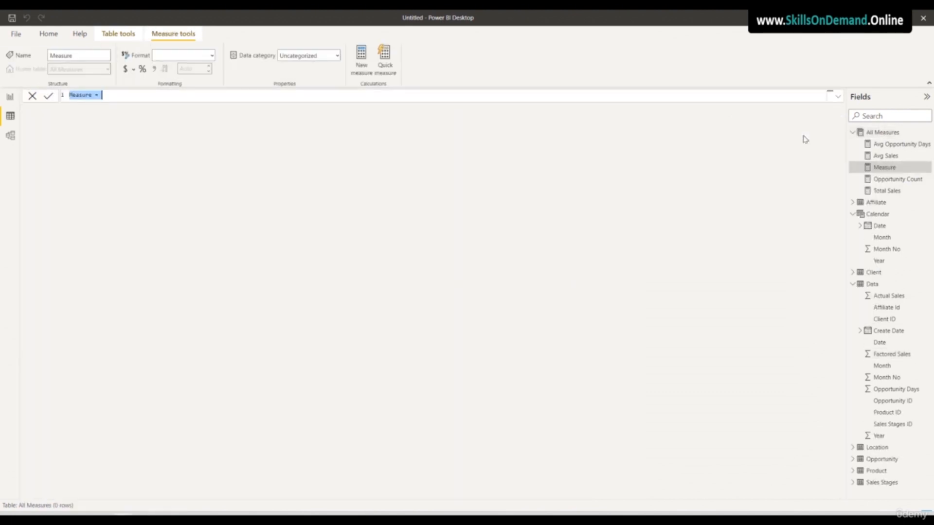
{"action": "type", "text": "Total Factored Sales"}
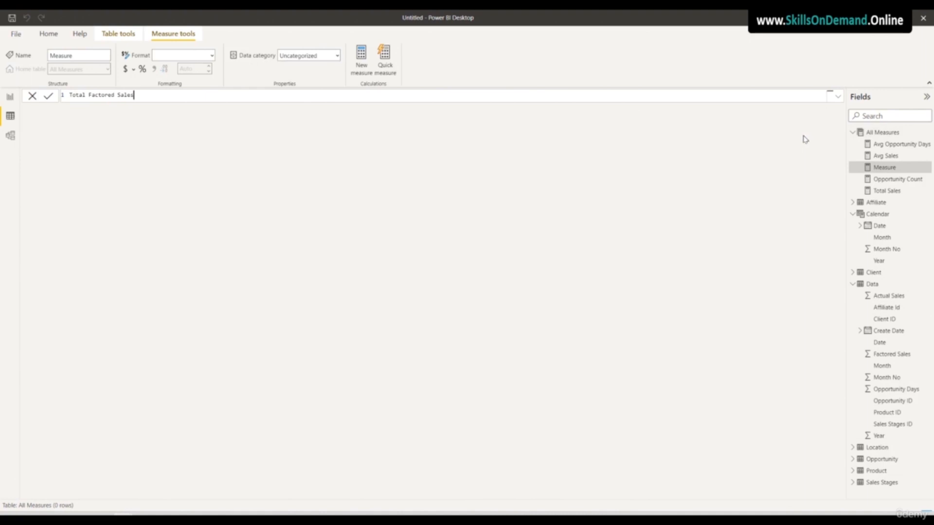
{"action": "type", "text": " = SUM"}
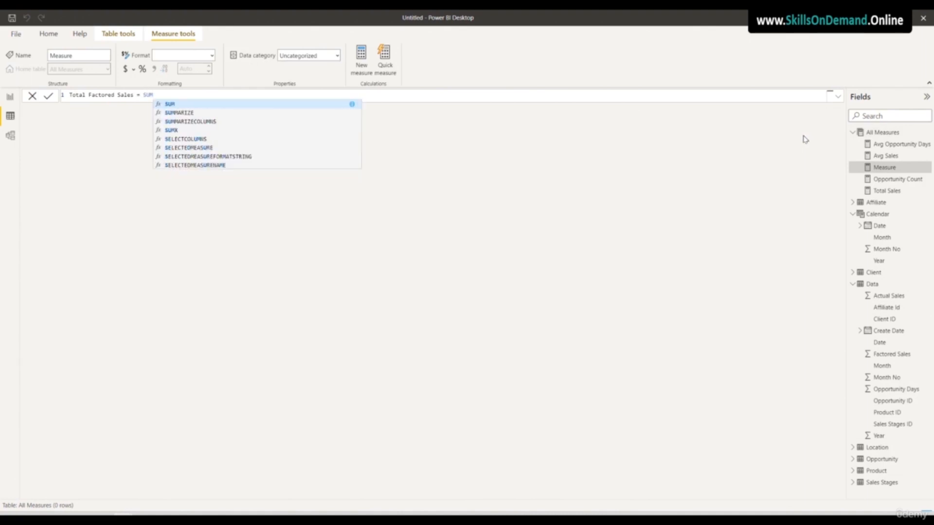
{"action": "left_click", "coordinate": [170, 105]}
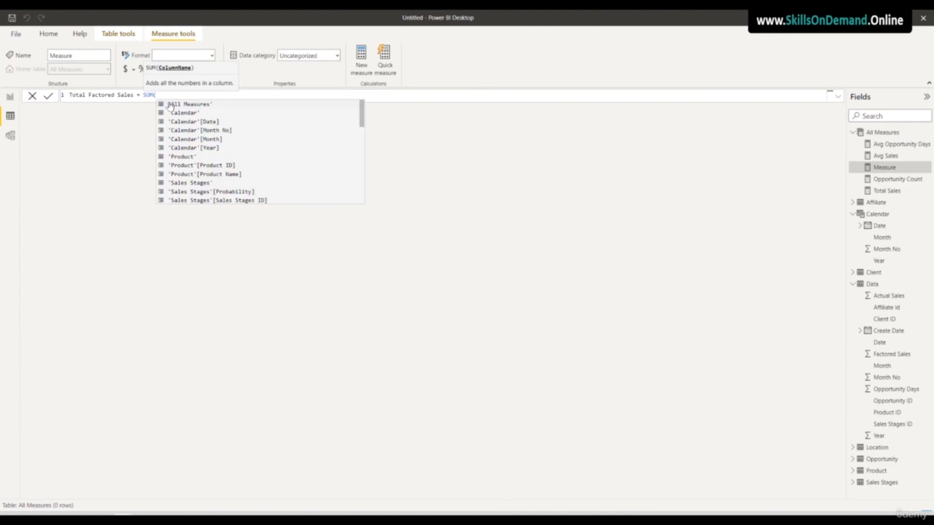
{"action": "type", "text": "Data"}
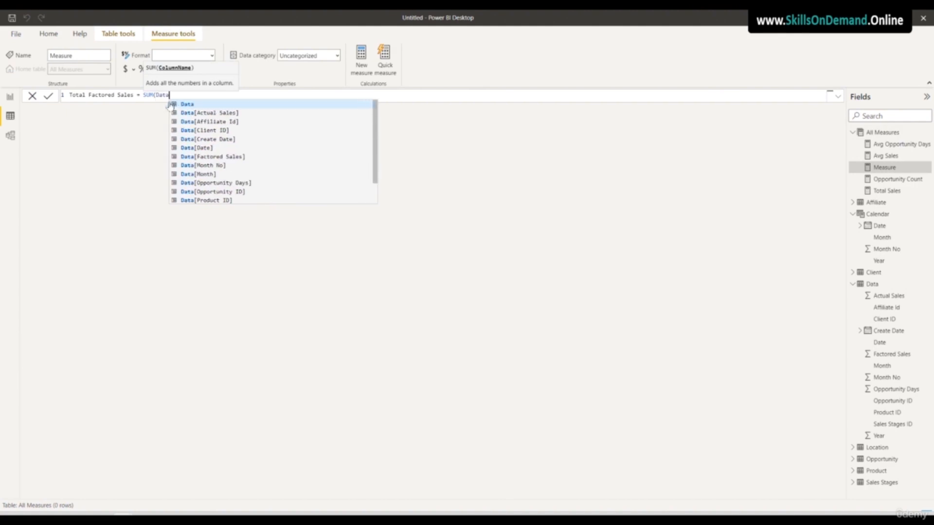
{"action": "left_click", "coordinate": [222, 156]}
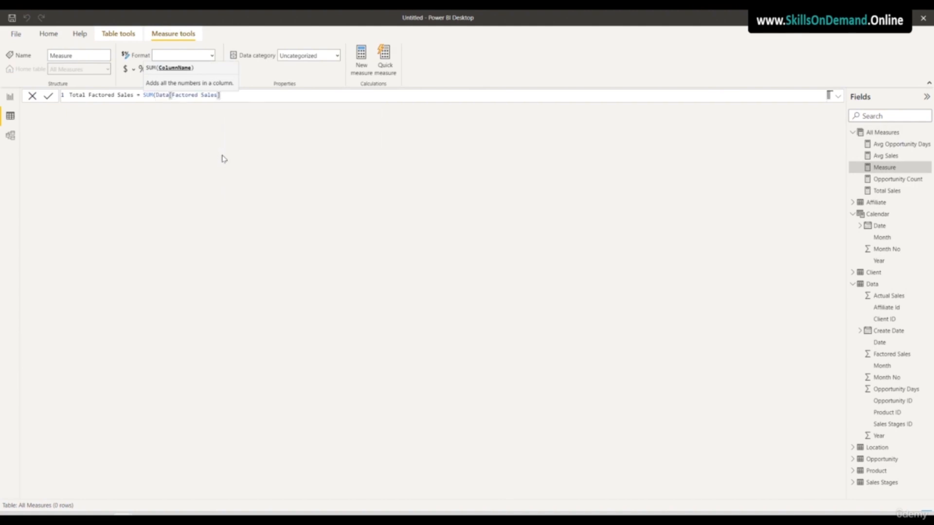
{"action": "type", "text": ")"}
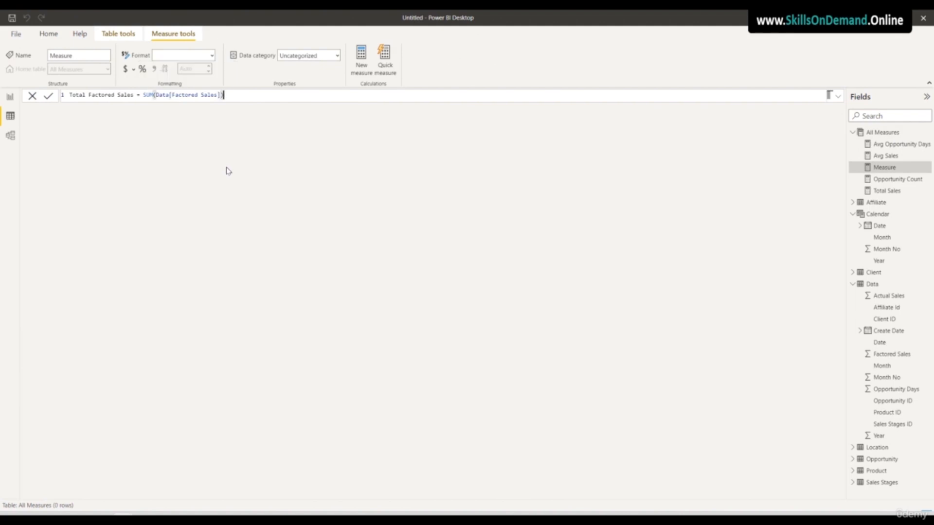
{"action": "key", "text": "Return"}
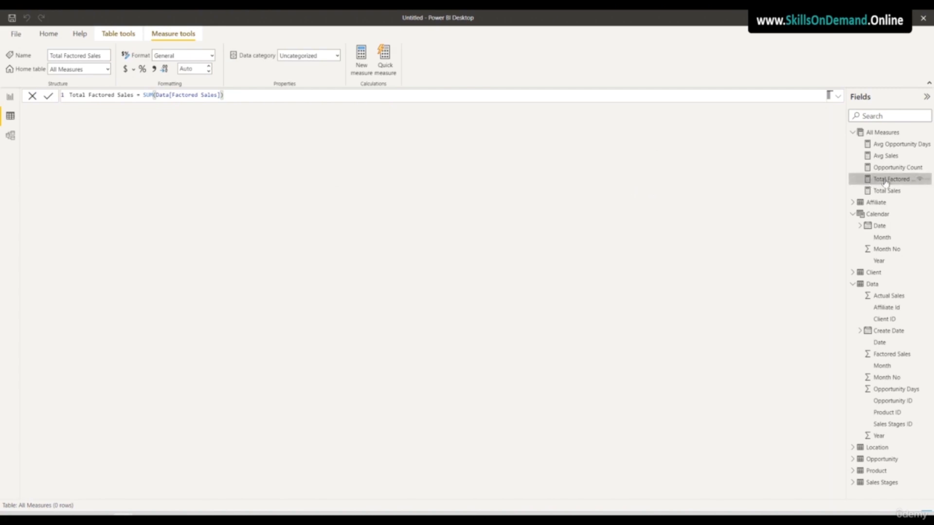
- Format the Total Factored Sales measure as currency with 2 decimal places
{"action": "left_click", "coordinate": [126, 69]}
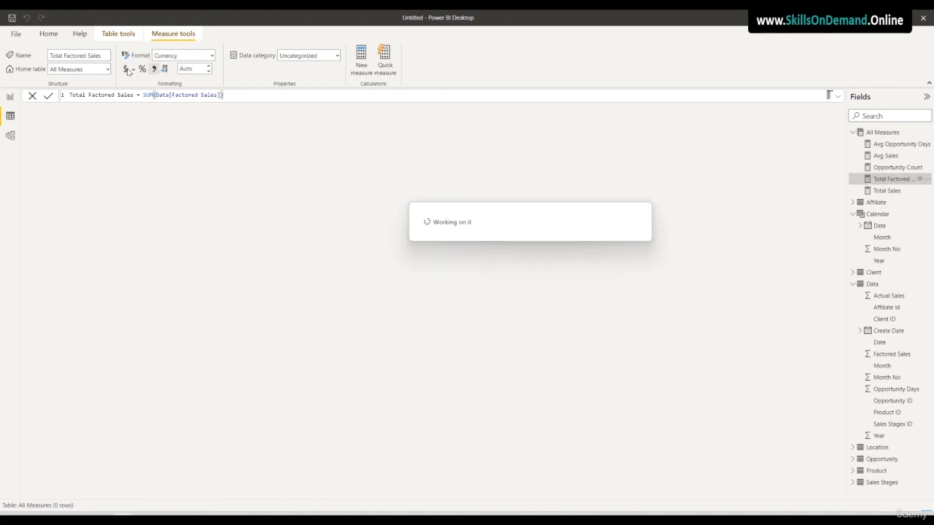
{"action": "double_click", "coordinate": [193, 69]}
{"action": "type", "text": "2"}
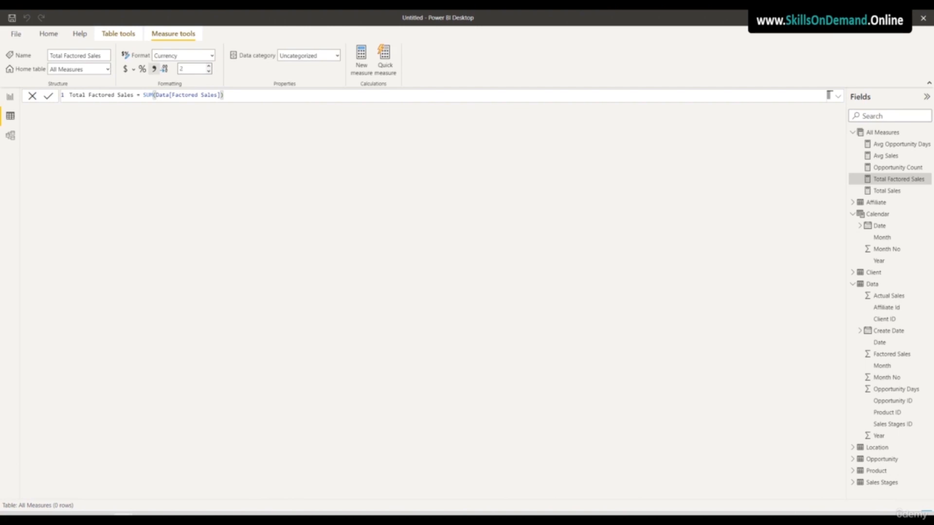
- Add a measure to All Measures: Sales Diff = (DIVIDE([Total Sales], [Total Factored Sales])-1)
{"action": "right_click", "coordinate": [878, 135]}
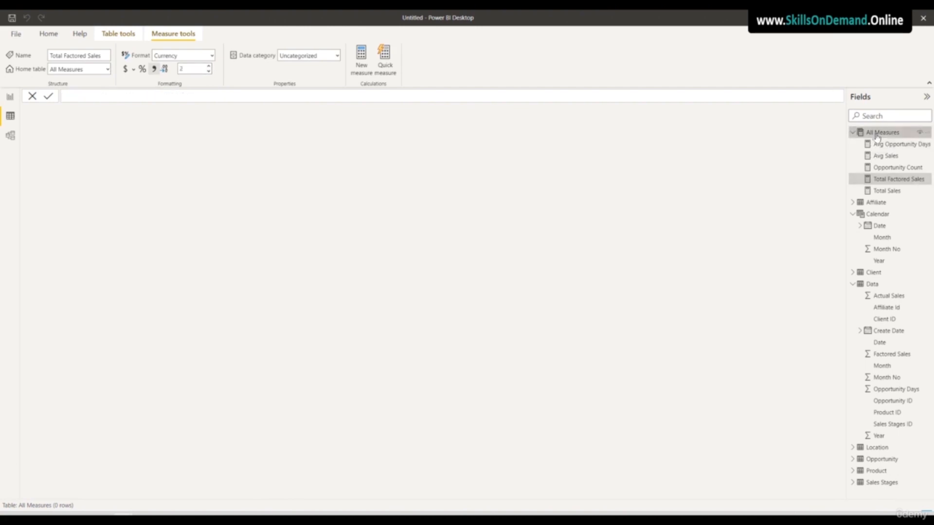
{"action": "left_click", "coordinate": [808, 140]}
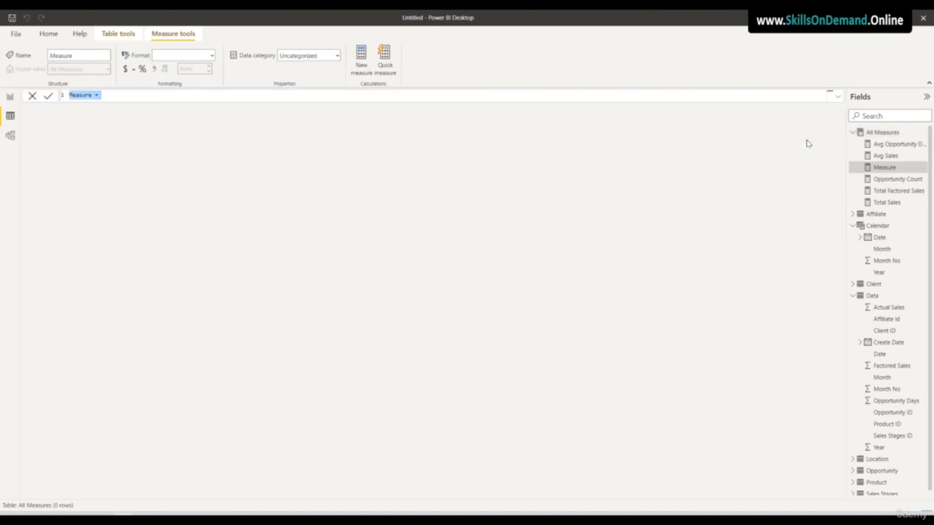
{"action": "type", "text": "Sales Diff = (Div"}
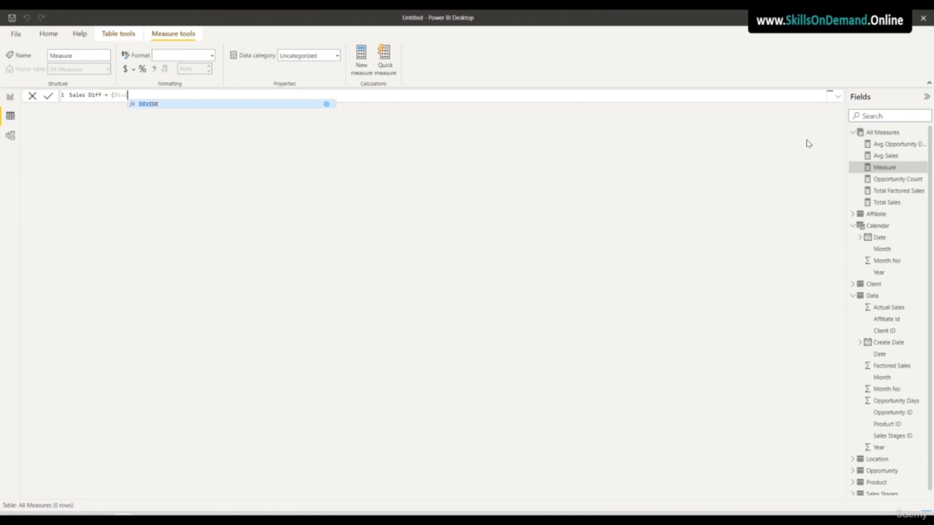
{"action": "left_click", "coordinate": [140, 104]}
{"action": "type", "text": "["}
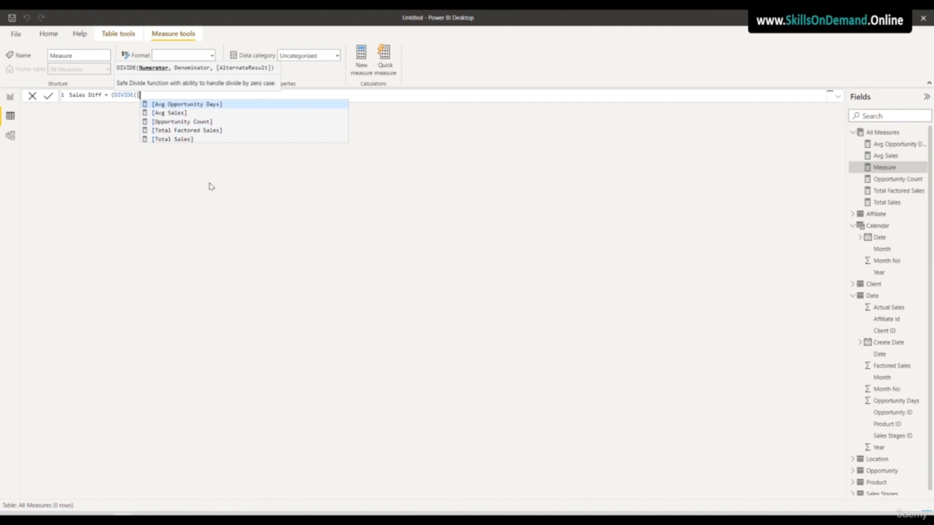
{"action": "left_click", "coordinate": [181, 140]}
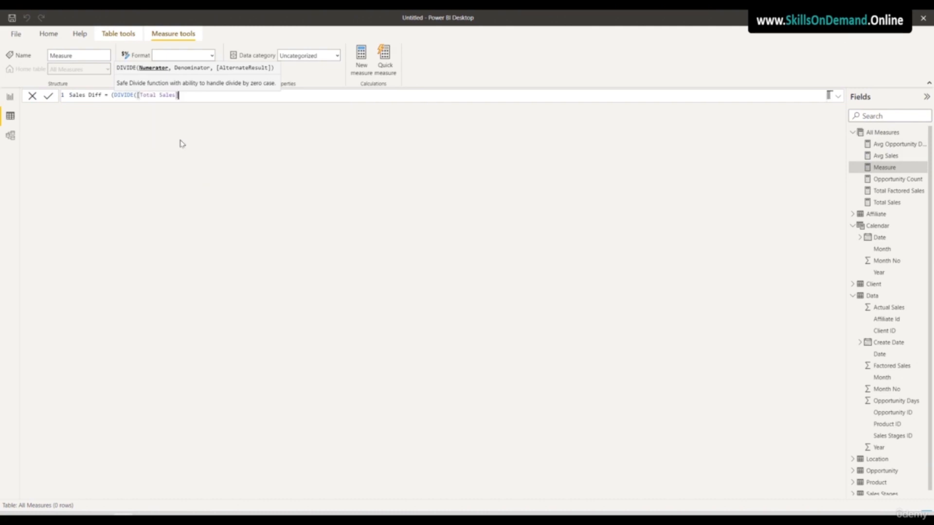
{"action": "type", "text": ", total"}
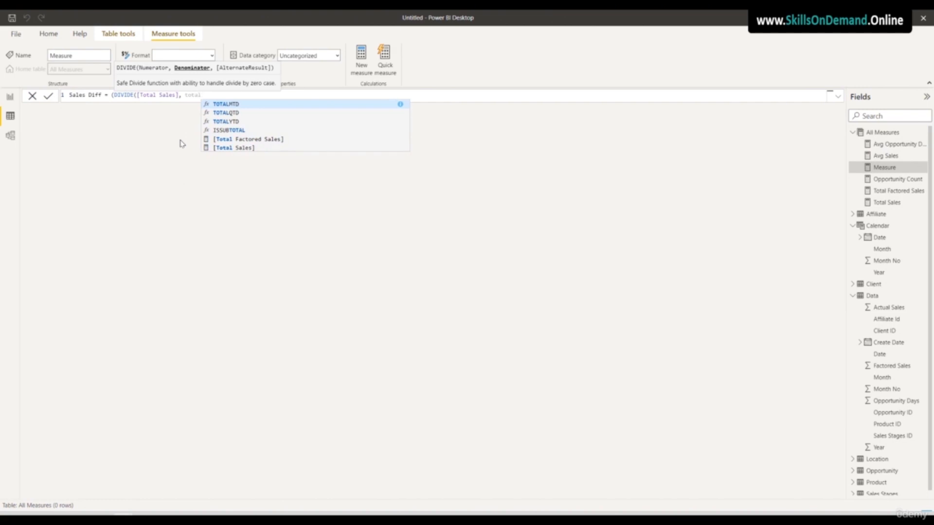
{"action": "left_click", "coordinate": [270, 139]}
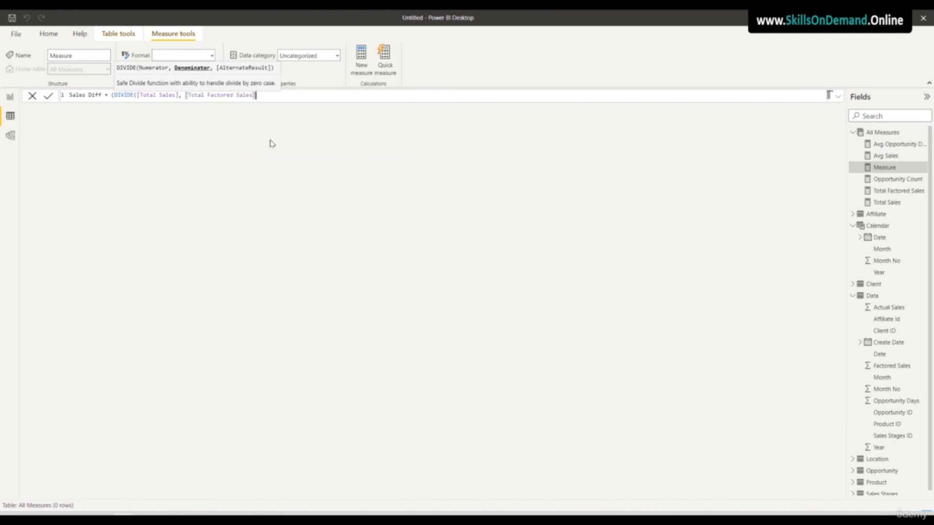
{"action": "type", "text": ")-1)"}
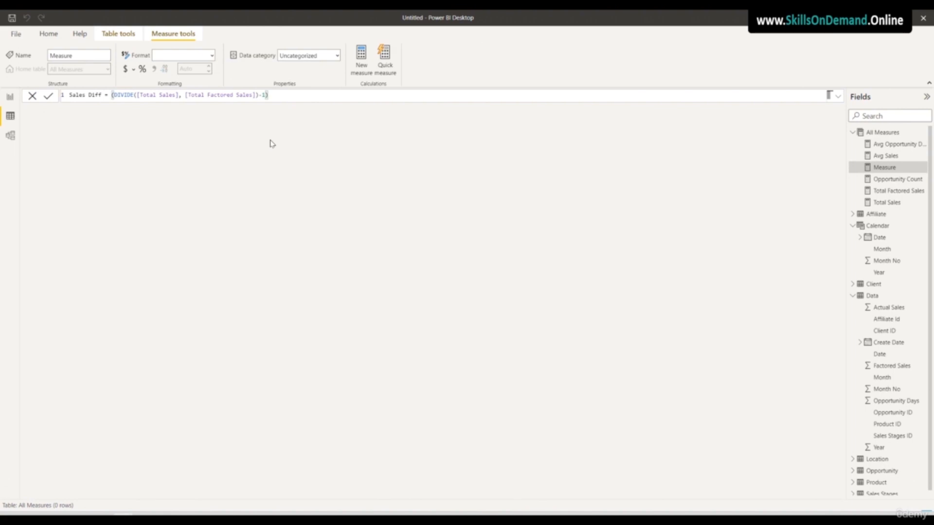
{"action": "key", "text": "Return"}
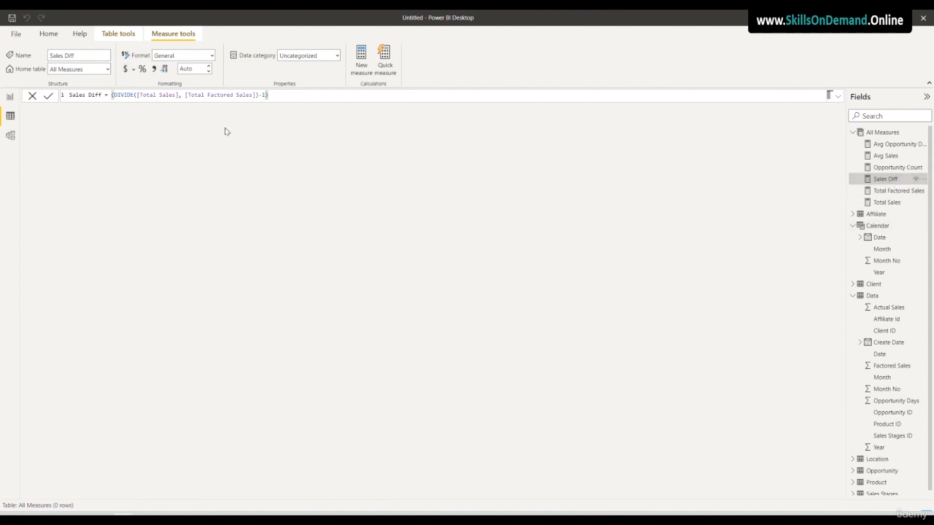
- Set the Sales Diff measure's format to 2 decimal places
{"action": "left_click", "coordinate": [202, 71]}
{"action": "left_click", "coordinate": [202, 71]}
{"action": "key", "text": "BackSpace"}
{"action": "key", "text": "BackSpace"}
{"action": "key", "text": "BackSpace"}
{"action": "key", "text": "BackSpace"}
{"action": "type", "text": "2"}
{"action": "left_click", "coordinate": [882, 134]}
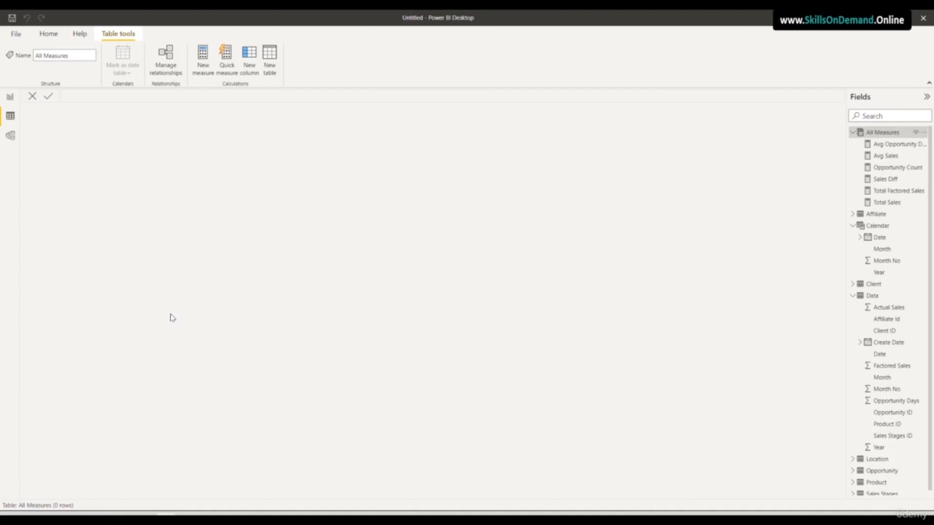
- Switch to the report view and rename Page 1 as "Sales Opportunities Analysis"
{"action": "left_click", "coordinate": [9, 100]}
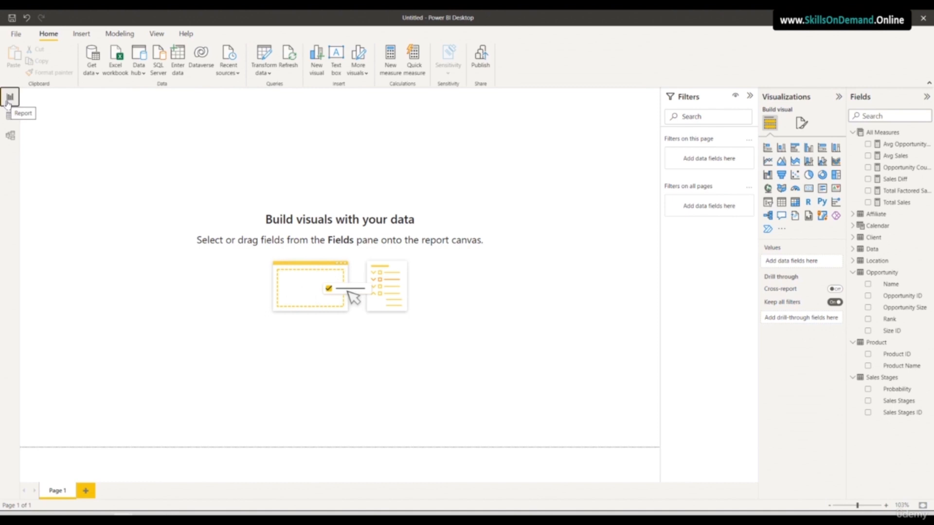
{"action": "double_click", "coordinate": [57, 491]}
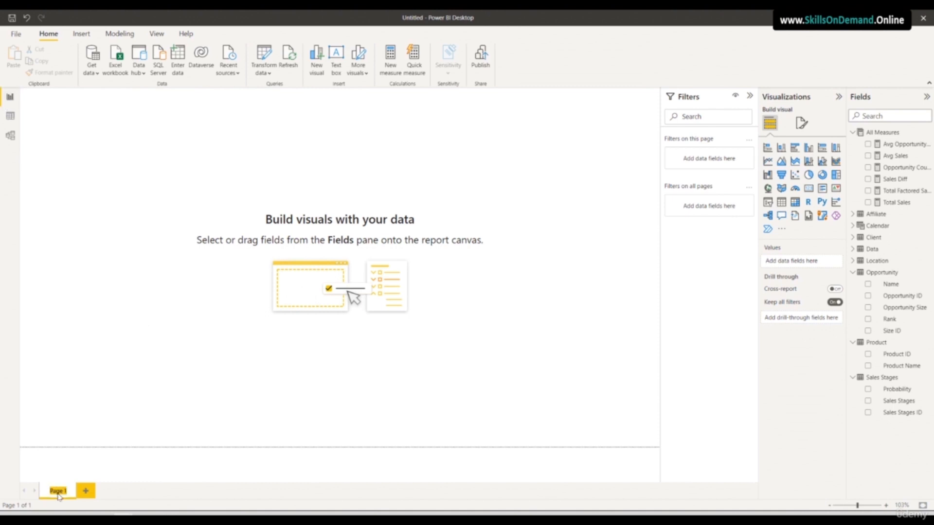
{"action": "type", "text": "Sales"}
{"action": "type", "text": " Opportun"}
{"action": "type", "text": "ities Anal"}
{"action": "type", "text": "ysis"}
{"action": "left_click", "coordinate": [123, 417]}
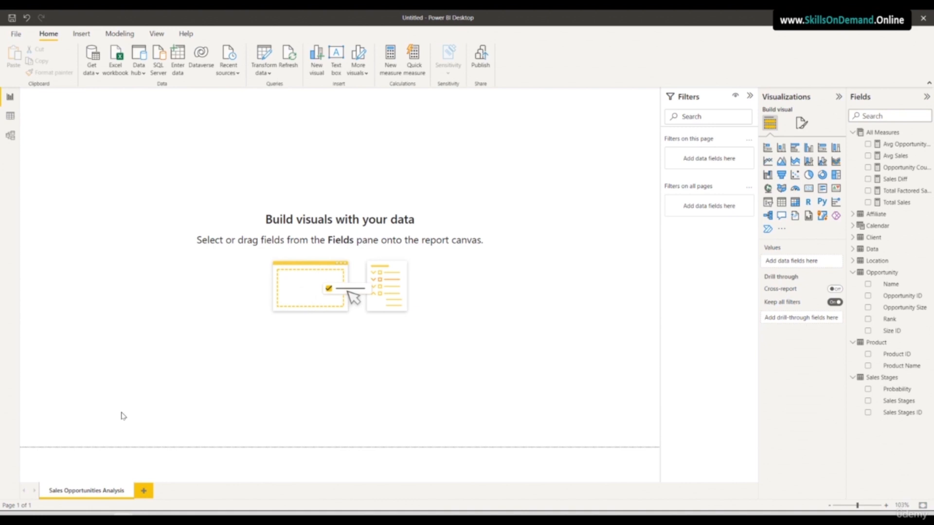
- Insert a text box reading "Sales Opportunities Analysis" on the report page and set its text to font size 20
{"action": "left_click", "coordinate": [92, 35]}
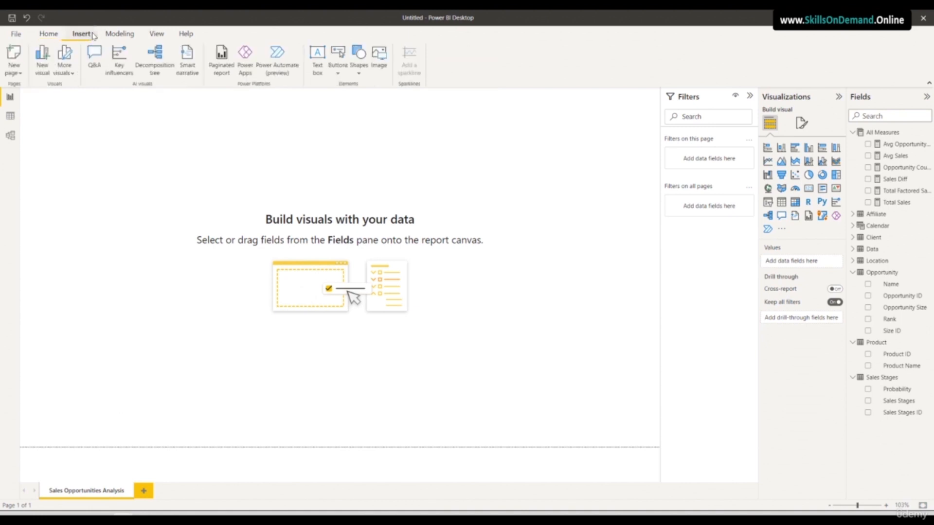
{"action": "left_click", "coordinate": [318, 60]}
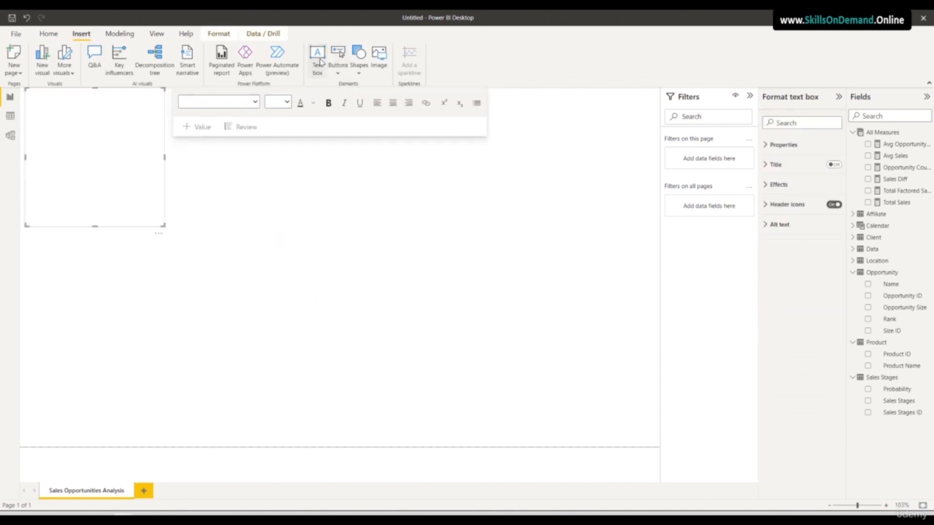
{"action": "left_click", "coordinate": [85, 152]}
{"action": "type", "text": "Sales Opportunities Analysis"}
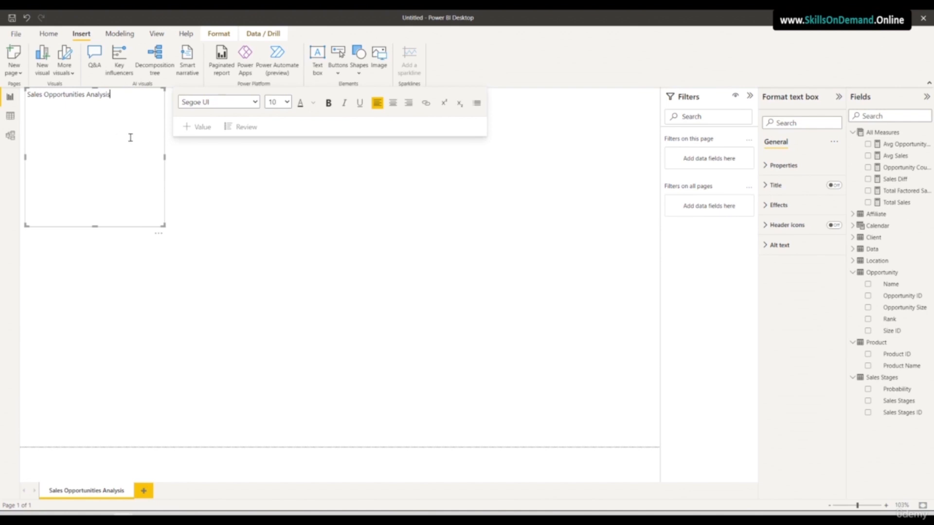
{"action": "left_click_drag", "start_coordinate": [132, 104], "coordinate": [25, 97]}
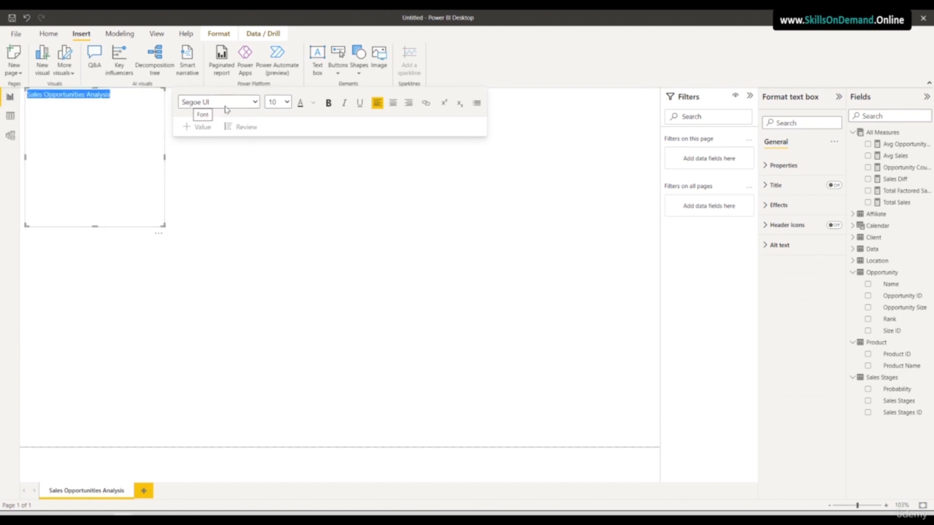
{"action": "left_click", "coordinate": [285, 102]}
{"action": "left_click", "coordinate": [276, 203]}
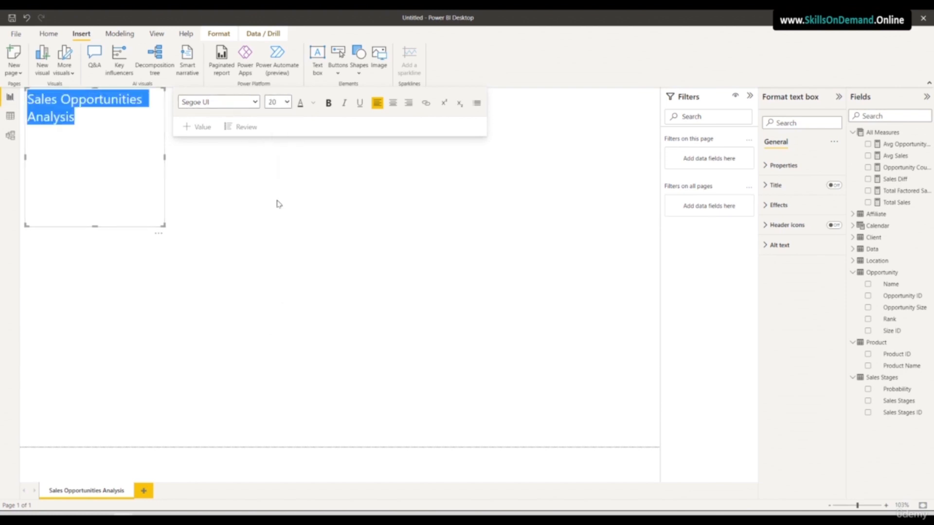
- Resize the title text box to fit its text on one line and move it slightly down from the page's upper edge
{"action": "left_click_drag", "start_coordinate": [164, 155], "coordinate": [211, 157]}
{"action": "left_click_drag", "start_coordinate": [119, 225], "coordinate": [138, 113]}
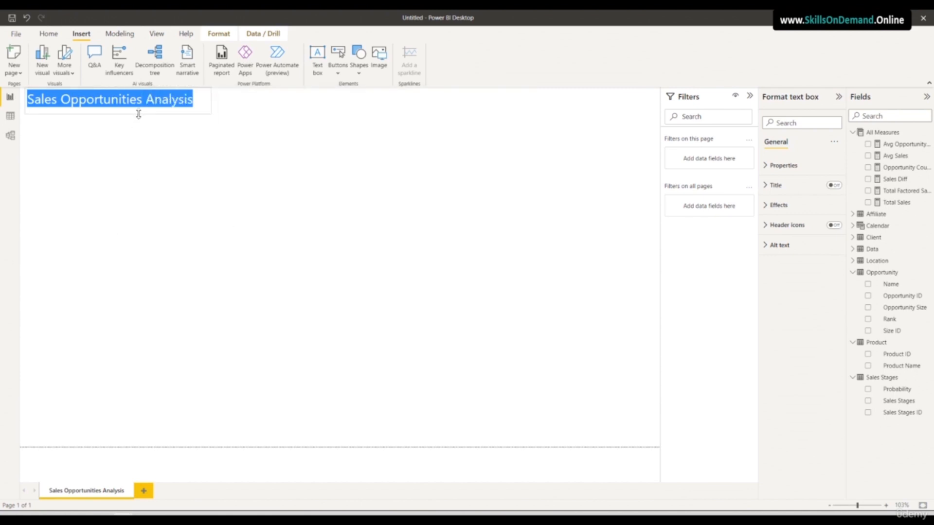
{"action": "left_click", "coordinate": [107, 122]}
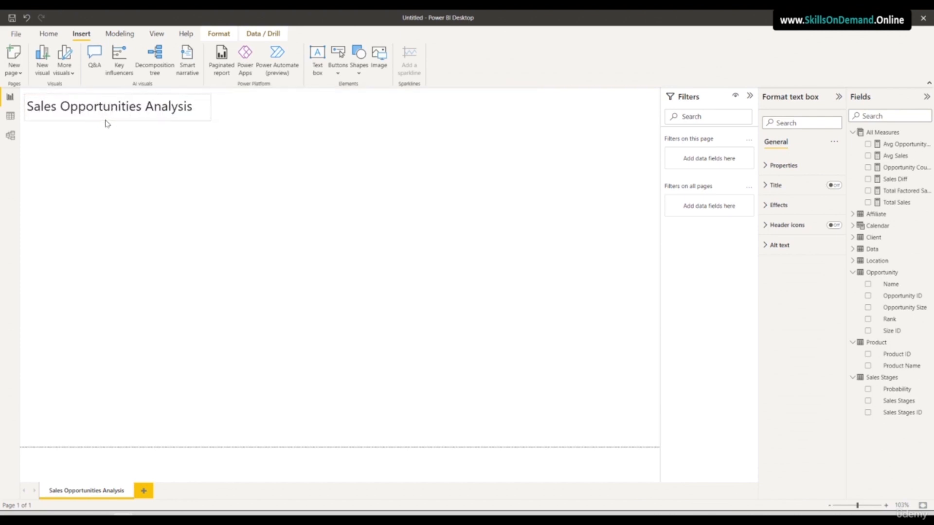
{"action": "left_click", "coordinate": [115, 118]}
{"action": "left_click", "coordinate": [99, 153]}
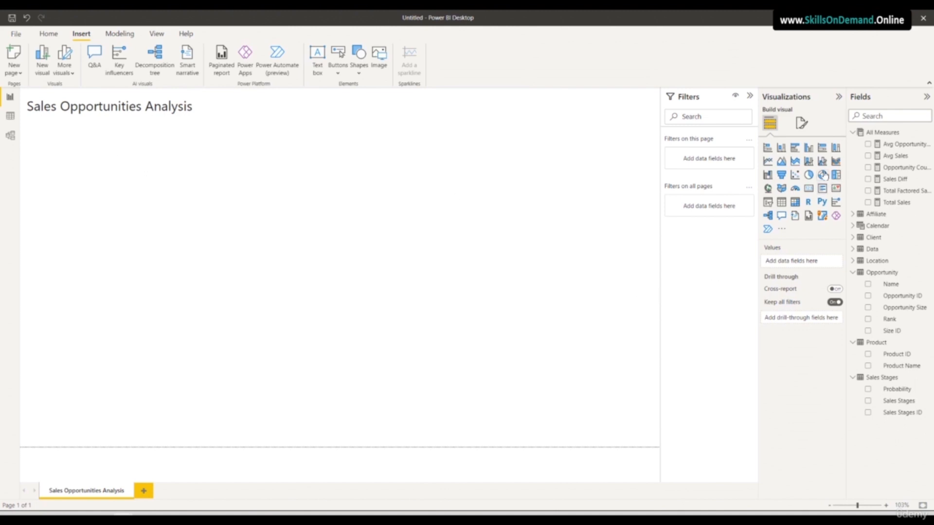
- Insert a card showing the Opportunity Count measure and set its category label font to DIN
{"action": "left_click", "coordinate": [809, 189]}
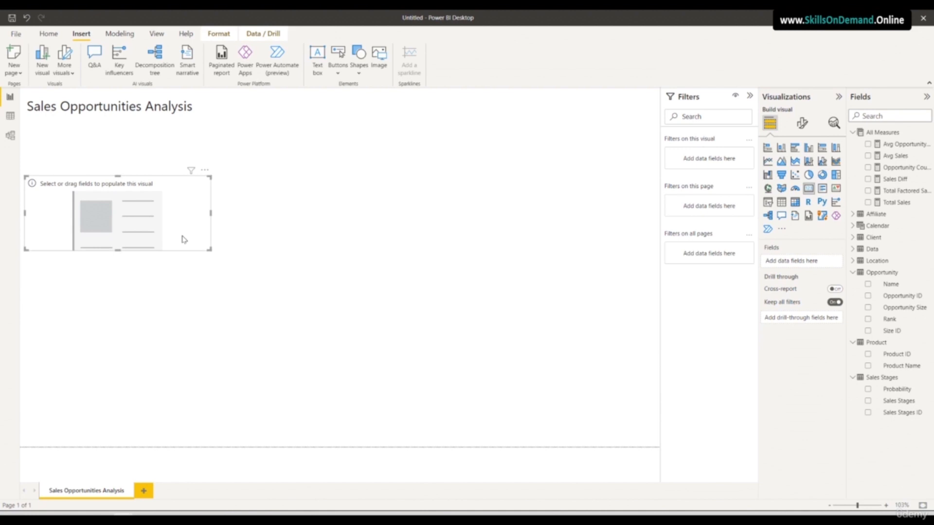
{"action": "left_click_drag", "start_coordinate": [918, 168], "coordinate": [177, 228]}
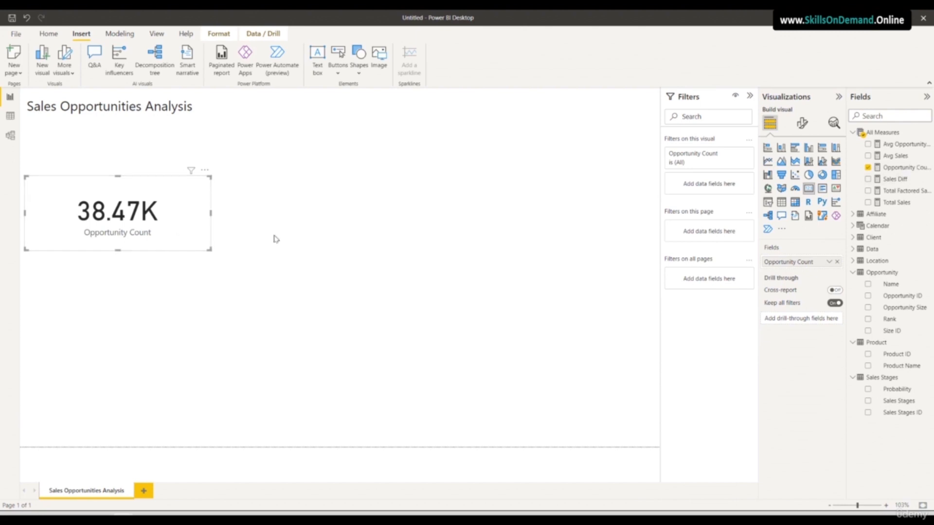
{"action": "left_click", "coordinate": [800, 125]}
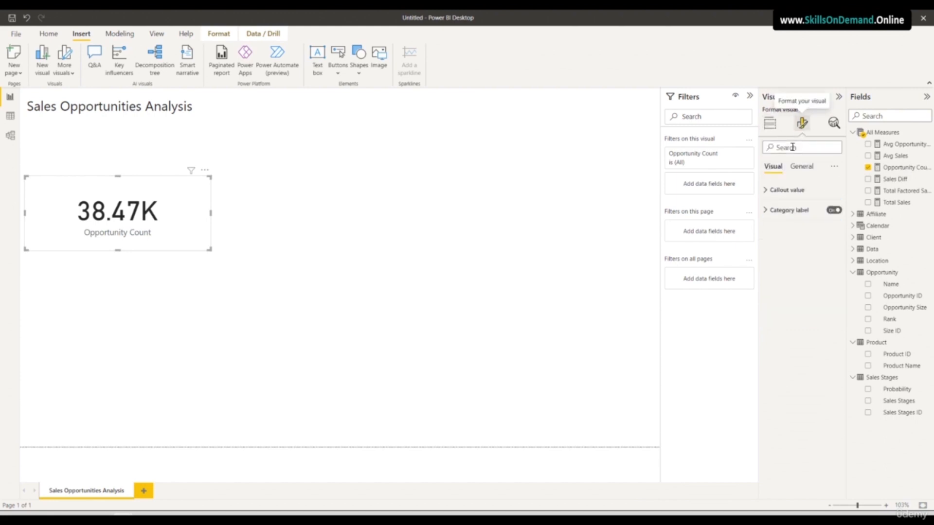
{"action": "left_click", "coordinate": [783, 191]}
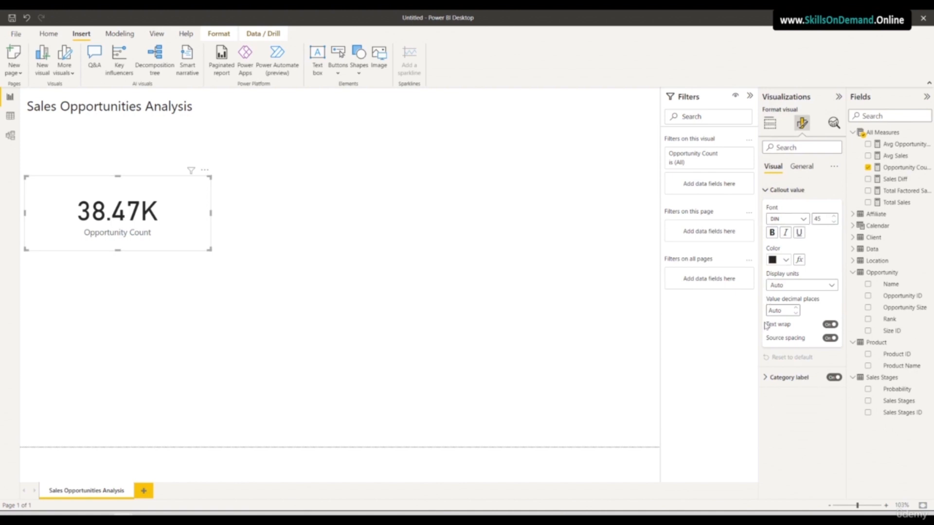
{"action": "left_click", "coordinate": [782, 378]}
{"action": "left_click", "coordinate": [792, 408]}
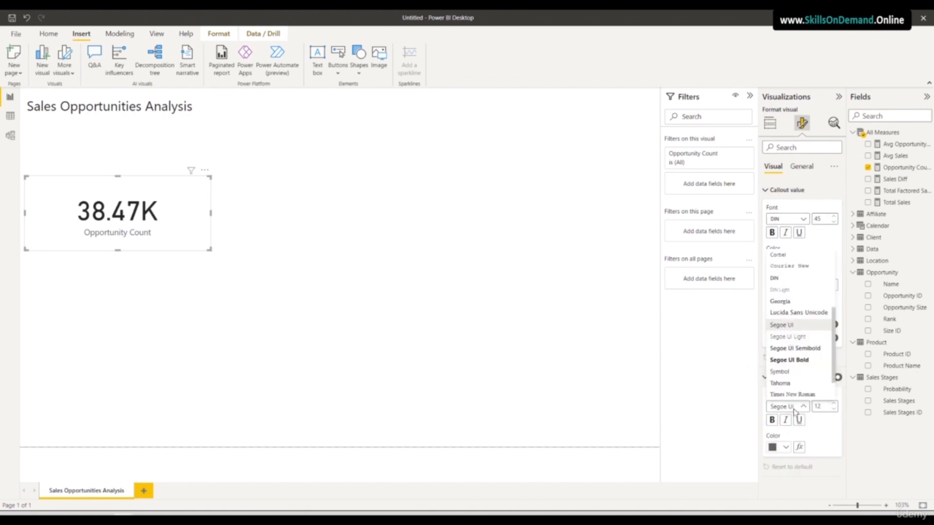
{"action": "left_click", "coordinate": [788, 282]}
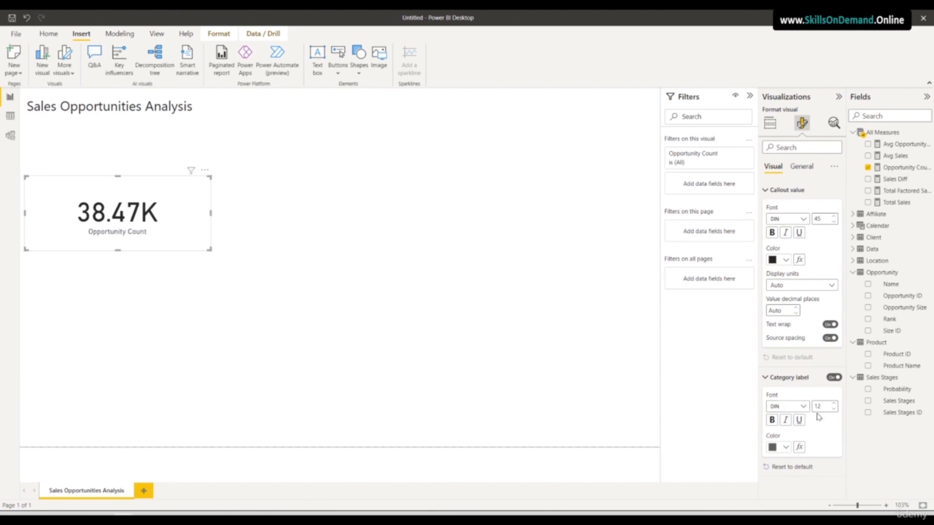
- Set the Opportunity Count card's callout value and category label colors to white
{"action": "left_click", "coordinate": [784, 261]}
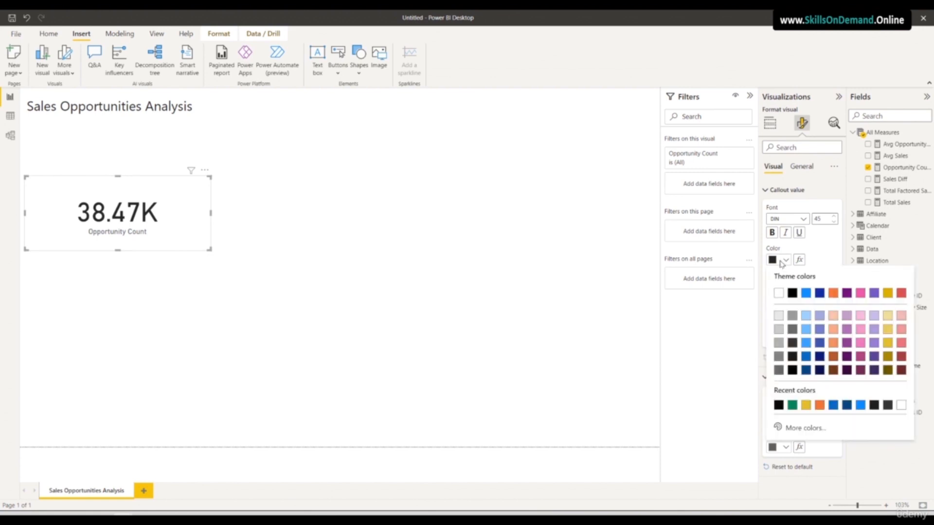
{"action": "left_click", "coordinate": [778, 294]}
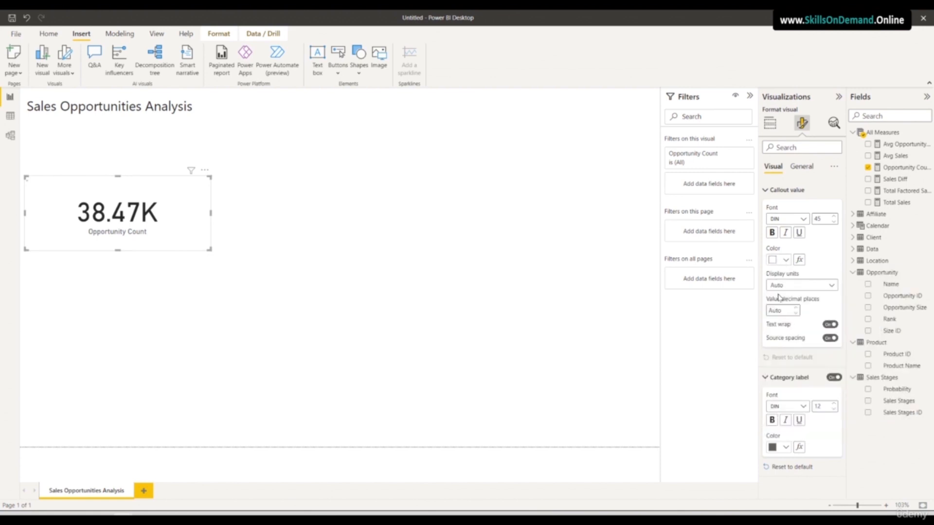
{"action": "left_click", "coordinate": [785, 448]}
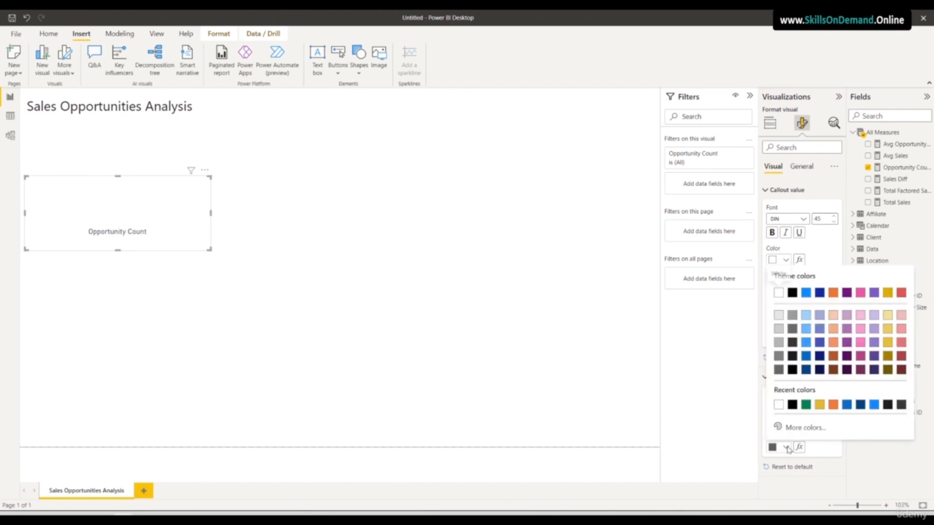
{"action": "left_click", "coordinate": [778, 293]}
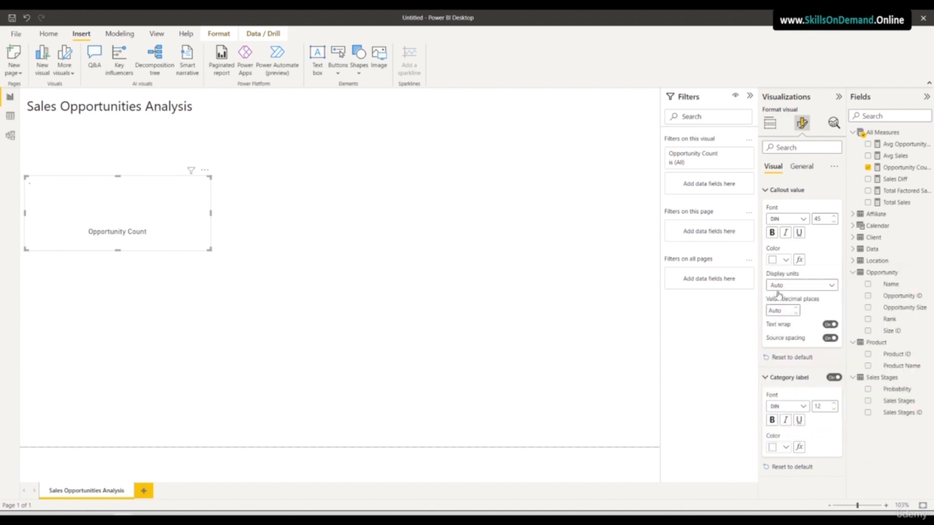
- Set the Opportunity Count card's background to the bright blue from the recent colors
{"action": "left_click", "coordinate": [812, 169]}
{"action": "left_click", "coordinate": [797, 234]}
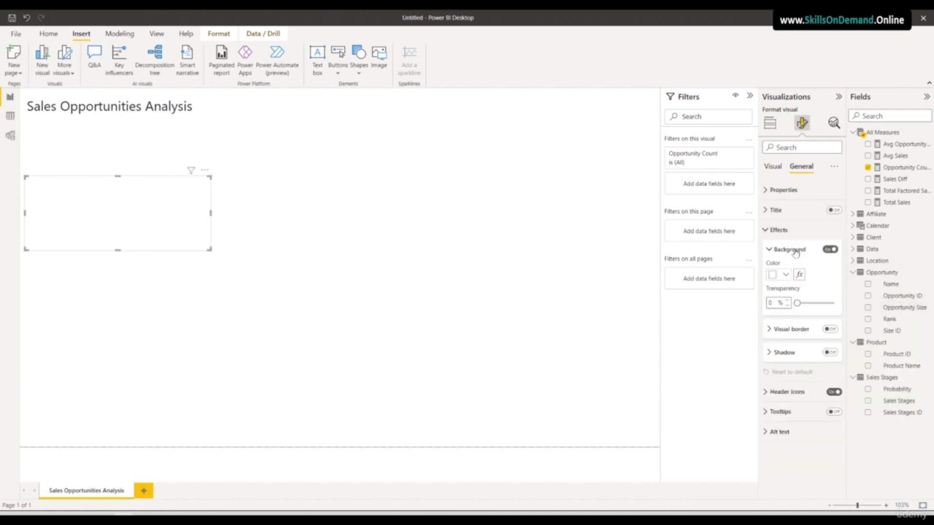
{"action": "left_click", "coordinate": [786, 275]}
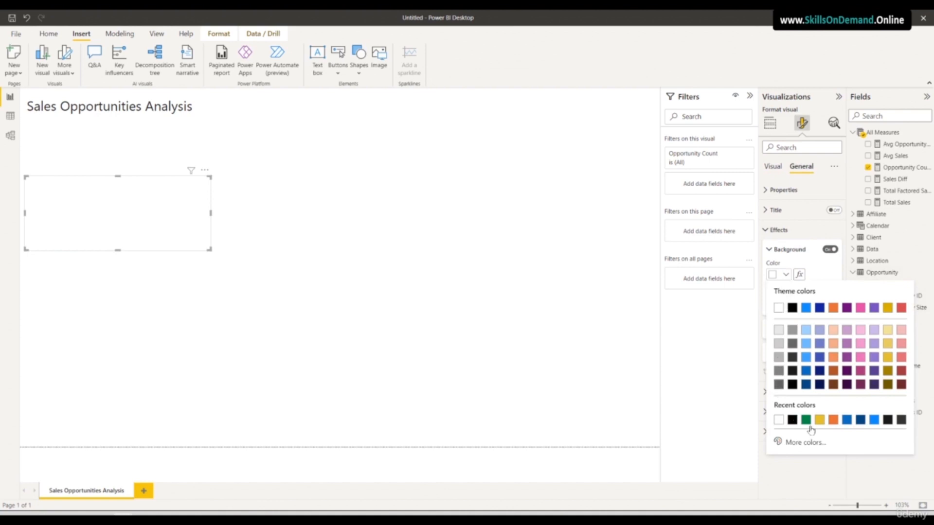
{"action": "left_click", "coordinate": [873, 420]}
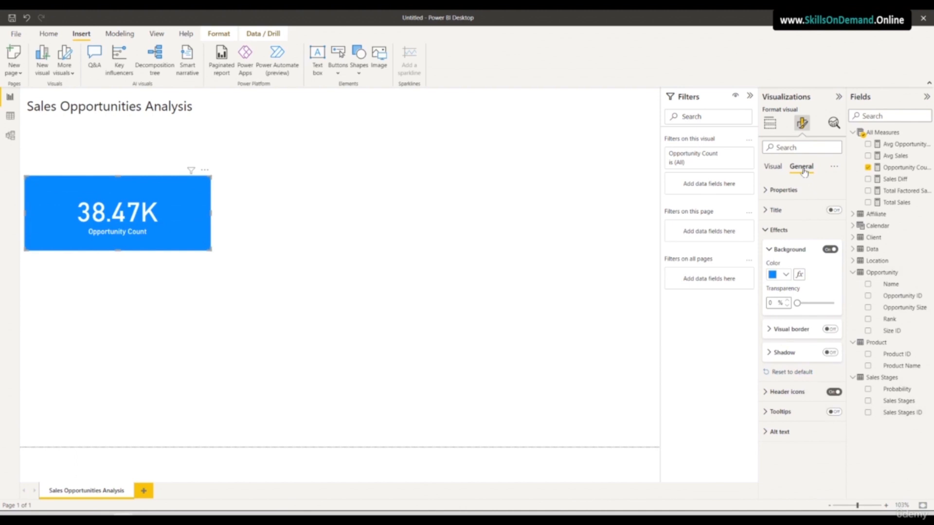
- Turn on the Opportunity Count card's visual border and set its color to black
{"action": "left_click", "coordinate": [798, 329]}
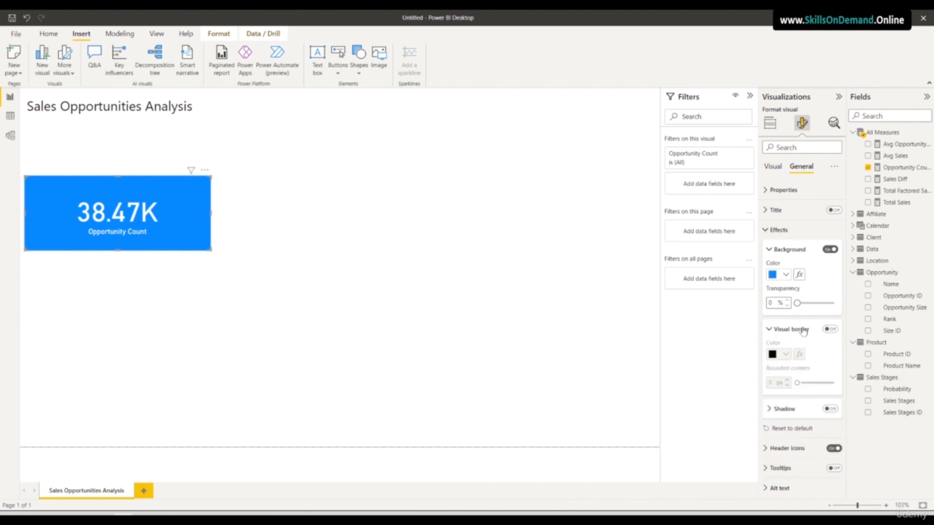
{"action": "left_click", "coordinate": [830, 329]}
{"action": "left_click", "coordinate": [785, 355]}
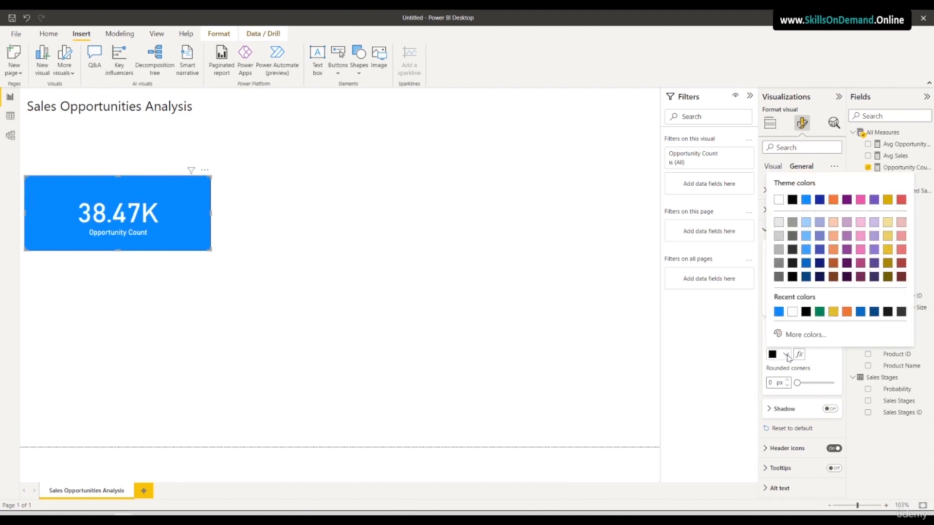
{"action": "left_click", "coordinate": [792, 200]}
- Turn on the Opportunity Count card's shadow and set the shadow position to Bottom
{"action": "left_click", "coordinate": [787, 408]}
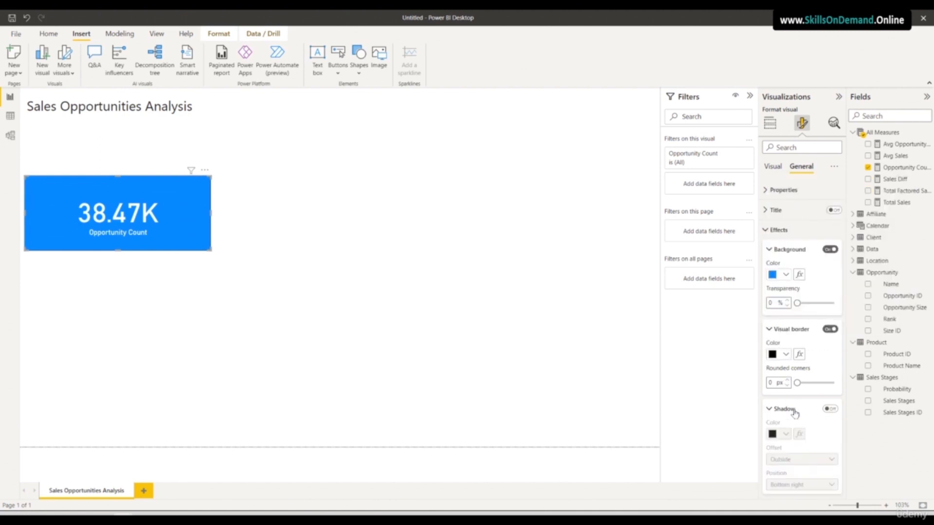
{"action": "left_click", "coordinate": [831, 409]}
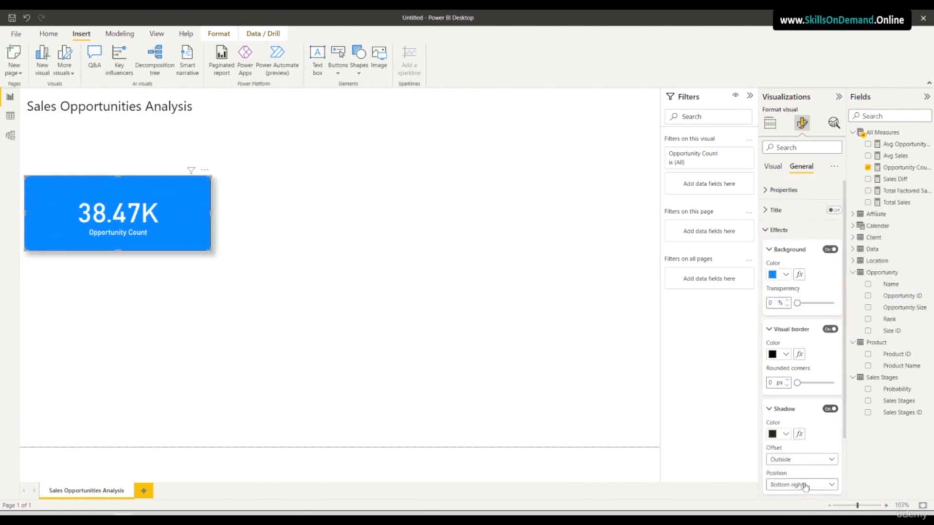
{"action": "left_click", "coordinate": [805, 486]}
{"action": "left_click", "coordinate": [783, 380]}
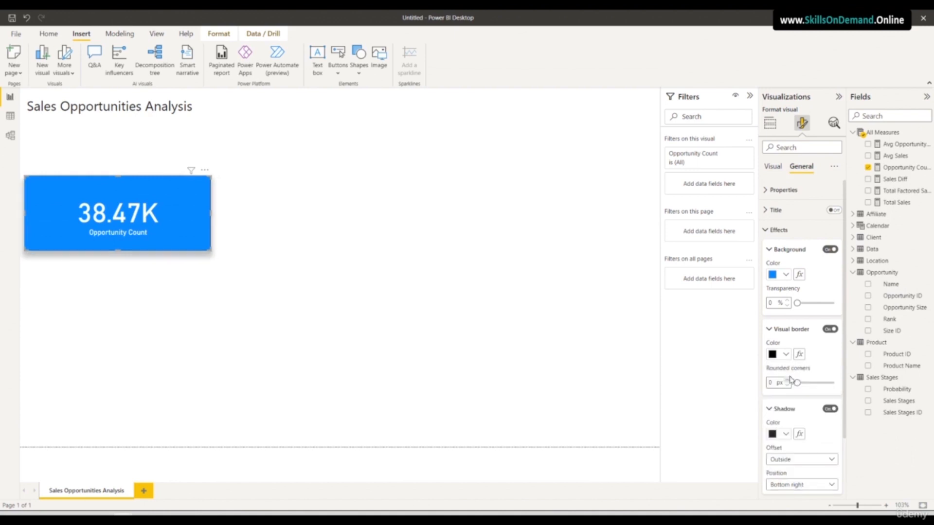
- Reduce the Opportunity Count card to about two thirds of its width, shorten it slightly, and place it directly beneath the page title
{"action": "left_click_drag", "start_coordinate": [211, 215], "coordinate": [149, 214]}
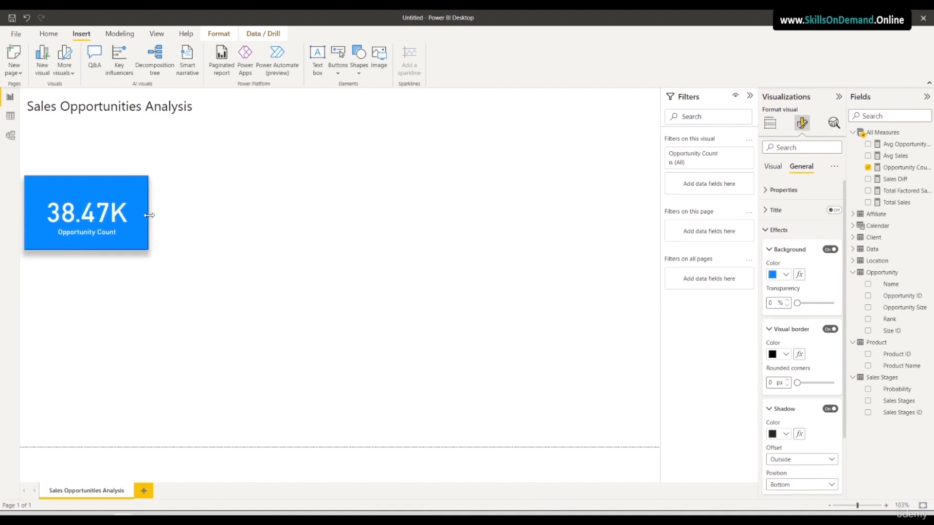
{"action": "left_click_drag", "start_coordinate": [87, 251], "coordinate": [126, 182]}
{"action": "key", "text": "Down"}
{"action": "key", "text": "Down"}
{"action": "key", "text": "Left"}
{"action": "key", "text": "Left"}
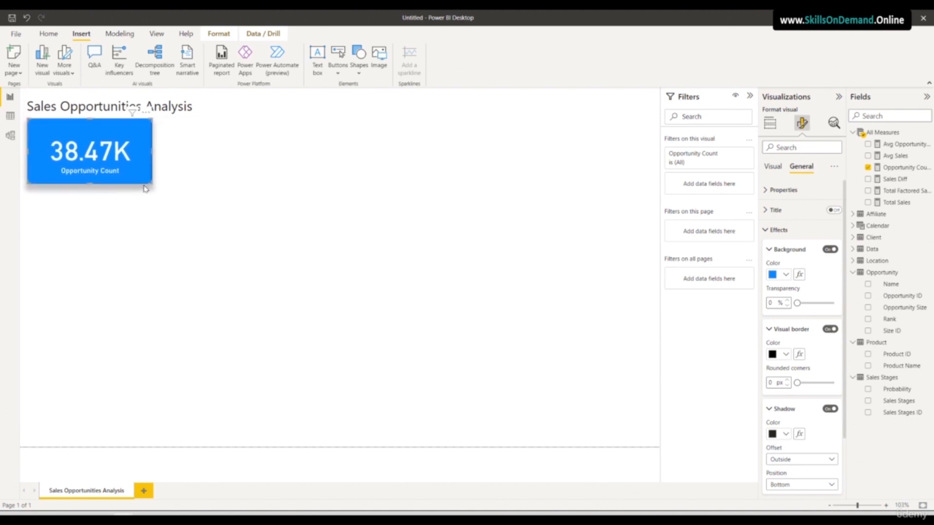
{"action": "left_click", "coordinate": [159, 225]}
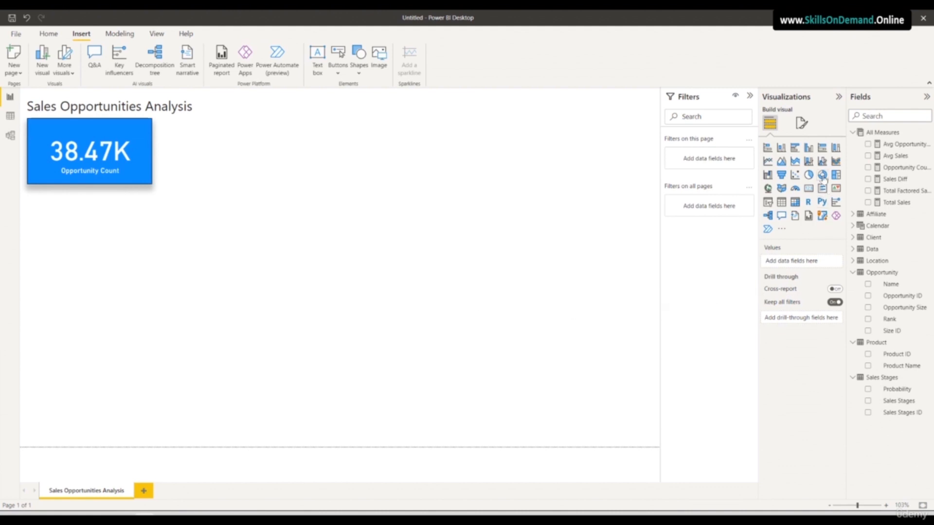
- Insert an empty clustered bar chart and move it diagonally below and to the right of the Opportunity Count card
{"action": "left_click", "coordinate": [796, 150]}
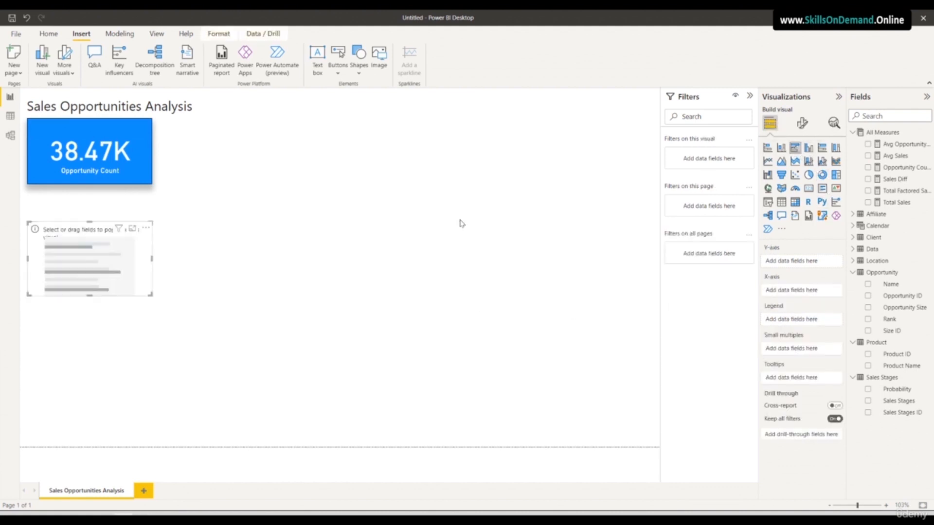
{"action": "left_click_drag", "start_coordinate": [86, 265], "coordinate": [208, 231]}
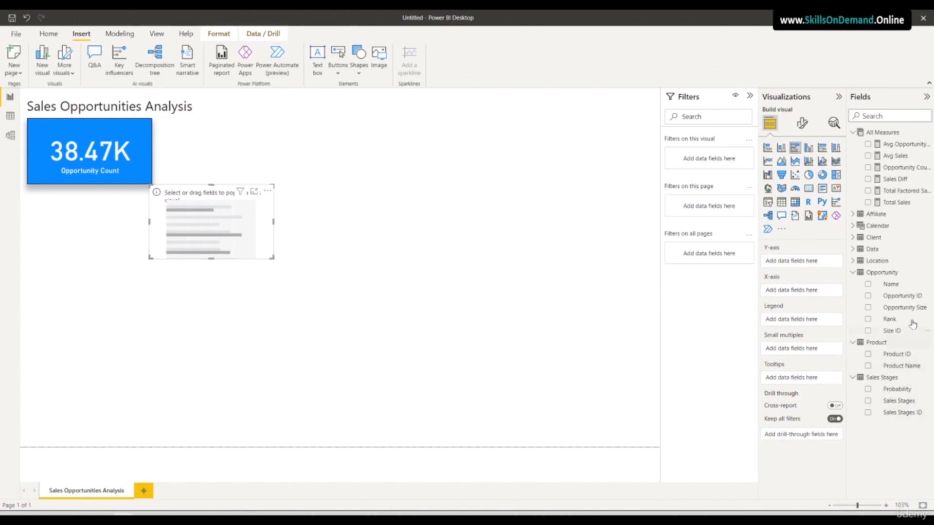
- Assign Opportunity Size to the bar chart's Y-axis and Opportunity Count to its X-axis, and enlarge the chart to fit all bars
{"action": "left_click_drag", "start_coordinate": [907, 309], "coordinate": [808, 268]}
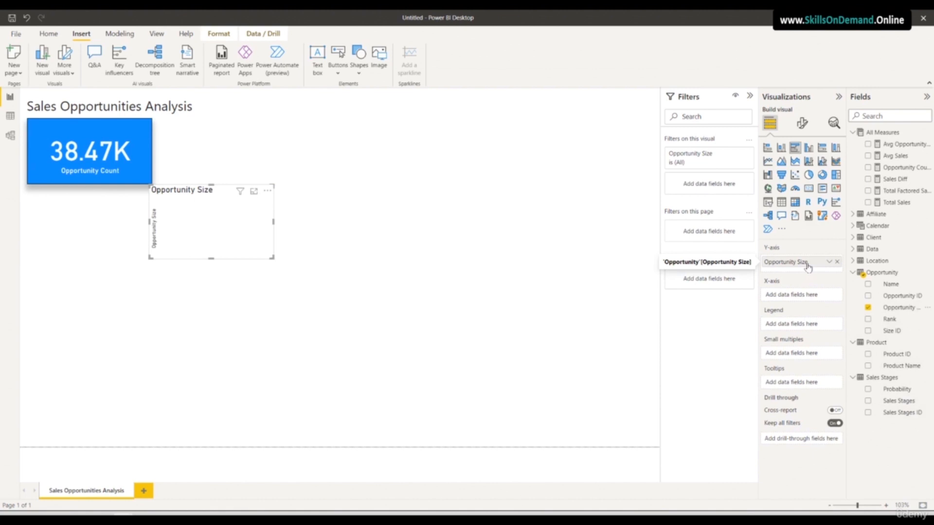
{"action": "left_click_drag", "start_coordinate": [913, 170], "coordinate": [822, 295]}
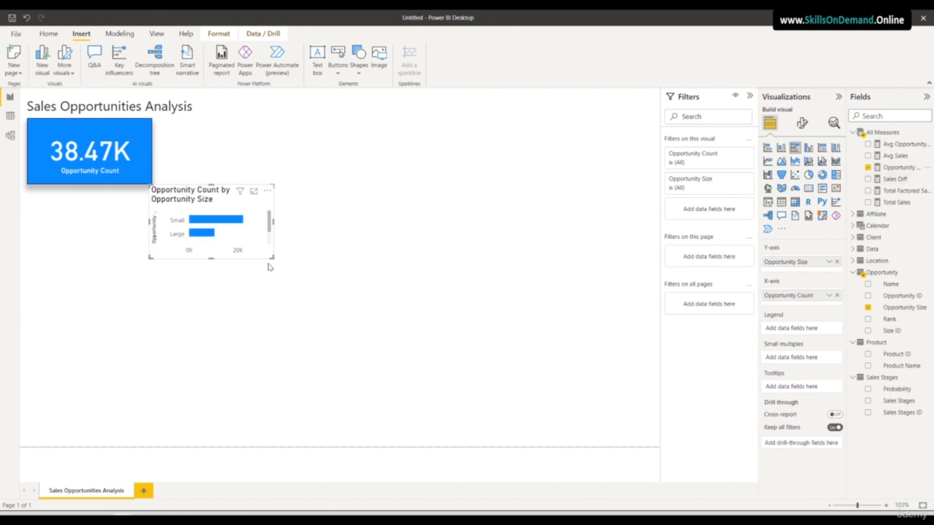
{"action": "left_click_drag", "start_coordinate": [272, 259], "coordinate": [346, 302]}
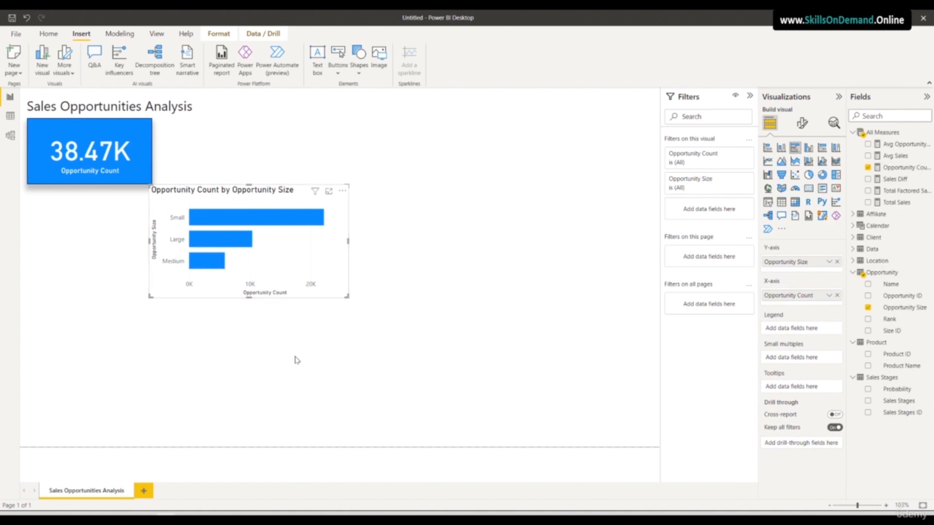
- Turn on the bar chart's data labels and set their values to DIN font, size 10
{"action": "left_click", "coordinate": [802, 123]}
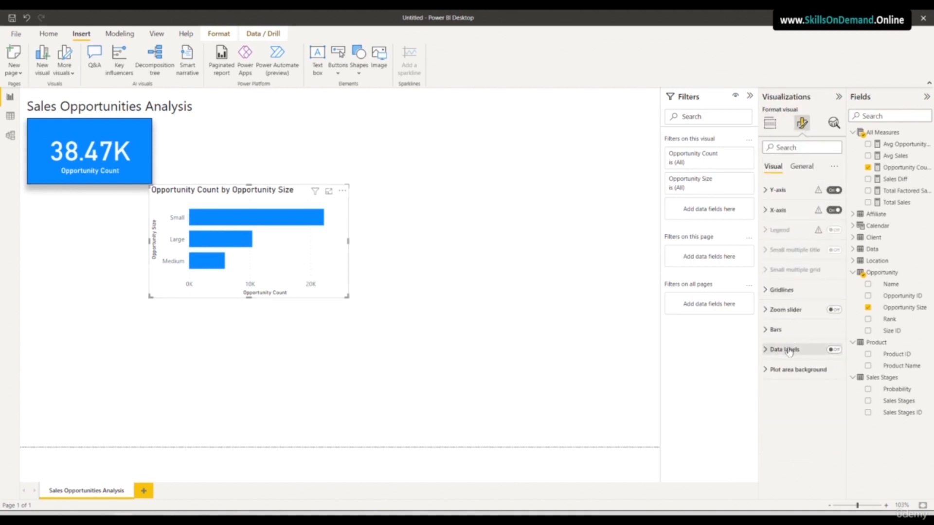
{"action": "left_click", "coordinate": [833, 349]}
{"action": "left_click", "coordinate": [797, 350]}
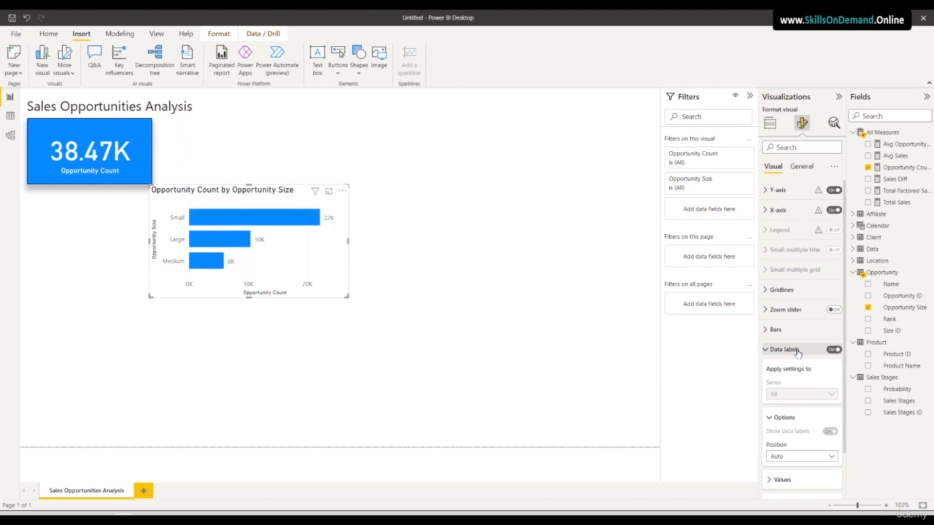
{"action": "scroll", "coordinate": [793, 413], "scroll_direction": "down", "scroll_amount": 1}
{"action": "left_click", "coordinate": [794, 430]}
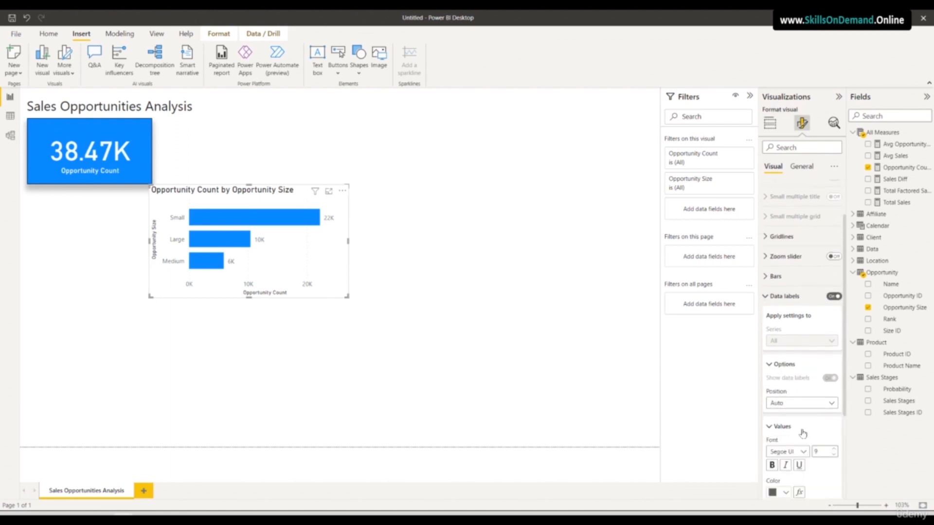
{"action": "scroll", "coordinate": [802, 389], "scroll_direction": "down", "scroll_amount": 3}
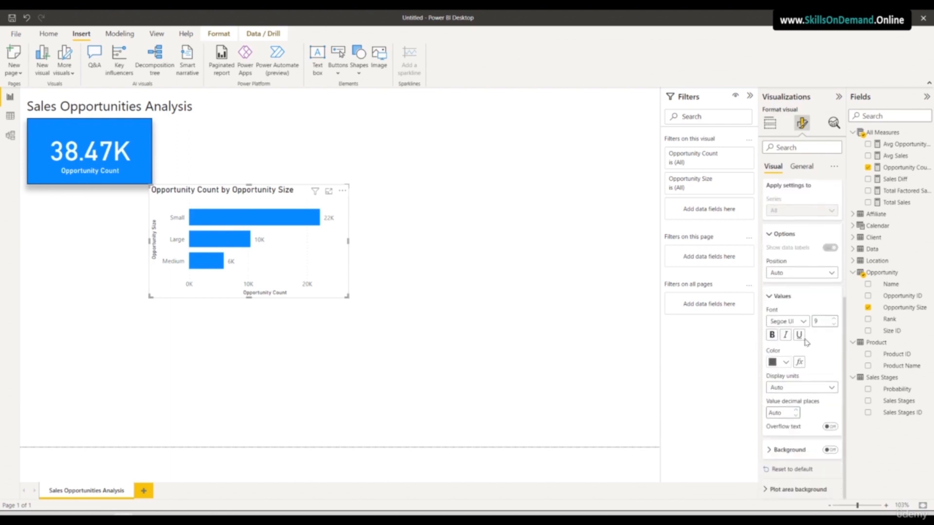
{"action": "left_click", "coordinate": [803, 321]}
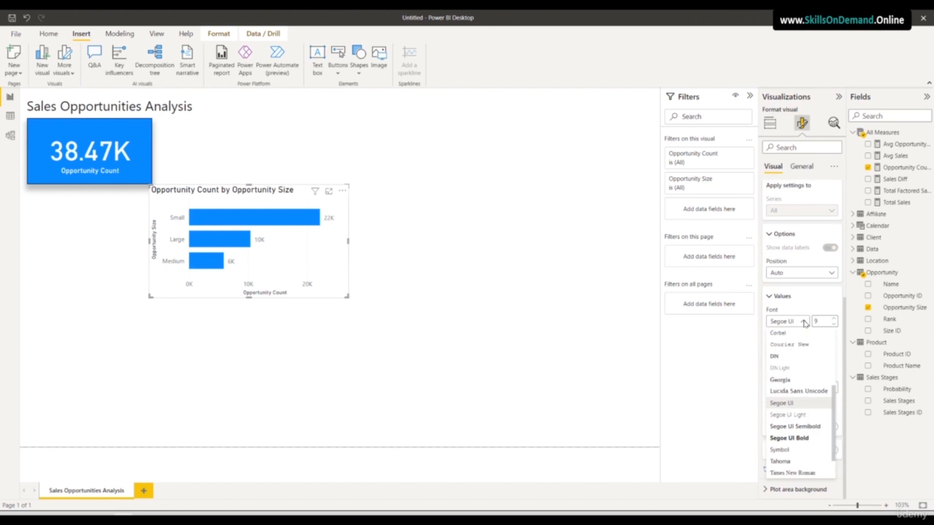
{"action": "left_click", "coordinate": [776, 356]}
{"action": "left_click", "coordinate": [829, 321]}
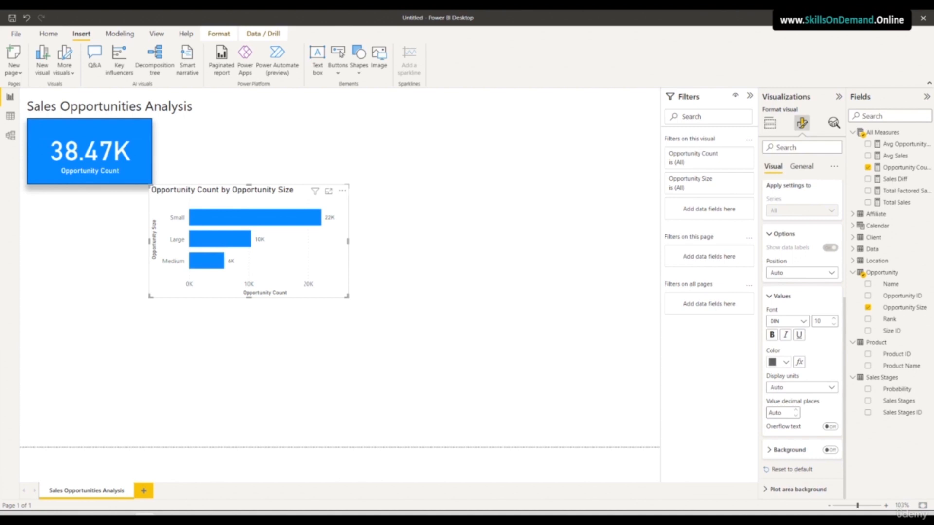
- Turn off the bar chart's Y-axis and X-axis titles and hide the X-axis entirely
{"action": "scroll", "coordinate": [821, 389], "scroll_direction": "up", "scroll_amount": 4}
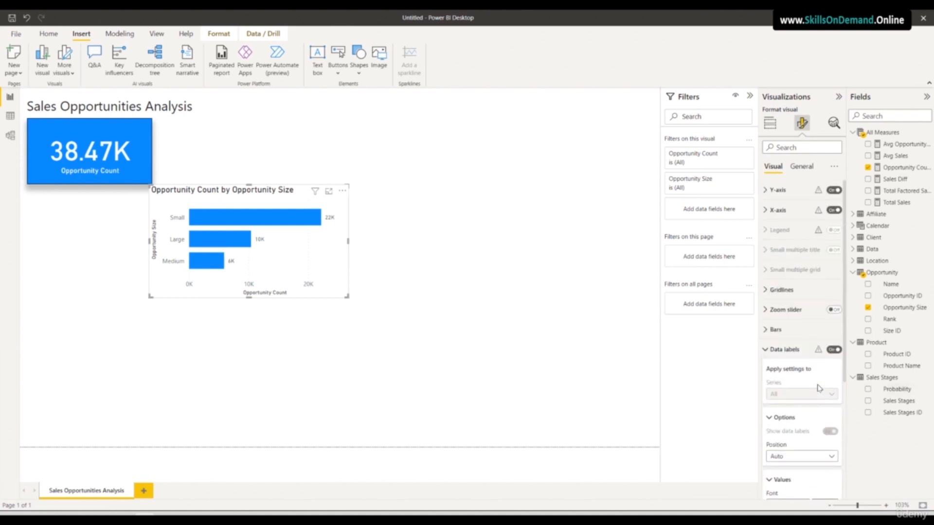
{"action": "left_click", "coordinate": [778, 189]}
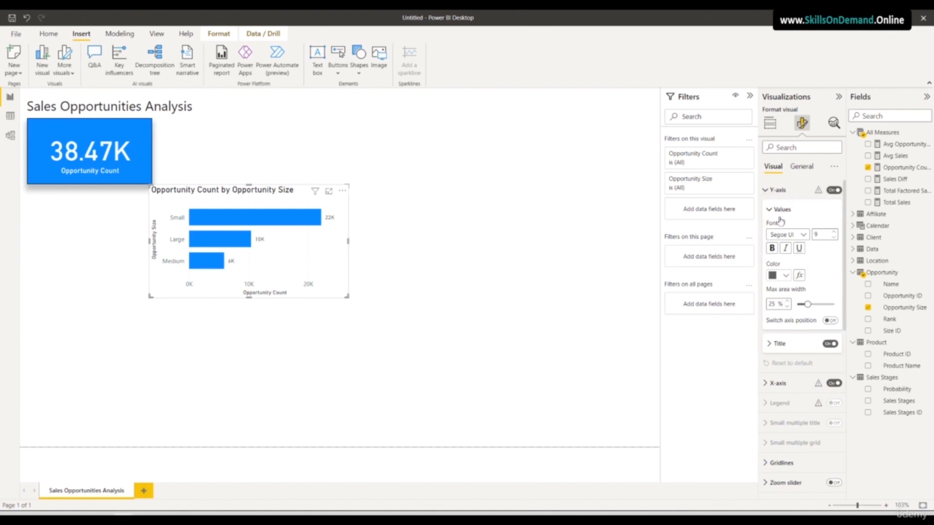
{"action": "left_click", "coordinate": [830, 343]}
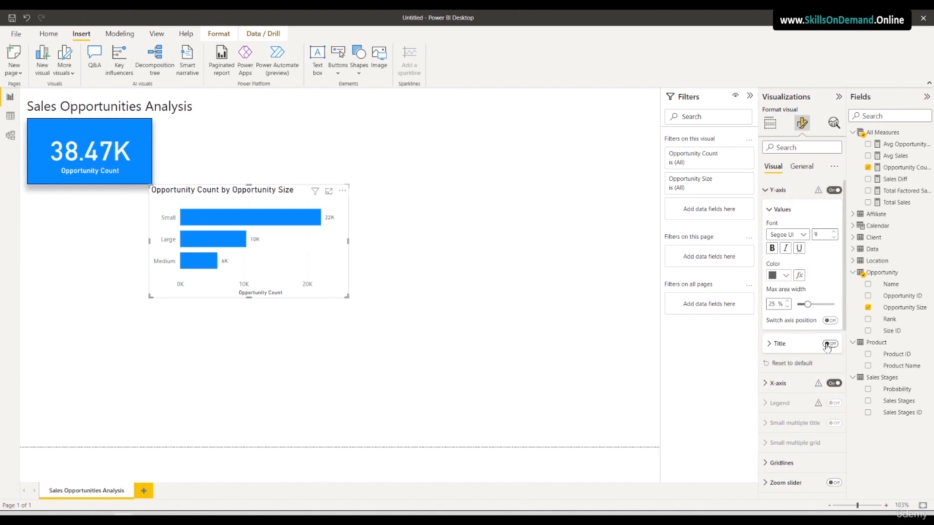
{"action": "left_click", "coordinate": [795, 384]}
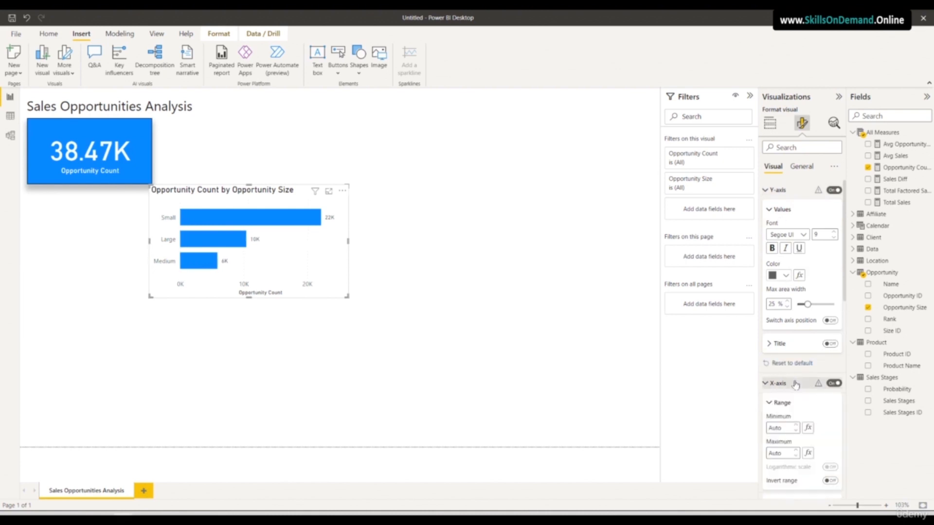
{"action": "scroll", "coordinate": [797, 384], "scroll_direction": "down", "scroll_amount": 4}
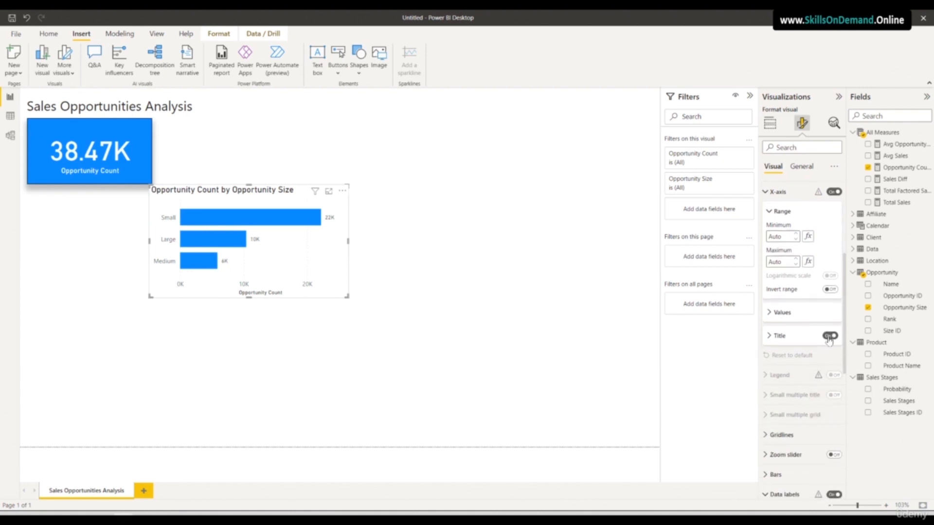
{"action": "left_click", "coordinate": [830, 336]}
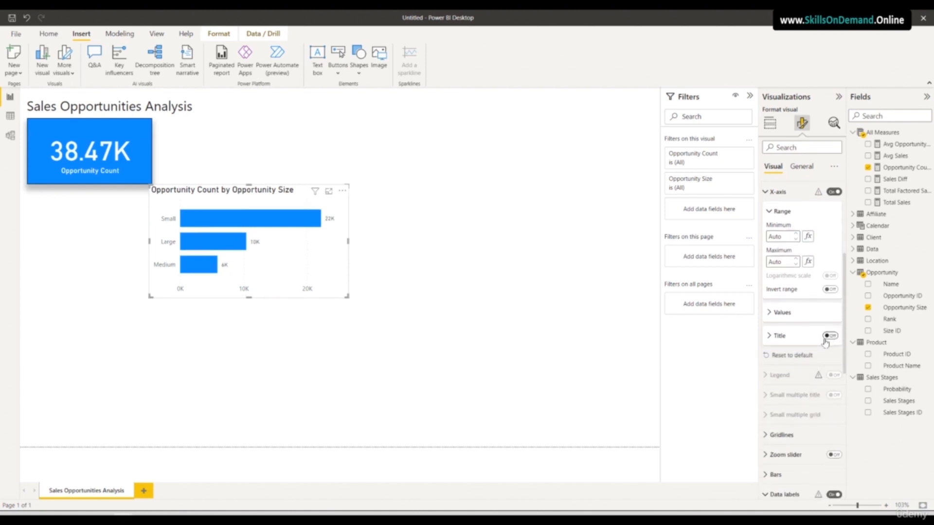
{"action": "scroll", "coordinate": [803, 345], "scroll_direction": "up", "scroll_amount": 3}
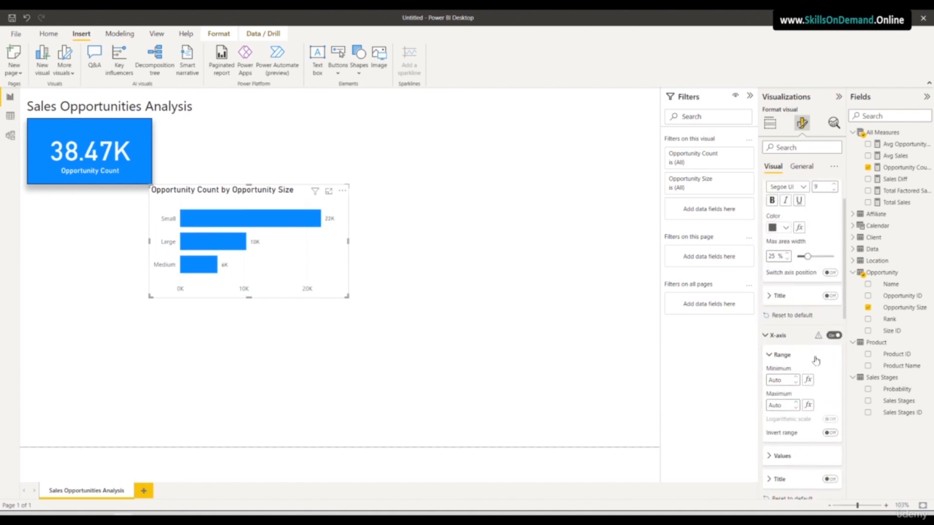
{"action": "left_click", "coordinate": [833, 335]}
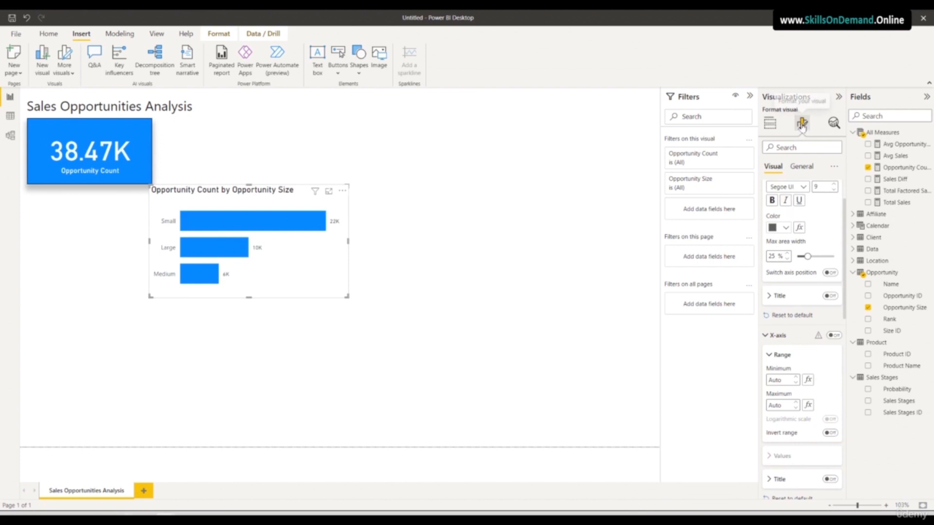
- Set the Y-axis label font to DIN and the bar chart's title font size to 12
{"action": "left_click", "coordinate": [803, 187]}
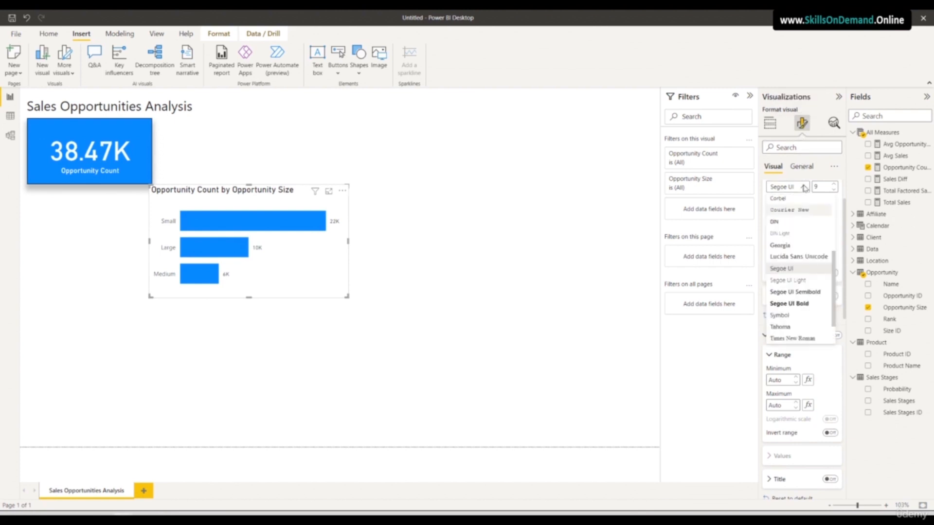
{"action": "left_click", "coordinate": [808, 221]}
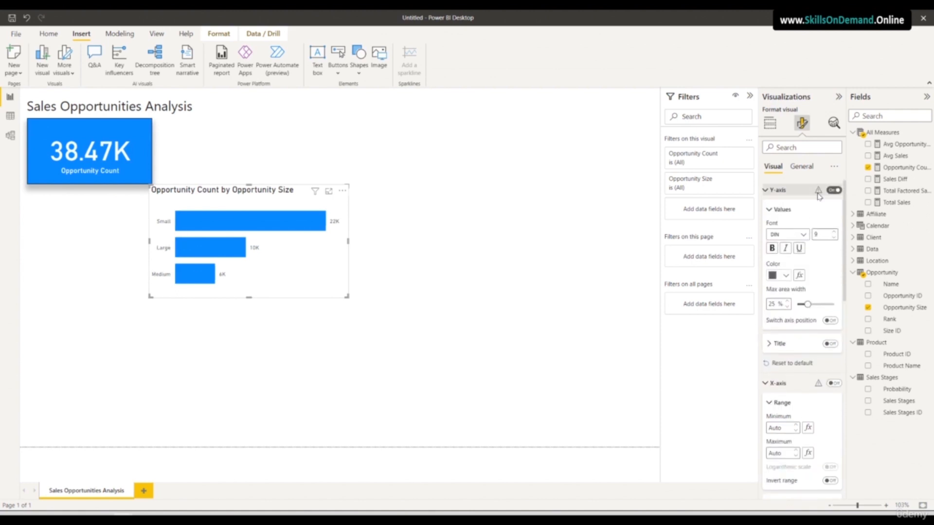
{"action": "left_click", "coordinate": [802, 166]}
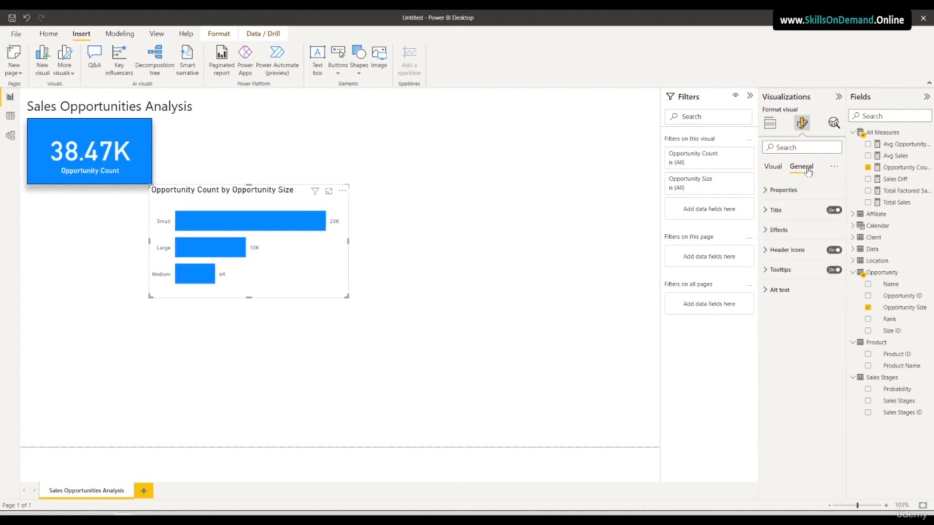
{"action": "left_click", "coordinate": [786, 215]}
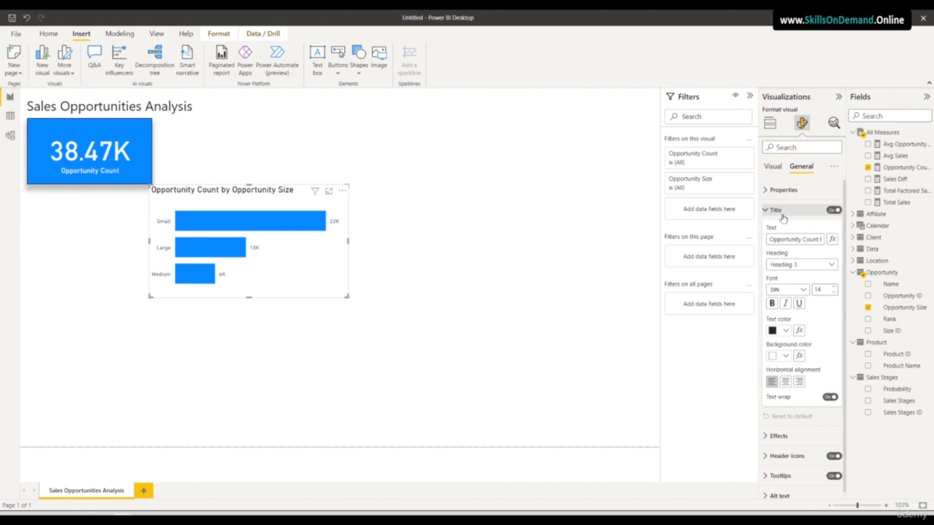
{"action": "left_click", "coordinate": [833, 293]}
{"action": "left_click", "coordinate": [834, 293]}
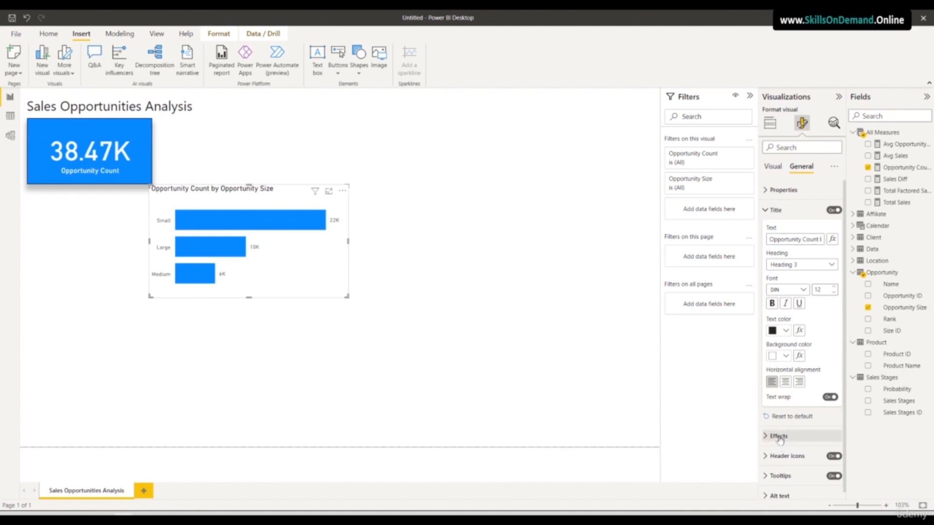
- Turn on the bar chart's shadow effect and set the shadow position to Bottom
{"action": "left_click", "coordinate": [798, 435]}
{"action": "scroll", "coordinate": [807, 433], "scroll_direction": "down", "scroll_amount": 3}
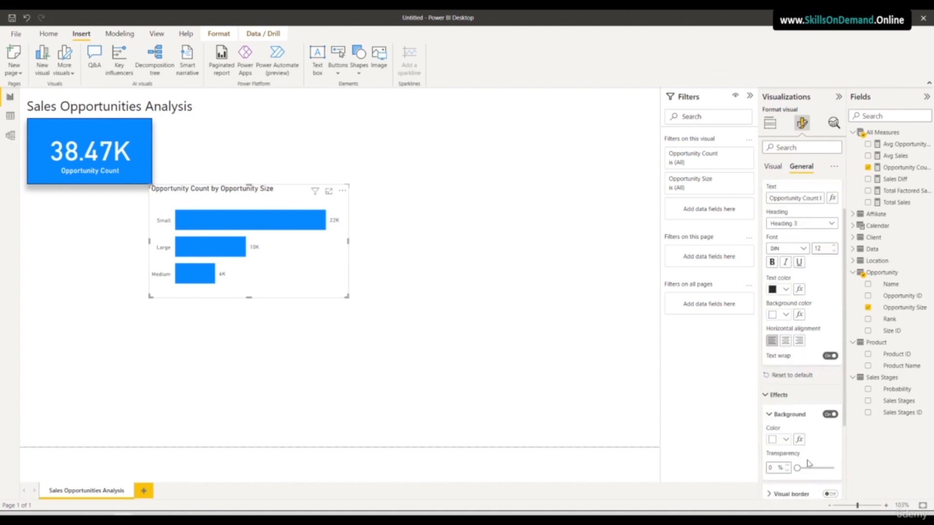
{"action": "left_click", "coordinate": [830, 415]}
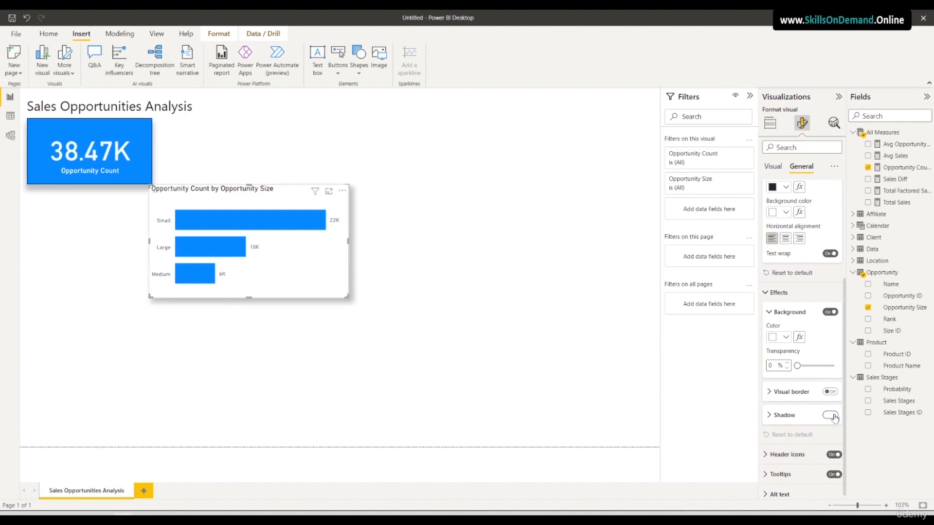
{"action": "left_click", "coordinate": [798, 416]}
{"action": "scroll", "coordinate": [802, 428], "scroll_direction": "down", "scroll_amount": 2}
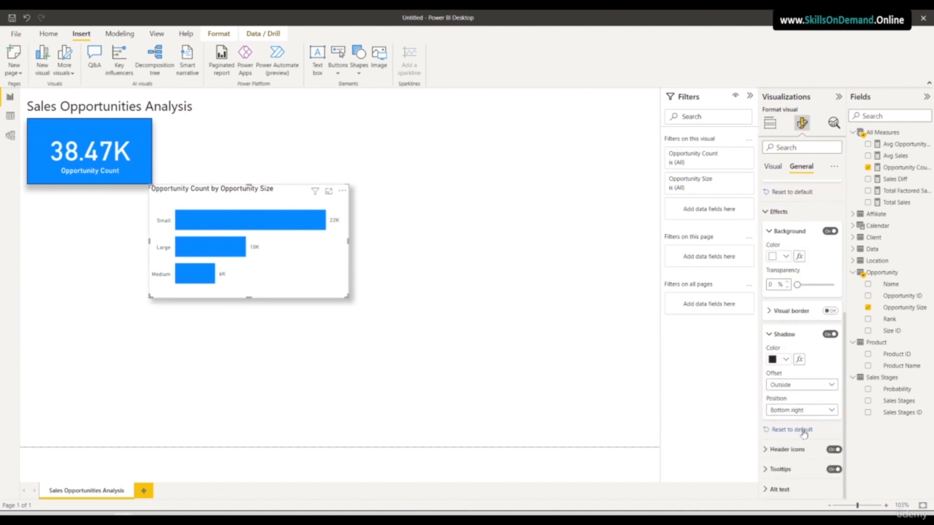
{"action": "left_click", "coordinate": [802, 410]}
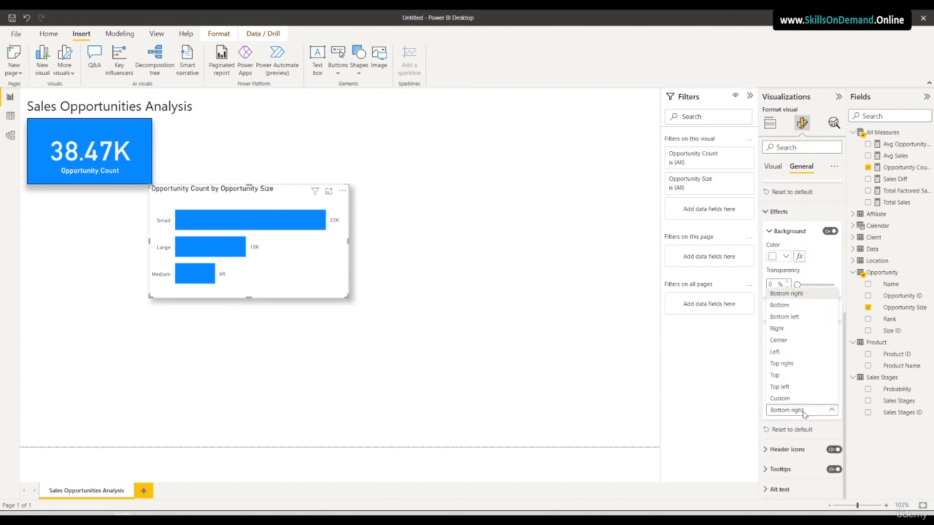
{"action": "left_click", "coordinate": [788, 307]}
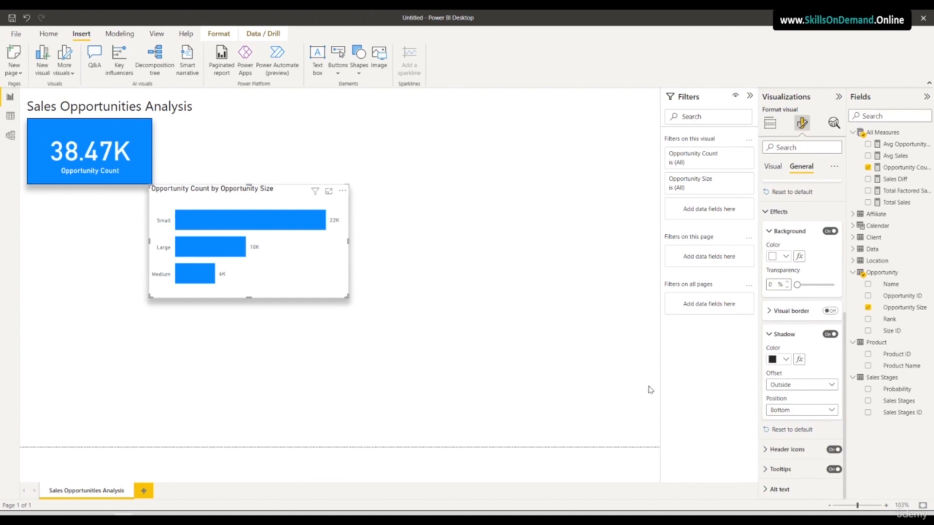
- Turn on the bar chart's visual border and set its color to black
{"action": "left_click", "coordinate": [826, 312]}
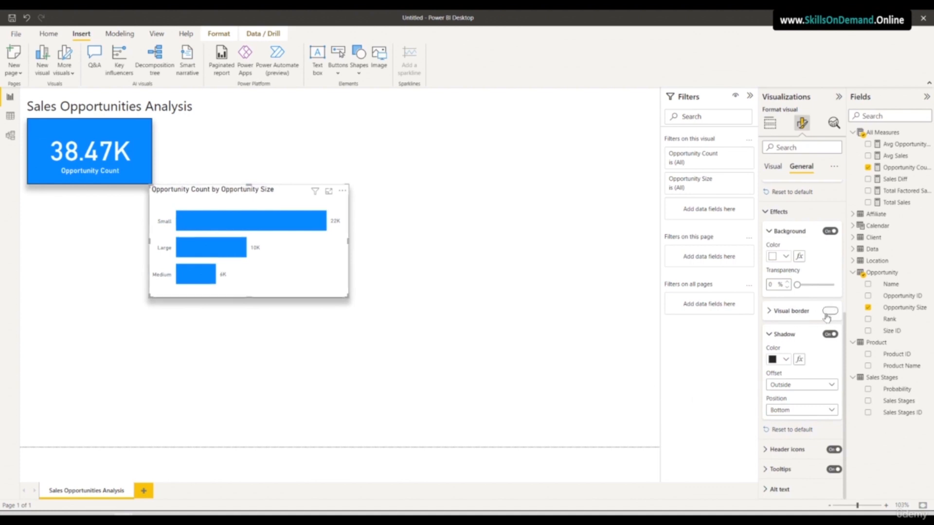
{"action": "left_click", "coordinate": [800, 317]}
{"action": "left_click", "coordinate": [786, 337]}
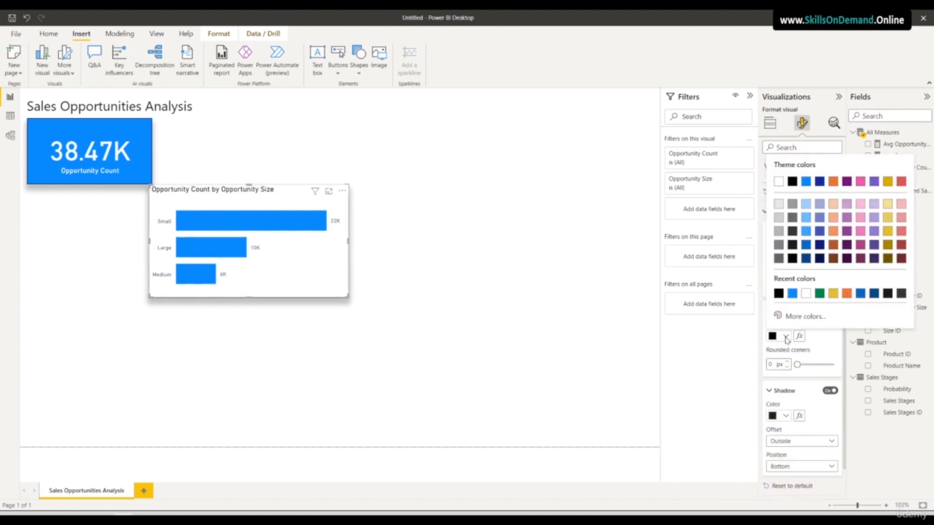
{"action": "left_click", "coordinate": [793, 183]}
- Place the bar chart directly beside the Opportunity Count card, matching the card's height, and make the chart narrower
{"action": "left_click", "coordinate": [450, 308]}
{"action": "left_click_drag", "start_coordinate": [292, 285], "coordinate": [256, 183]}
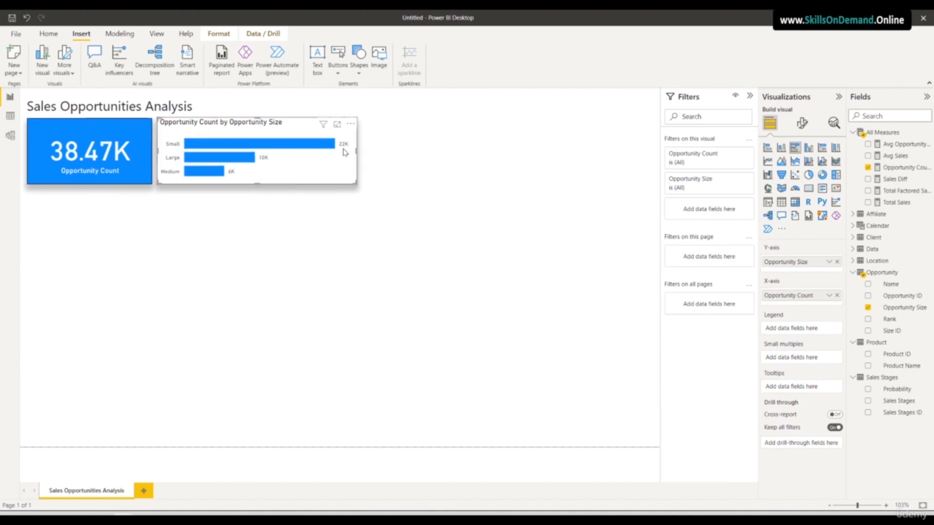
{"action": "left_click_drag", "start_coordinate": [356, 152], "coordinate": [295, 164]}
{"action": "left_click", "coordinate": [246, 225]}
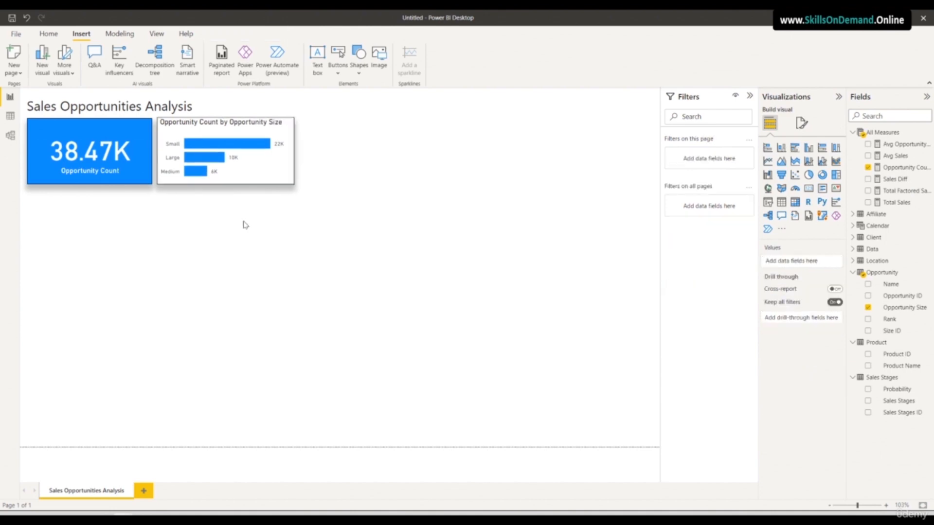
- Narrow the Opportunity Count card and extend the bar chart's near edge toward it, leaving a small gap between them
{"action": "left_click", "coordinate": [150, 159]}
{"action": "left_click_drag", "start_coordinate": [151, 151], "coordinate": [141, 153]}
{"action": "left_click", "coordinate": [161, 162]}
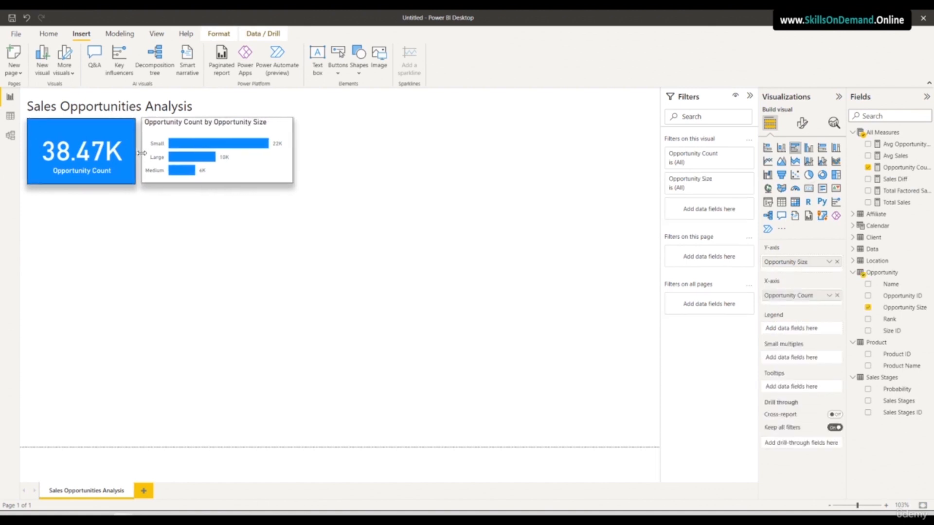
{"action": "left_click", "coordinate": [165, 224]}
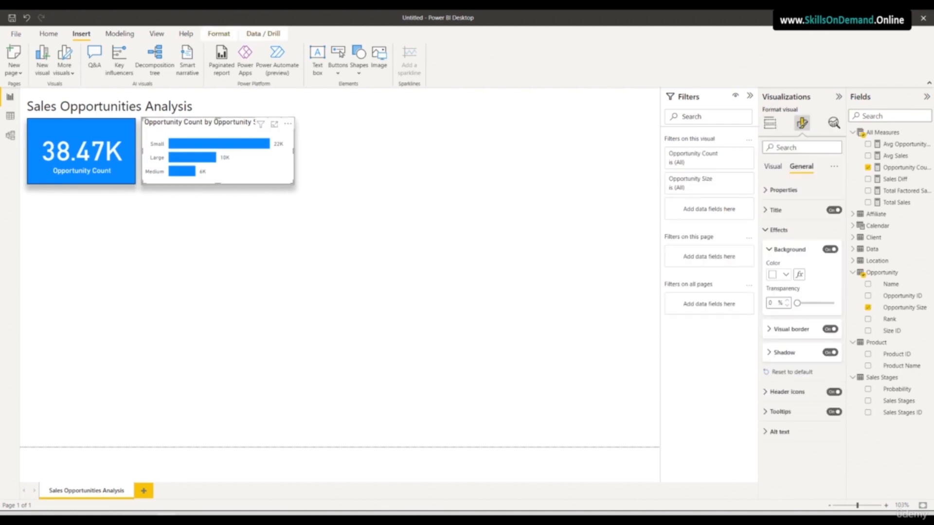
{"action": "left_click", "coordinate": [147, 213]}
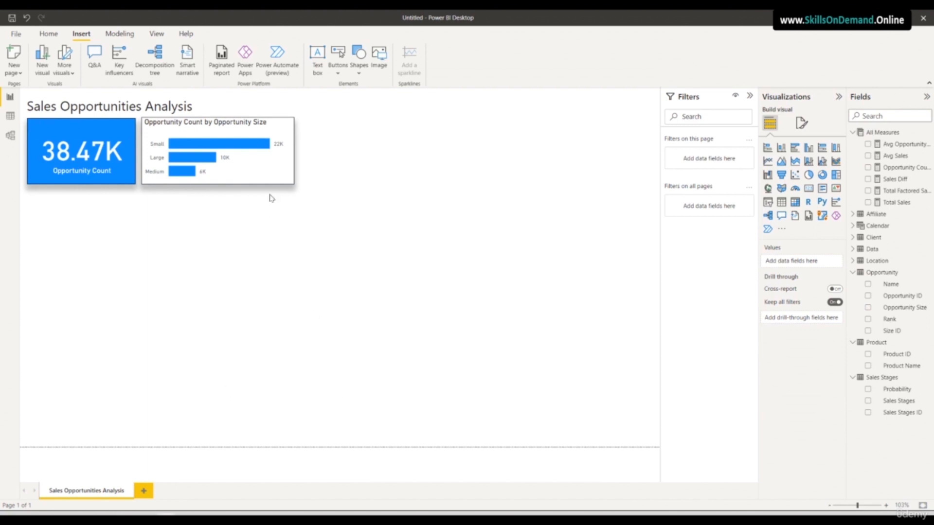
{"action": "left_click", "coordinate": [268, 180]}
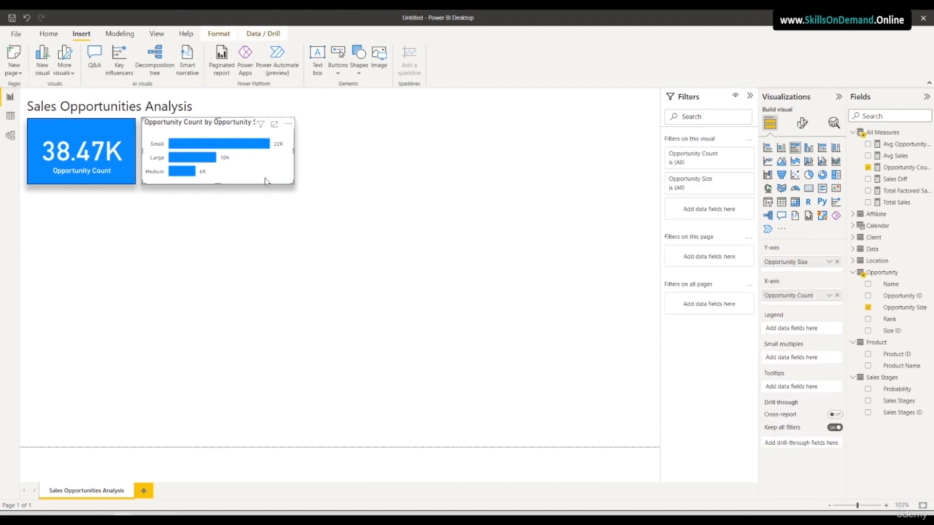
- Set the display units of the bar chart's data labels to Thousands
{"action": "left_click", "coordinate": [802, 122]}
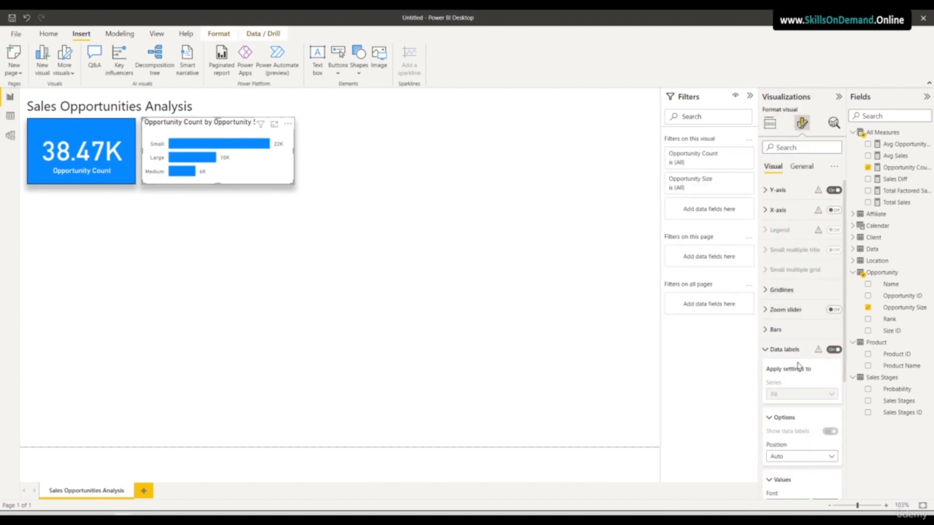
{"action": "scroll", "coordinate": [790, 301], "scroll_direction": "down", "scroll_amount": 4}
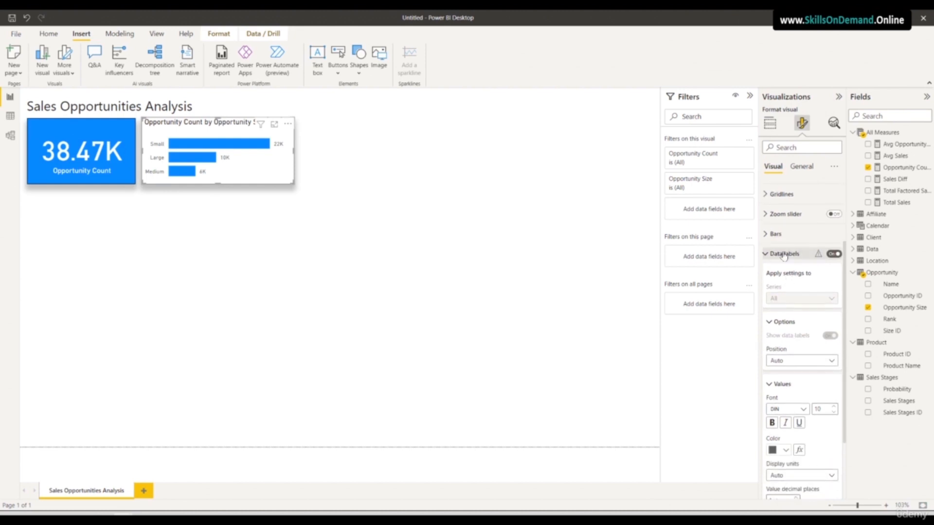
{"action": "left_click", "coordinate": [783, 254]}
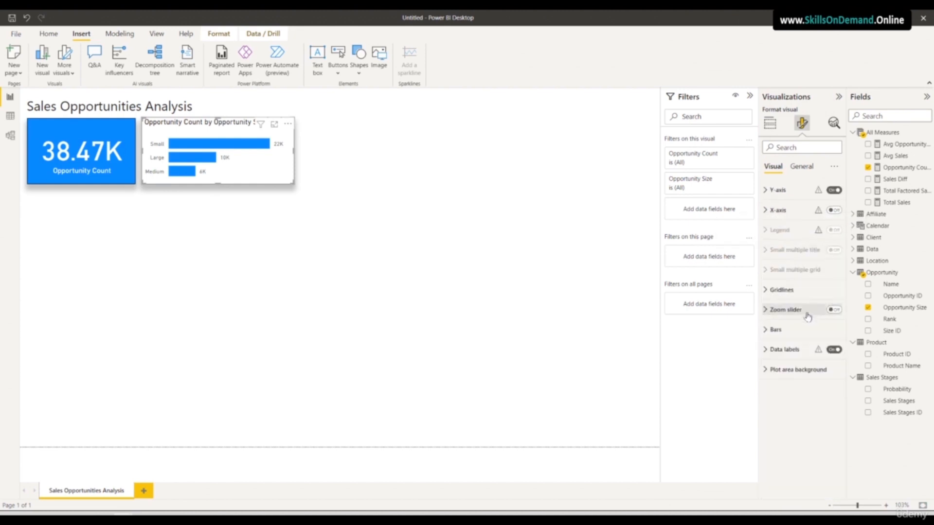
{"action": "left_click", "coordinate": [797, 351]}
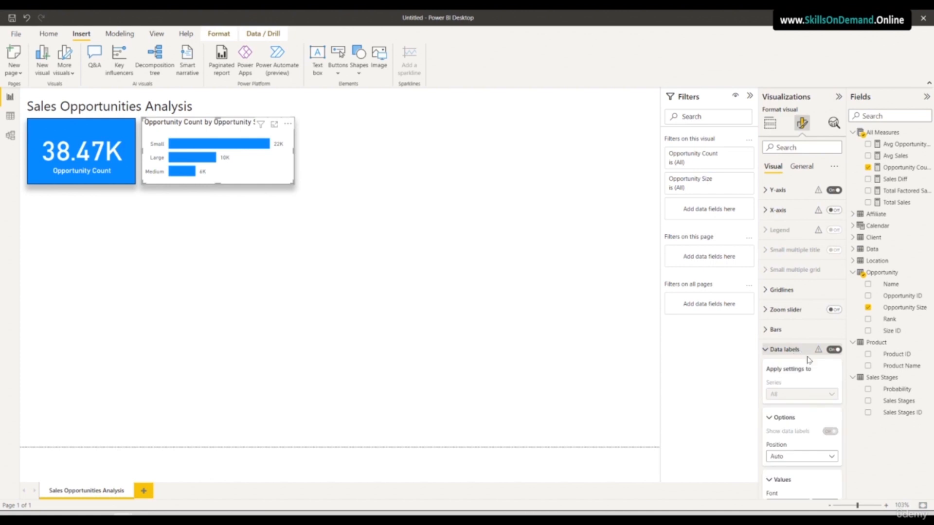
{"action": "scroll", "coordinate": [798, 408], "scroll_direction": "down", "scroll_amount": 5}
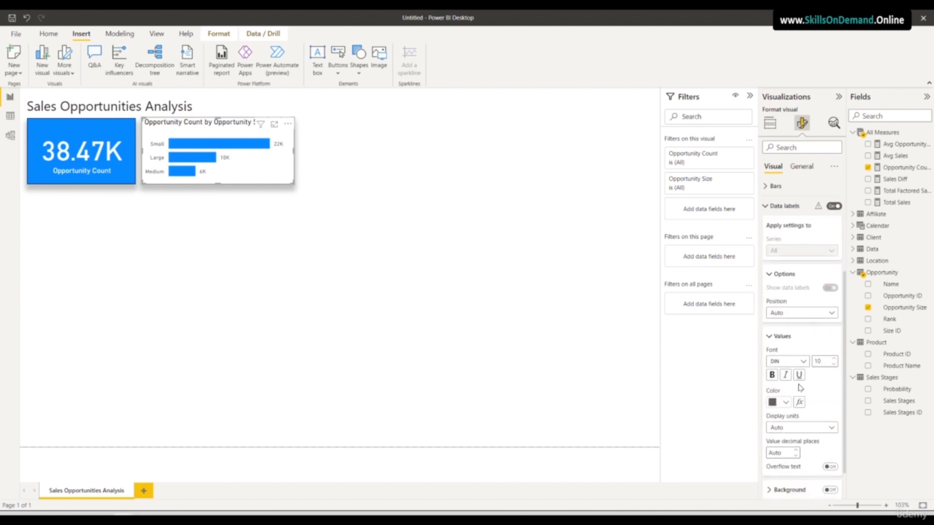
{"action": "scroll", "coordinate": [800, 404], "scroll_direction": "down", "scroll_amount": 1}
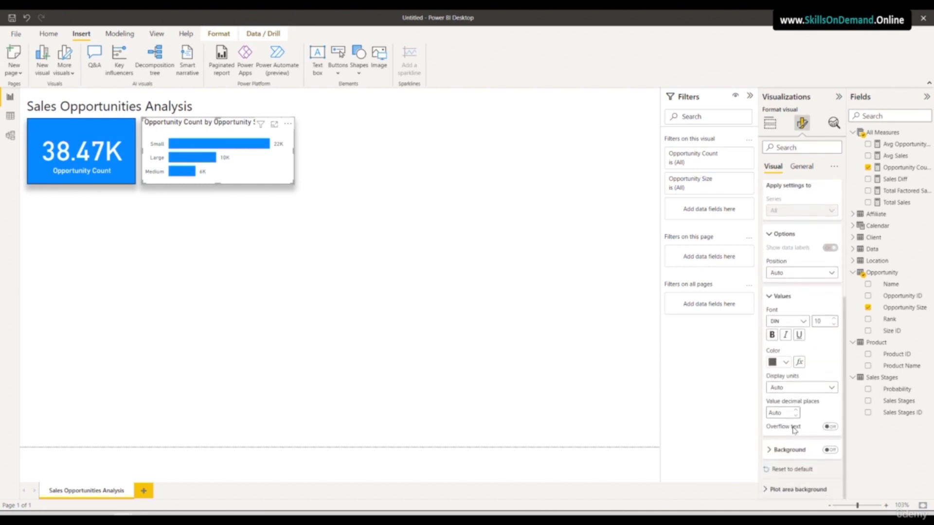
{"action": "left_click", "coordinate": [794, 390]}
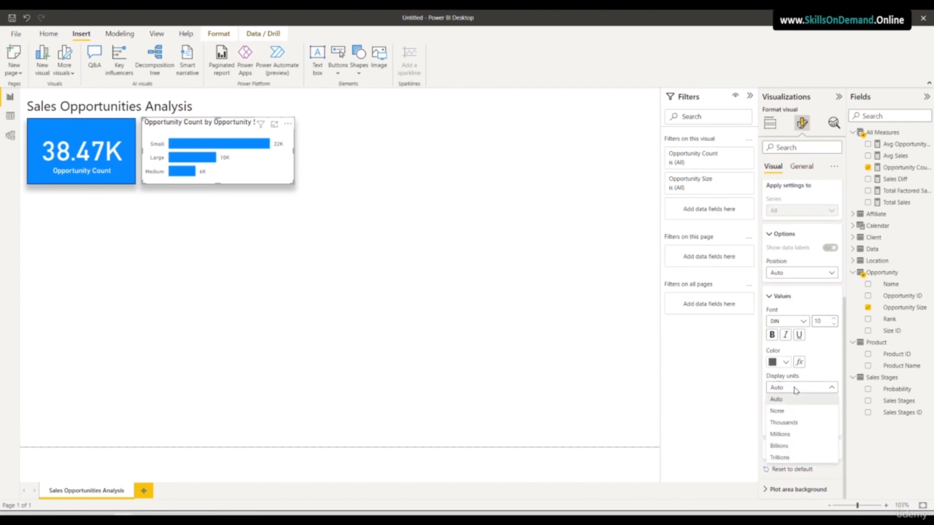
{"action": "left_click", "coordinate": [790, 423]}
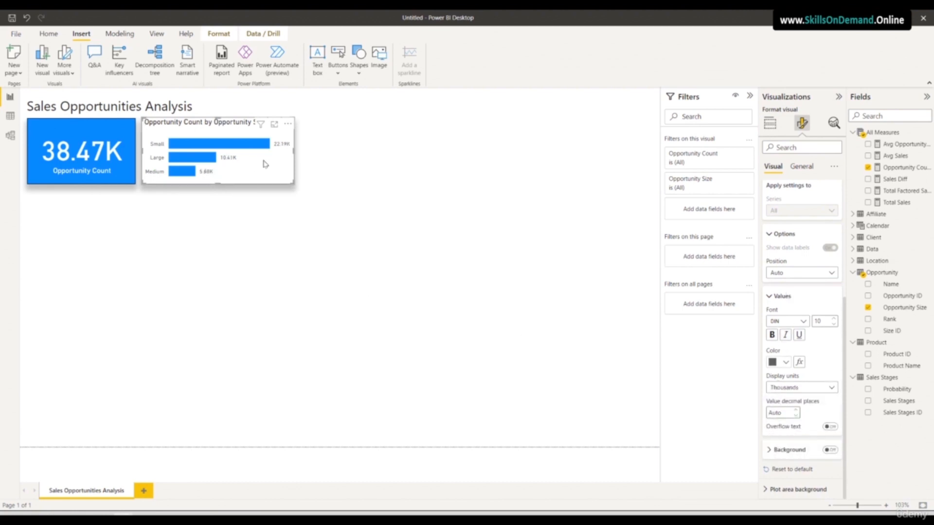
{"action": "left_click", "coordinate": [241, 234]}
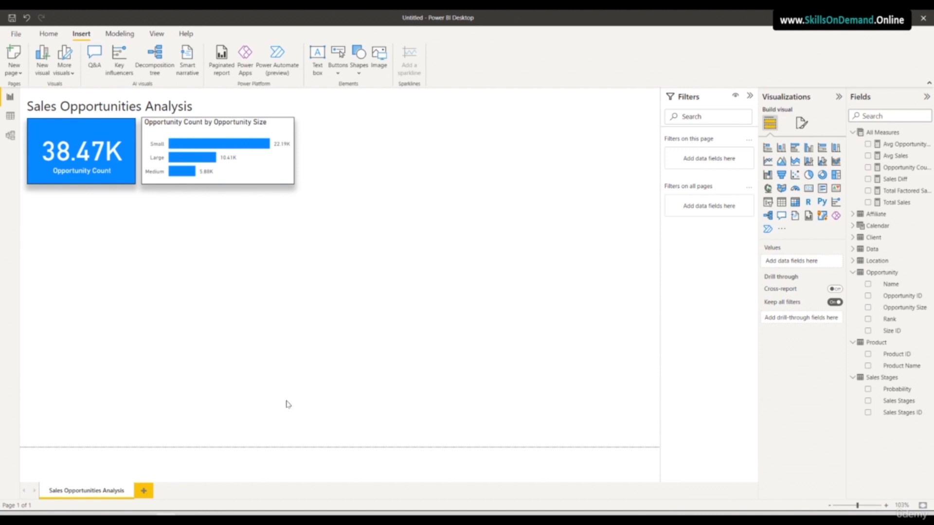
- Add a funnel chart below the Opportunity Count card and bar chart, enlarging it to span their combined width
{"action": "left_click", "coordinate": [780, 175]}
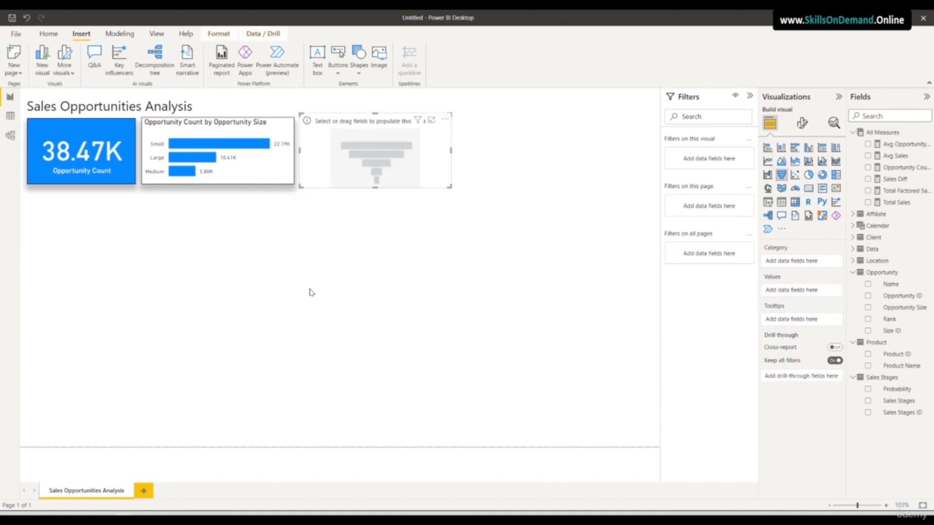
{"action": "left_click_drag", "start_coordinate": [338, 173], "coordinate": [68, 251]}
{"action": "left_click_drag", "start_coordinate": [180, 232], "coordinate": [293, 233]}
{"action": "left_click_drag", "start_coordinate": [162, 265], "coordinate": [162, 322]}
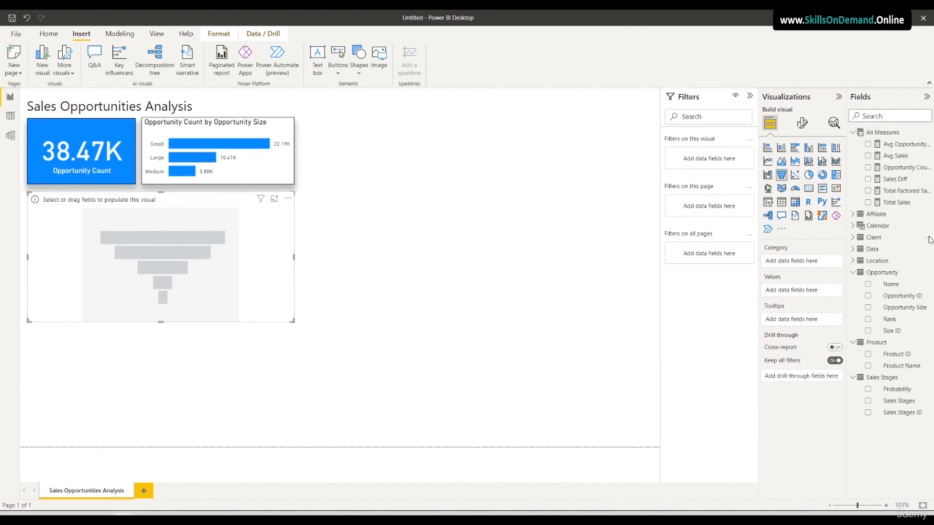
- Assign Sales Stages as the funnel chart's category and Opportunity Count as its values
{"action": "left_click_drag", "start_coordinate": [899, 402], "coordinate": [811, 264]}
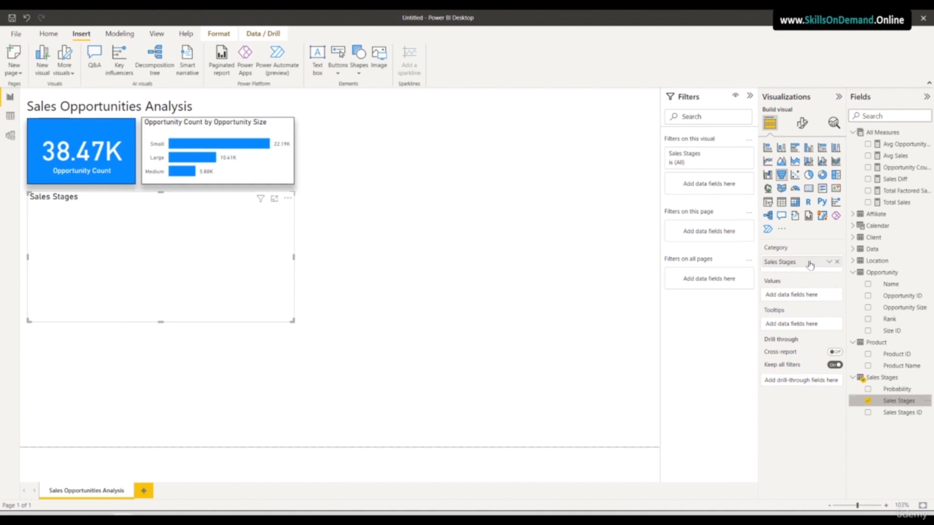
{"action": "left_click_drag", "start_coordinate": [906, 168], "coordinate": [818, 301]}
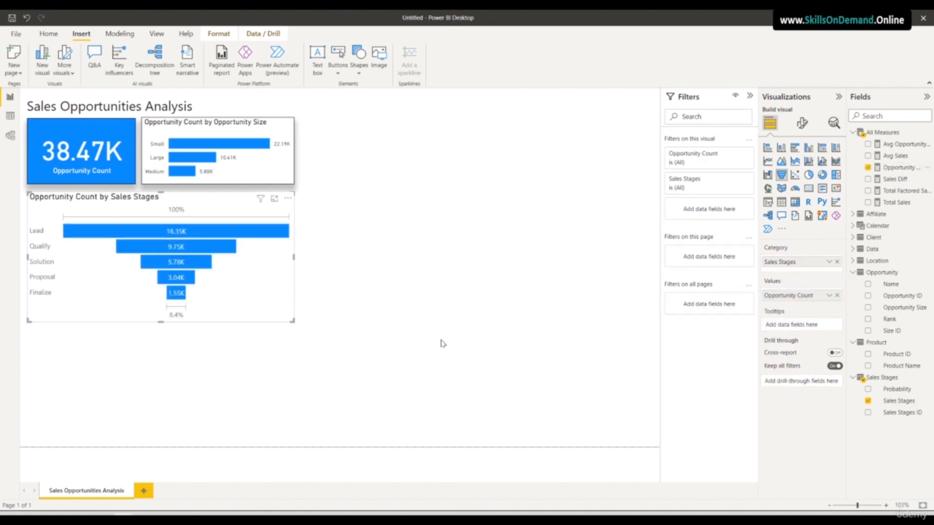
- Set the font of the funnel chart's data label values to DIN
{"action": "left_click", "coordinate": [802, 123]}
{"action": "left_click", "coordinate": [794, 210]}
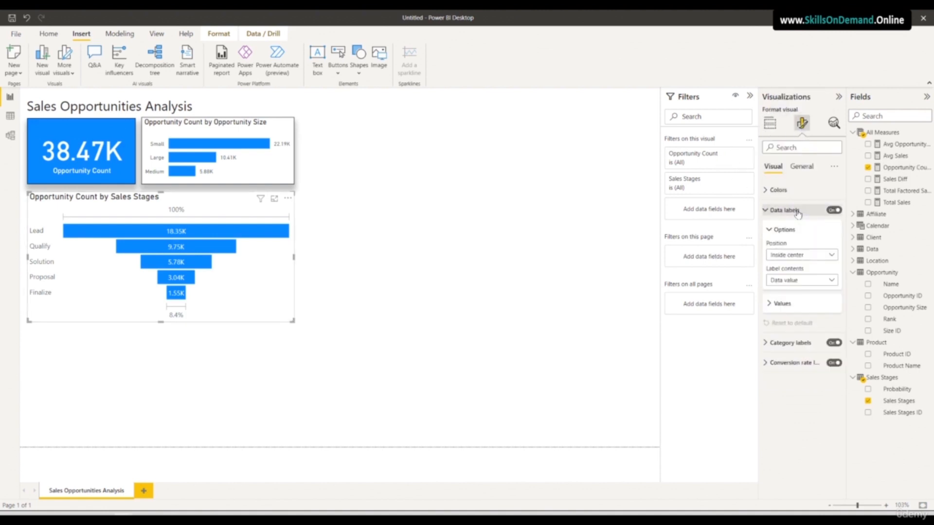
{"action": "left_click", "coordinate": [783, 303]}
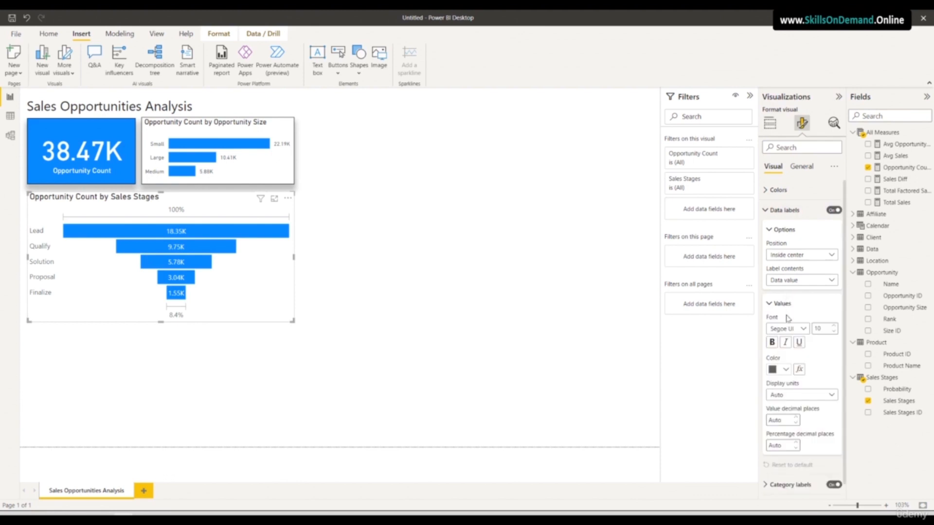
{"action": "left_click", "coordinate": [802, 330]}
{"action": "left_click", "coordinate": [792, 364]}
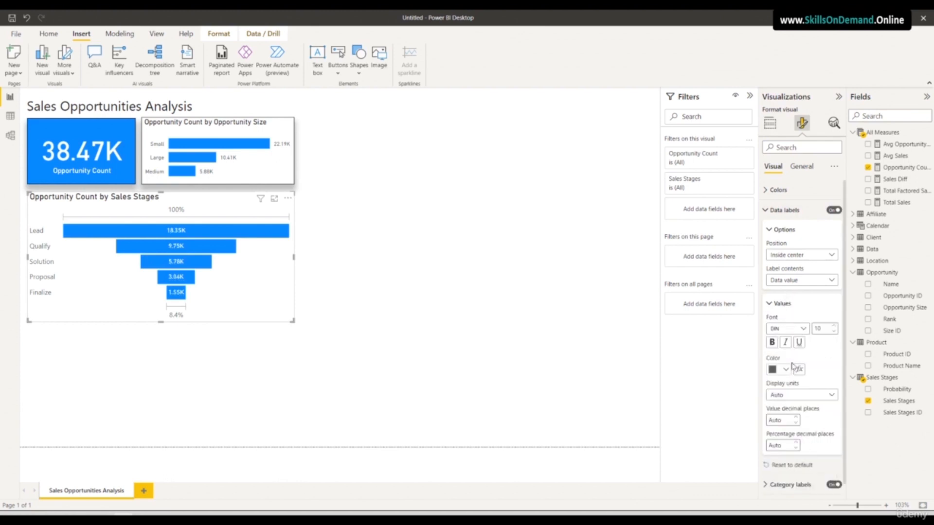
- Set the font of the funnel chart's category labels to DIN
{"action": "scroll", "coordinate": [819, 480], "scroll_direction": "down", "scroll_amount": 1}
{"action": "left_click", "coordinate": [791, 470]}
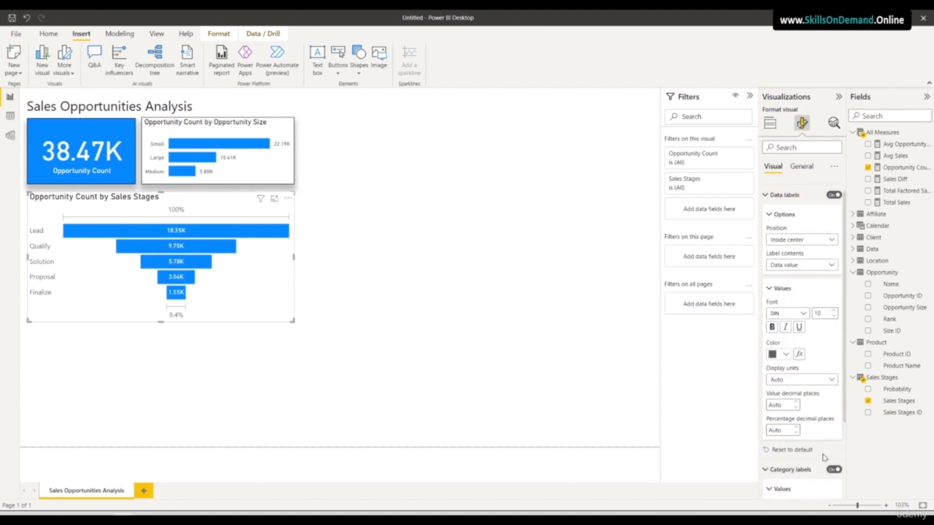
{"action": "scroll", "coordinate": [808, 435], "scroll_direction": "down", "scroll_amount": 3}
{"action": "left_click", "coordinate": [802, 408]}
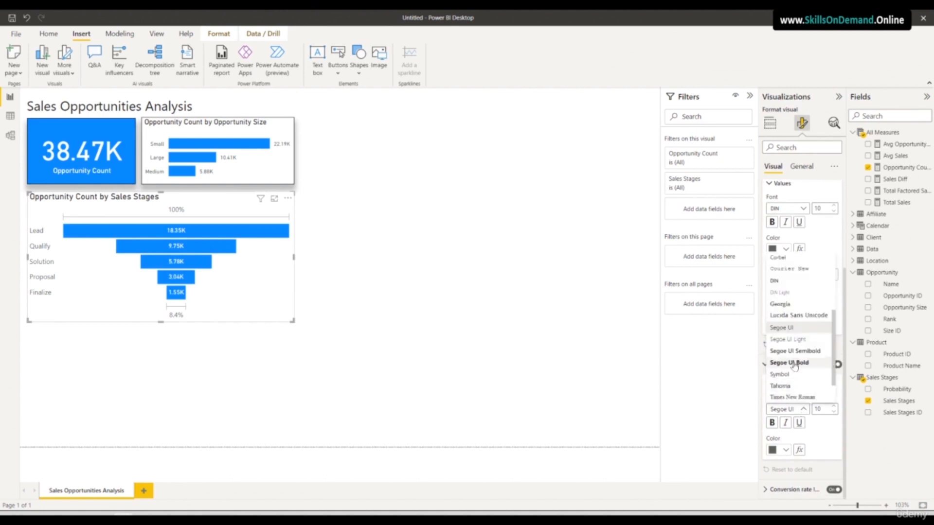
{"action": "scroll", "coordinate": [783, 370], "scroll_direction": "up", "scroll_amount": 3}
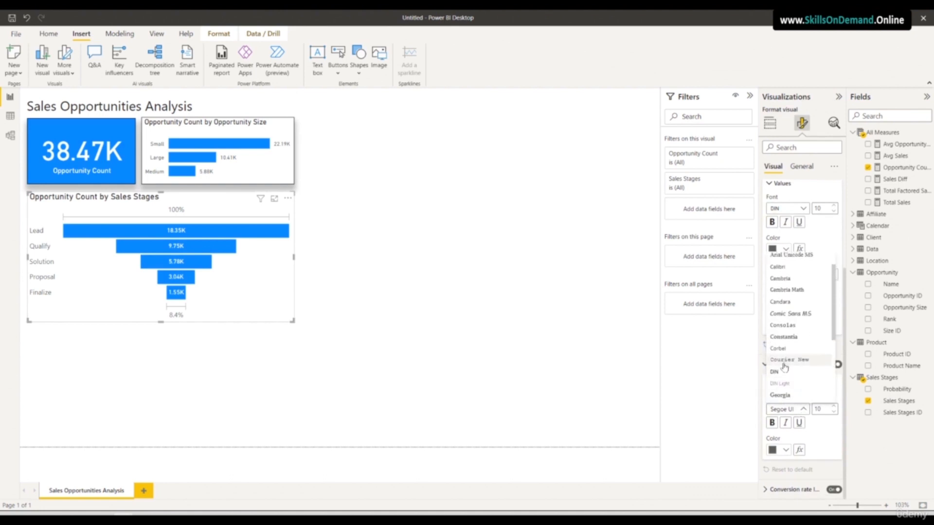
{"action": "left_click", "coordinate": [777, 372]}
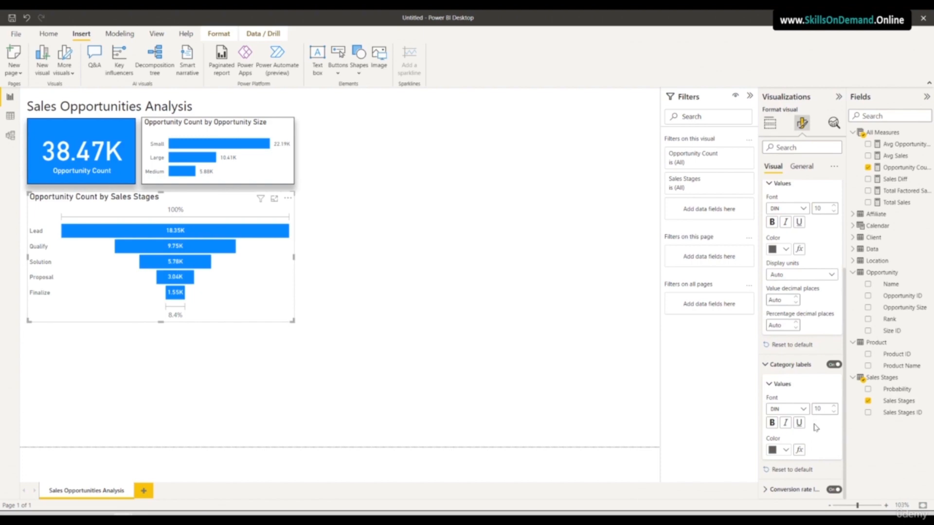
- Set the font of the funnel chart's conversion rate labels to DIN
{"action": "left_click", "coordinate": [802, 490]}
{"action": "scroll", "coordinate": [802, 481], "scroll_direction": "down", "scroll_amount": 3}
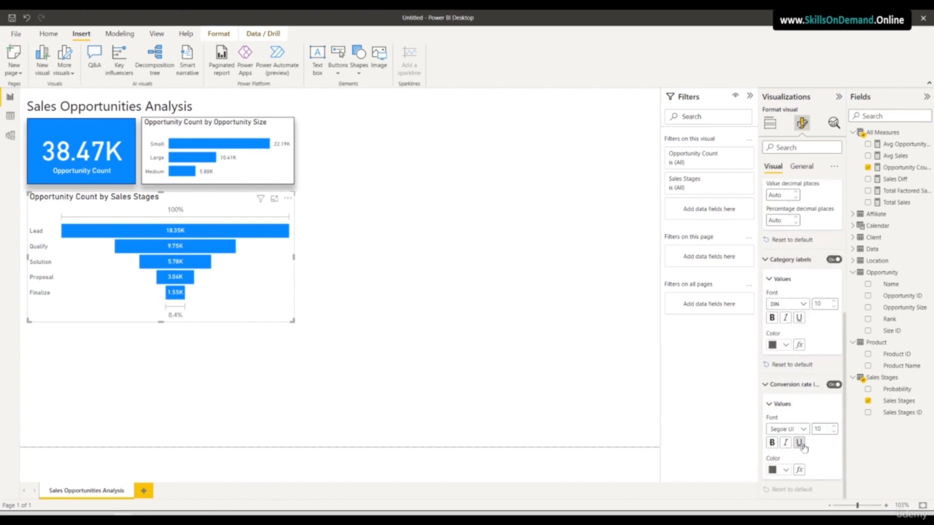
{"action": "left_click", "coordinate": [801, 428]}
{"action": "left_click", "coordinate": [783, 307]}
{"action": "scroll", "coordinate": [801, 370], "scroll_direction": "up", "scroll_amount": 3}
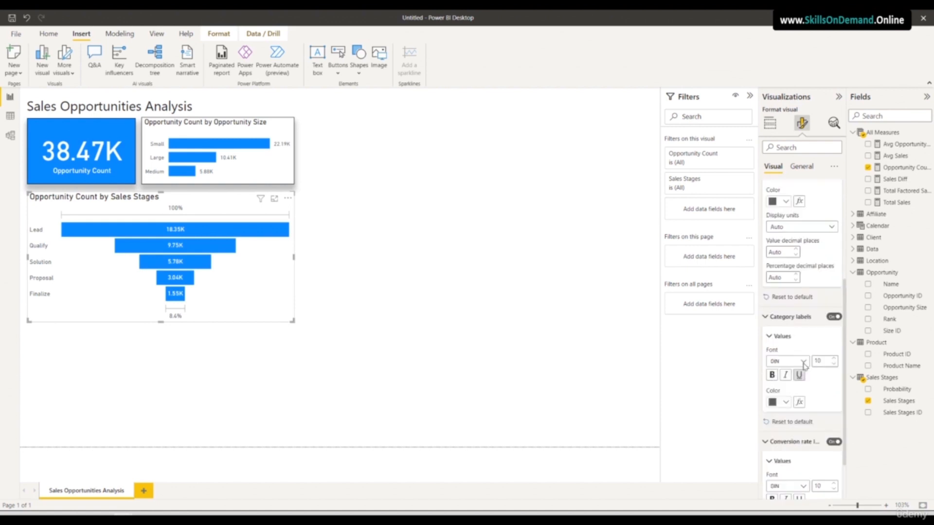
{"action": "scroll", "coordinate": [802, 368], "scroll_direction": "up", "scroll_amount": 2}
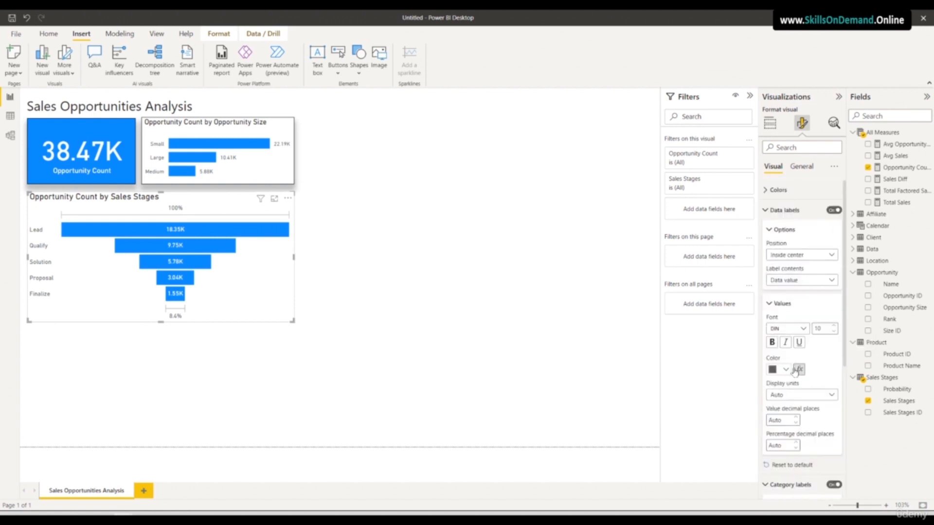
- Examine the funnel chart's general and label settings, including the available label contents, and keep Data value selected
{"action": "left_click", "coordinate": [804, 167]}
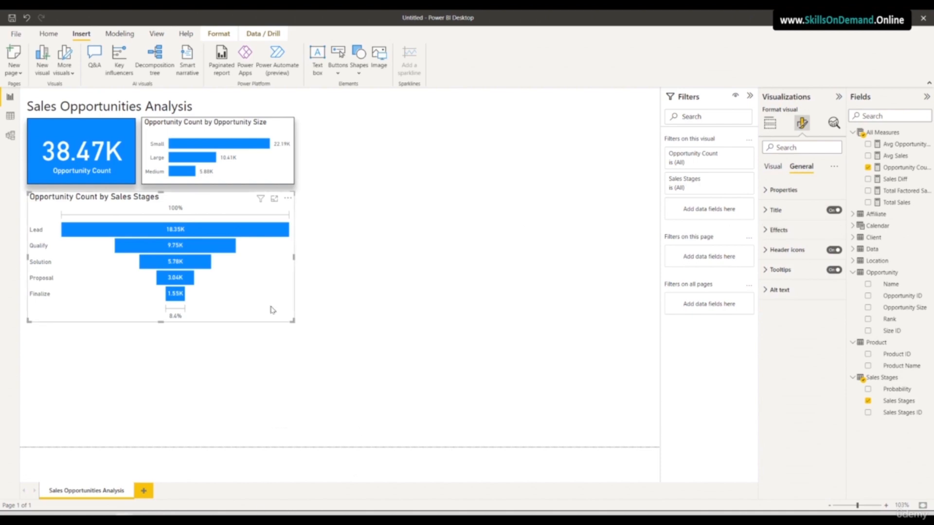
{"action": "left_click", "coordinate": [773, 167]}
{"action": "scroll", "coordinate": [817, 352], "scroll_direction": "down", "scroll_amount": 5}
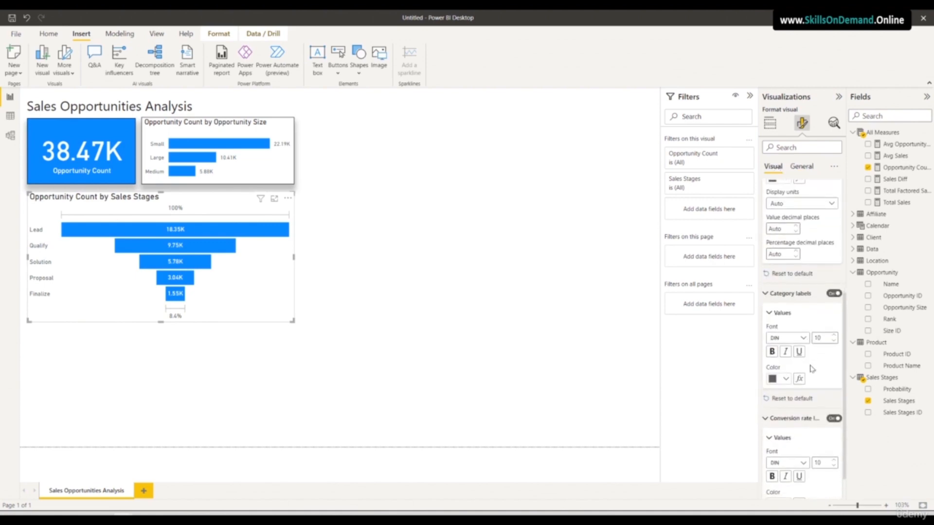
{"action": "scroll", "coordinate": [811, 418], "scroll_direction": "up", "scroll_amount": 5}
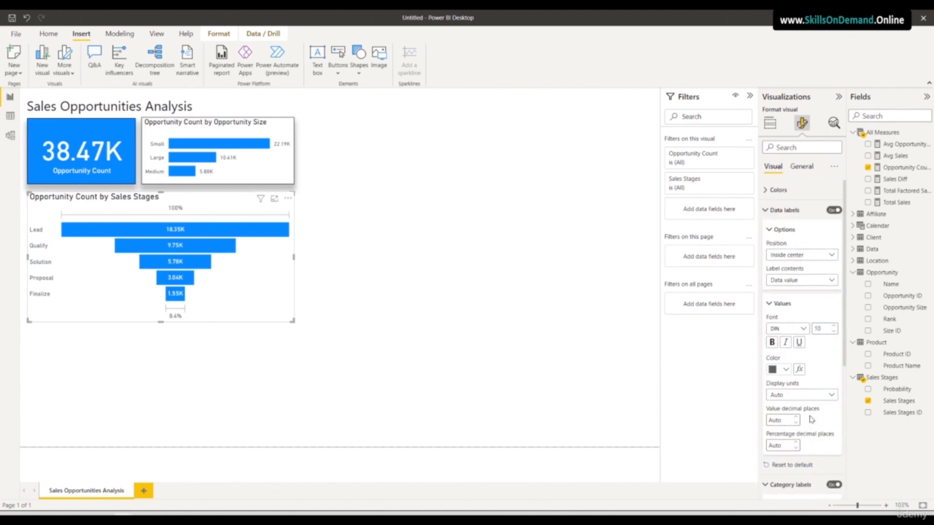
{"action": "left_click", "coordinate": [790, 214]}
{"action": "left_click", "coordinate": [791, 214]}
{"action": "left_click", "coordinate": [818, 282]}
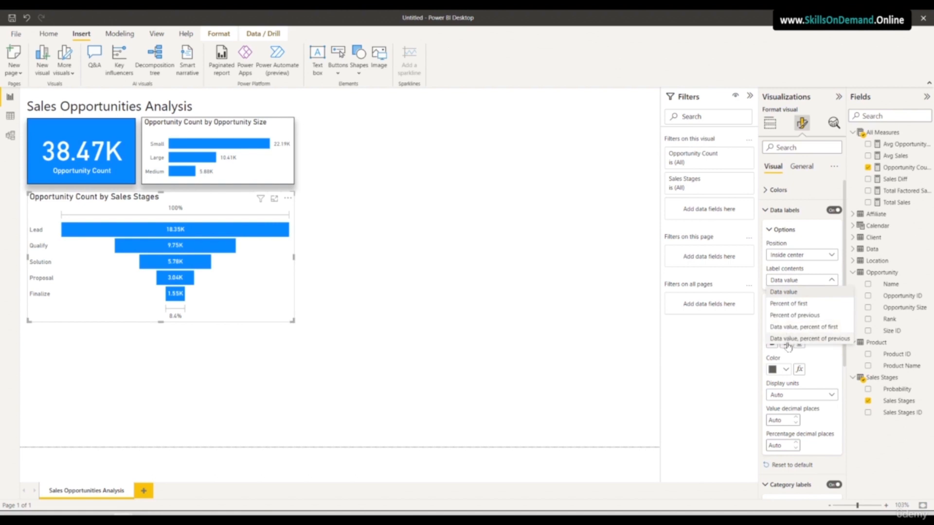
{"action": "left_click", "coordinate": [788, 294]}
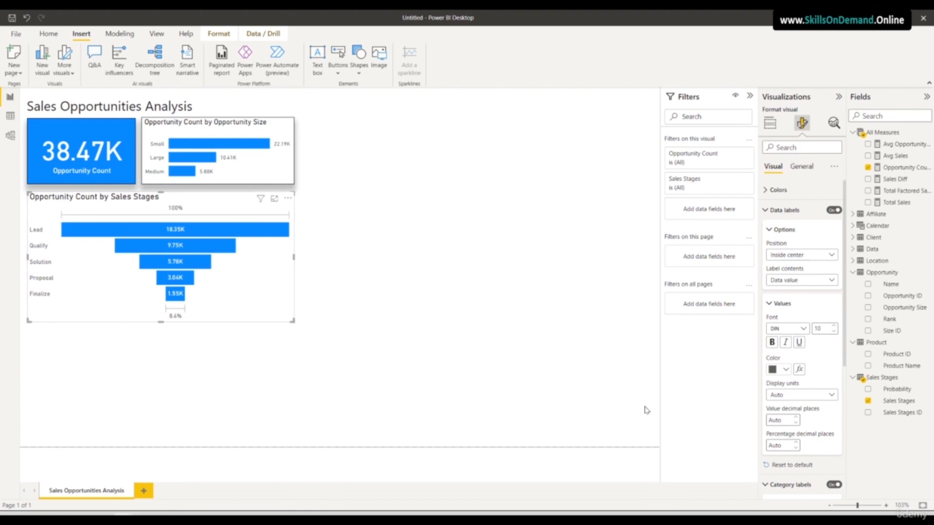
- Show individual colors for the funnel's stages and set Lead to the darkest shade of the theme's bright blue
{"action": "left_click", "coordinate": [777, 190]}
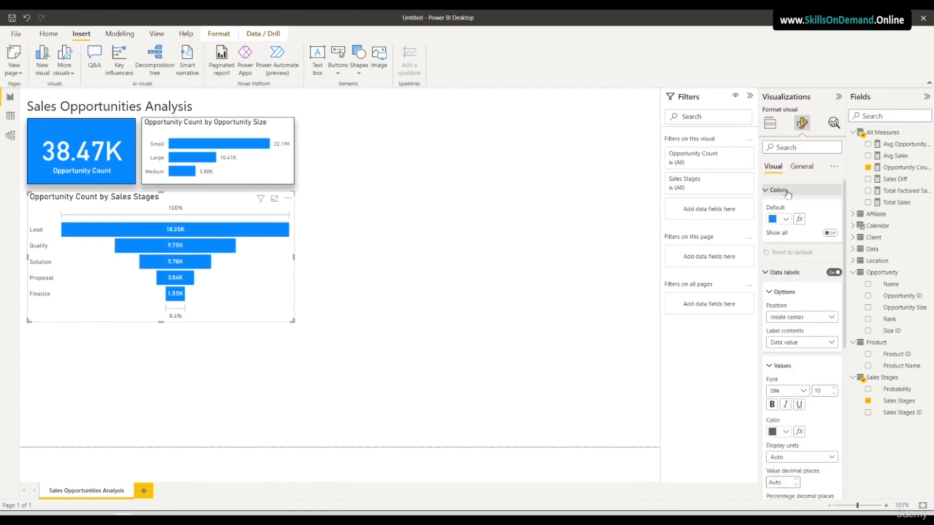
{"action": "left_click", "coordinate": [832, 235]}
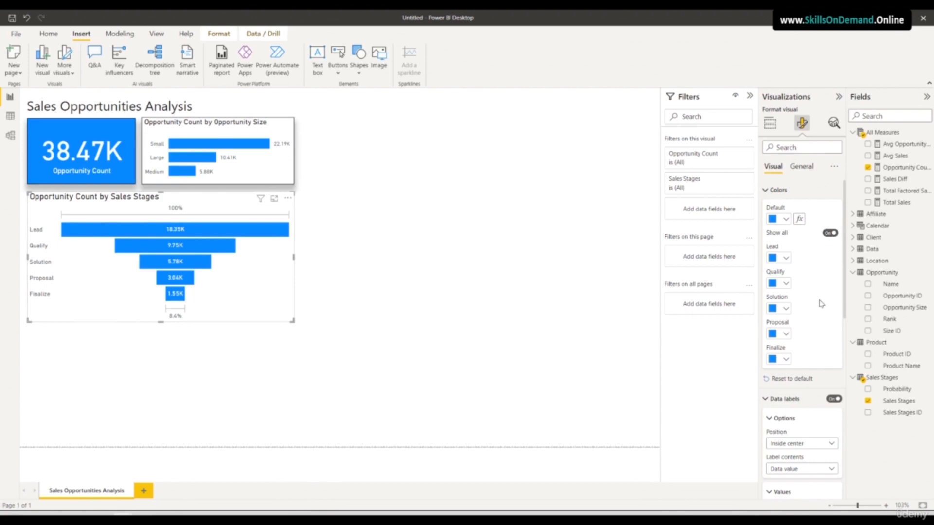
{"action": "left_click", "coordinate": [784, 258]}
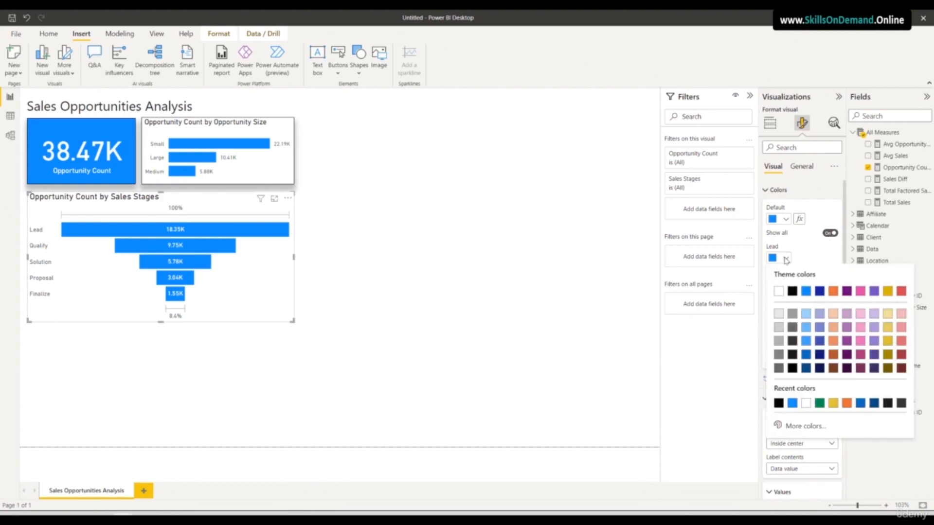
{"action": "left_click", "coordinate": [811, 369]}
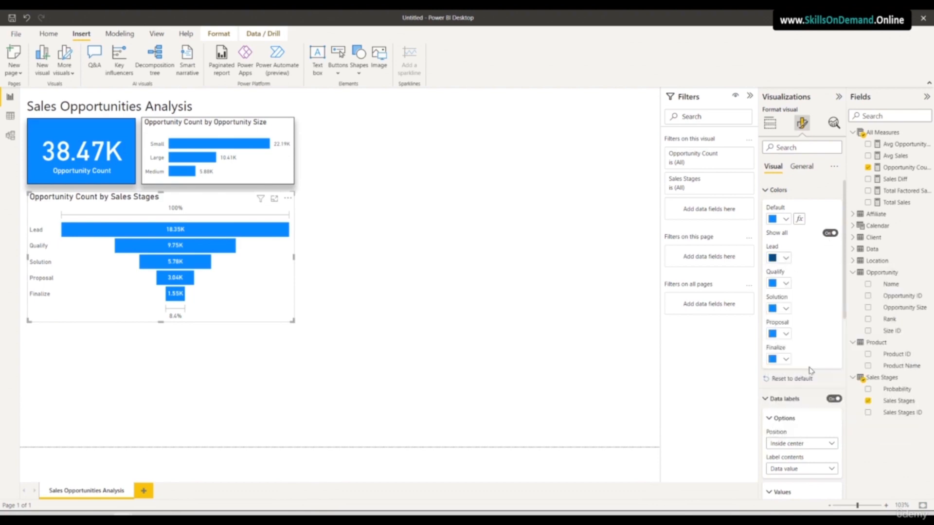
- Color the funnel's Qualify stage the second-darkest shade of the theme's bright blue, Solution the theme orange and Proposal the recent golden yellow
{"action": "left_click", "coordinate": [786, 284]}
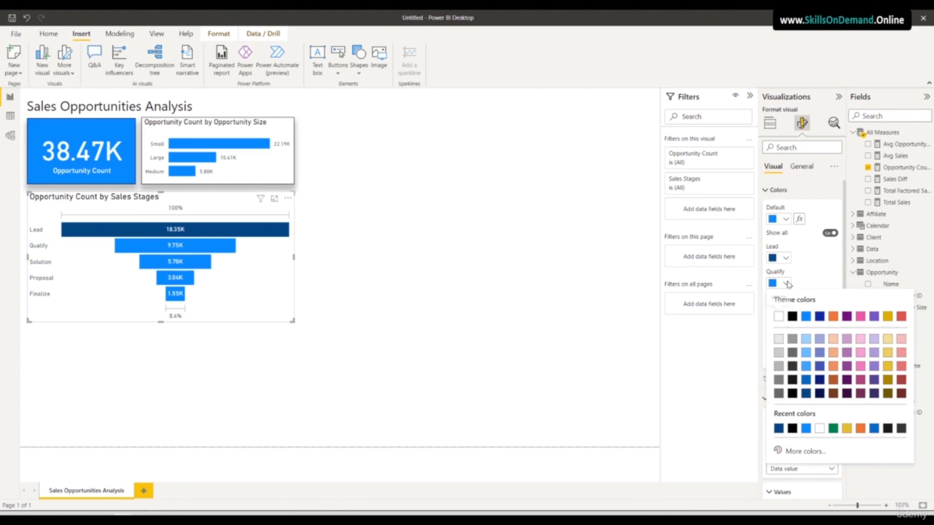
{"action": "left_click", "coordinate": [806, 380]}
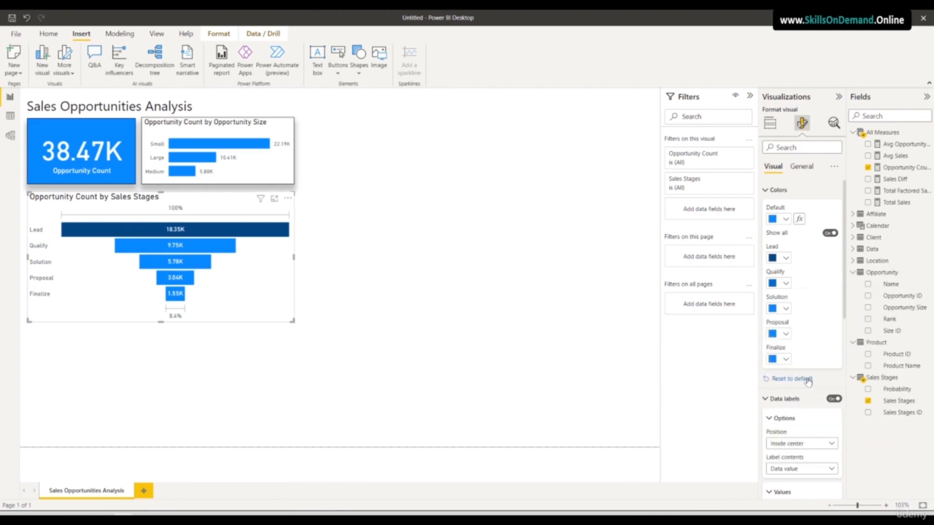
{"action": "left_click", "coordinate": [786, 309]}
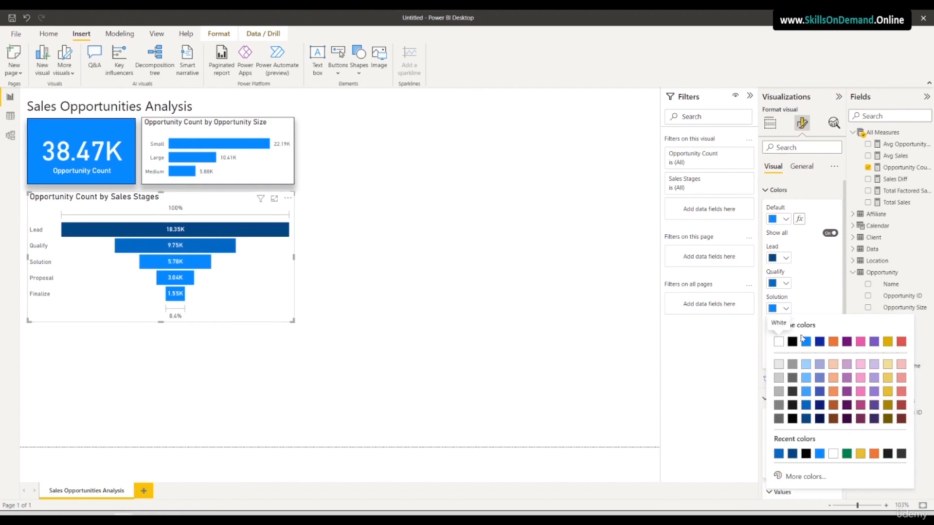
{"action": "left_click", "coordinate": [833, 343]}
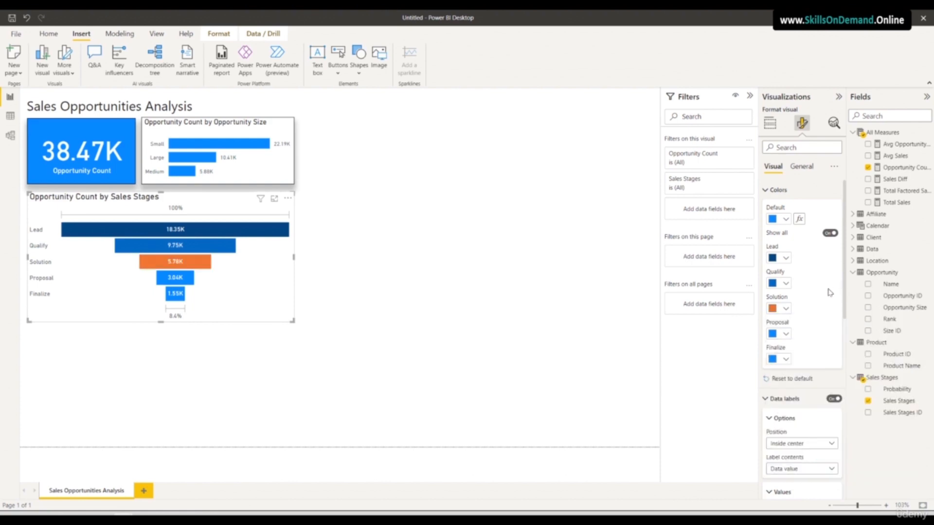
{"action": "left_click", "coordinate": [786, 334]}
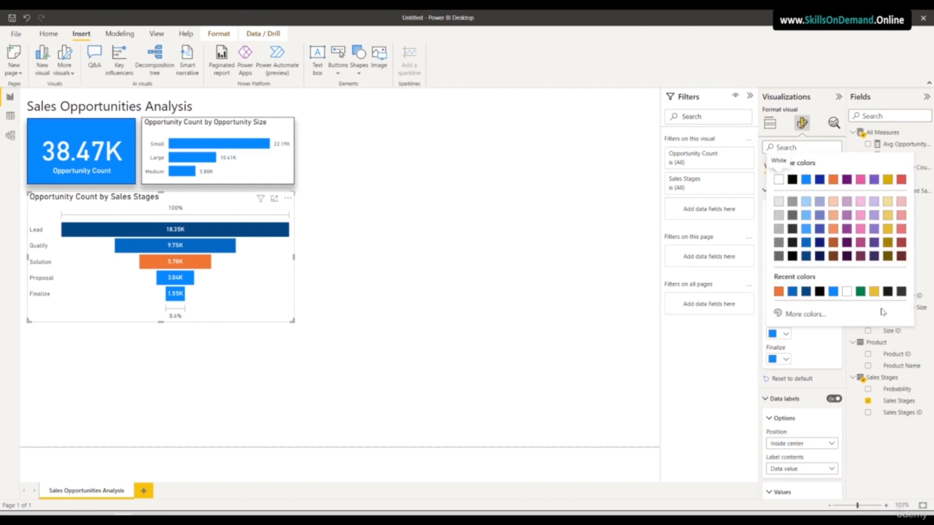
{"action": "left_click", "coordinate": [874, 292]}
- Set the funnel's Finalize stage to a custom dark green
{"action": "left_click", "coordinate": [786, 360]}
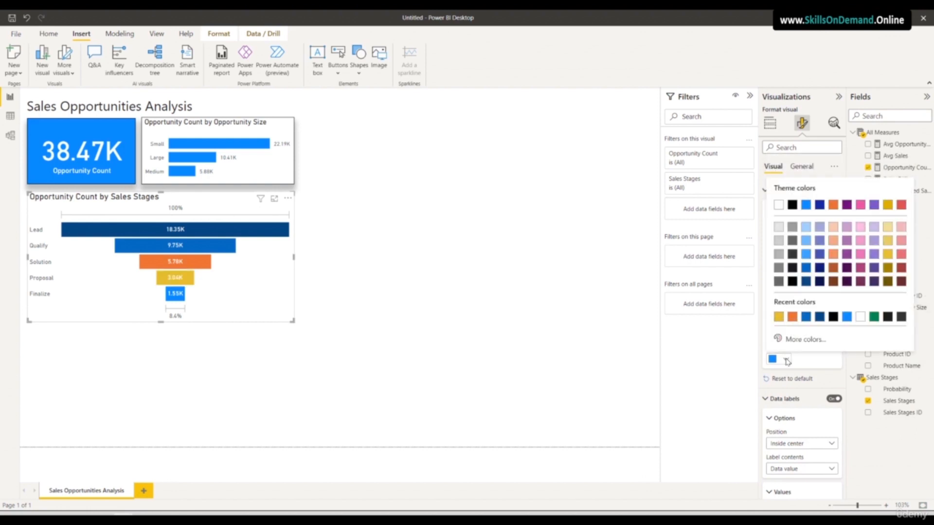
{"action": "left_click", "coordinate": [800, 339]}
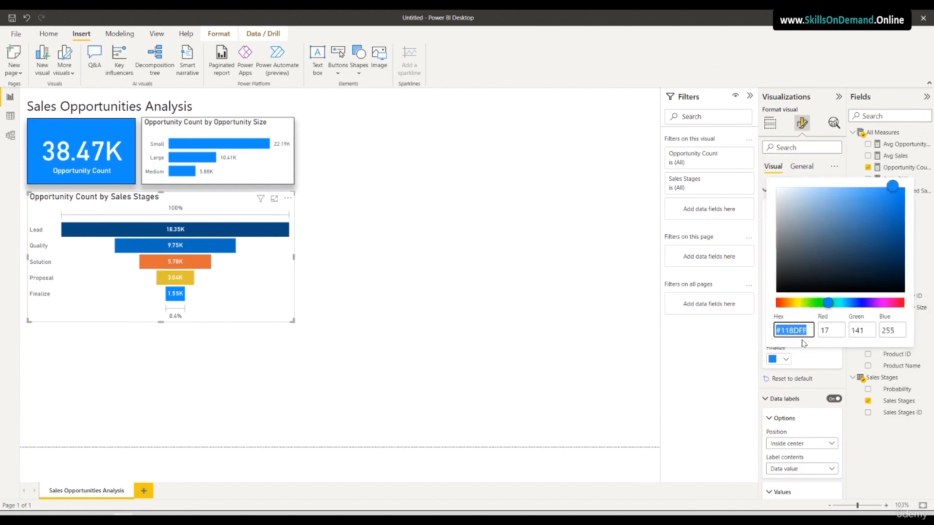
{"action": "left_click", "coordinate": [822, 305]}
{"action": "left_click", "coordinate": [900, 242]}
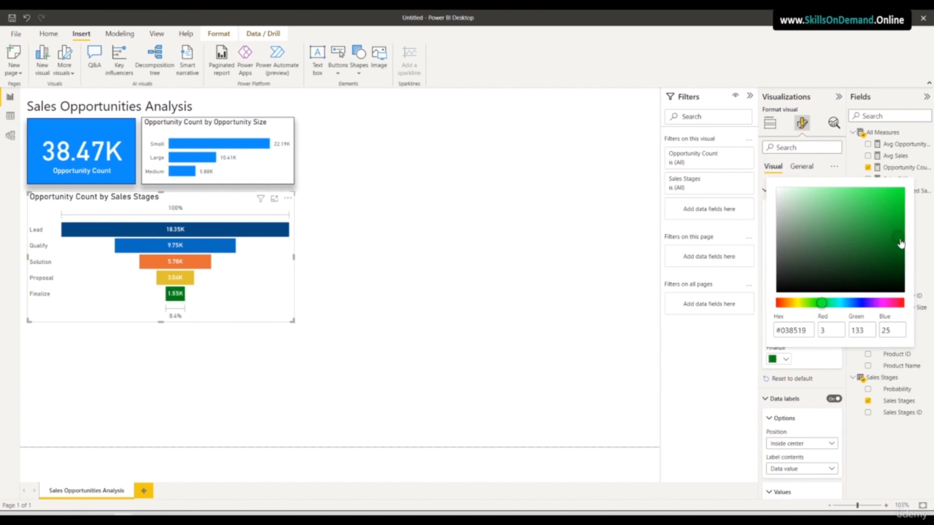
{"action": "left_click", "coordinate": [902, 232]}
{"action": "left_click", "coordinate": [902, 233]}
{"action": "key", "text": "Escape"}
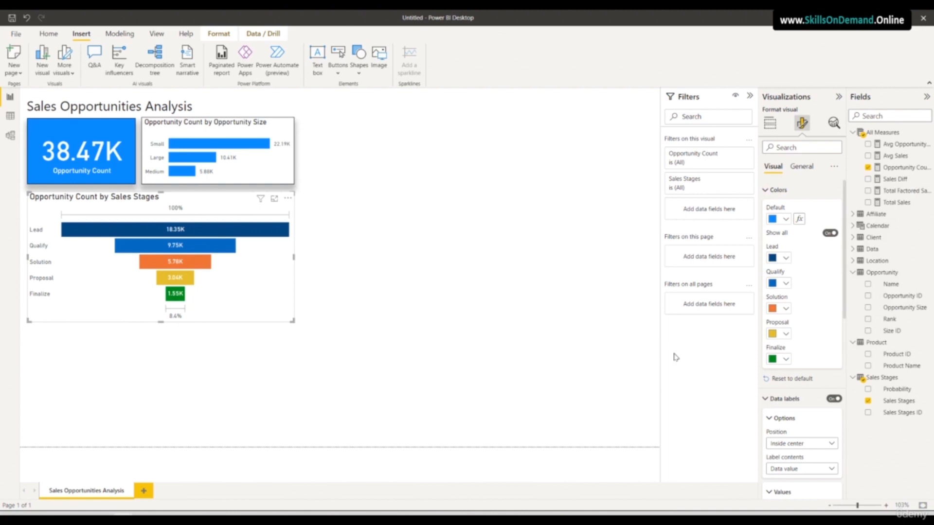
- Enable a shadow on the funnel chart and set its position to Bottom
{"action": "scroll", "coordinate": [842, 420], "scroll_direction": "down", "scroll_amount": 3}
{"action": "left_click", "coordinate": [801, 166]}
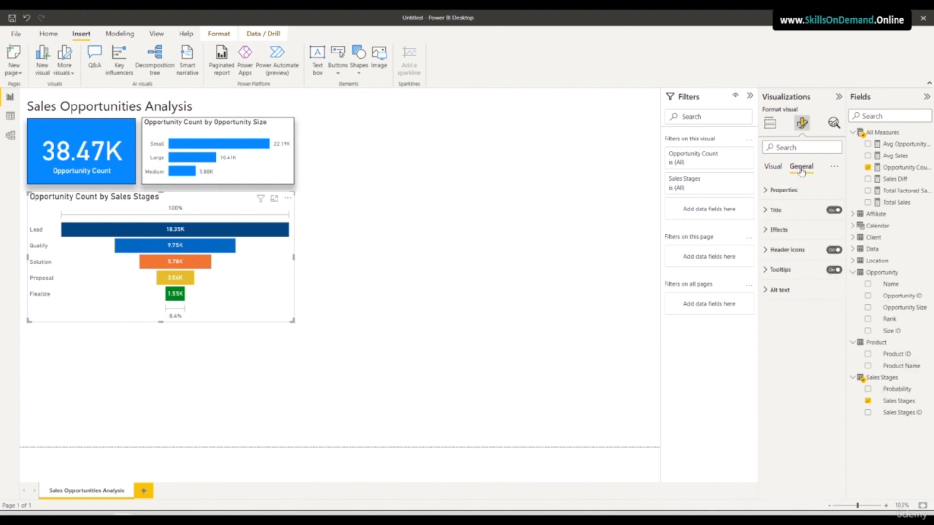
{"action": "left_click", "coordinate": [797, 229]}
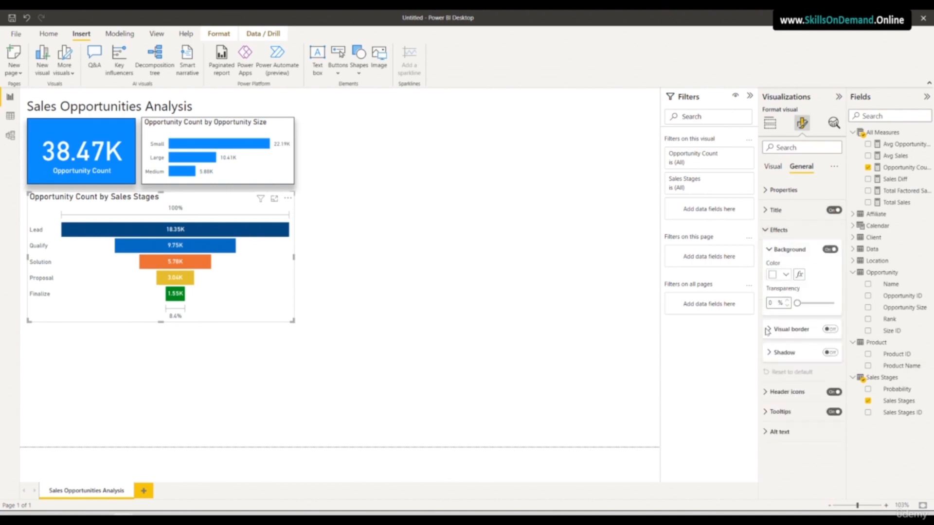
{"action": "left_click", "coordinate": [827, 353]}
{"action": "left_click", "coordinate": [798, 352]}
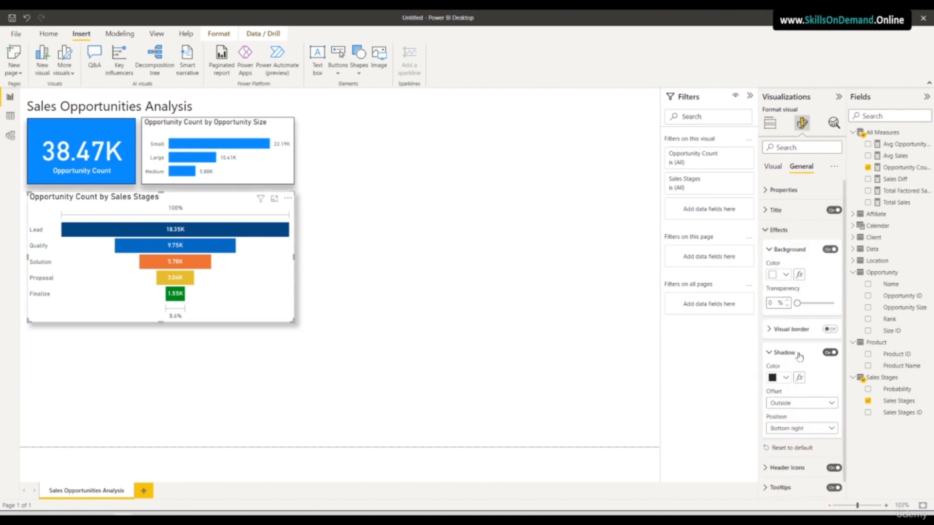
{"action": "left_click", "coordinate": [790, 430]}
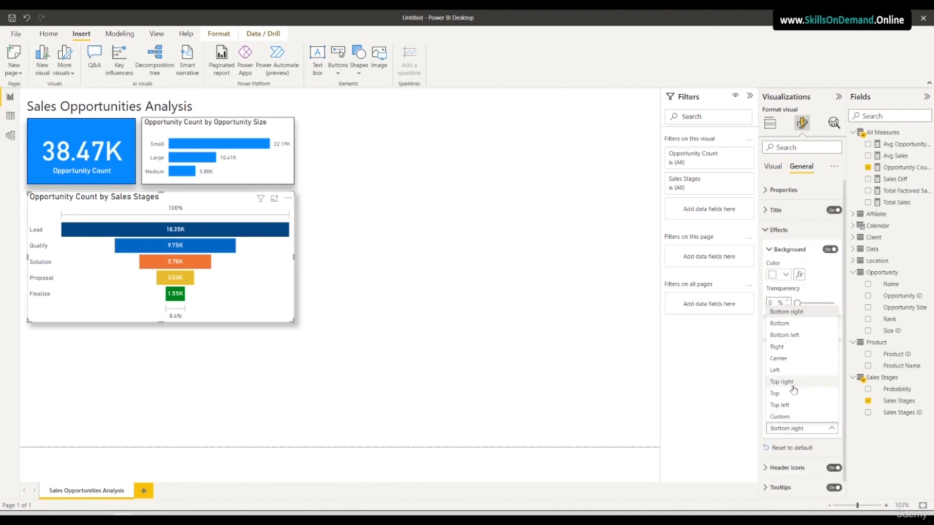
{"action": "left_click", "coordinate": [783, 324]}
- Enable the funnel chart's visual border and color it black
{"action": "left_click", "coordinate": [829, 329]}
{"action": "left_click", "coordinate": [809, 330]}
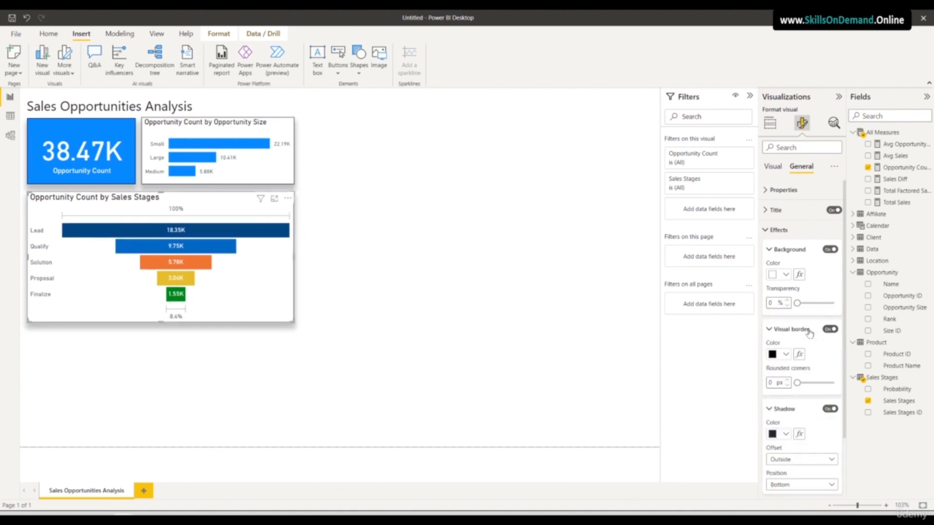
{"action": "left_click", "coordinate": [786, 354]}
{"action": "left_click", "coordinate": [793, 201]}
{"action": "left_click", "coordinate": [359, 374]}
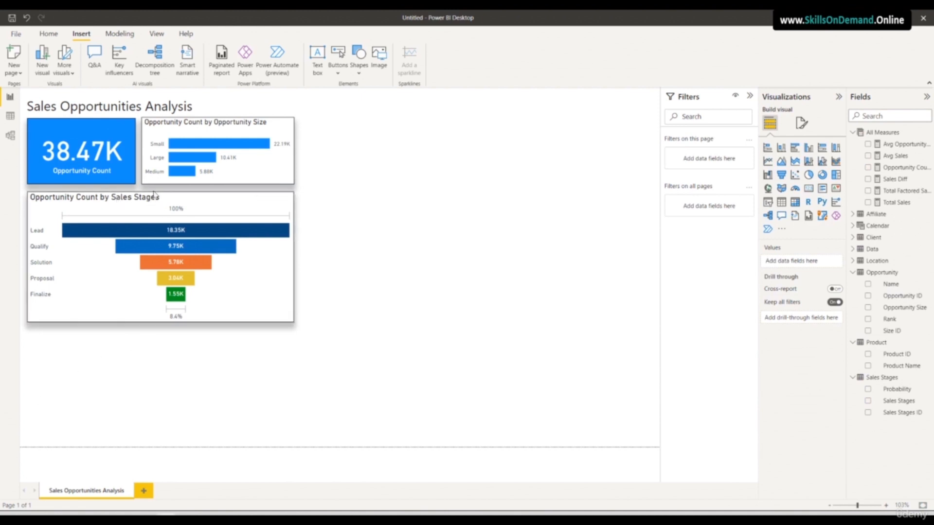
- Slightly reduce the font size of the funnel chart's title
{"action": "left_click", "coordinate": [239, 206]}
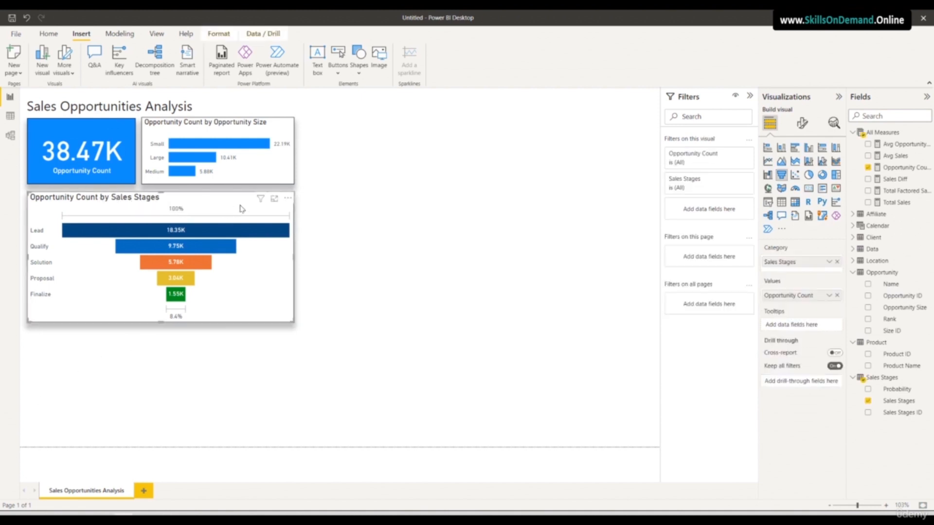
{"action": "left_click", "coordinate": [802, 123]}
{"action": "left_click", "coordinate": [802, 167]}
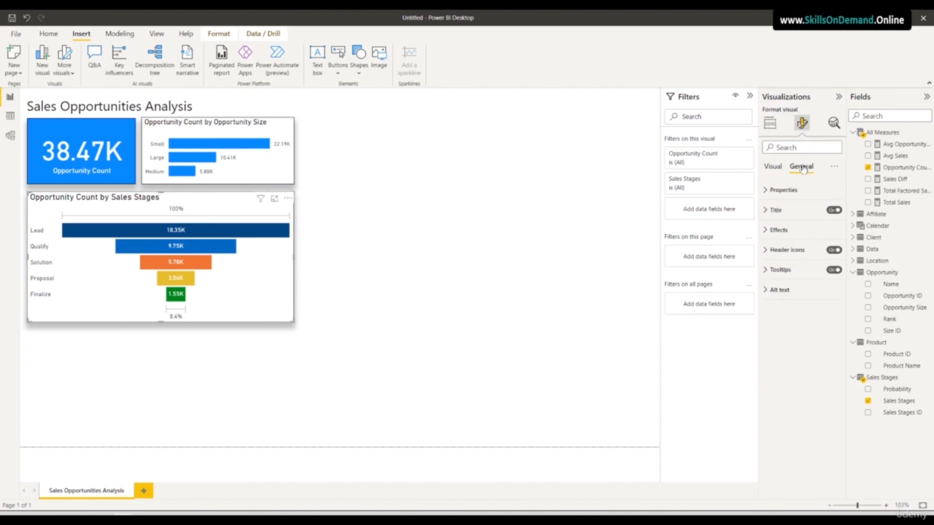
{"action": "left_click", "coordinate": [775, 210]}
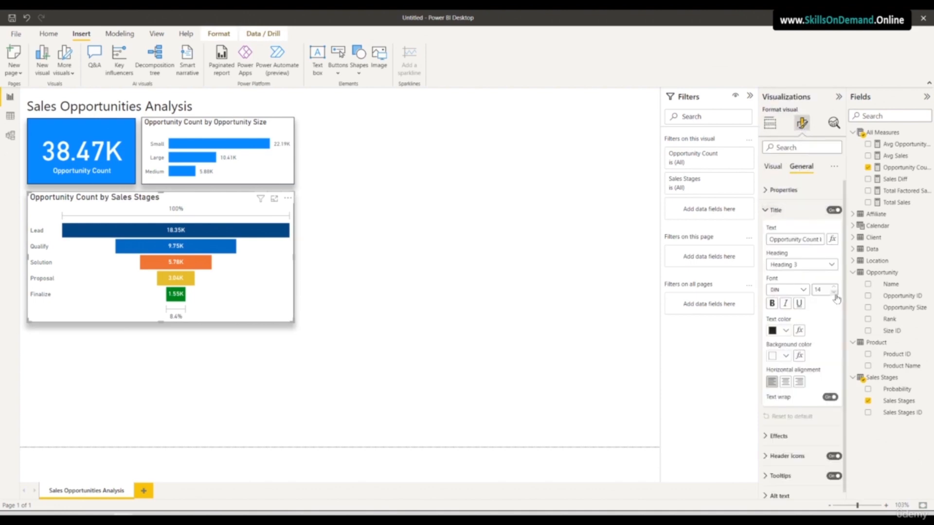
{"action": "left_click", "coordinate": [247, 383]}
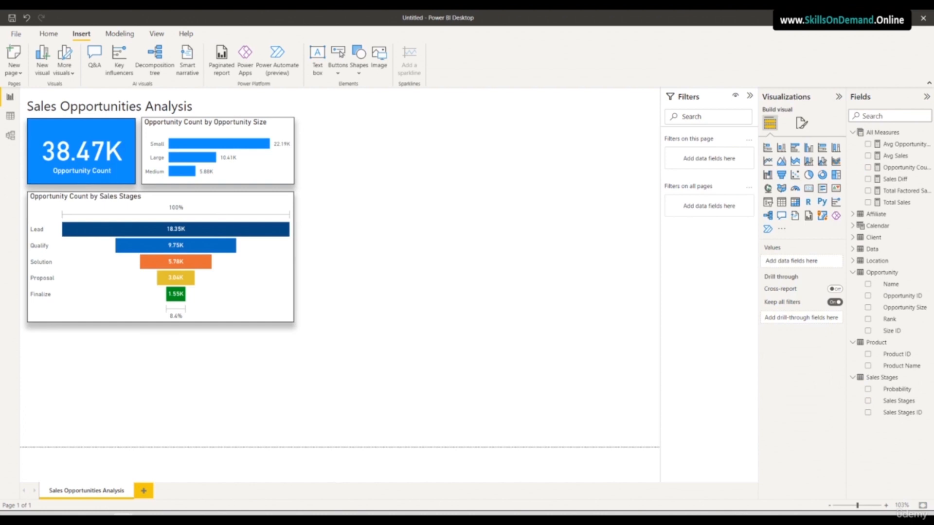
- Duplicate the funnel chart and remove Opportunity Count and Sales Stages from the copy's fields
{"action": "left_click", "coordinate": [80, 309]}
{"action": "key", "text": "ctrl+c"}
{"action": "key", "text": "ctrl+v"}
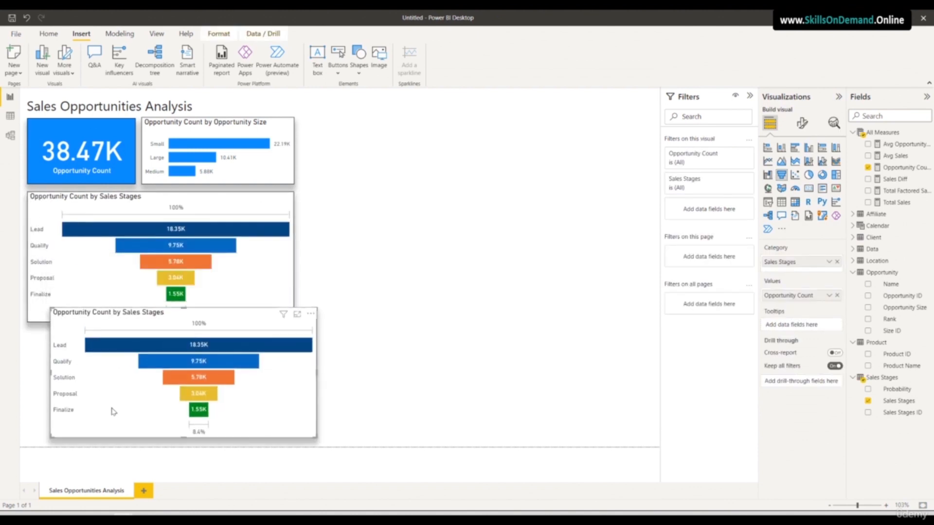
{"action": "left_click", "coordinate": [837, 295]}
{"action": "left_click", "coordinate": [837, 263]}
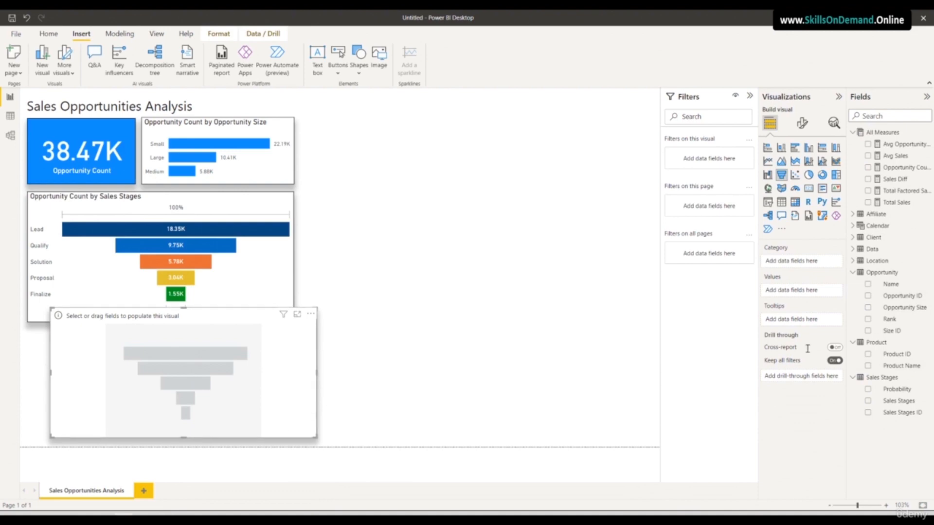
- Convert the emptied copy to an area chart with Product Name on the X-axis and Opportunity Count on the Y-axis
{"action": "left_click", "coordinate": [780, 162]}
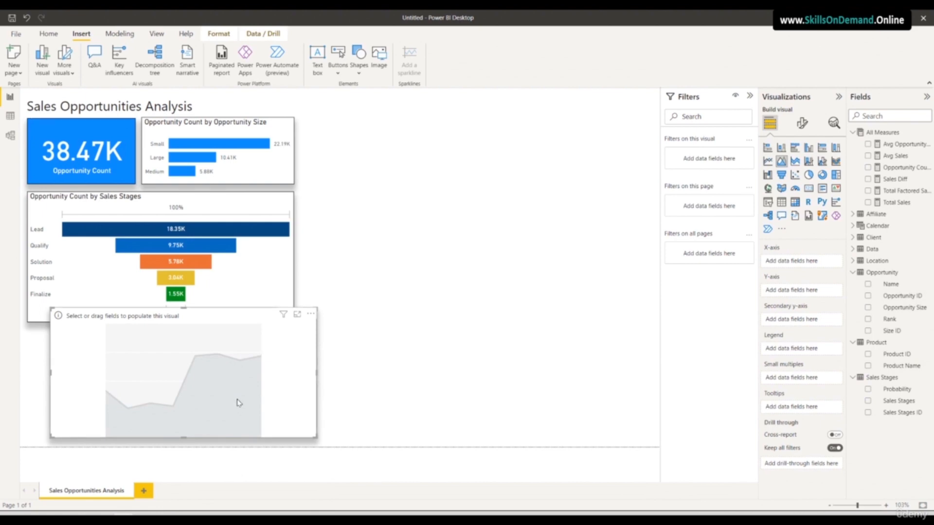
{"action": "left_click_drag", "start_coordinate": [913, 371], "coordinate": [801, 262]}
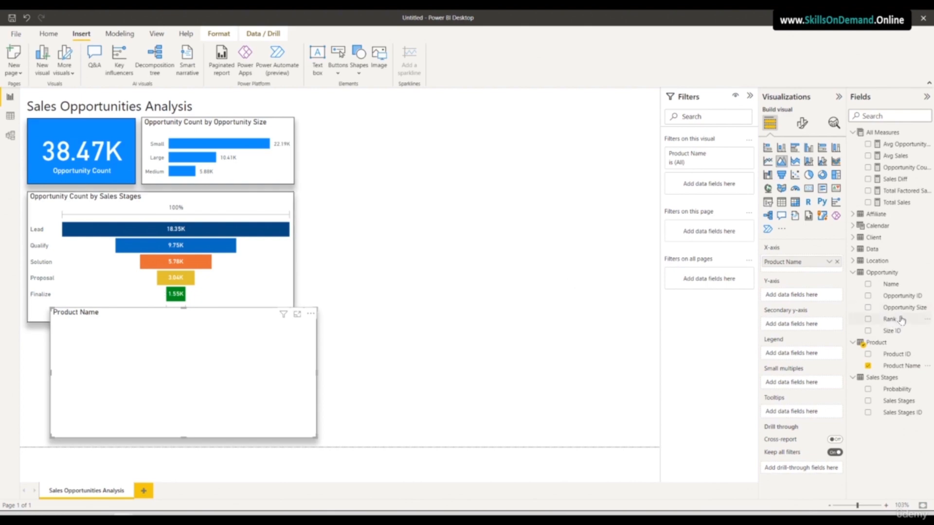
{"action": "left_click_drag", "start_coordinate": [913, 167], "coordinate": [814, 299]}
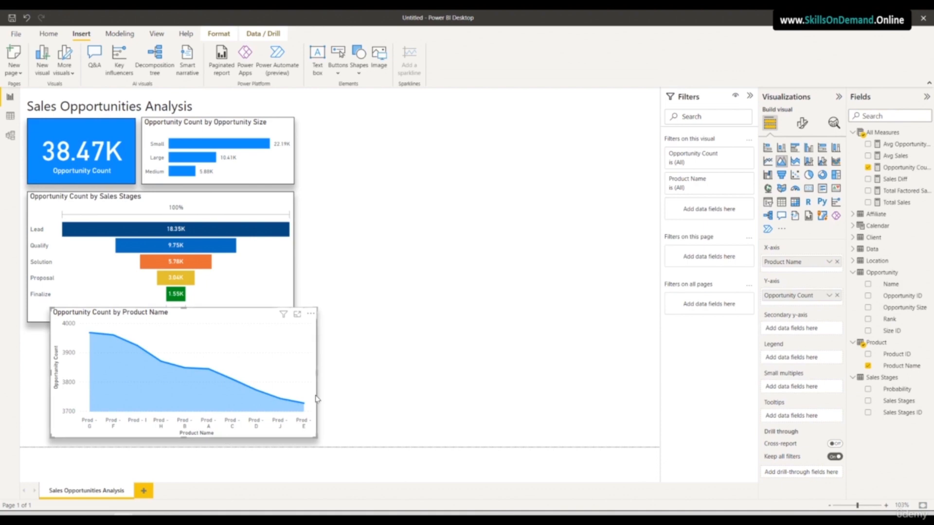
- Enable markers on the area chart, color them black and set their size to 8
{"action": "left_click", "coordinate": [802, 123]}
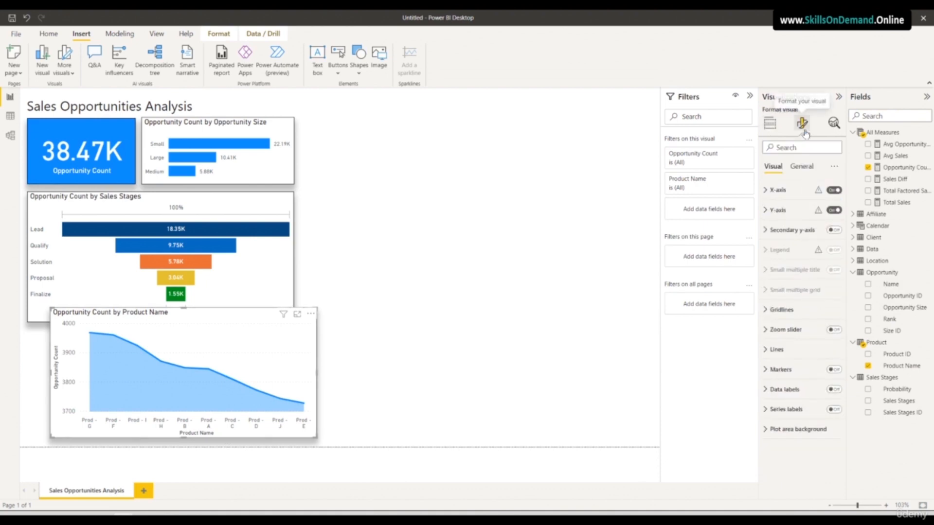
{"action": "left_click", "coordinate": [782, 371]}
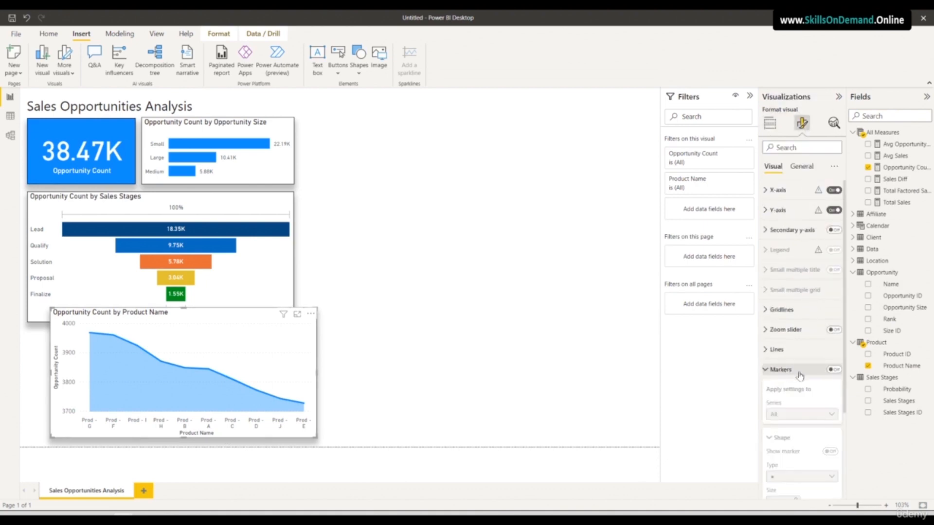
{"action": "left_click", "coordinate": [834, 371]}
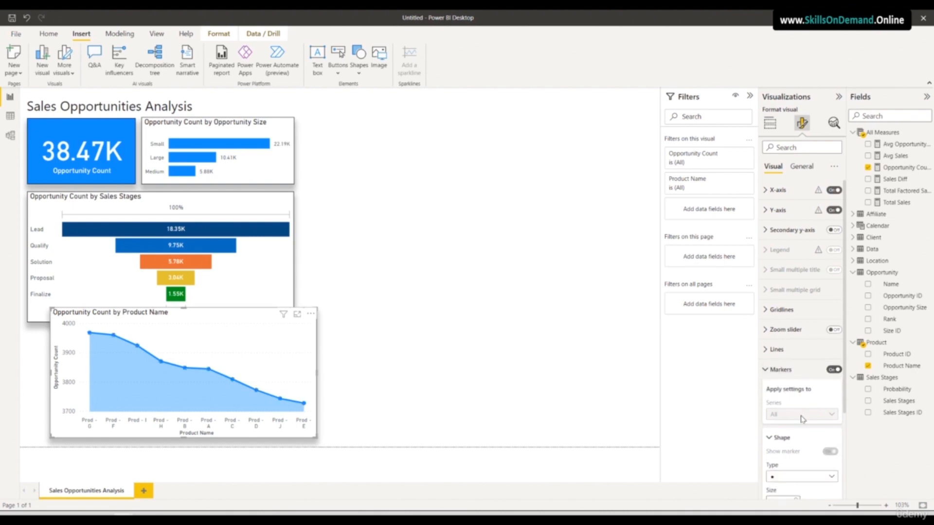
{"action": "scroll", "coordinate": [800, 424], "scroll_direction": "down", "scroll_amount": 3}
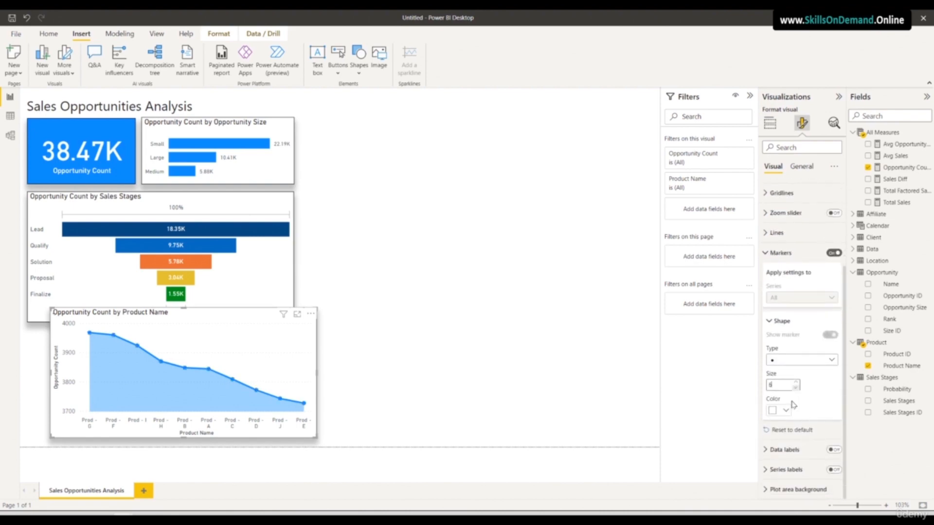
{"action": "left_click", "coordinate": [786, 411]}
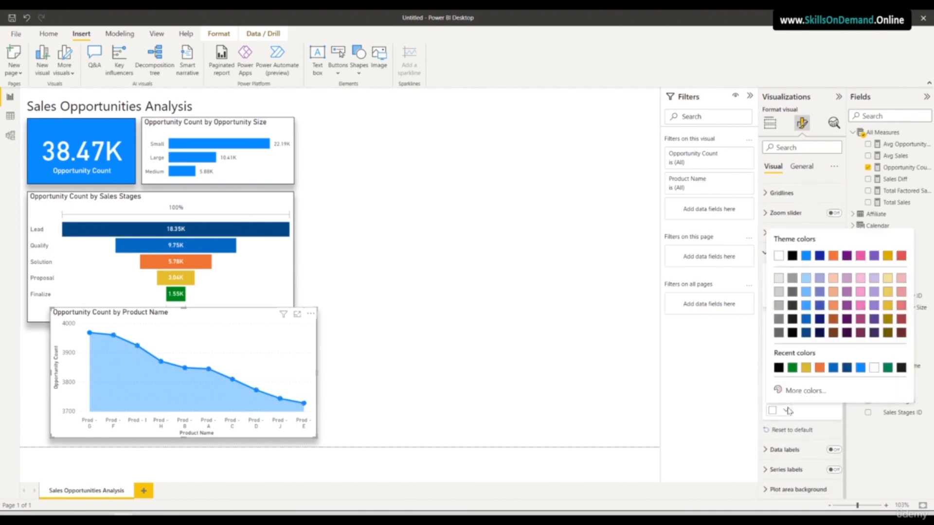
{"action": "left_click", "coordinate": [792, 255]}
{"action": "left_click", "coordinate": [795, 383]}
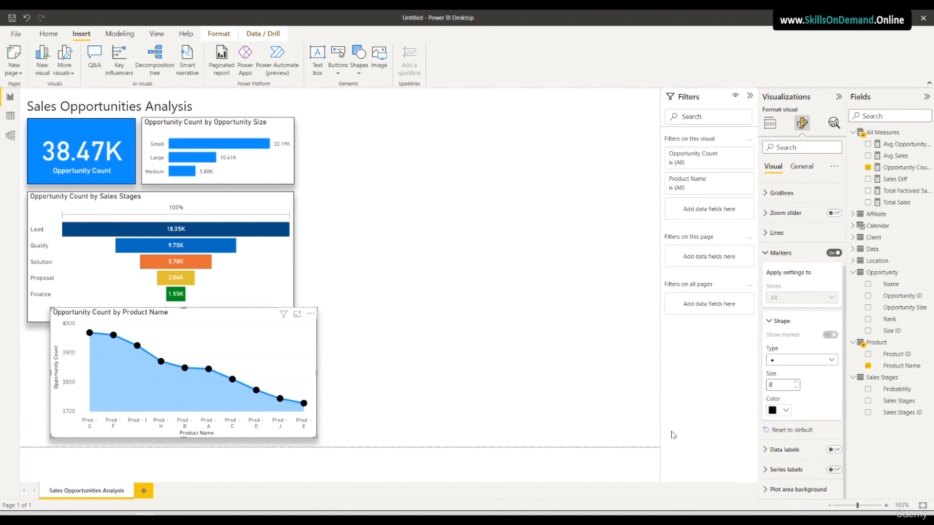
- Enable data labels on the area chart and set their display units to Thousands
{"action": "left_click", "coordinate": [835, 452]}
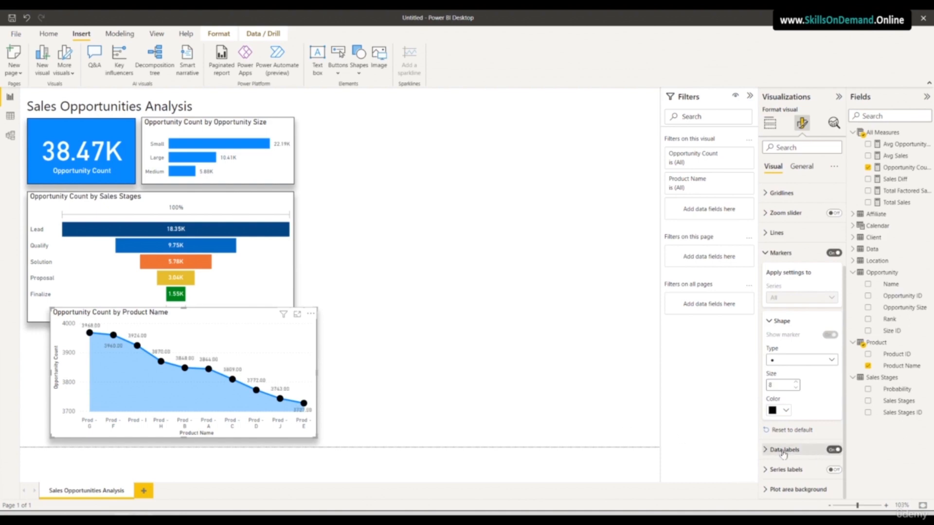
{"action": "scroll", "coordinate": [813, 481], "scroll_direction": "down", "scroll_amount": 3}
{"action": "scroll", "coordinate": [807, 470], "scroll_direction": "up", "scroll_amount": 1}
{"action": "scroll", "coordinate": [801, 456], "scroll_direction": "down", "scroll_amount": 1}
{"action": "left_click", "coordinate": [782, 407]}
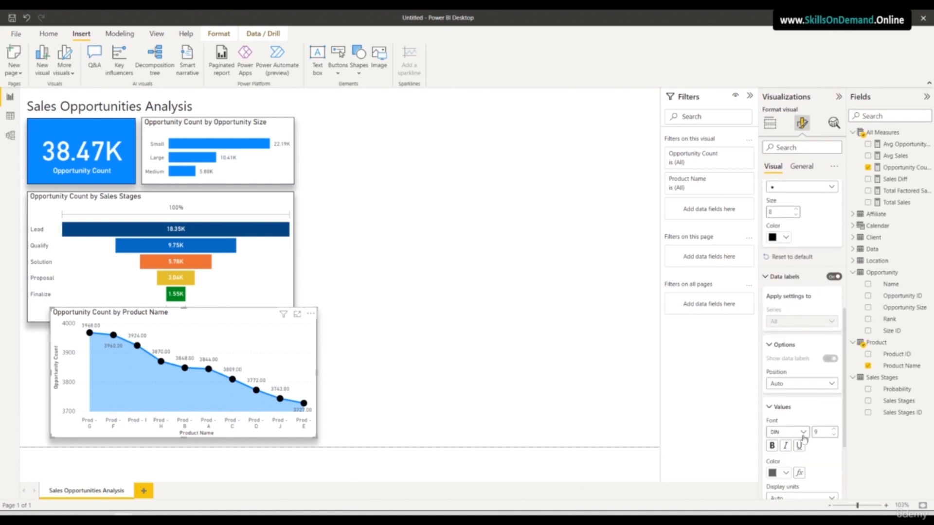
{"action": "scroll", "coordinate": [802, 408], "scroll_direction": "down", "scroll_amount": 3}
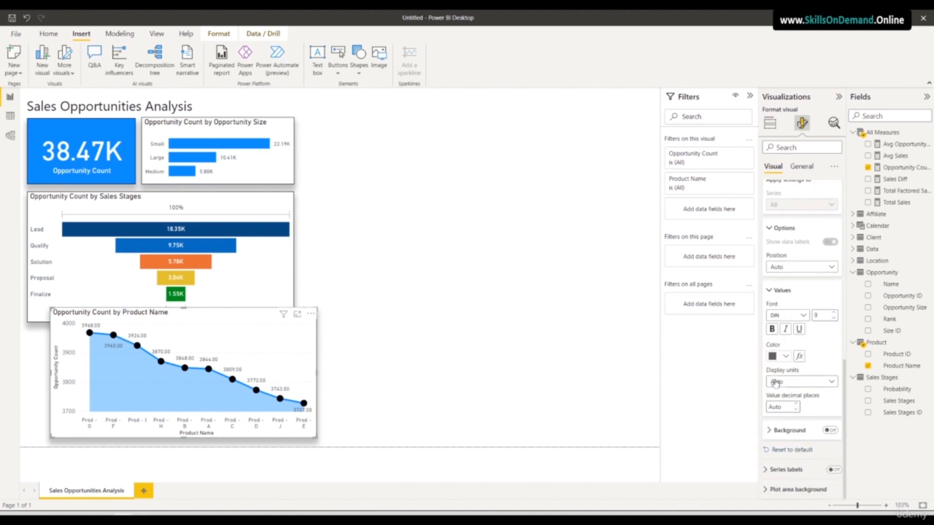
{"action": "left_click", "coordinate": [793, 382]}
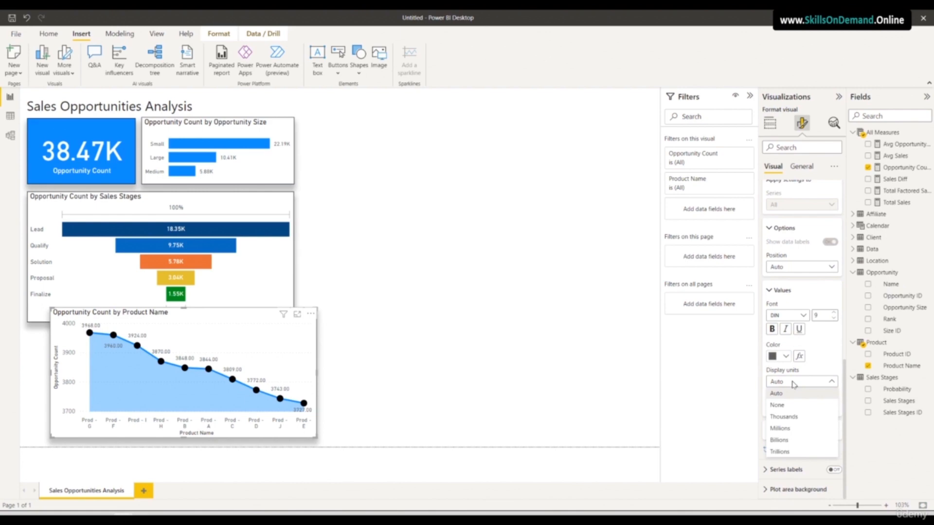
{"action": "left_click", "coordinate": [788, 417]}
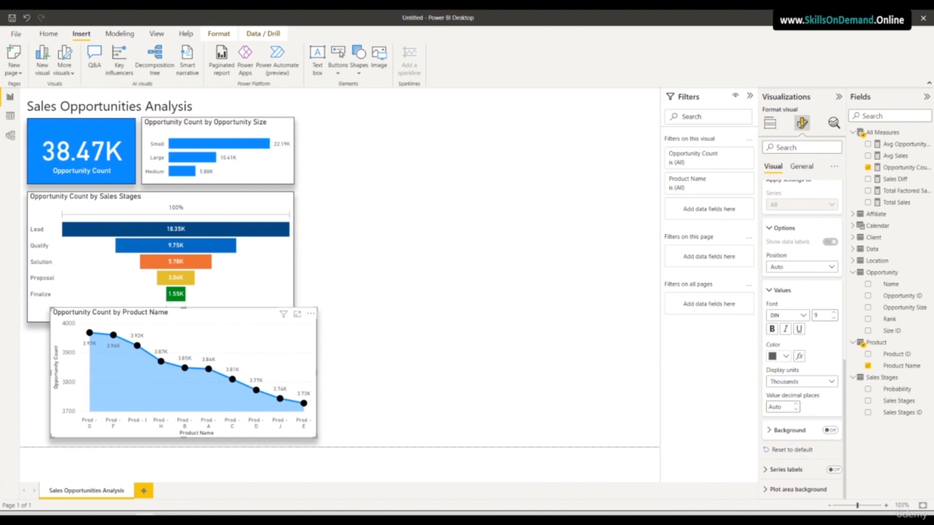
- Turn off the X-axis and Y-axis titles on the Opportunity Count by Product Name area chart
{"action": "scroll", "coordinate": [834, 380], "scroll_direction": "up", "scroll_amount": 10}
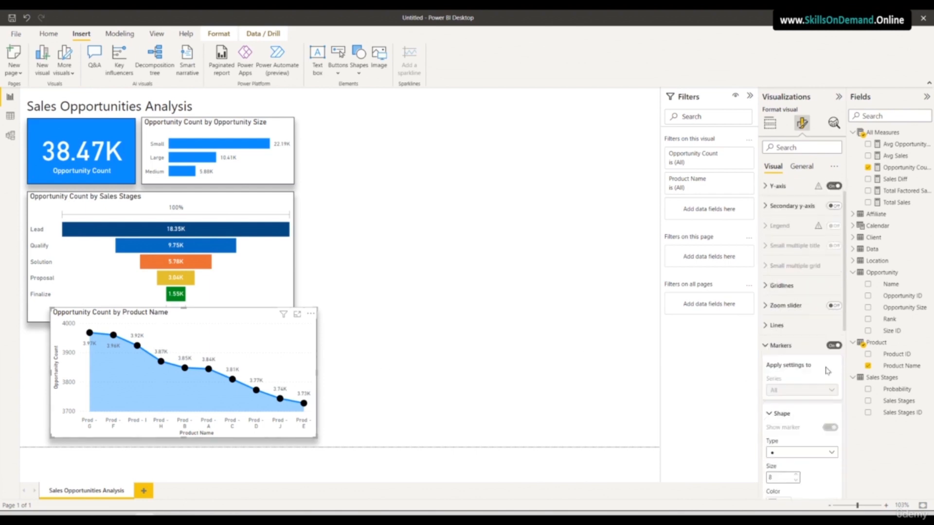
{"action": "left_click", "coordinate": [783, 191]}
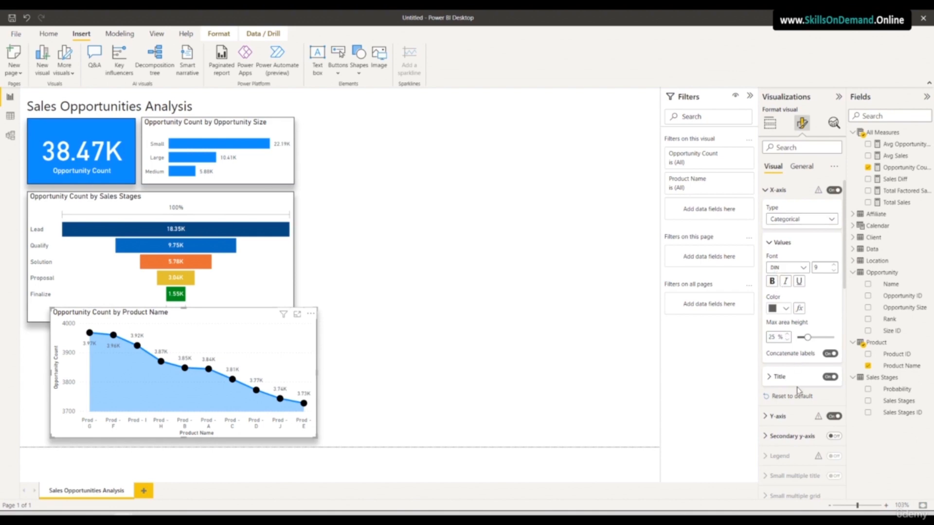
{"action": "left_click", "coordinate": [829, 376]}
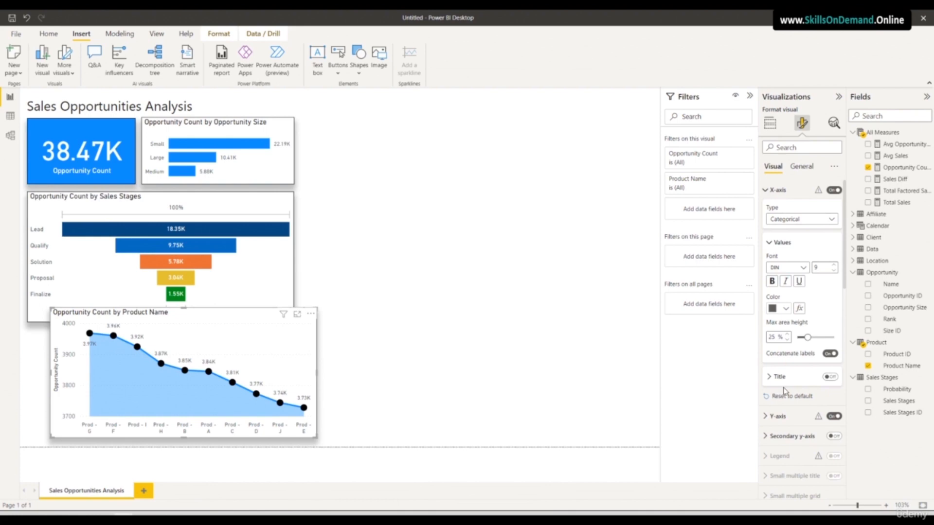
{"action": "scroll", "coordinate": [784, 390], "scroll_direction": "down", "scroll_amount": 3}
{"action": "left_click", "coordinate": [778, 320]}
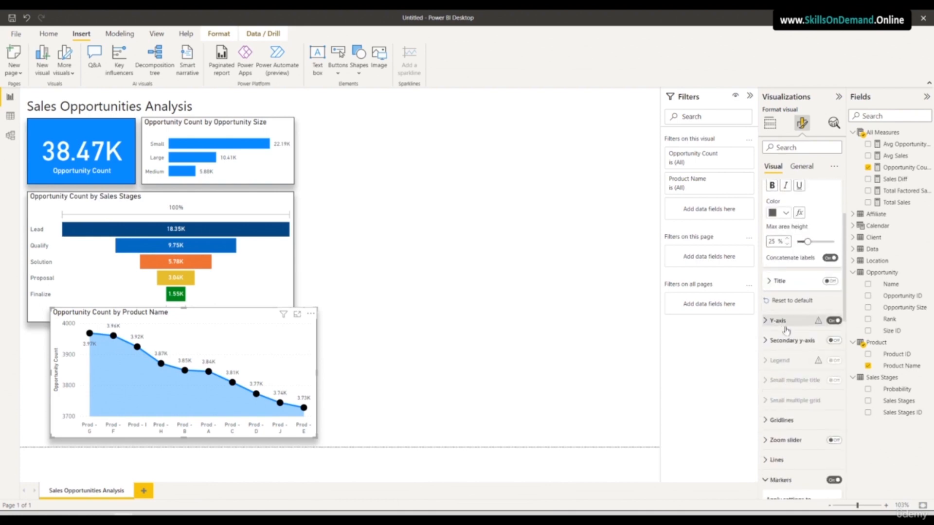
{"action": "scroll", "coordinate": [789, 387], "scroll_direction": "down", "scroll_amount": 4}
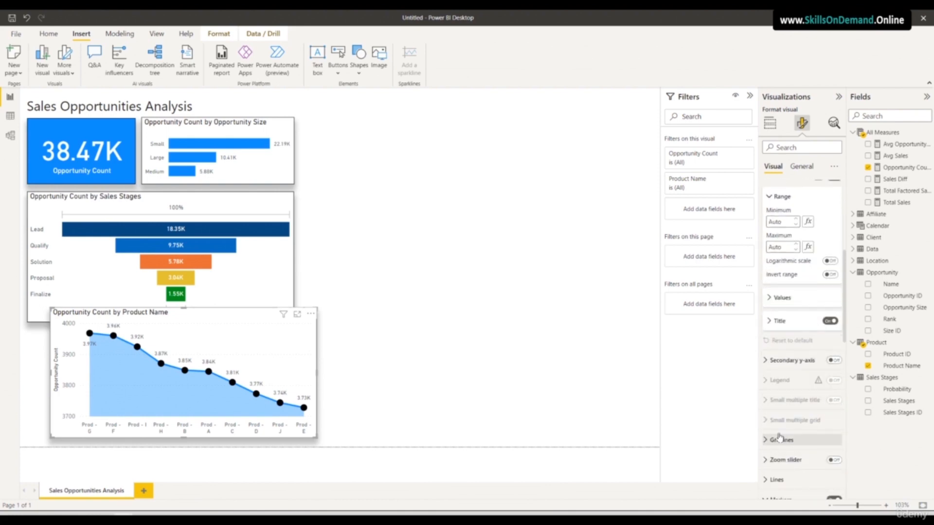
{"action": "left_click", "coordinate": [829, 321]}
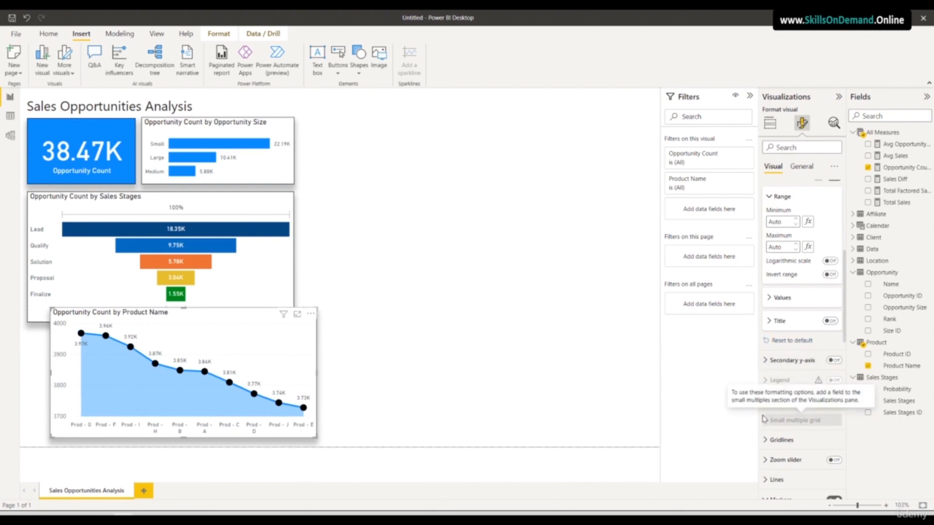
- Set the font of the area chart's Y-axis values to DIN
{"action": "scroll", "coordinate": [788, 302], "scroll_direction": "up", "scroll_amount": 5}
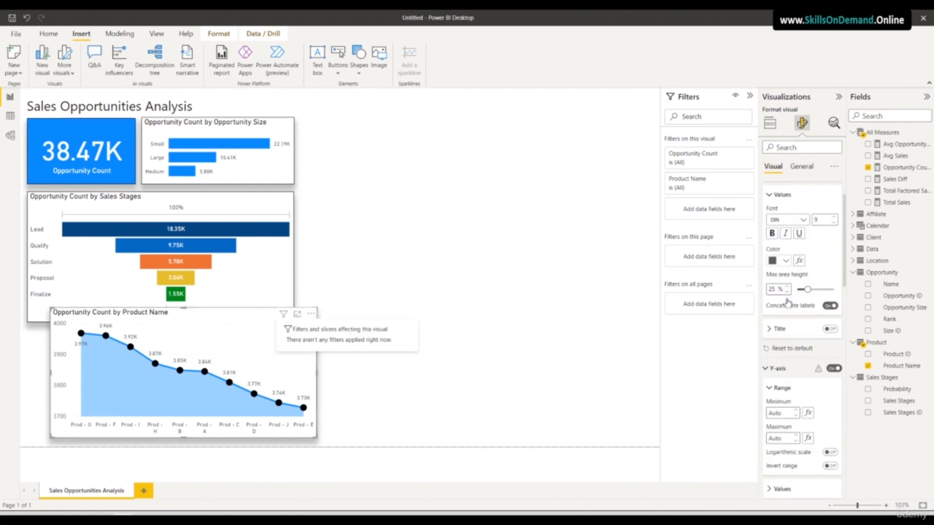
{"action": "scroll", "coordinate": [805, 362], "scroll_direction": "down", "scroll_amount": 1}
{"action": "scroll", "coordinate": [803, 367], "scroll_direction": "down", "scroll_amount": 3}
{"action": "scroll", "coordinate": [801, 394], "scroll_direction": "down", "scroll_amount": 2}
{"action": "left_click", "coordinate": [802, 324]}
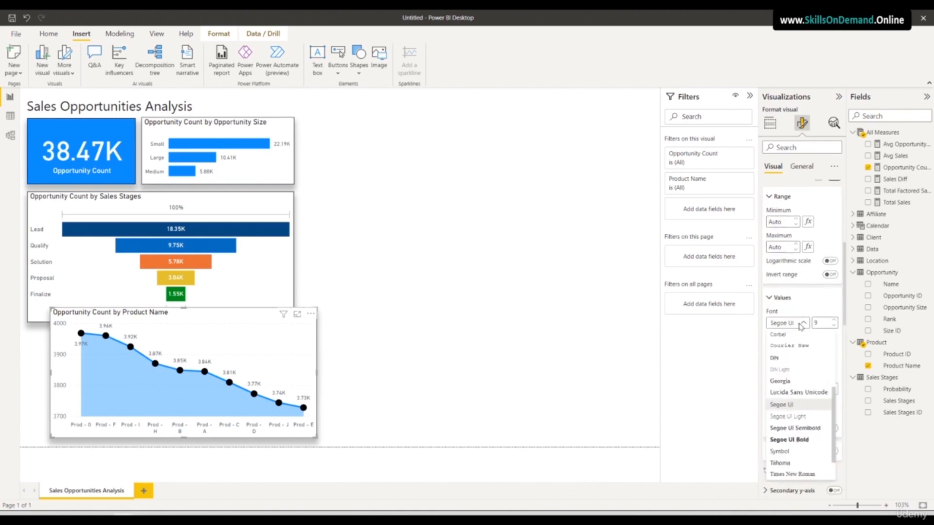
{"action": "left_click", "coordinate": [784, 359]}
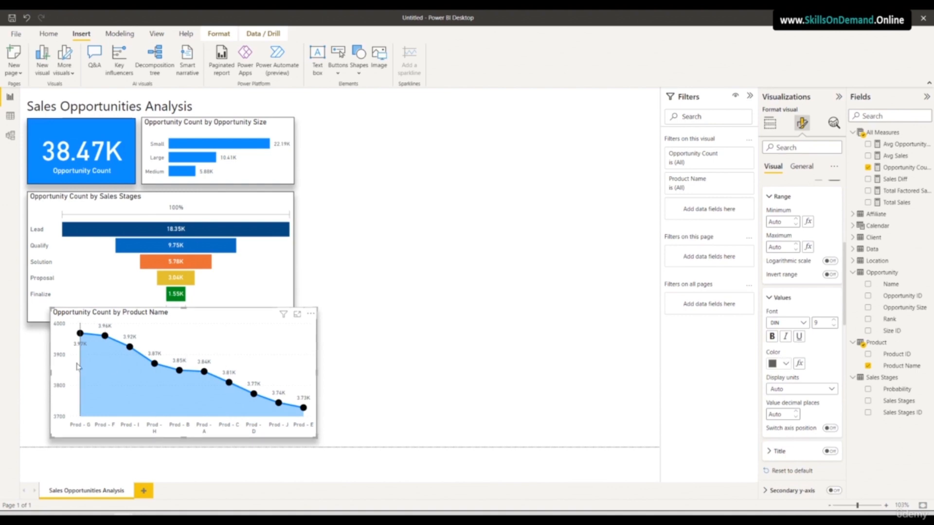
- Align the area chart directly beneath the funnel, shorten it to clear the funnel and extend its right edge
{"action": "left_click_drag", "start_coordinate": [137, 310], "coordinate": [113, 315]}
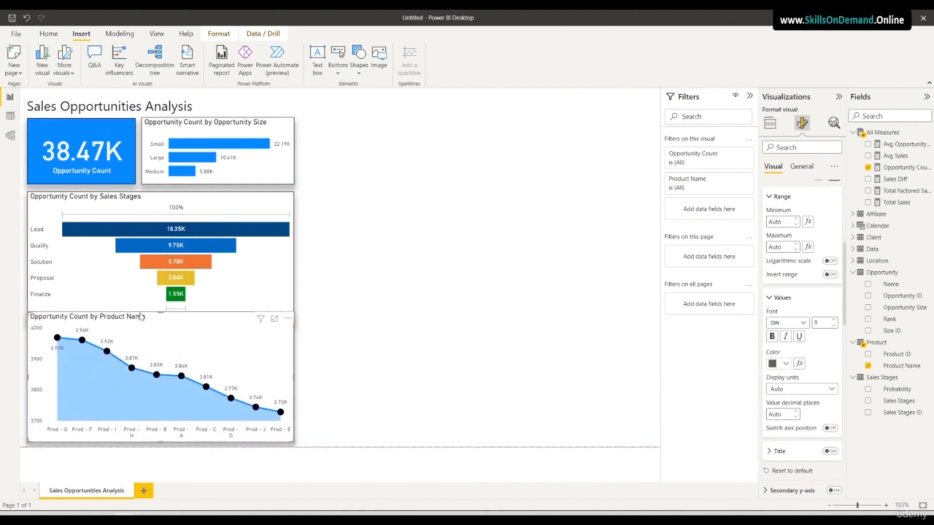
{"action": "left_click_drag", "start_coordinate": [162, 312], "coordinate": [165, 331]}
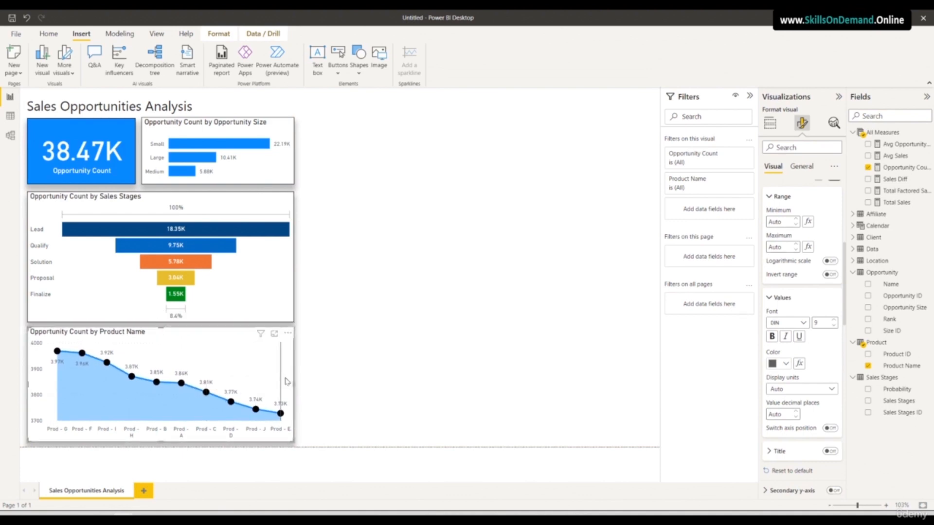
{"action": "left_click_drag", "start_coordinate": [294, 383], "coordinate": [314, 390]}
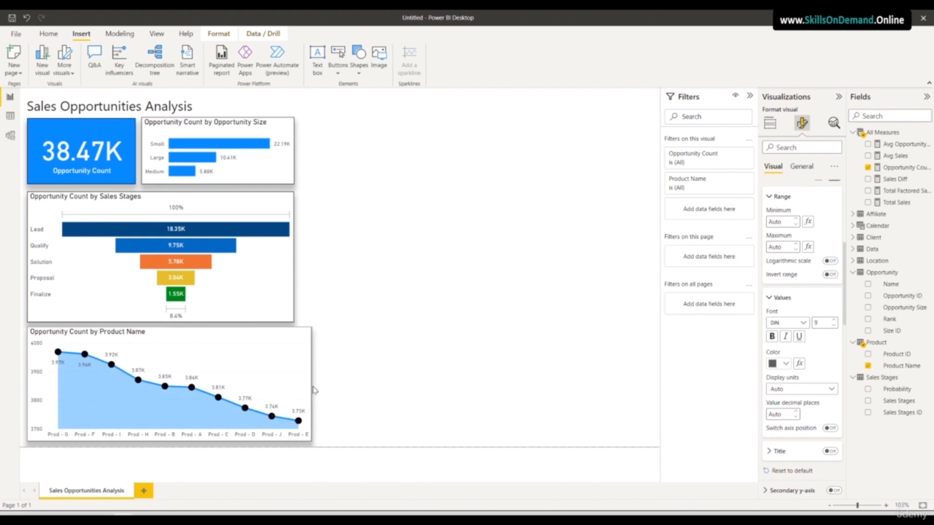
- Widen the sales stages funnel and the opportunity size bar chart to match the area chart's right edge
{"action": "left_click", "coordinate": [293, 304]}
{"action": "left_click_drag", "start_coordinate": [293, 258], "coordinate": [315, 268]}
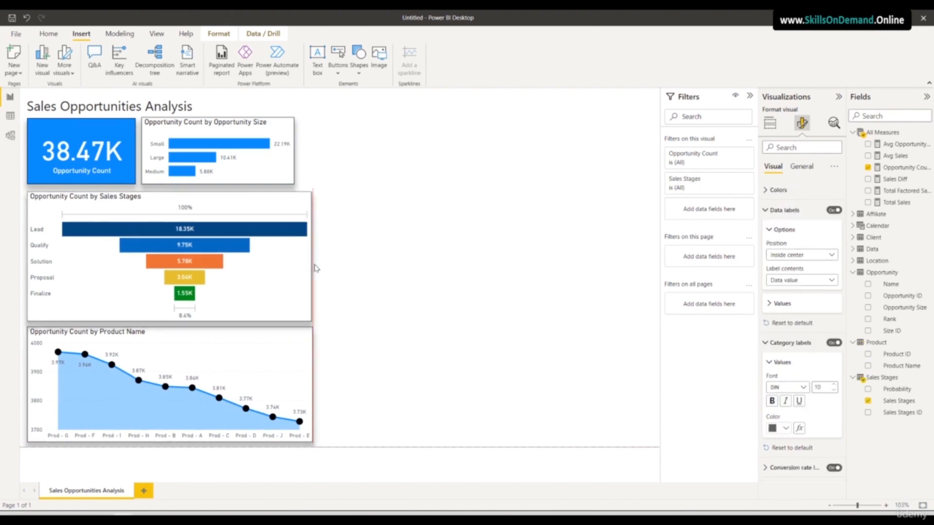
{"action": "left_click", "coordinate": [294, 165]}
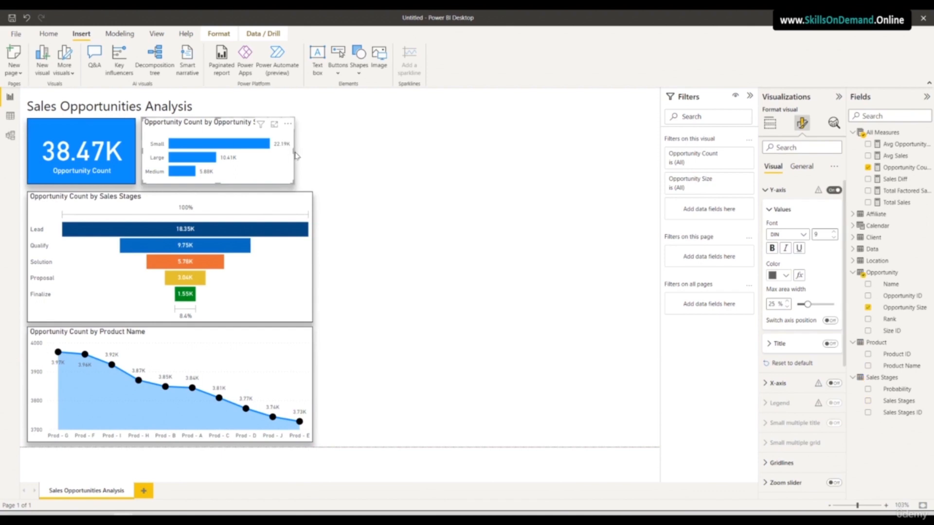
{"action": "left_click_drag", "start_coordinate": [294, 154], "coordinate": [314, 159]}
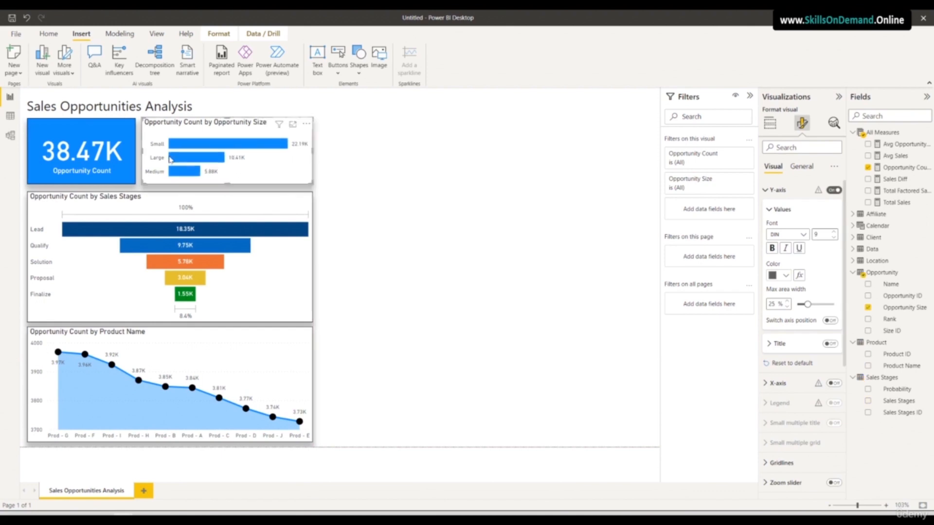
- Narrow the bar chart from its left edge and widen the Opportunity Count card to close the gap
{"action": "left_click", "coordinate": [141, 155]}
{"action": "left_click", "coordinate": [142, 151]}
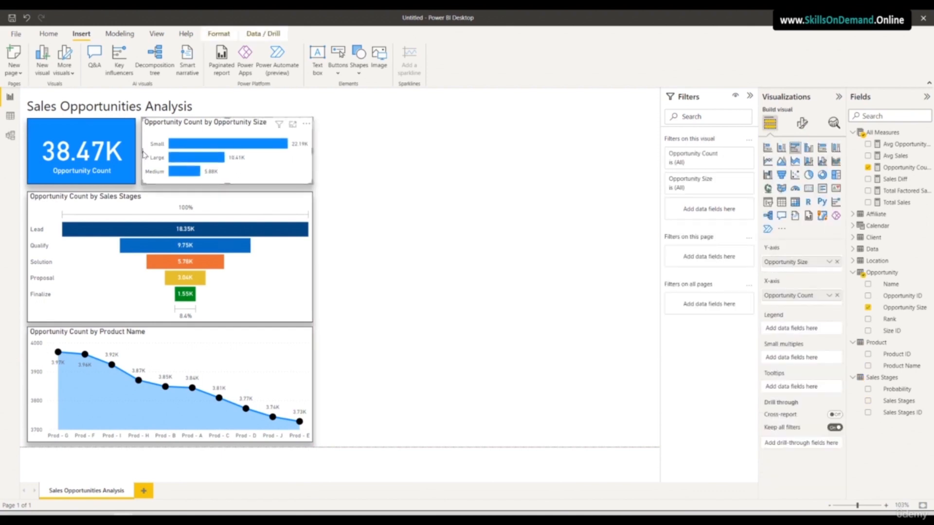
{"action": "left_click_drag", "start_coordinate": [140, 150], "coordinate": [144, 152]}
{"action": "left_click", "coordinate": [134, 153]}
{"action": "left_click", "coordinate": [335, 298]}
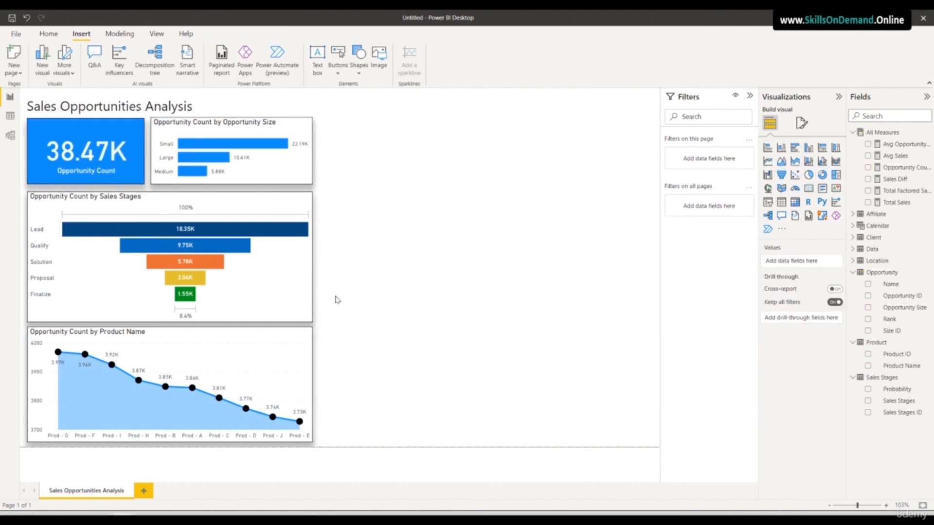
- Examine the title text and font settings of the area chart
{"action": "left_click", "coordinate": [214, 353]}
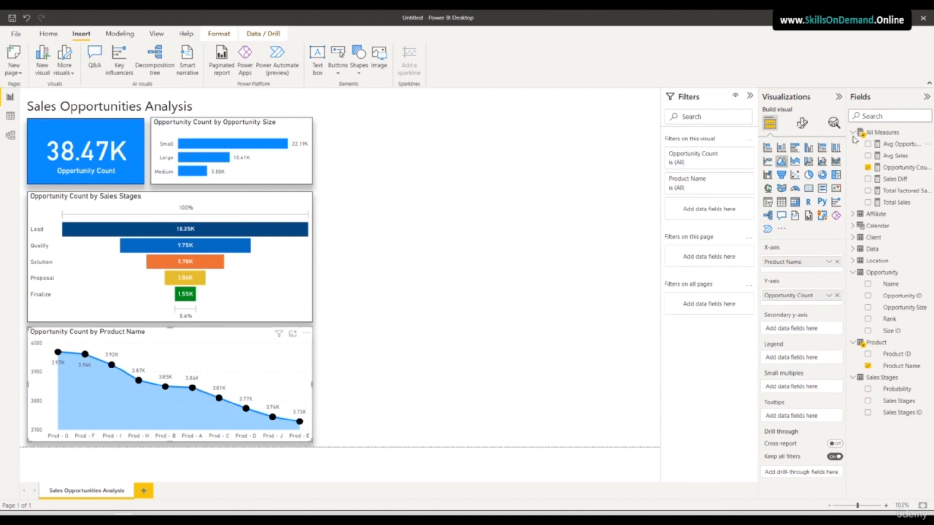
{"action": "left_click", "coordinate": [803, 123]}
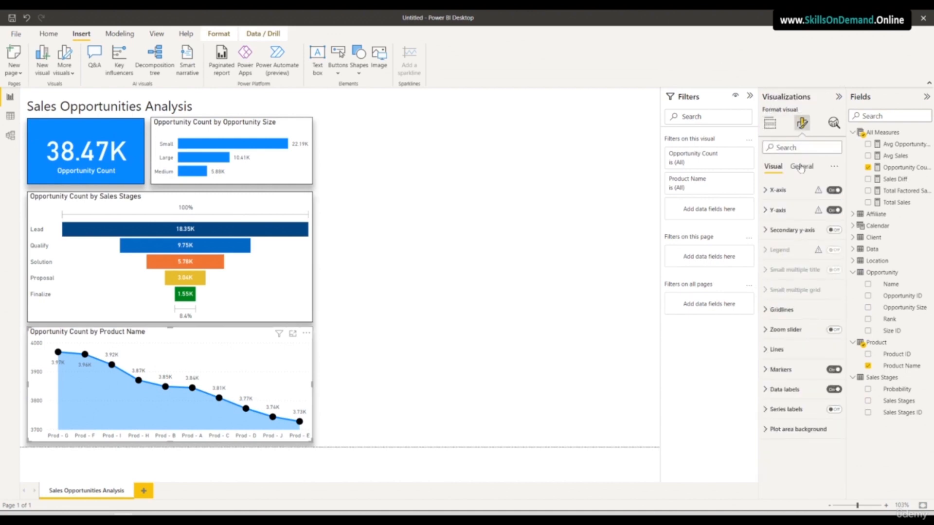
{"action": "left_click", "coordinate": [801, 166]}
{"action": "left_click", "coordinate": [793, 210]}
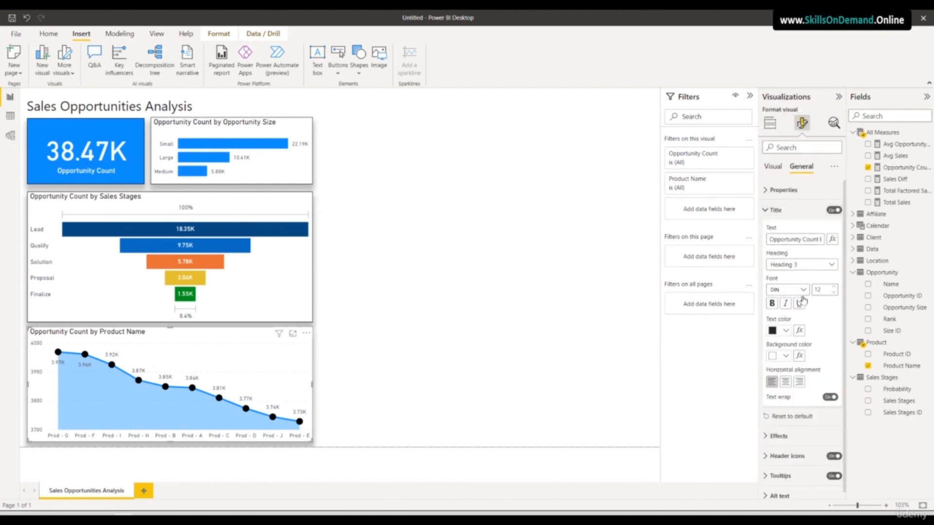
{"action": "triple_click", "coordinate": [802, 239]}
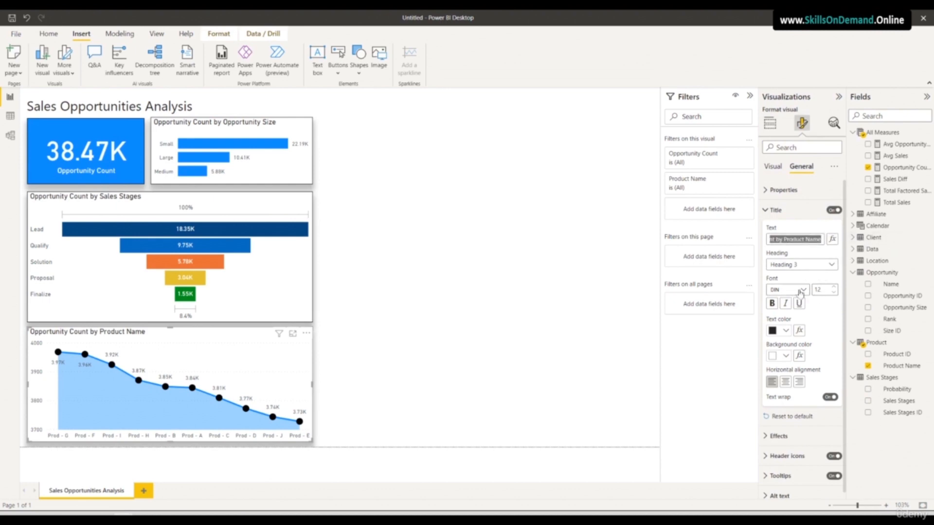
{"action": "left_click", "coordinate": [423, 351]}
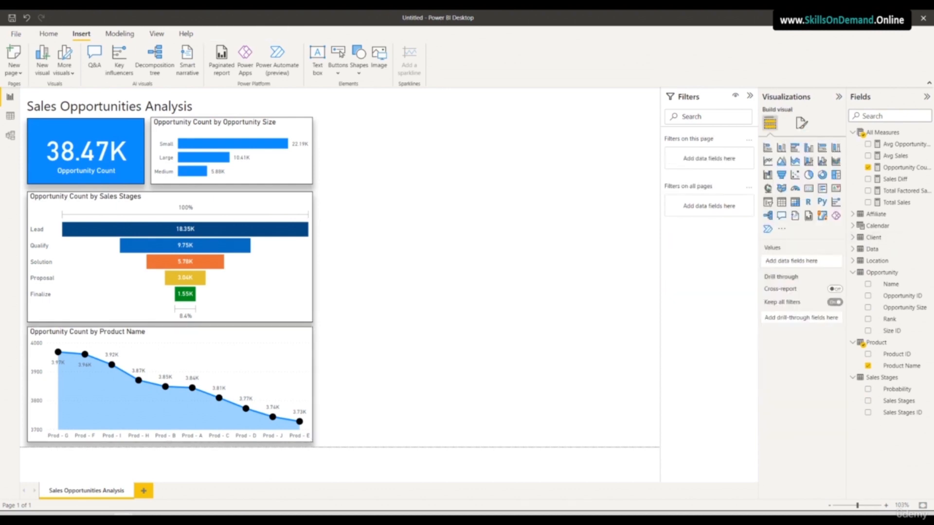
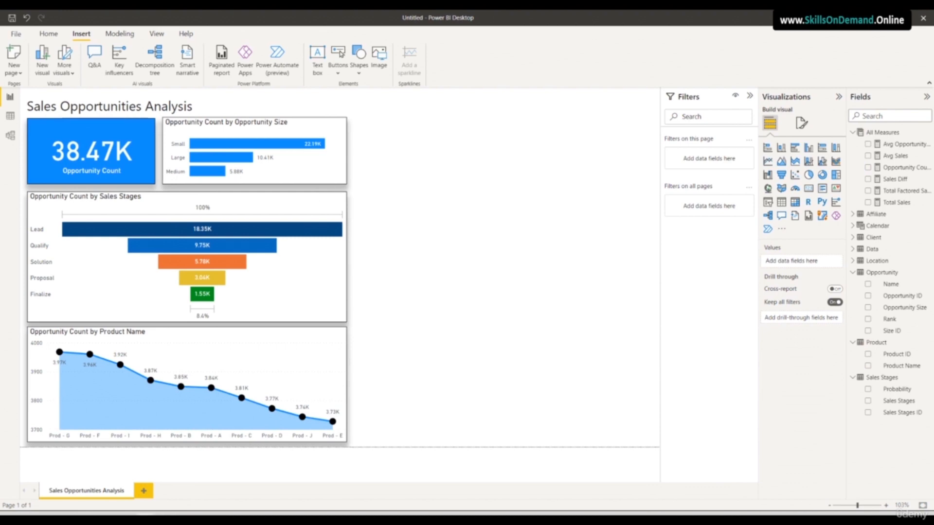
- Duplicate the area chart, place the copy in the page's upper-right area and narrow it to clear the existing visuals
{"action": "left_click", "coordinate": [259, 339]}
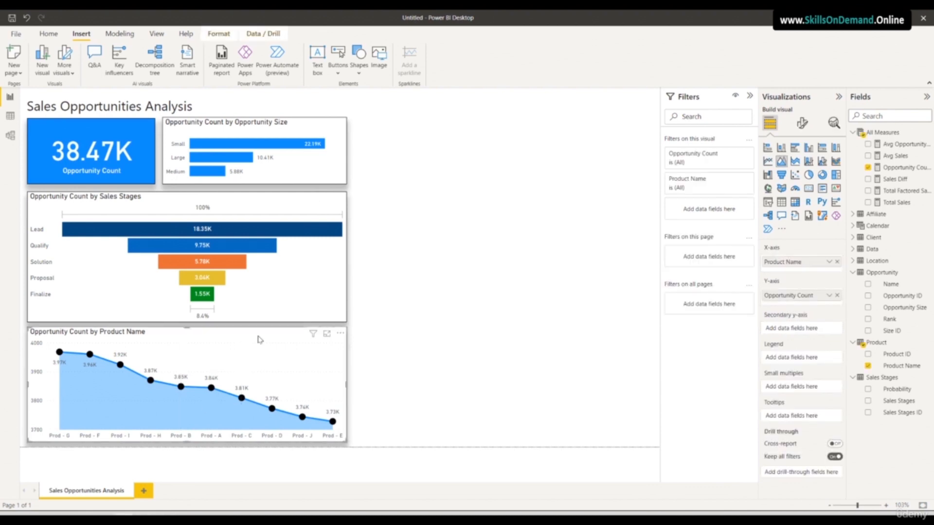
{"action": "key", "text": "ctrl+c"}
{"action": "key", "text": "ctrl+v"}
{"action": "left_click_drag", "start_coordinate": [167, 349], "coordinate": [470, 108]}
{"action": "left_click_drag", "start_coordinate": [336, 151], "coordinate": [370, 152]}
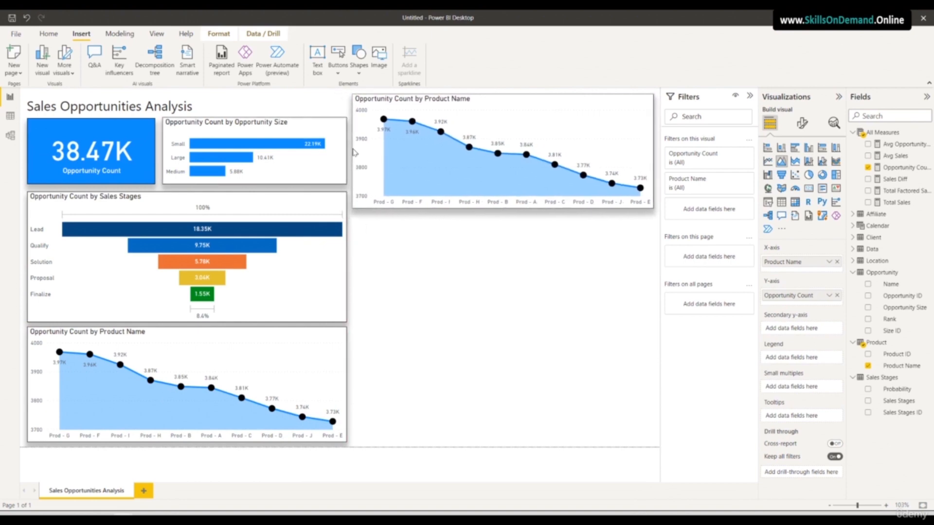
{"action": "left_click", "coordinate": [371, 238]}
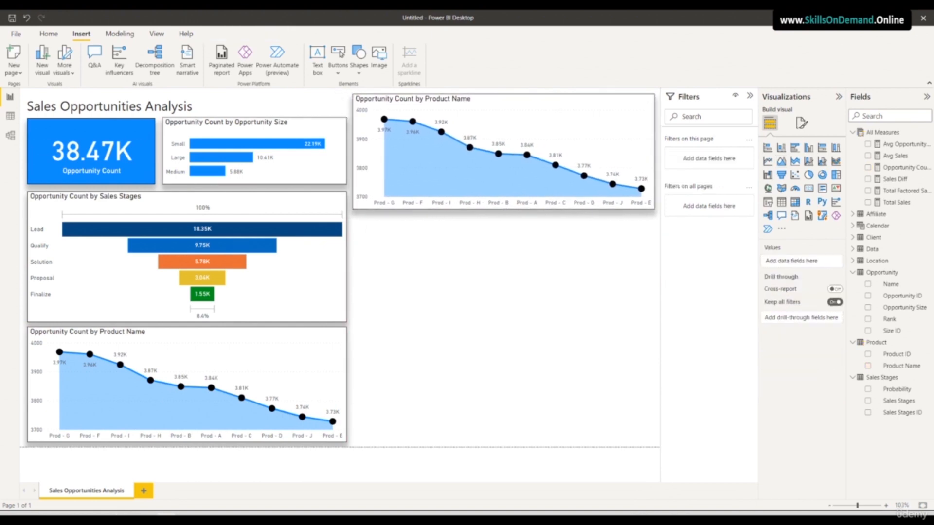
- Remove Product Name and Opportunity Count from the copied area chart and convert it to a ribbon chart
{"action": "left_click", "coordinate": [612, 125]}
{"action": "left_click", "coordinate": [836, 261]}
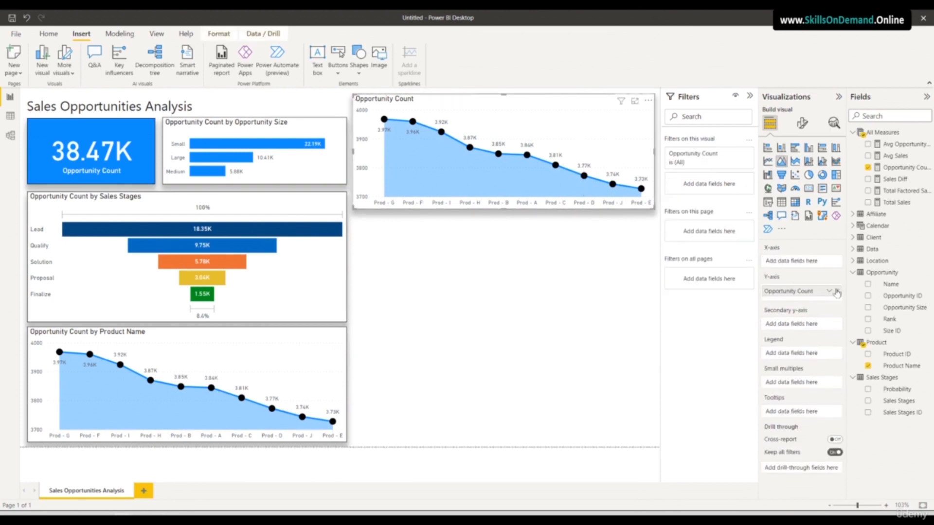
{"action": "left_click", "coordinate": [836, 295]}
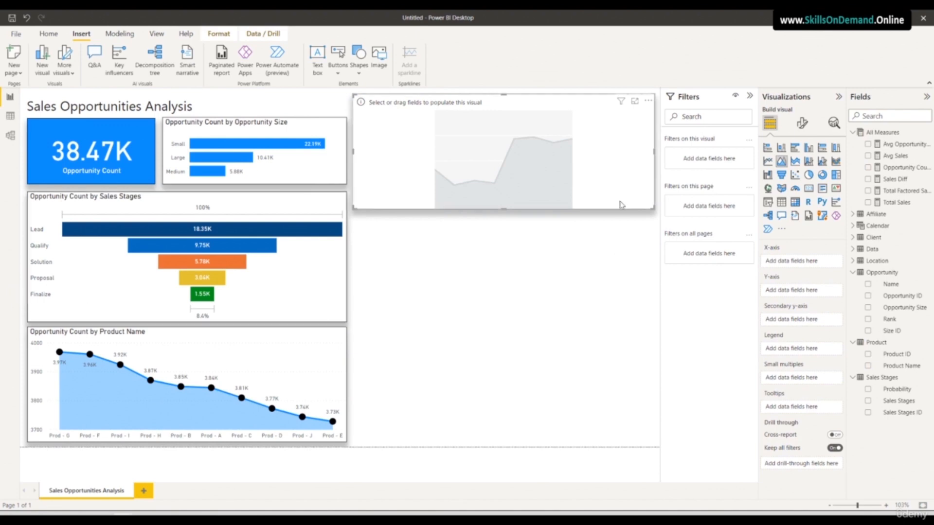
{"action": "left_click", "coordinate": [834, 162]}
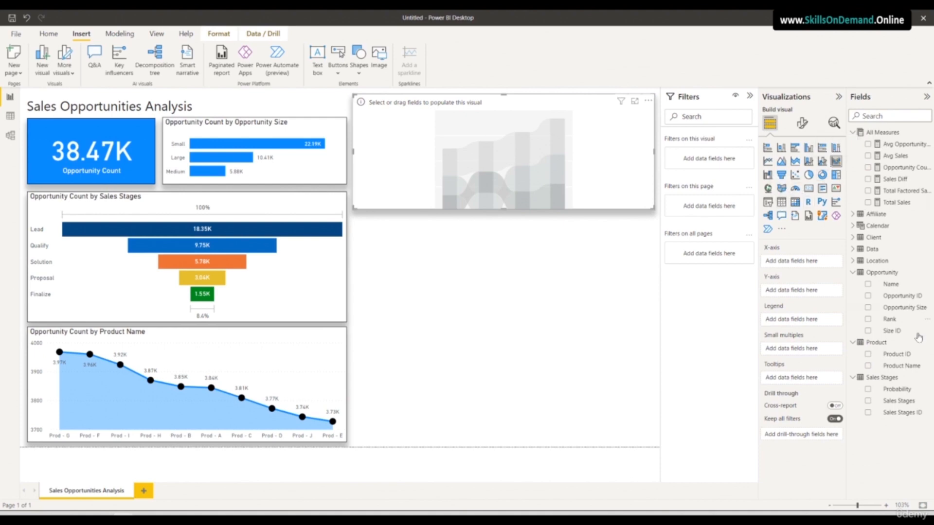
- Assign Affiliate Driven to the ribbon chart's legend, Month to its X-axis and Opportunity Count to its Y-axis
{"action": "left_click", "coordinate": [853, 214]}
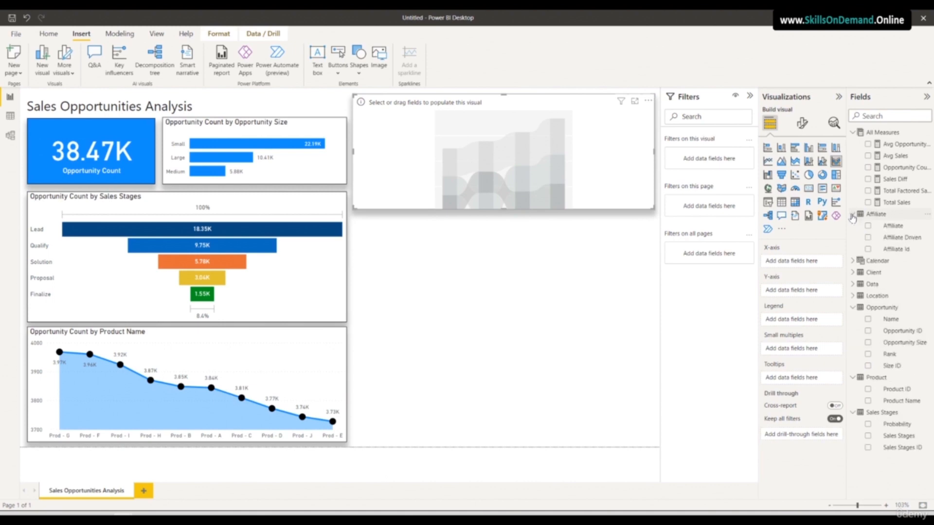
{"action": "left_click_drag", "start_coordinate": [904, 237], "coordinate": [820, 321]}
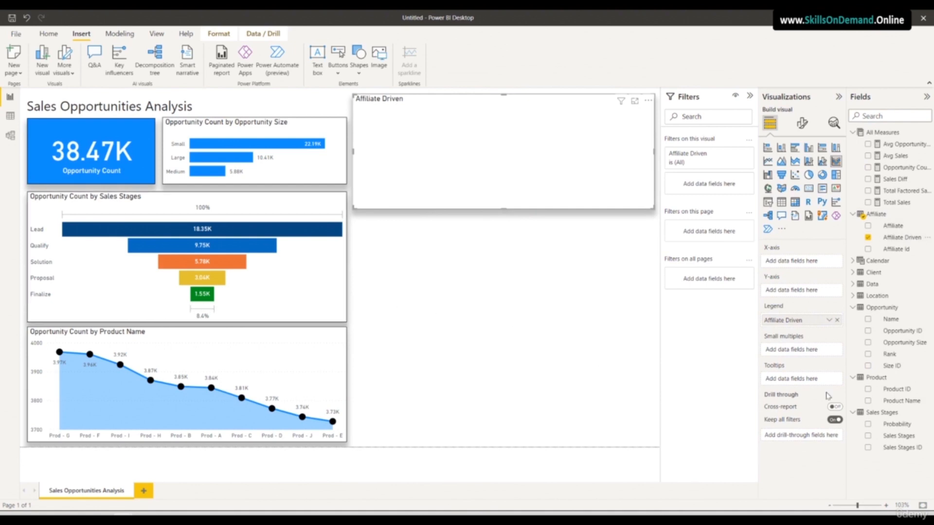
{"action": "left_click", "coordinate": [853, 261]}
{"action": "left_click_drag", "start_coordinate": [893, 285], "coordinate": [796, 263]}
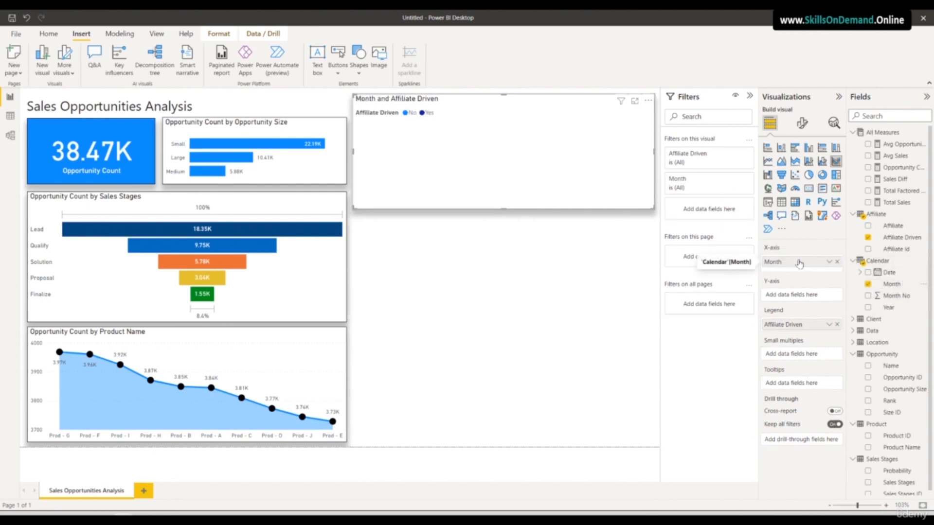
{"action": "left_click_drag", "start_coordinate": [899, 167], "coordinate": [815, 304]}
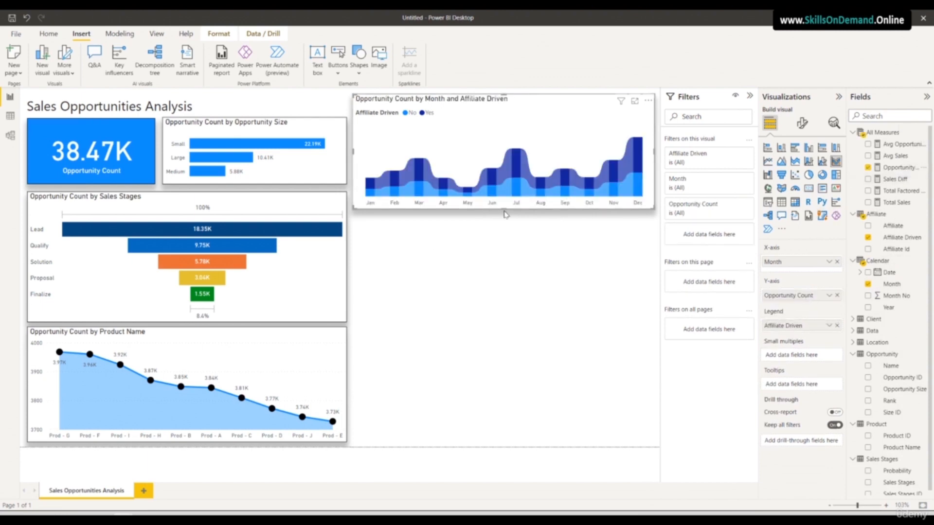
- Make the ribbon chart taller and set the orientation of its data labels to Vertical
{"action": "left_click_drag", "start_coordinate": [505, 209], "coordinate": [505, 246]}
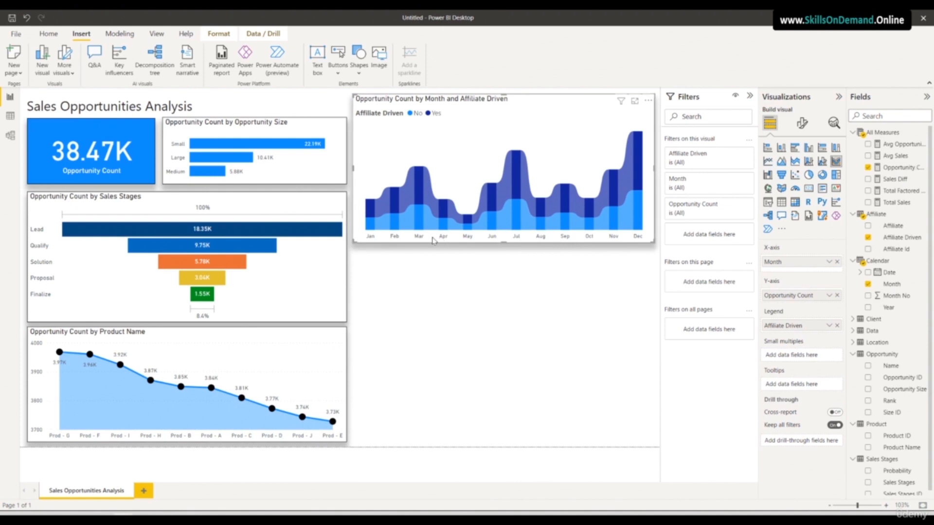
{"action": "left_click", "coordinate": [803, 125]}
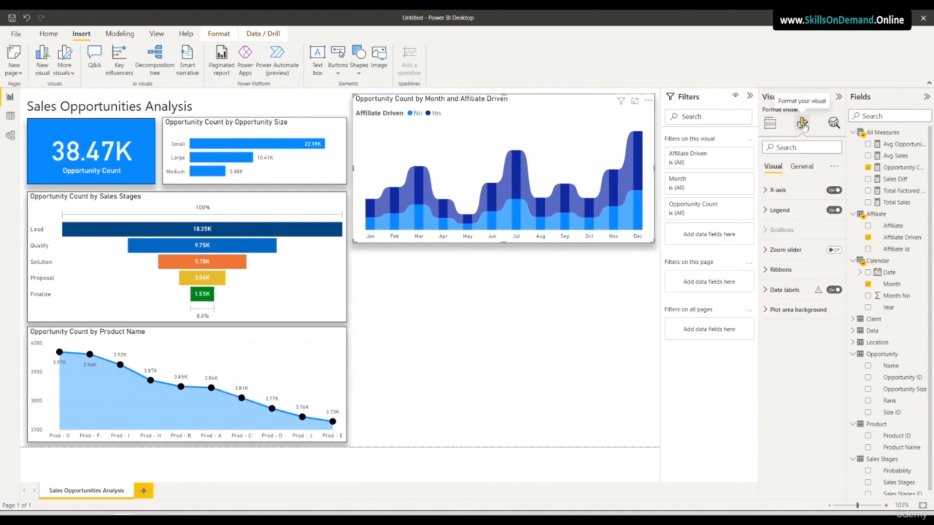
{"action": "left_click", "coordinate": [782, 290]}
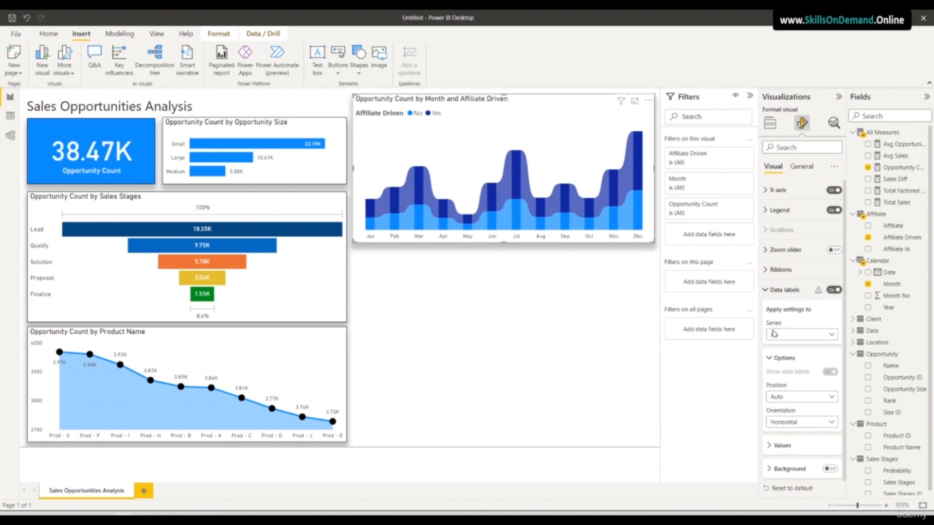
{"action": "left_click", "coordinate": [782, 438]}
{"action": "left_click_drag", "start_coordinate": [505, 243], "coordinate": [501, 298]}
{"action": "left_click", "coordinate": [457, 339]}
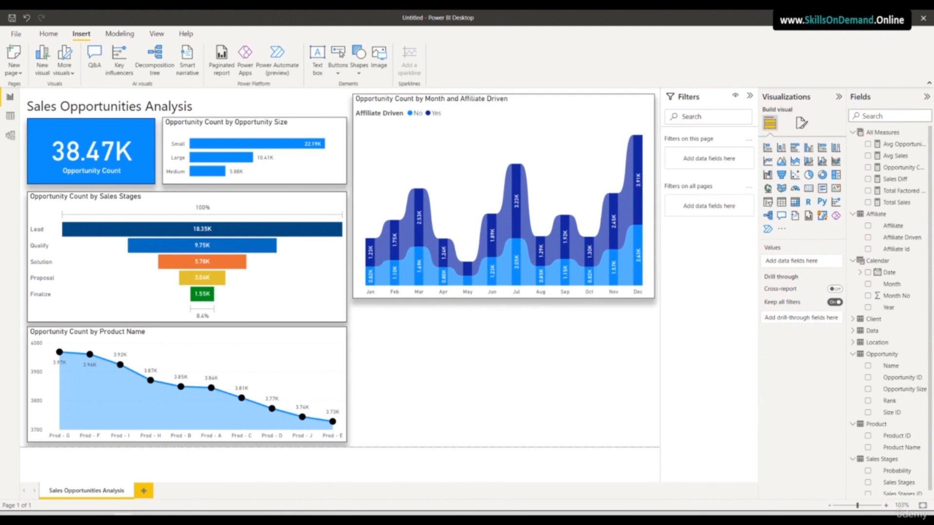
- Examine the ribbon chart's X-axis, legend, ribbon and data label formatting settings
{"action": "left_click", "coordinate": [407, 299]}
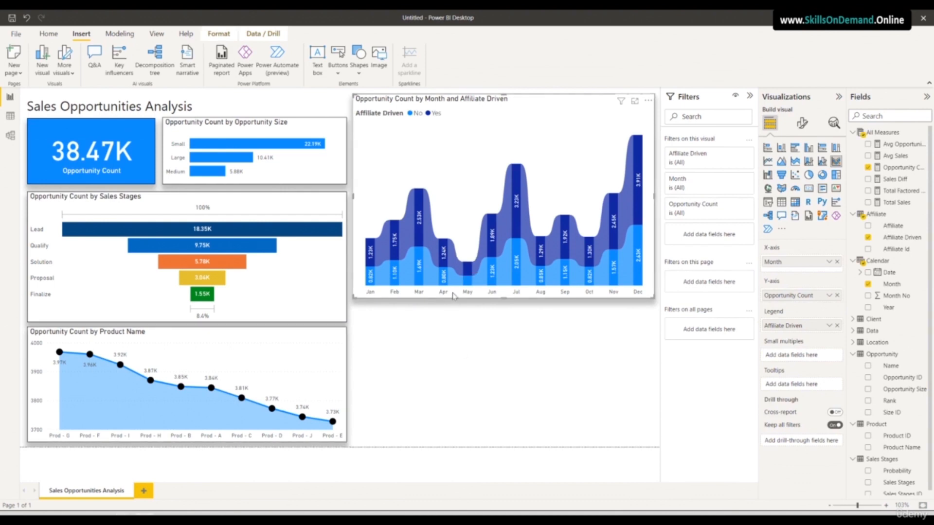
{"action": "left_click", "coordinate": [802, 123]}
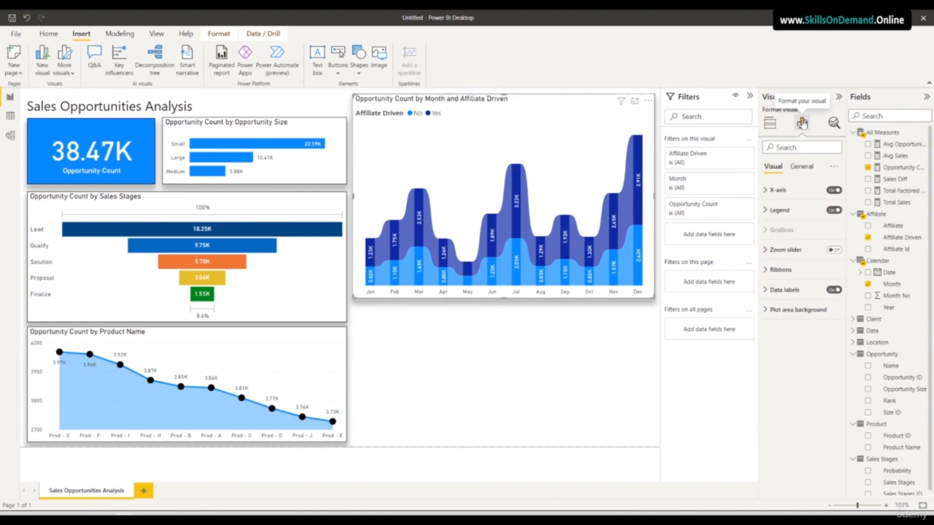
{"action": "left_click", "coordinate": [777, 190]}
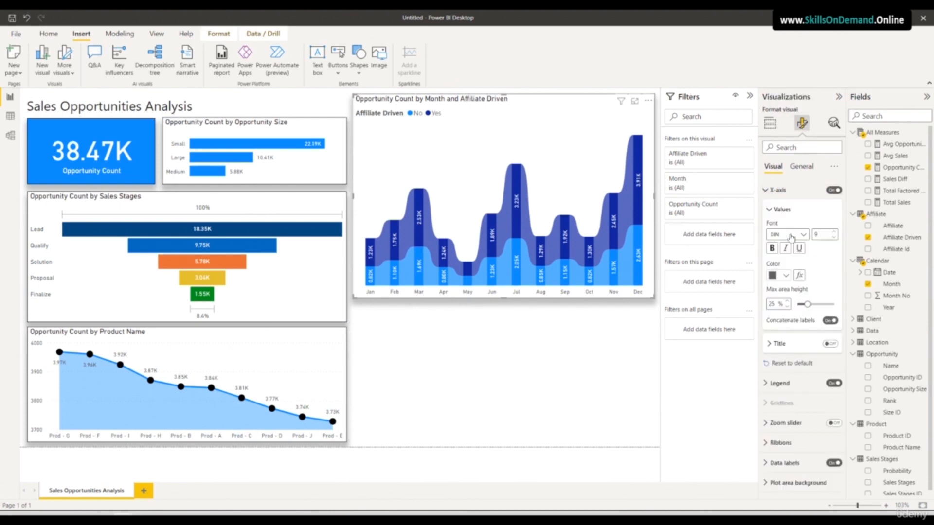
{"action": "left_click", "coordinate": [779, 344]}
{"action": "scroll", "coordinate": [781, 348], "scroll_direction": "down", "scroll_amount": 3}
{"action": "left_click", "coordinate": [782, 390]}
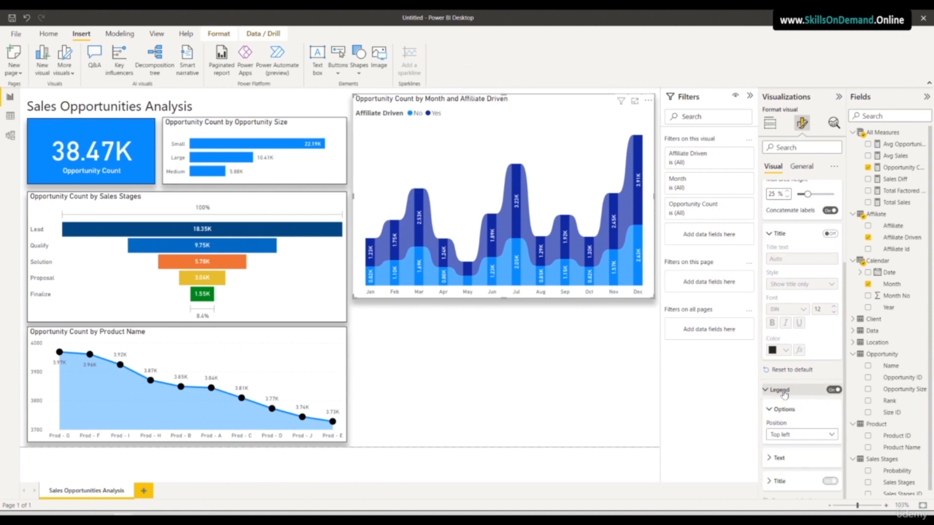
{"action": "scroll", "coordinate": [784, 394], "scroll_direction": "down", "scroll_amount": 3}
{"action": "left_click", "coordinate": [786, 372]}
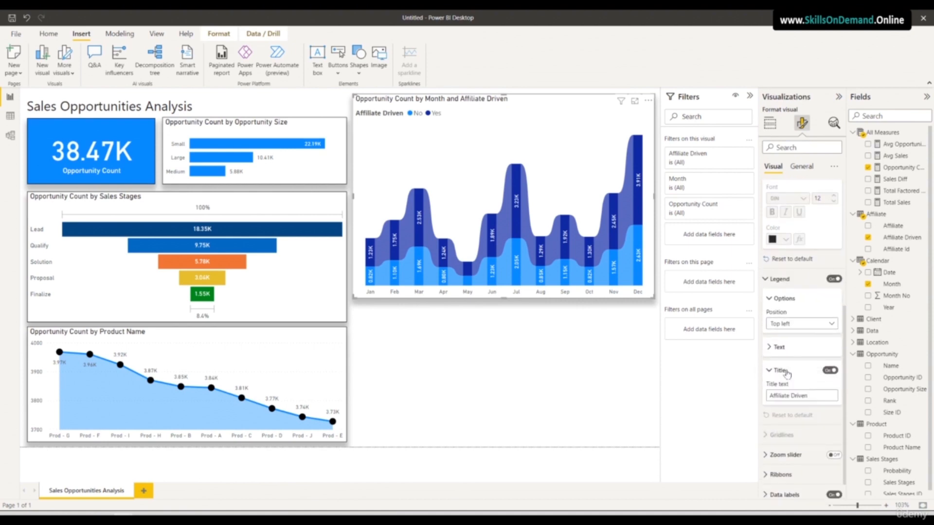
{"action": "scroll", "coordinate": [786, 372], "scroll_direction": "down", "scroll_amount": 1}
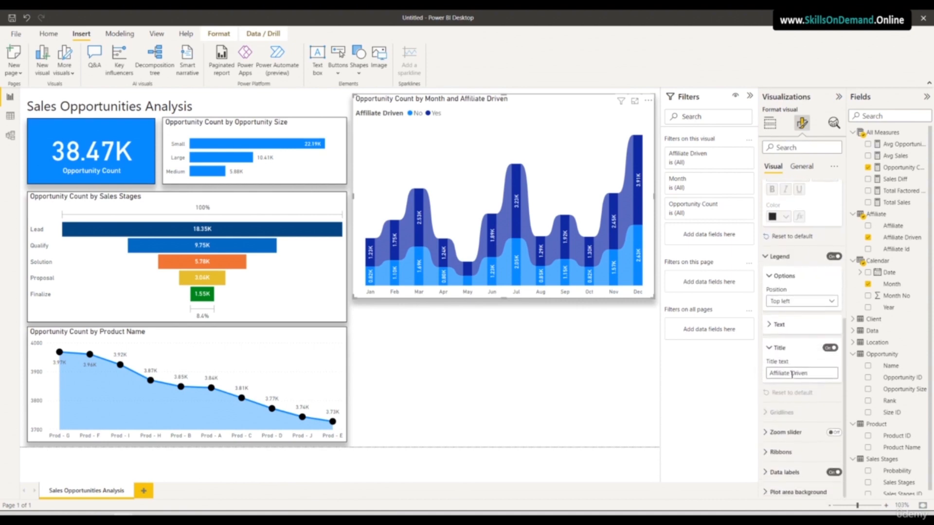
{"action": "left_click", "coordinate": [790, 450]}
{"action": "scroll", "coordinate": [790, 454], "scroll_direction": "down", "scroll_amount": 5}
{"action": "left_click", "coordinate": [789, 468]}
{"action": "scroll", "coordinate": [801, 464], "scroll_direction": "down", "scroll_amount": 6}
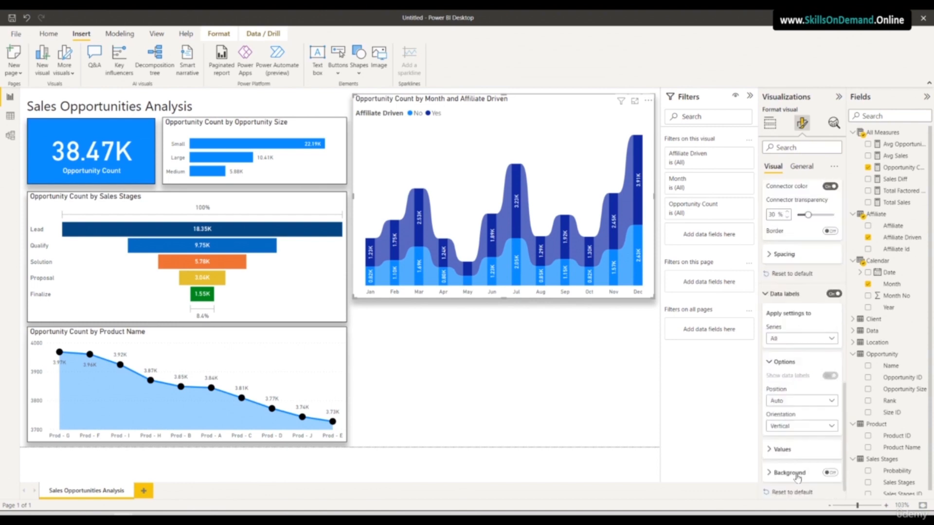
{"action": "left_click", "coordinate": [781, 428]}
{"action": "scroll", "coordinate": [800, 445], "scroll_direction": "down", "scroll_amount": 4}
{"action": "scroll", "coordinate": [802, 448], "scroll_direction": "up", "scroll_amount": 10}
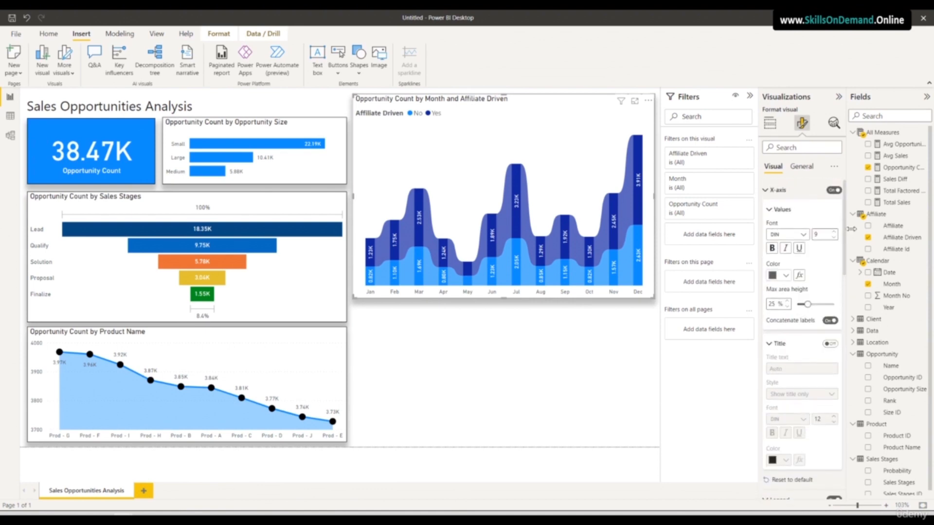
- Change the ribbon chart's title to "Opportunity Count - Self Driven vs Affiliate Driven"
{"action": "left_click", "coordinate": [797, 168]}
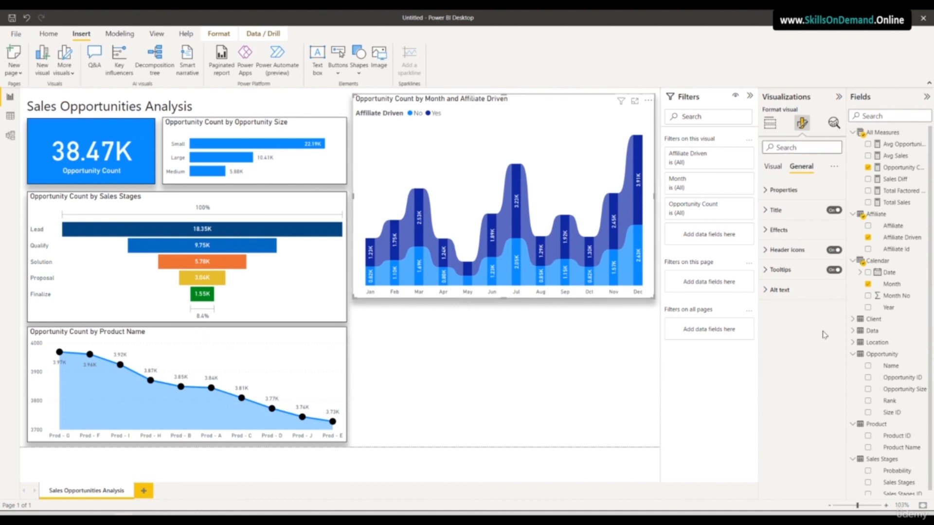
{"action": "left_click", "coordinate": [784, 219]}
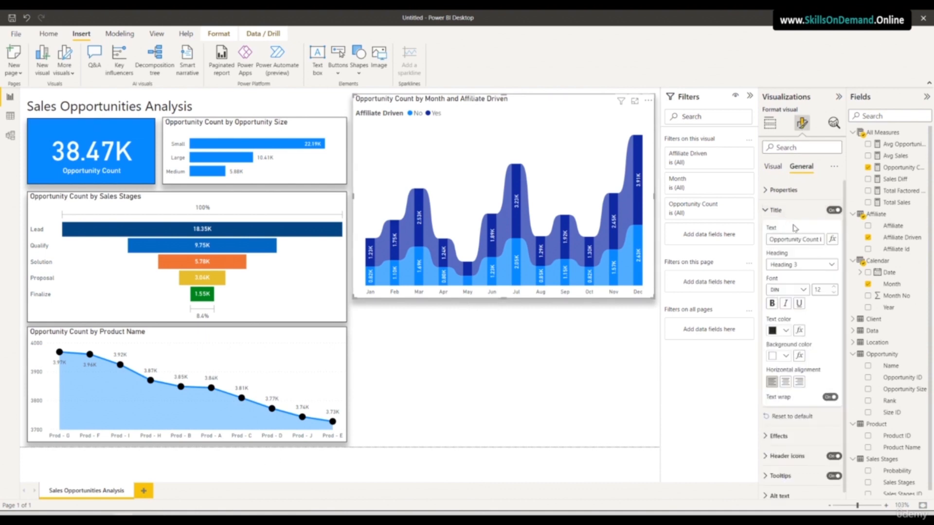
{"action": "triple_click", "coordinate": [789, 243]}
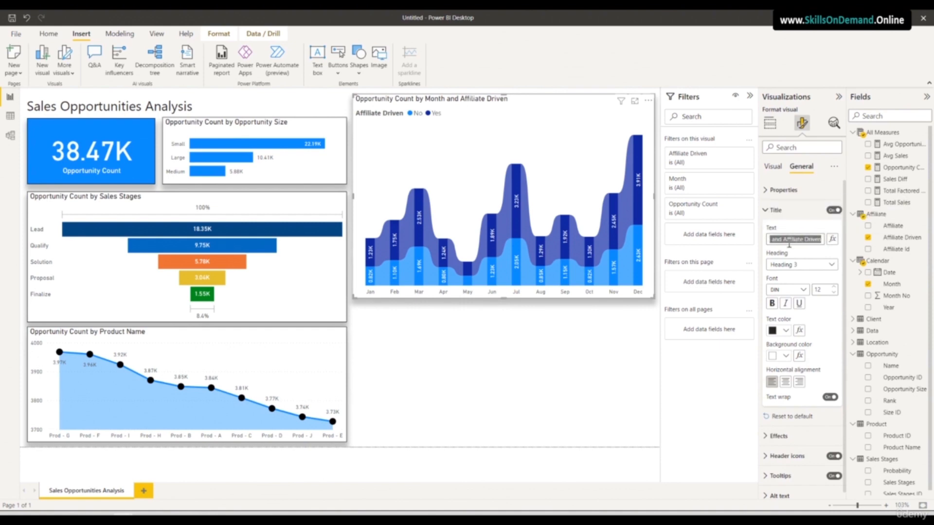
{"action": "type", "text": "Opportunity Coun"}
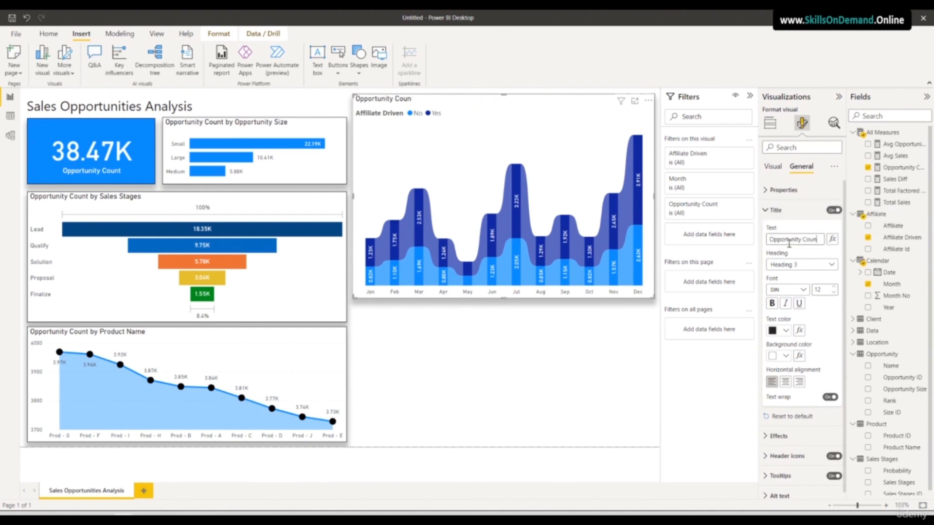
{"action": "type", "text": "t - Self Driven vs Affiliate Driven"}
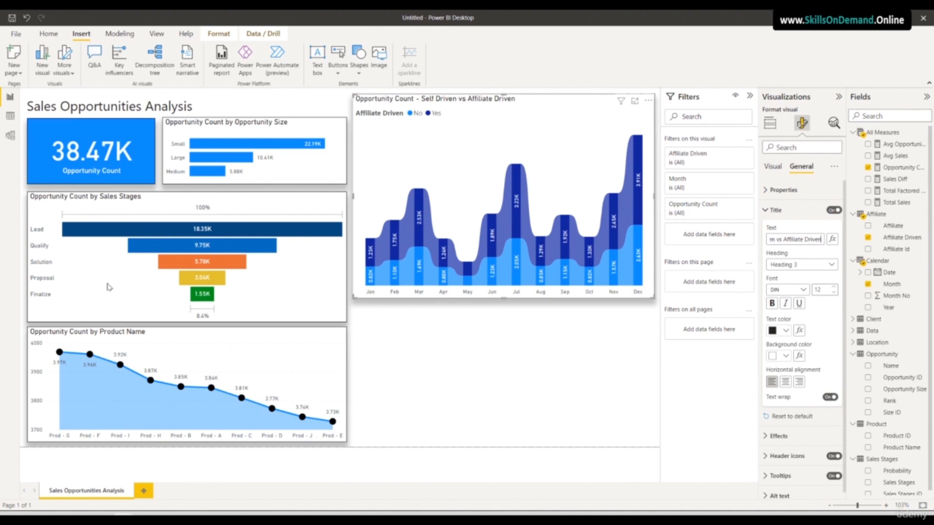
- Duplicate the ribbon chart and move the copy down over the empty lower-right area of the page
{"action": "left_click", "coordinate": [360, 297]}
{"action": "key", "text": "ctrl+v"}
{"action": "left_click_drag", "start_coordinate": [370, 300], "coordinate": [377, 412]}
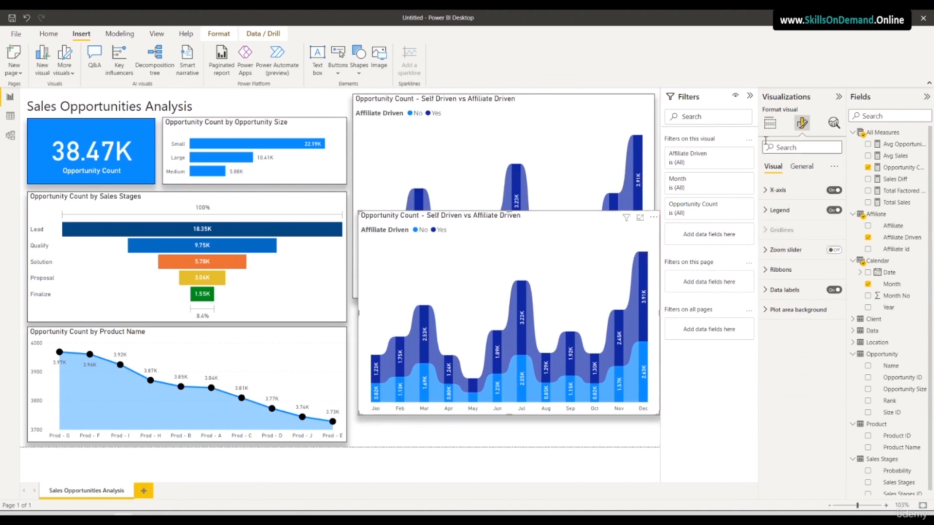
- Remove Month, Opportunity Count and Affiliate Driven from the copied ribbon chart and convert it to a stacked bar chart
{"action": "left_click", "coordinate": [770, 122]}
{"action": "left_click", "coordinate": [836, 262]}
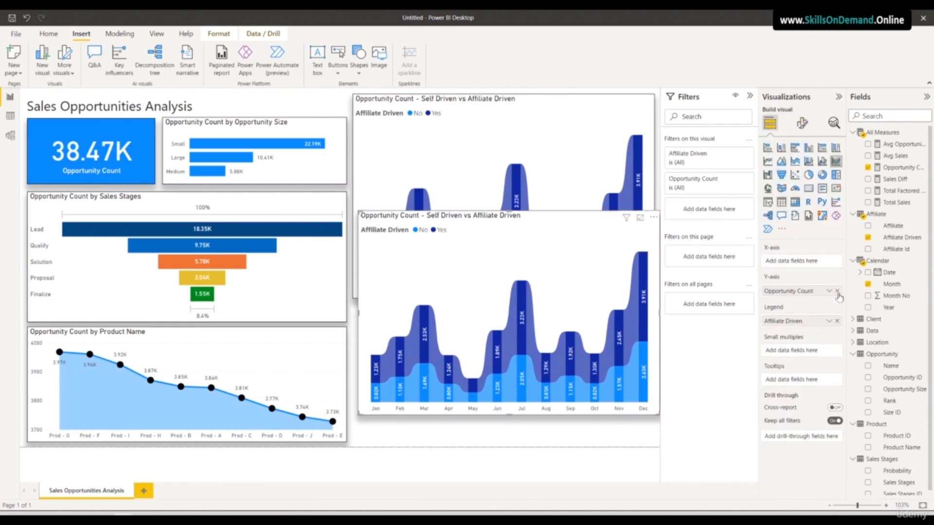
{"action": "left_click", "coordinate": [837, 290]}
{"action": "left_click", "coordinate": [837, 319]}
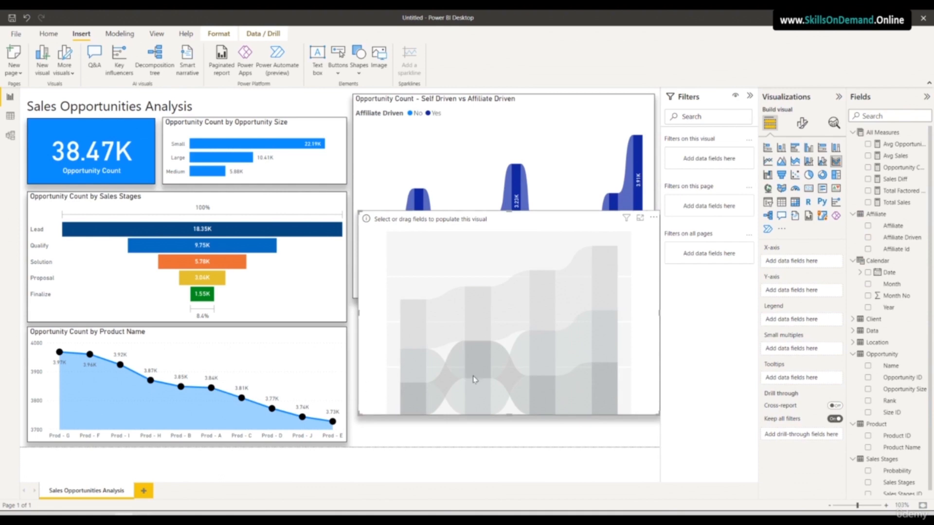
{"action": "left_click", "coordinate": [766, 149]}
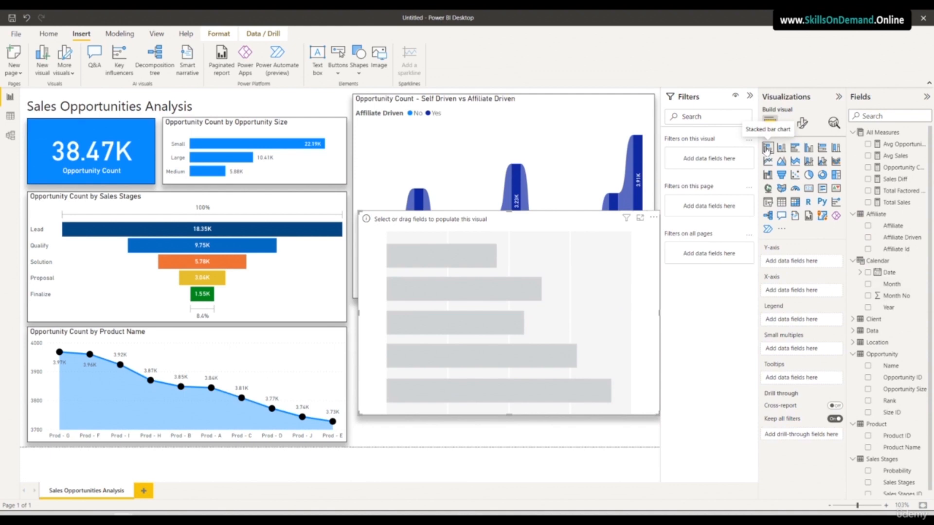
- Assign Country from the Location table to the bar chart's Y-axis and Opportunity Count to its X-axis
{"action": "scroll", "coordinate": [907, 420], "scroll_direction": "down", "scroll_amount": 1}
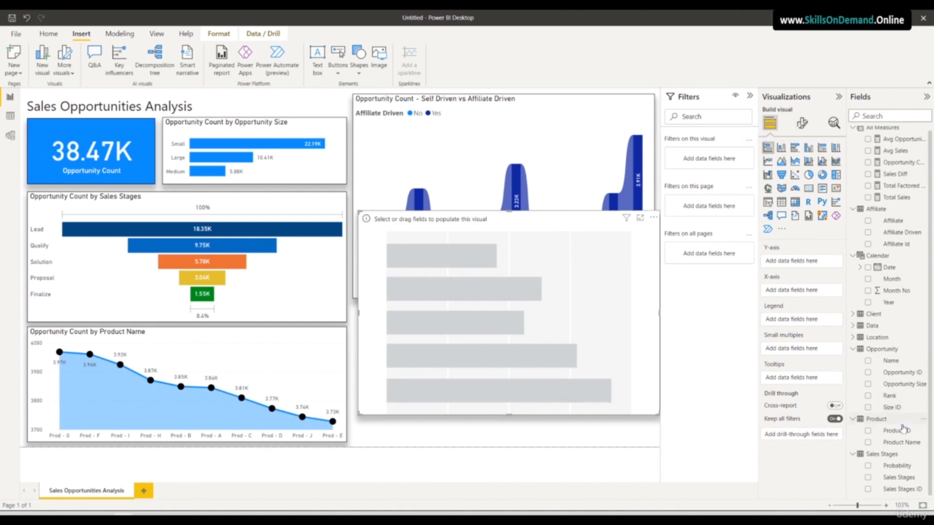
{"action": "left_click", "coordinate": [854, 337]}
{"action": "left_click_drag", "start_coordinate": [894, 351], "coordinate": [813, 267]}
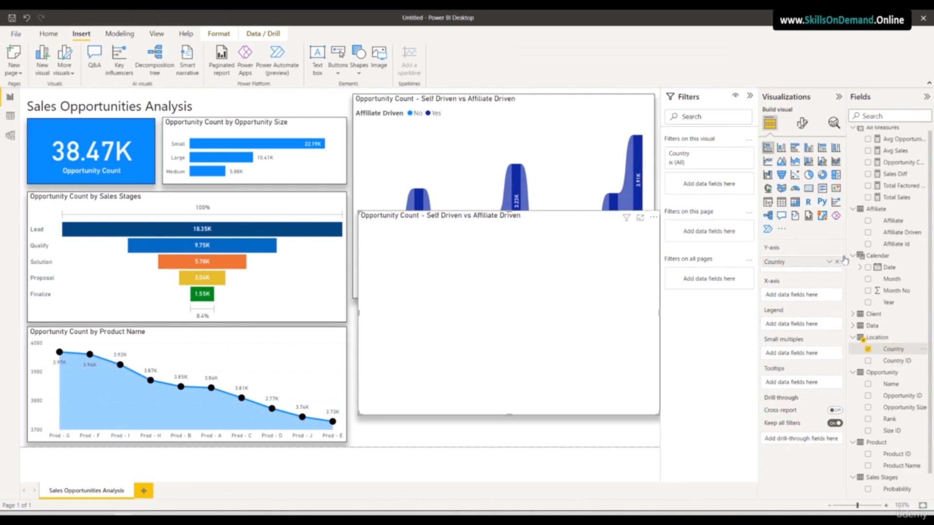
{"action": "left_click_drag", "start_coordinate": [914, 167], "coordinate": [829, 297]}
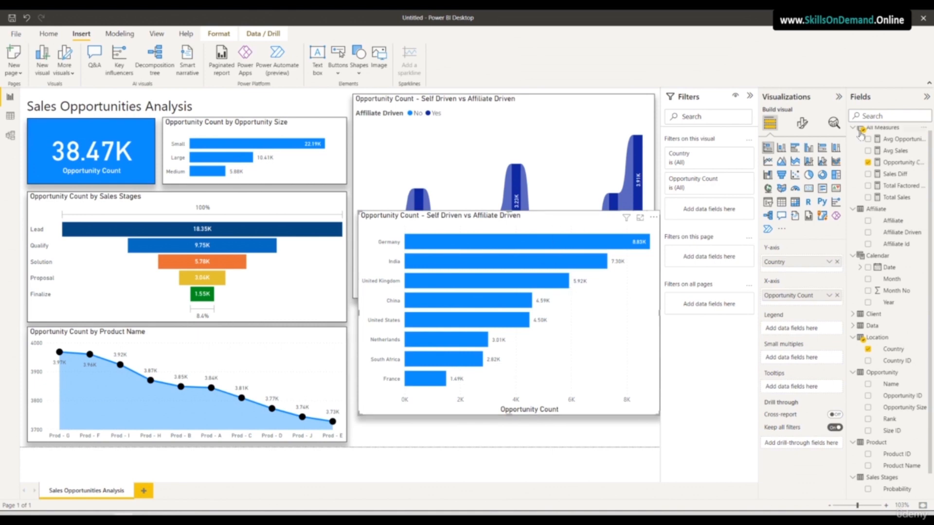
- Change the new bar chart's title to "Opportunity Count - By Country"
{"action": "left_click", "coordinate": [803, 123]}
{"action": "left_click", "coordinate": [801, 166]}
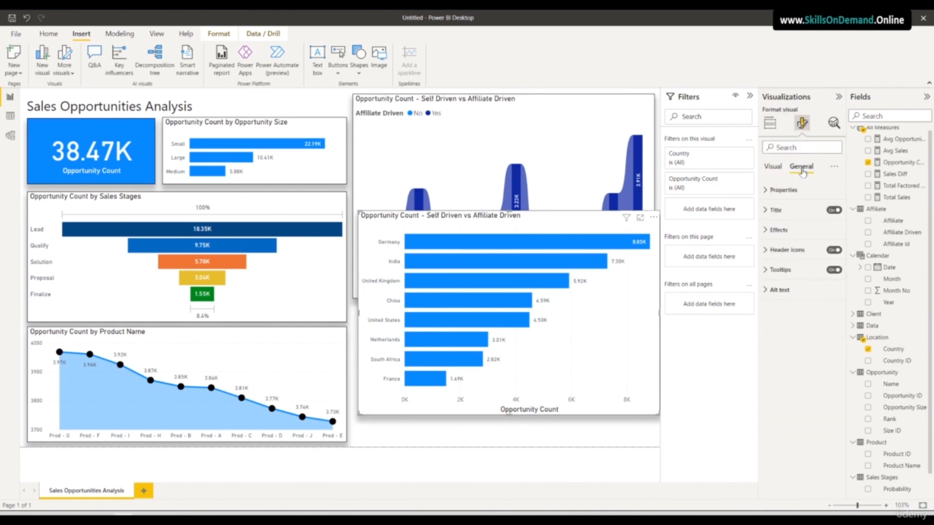
{"action": "left_click", "coordinate": [775, 210]}
{"action": "triple_click", "coordinate": [801, 239]}
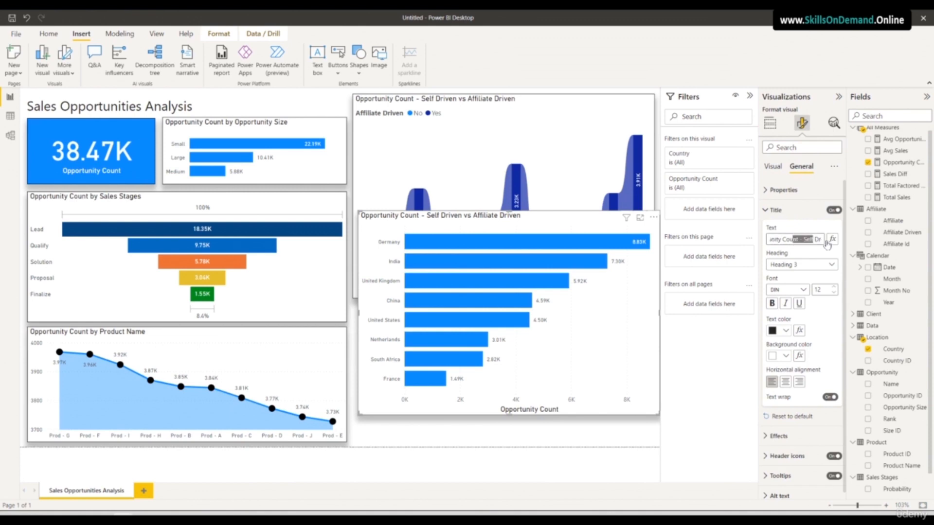
{"action": "left_click", "coordinate": [780, 240]}
{"action": "left_click_drag", "start_coordinate": [776, 240], "coordinate": [857, 243]}
{"action": "key", "text": "BackSpace"}
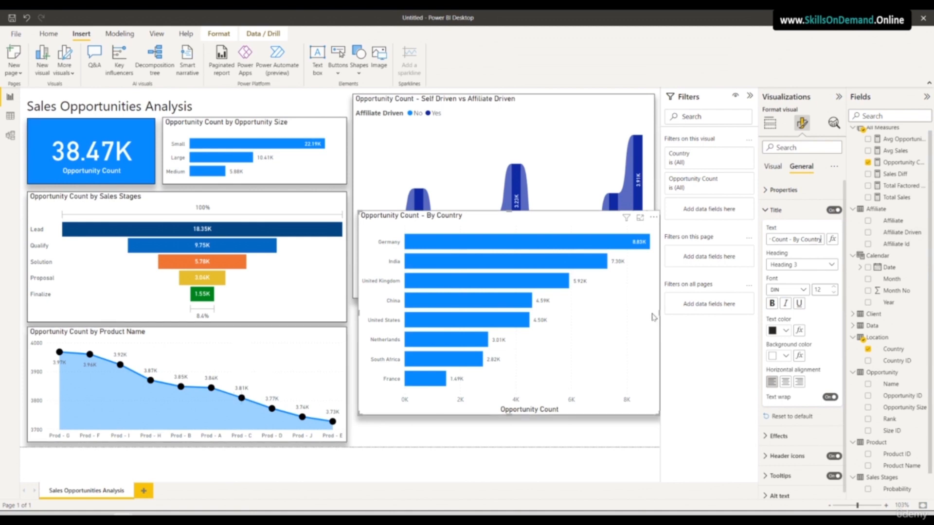
- Narrow the country bar chart, align it under the ribbon chart and shorten it to fit the space below
{"action": "left_click_drag", "start_coordinate": [660, 312], "coordinate": [589, 337]}
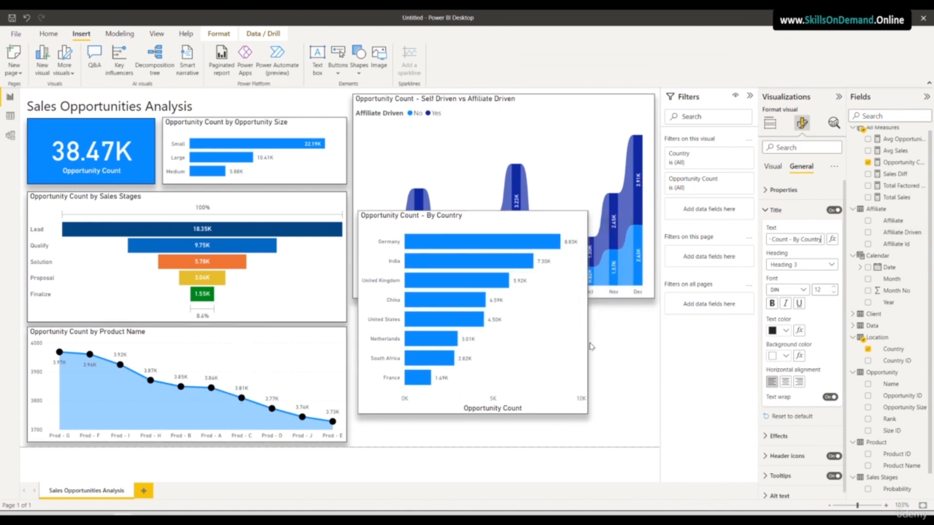
{"action": "left_click_drag", "start_coordinate": [443, 408], "coordinate": [440, 435]}
{"action": "left_click_drag", "start_coordinate": [467, 242], "coordinate": [462, 309]}
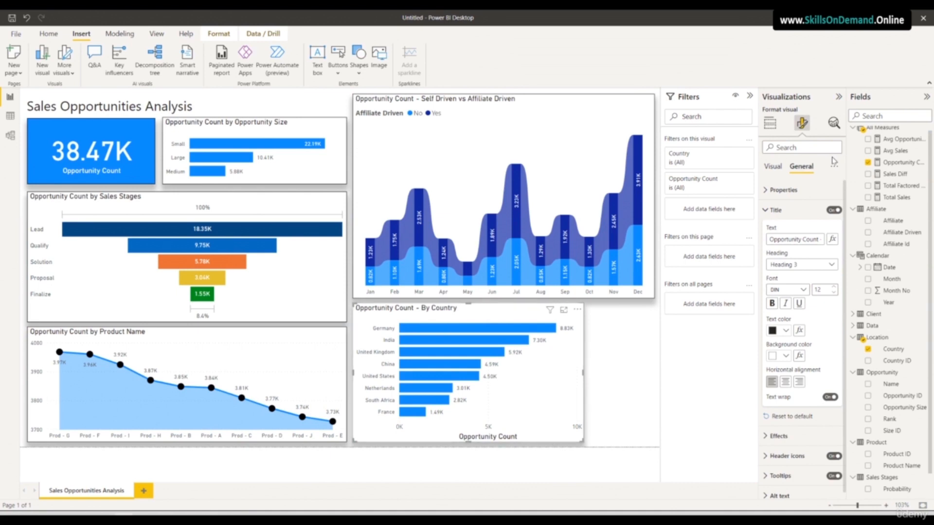
- Switch the country bar chart's Y-axis off and back on, and turn off its X-axis title
{"action": "left_click", "coordinate": [774, 166]}
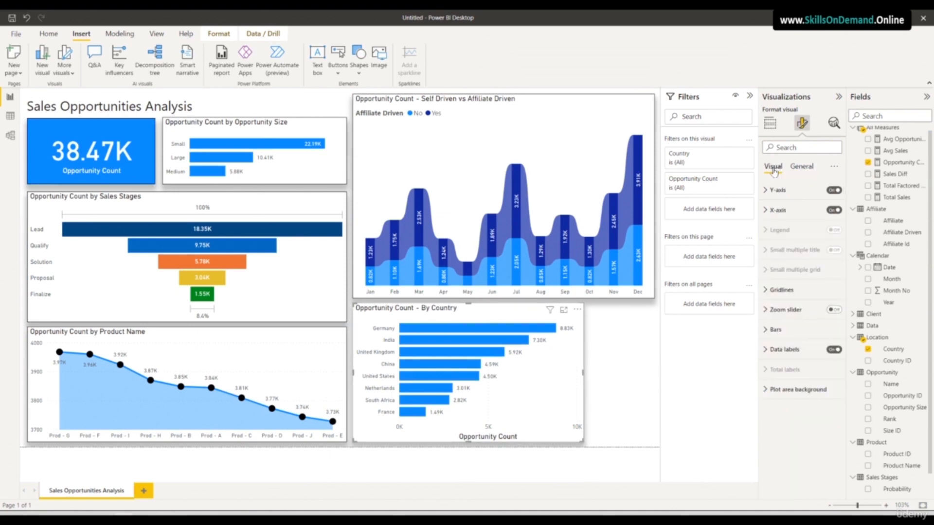
{"action": "left_click", "coordinate": [777, 190]}
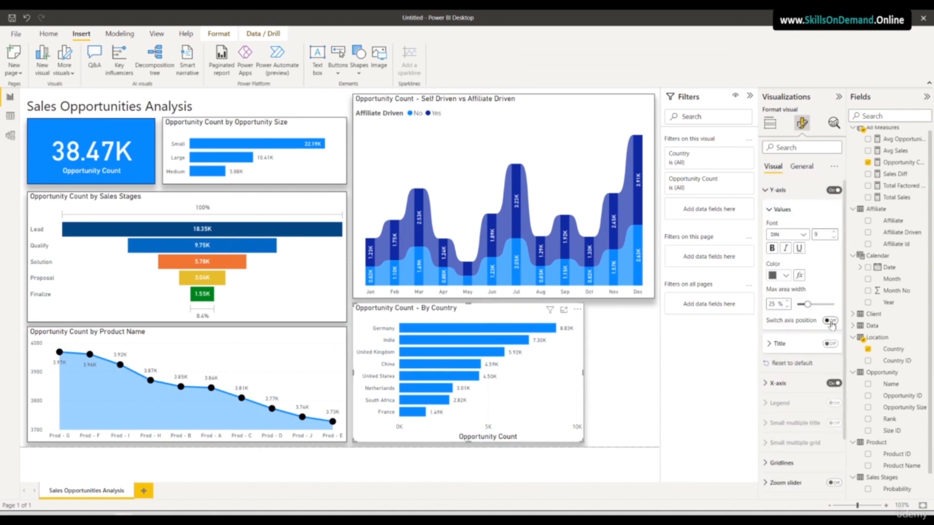
{"action": "left_click", "coordinate": [832, 190]}
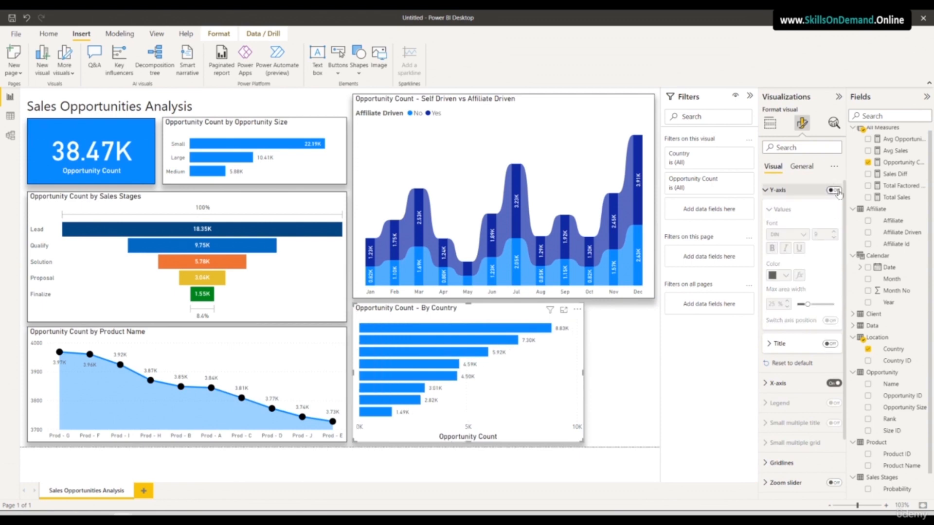
{"action": "left_click", "coordinate": [832, 190]}
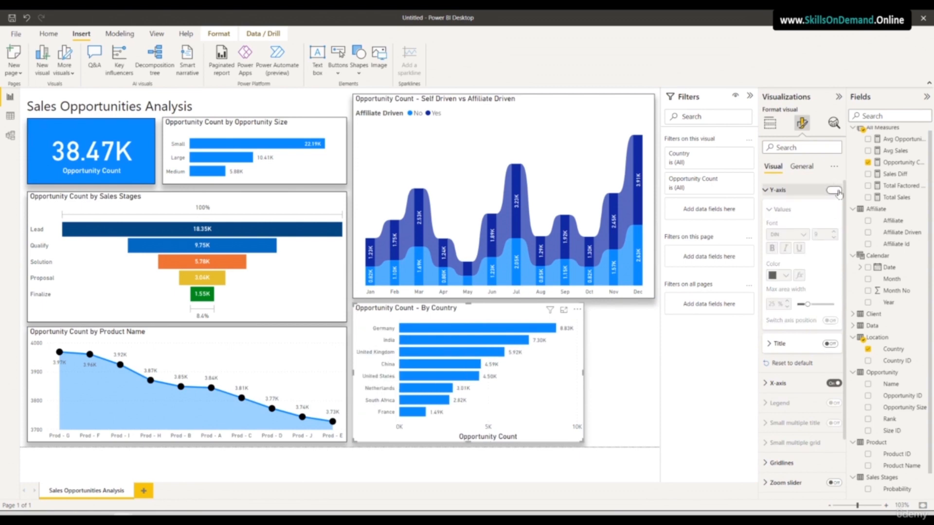
{"action": "left_click", "coordinate": [788, 381]}
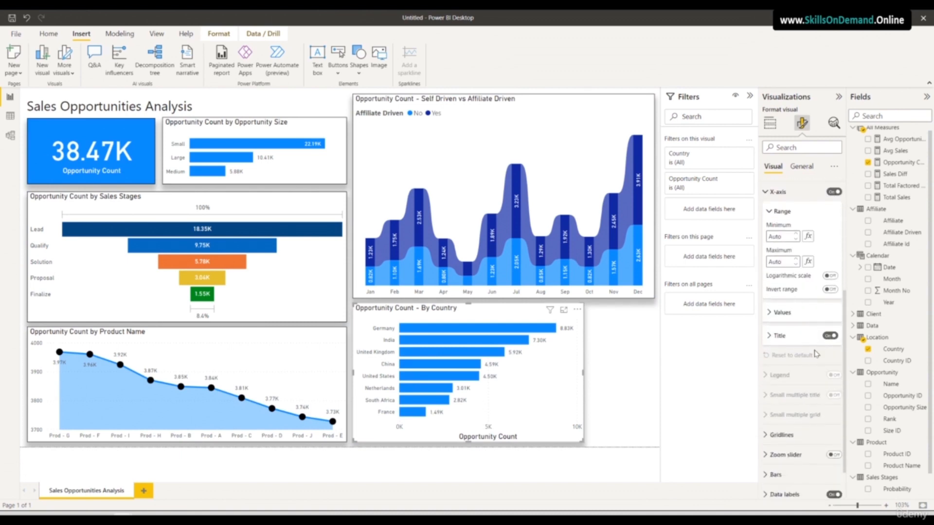
{"action": "left_click", "coordinate": [829, 337]}
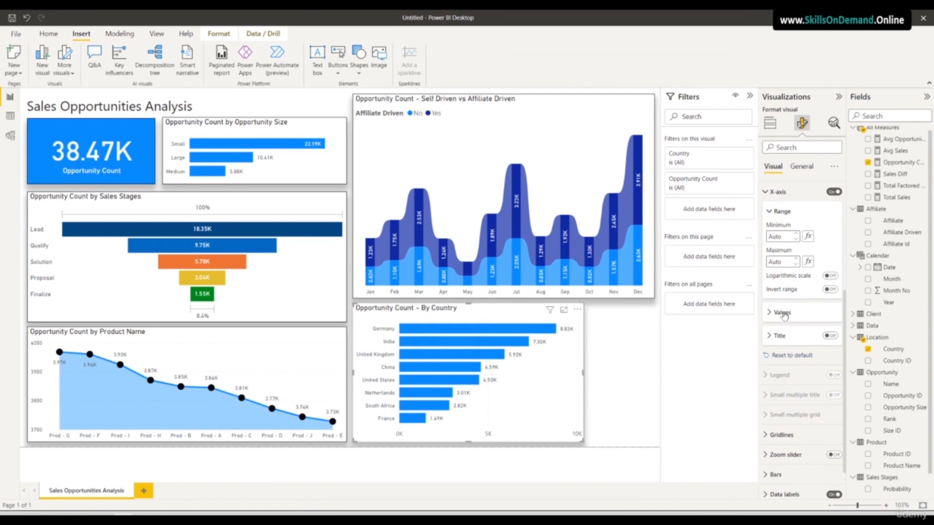
- Turn off the X-axis of the Opportunity Count - By Country bar chart
{"action": "scroll", "coordinate": [798, 341], "scroll_direction": "up", "scroll_amount": 2}
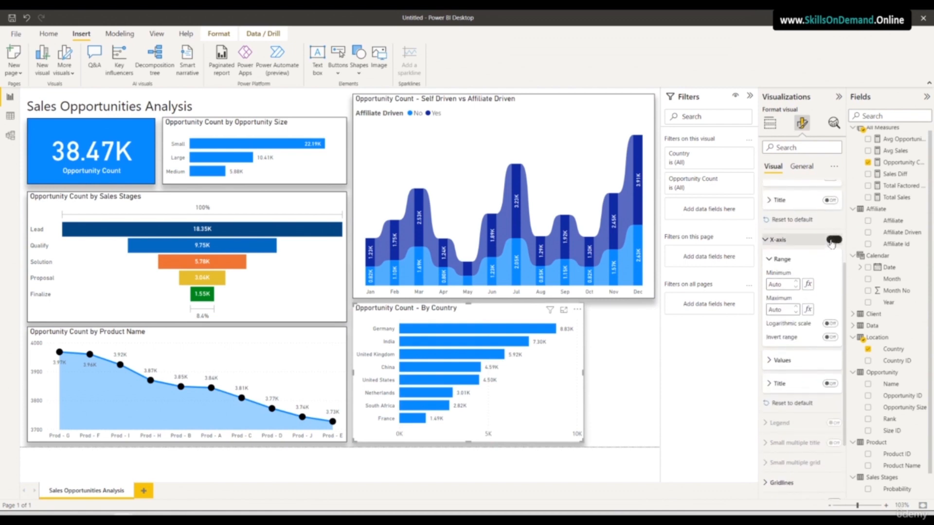
{"action": "left_click", "coordinate": [832, 239]}
{"action": "left_click", "coordinate": [603, 368]}
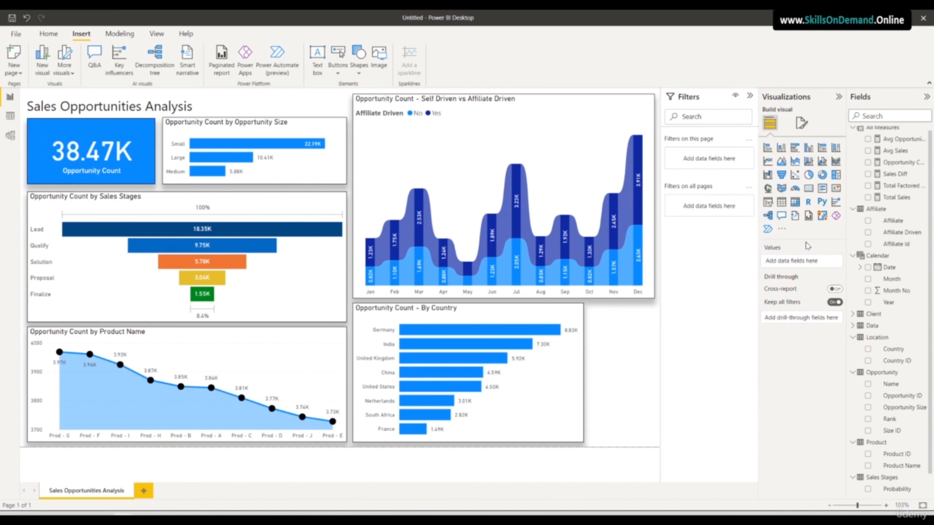
- Add a slicer on the Calendar table's Year beside the country bar chart and size it to show all the years
{"action": "left_click", "coordinate": [768, 203]}
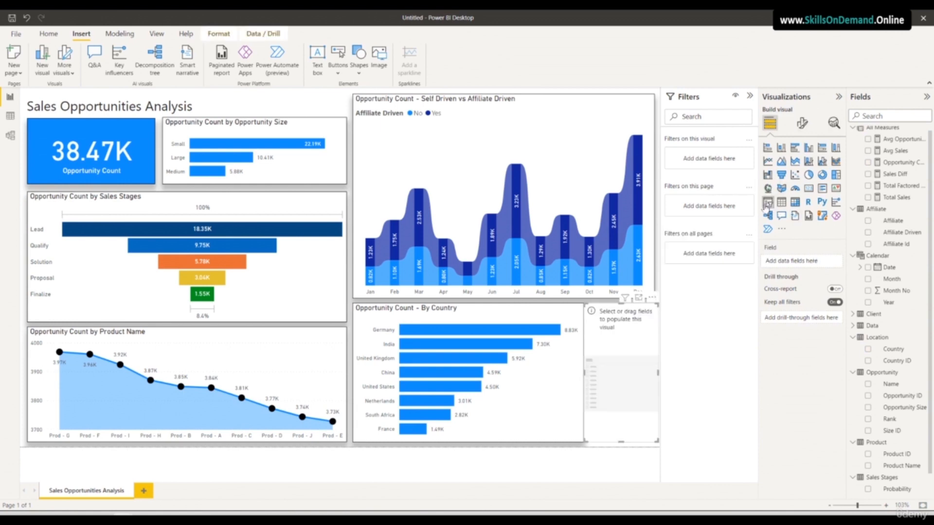
{"action": "left_click_drag", "start_coordinate": [621, 441], "coordinate": [625, 388]}
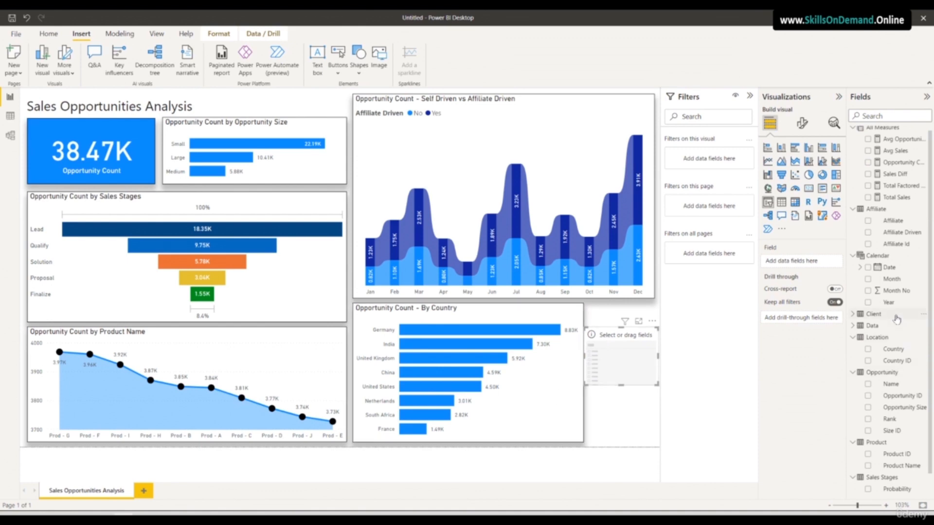
{"action": "left_click_drag", "start_coordinate": [893, 303], "coordinate": [648, 361]}
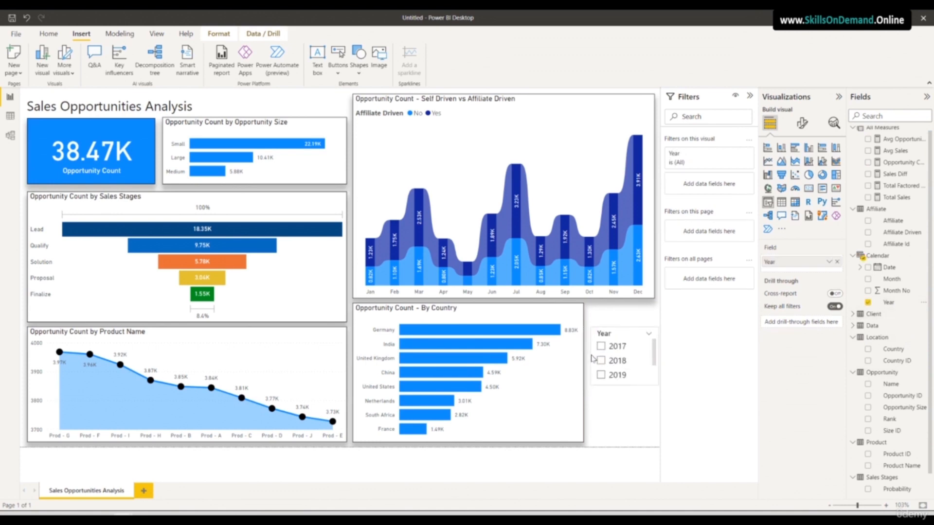
{"action": "left_click_drag", "start_coordinate": [614, 334], "coordinate": [617, 310]}
{"action": "left_click_drag", "start_coordinate": [621, 361], "coordinate": [623, 396]}
{"action": "left_click", "coordinate": [624, 401]}
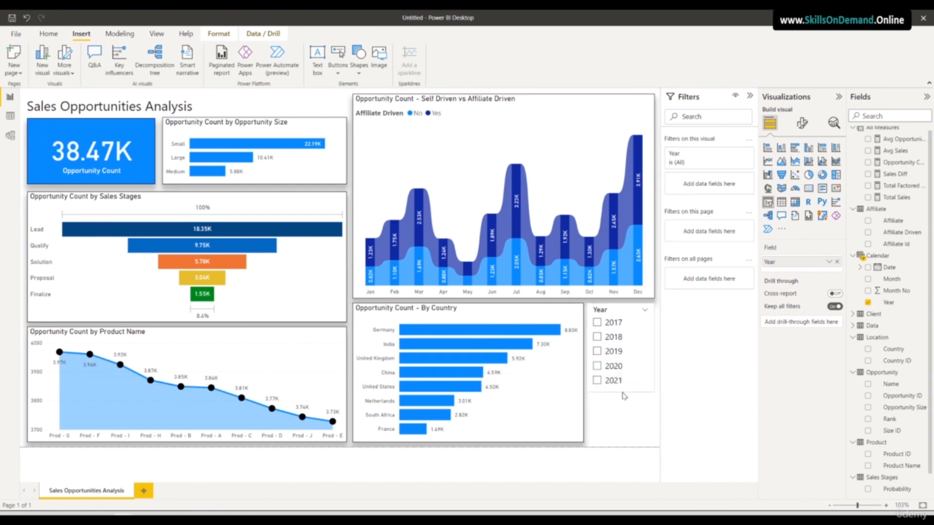
- Narrow the country bar chart slightly and fit the Year slicer between it and the ribbon chart's outer edge
{"action": "left_click", "coordinate": [582, 391]}
{"action": "left_click_drag", "start_coordinate": [584, 373], "coordinate": [576, 376]}
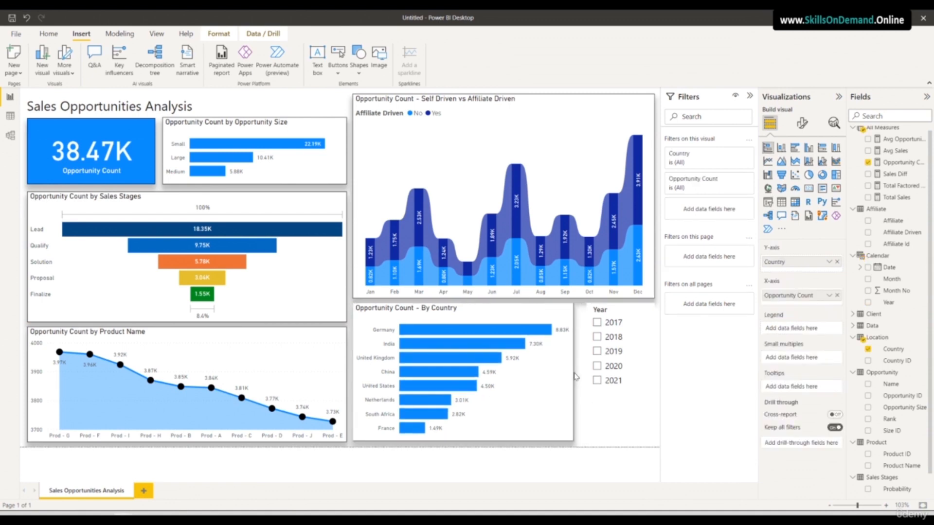
{"action": "left_click", "coordinate": [594, 392]}
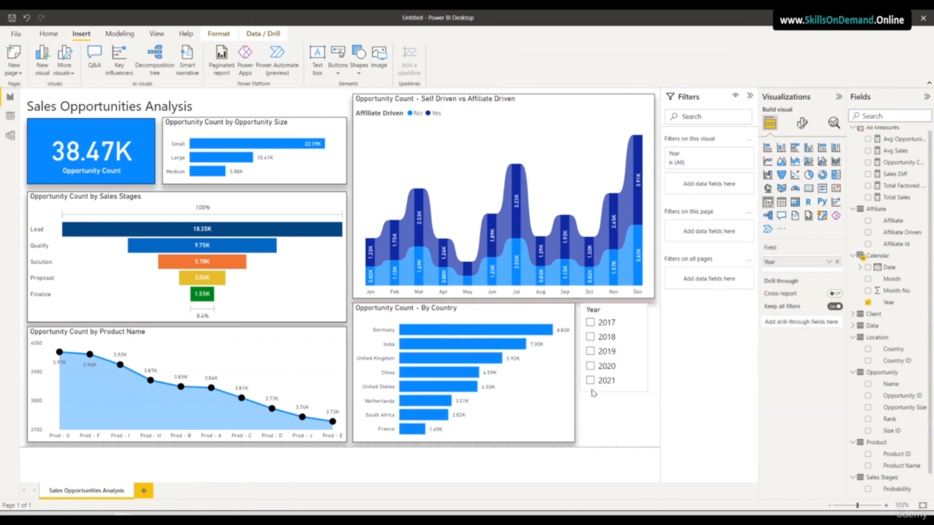
{"action": "left_click_drag", "start_coordinate": [647, 347], "coordinate": [654, 351]}
{"action": "left_click", "coordinate": [617, 418]}
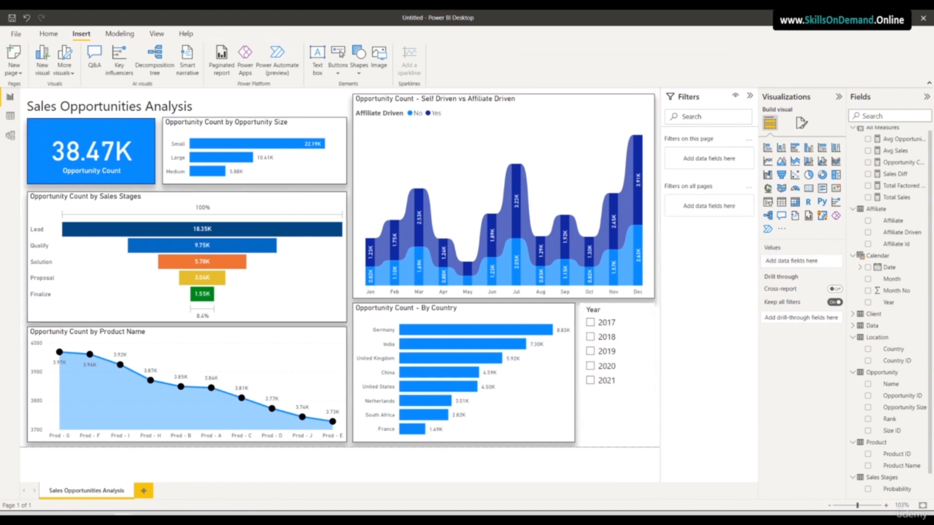
- Set the font of the Year slicer's values to DIN
{"action": "left_click", "coordinate": [644, 394]}
{"action": "left_click", "coordinate": [802, 123]}
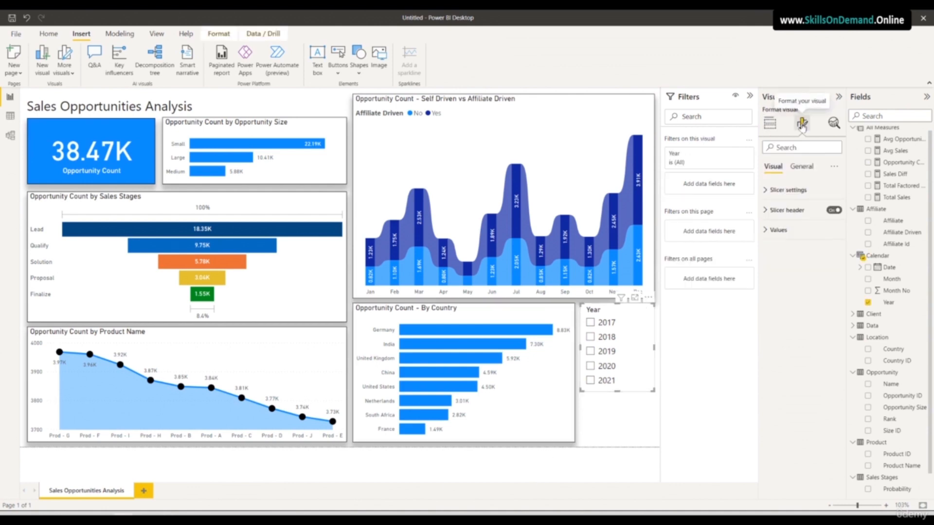
{"action": "left_click", "coordinate": [788, 229]}
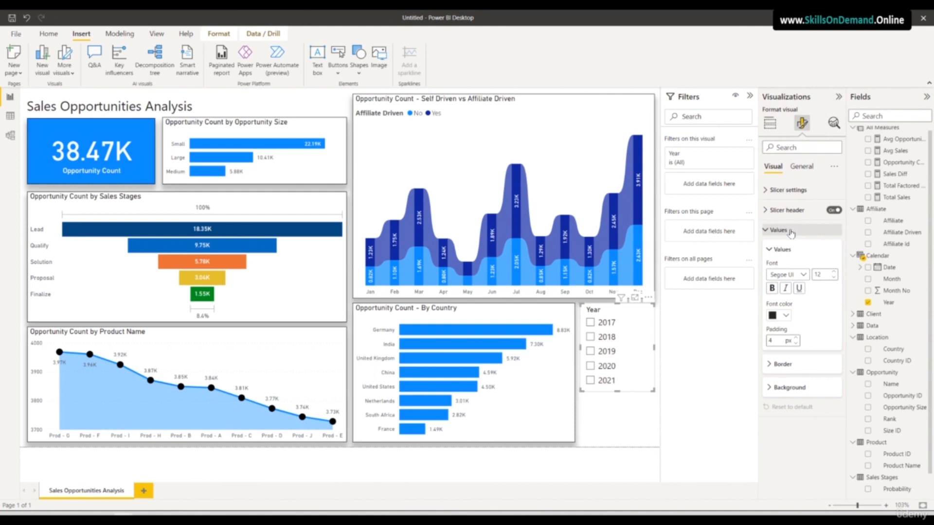
{"action": "left_click", "coordinate": [802, 275]}
{"action": "left_click", "coordinate": [796, 312]}
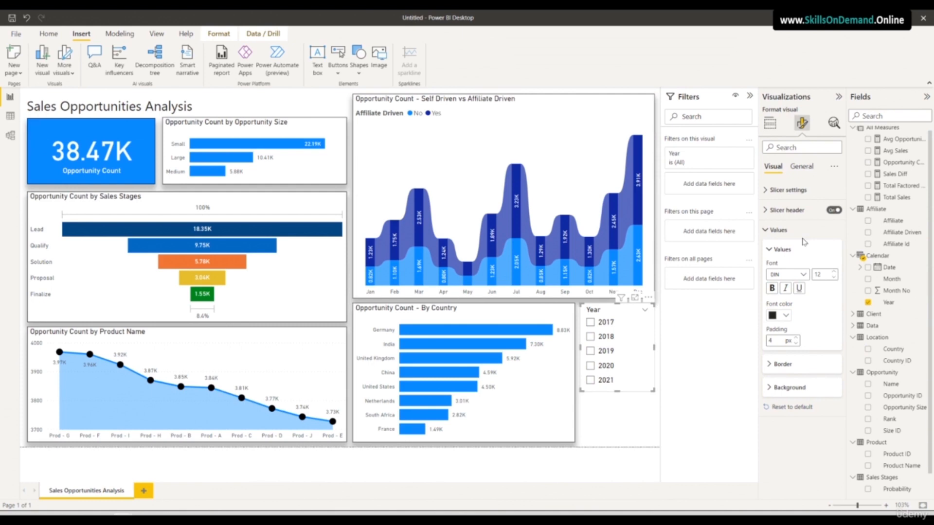
- Give the Year slicer a shadow positioned at Bottom and turn on its visual border
{"action": "left_click", "coordinate": [801, 166]}
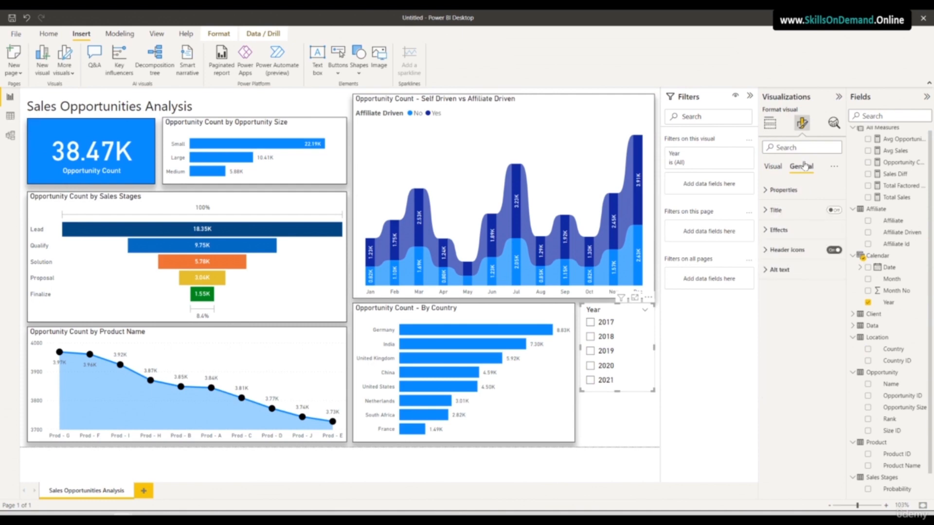
{"action": "left_click", "coordinate": [793, 236]}
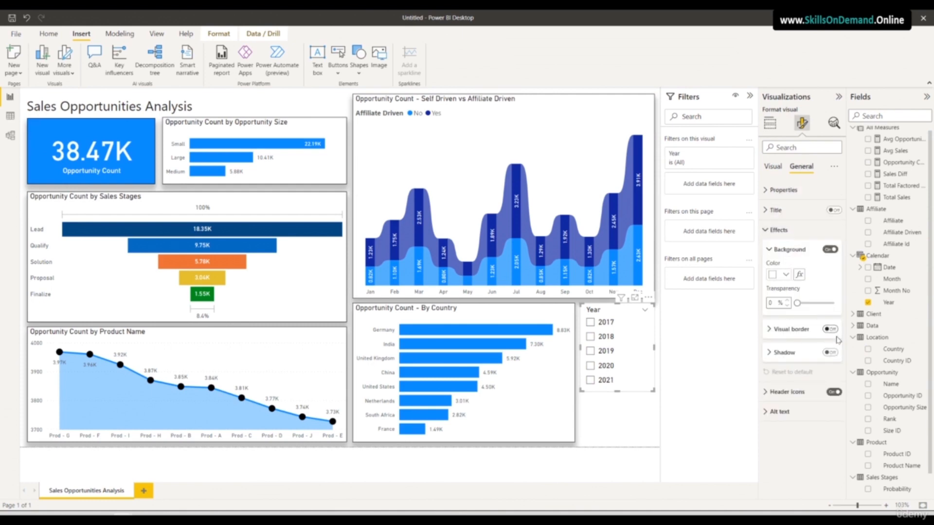
{"action": "left_click", "coordinate": [831, 352]}
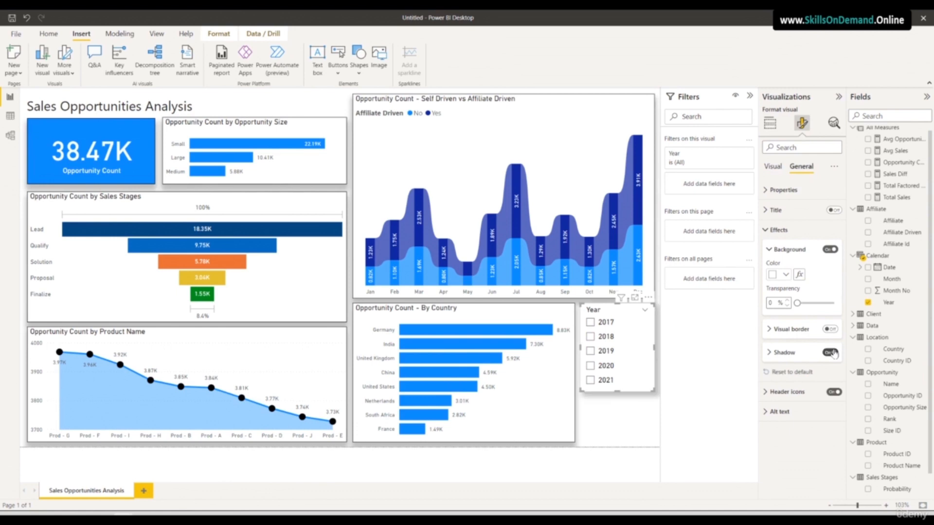
{"action": "left_click", "coordinate": [805, 353]}
{"action": "left_click", "coordinate": [801, 429]}
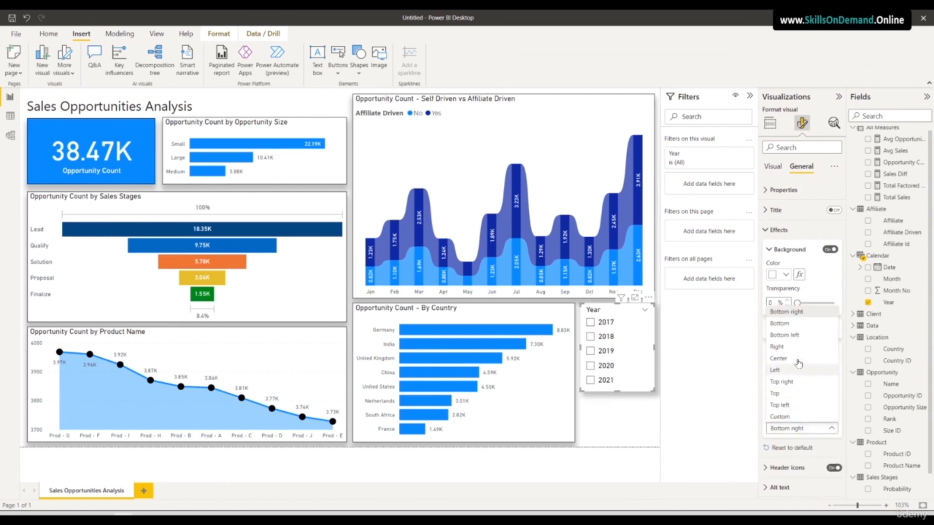
{"action": "left_click", "coordinate": [787, 324]}
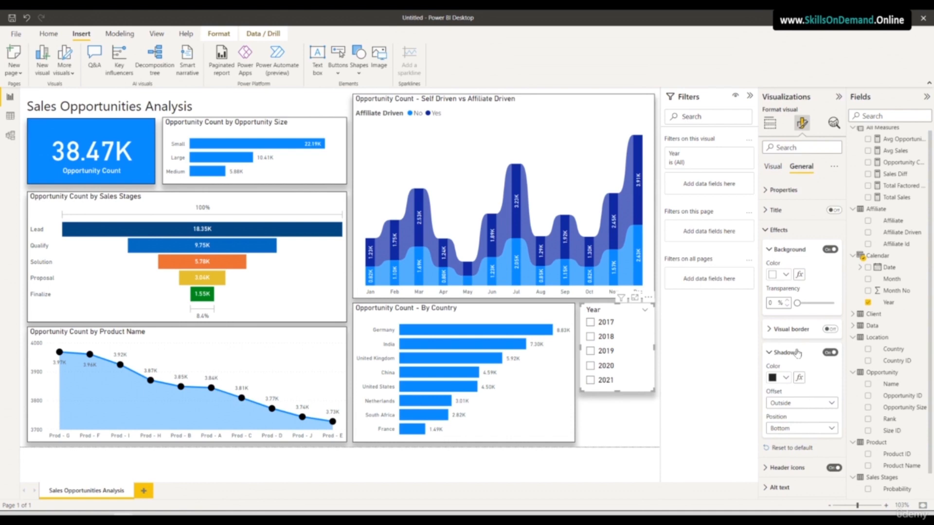
{"action": "left_click", "coordinate": [792, 330]}
{"action": "left_click", "coordinate": [833, 330]}
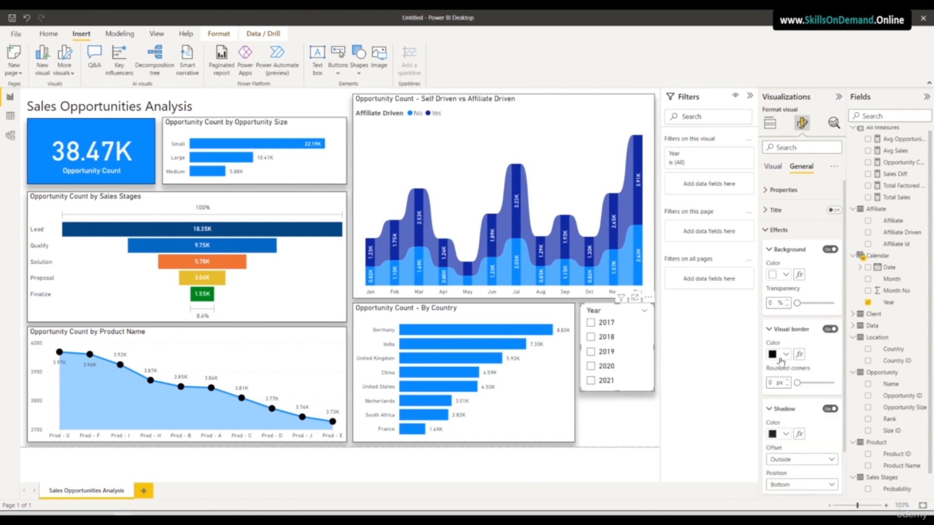
{"action": "left_click", "coordinate": [607, 422]}
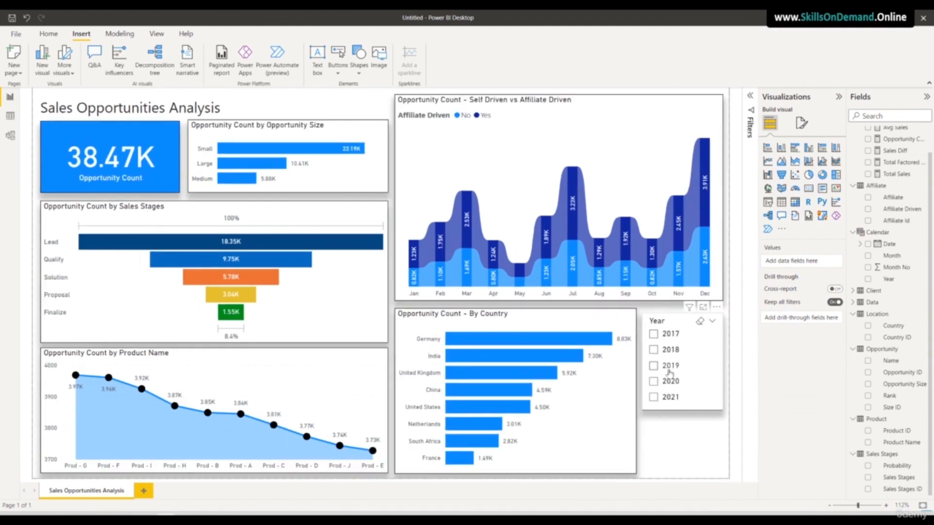
- Test the Year slicer by selecting 2017, 2018 and 2019 in turn, leaving 2019 selected
{"action": "left_click", "coordinate": [656, 334]}
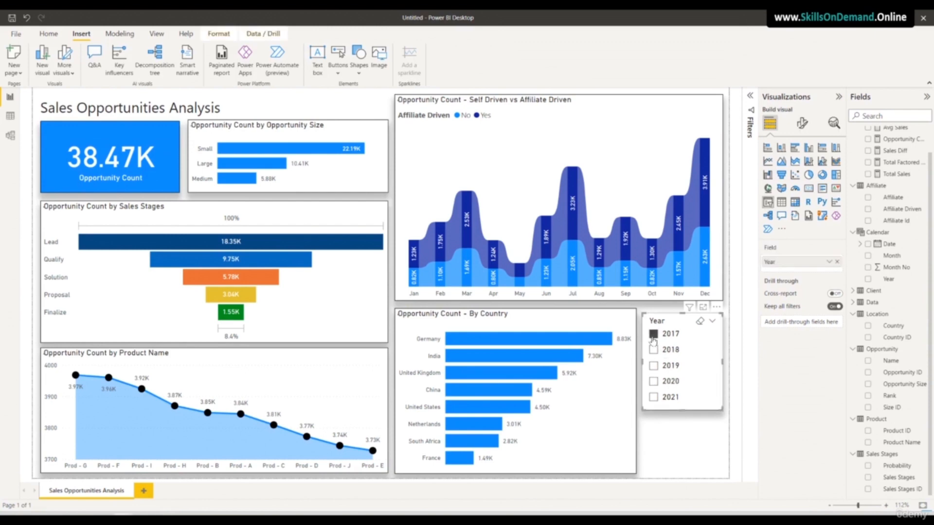
{"action": "left_click", "coordinate": [656, 350]}
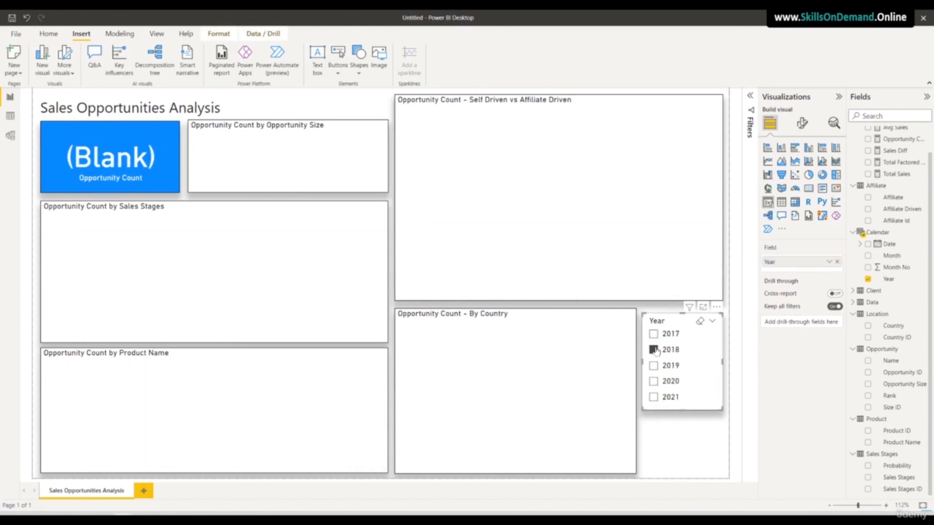
{"action": "left_click", "coordinate": [655, 366]}
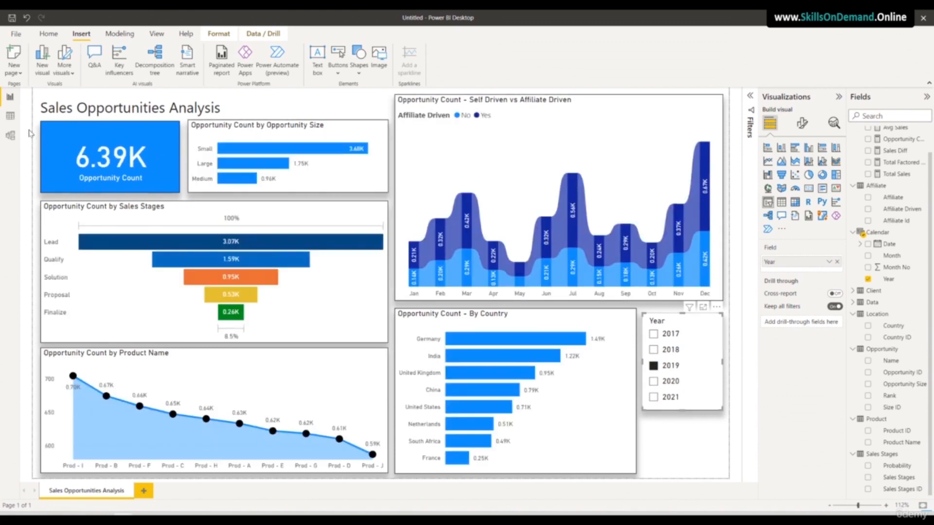
- Check which years the Data table's Year column contains, and return to the report page
{"action": "left_click", "coordinate": [11, 117]}
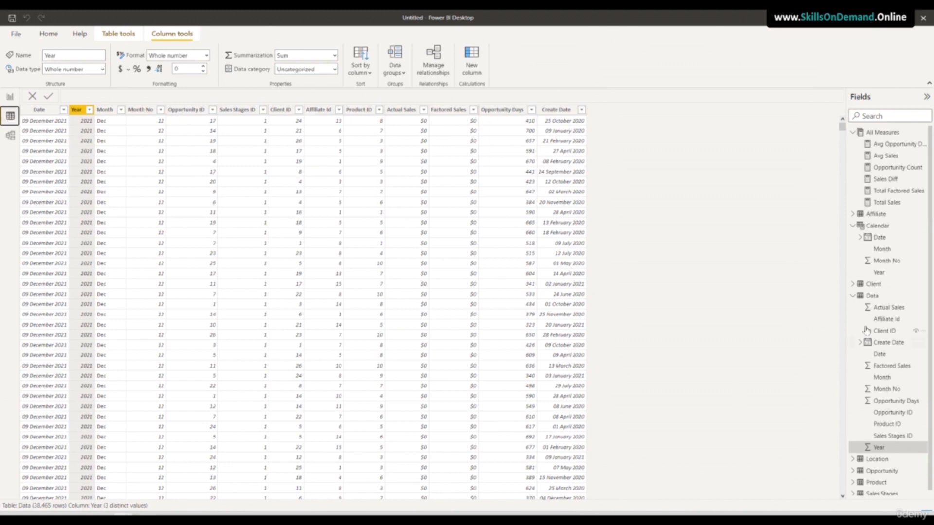
{"action": "left_click", "coordinate": [872, 295]}
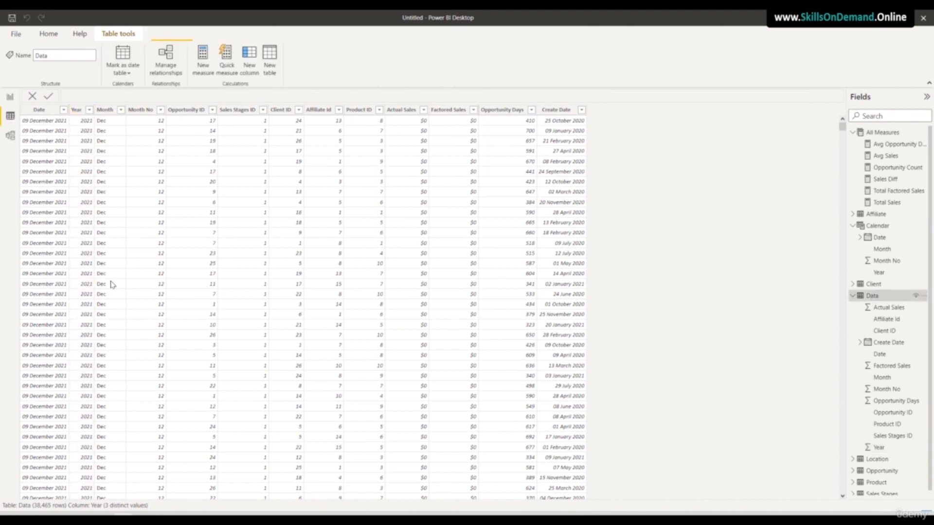
{"action": "left_click", "coordinate": [87, 114]}
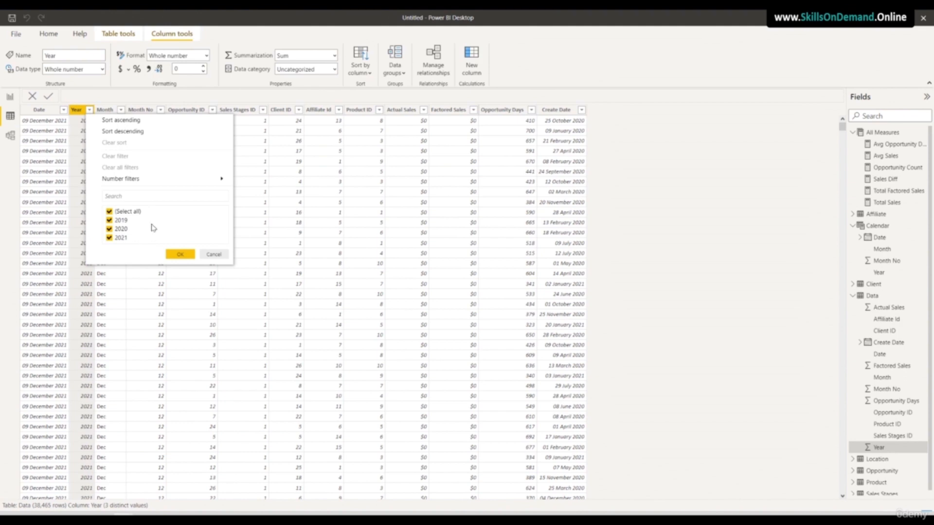
{"action": "left_click", "coordinate": [9, 97]}
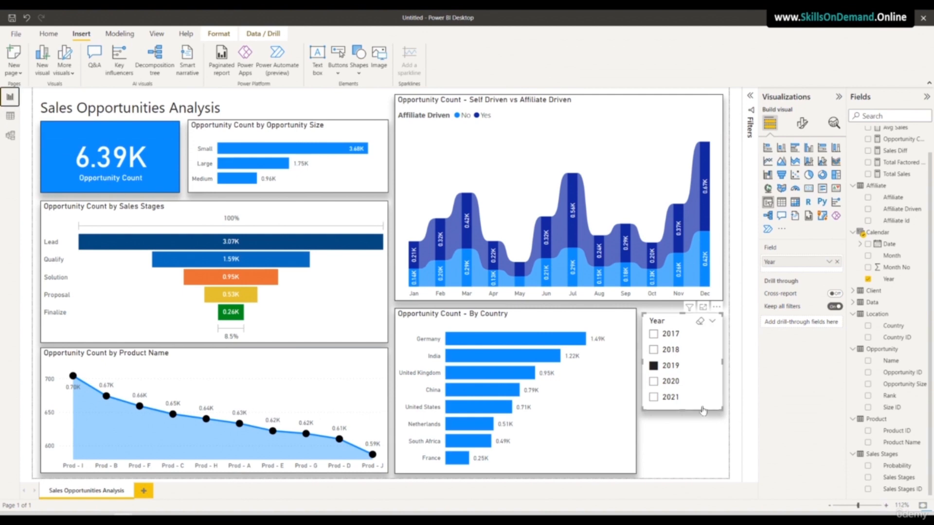
- Exclude 2017 and 2018 from the Year slicer with a visual-level filter and shorten the slicer to fit
{"action": "left_click", "coordinate": [750, 95]}
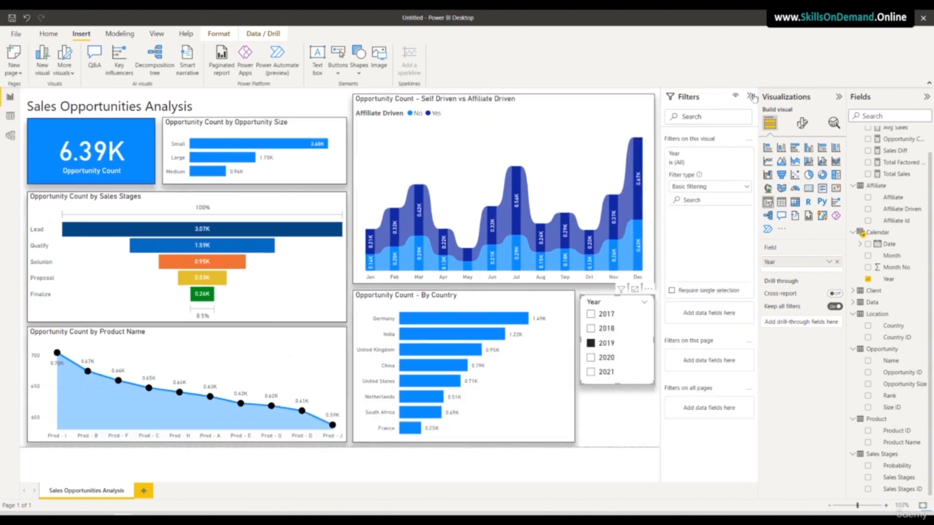
{"action": "left_click", "coordinate": [684, 226]}
{"action": "left_click", "coordinate": [677, 235]}
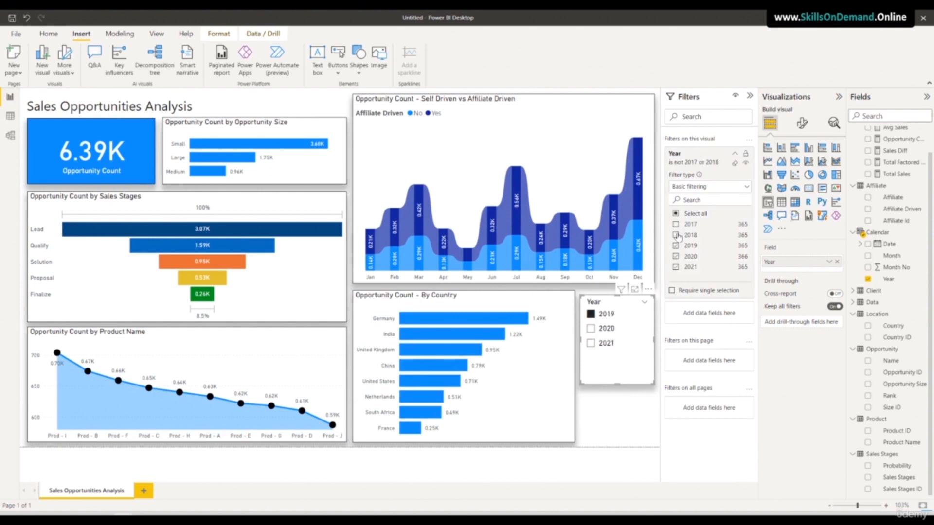
{"action": "left_click_drag", "start_coordinate": [617, 384], "coordinate": [617, 360]}
{"action": "left_click", "coordinate": [614, 386]}
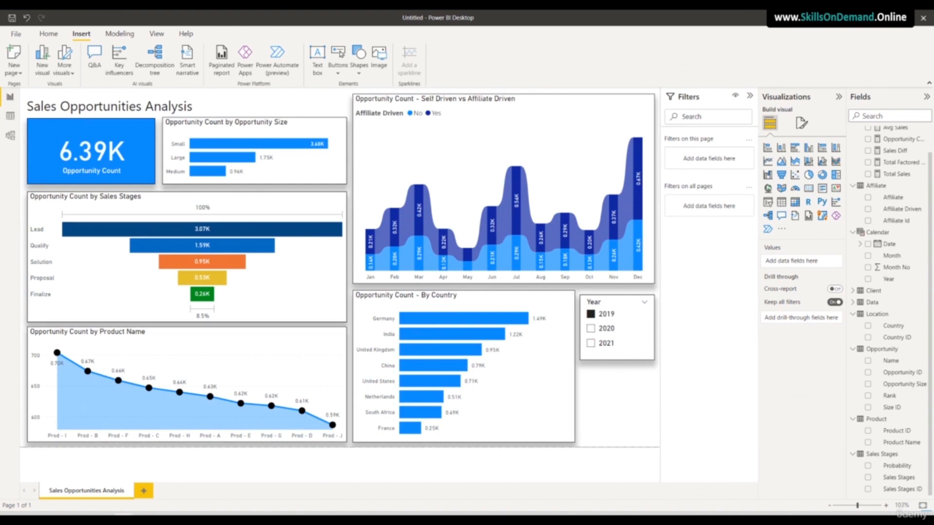
- Duplicate the Year slicer, place the copy below the original and replace its field with Affiliate Driven
{"action": "left_click", "coordinate": [615, 360]}
{"action": "key", "text": "ctrl+c"}
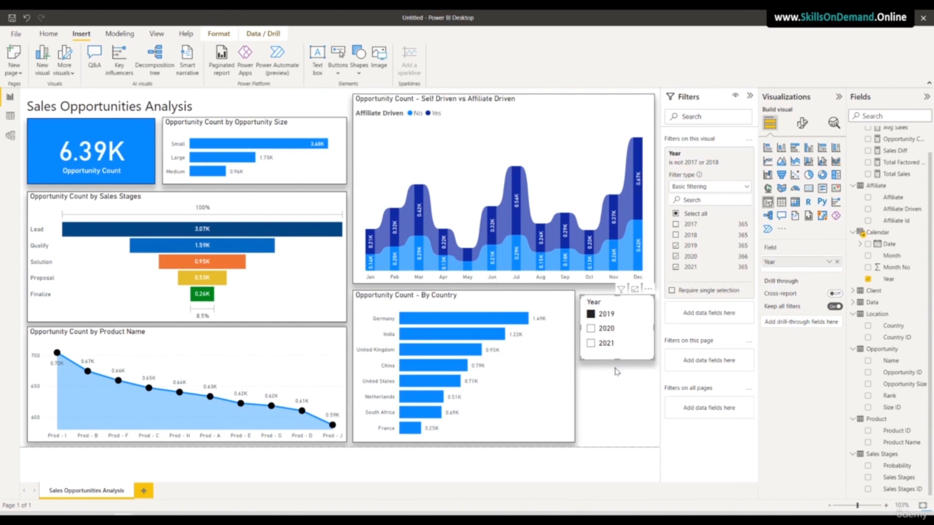
{"action": "key", "text": "ctrl+v"}
{"action": "left_click_drag", "start_coordinate": [614, 362], "coordinate": [608, 439]}
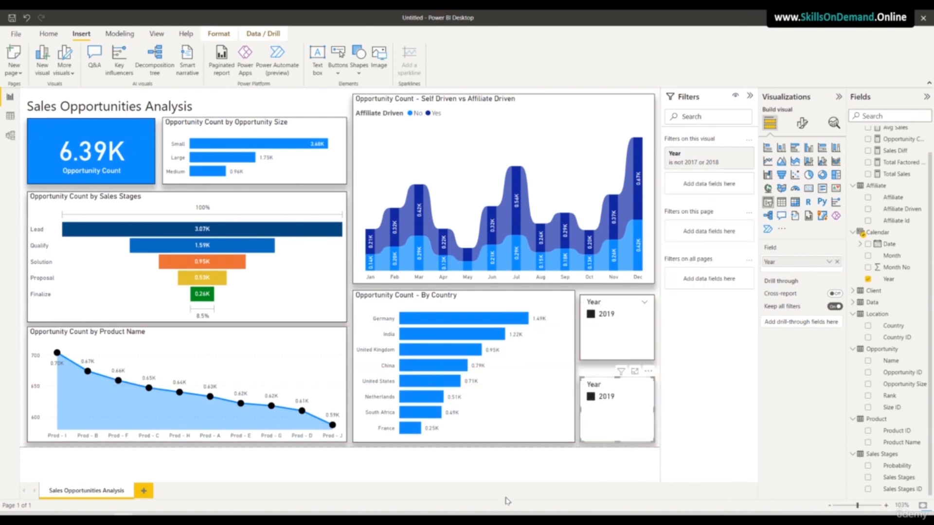
{"action": "left_click", "coordinate": [836, 263]}
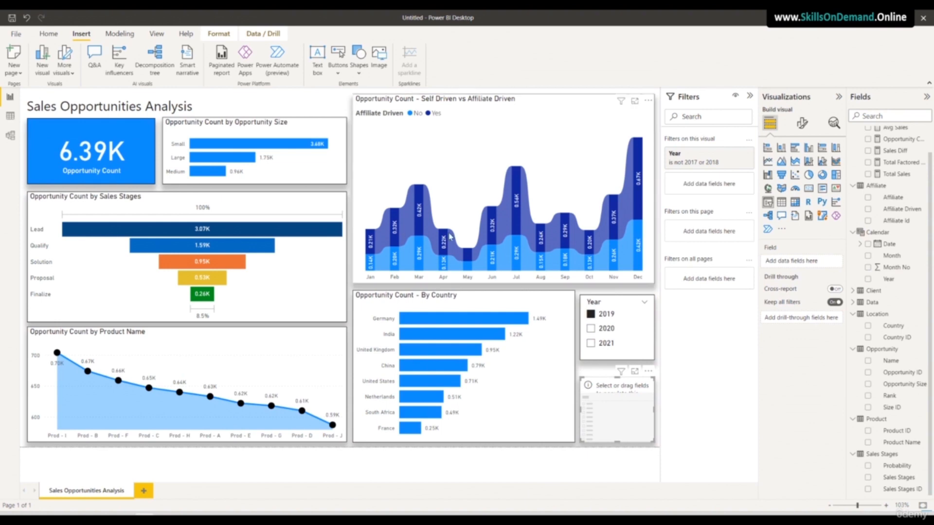
{"action": "left_click_drag", "start_coordinate": [897, 209], "coordinate": [633, 388]}
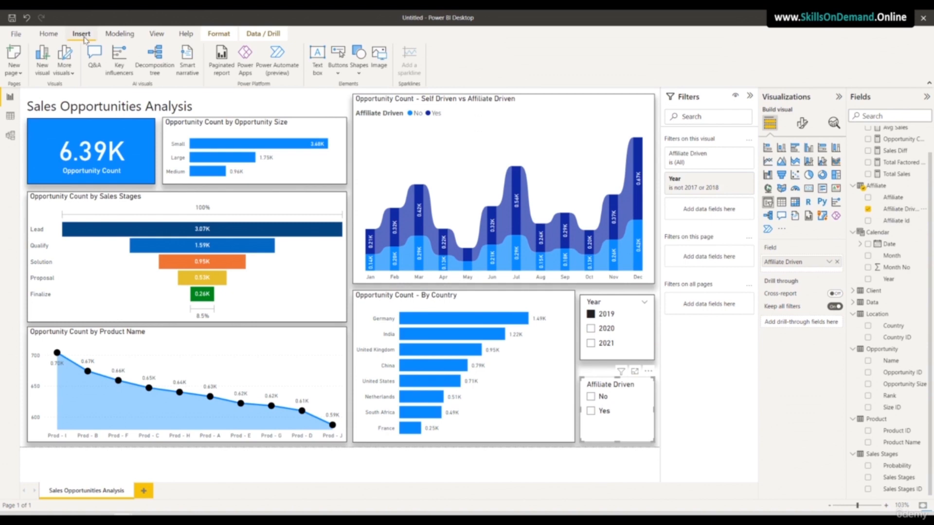
- Insert a rectangle shape and stretch it to the full height of the report page
{"action": "left_click", "coordinate": [358, 73]}
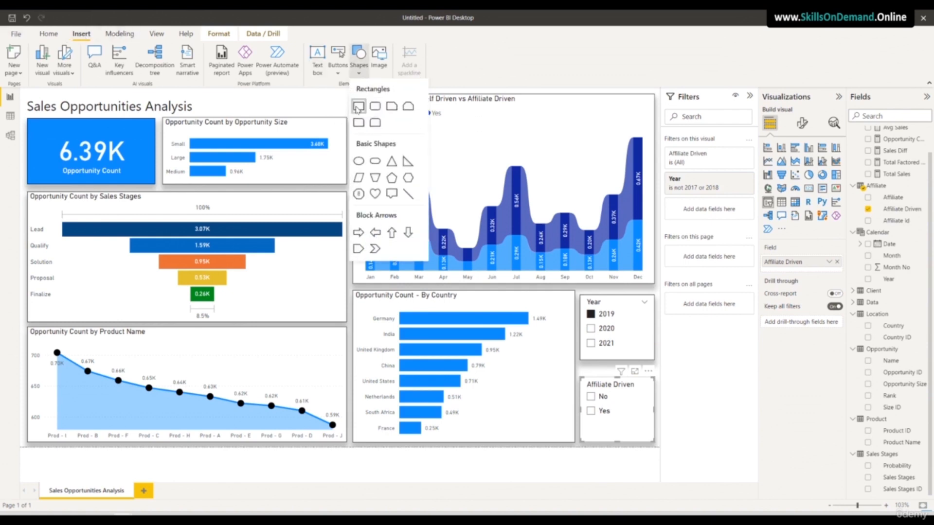
{"action": "left_click", "coordinate": [358, 106]}
{"action": "left_click_drag", "start_coordinate": [197, 174], "coordinate": [283, 97]}
{"action": "left_click_drag", "start_coordinate": [296, 237], "coordinate": [292, 454]}
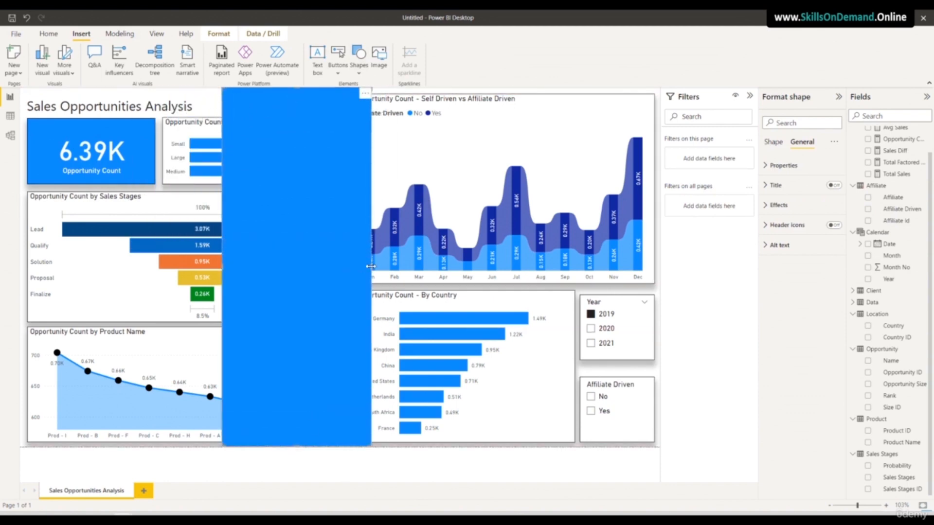
- Stretch the rectangle to the page's right edge and send it backward until it sits behind all the visuals
{"action": "left_click_drag", "start_coordinate": [371, 266], "coordinate": [660, 268]}
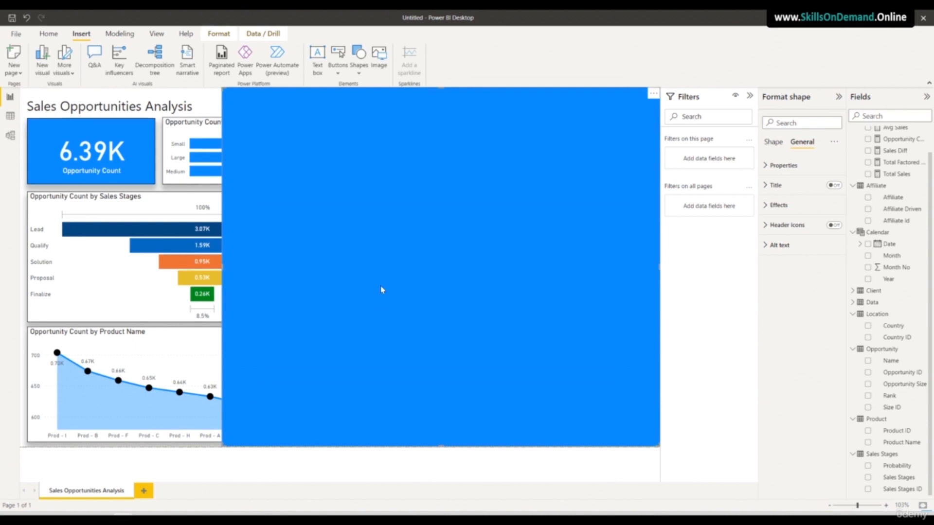
{"action": "left_click", "coordinate": [218, 34]}
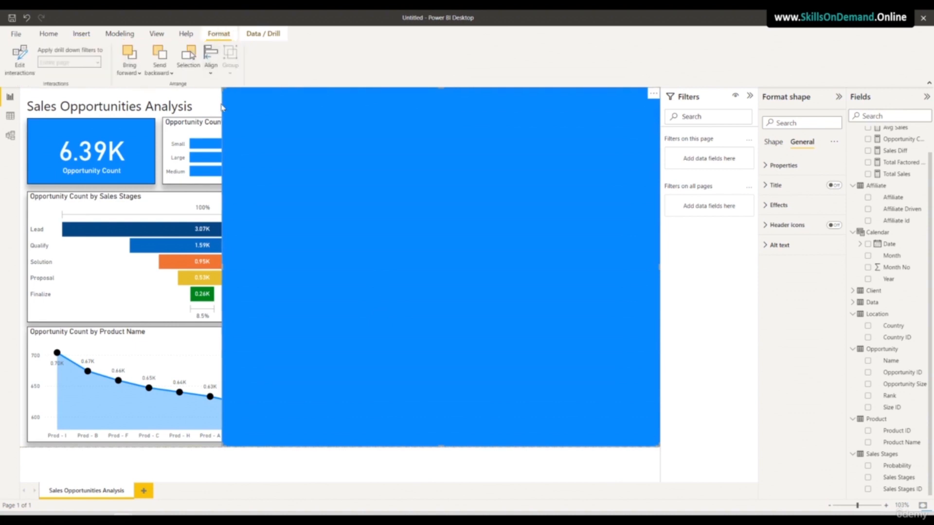
{"action": "left_click", "coordinate": [163, 56]}
{"action": "left_click", "coordinate": [163, 56]}
{"action": "left_click", "coordinate": [162, 56]}
{"action": "left_click", "coordinate": [162, 56]}
{"action": "left_click", "coordinate": [162, 56]}
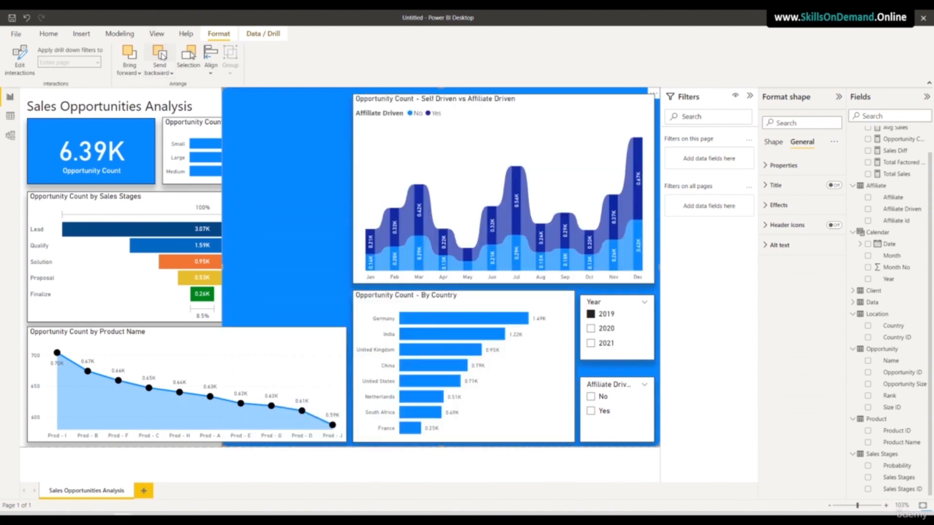
{"action": "left_click", "coordinate": [162, 56]}
{"action": "left_click", "coordinate": [162, 56]}
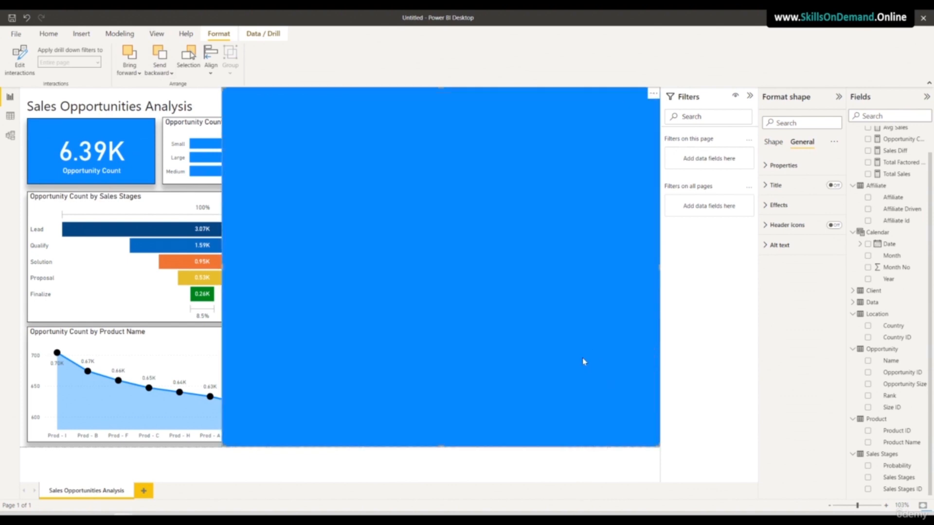
{"action": "left_click", "coordinate": [181, 449]}
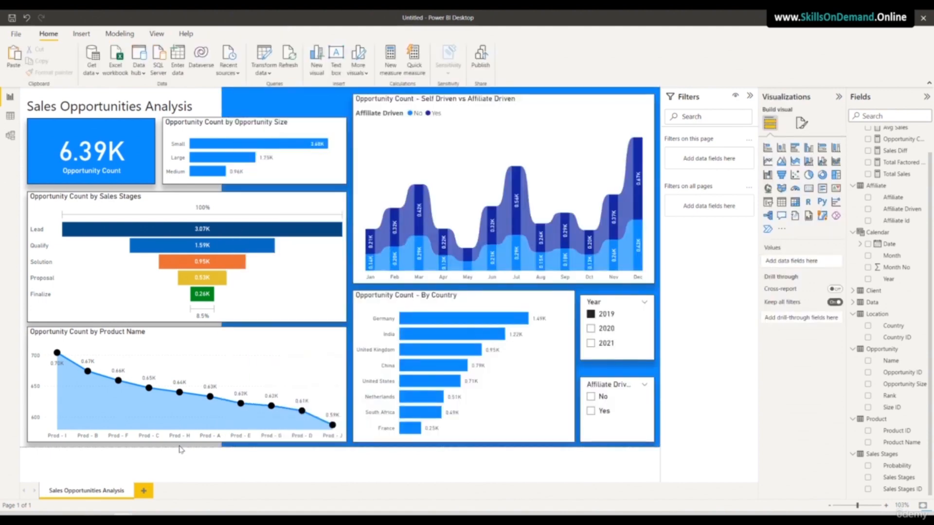
- Test the Year slicer by switching between 2019, 2020 and 2021 to see how the charts respond
{"action": "left_click", "coordinate": [591, 329]}
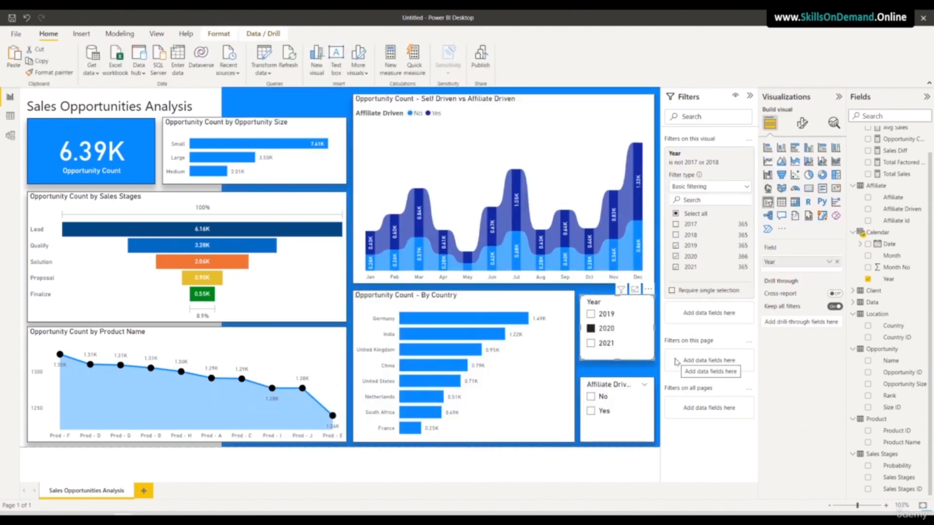
{"action": "left_click", "coordinate": [592, 344]}
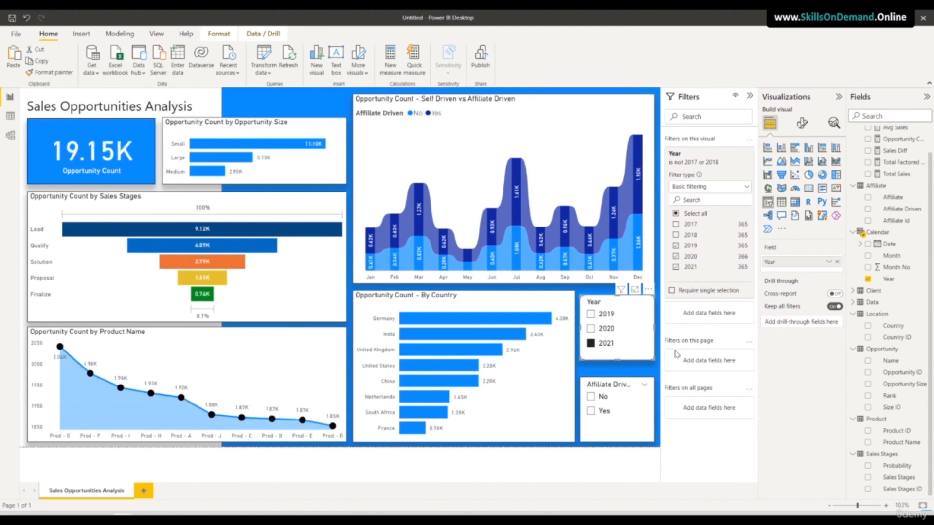
{"action": "left_click", "coordinate": [591, 329]}
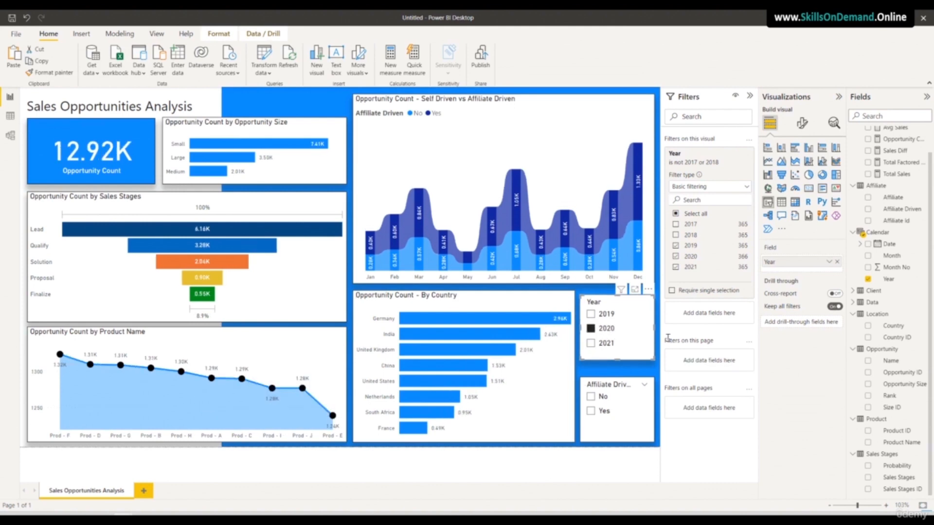
{"action": "left_click", "coordinate": [591, 314]}
{"action": "left_click", "coordinate": [605, 331]}
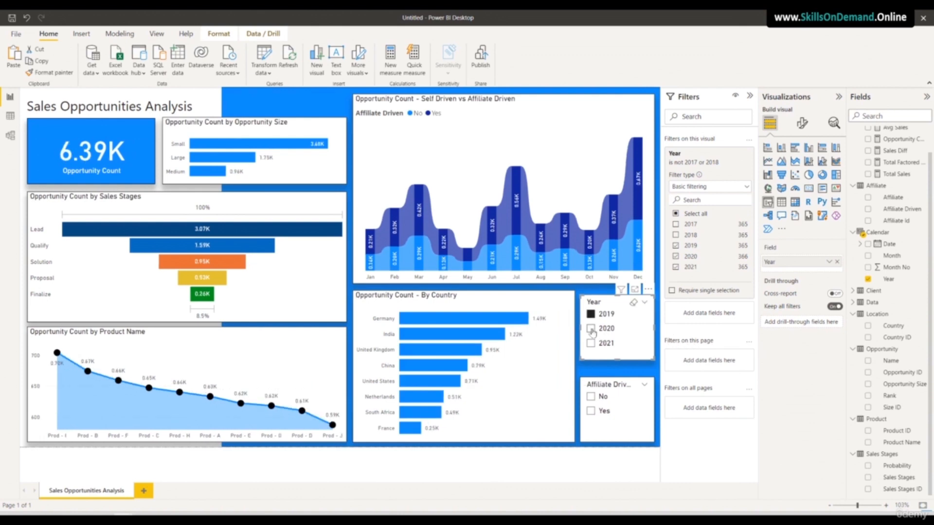
- Test the Affiliate Driven slicer with Yes and No, filter the Year to 2021, and clear the Affiliate Driven selection
{"action": "left_click", "coordinate": [590, 396]}
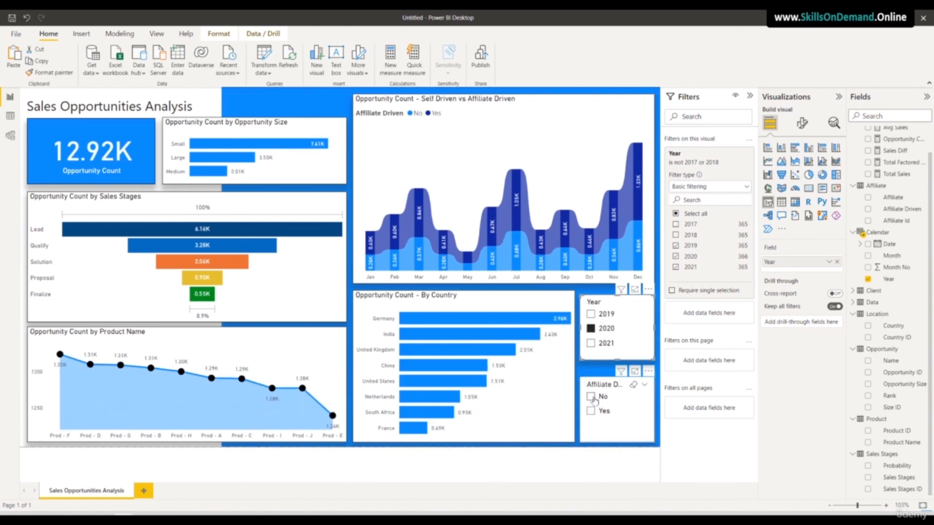
{"action": "left_click", "coordinate": [637, 417]}
{"action": "left_click", "coordinate": [591, 397]}
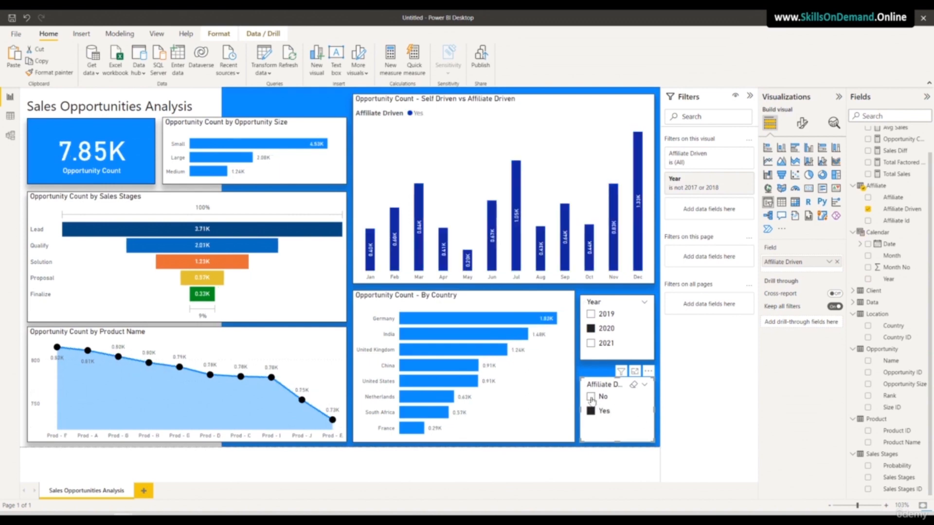
{"action": "left_click", "coordinate": [591, 342]}
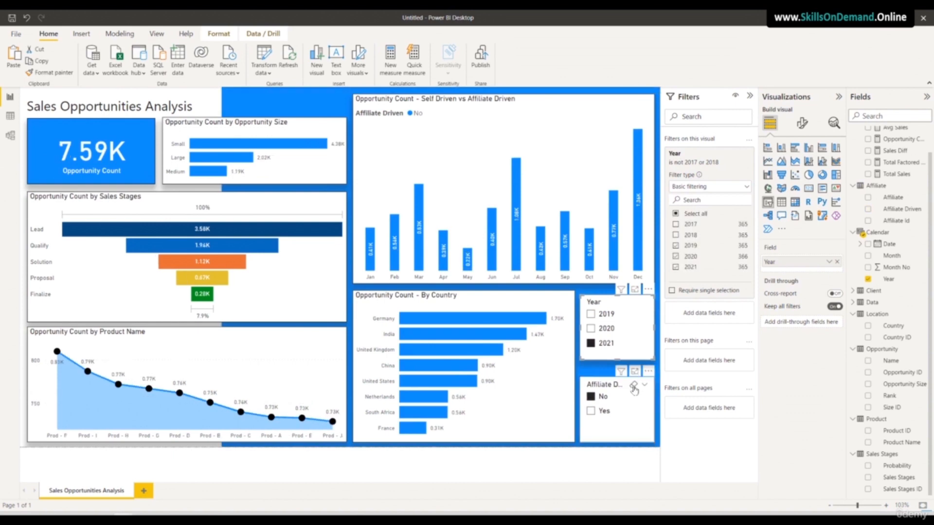
{"action": "left_click", "coordinate": [633, 384]}
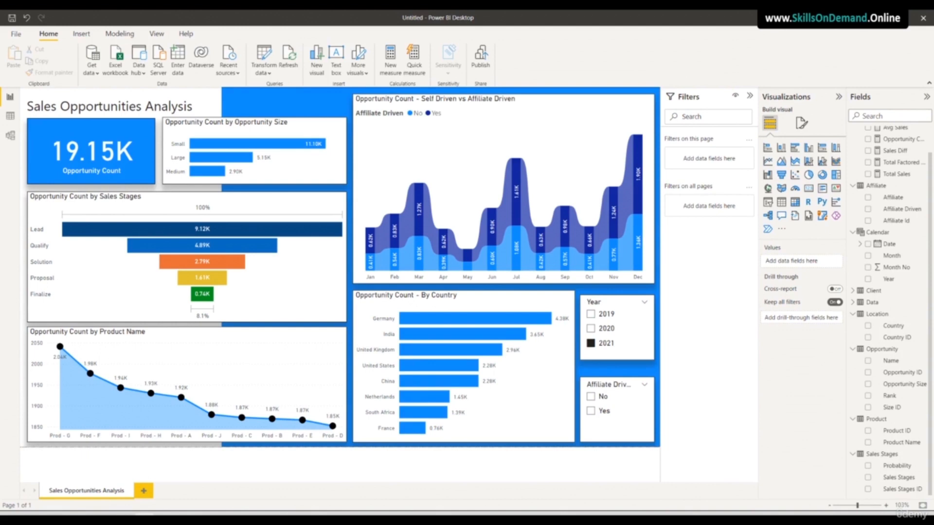
- Add a new report page and name it Sales Analysis
{"action": "left_click", "coordinate": [143, 492]}
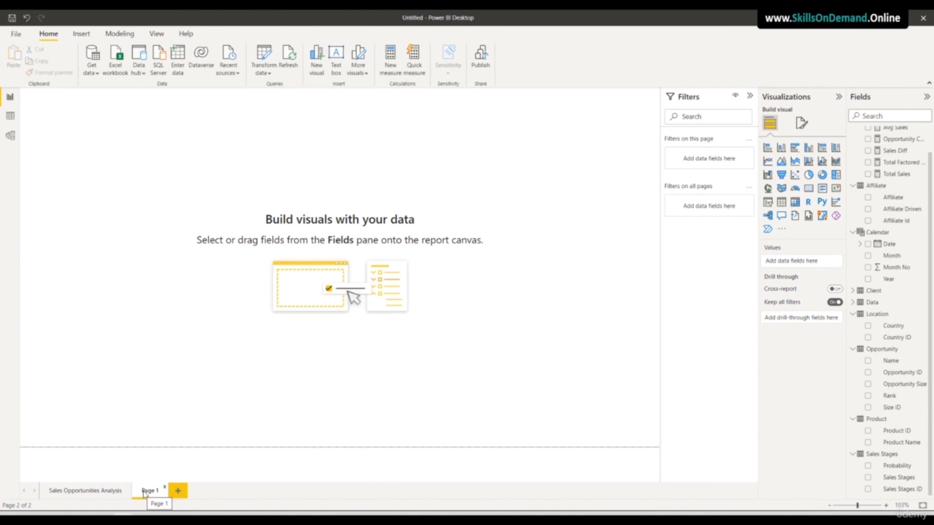
{"action": "double_click", "coordinate": [149, 493]}
{"action": "type", "text": "Sa"}
{"action": "left_click", "coordinate": [141, 415]}
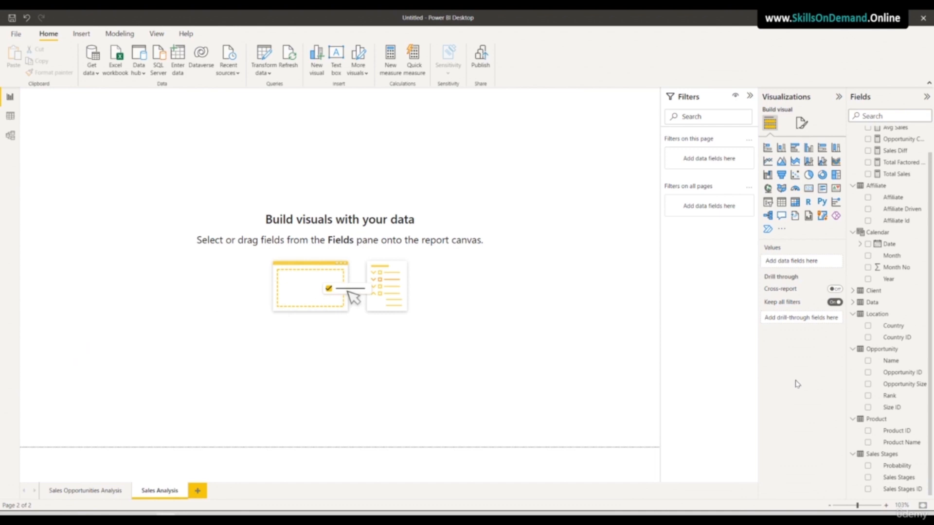
- Add a card showing Total Sales to the Sales Analysis page and give it a blue background
{"action": "left_click", "coordinate": [810, 191]}
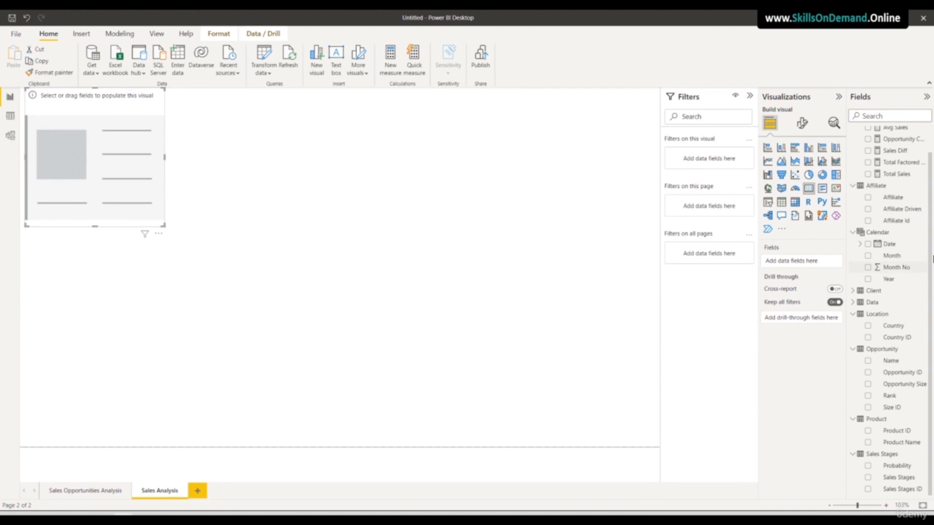
{"action": "left_click", "coordinate": [868, 174]}
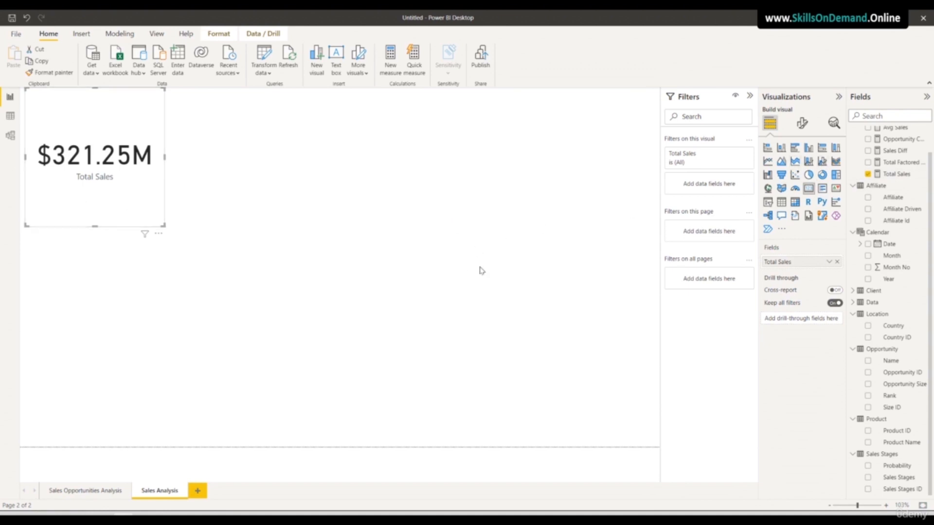
{"action": "left_click", "coordinate": [801, 127]}
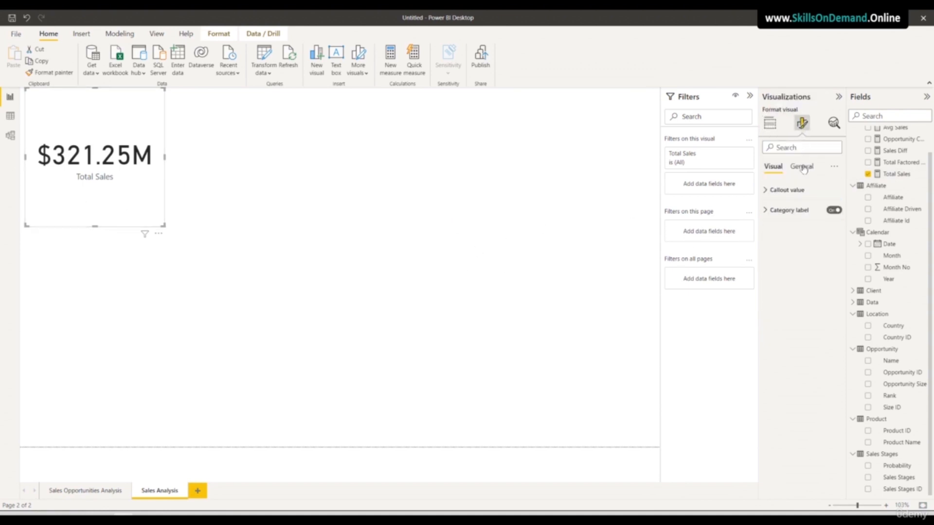
{"action": "left_click", "coordinate": [801, 166]}
{"action": "left_click", "coordinate": [782, 230]}
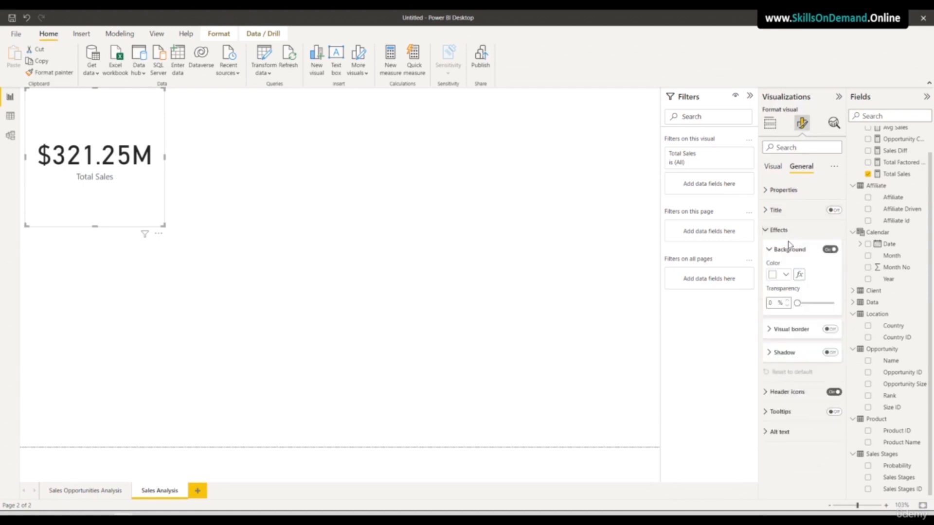
{"action": "left_click", "coordinate": [787, 276]}
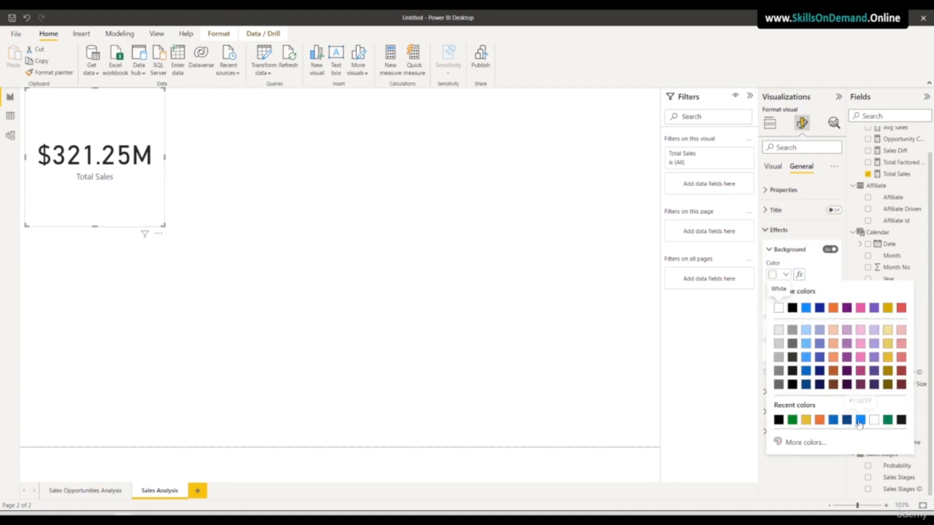
{"action": "left_click", "coordinate": [860, 420]}
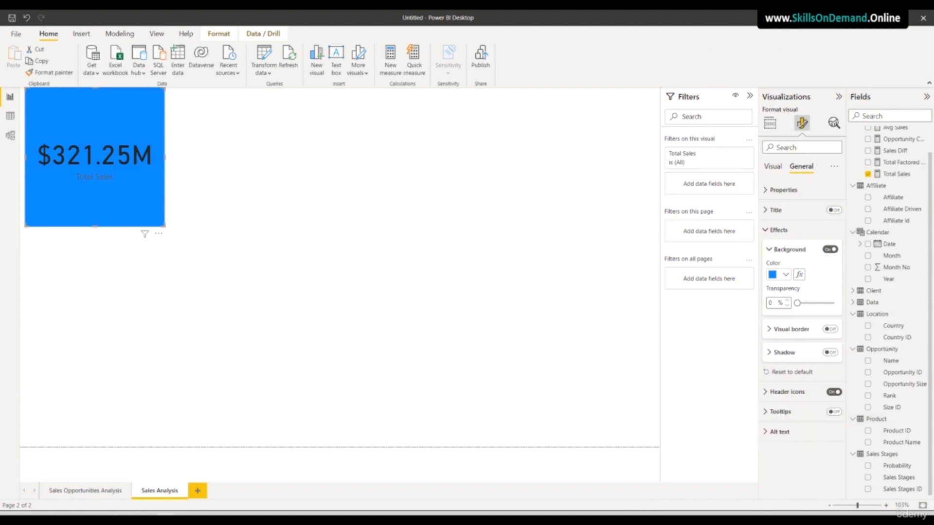
- Set the Total Sales card's callout value font size to 25 and its category label font to DIN
{"action": "left_click", "coordinate": [773, 168]}
{"action": "left_click", "coordinate": [784, 189]}
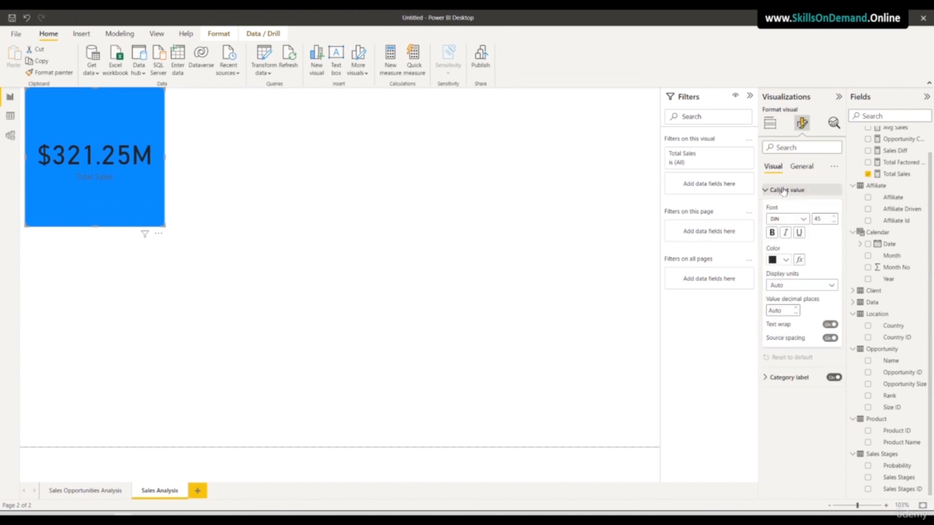
{"action": "left_click", "coordinate": [829, 217]}
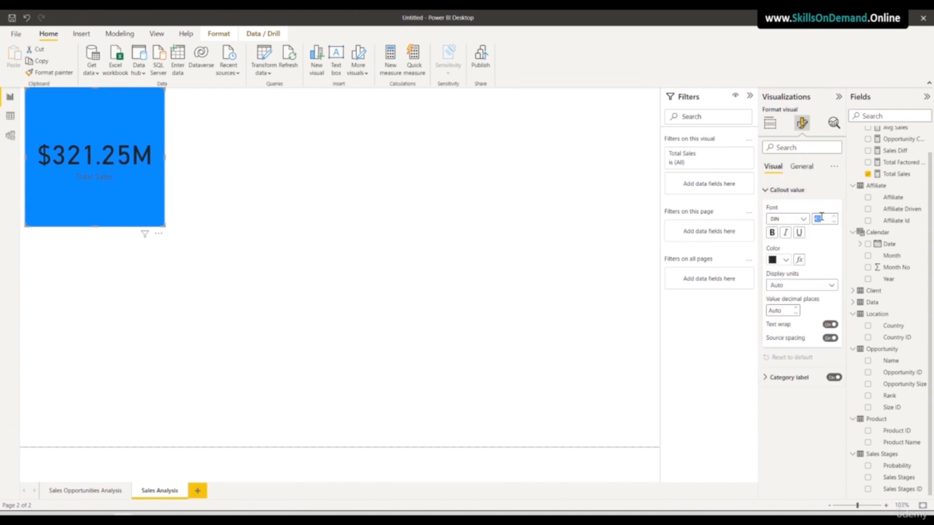
{"action": "type", "text": "25"}
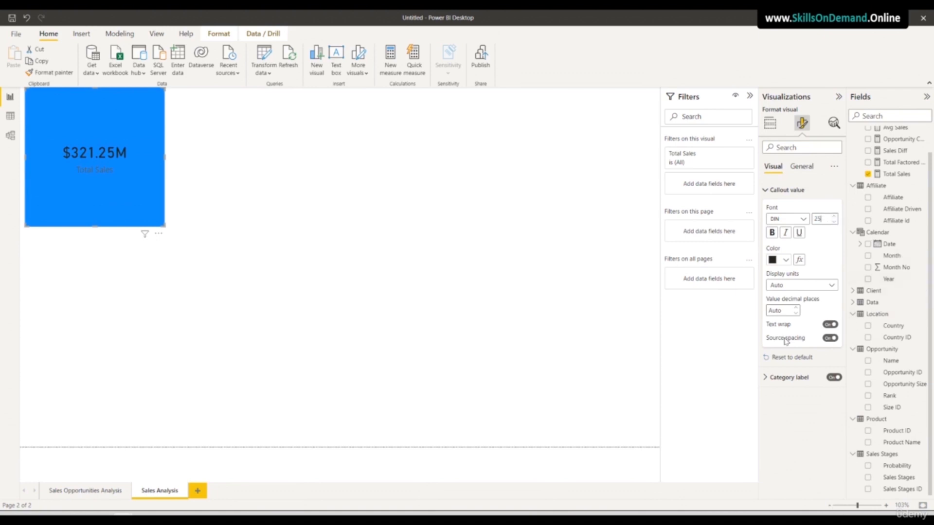
{"action": "left_click", "coordinate": [778, 378]}
{"action": "left_click", "coordinate": [787, 407]}
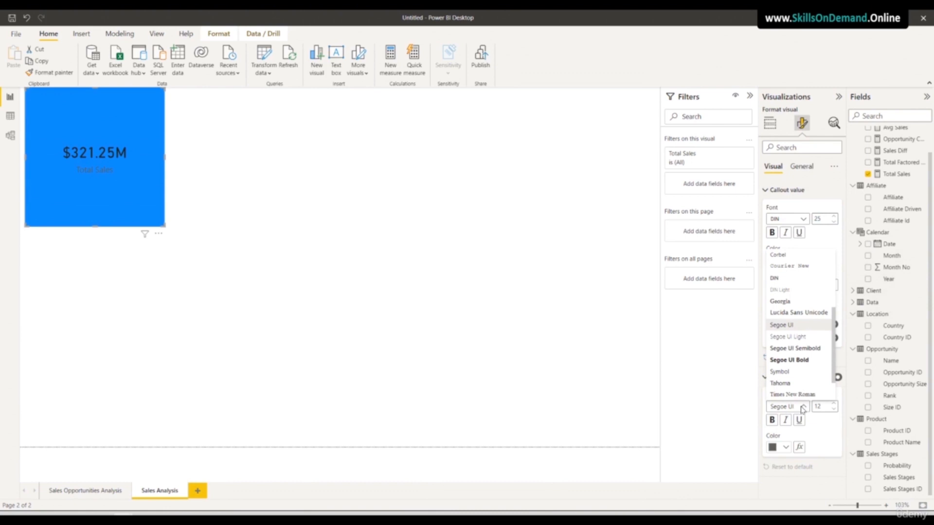
{"action": "scroll", "coordinate": [788, 340], "scroll_direction": "up", "scroll_amount": 2}
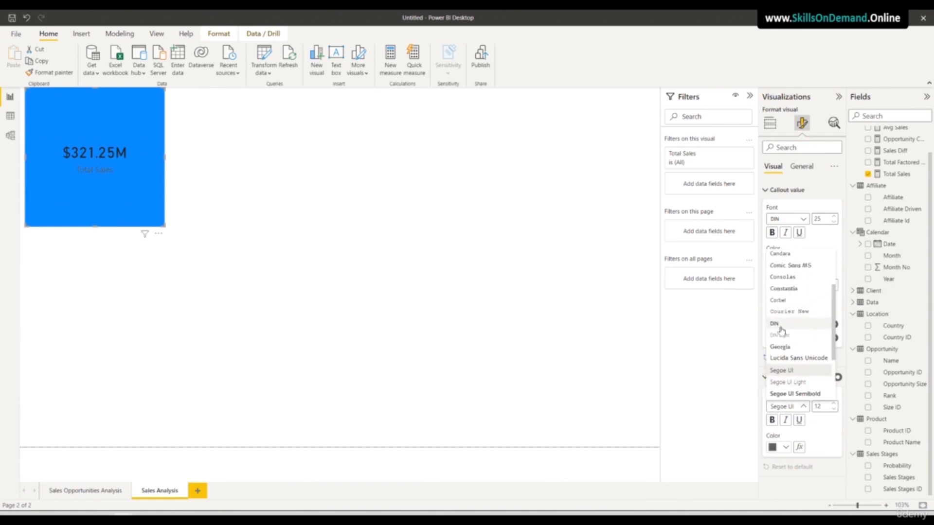
{"action": "left_click", "coordinate": [776, 324]}
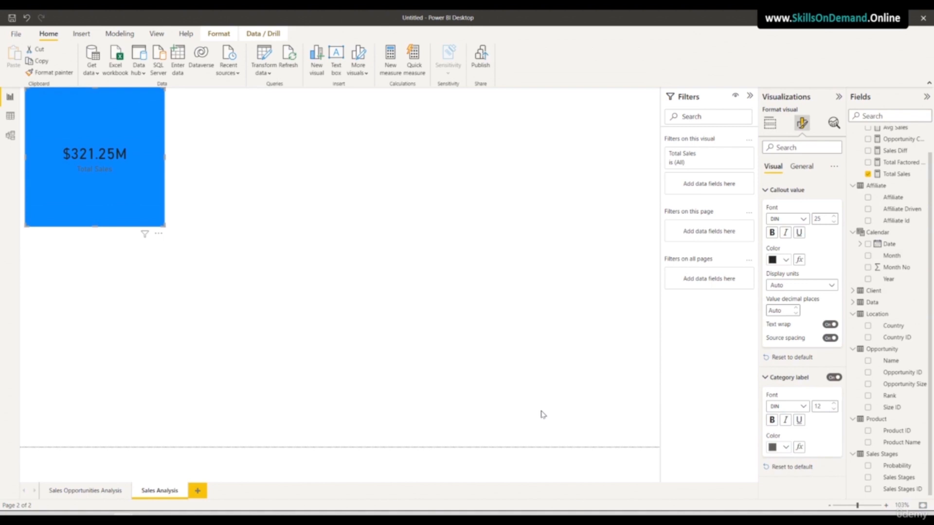
- Color the Total Sales card's category label and callout value white
{"action": "left_click", "coordinate": [784, 447]}
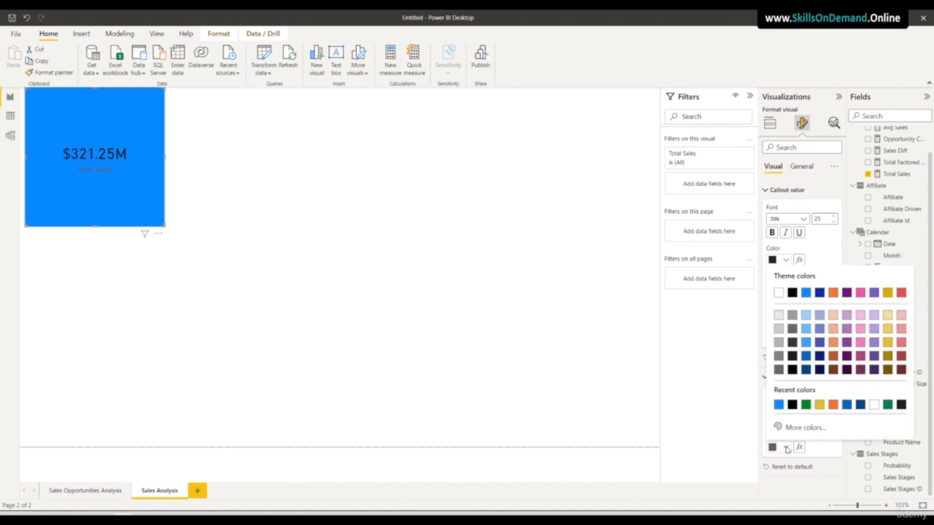
{"action": "left_click", "coordinate": [778, 293]}
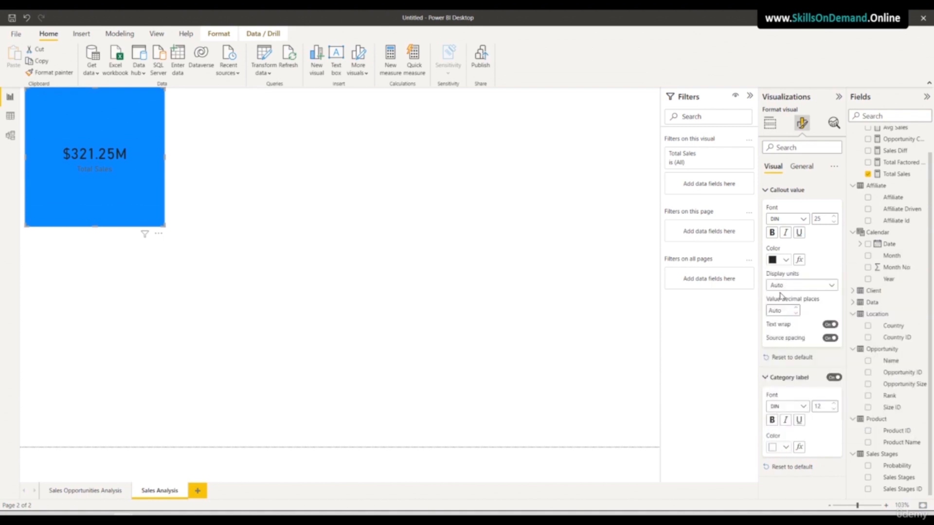
{"action": "left_click", "coordinate": [784, 260]}
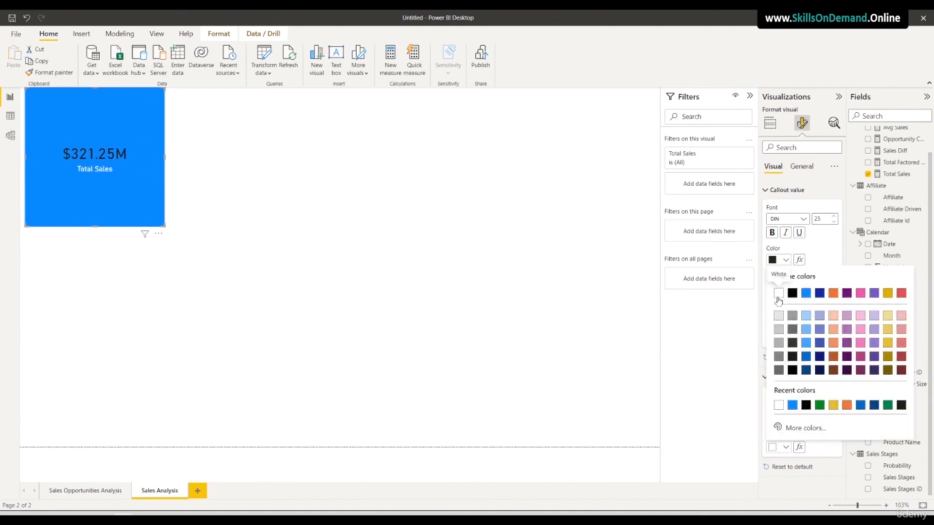
{"action": "left_click", "coordinate": [778, 294]}
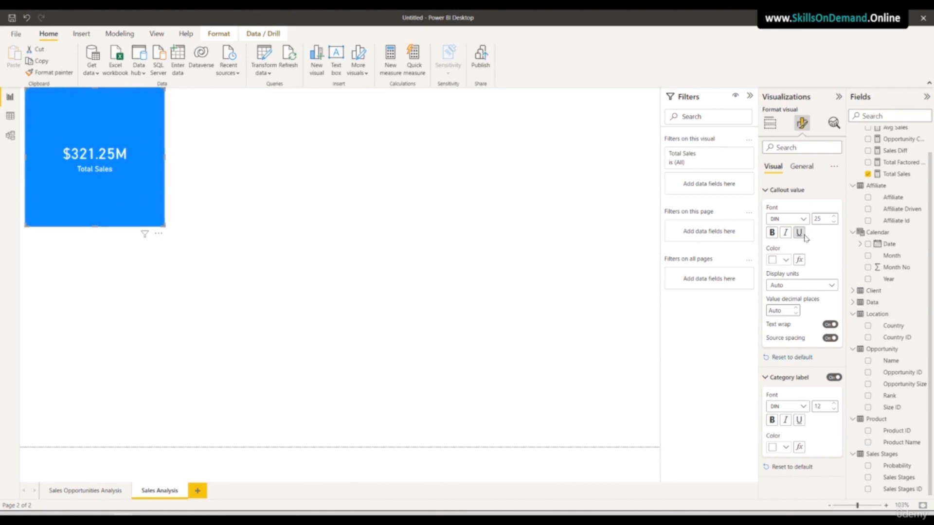
- Turn on the Total Sales card's shadow and set the shadow position to Bottom
{"action": "left_click", "coordinate": [801, 167]}
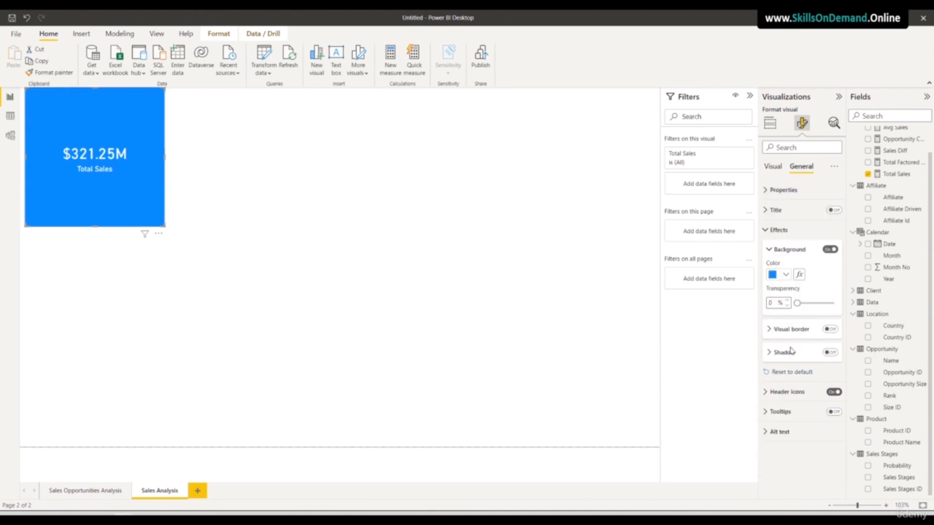
{"action": "left_click", "coordinate": [831, 353]}
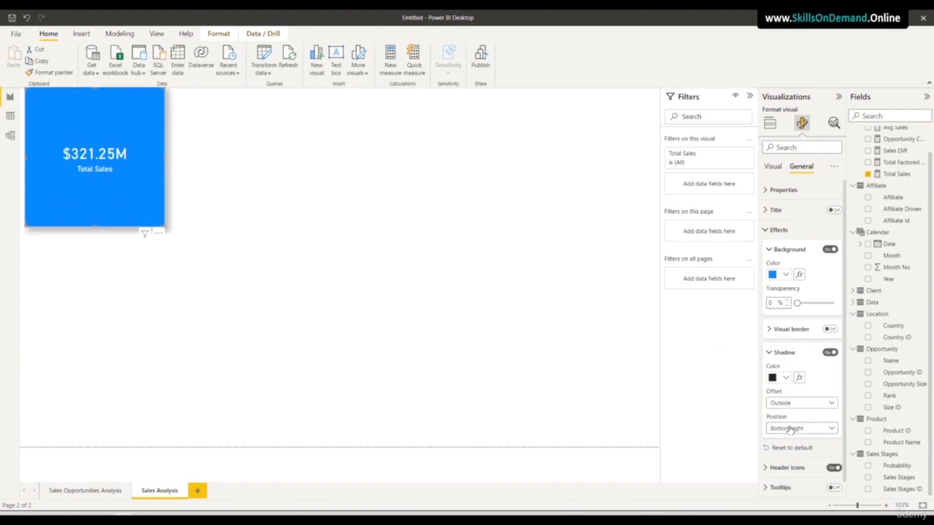
{"action": "left_click", "coordinate": [786, 429]}
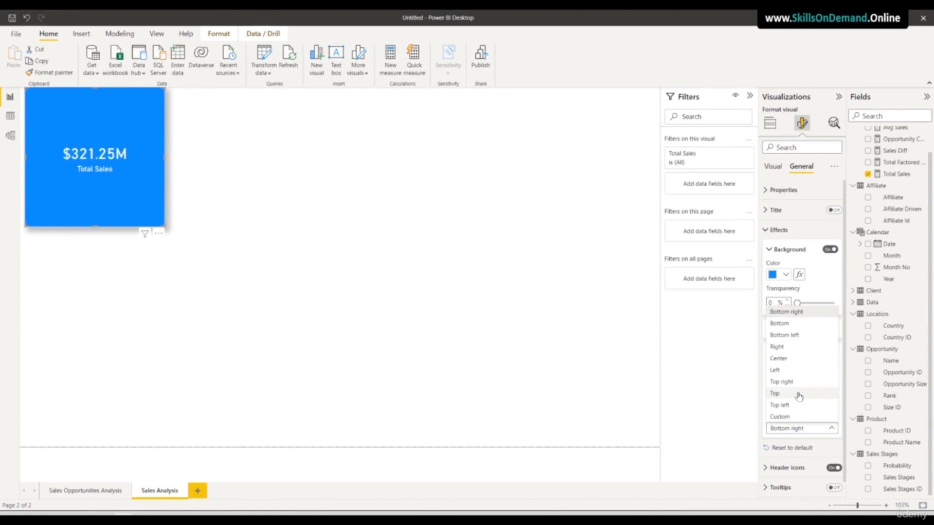
{"action": "left_click", "coordinate": [782, 323]}
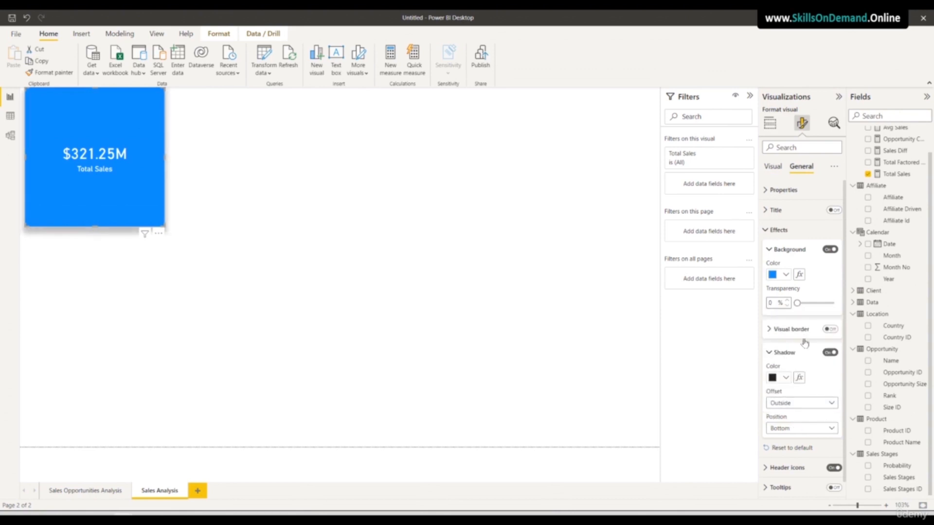
- Turn on the Total Sales card's visual border and color the border black
{"action": "left_click", "coordinate": [785, 274]}
{"action": "left_click", "coordinate": [787, 275]}
{"action": "left_click", "coordinate": [829, 328]}
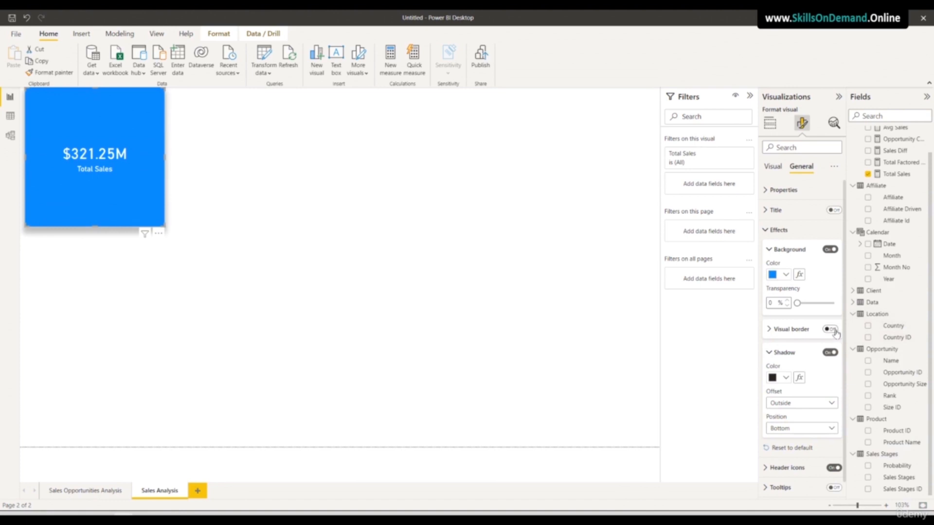
{"action": "left_click", "coordinate": [799, 330]}
{"action": "left_click", "coordinate": [785, 354]}
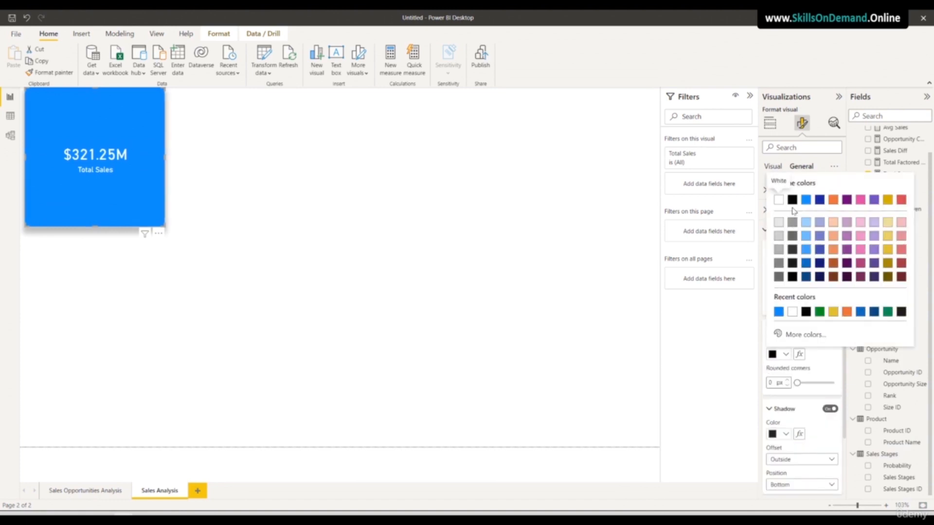
{"action": "left_click", "coordinate": [778, 199]}
- Shrink the Total Sales card to a small, wide rectangle near the page's upper-left corner
{"action": "left_click", "coordinate": [129, 242]}
{"action": "left_click", "coordinate": [102, 219]}
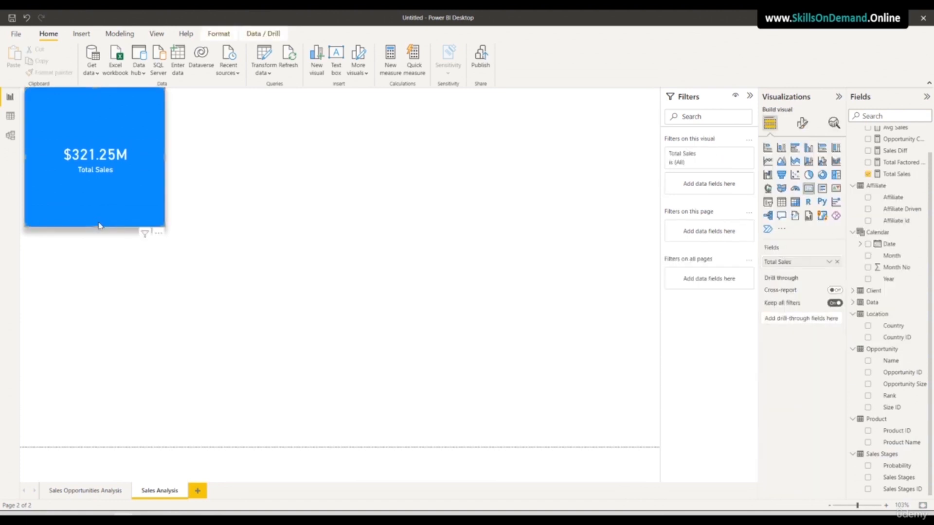
{"action": "left_click_drag", "start_coordinate": [94, 225], "coordinate": [111, 153]}
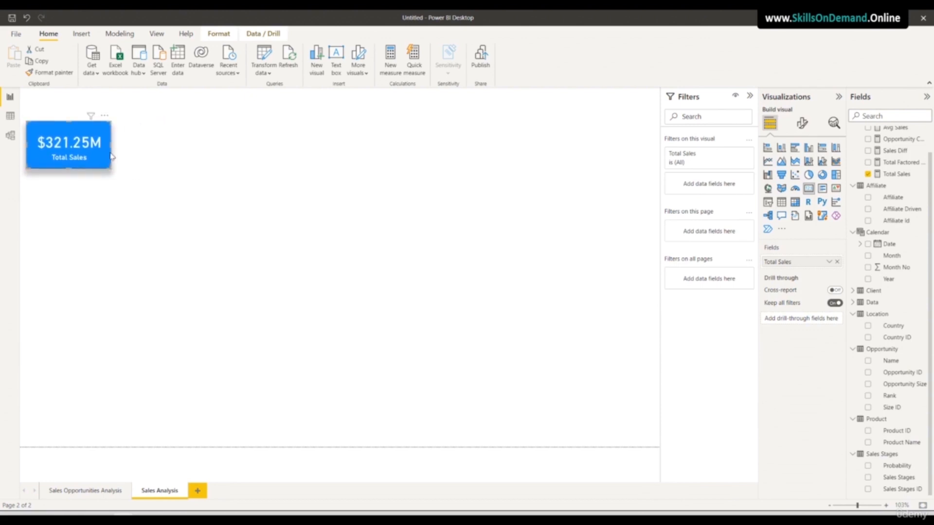
{"action": "left_click_drag", "start_coordinate": [110, 146], "coordinate": [116, 145]}
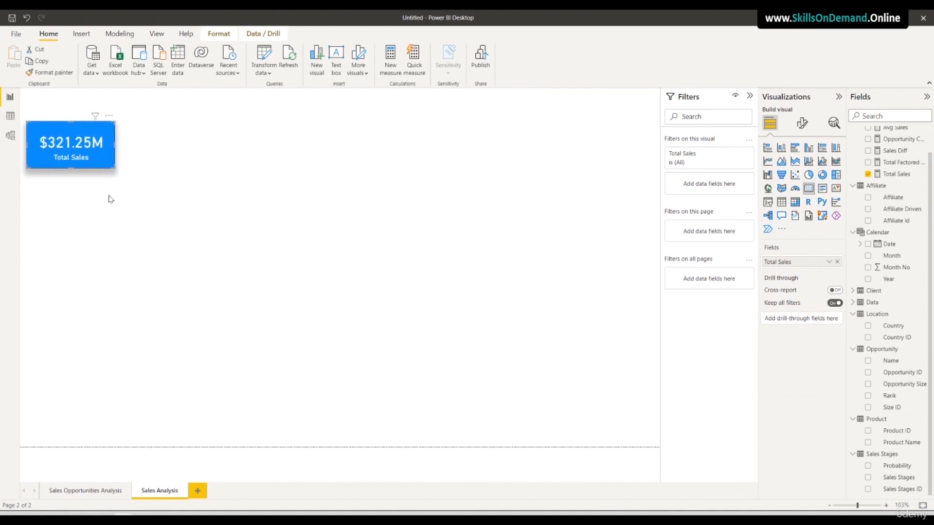
{"action": "left_click", "coordinate": [111, 247]}
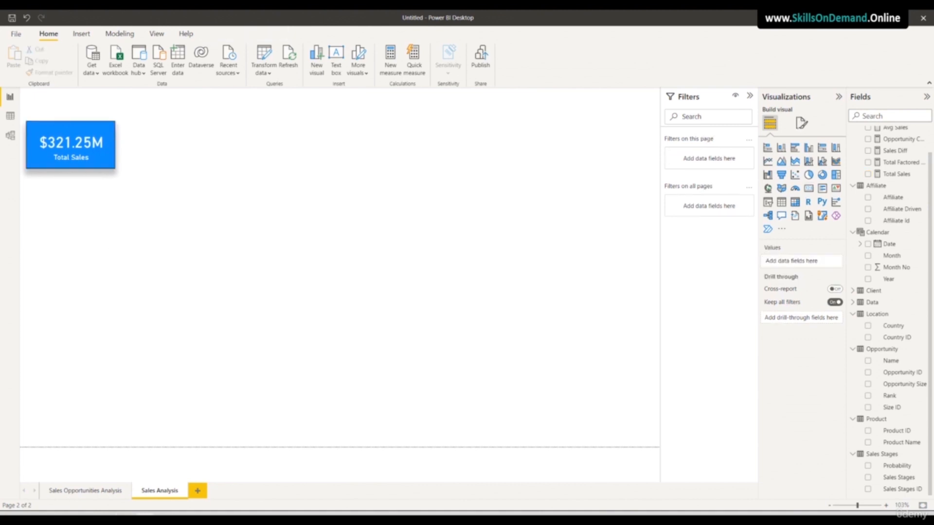
- Duplicate the Total Sales card twice and line up the copies in a row beside the original
{"action": "left_click", "coordinate": [112, 162]}
{"action": "key", "text": "ctrl+c"}
{"action": "key", "text": "ctrl+v"}
{"action": "left_click_drag", "start_coordinate": [103, 169], "coordinate": [193, 165]}
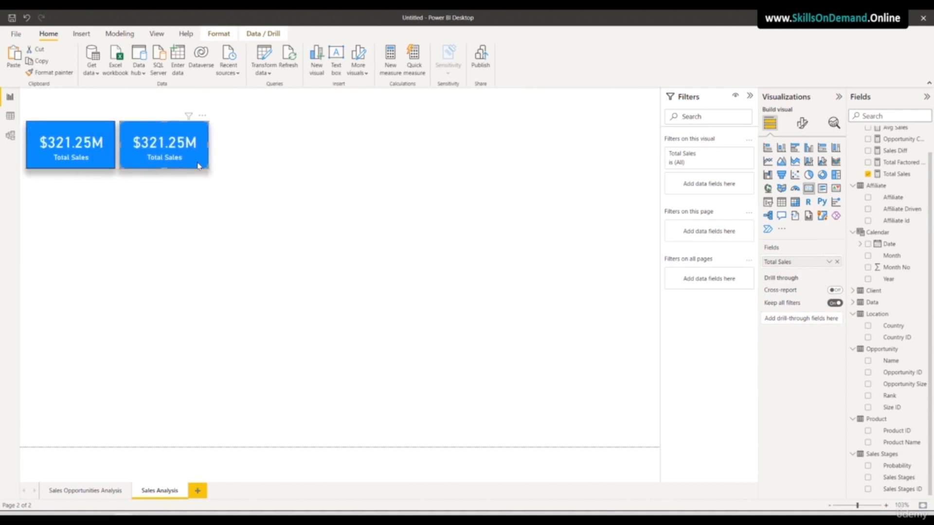
{"action": "key", "text": "ctrl+v"}
{"action": "left_click_drag", "start_coordinate": [75, 170], "coordinate": [257, 164]}
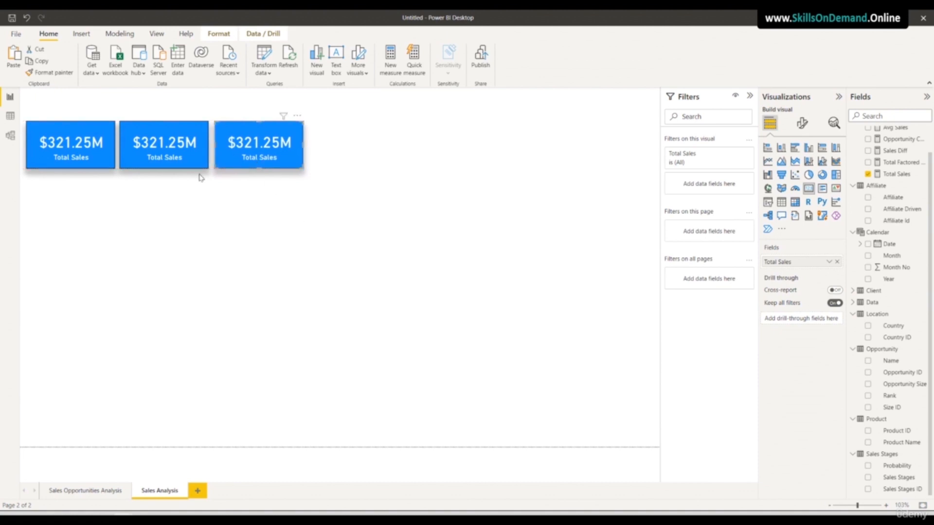
- Remove the Total Sales field from both duplicated cards
{"action": "left_click", "coordinate": [179, 153]}
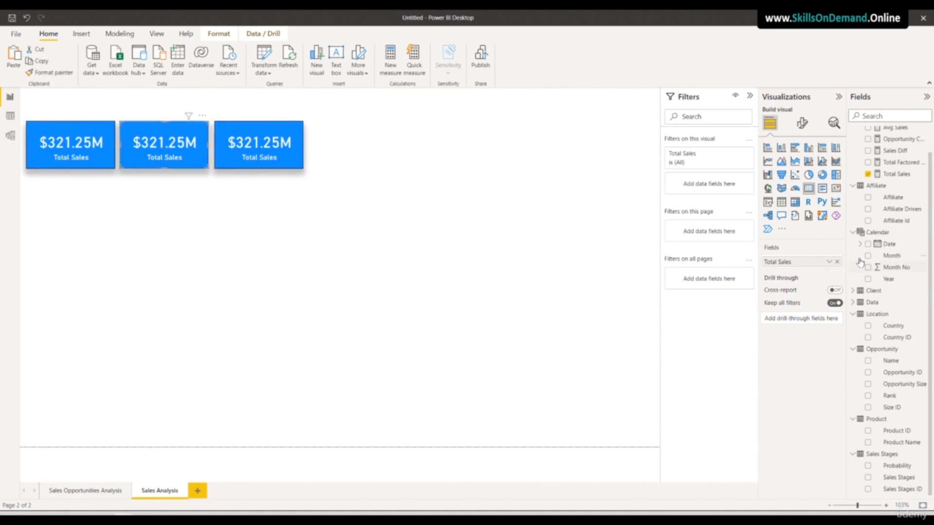
{"action": "left_click", "coordinate": [837, 262]}
{"action": "left_click", "coordinate": [294, 153]}
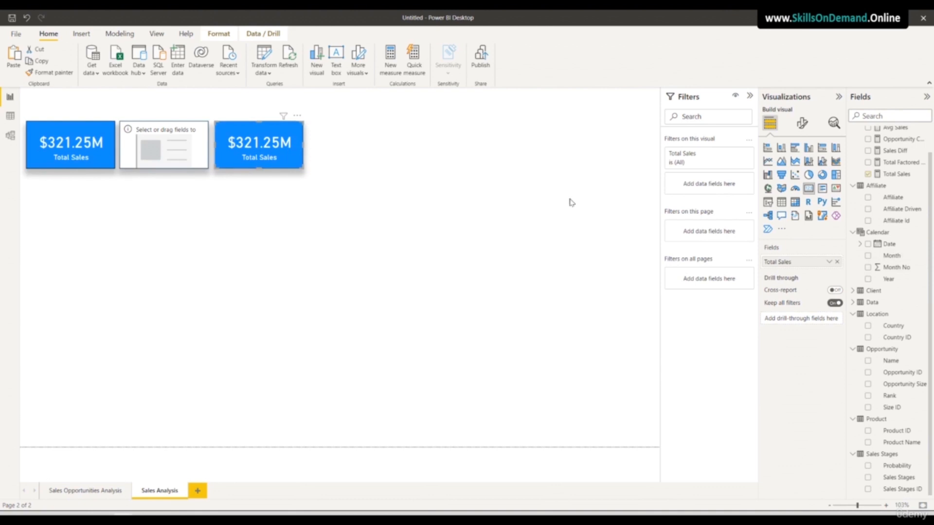
{"action": "left_click", "coordinate": [836, 261]}
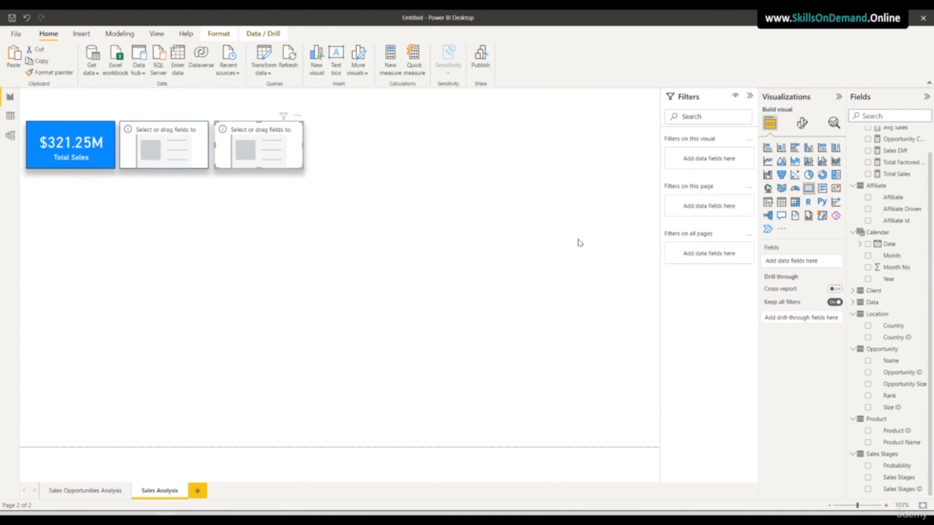
{"action": "scroll", "coordinate": [904, 229], "scroll_direction": "up", "scroll_amount": 1}
{"action": "left_click_drag", "start_coordinate": [908, 195], "coordinate": [797, 262]}
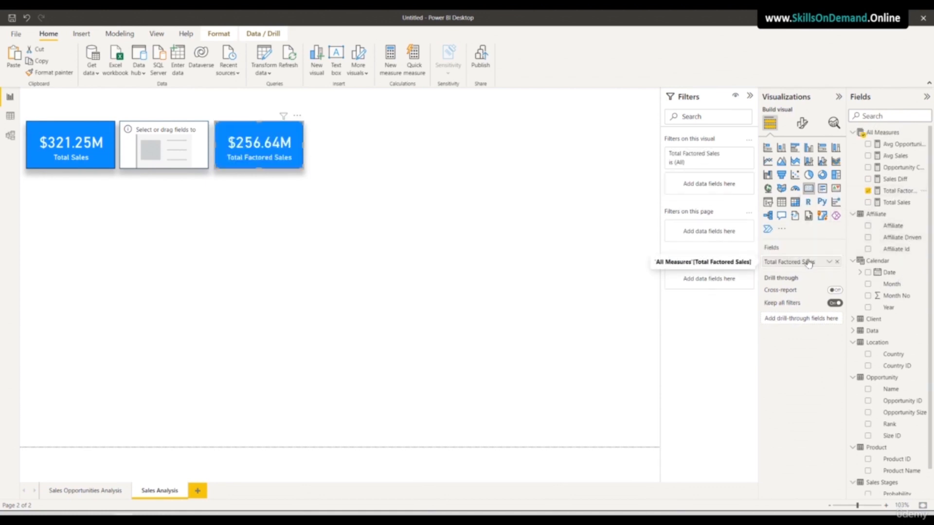
{"action": "left_click", "coordinate": [837, 262]}
- Add the Total Factored Sales measure to the middle card and the Sales Diff measure to the third card
{"action": "left_click", "coordinate": [176, 147]}
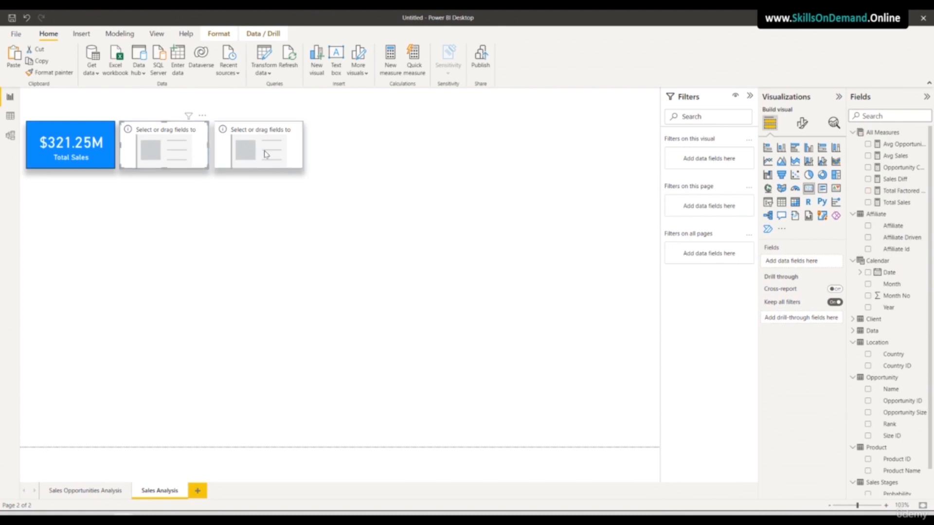
{"action": "left_click_drag", "start_coordinate": [898, 192], "coordinate": [798, 261]}
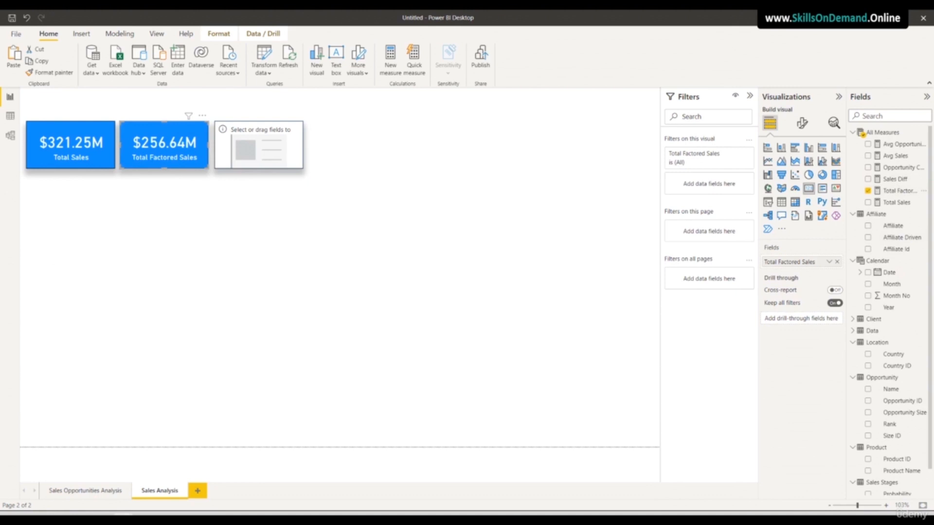
{"action": "left_click", "coordinate": [267, 156]}
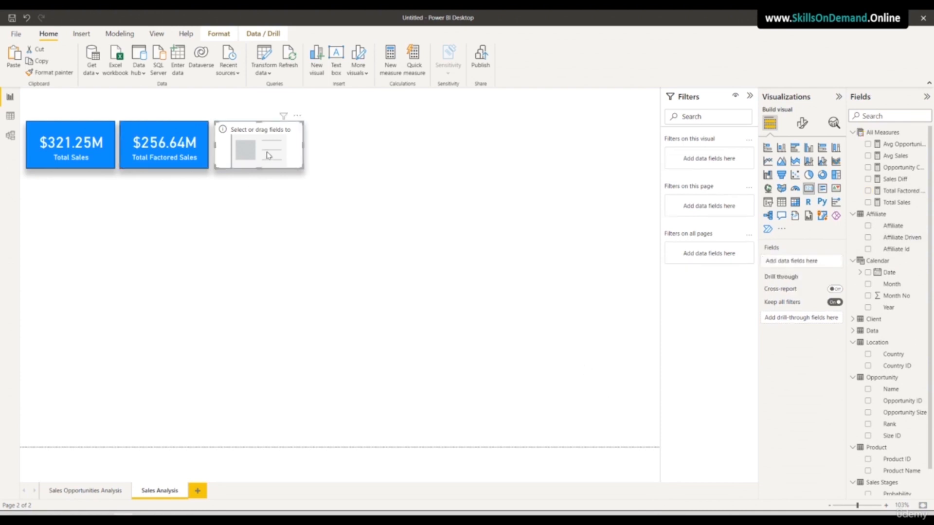
{"action": "left_click_drag", "start_coordinate": [894, 179], "coordinate": [819, 265]}
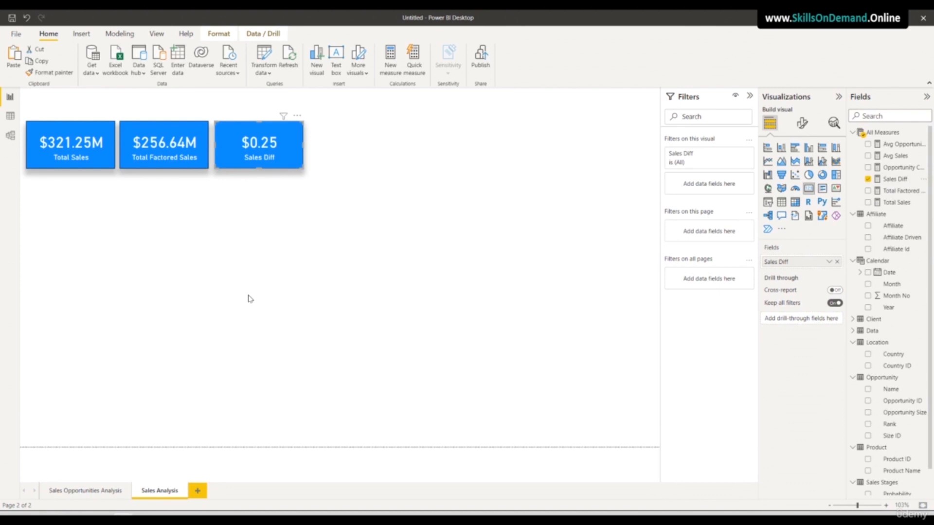
- Format the Sales Diff measure as a percentage
{"action": "left_click", "coordinate": [898, 184]}
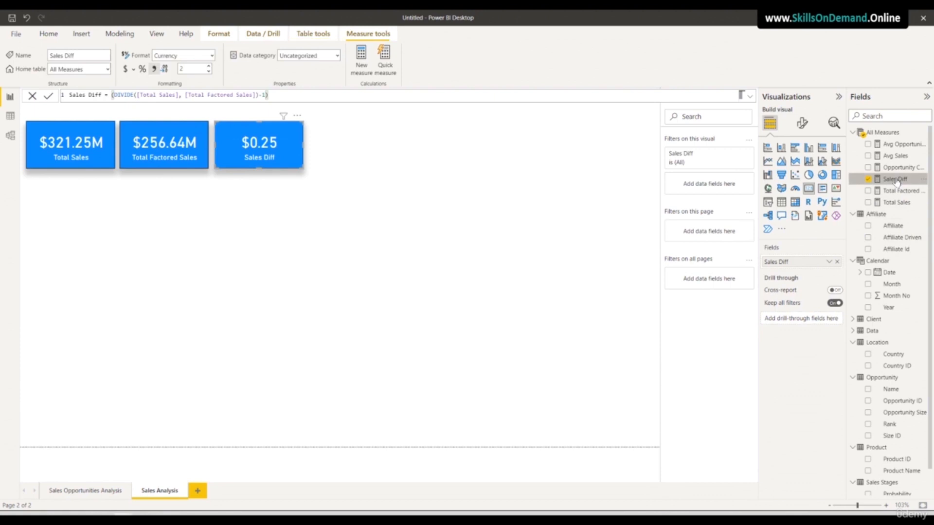
{"action": "left_click", "coordinate": [142, 69]}
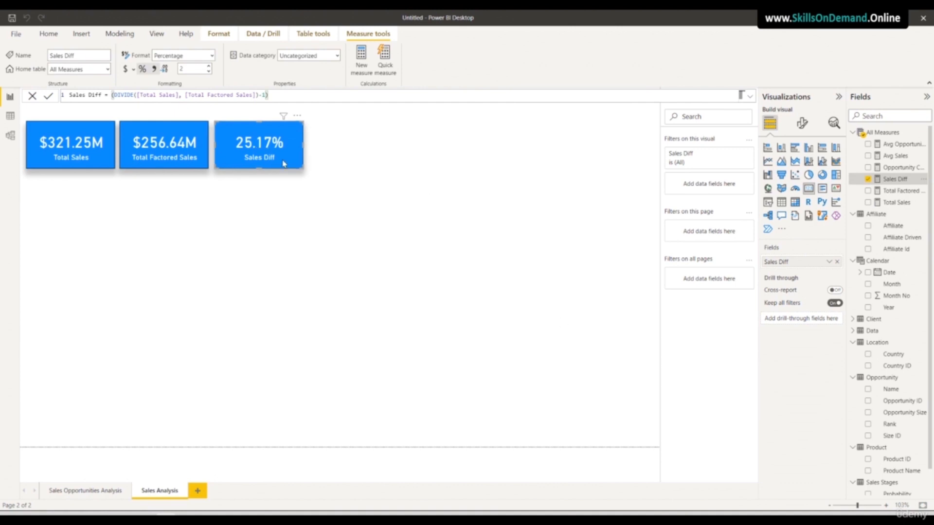
- Color the Sales Diff card's callout value and category label dark gray
{"action": "left_click", "coordinate": [802, 124]}
{"action": "left_click", "coordinate": [788, 189]}
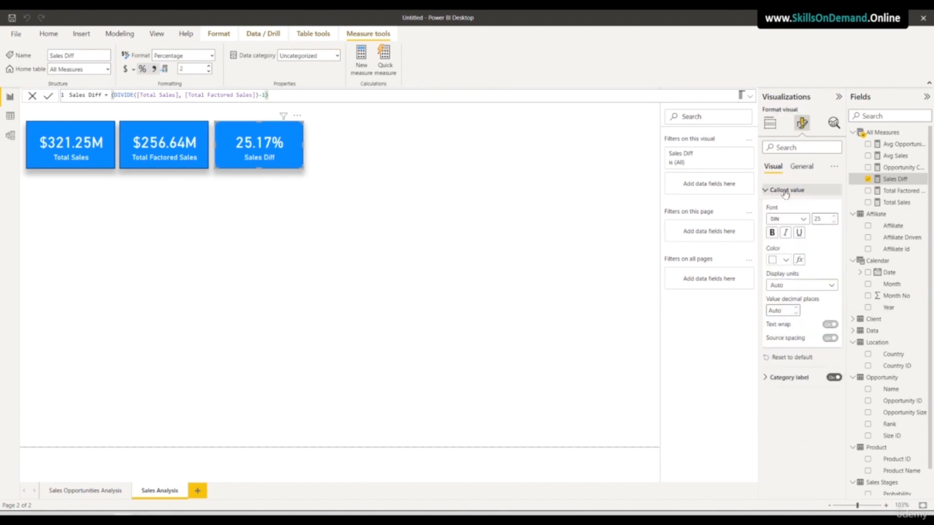
{"action": "left_click", "coordinate": [786, 261]}
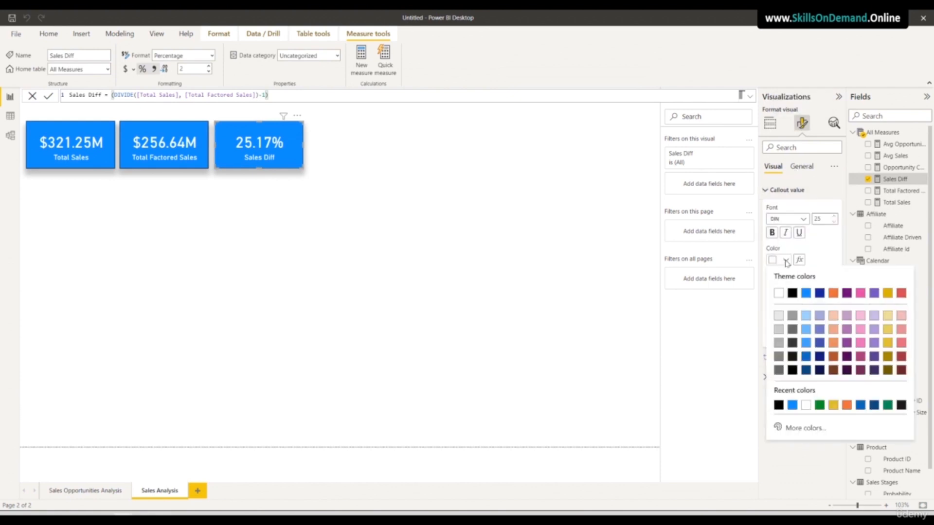
{"action": "left_click", "coordinate": [792, 343]}
{"action": "left_click", "coordinate": [795, 379]}
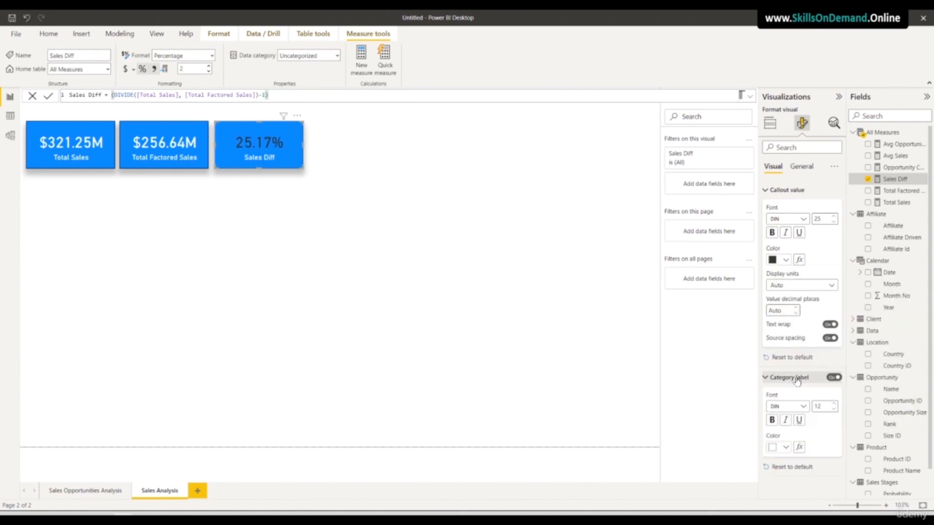
{"action": "left_click", "coordinate": [785, 447]}
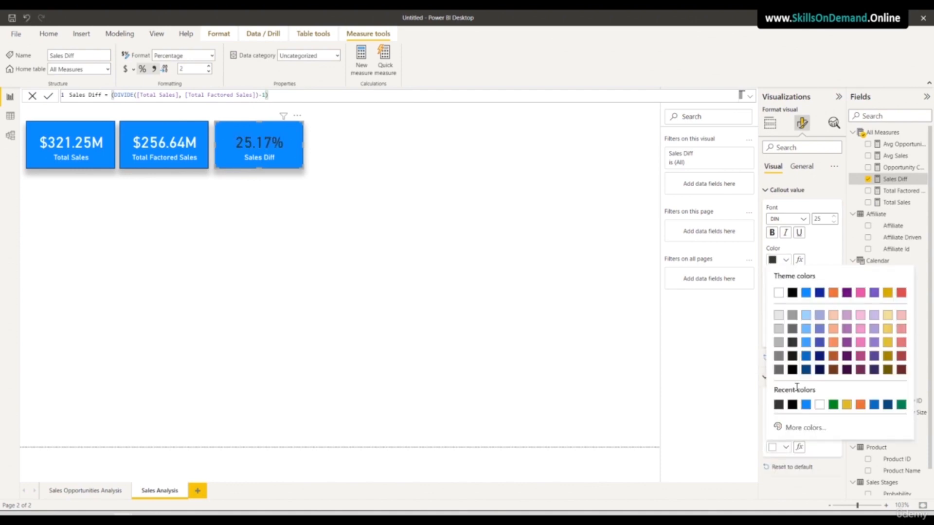
{"action": "left_click", "coordinate": [792, 345]}
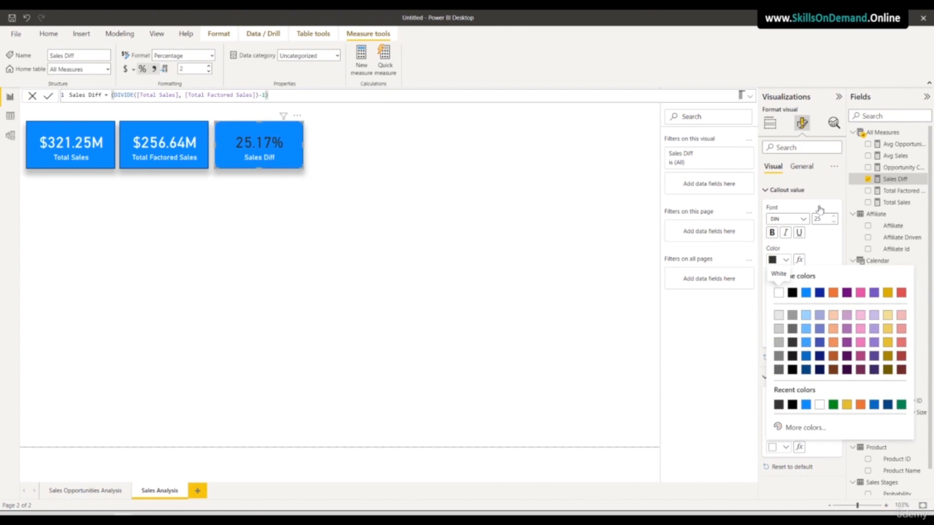
- Set the Sales Diff card's background color to white
{"action": "left_click", "coordinate": [803, 168]}
{"action": "left_click", "coordinate": [781, 230]}
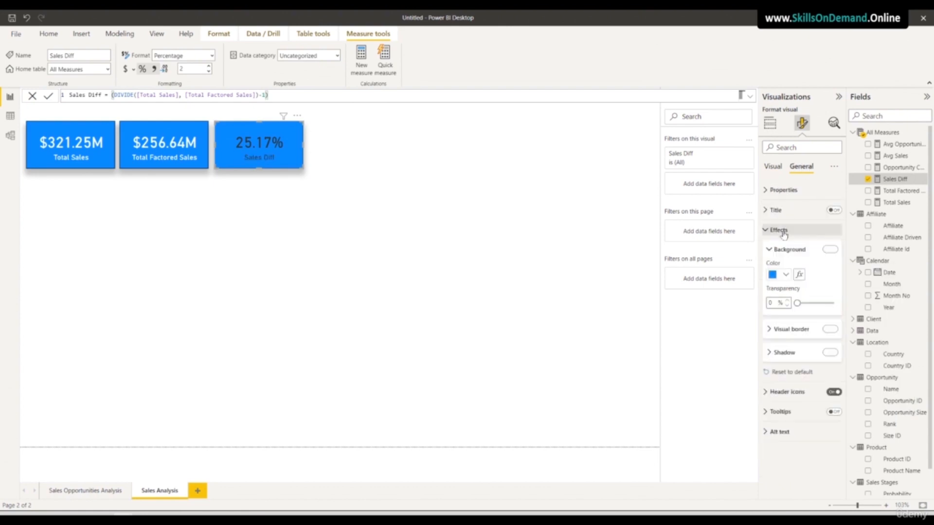
{"action": "left_click", "coordinate": [785, 275]}
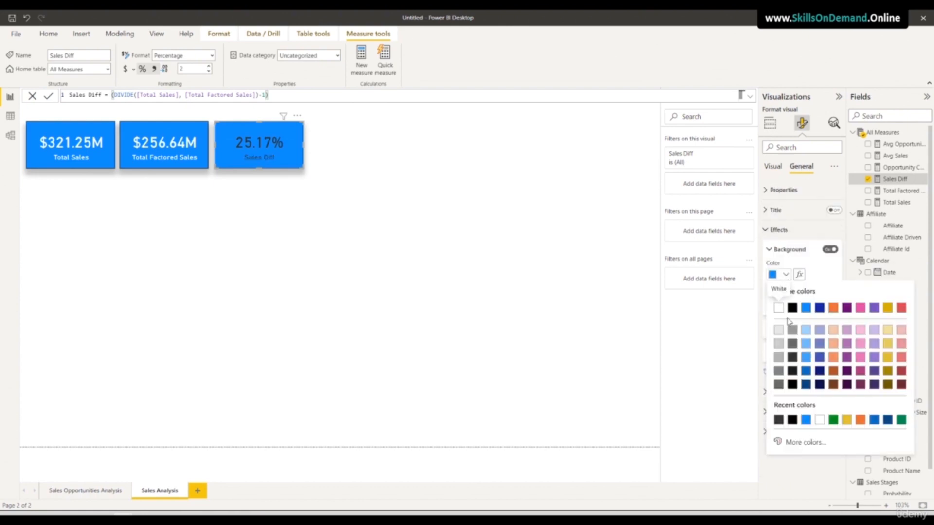
{"action": "left_click", "coordinate": [792, 343]}
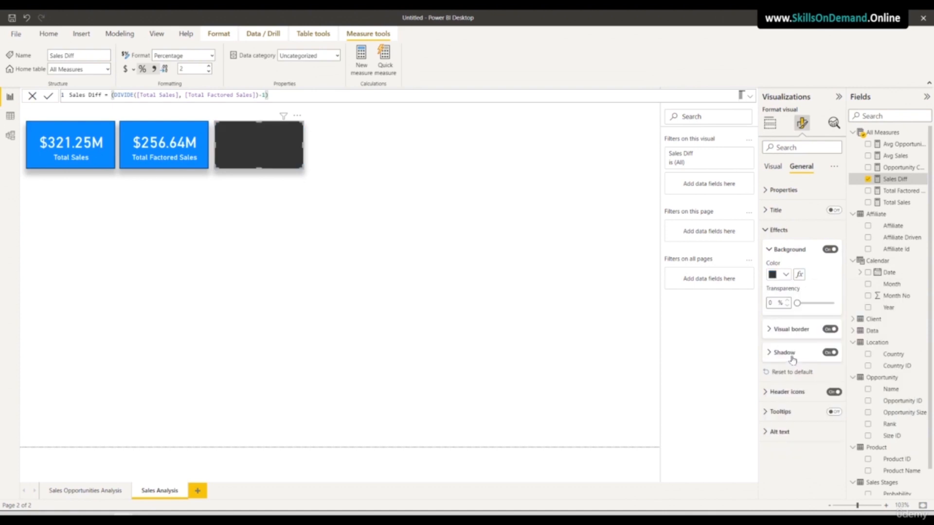
{"action": "left_click", "coordinate": [785, 275]}
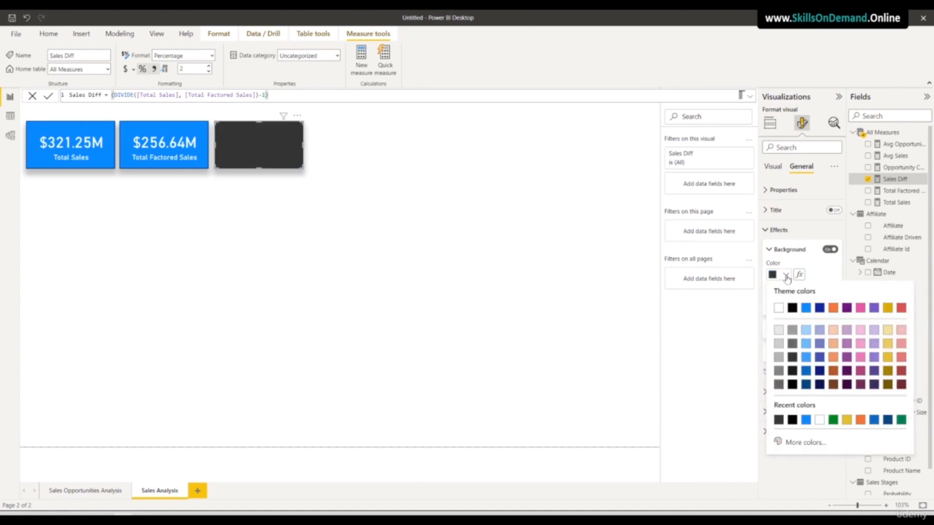
{"action": "left_click", "coordinate": [778, 308]}
{"action": "left_click", "coordinate": [321, 299]}
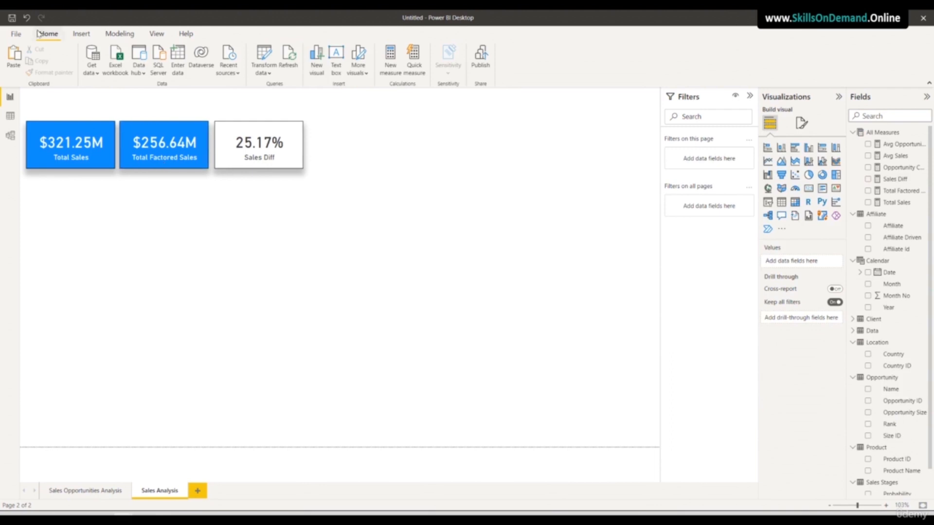
- Insert a rectangle shape and size it to cover the row of three cards
{"action": "left_click", "coordinate": [79, 38]}
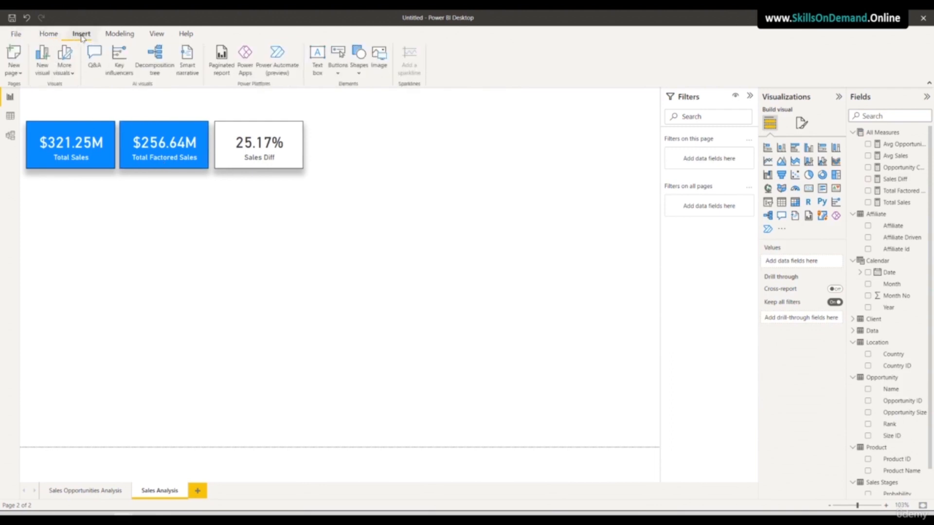
{"action": "left_click", "coordinate": [358, 70]}
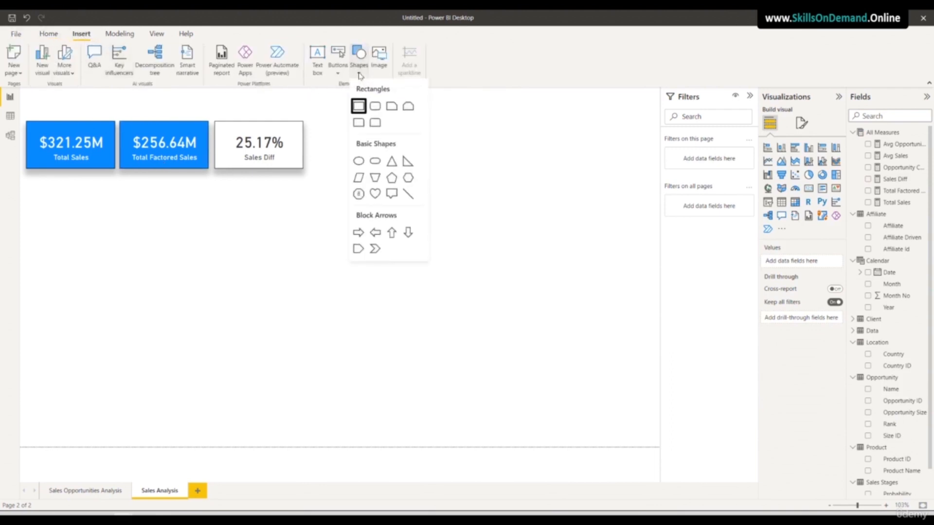
{"action": "left_click", "coordinate": [358, 107]}
{"action": "left_click_drag", "start_coordinate": [66, 237], "coordinate": [46, 146]}
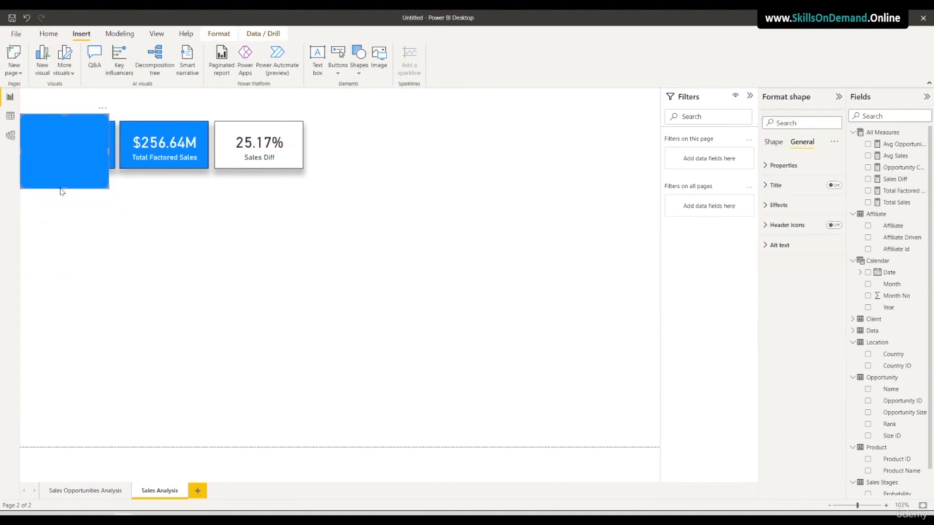
{"action": "left_click_drag", "start_coordinate": [60, 189], "coordinate": [63, 177]}
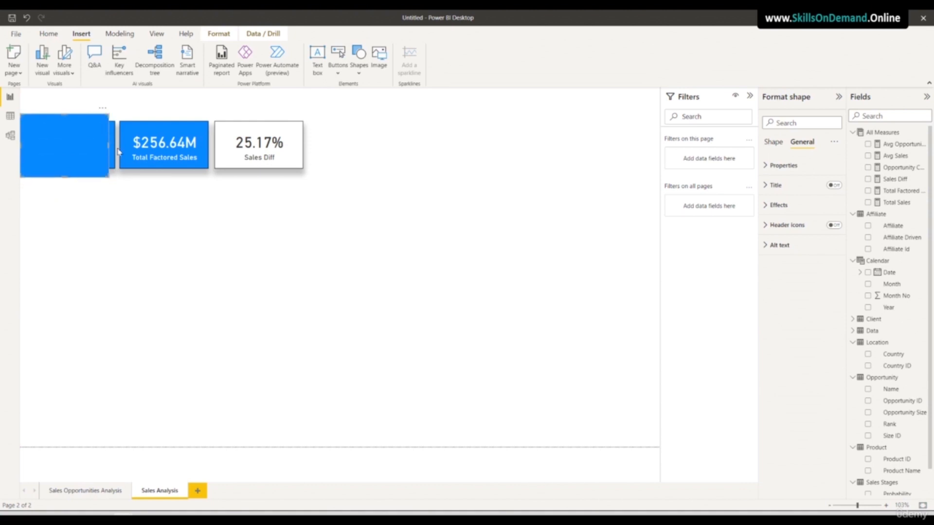
{"action": "left_click_drag", "start_coordinate": [107, 144], "coordinate": [309, 156]}
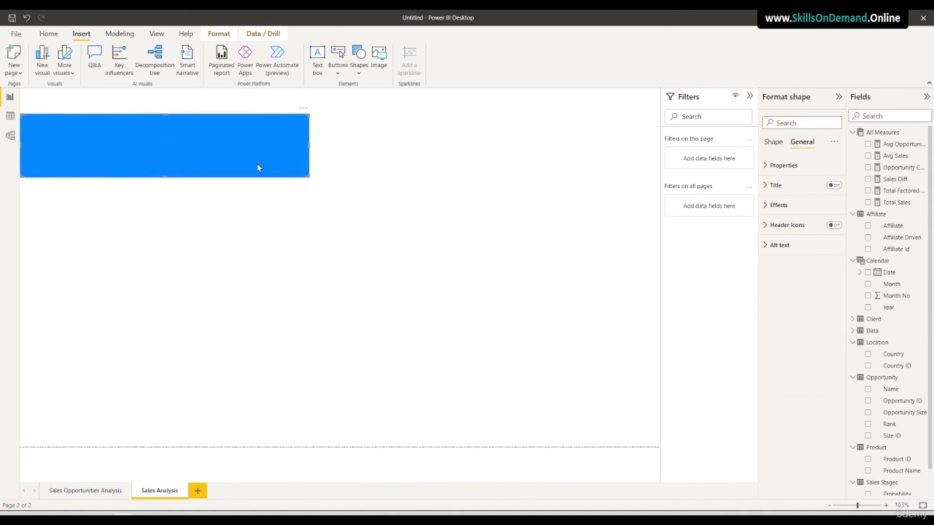
- Set the rectangle's fill color to dark gray
{"action": "left_click", "coordinate": [788, 205]}
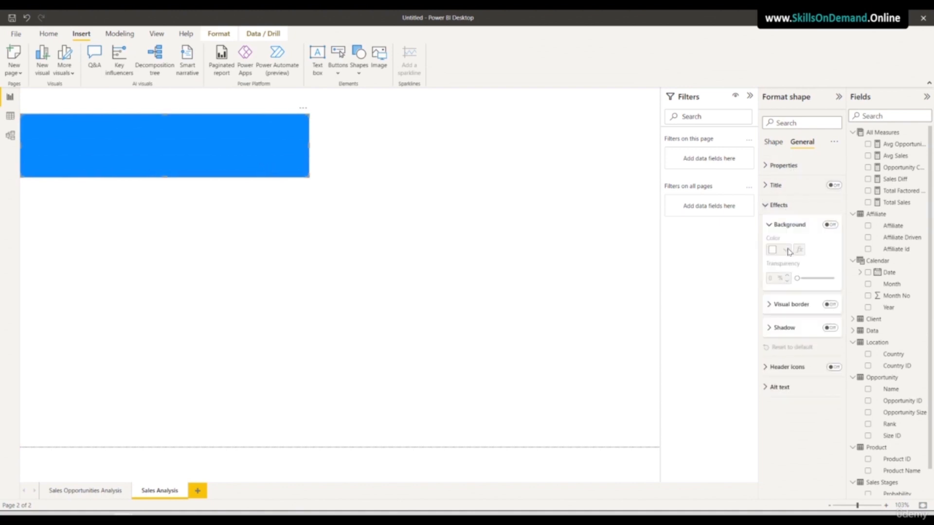
{"action": "left_click", "coordinate": [773, 142]}
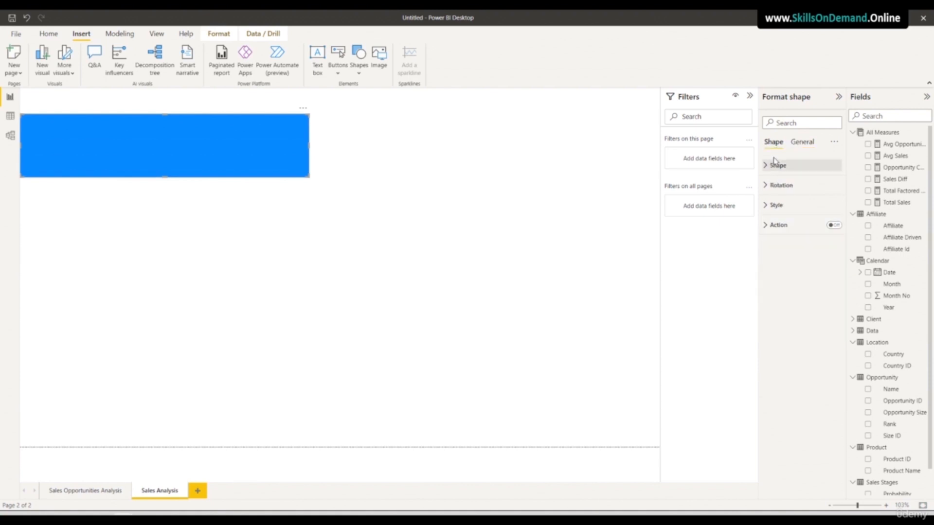
{"action": "left_click", "coordinate": [774, 207]}
{"action": "left_click", "coordinate": [781, 249]}
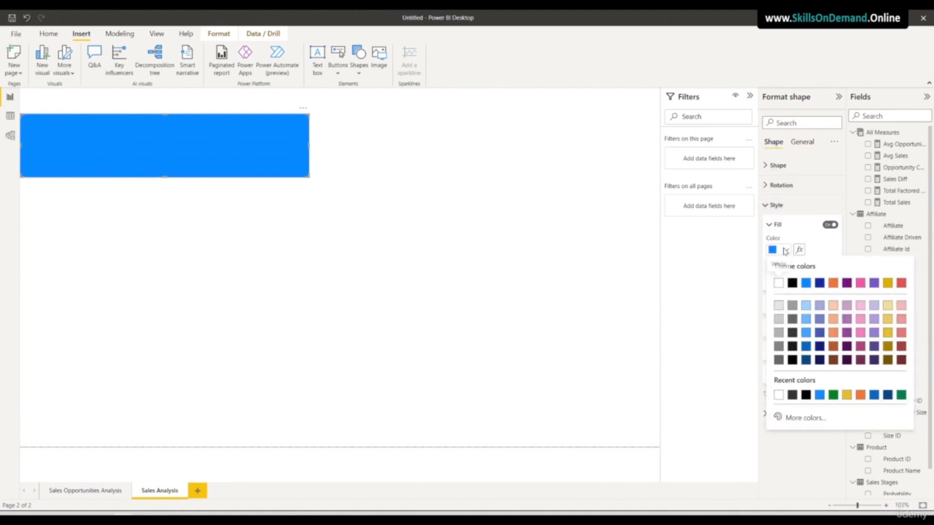
{"action": "left_click", "coordinate": [792, 333]}
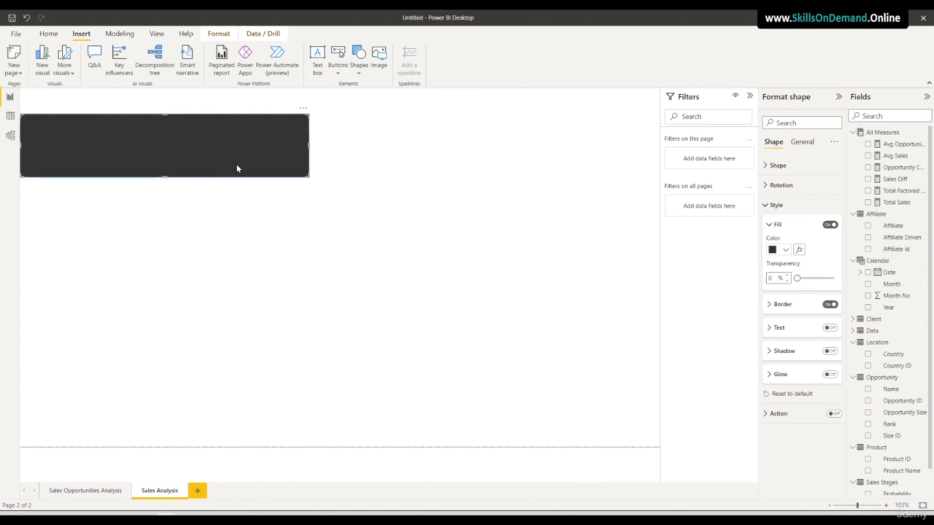
- Send the rectangle behind the three KPI cards and trim its height to leave an even margin around them
{"action": "left_click", "coordinate": [216, 37]}
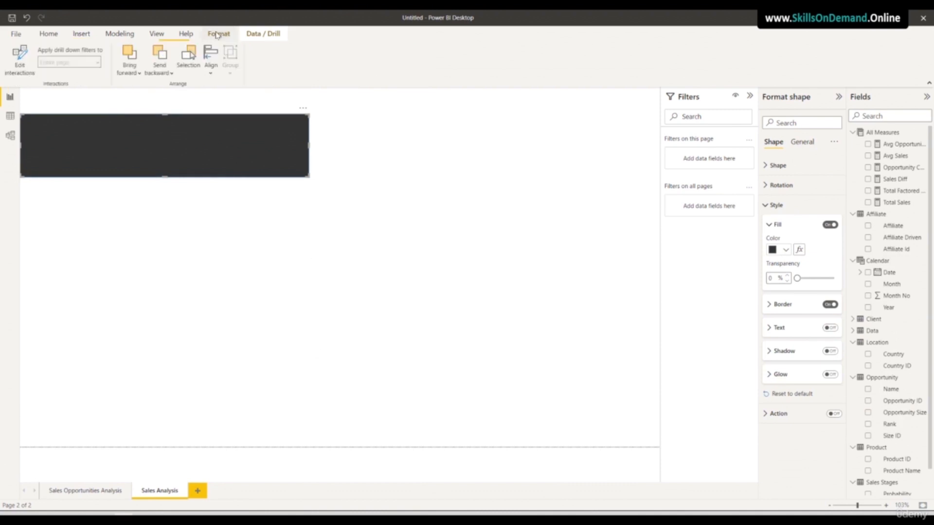
{"action": "left_click", "coordinate": [160, 58]}
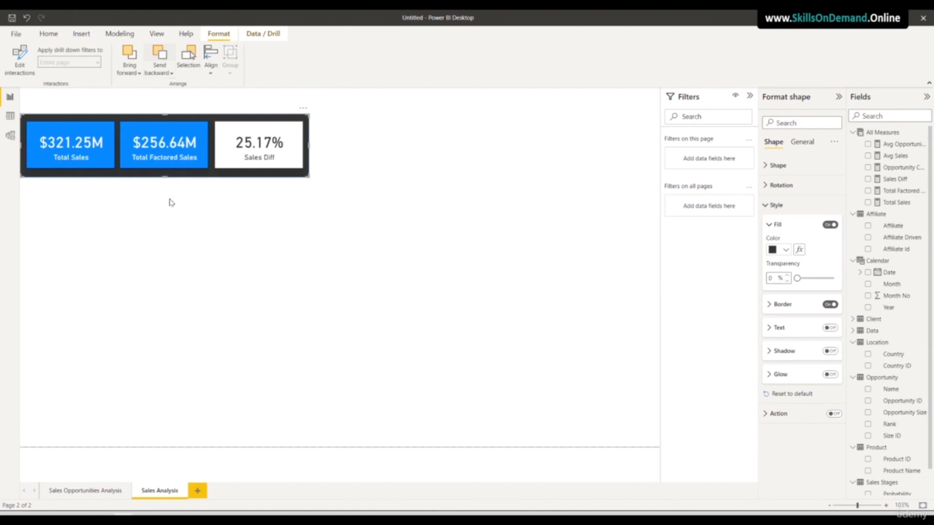
{"action": "left_click", "coordinate": [122, 182]}
{"action": "left_click", "coordinate": [123, 177]}
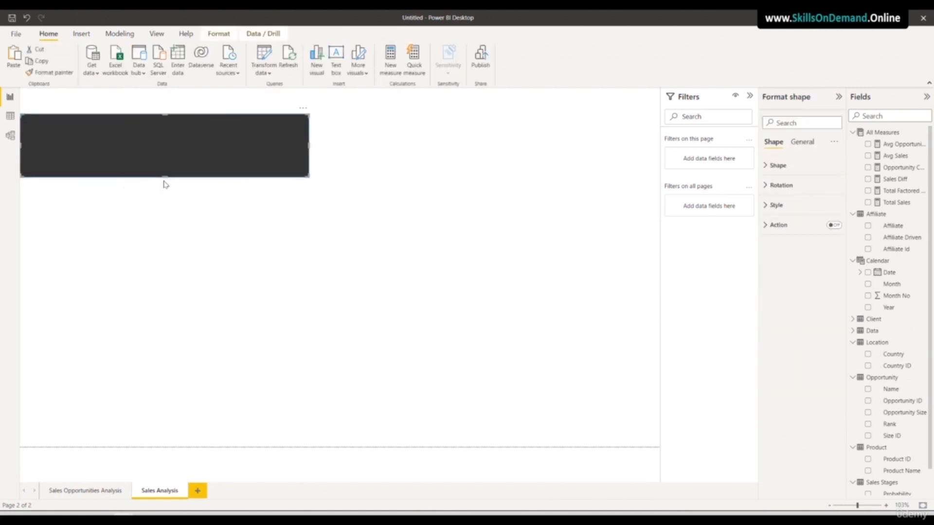
{"action": "left_click_drag", "start_coordinate": [164, 176], "coordinate": [163, 171]}
{"action": "left_click", "coordinate": [143, 201]}
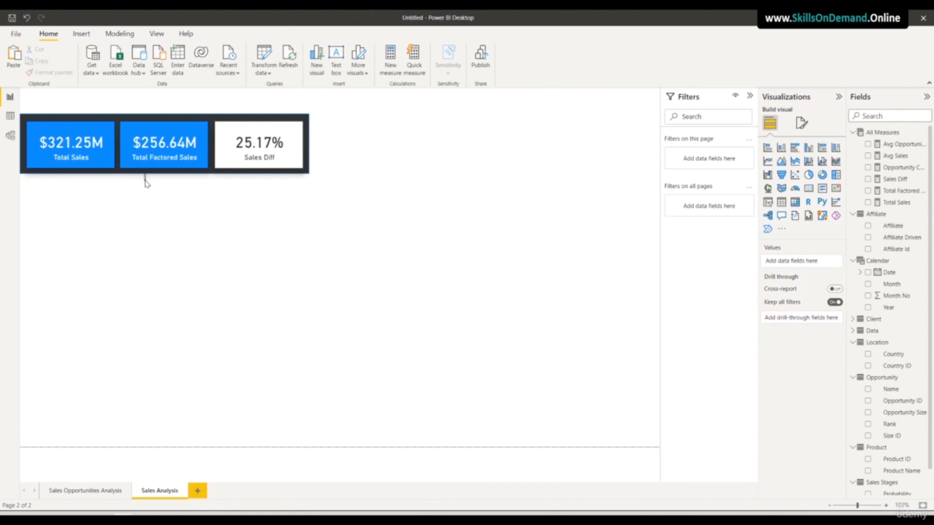
{"action": "left_click", "coordinate": [146, 178]}
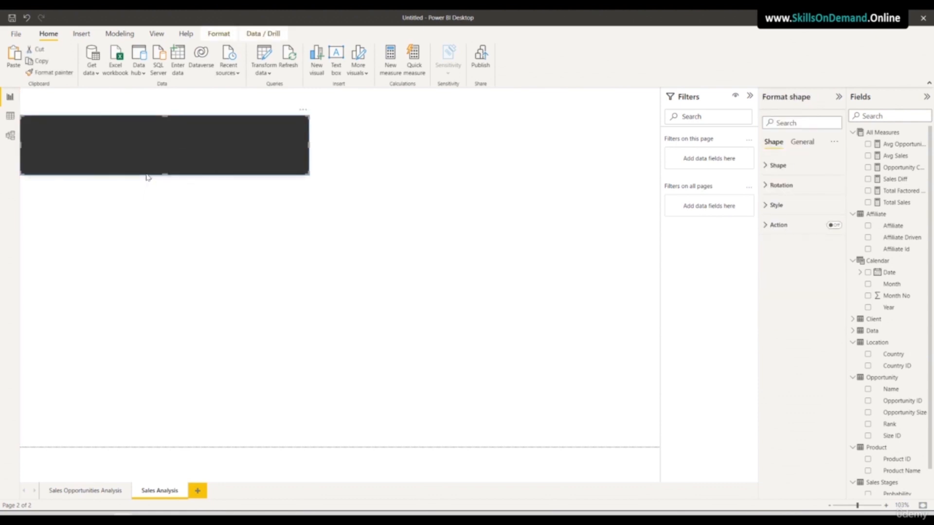
{"action": "left_click", "coordinate": [153, 218]}
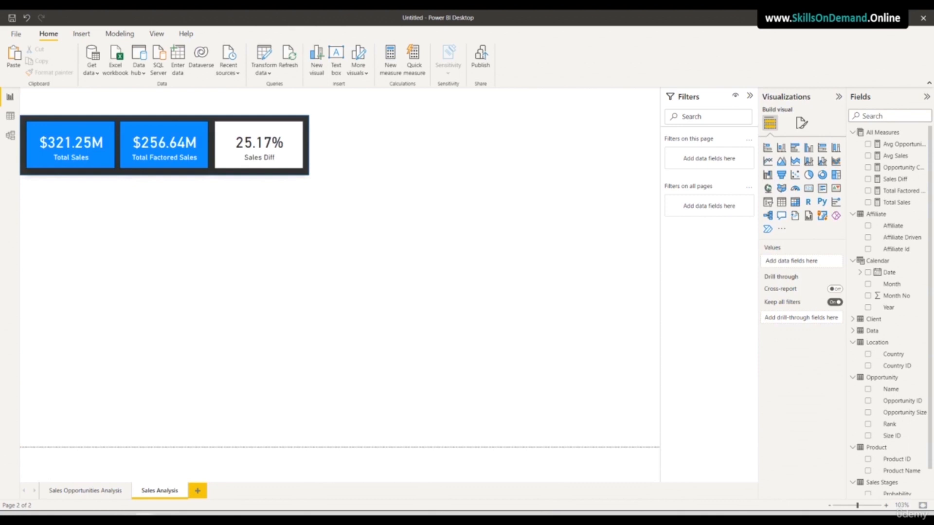
- Copy the title text box from the Sales Opportunities Analysis page and place it above the cards on the Sales Analysis page
{"action": "left_click", "coordinate": [83, 491]}
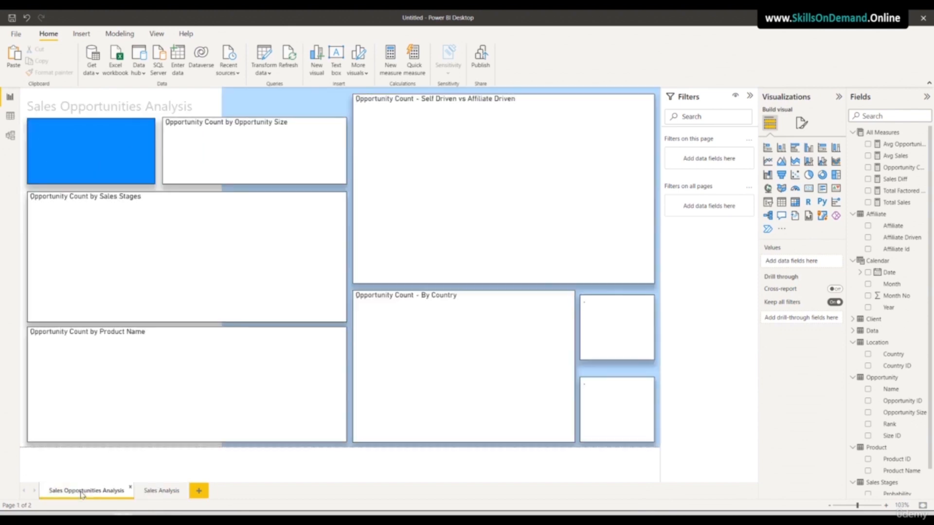
{"action": "left_click", "coordinate": [195, 106]}
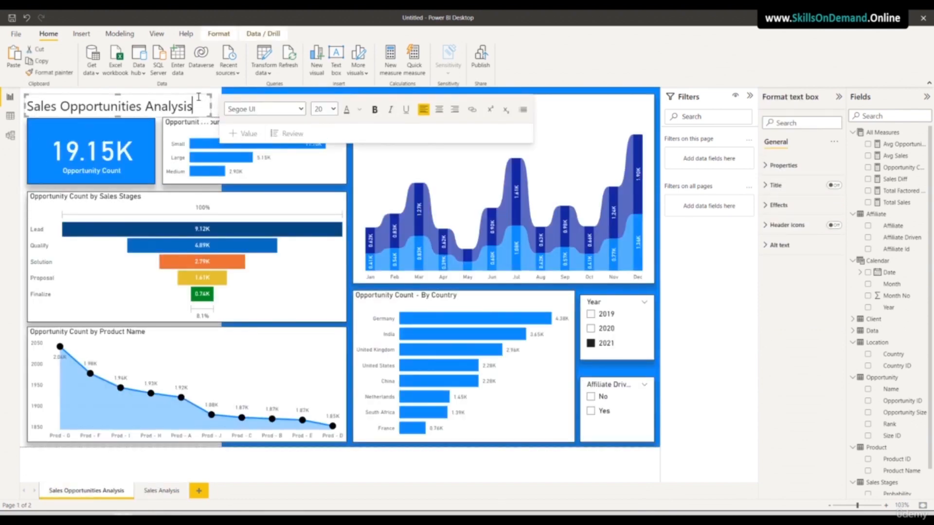
{"action": "left_click", "coordinate": [196, 96]}
{"action": "left_click", "coordinate": [162, 490]}
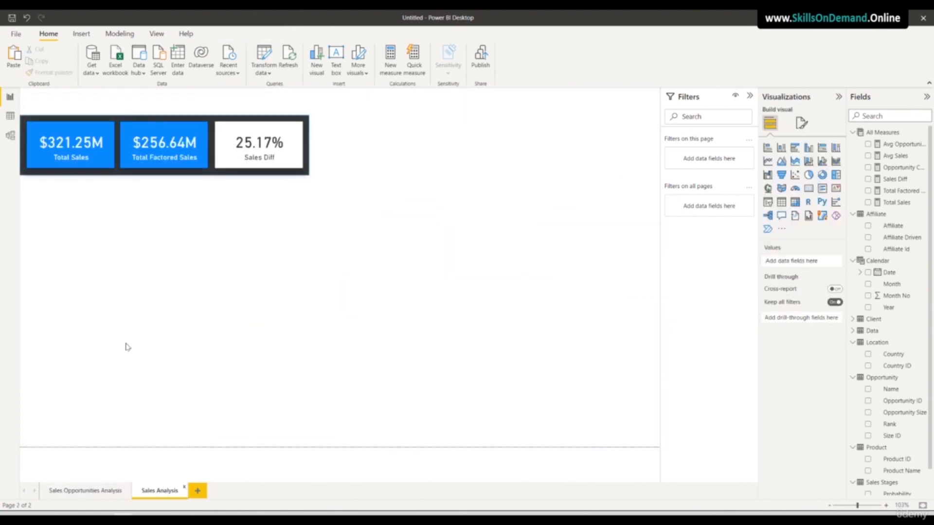
{"action": "key", "text": "ctrl+v"}
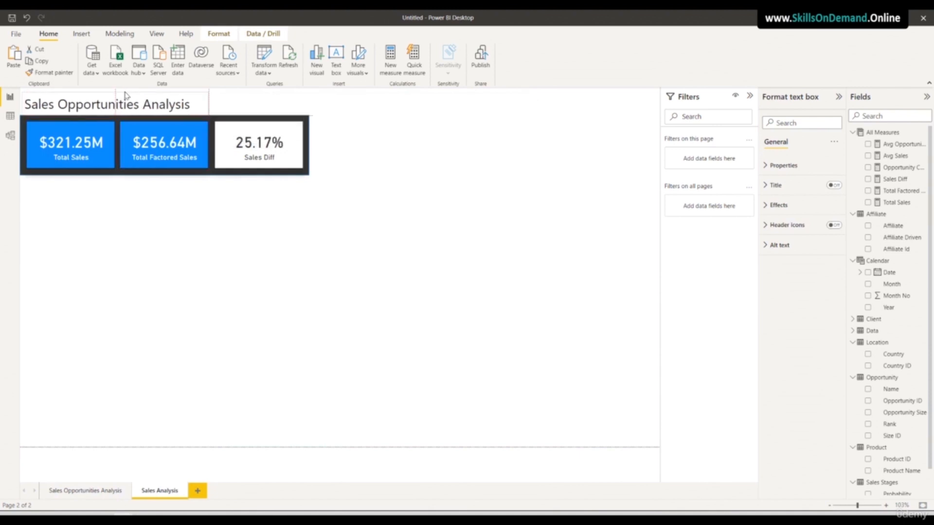
{"action": "left_click", "coordinate": [129, 95]}
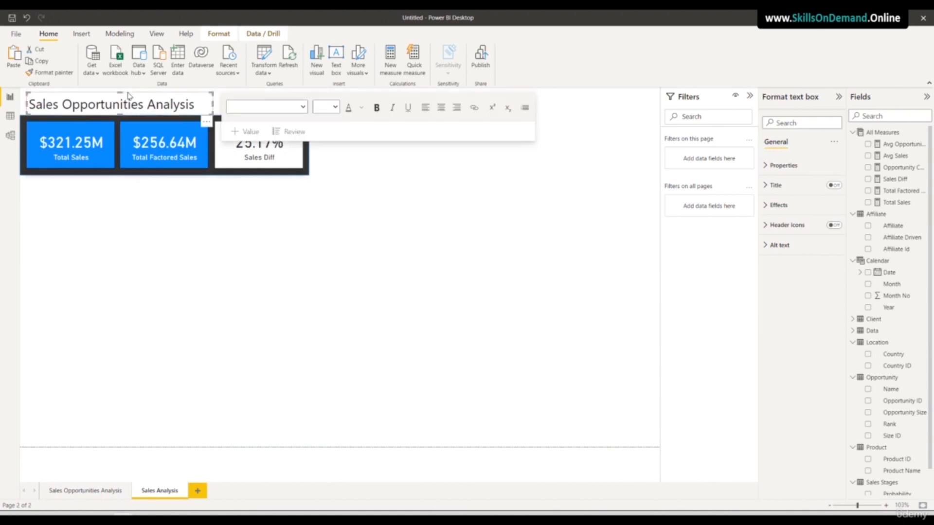
{"action": "left_click", "coordinate": [119, 240]}
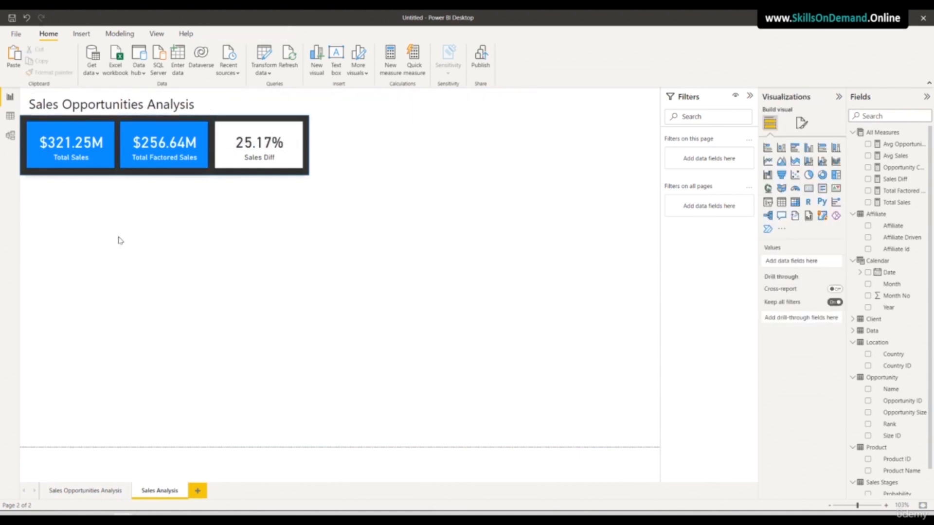
- Change the copied title text to "Sales Analysis"
{"action": "left_click", "coordinate": [162, 106]}
{"action": "left_click_drag", "start_coordinate": [205, 104], "coordinate": [6, 104]}
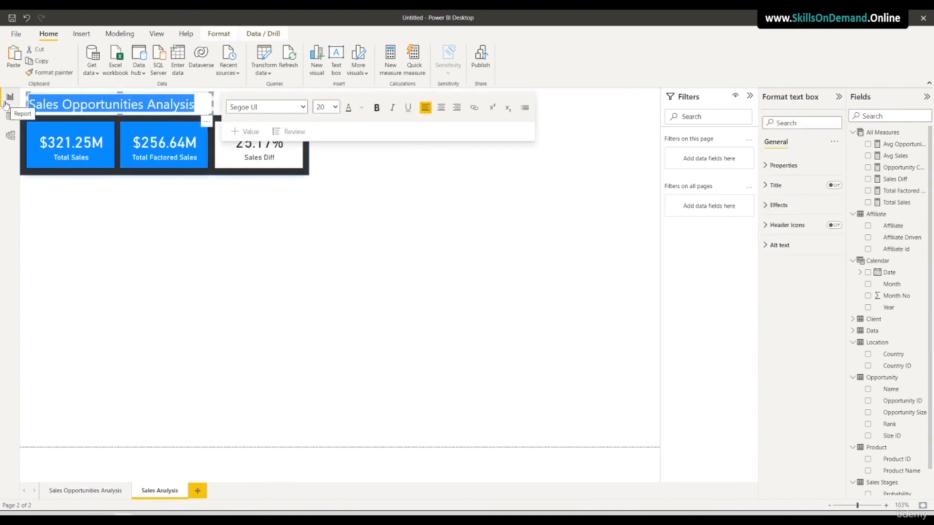
{"action": "type", "text": "Sales Analysis"}
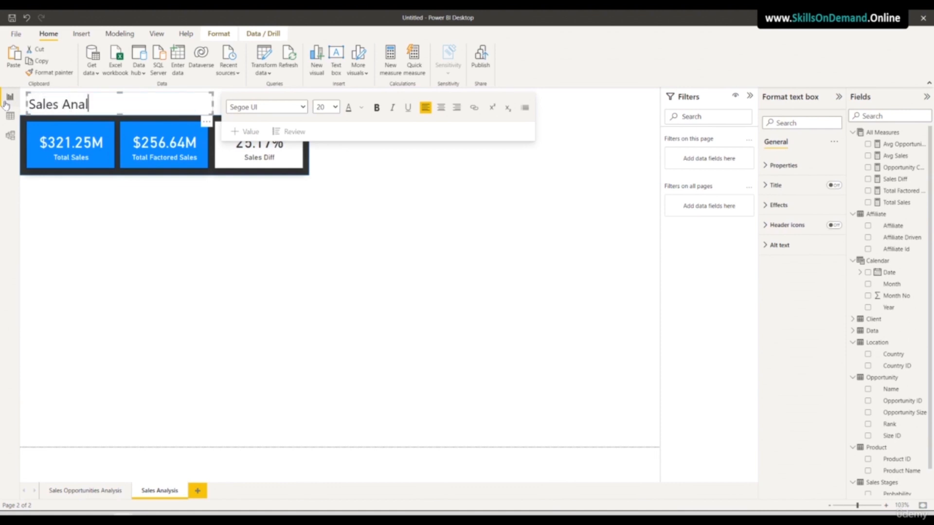
{"action": "left_click", "coordinate": [70, 232]}
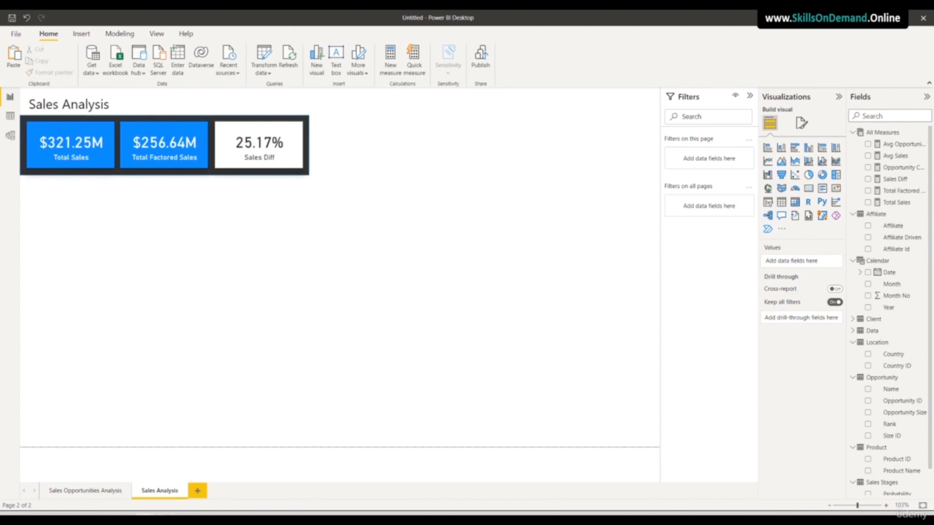
- Add a card showing the Avg Sales measure and set its callout value font size to 10
{"action": "left_click", "coordinate": [808, 189]}
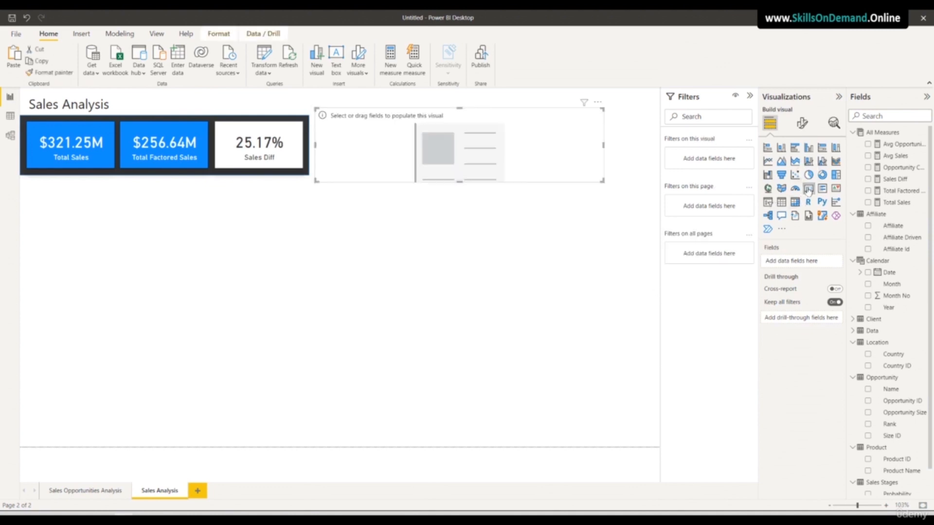
{"action": "left_click_drag", "start_coordinate": [897, 157], "coordinate": [537, 167]}
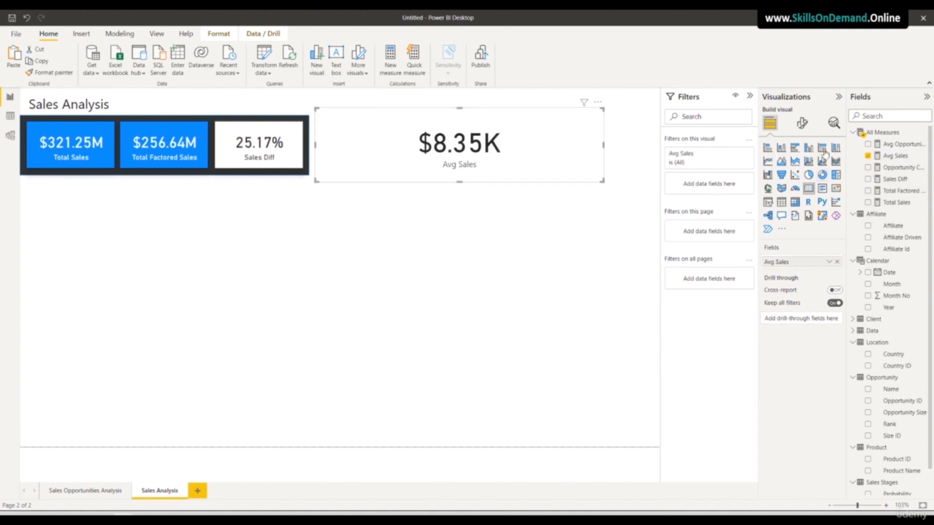
{"action": "left_click", "coordinate": [802, 124]}
{"action": "left_click", "coordinate": [812, 189]}
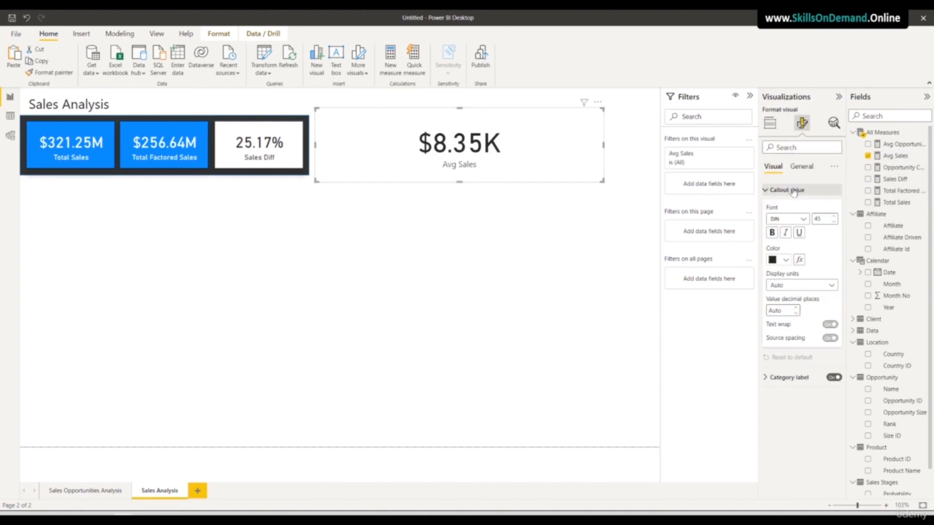
{"action": "double_click", "coordinate": [820, 219]}
{"action": "key", "text": "Return"}
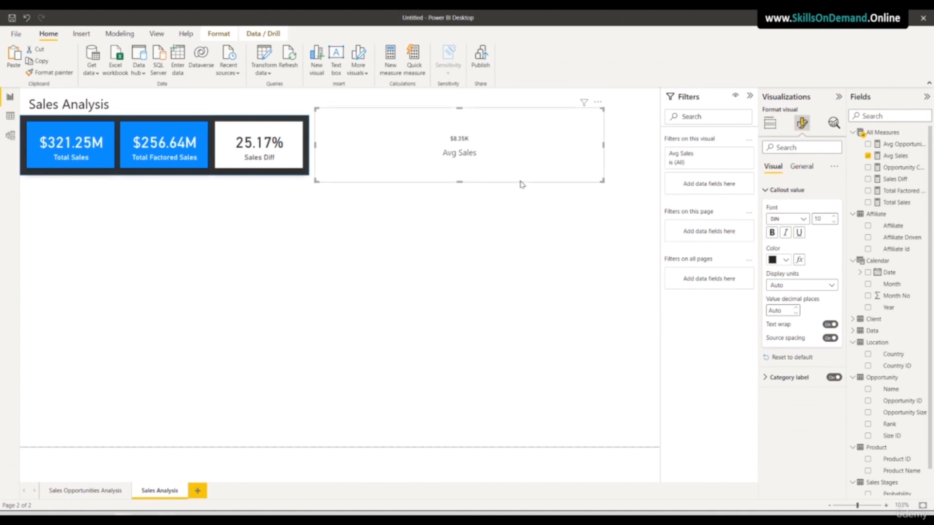
- Set the Avg Sales card's background transparency to 100%
{"action": "left_click", "coordinate": [802, 169]}
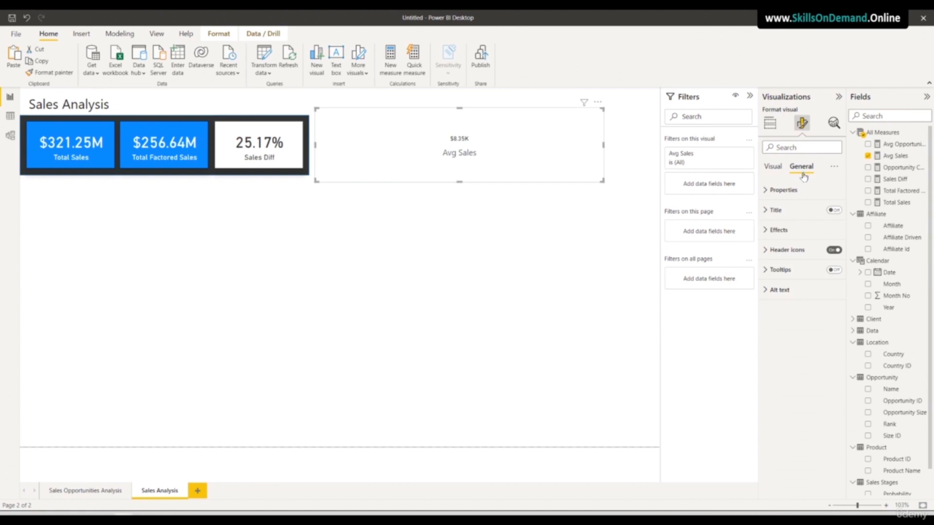
{"action": "left_click", "coordinate": [775, 167]}
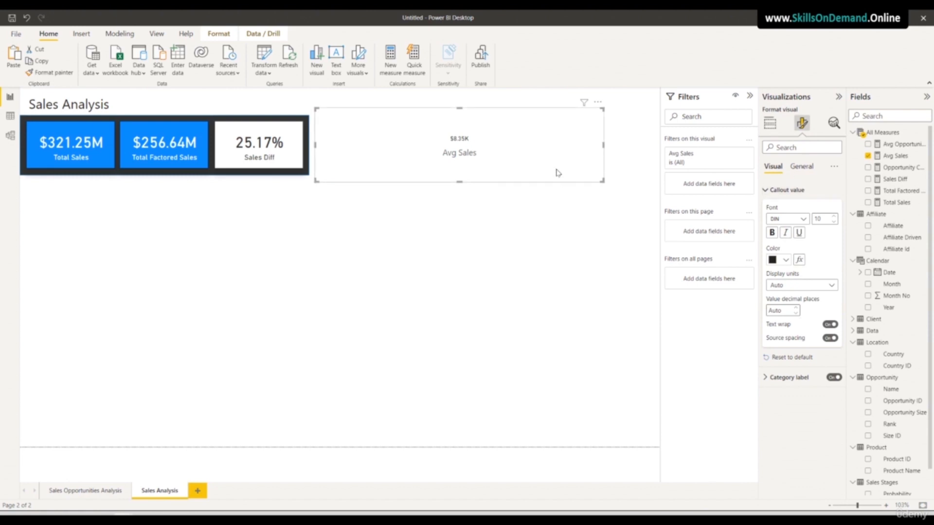
{"action": "left_click", "coordinate": [796, 168]}
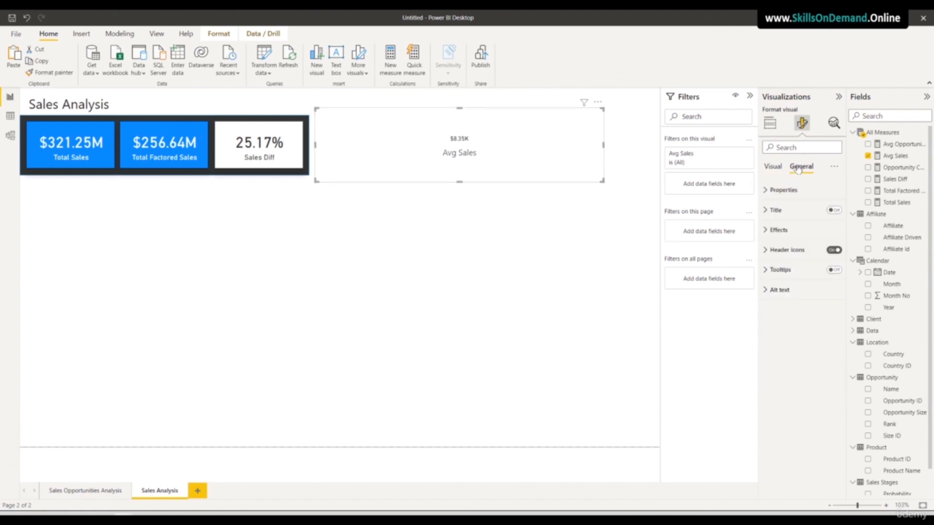
{"action": "left_click", "coordinate": [776, 230]}
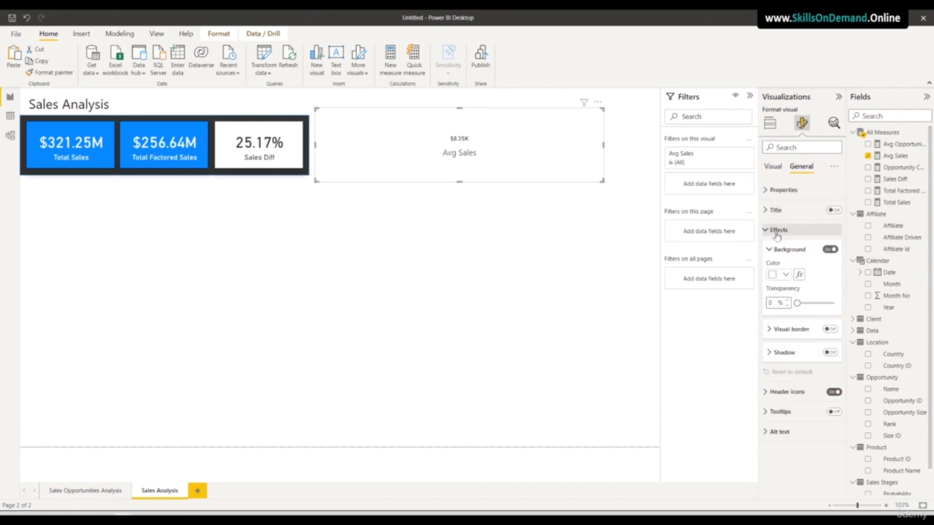
{"action": "left_click_drag", "start_coordinate": [798, 303], "coordinate": [889, 311]}
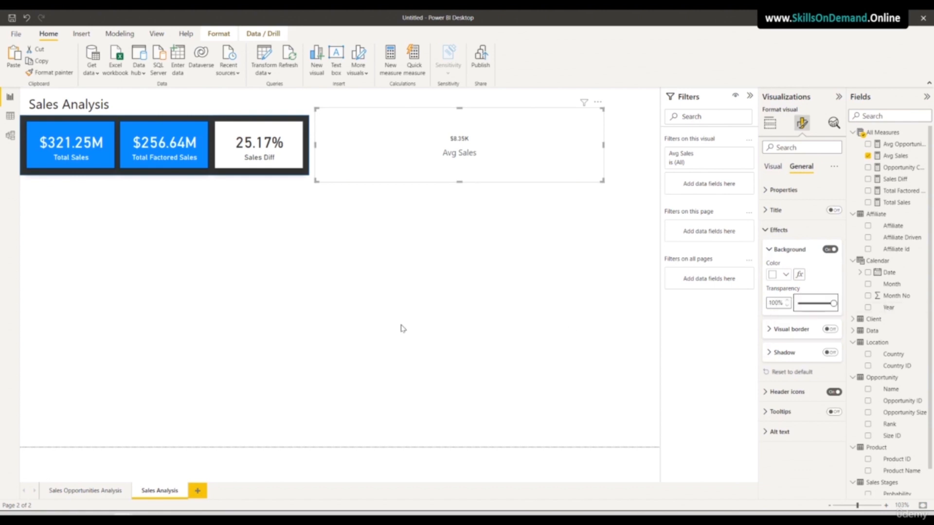
- Turn off the Avg Sales card's category label and move the card below the KPI row
{"action": "left_click", "coordinate": [772, 167]}
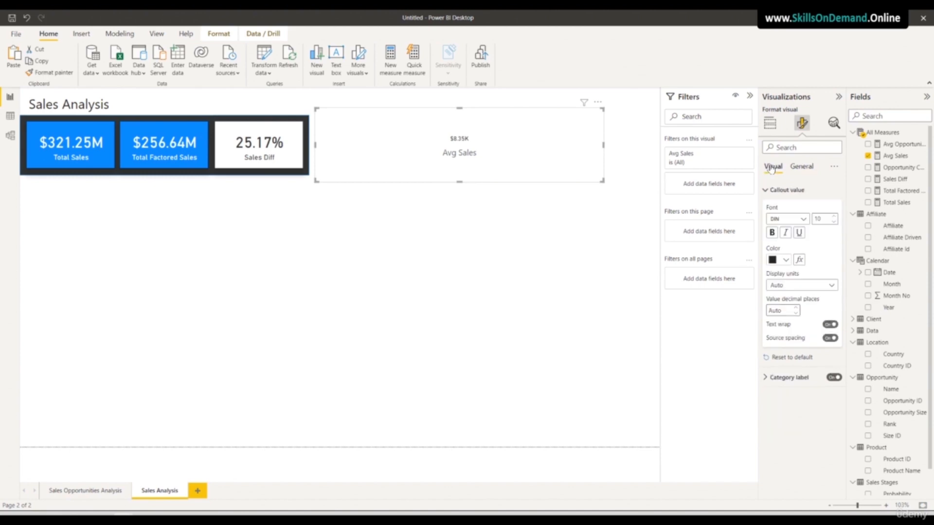
{"action": "left_click", "coordinate": [833, 379]}
{"action": "left_click_drag", "start_coordinate": [338, 181], "coordinate": [168, 188]}
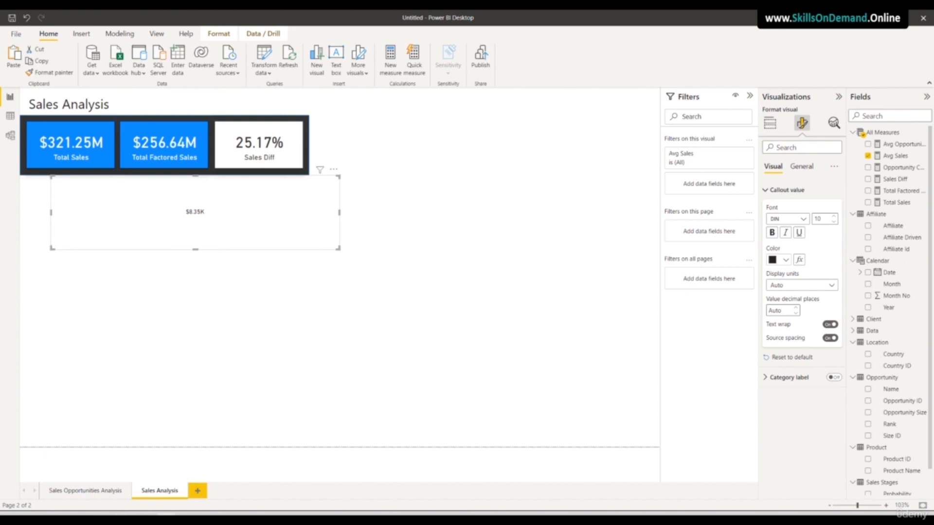
{"action": "left_click_drag", "start_coordinate": [125, 229], "coordinate": [156, 292]}
- Duplicate the dark rectangle, place the copy just below the KPI row and shrink it to a thin bar of the same width
{"action": "left_click", "coordinate": [22, 171]}
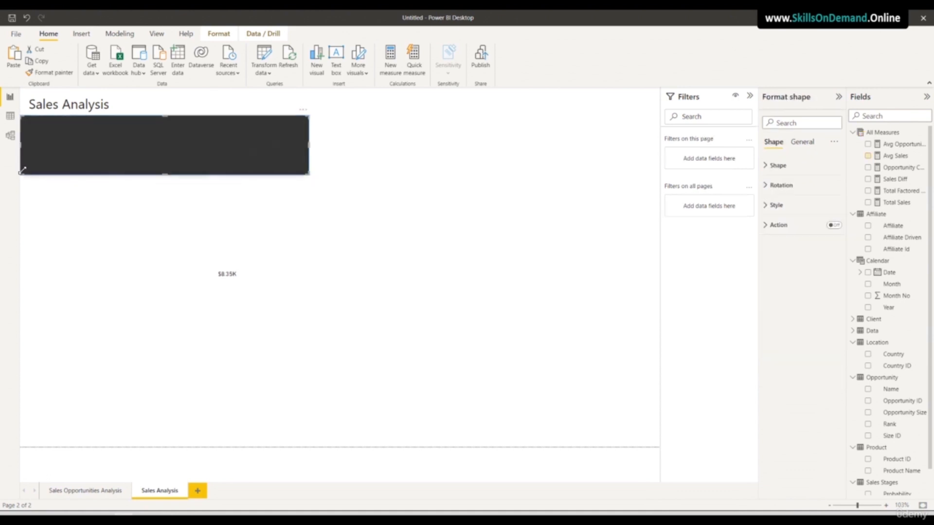
{"action": "left_click_drag", "start_coordinate": [59, 174], "coordinate": [55, 229]}
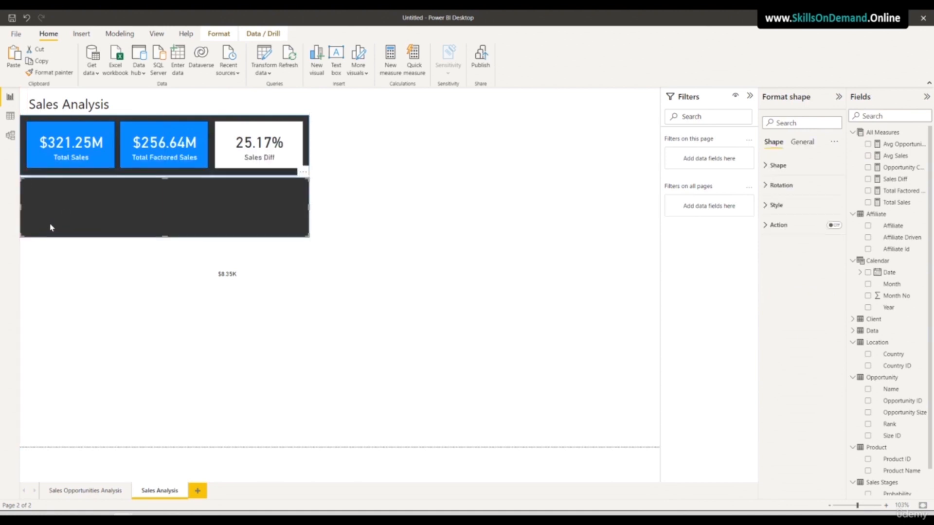
{"action": "key", "text": "Down"}
{"action": "key", "text": "Down"}
{"action": "key", "text": "Down"}
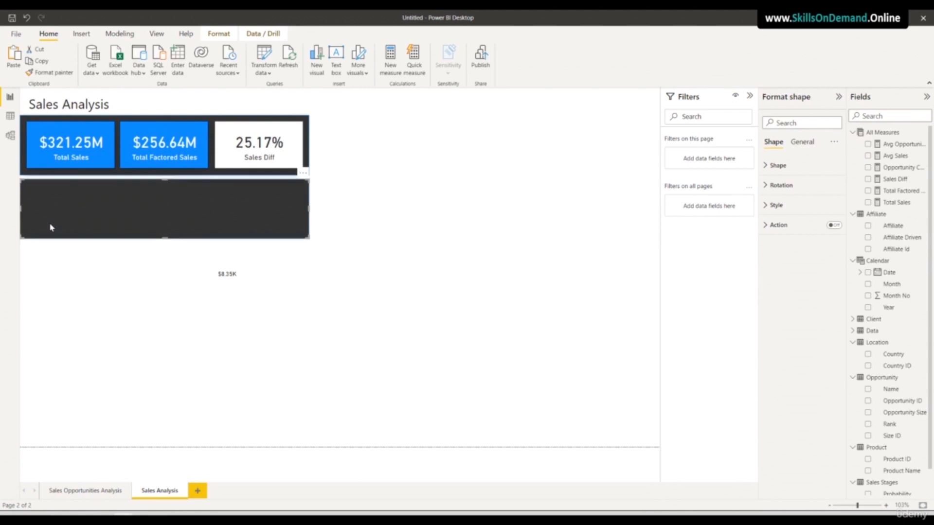
{"action": "left_click_drag", "start_coordinate": [166, 236], "coordinate": [170, 195]}
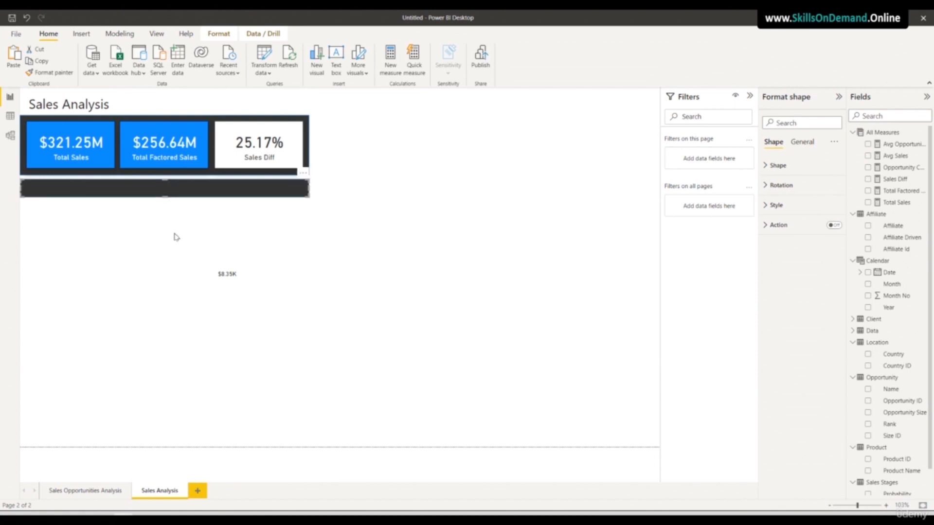
- Shrink the Avg Sales card to fit closely around its value and place it on the left part of the thin dark bar
{"action": "left_click", "coordinate": [168, 292]}
{"action": "left_click_drag", "start_coordinate": [227, 311], "coordinate": [237, 254]}
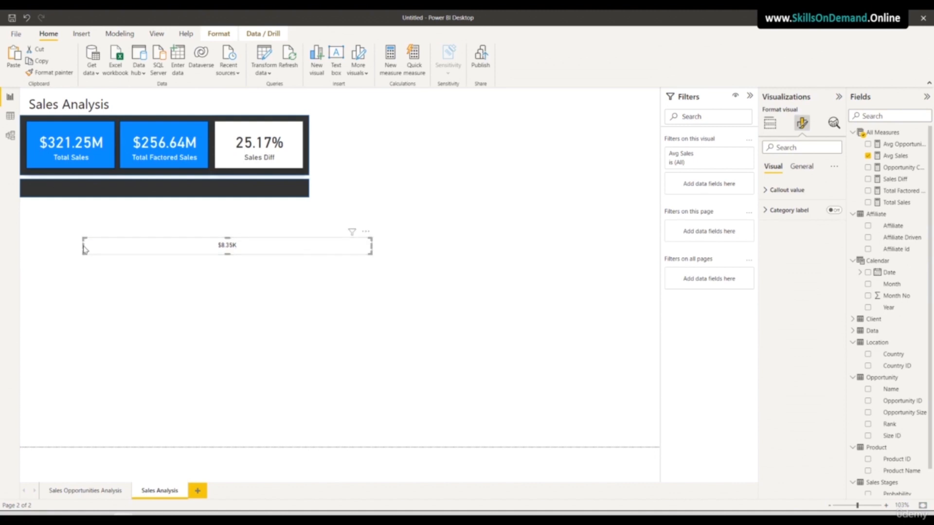
{"action": "left_click_drag", "start_coordinate": [84, 246], "coordinate": [352, 251]}
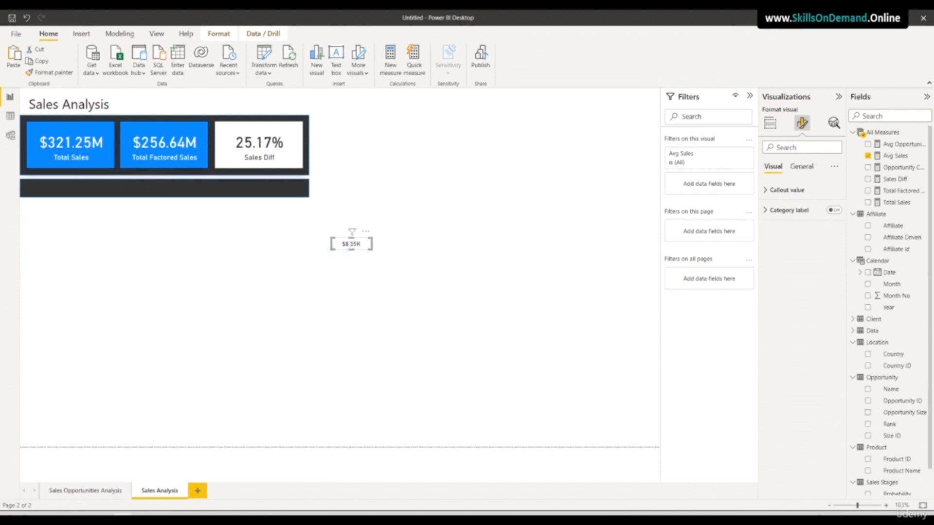
{"action": "left_click_drag", "start_coordinate": [343, 251], "coordinate": [99, 199]}
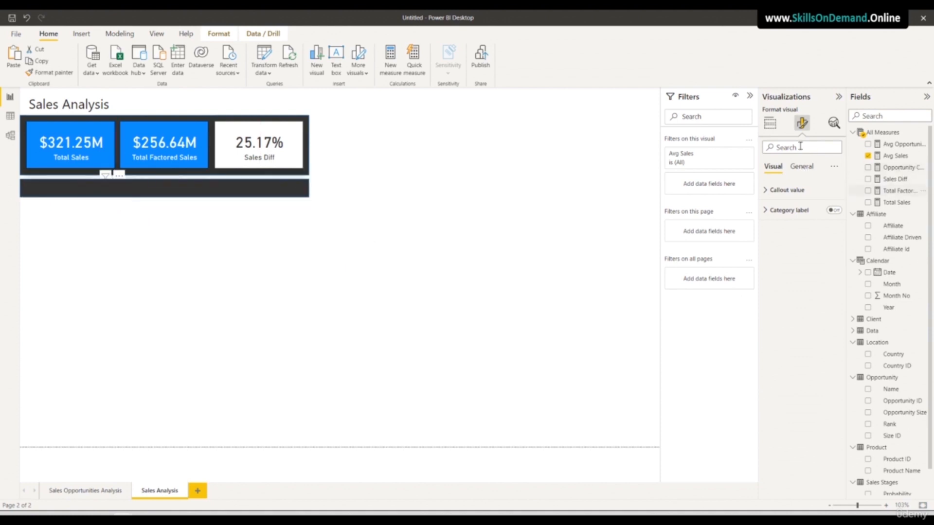
- Set the Avg Sales card's callout value color to white
{"action": "left_click", "coordinate": [792, 191]}
{"action": "left_click", "coordinate": [786, 260]}
{"action": "left_click", "coordinate": [780, 298]}
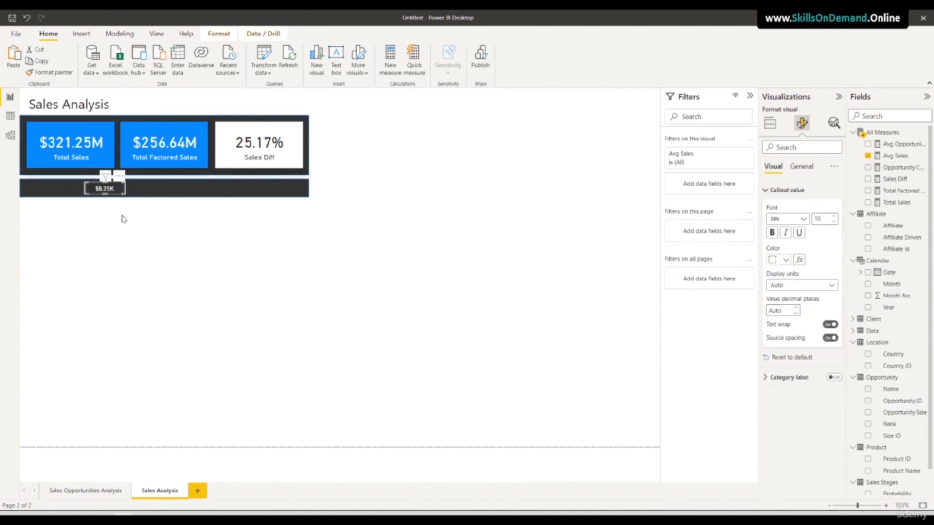
{"action": "left_click", "coordinate": [86, 258]}
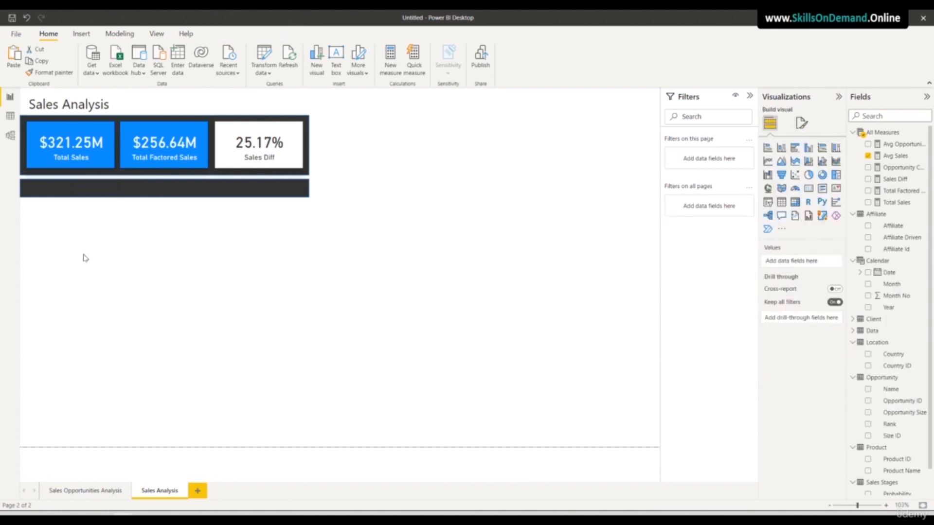
- Send the thin dark bar behind the Avg Sales card
{"action": "left_click", "coordinate": [102, 190]}
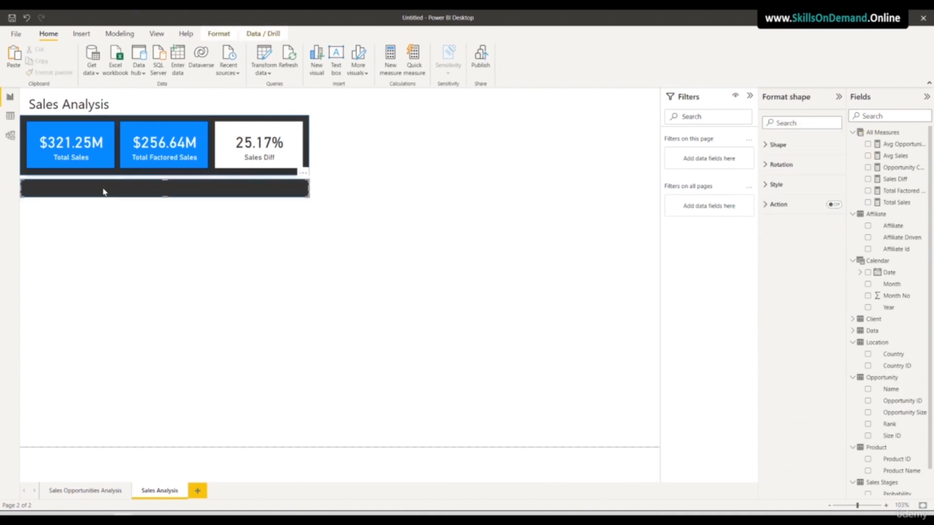
{"action": "left_click", "coordinate": [217, 34]}
{"action": "left_click", "coordinate": [162, 54]}
{"action": "left_click", "coordinate": [136, 275]}
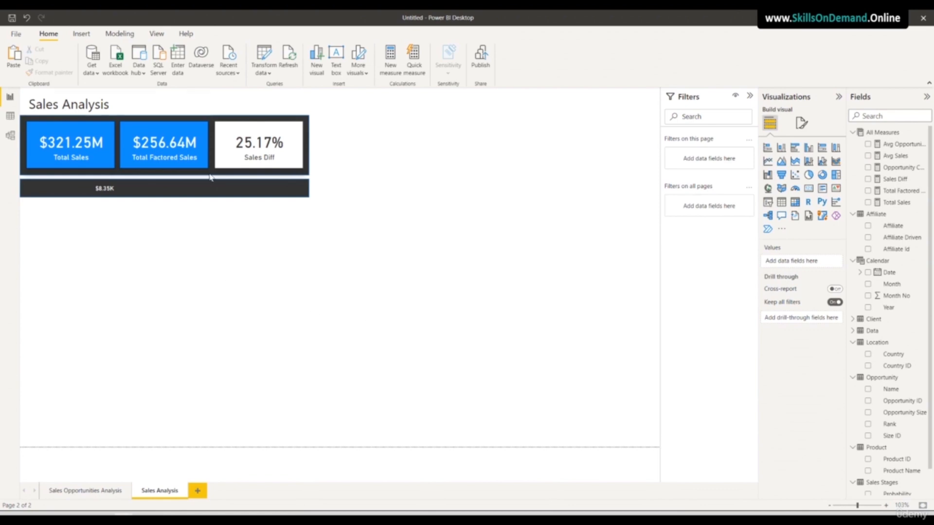
- Add a text box to the report page reading "Avg Sales :"
{"action": "left_click", "coordinate": [81, 34]}
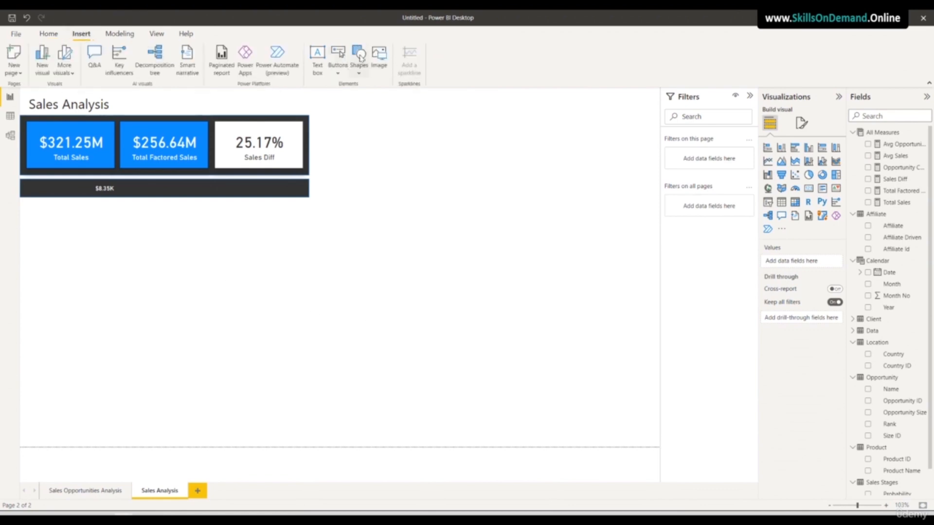
{"action": "left_click", "coordinate": [321, 62]}
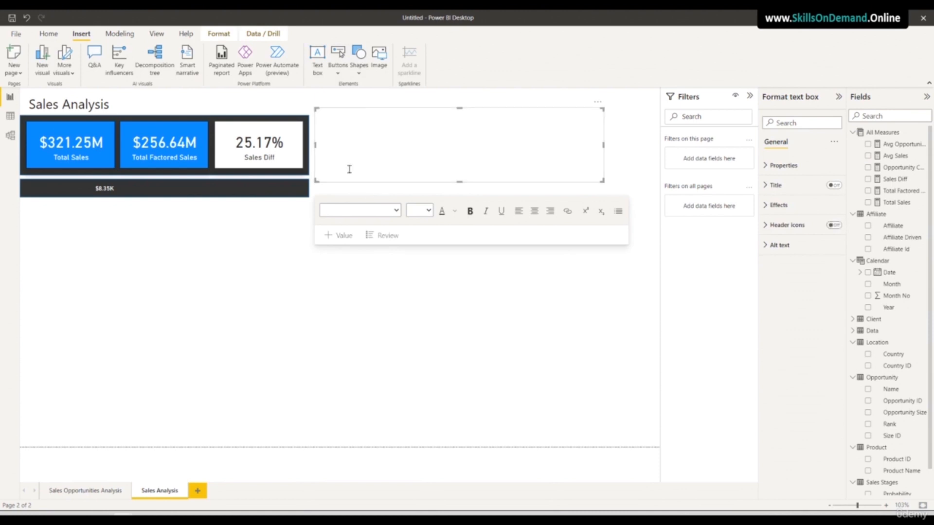
{"action": "type", "text": "Avg Sales :"}
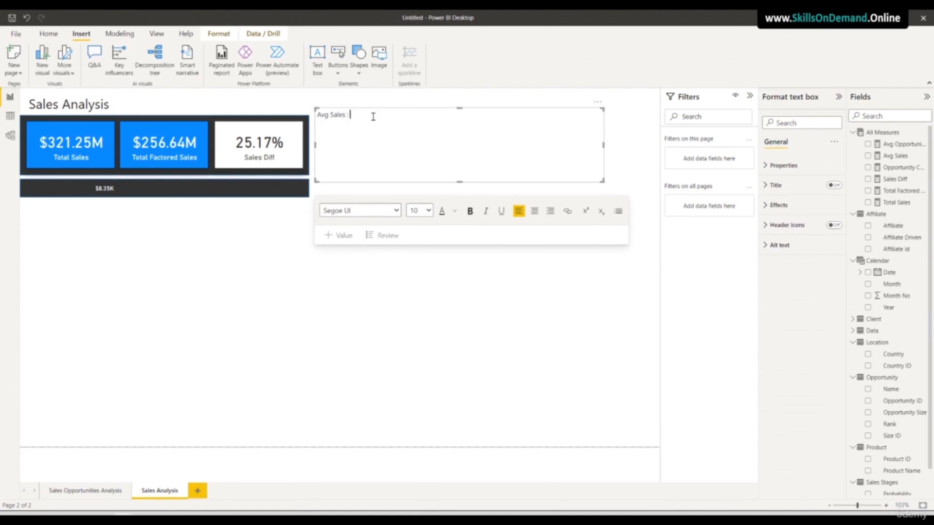
- Format all of the "Avg Sales :" text as white and bold
{"action": "key", "text": "ctrl+a"}
{"action": "left_click", "coordinate": [455, 212]}
{"action": "left_click", "coordinate": [463, 245]}
{"action": "left_click", "coordinate": [469, 212]}
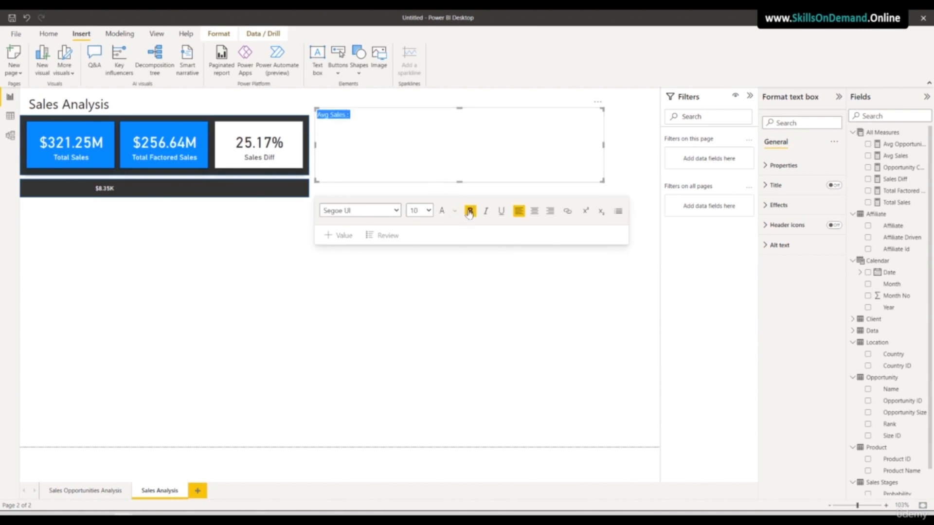
{"action": "left_click", "coordinate": [400, 273]}
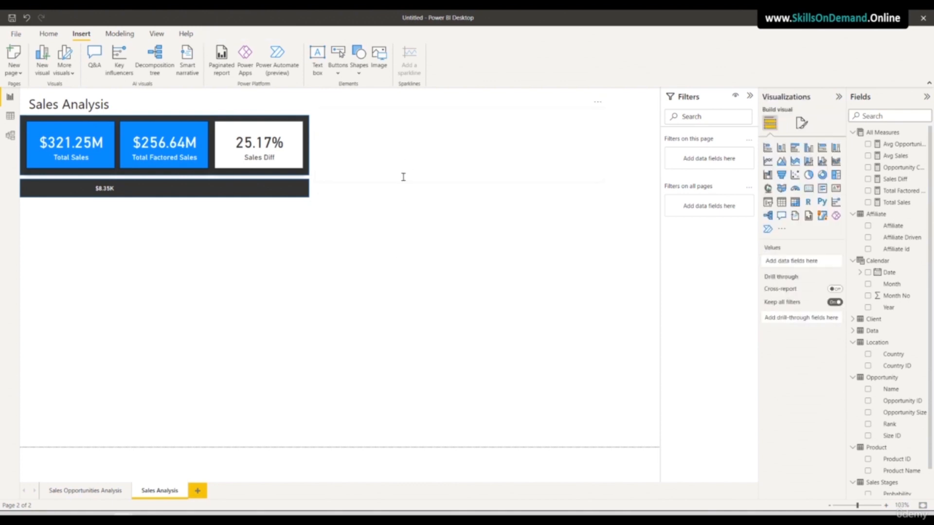
- Move the "Avg Sales :" text box to the left end of the thin dark bar and shrink it to fit the bar's height
{"action": "left_click", "coordinate": [403, 176]}
{"action": "left_click_drag", "start_coordinate": [403, 176], "coordinate": [114, 258]}
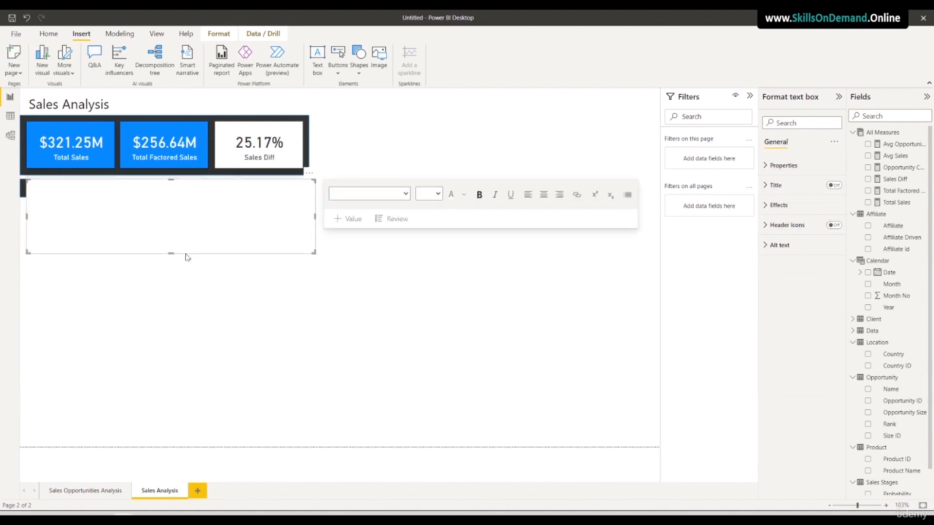
{"action": "left_click", "coordinate": [174, 201]}
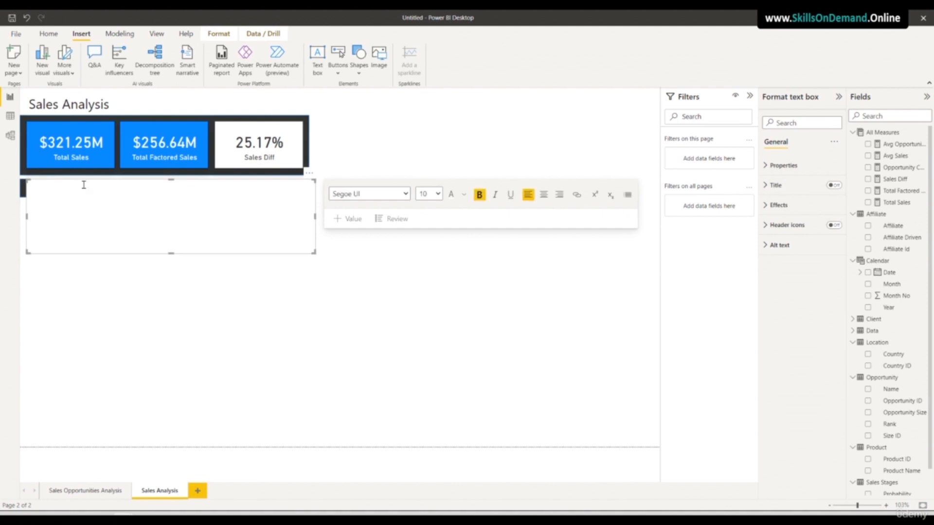
{"action": "left_click_drag", "start_coordinate": [84, 185], "coordinate": [28, 187]}
{"action": "left_click_drag", "start_coordinate": [314, 252], "coordinate": [91, 196]}
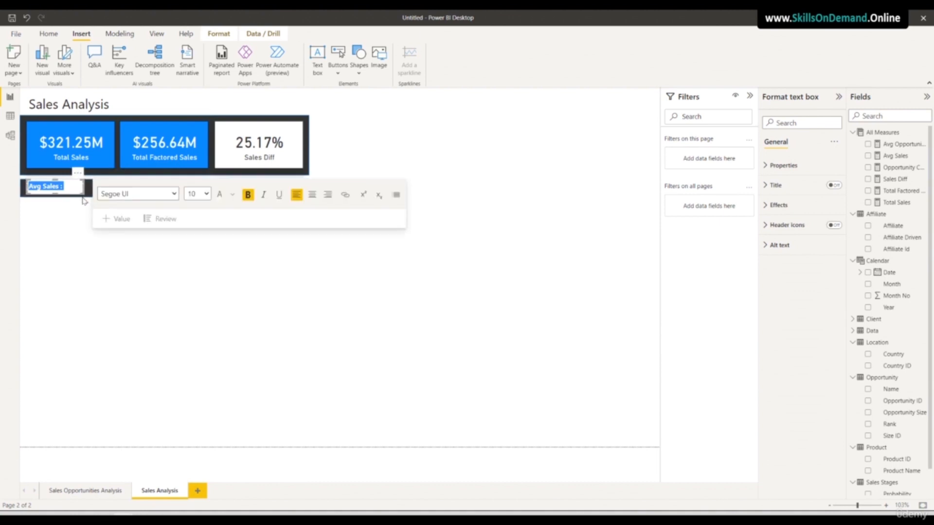
- Set the "Avg Sales :" text box's background transparency to 100% and align the box with the card value on the bar
{"action": "left_click", "coordinate": [822, 207]}
{"action": "left_click", "coordinate": [830, 225]}
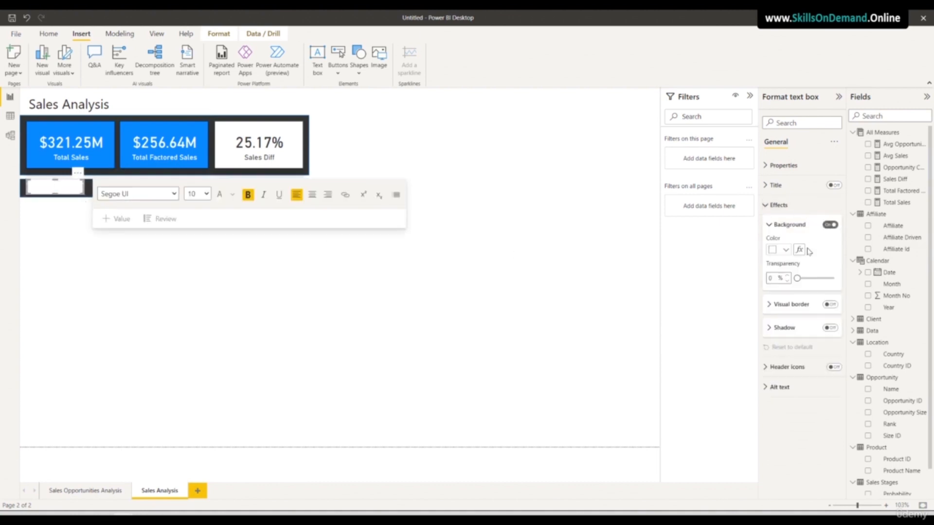
{"action": "left_click_drag", "start_coordinate": [796, 276], "coordinate": [902, 291]}
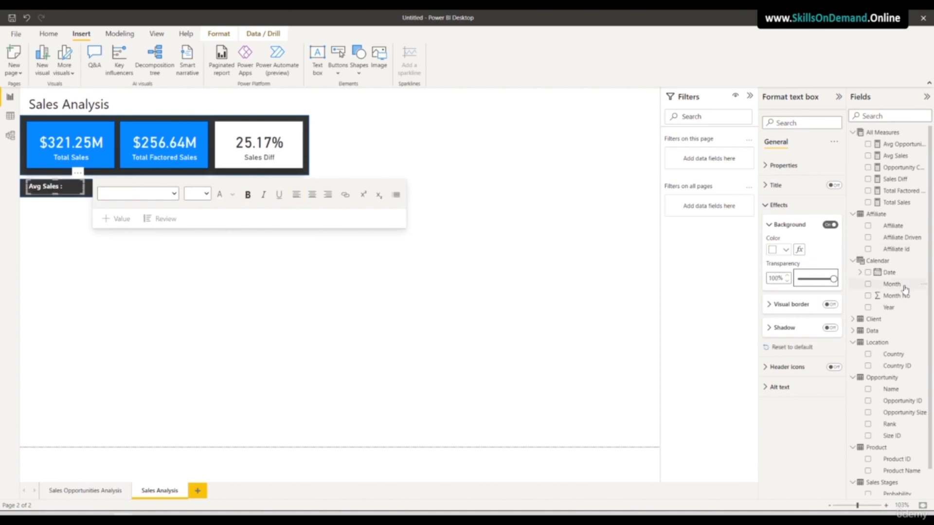
{"action": "left_click", "coordinate": [71, 199]}
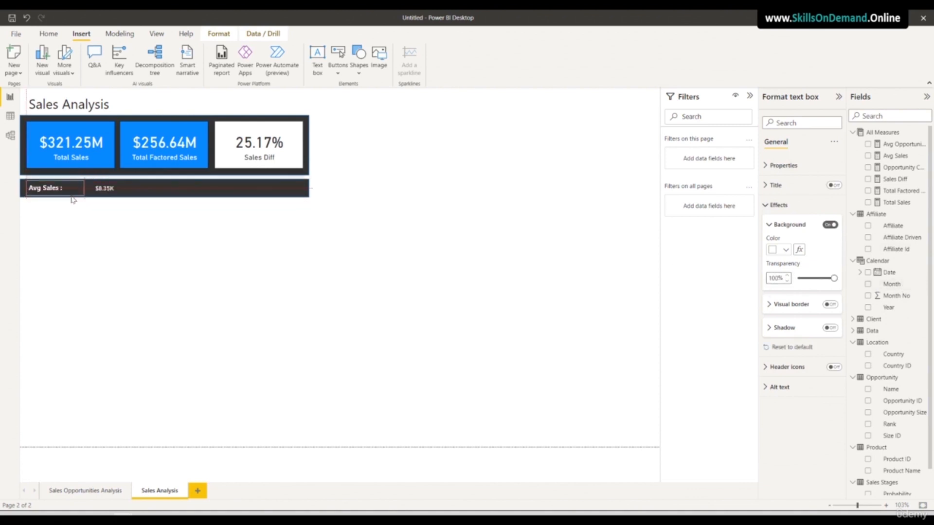
{"action": "left_click", "coordinate": [73, 198]}
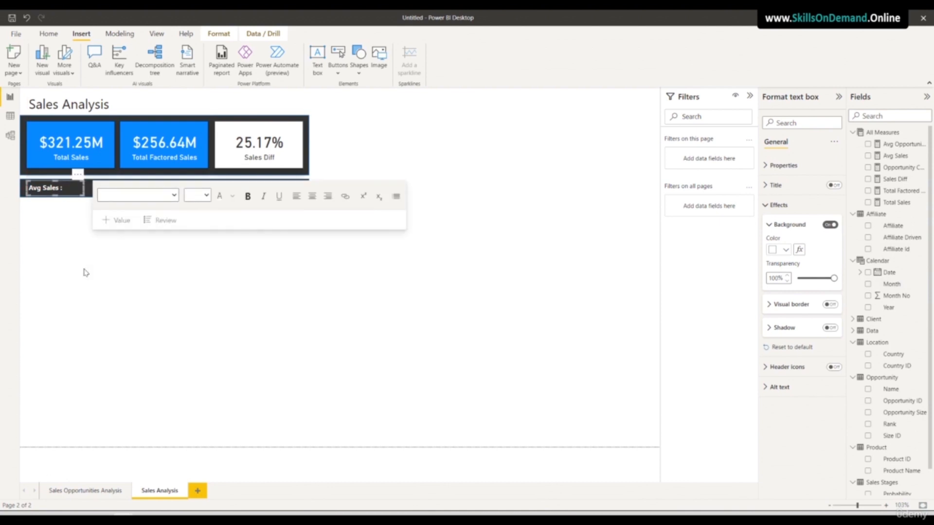
{"action": "left_click", "coordinate": [111, 188]}
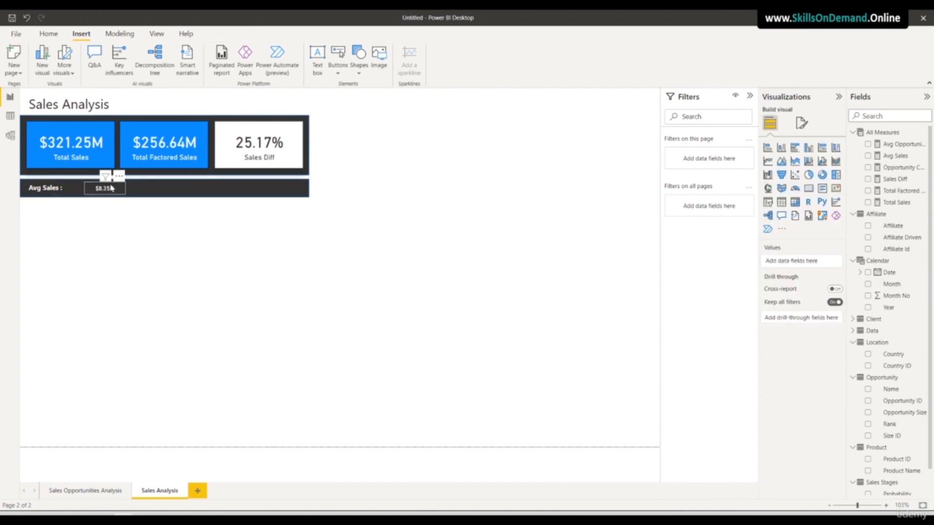
{"action": "left_click", "coordinate": [62, 194]}
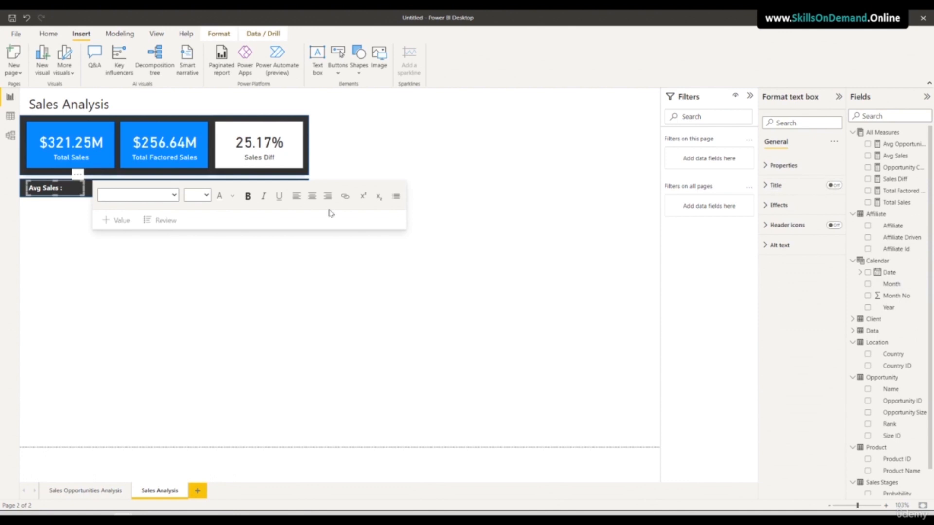
{"action": "left_click_drag", "start_coordinate": [70, 188], "coordinate": [27, 188]}
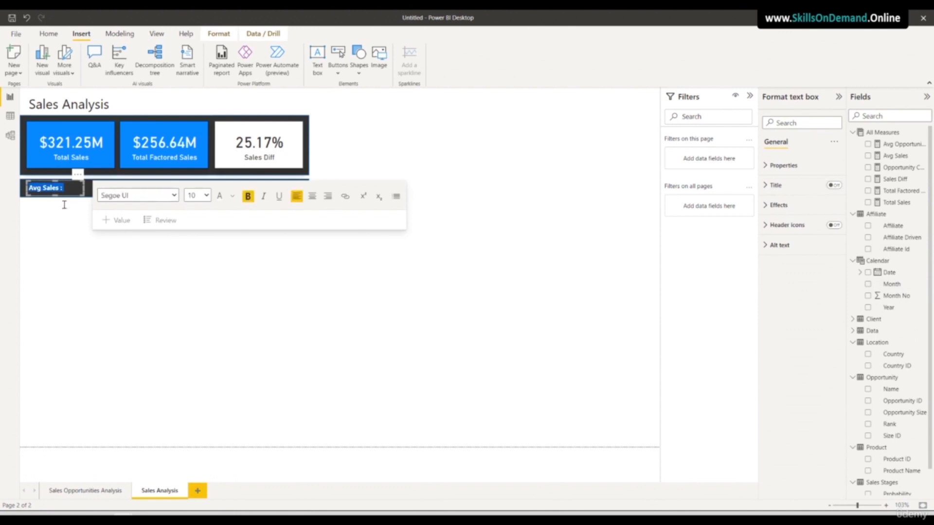
{"action": "left_click", "coordinate": [87, 250]}
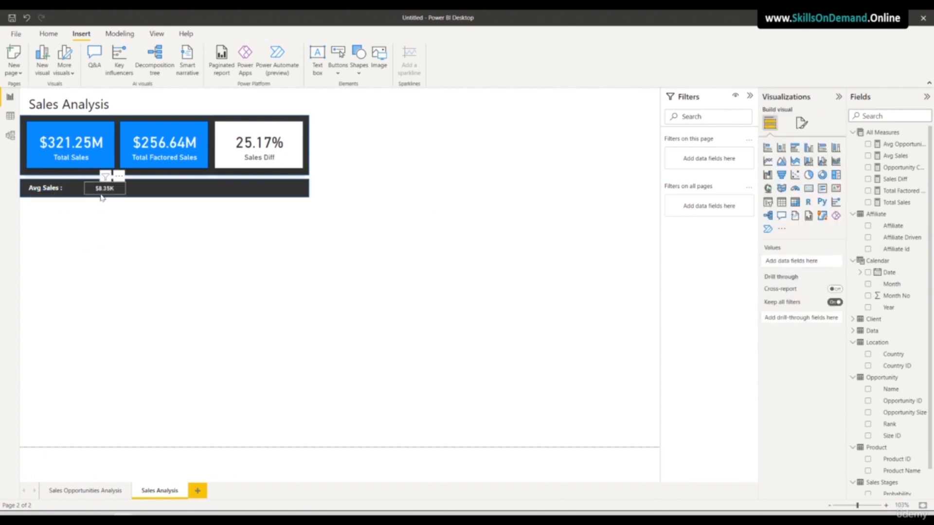
- Make the Avg Sales card's callout value bold and set its font size to 12
{"action": "left_click", "coordinate": [102, 193]}
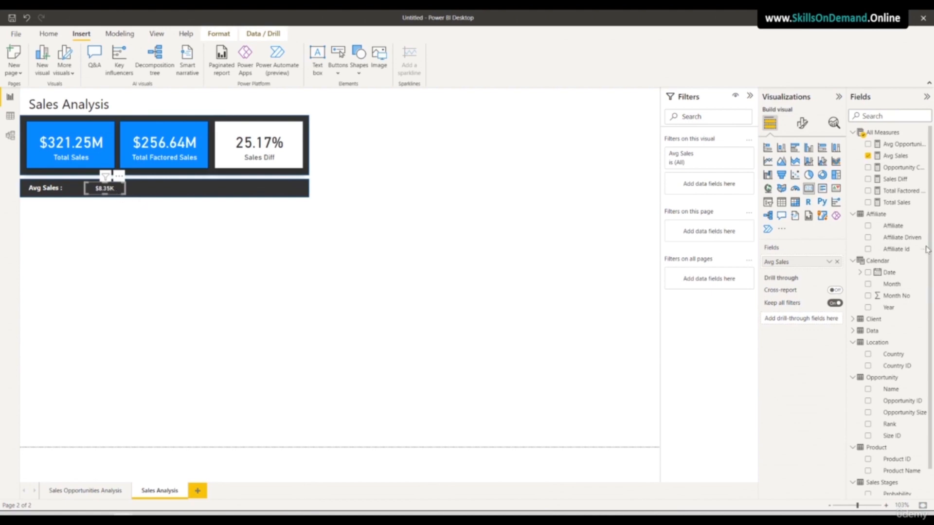
{"action": "left_click", "coordinate": [802, 123]}
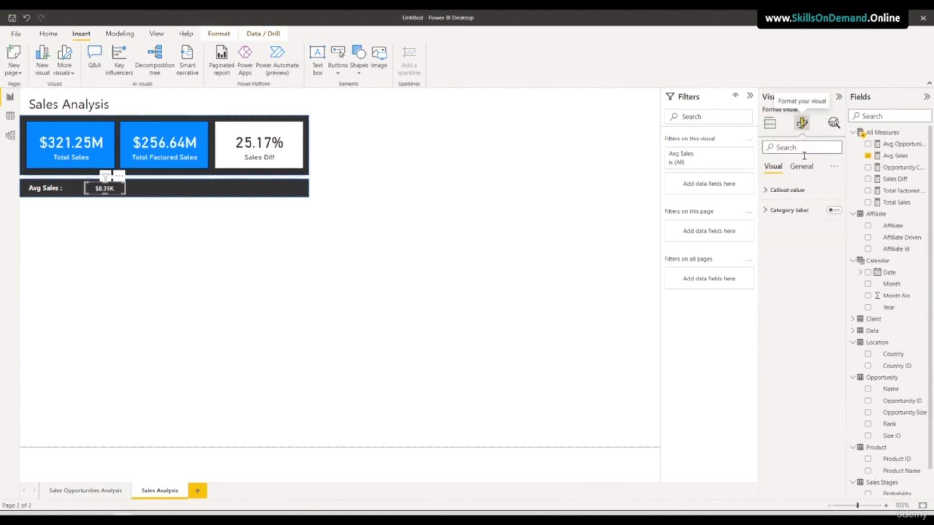
{"action": "left_click", "coordinate": [786, 189]}
{"action": "left_click", "coordinate": [773, 233]}
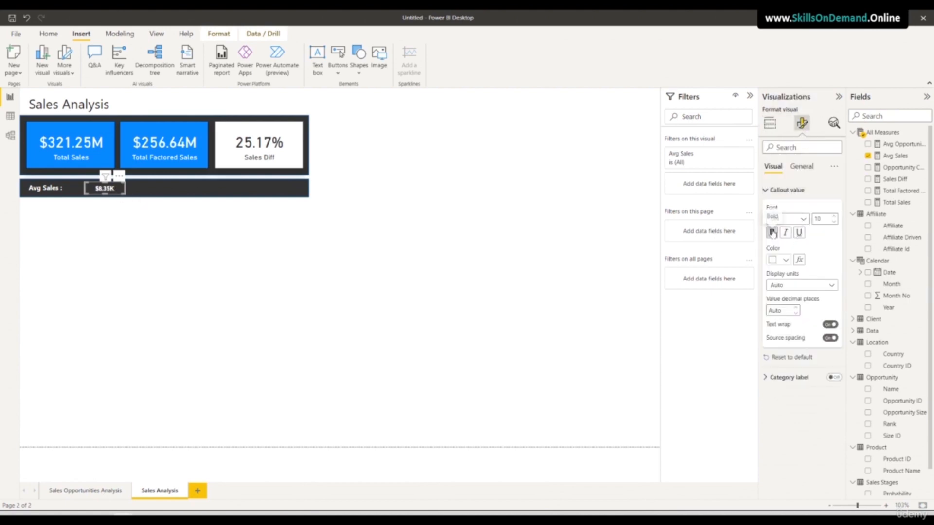
{"action": "left_click", "coordinate": [832, 217]}
{"action": "left_click", "coordinate": [833, 217]}
- Set the font size of the "Avg Sales :" label text to 12
{"action": "left_click", "coordinate": [56, 192]}
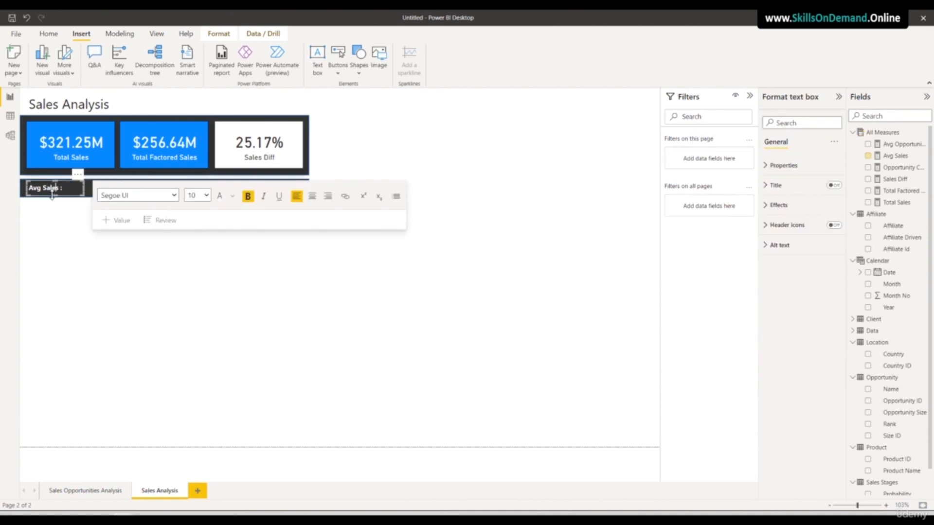
{"action": "left_click_drag", "start_coordinate": [65, 188], "coordinate": [8, 184]}
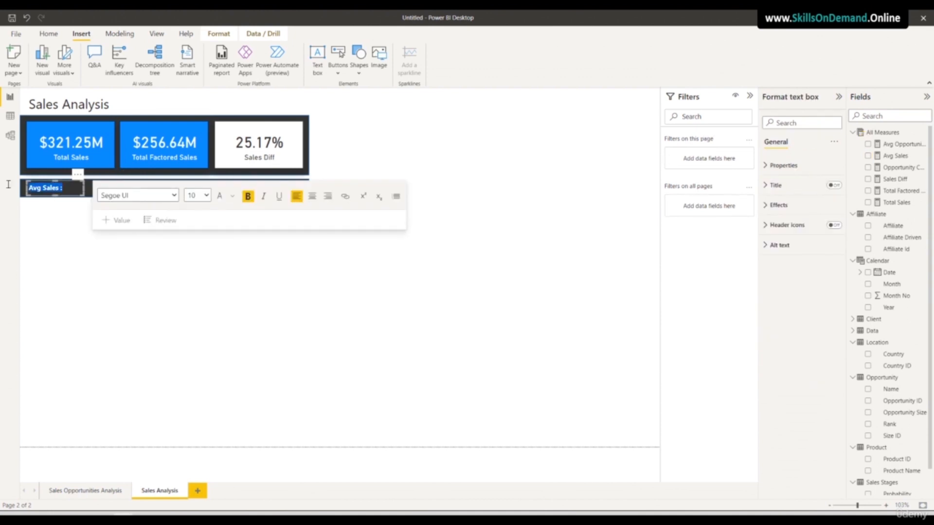
{"action": "left_click", "coordinate": [207, 196]}
{"action": "left_click", "coordinate": [196, 258]}
{"action": "left_click", "coordinate": [103, 270]}
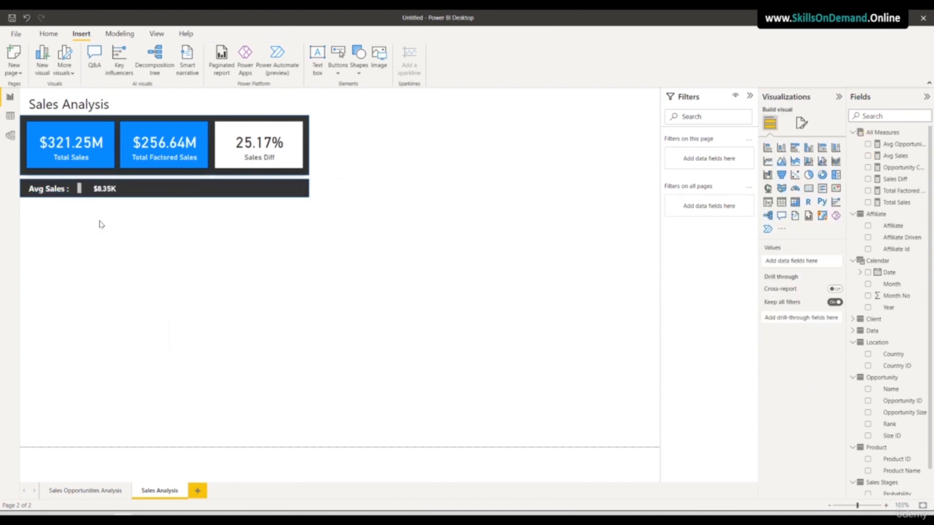
- Move the Avg Sales card directly beside the "Avg Sales :" label on the dark bar
{"action": "left_click", "coordinate": [57, 197]}
{"action": "left_click", "coordinate": [97, 197]}
{"action": "left_click_drag", "start_coordinate": [92, 196], "coordinate": [77, 198]}
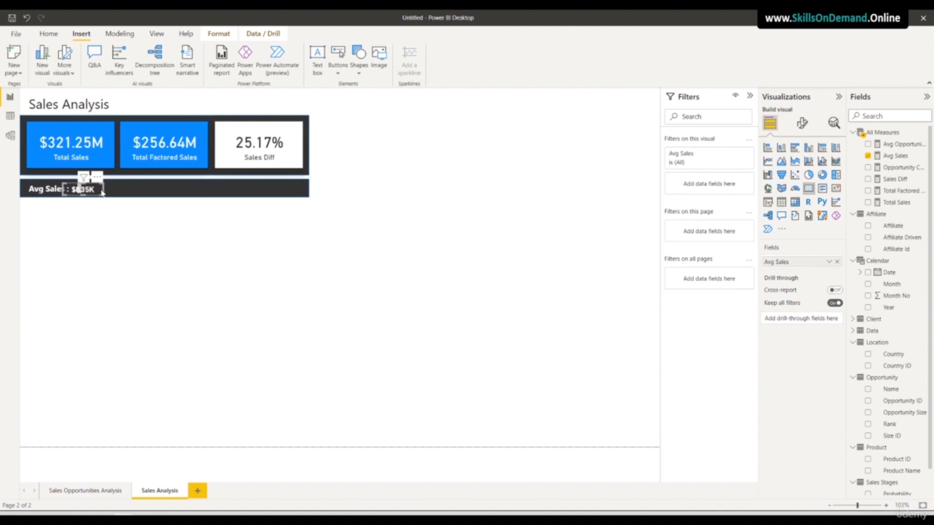
{"action": "left_click", "coordinate": [115, 237]}
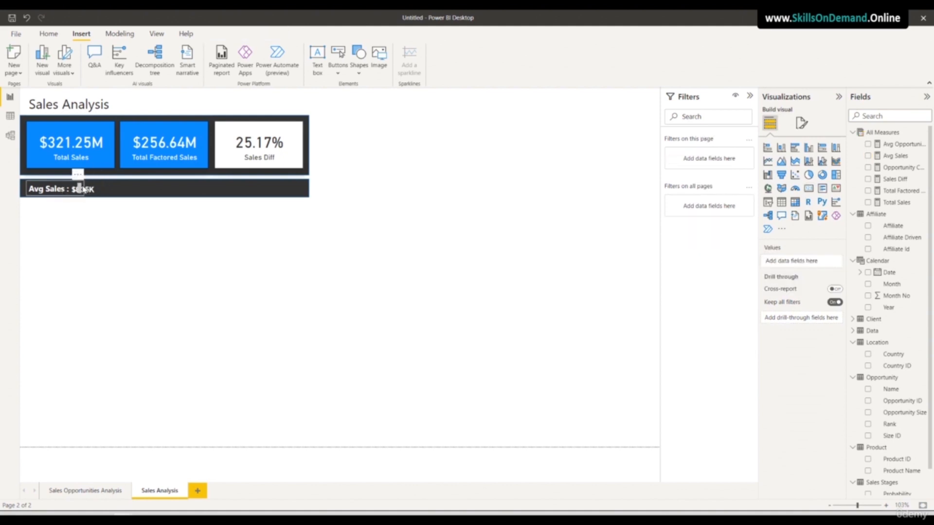
- Remove the bold formatting from the "Avg Sales :" label text
{"action": "left_click", "coordinate": [51, 190]}
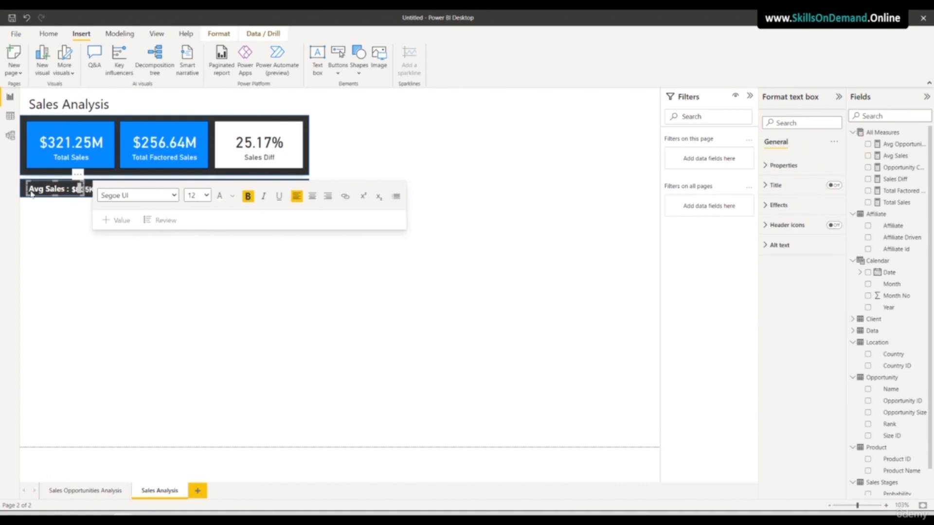
{"action": "left_click_drag", "start_coordinate": [30, 188], "coordinate": [68, 190]}
{"action": "left_click", "coordinate": [65, 215]}
{"action": "left_click_drag", "start_coordinate": [68, 189], "coordinate": [11, 187]}
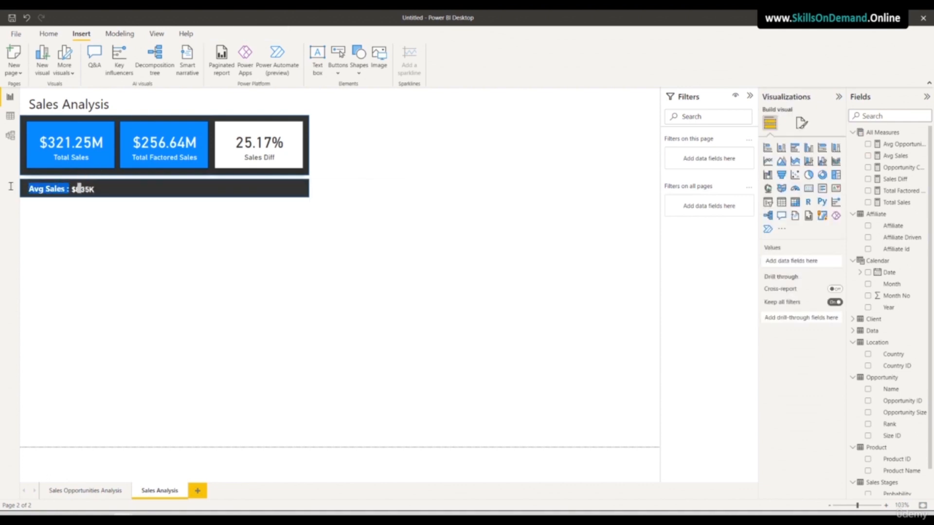
{"action": "left_click", "coordinate": [79, 189]}
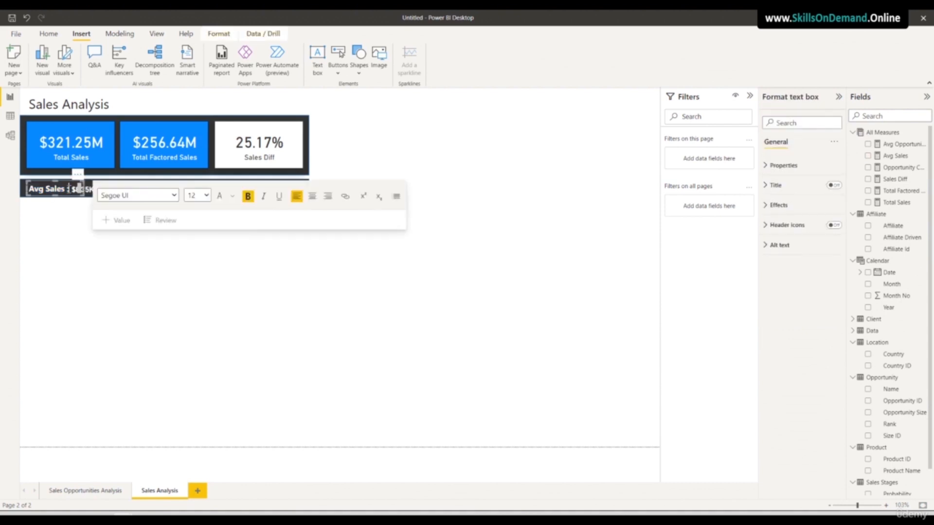
{"action": "left_click_drag", "start_coordinate": [71, 189], "coordinate": [13, 186]}
{"action": "left_click", "coordinate": [247, 196]}
{"action": "left_click", "coordinate": [80, 231]}
- Remove the bold formatting from the Avg Sales card's callout value
{"action": "left_click", "coordinate": [94, 191]}
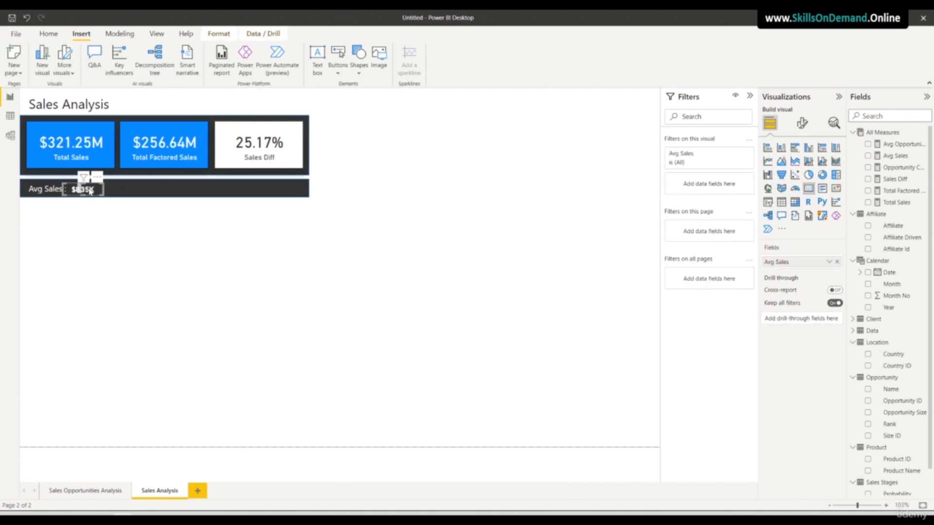
{"action": "left_click", "coordinate": [802, 123]}
{"action": "left_click", "coordinate": [786, 190]}
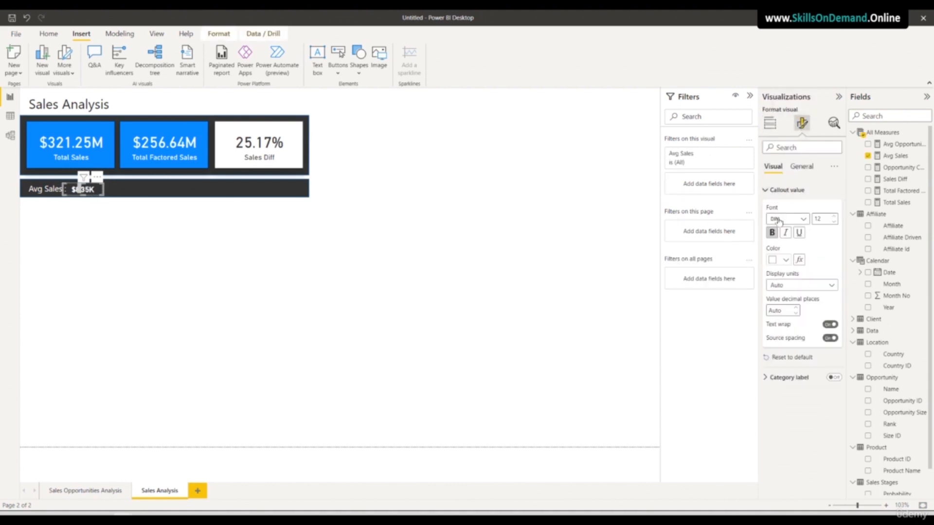
{"action": "left_click", "coordinate": [276, 290]}
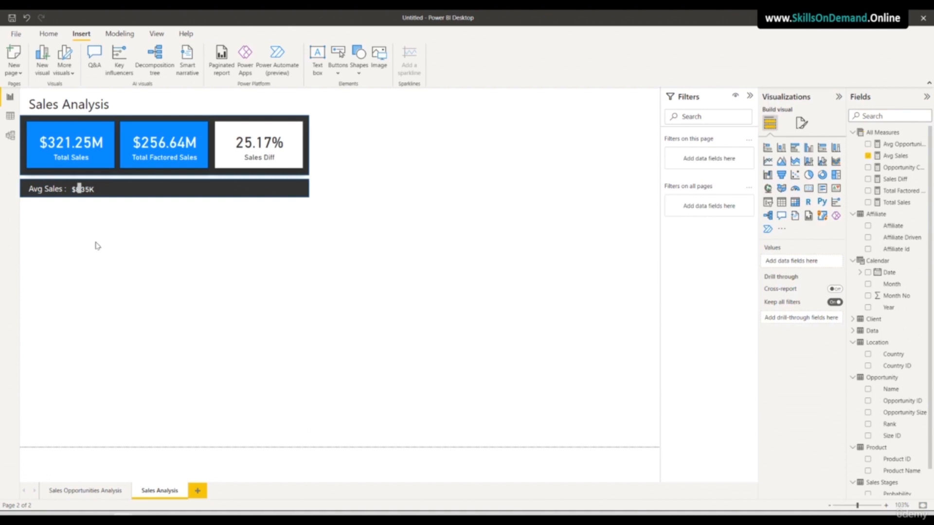
{"action": "left_click", "coordinate": [69, 197]}
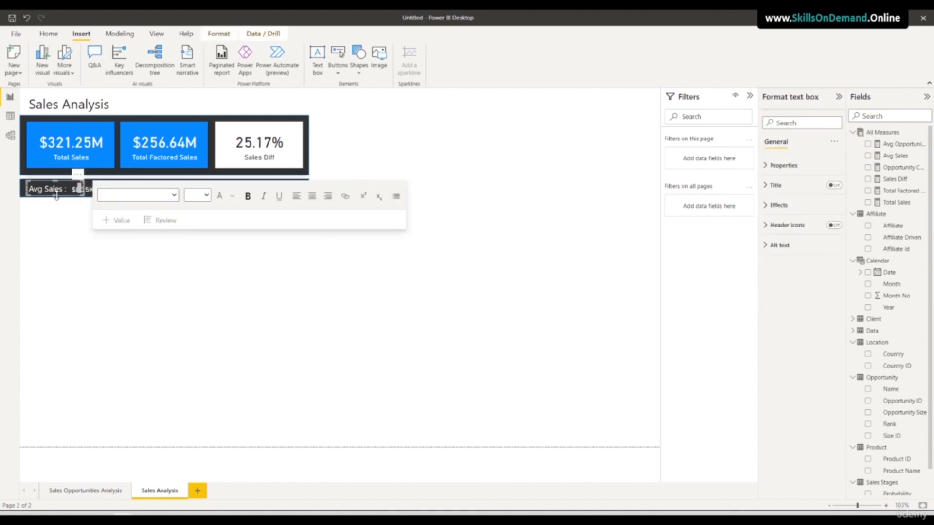
{"action": "left_click", "coordinate": [66, 227]}
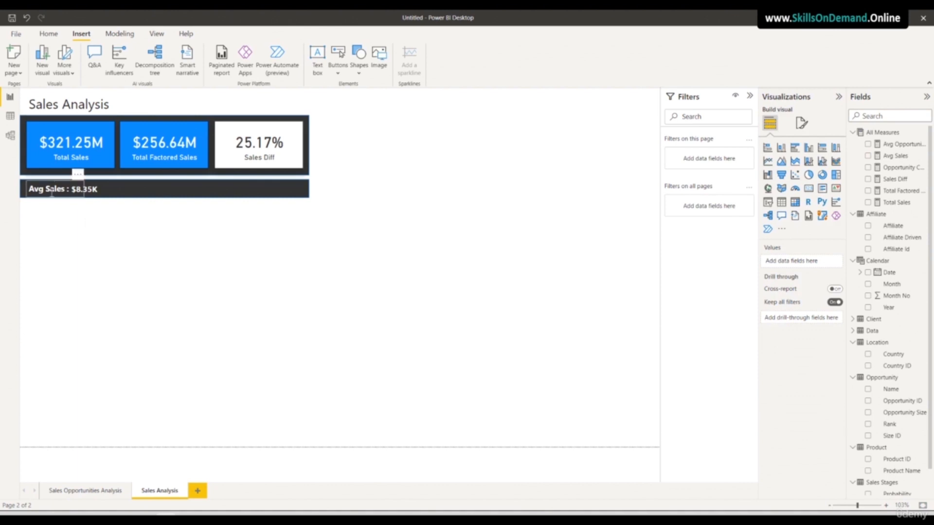
- Duplicate the "Avg Sales :" label together with its card and place the copies at the right end of the dark bar
{"action": "left_click", "coordinate": [93, 195]}
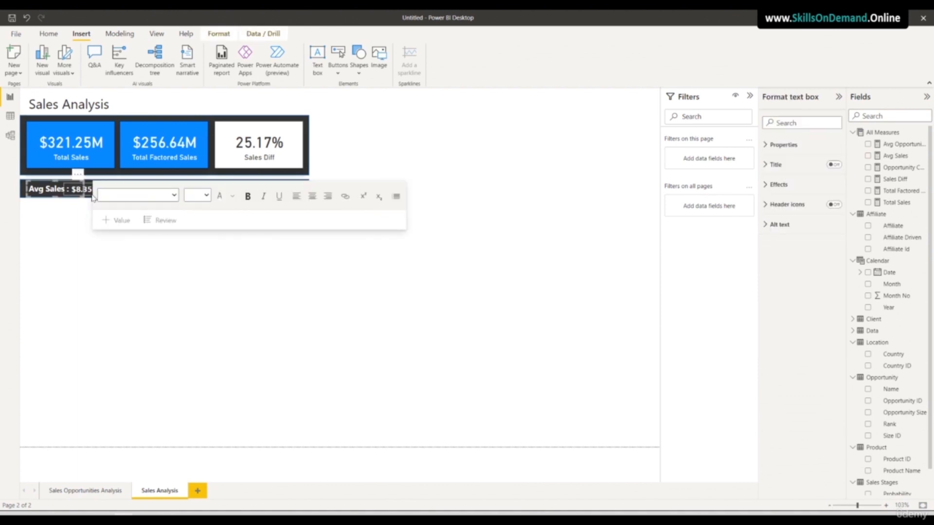
{"action": "left_click", "coordinate": [92, 195], "text": "ctrl"}
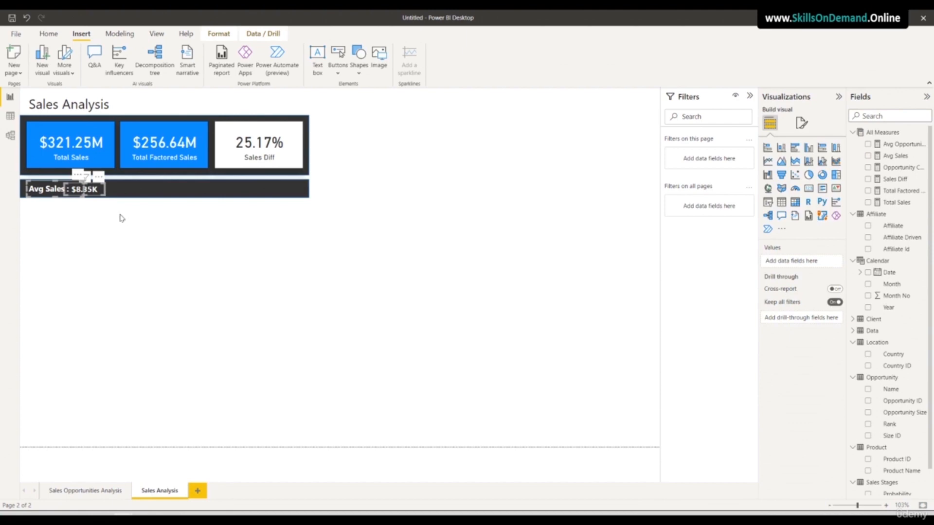
{"action": "key", "text": "ctrl+v"}
{"action": "left_click_drag", "start_coordinate": [98, 201], "coordinate": [295, 199]}
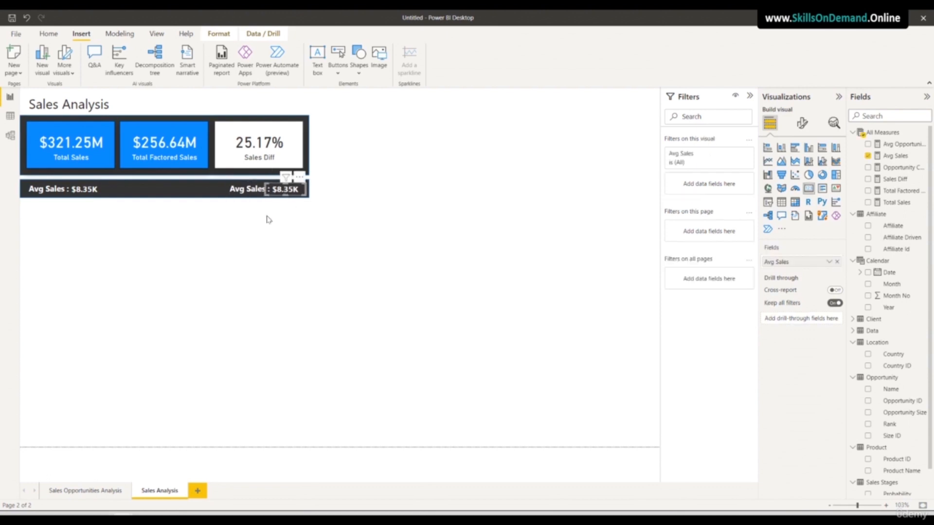
{"action": "left_click", "coordinate": [230, 190]}
{"action": "left_click_drag", "start_coordinate": [209, 189], "coordinate": [185, 193]}
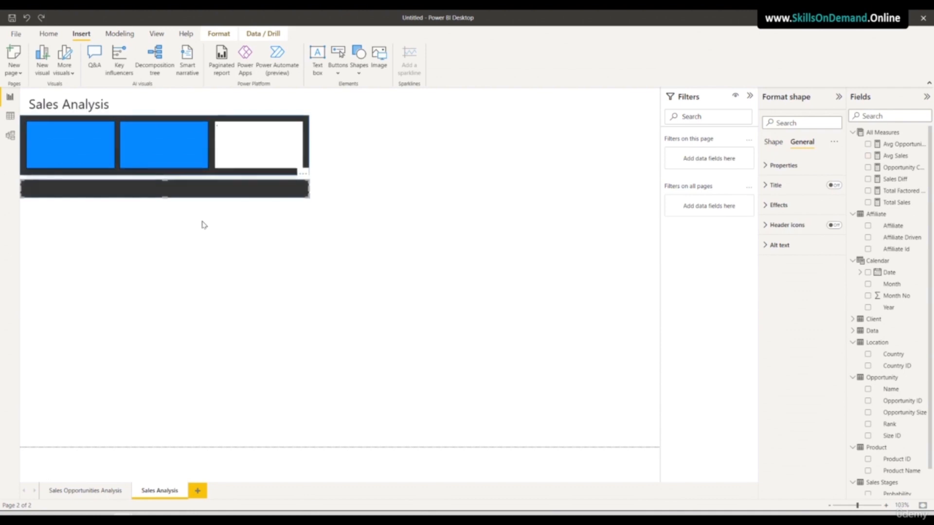
{"action": "key", "text": "ctrl+z"}
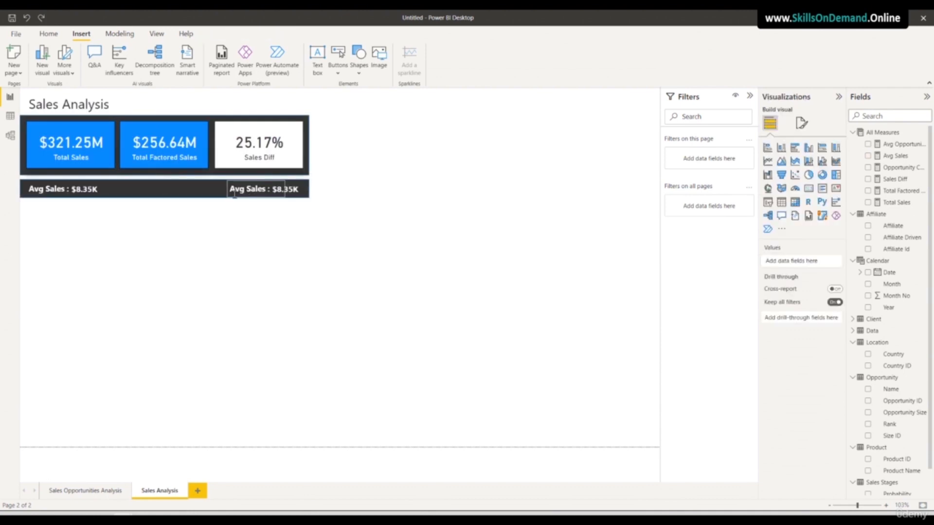
- Widen the copied label's text box toward the left to make room for longer text
{"action": "left_click", "coordinate": [234, 194]}
{"action": "left_click_drag", "start_coordinate": [227, 189], "coordinate": [191, 189]}
{"action": "left_click", "coordinate": [209, 224]}
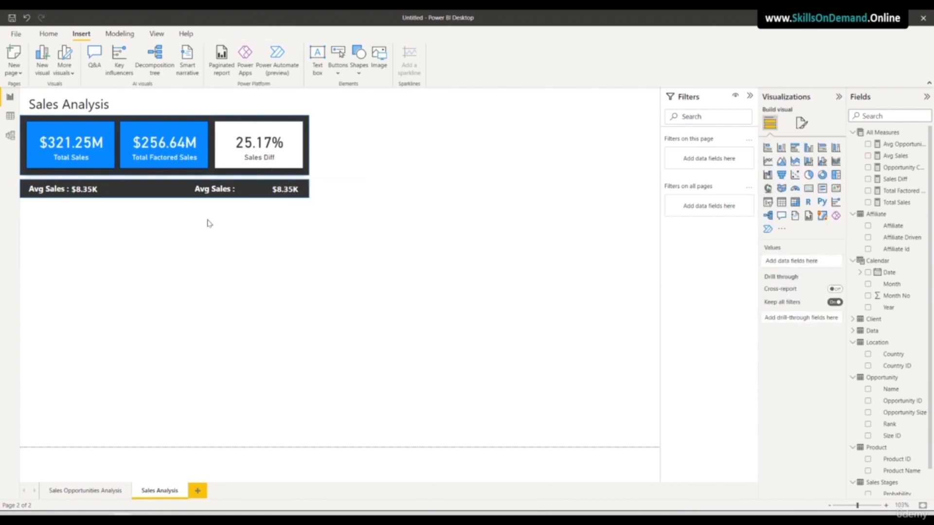
- Change the copied label's text to "Avg Opportunity Days :" and widen its text box further to the left
{"action": "left_click", "coordinate": [229, 192]}
{"action": "left_click_drag", "start_coordinate": [228, 189], "coordinate": [213, 189]}
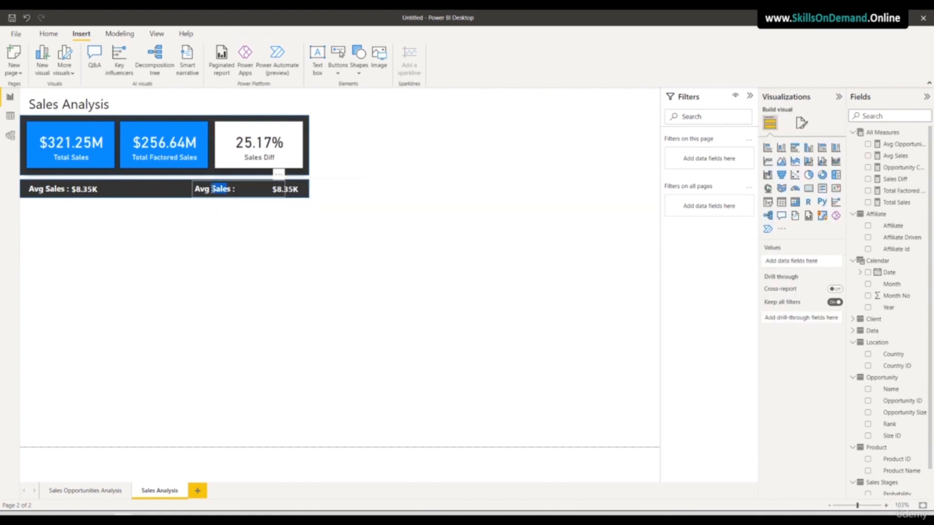
{"action": "type", "text": "Opps"}
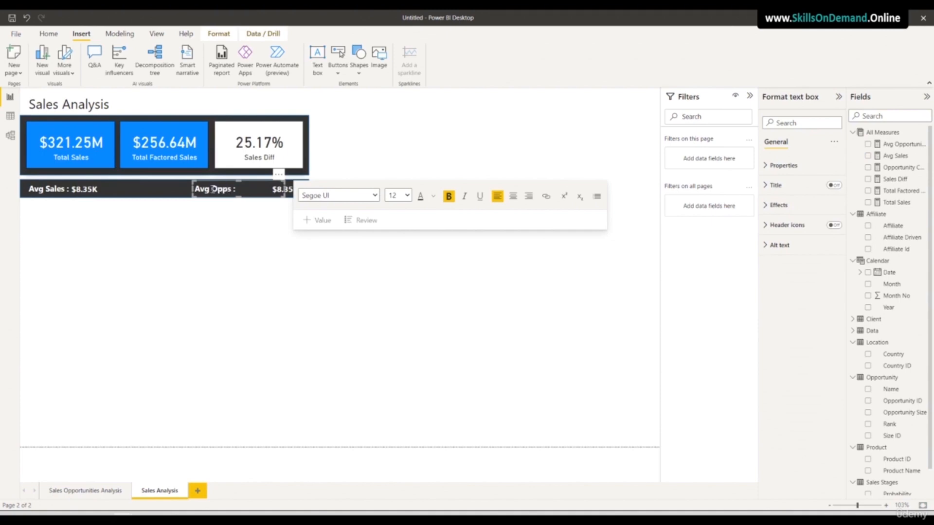
{"action": "type", "text": "ortunity Day"}
{"action": "key", "text": "BackSpace"}
{"action": "left_click_drag", "start_coordinate": [193, 189], "coordinate": [179, 189]}
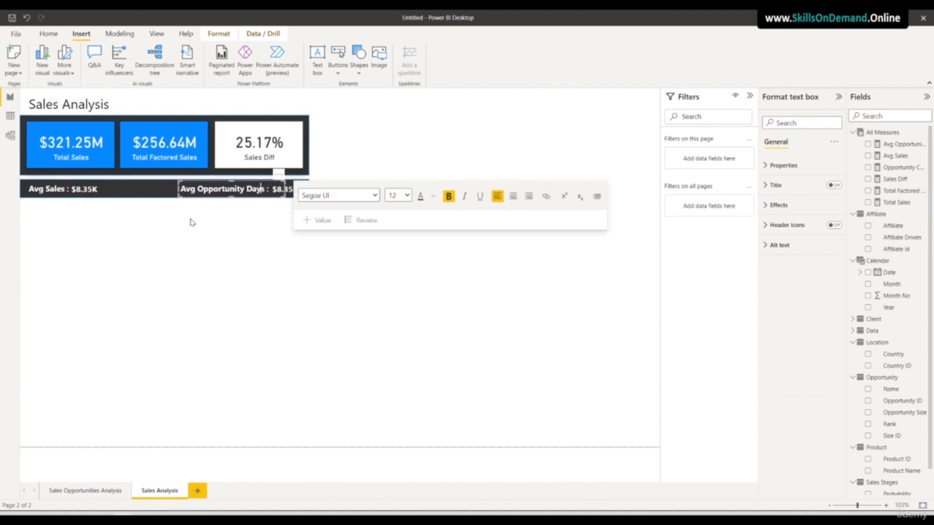
{"action": "left_click", "coordinate": [199, 233]}
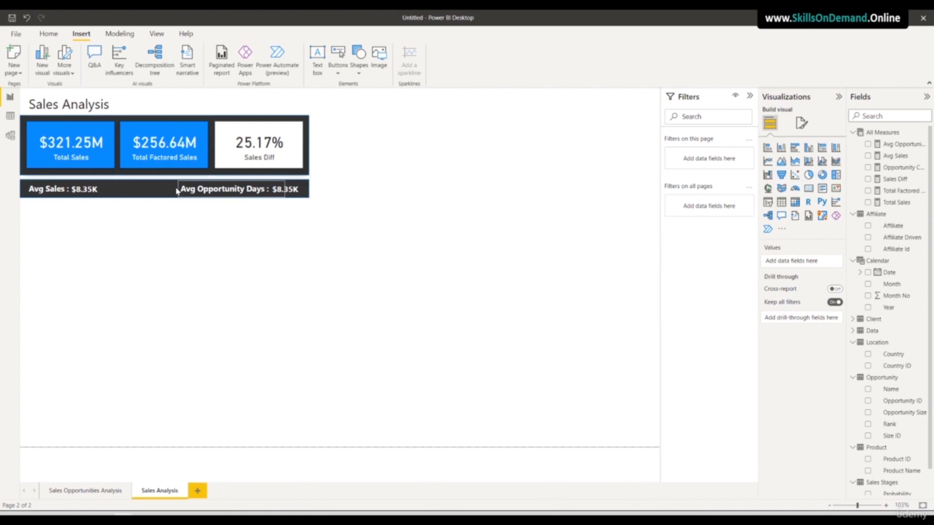
- Replace the Avg Sales field in the copied card with the Avg Opportunity Days measure
{"action": "left_click", "coordinate": [293, 194]}
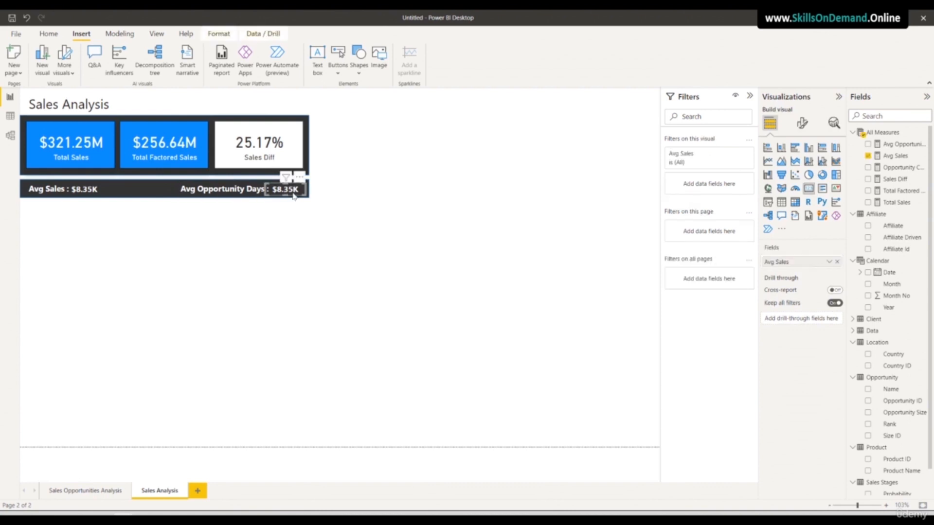
{"action": "left_click", "coordinate": [837, 261]}
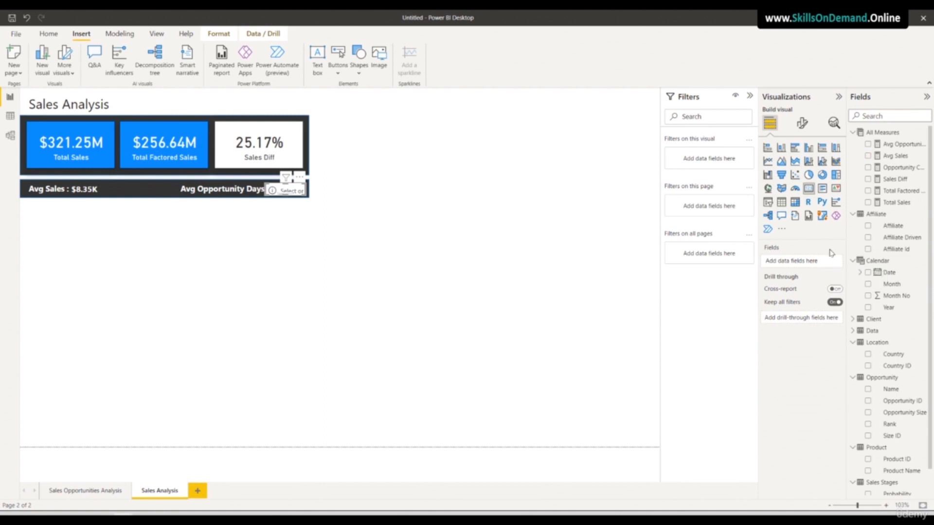
{"action": "left_click_drag", "start_coordinate": [899, 143], "coordinate": [790, 262]}
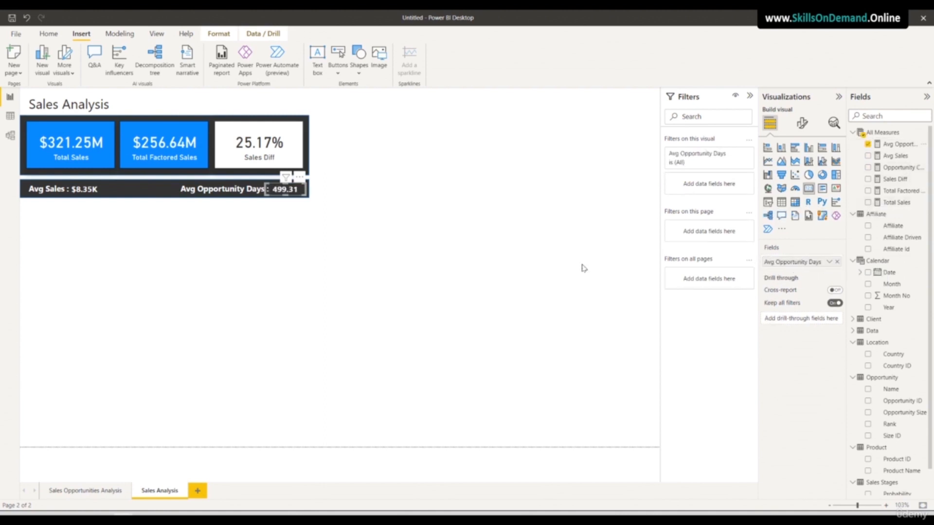
{"action": "left_click", "coordinate": [392, 290]}
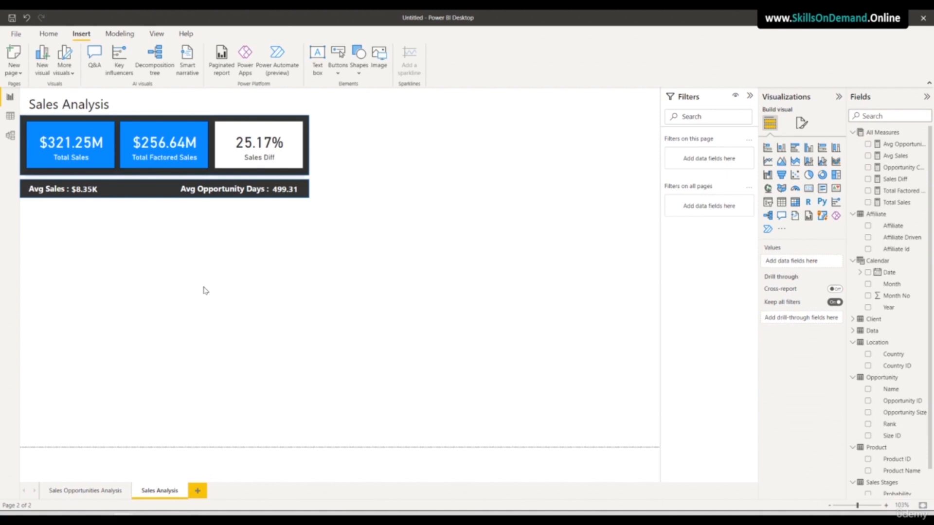
- Group all the objects on the Sales Analysis page, including the title, KPI cards and dark bar
{"action": "key", "text": "ctrl+a"}
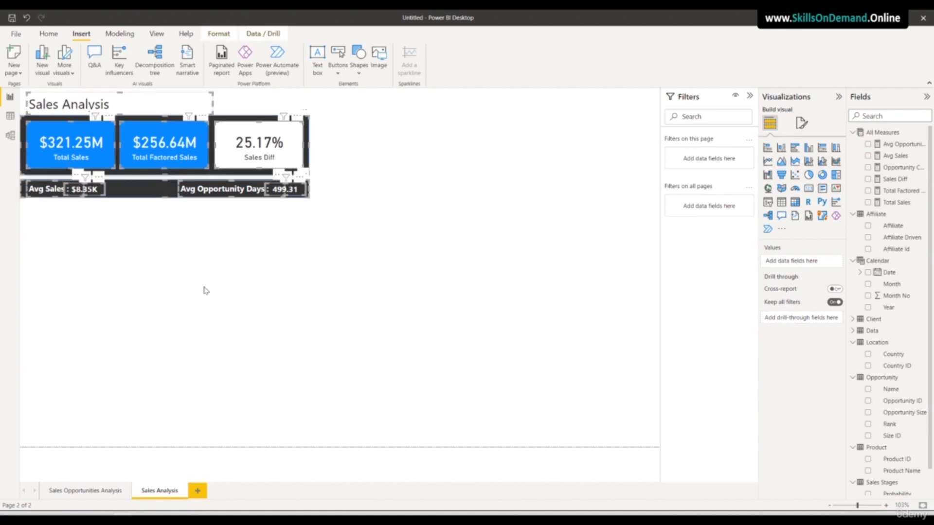
{"action": "left_click", "coordinate": [219, 33]}
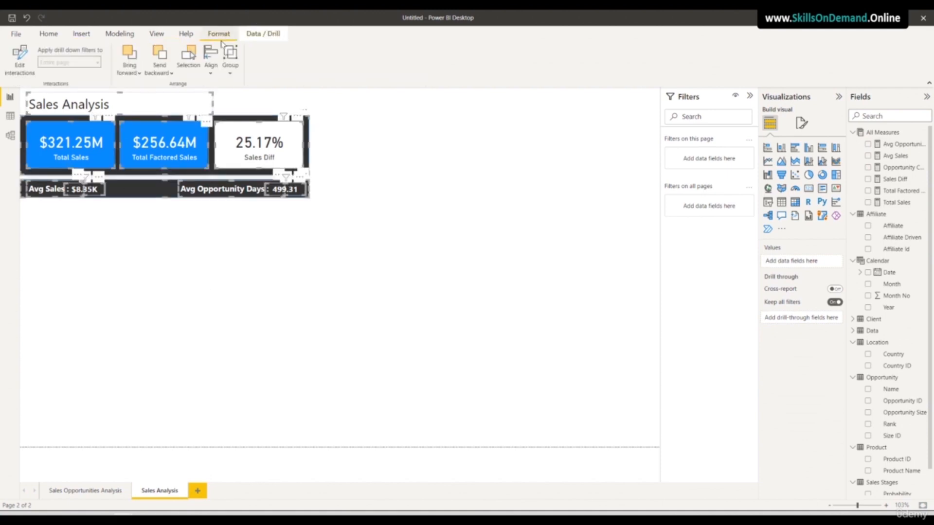
{"action": "left_click", "coordinate": [230, 65]}
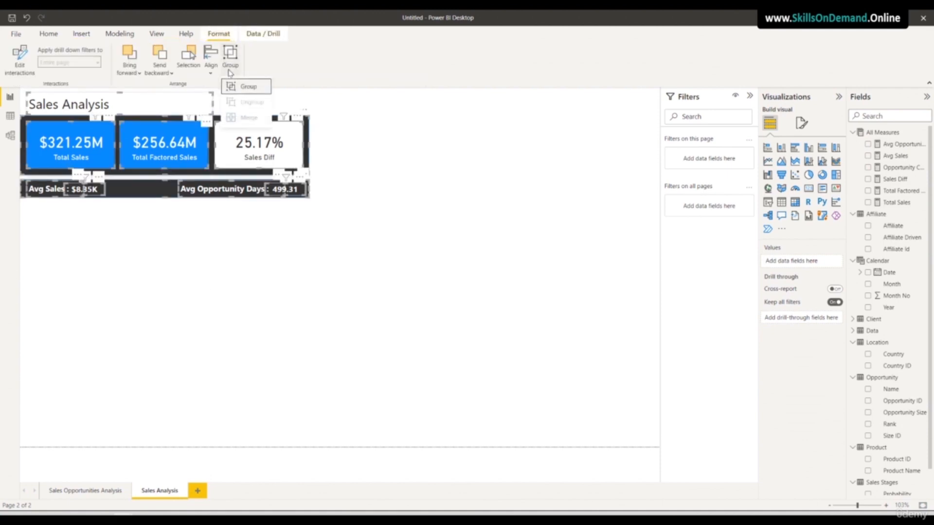
{"action": "left_click", "coordinate": [248, 90]}
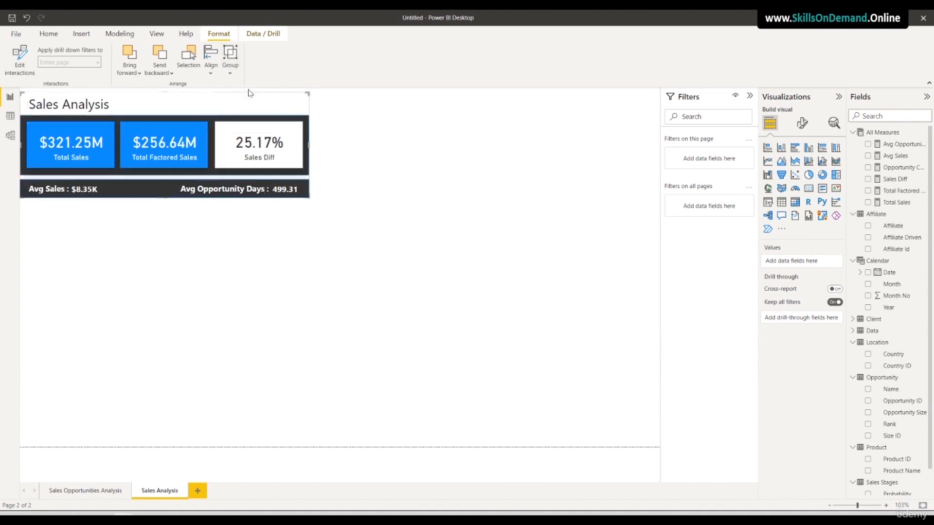
- Shift the grouped header slightly away from the page's left edge and nudge the lower dark bar back in line with it
{"action": "left_click", "coordinate": [189, 234]}
{"action": "mouse_move", "coordinate": [175, 194]}
{"action": "left_mouse_down"}
{"action": "mouse_move", "coordinate": [408, 260]}
{"action": "mouse_move", "coordinate": [168, 265]}
{"action": "mouse_move", "coordinate": [422, 262]}
{"action": "mouse_move", "coordinate": [270, 241]}
{"action": "mouse_move", "coordinate": [174, 200]}
{"action": "left_mouse_up"}
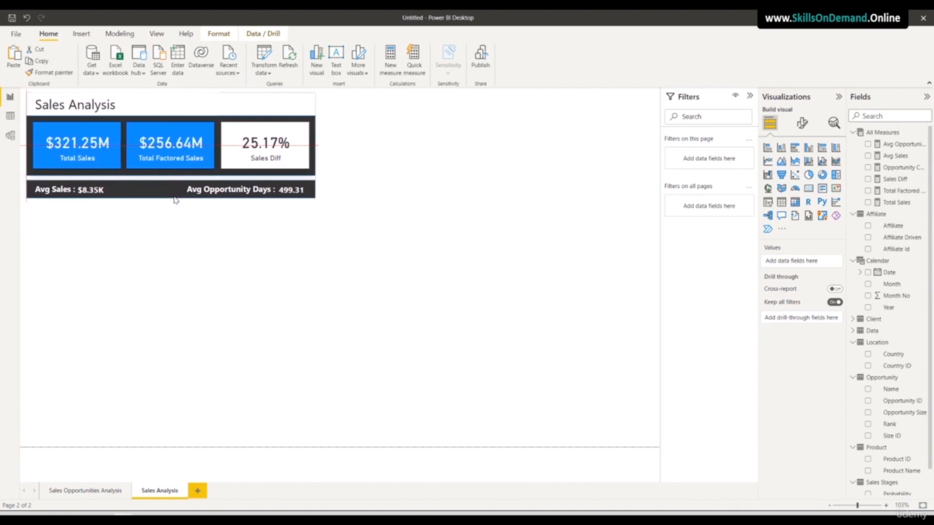
{"action": "left_click", "coordinate": [175, 199]}
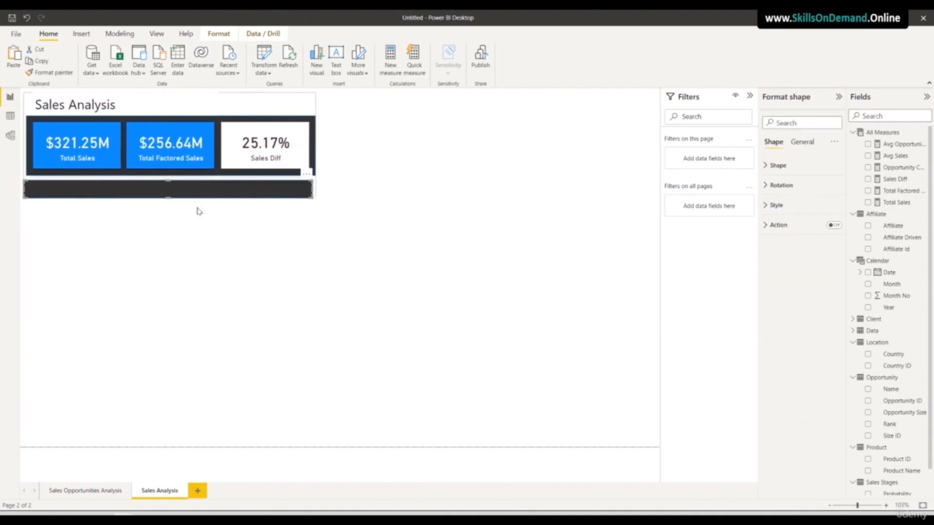
{"action": "key", "text": "Right"}
{"action": "key", "text": "Left"}
{"action": "key", "text": "Right"}
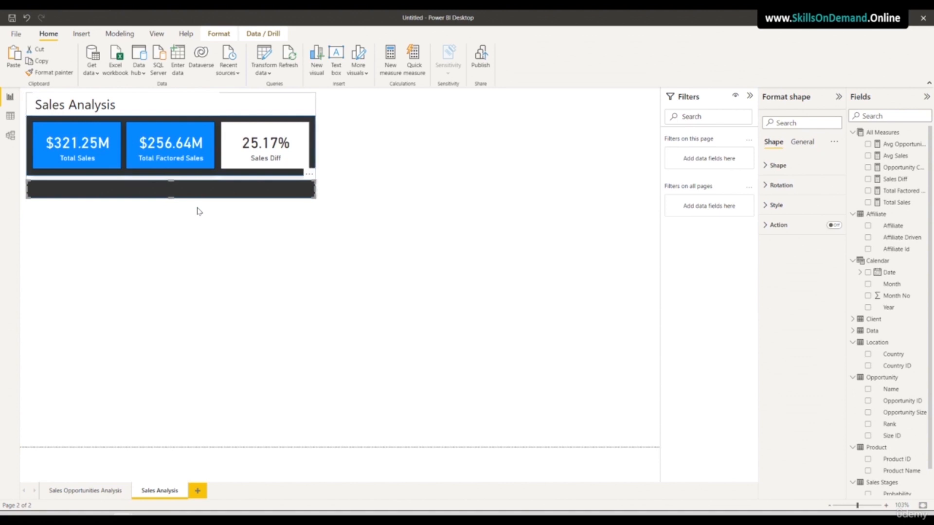
{"action": "left_click", "coordinate": [203, 243]}
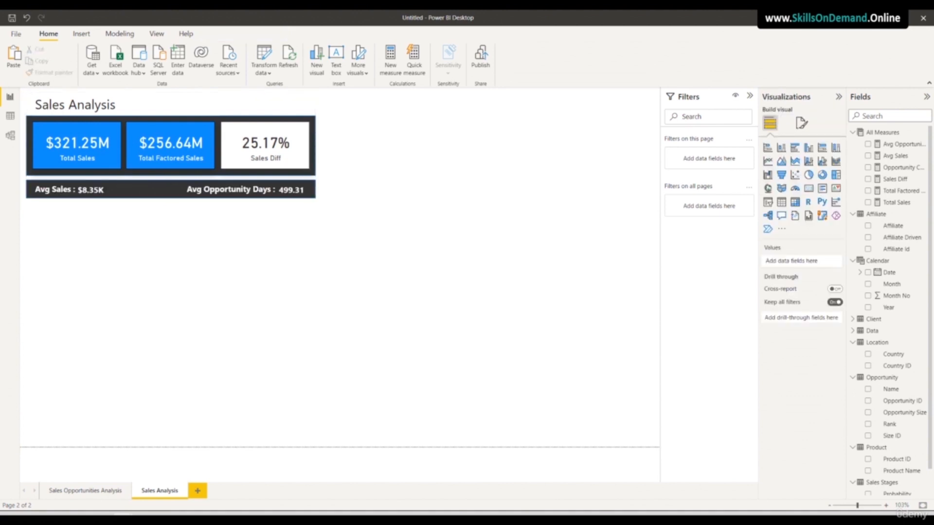
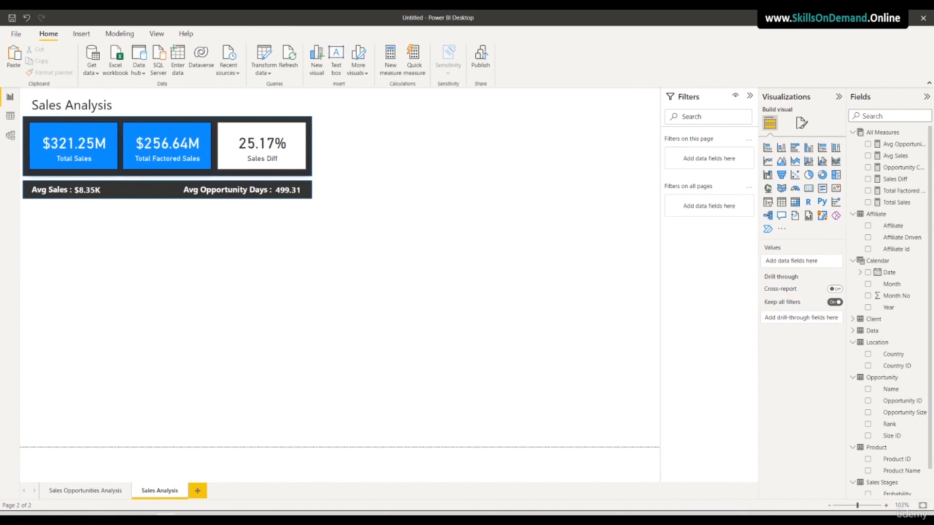
- Duplicate the Sales Diff card, place the copy in the blank area below the dark bar and convert it to a line chart
{"action": "left_click", "coordinate": [231, 166]}
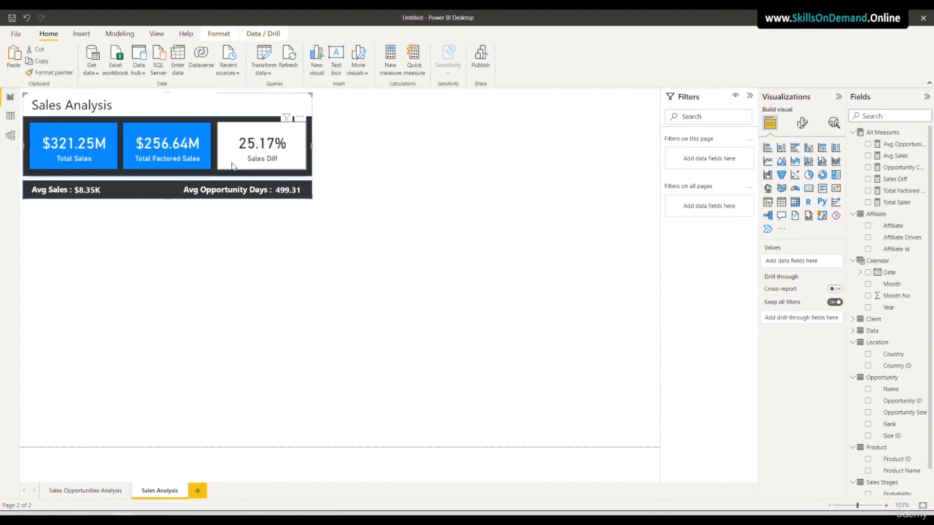
{"action": "left_click", "coordinate": [232, 166]}
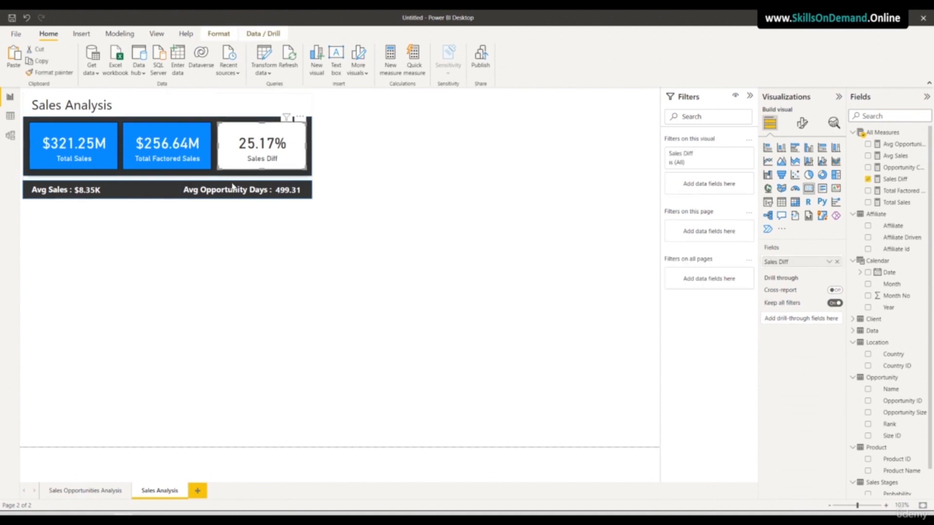
{"action": "left_click", "coordinate": [207, 256]}
{"action": "left_click", "coordinate": [234, 165]}
{"action": "left_click_drag", "start_coordinate": [218, 198], "coordinate": [115, 275]}
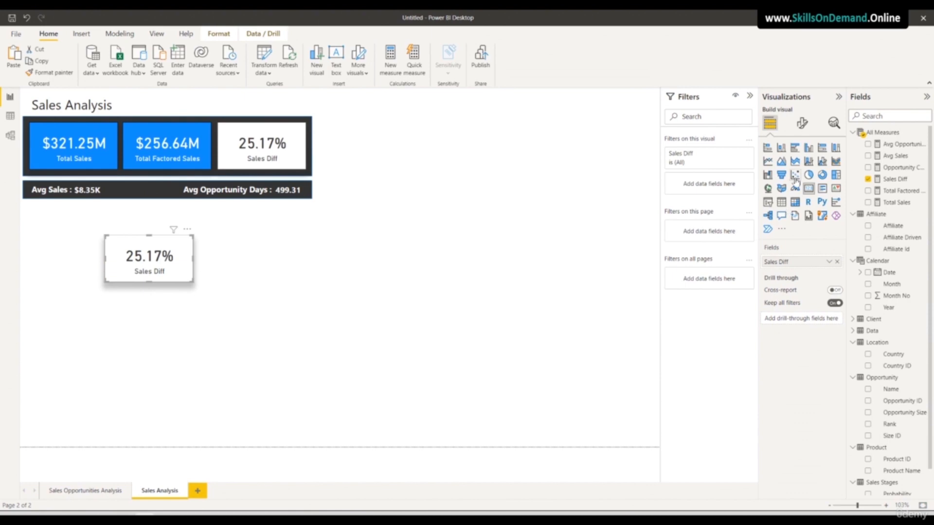
{"action": "left_click", "coordinate": [768, 164]}
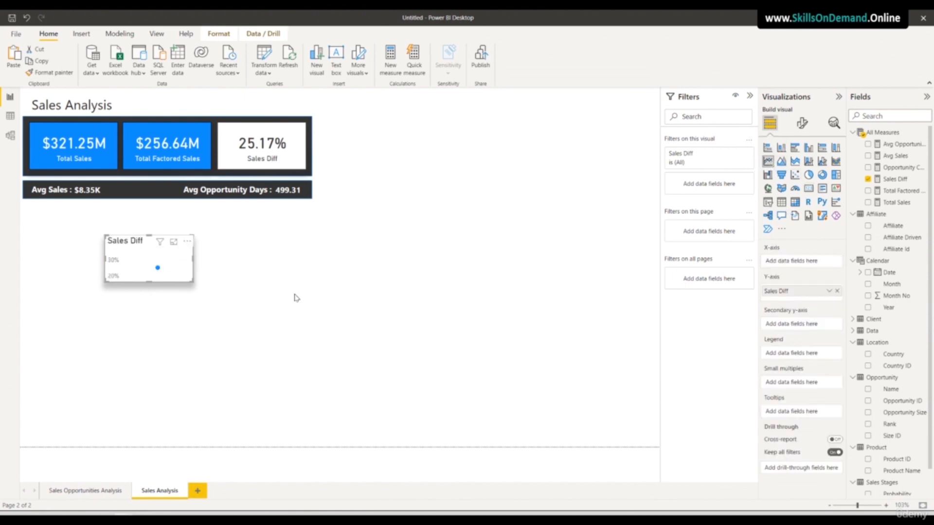
- Enlarge the line chart, move it directly beneath the Avg Sales bar and adjust its height to a wide, low shape
{"action": "left_click_drag", "start_coordinate": [142, 323], "coordinate": [140, 371]}
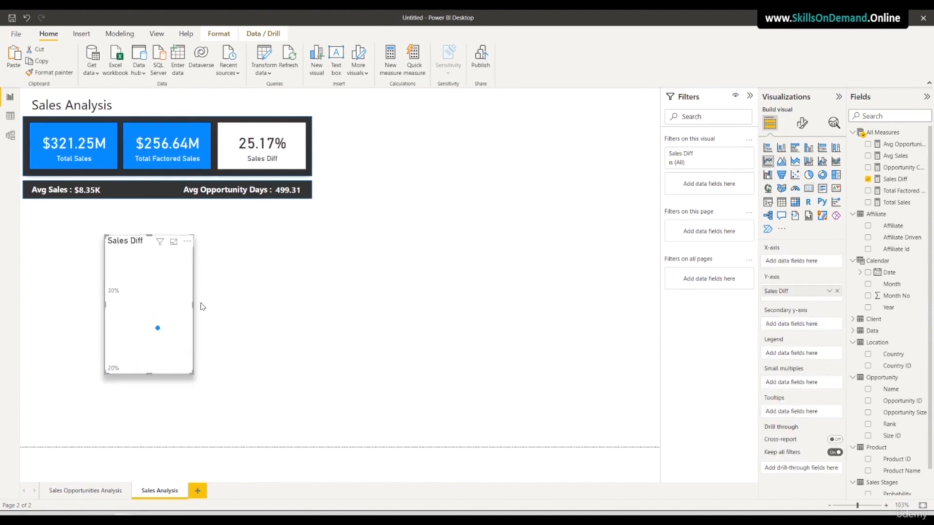
{"action": "left_click_drag", "start_coordinate": [194, 308], "coordinate": [321, 310]}
{"action": "left_click_drag", "start_coordinate": [224, 327], "coordinate": [146, 295]}
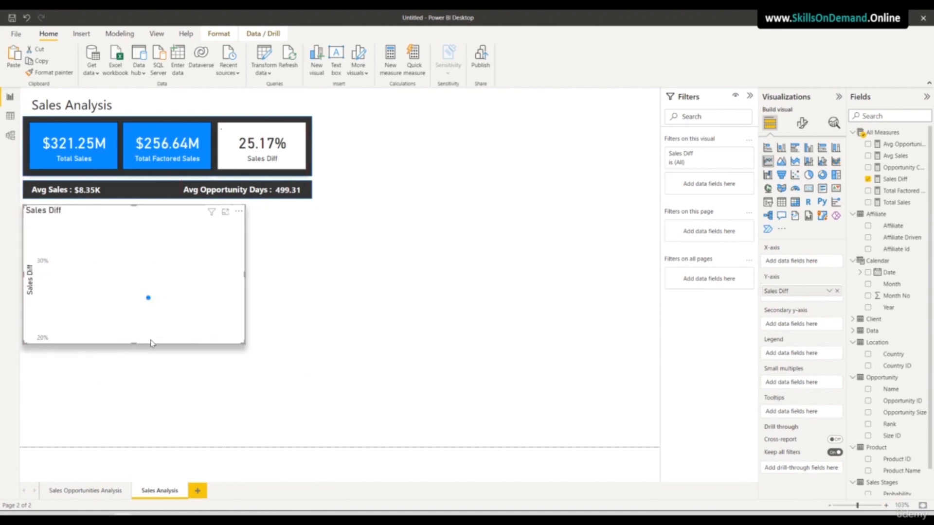
{"action": "left_click_drag", "start_coordinate": [133, 342], "coordinate": [133, 308]}
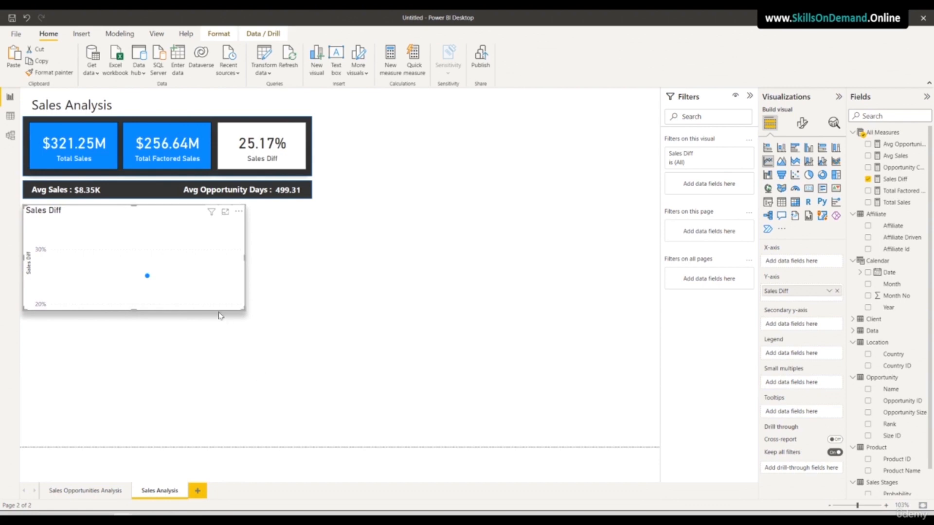
- Remove the Sales Diff field from the line chart and widen the chart to about the width of the header
{"action": "left_click", "coordinate": [837, 291]}
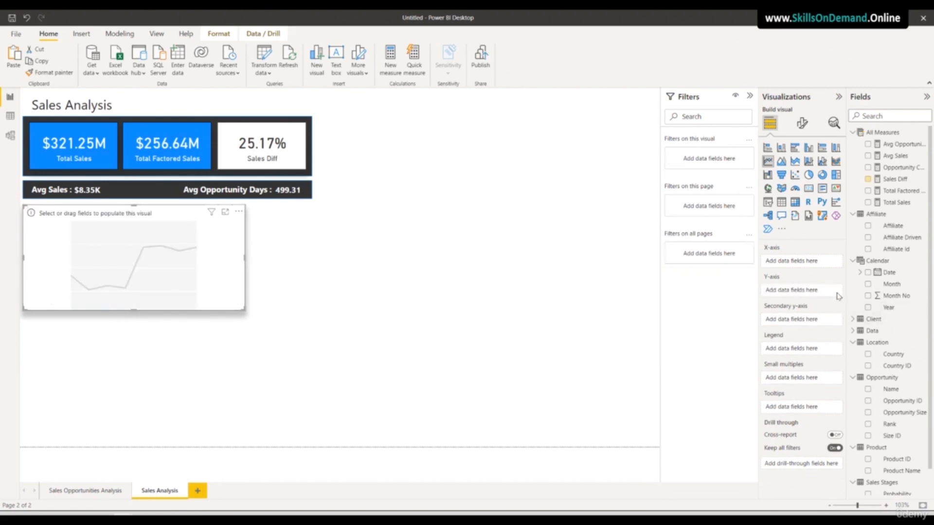
{"action": "left_click_drag", "start_coordinate": [244, 260], "coordinate": [314, 265]}
{"action": "left_click", "coordinate": [365, 329]}
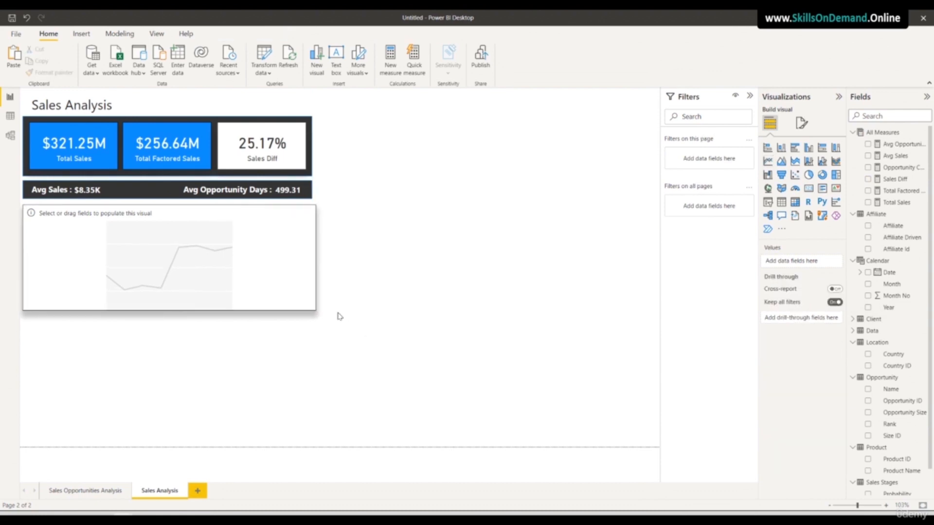
- Plot Total Sales and Total Factored Sales on the line chart's Y-axis against the calendar Month on the X-axis
{"action": "left_click", "coordinate": [229, 269]}
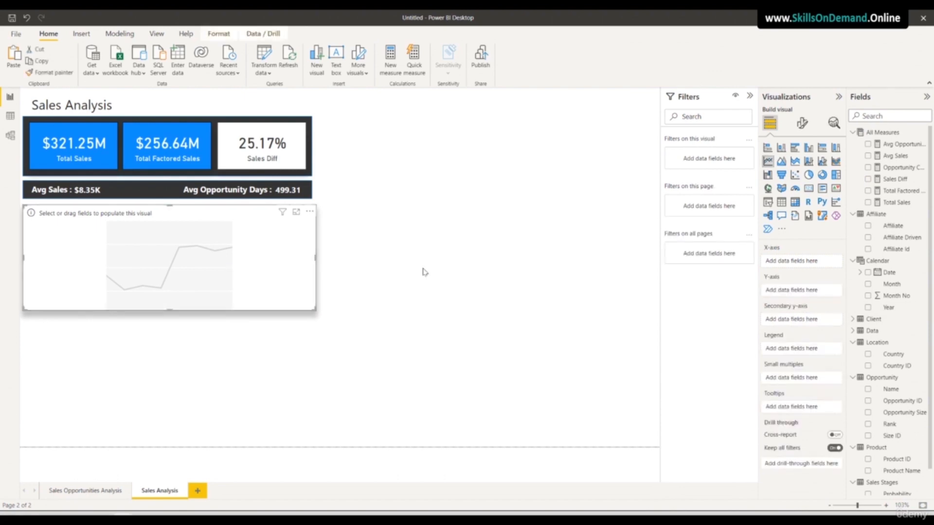
{"action": "left_click_drag", "start_coordinate": [893, 287], "coordinate": [794, 267]}
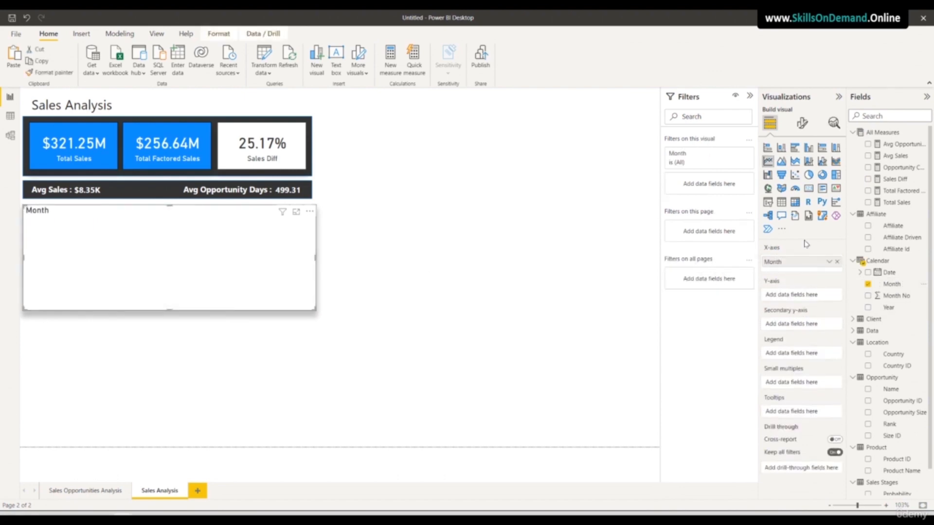
{"action": "left_click_drag", "start_coordinate": [915, 202], "coordinate": [800, 299]}
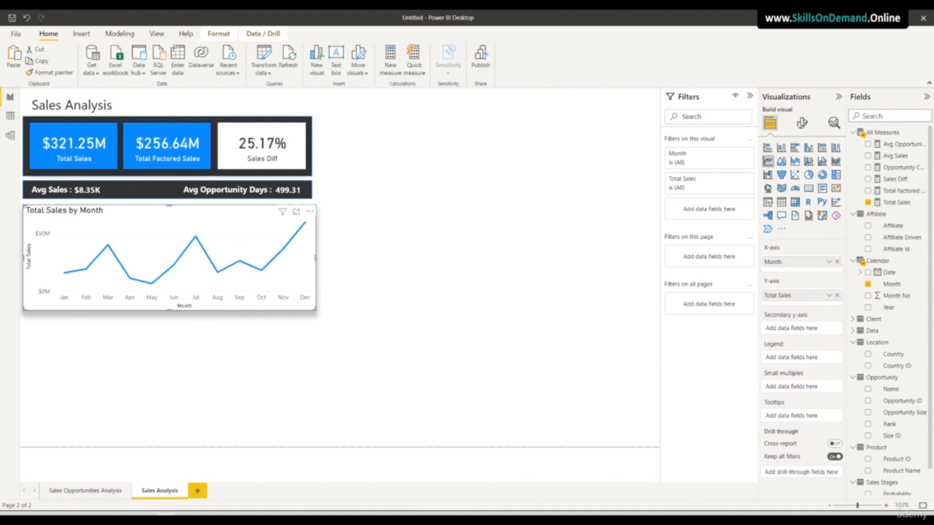
{"action": "left_click_drag", "start_coordinate": [892, 192], "coordinate": [803, 305]}
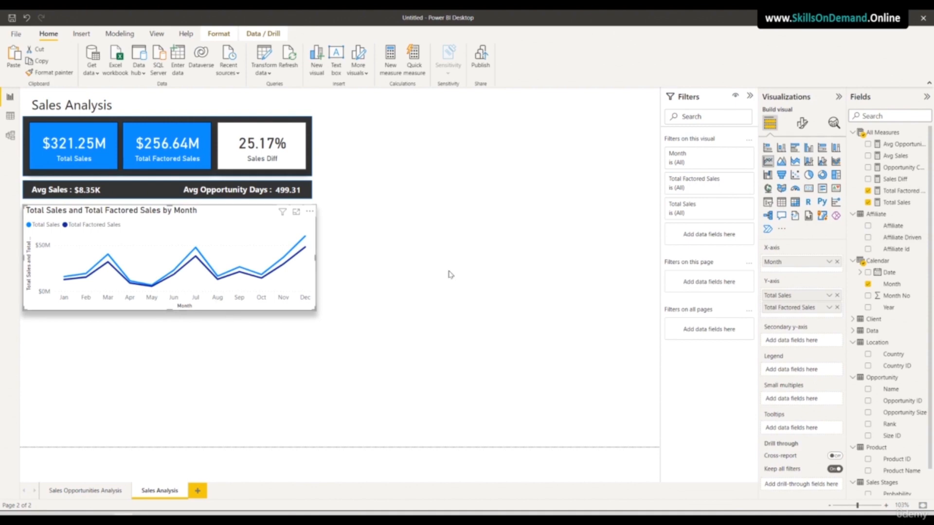
- Change the line chart's title to "Total Sale vs Total Factored Sales by Month"
{"action": "left_click", "coordinate": [803, 126]}
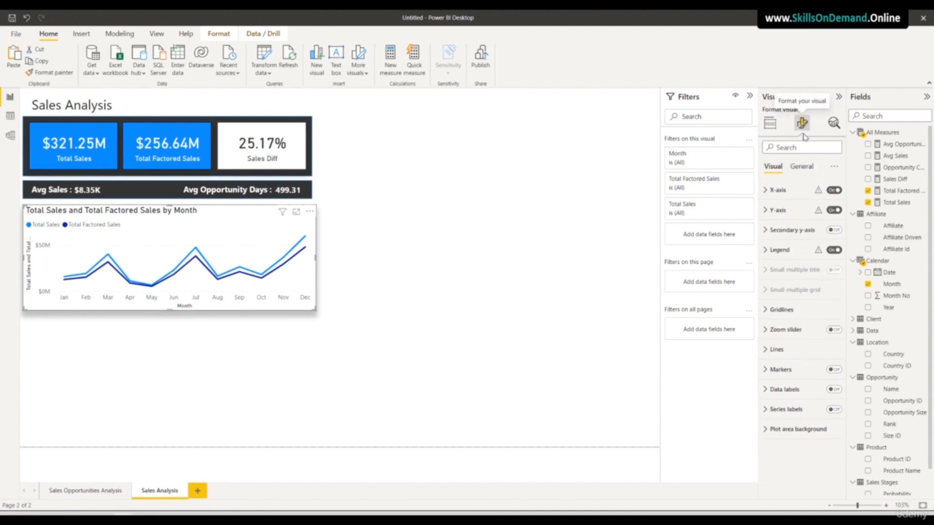
{"action": "left_click", "coordinate": [802, 166]}
{"action": "left_click", "coordinate": [779, 210]}
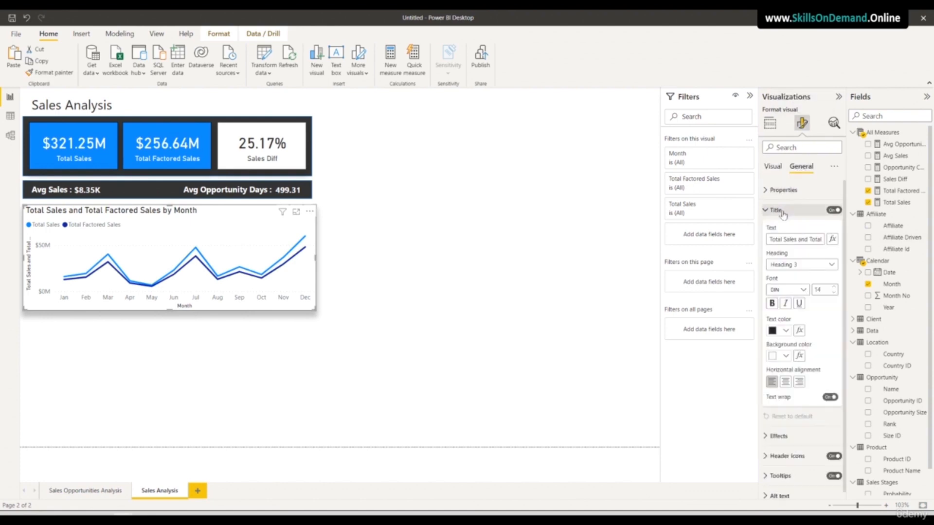
{"action": "double_click", "coordinate": [802, 238]}
{"action": "left_click", "coordinate": [794, 238]}
{"action": "type", "text": "Vs"}
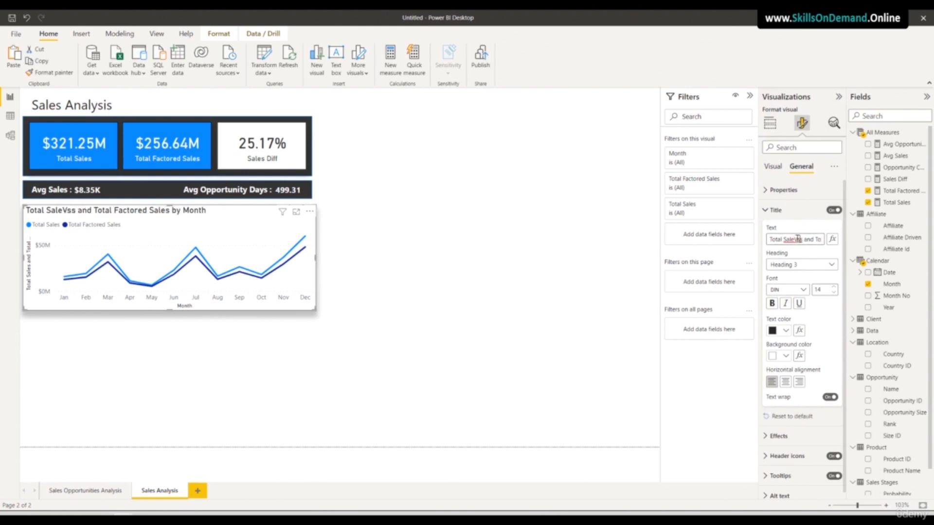
{"action": "left_click", "coordinate": [796, 238]}
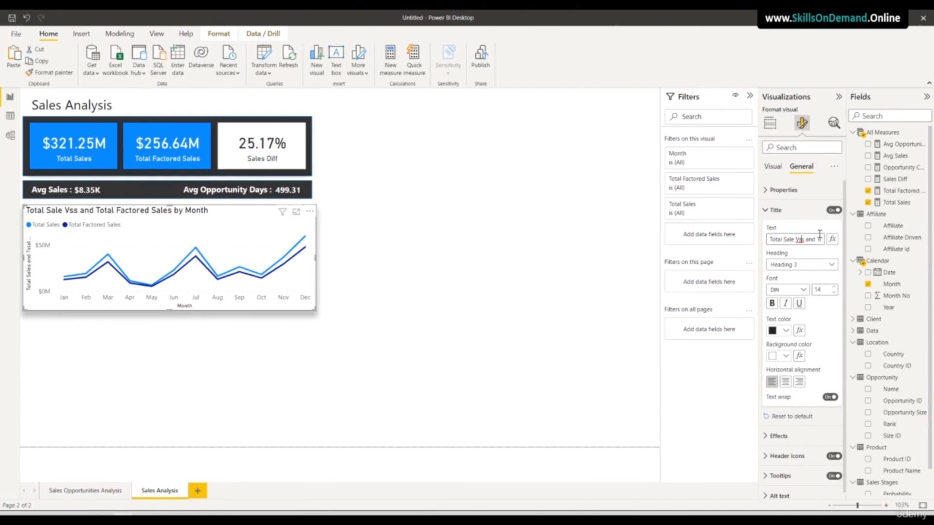
{"action": "key", "text": "Delete"}
{"action": "key", "text": "Delete"}
{"action": "type", "text": "vs"}
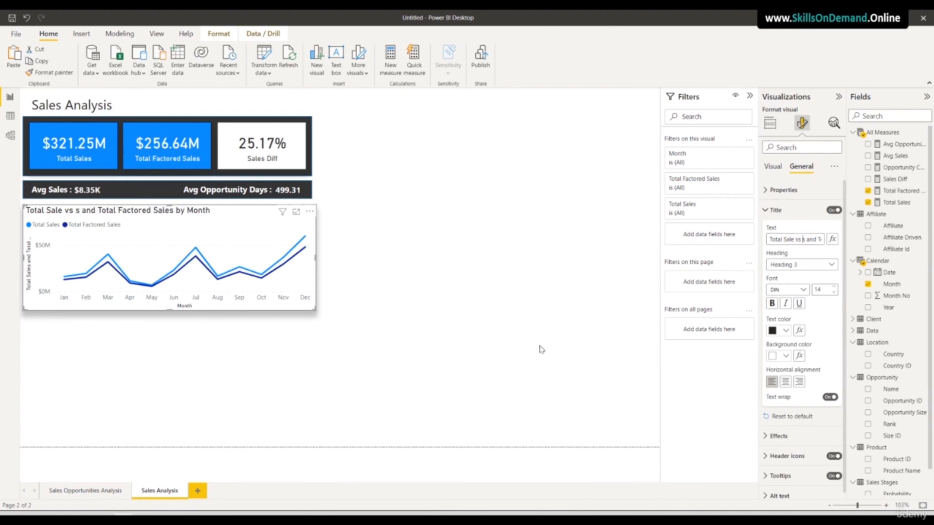
{"action": "key", "text": "Delete"}
{"action": "key", "text": "Delete"}
{"action": "key", "text": "Delete"}
{"action": "key", "text": "Delete"}
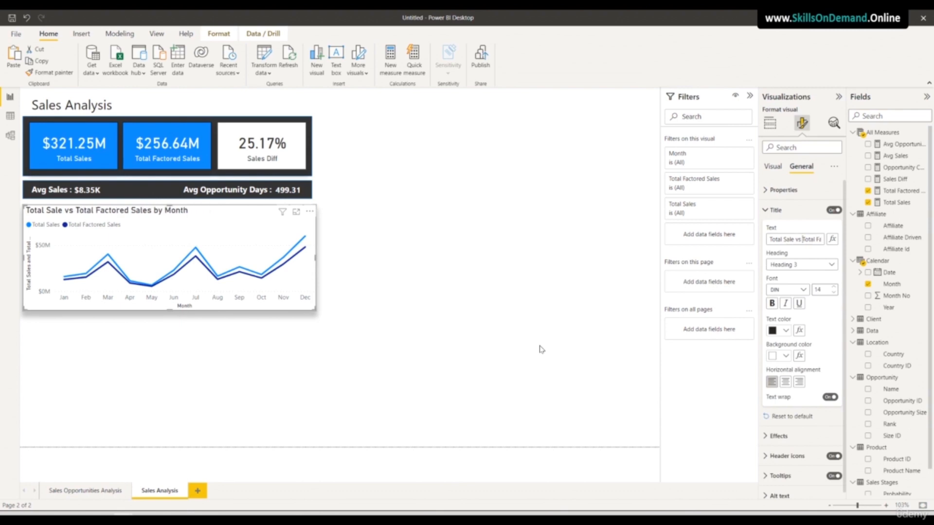
- Reduce the font size of the line chart's title by two increments
{"action": "left_click", "coordinate": [833, 293]}
{"action": "left_click", "coordinate": [834, 293]}
{"action": "left_click", "coordinate": [423, 346]}
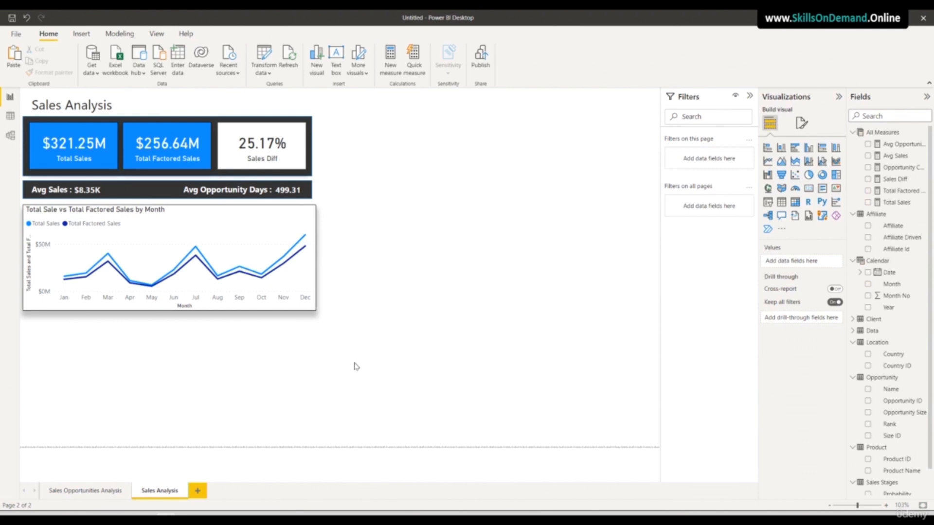
- Turn off the X-axis title of the line chart
{"action": "left_click", "coordinate": [232, 307]}
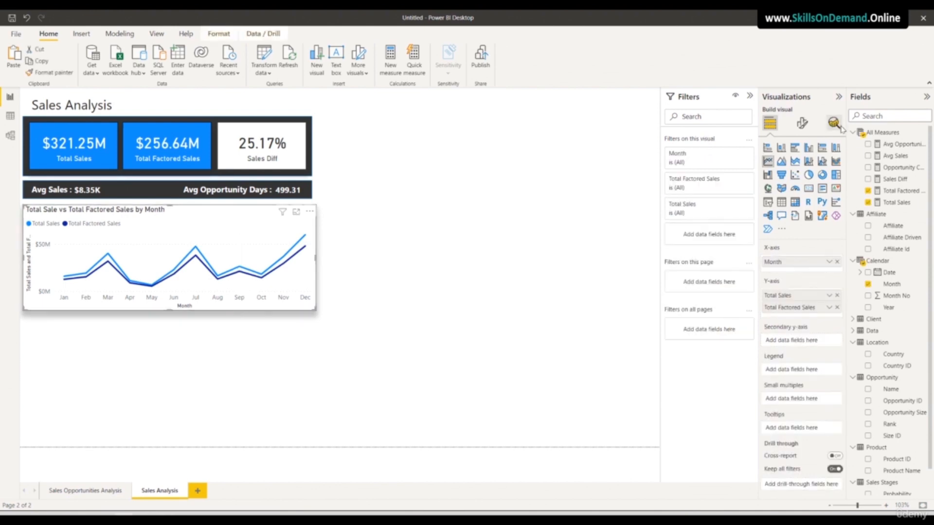
{"action": "left_click", "coordinate": [802, 123]}
{"action": "left_click", "coordinate": [788, 192]}
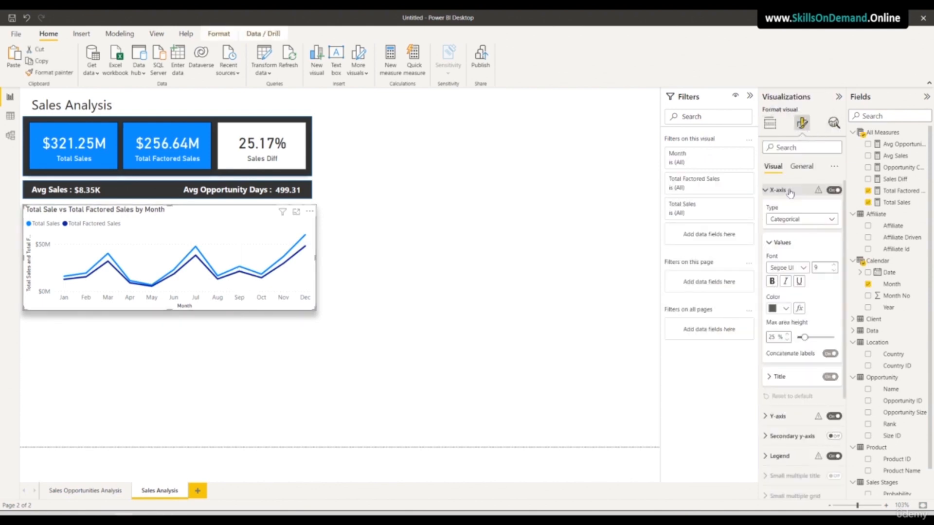
{"action": "left_click", "coordinate": [828, 379]}
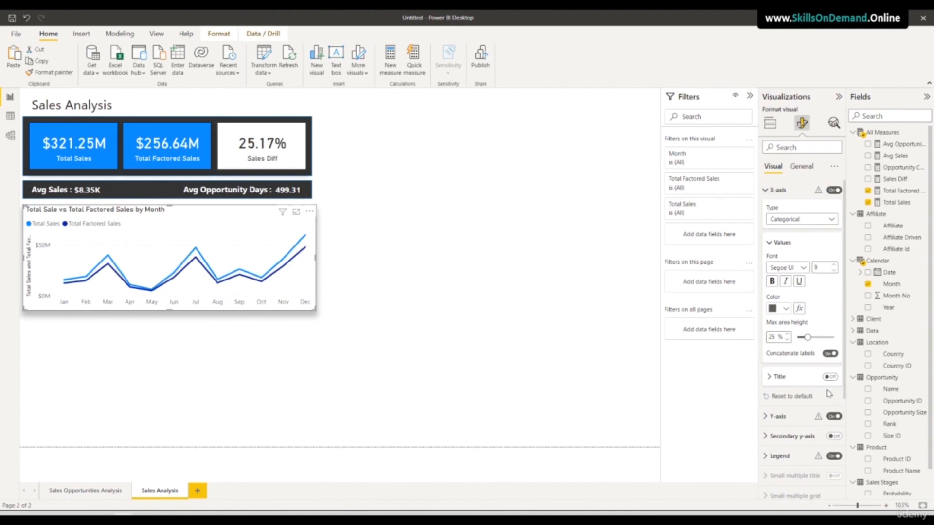
- Turn off the Y-axis title of the line chart
{"action": "left_click", "coordinate": [782, 416]}
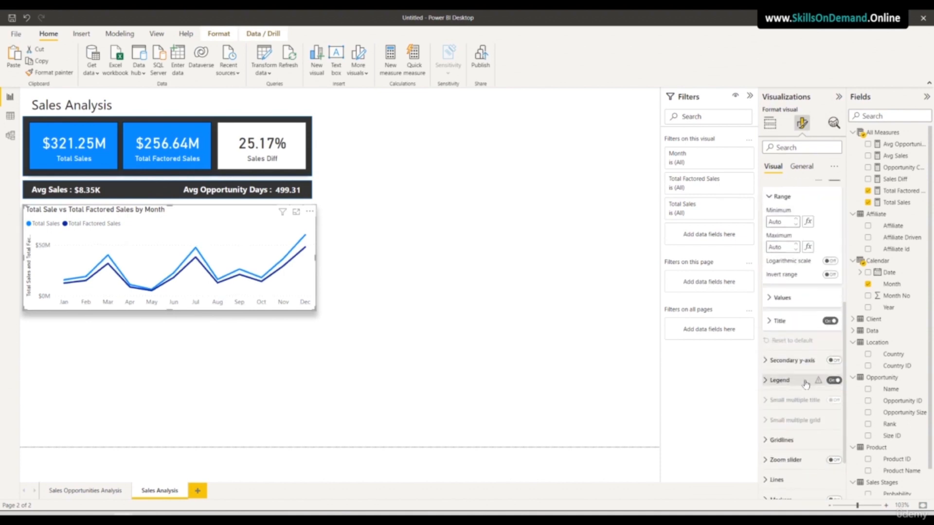
{"action": "left_click", "coordinate": [783, 301]}
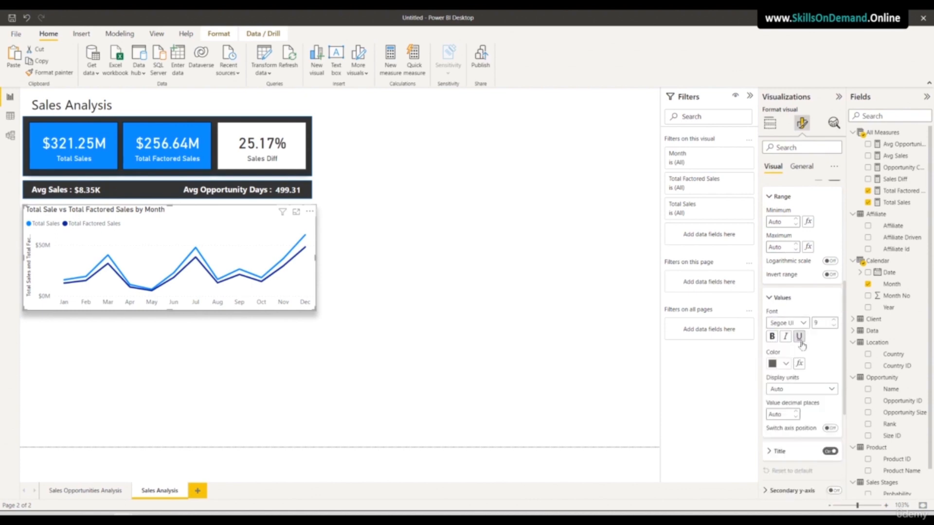
{"action": "scroll", "coordinate": [787, 450], "scroll_direction": "down", "scroll_amount": 3}
{"action": "scroll", "coordinate": [788, 451], "scroll_direction": "down", "scroll_amount": 3}
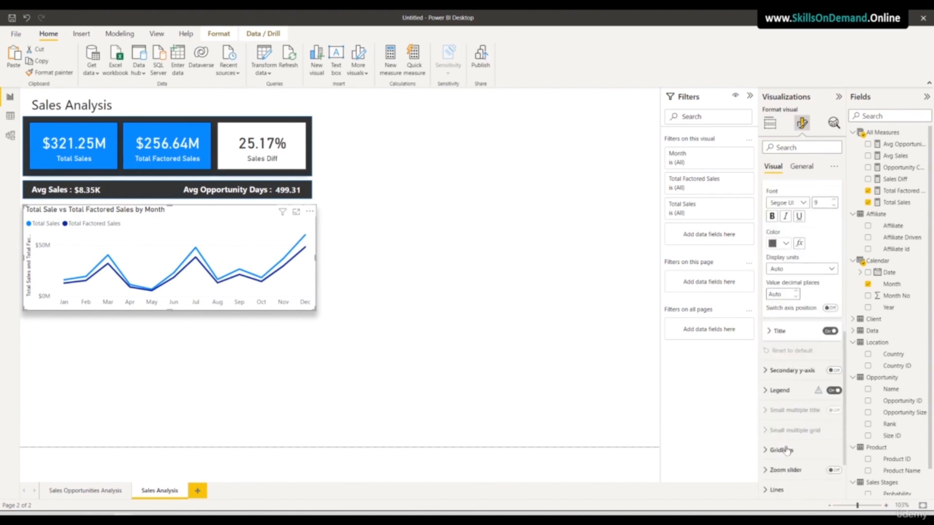
{"action": "left_click", "coordinate": [827, 308]}
- Set the font of the line chart's Y-axis and X-axis values to DIN
{"action": "scroll", "coordinate": [804, 343], "scroll_direction": "up", "scroll_amount": 4}
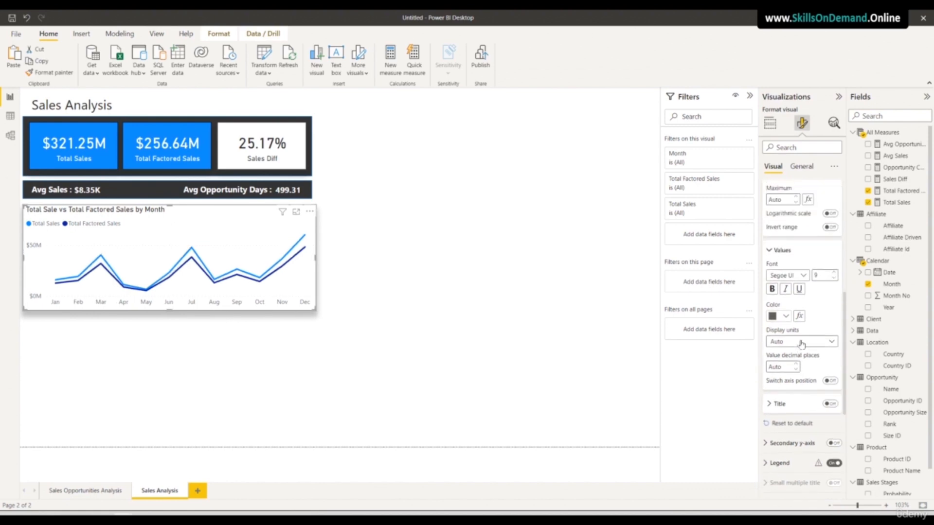
{"action": "scroll", "coordinate": [802, 343], "scroll_direction": "up", "scroll_amount": 2}
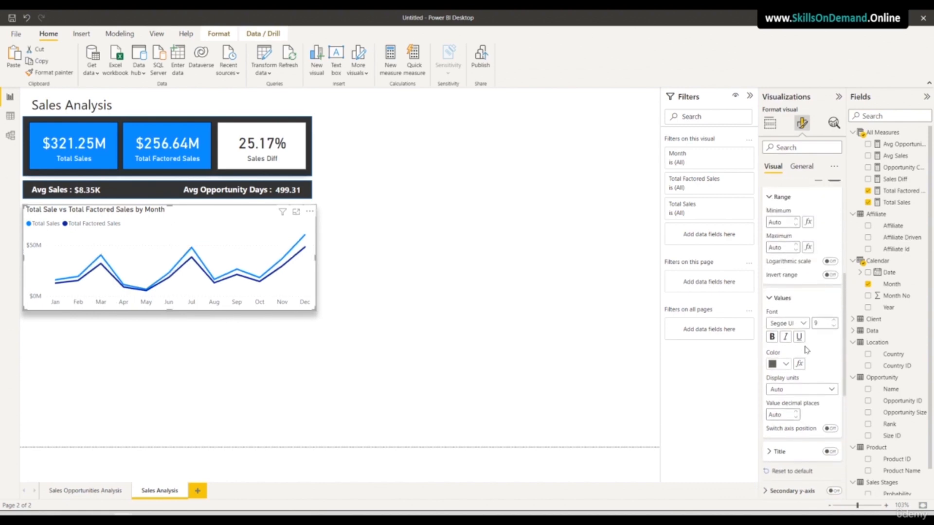
{"action": "left_click", "coordinate": [783, 324]}
{"action": "left_click", "coordinate": [781, 360]}
{"action": "scroll", "coordinate": [817, 346], "scroll_direction": "up", "scroll_amount": 8}
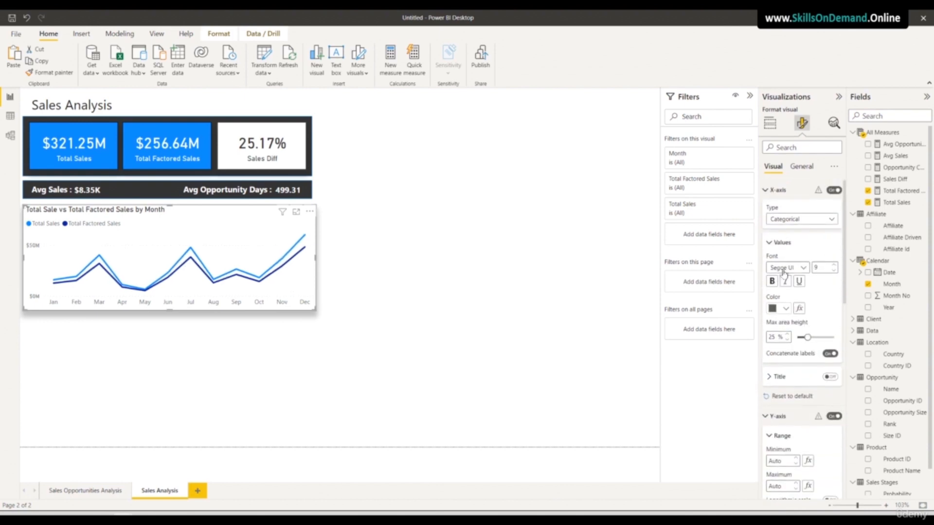
{"action": "left_click", "coordinate": [783, 267]}
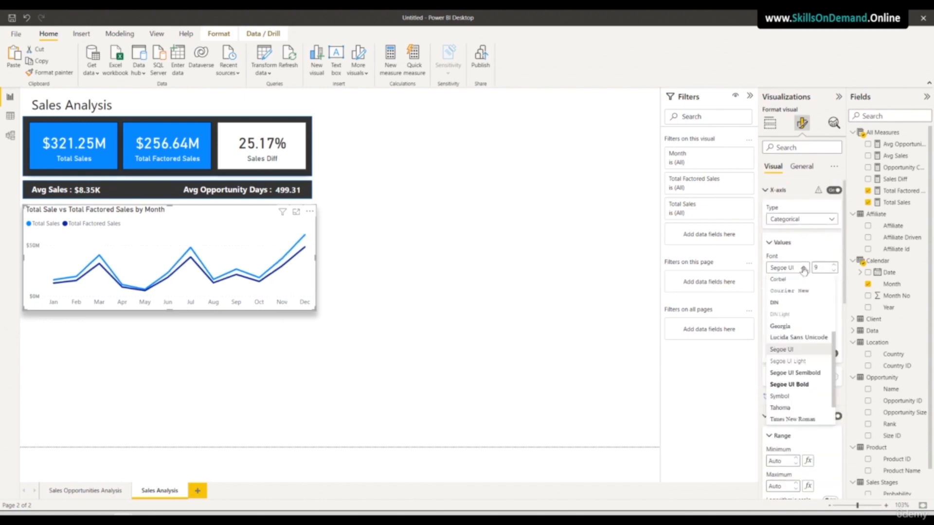
{"action": "left_click", "coordinate": [779, 302]}
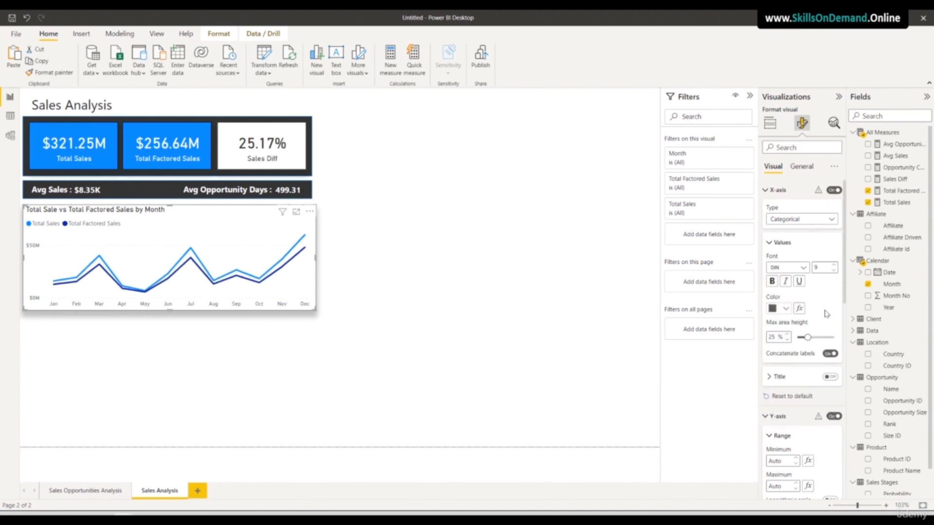
- Set the font of the line chart's legend text to DIN
{"action": "scroll", "coordinate": [792, 399], "scroll_direction": "down", "scroll_amount": 8}
{"action": "scroll", "coordinate": [792, 416], "scroll_direction": "down", "scroll_amount": 5}
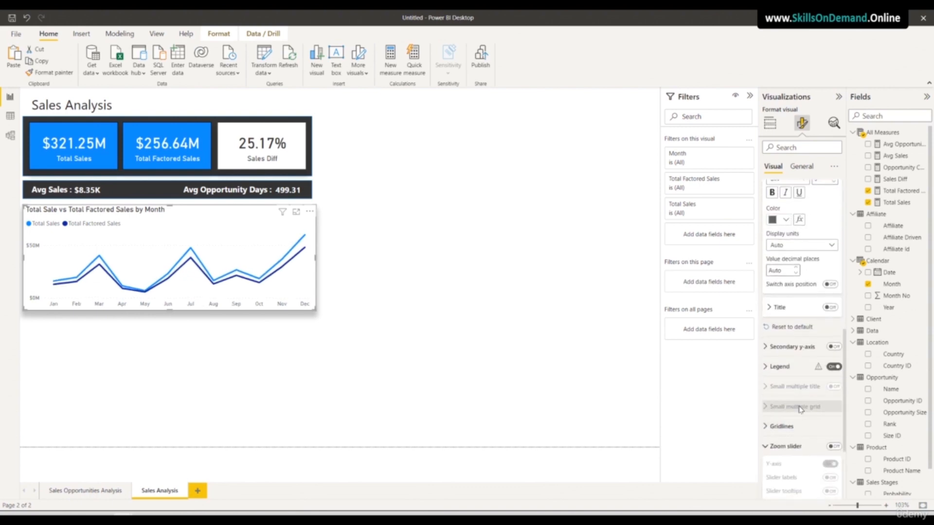
{"action": "left_click", "coordinate": [789, 369]}
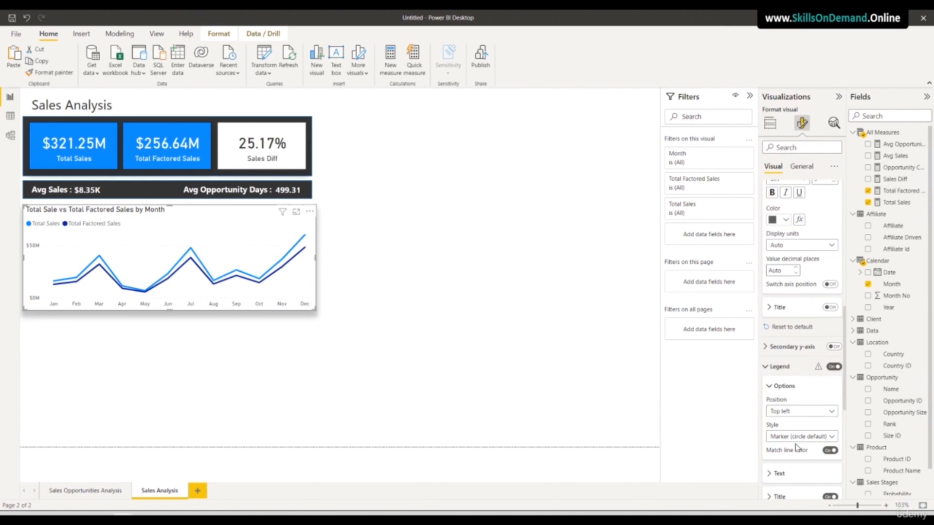
{"action": "left_click", "coordinate": [789, 473]}
{"action": "scroll", "coordinate": [820, 461], "scroll_direction": "down", "scroll_amount": 6}
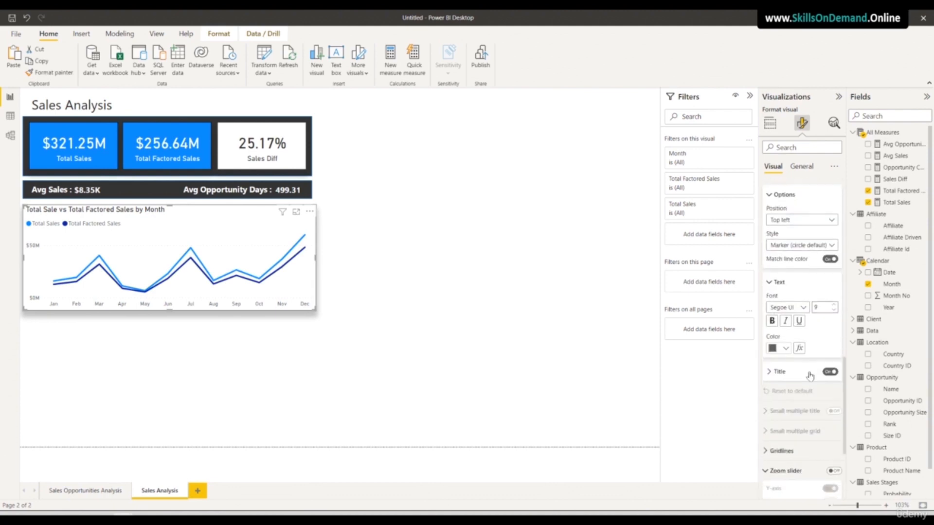
{"action": "left_click", "coordinate": [802, 308]}
{"action": "left_click", "coordinate": [787, 342]}
- Make the line chart slightly taller and place a duplicate of it to its right, partly overlapping the original
{"action": "scroll", "coordinate": [785, 343], "scroll_direction": "up", "scroll_amount": 9}
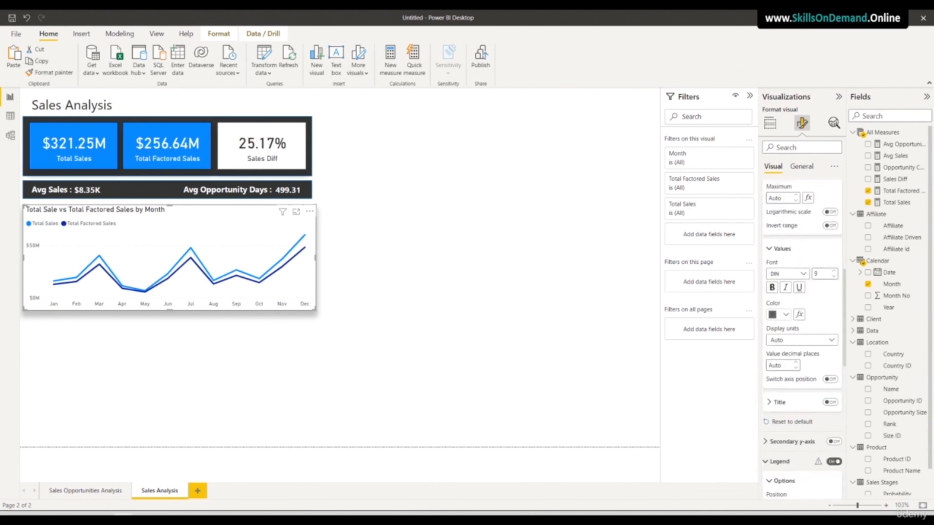
{"action": "left_click_drag", "start_coordinate": [169, 308], "coordinate": [169, 319]}
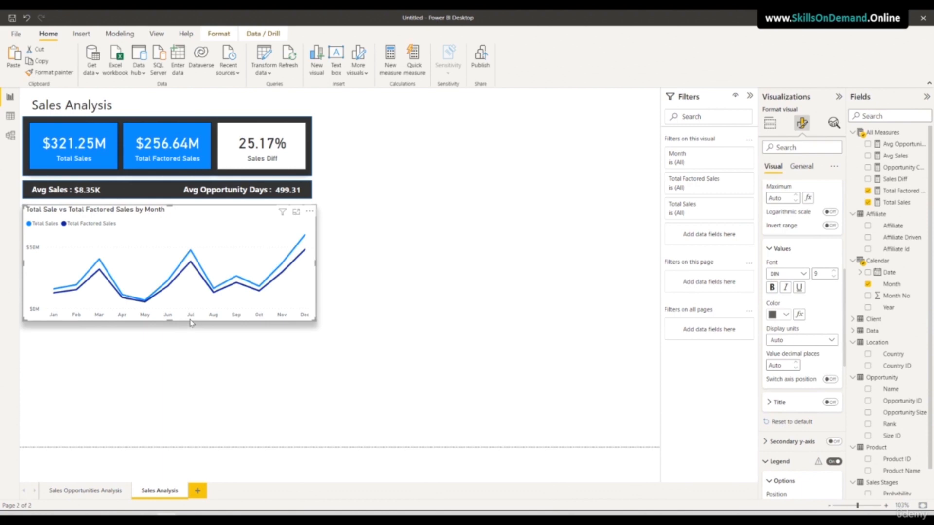
{"action": "key", "text": "ctrl+v"}
{"action": "left_click_drag", "start_coordinate": [167, 325], "coordinate": [391, 328]}
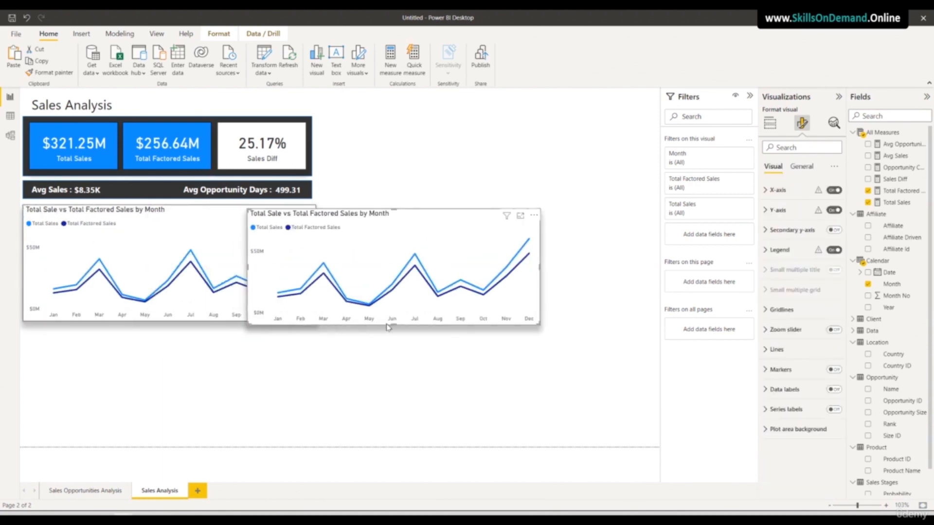
- Convert the duplicated chart into a decomposition tree, replacing its fields with only Total Sales as the analyzed measure
{"action": "left_click", "coordinate": [770, 124]}
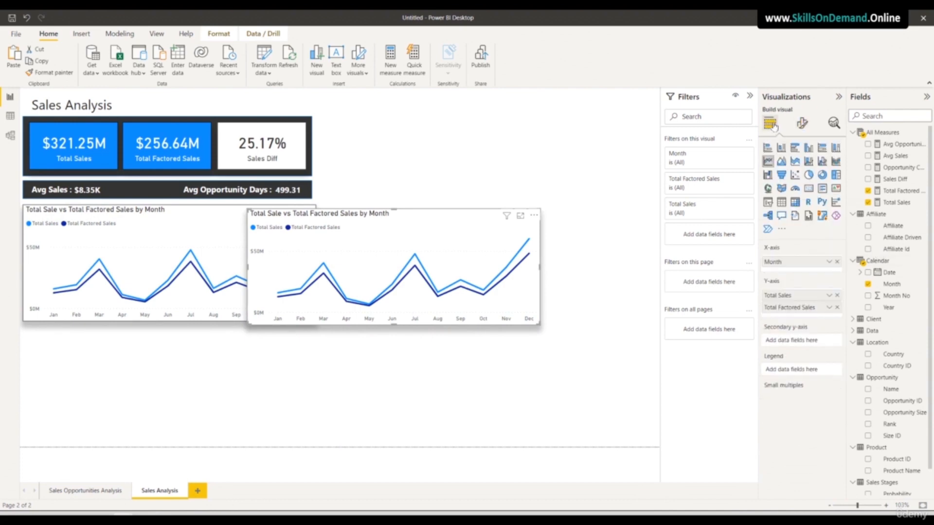
{"action": "left_click", "coordinate": [767, 217]}
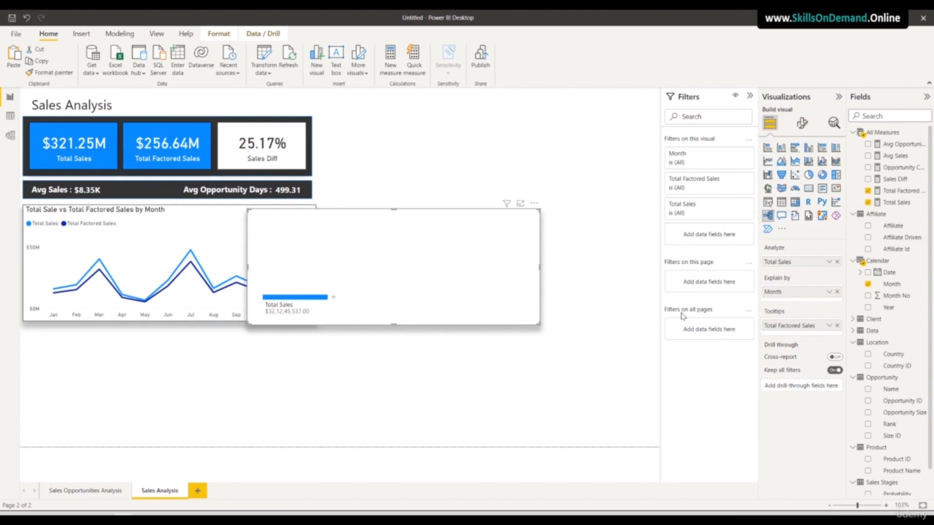
{"action": "left_click", "coordinate": [837, 262]}
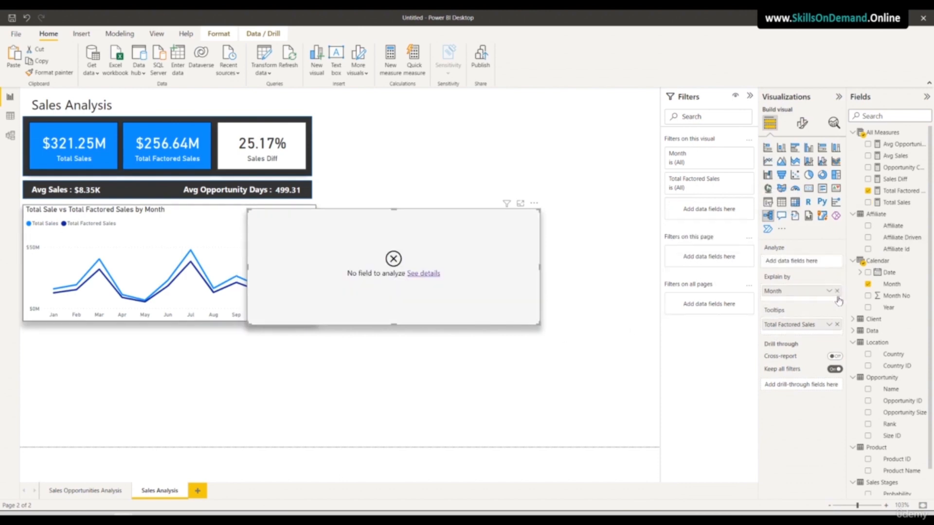
{"action": "left_click", "coordinate": [837, 291]}
{"action": "left_click", "coordinate": [834, 320]}
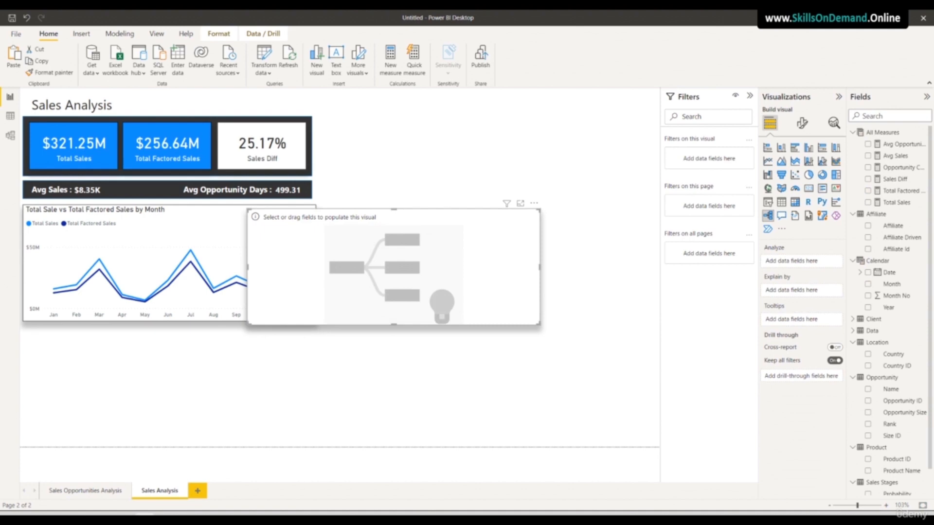
{"action": "left_click_drag", "start_coordinate": [896, 202], "coordinate": [798, 263]}
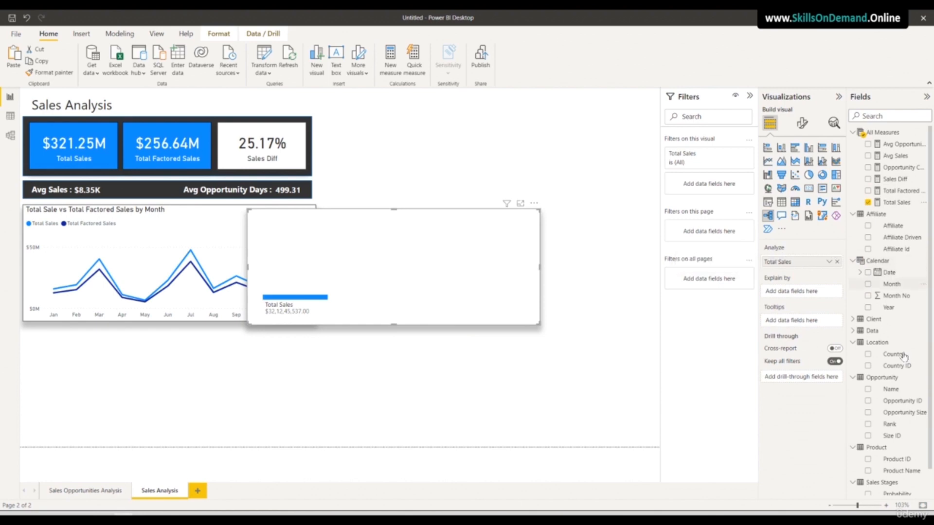
{"action": "scroll", "coordinate": [903, 358], "scroll_direction": "down", "scroll_amount": 1}
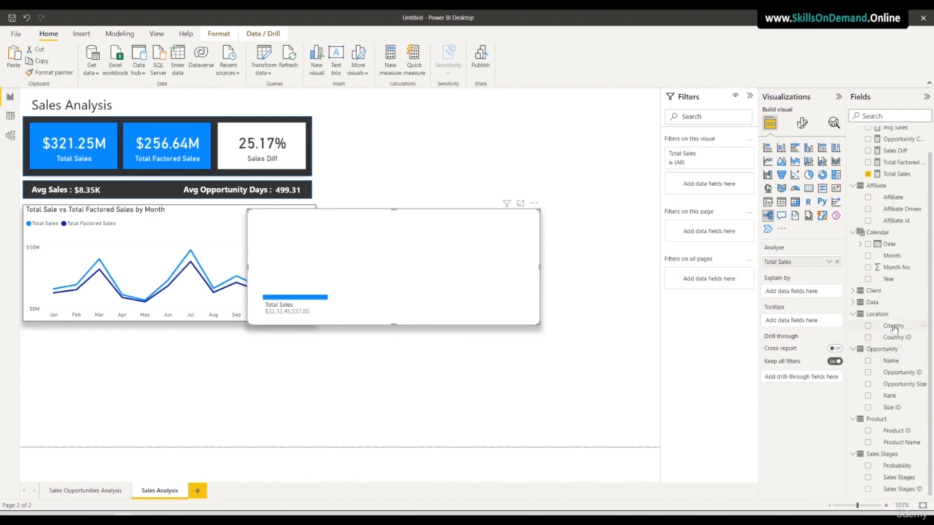
{"action": "left_click_drag", "start_coordinate": [894, 326], "coordinate": [797, 292]}
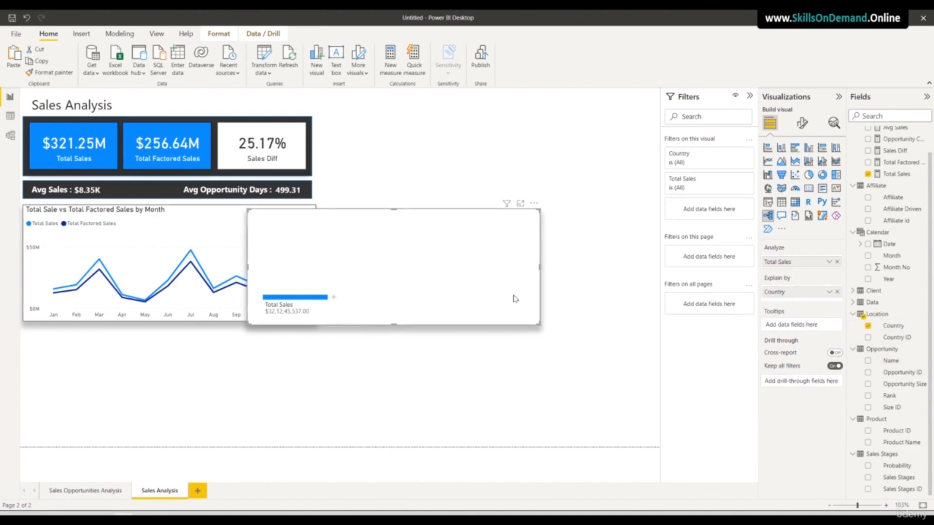
{"action": "left_click", "coordinate": [837, 292]}
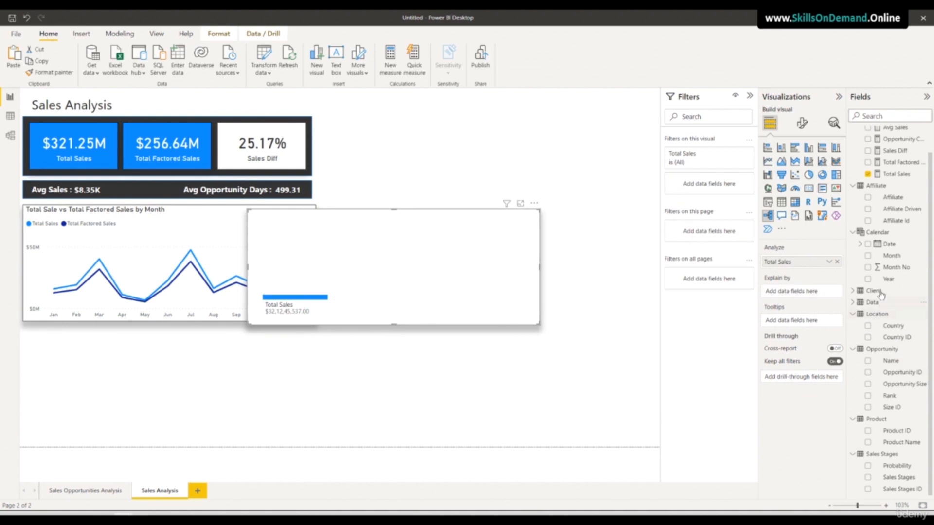
- Explain the decomposition tree by Client Country, Opportunity Size and Segment, and add Total Factored Sales to its tooltips
{"action": "left_click", "coordinate": [853, 291]}
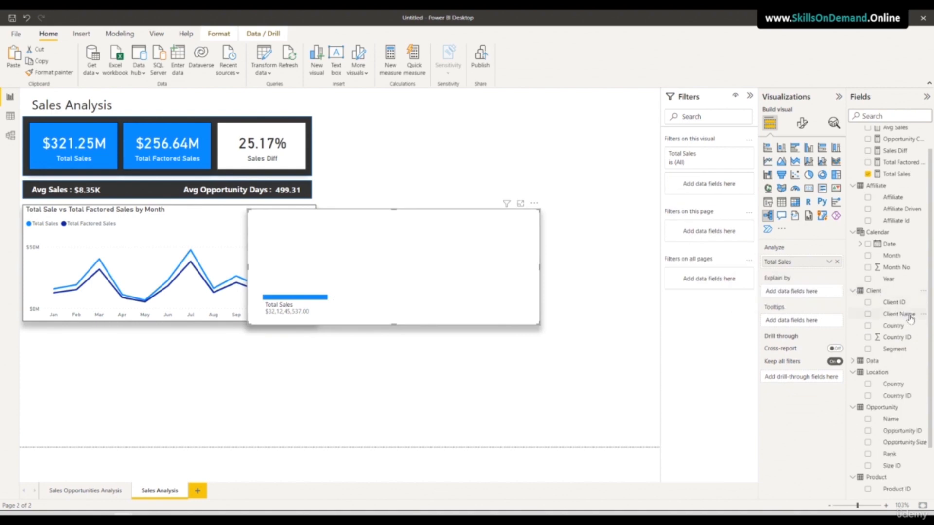
{"action": "left_click_drag", "start_coordinate": [900, 326], "coordinate": [800, 292]}
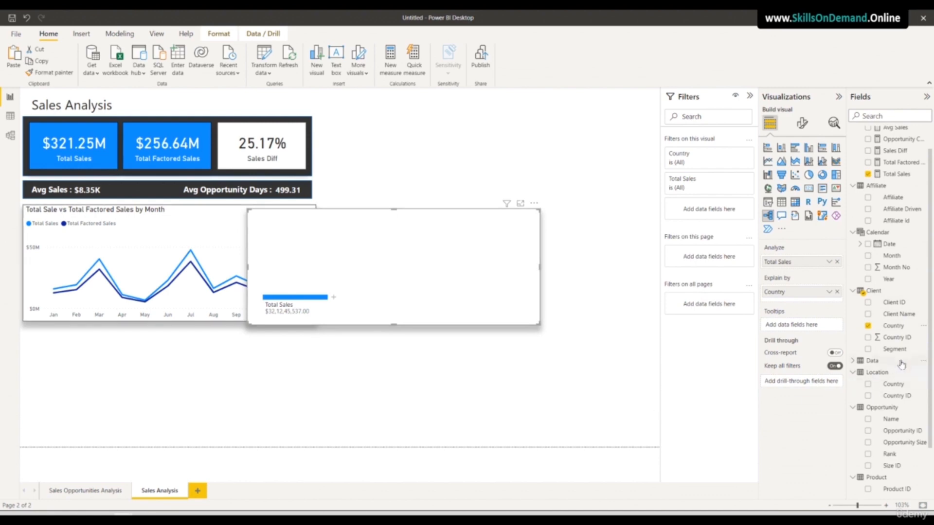
{"action": "scroll", "coordinate": [904, 387], "scroll_direction": "down", "scroll_amount": 1}
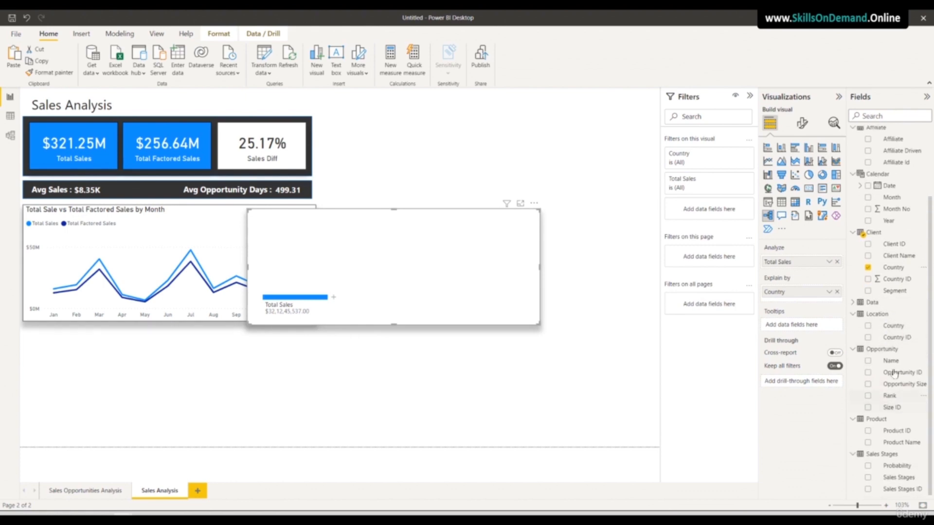
{"action": "left_click_drag", "start_coordinate": [894, 381], "coordinate": [791, 305]}
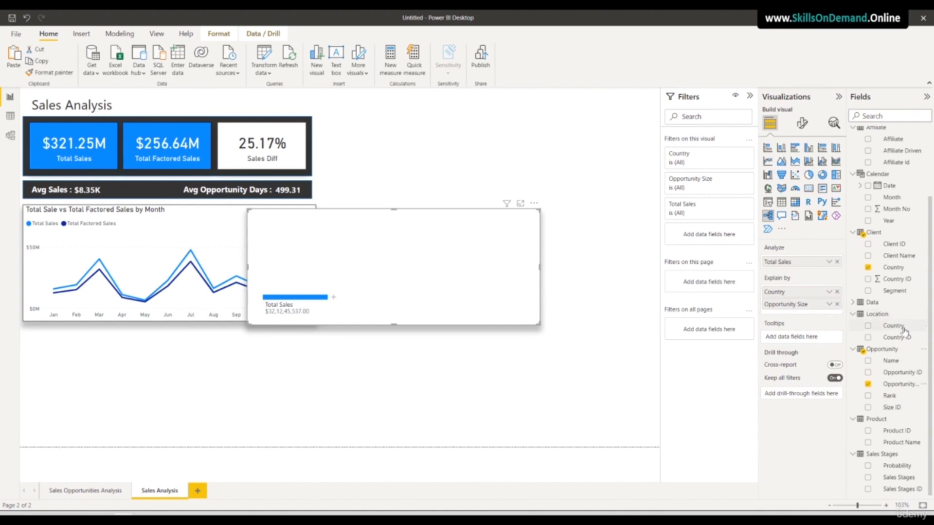
{"action": "left_click_drag", "start_coordinate": [895, 290], "coordinate": [800, 317]}
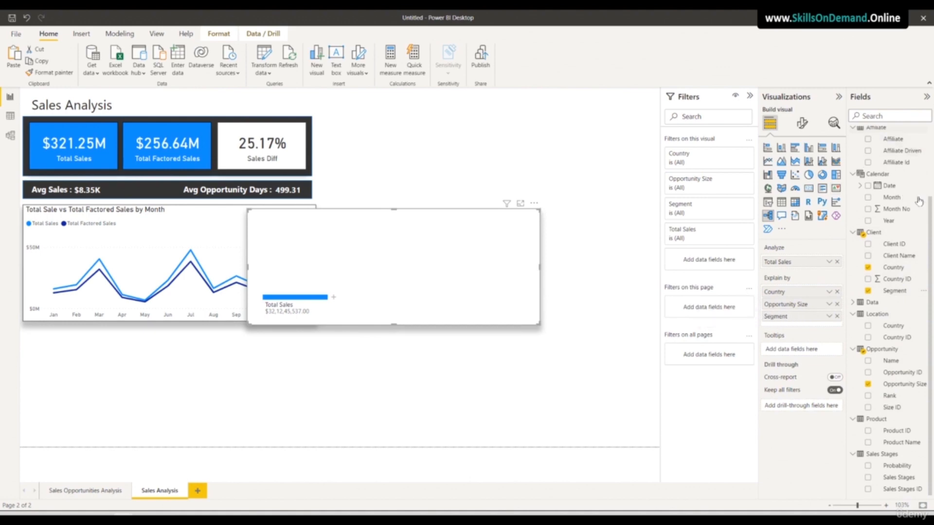
{"action": "scroll", "coordinate": [919, 204], "scroll_direction": "up", "scroll_amount": 3}
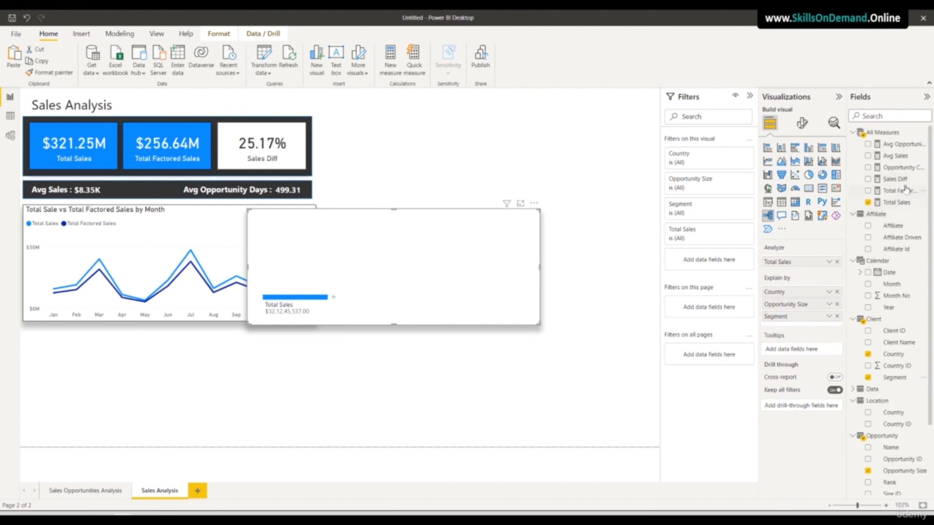
{"action": "left_click_drag", "start_coordinate": [901, 191], "coordinate": [820, 351]}
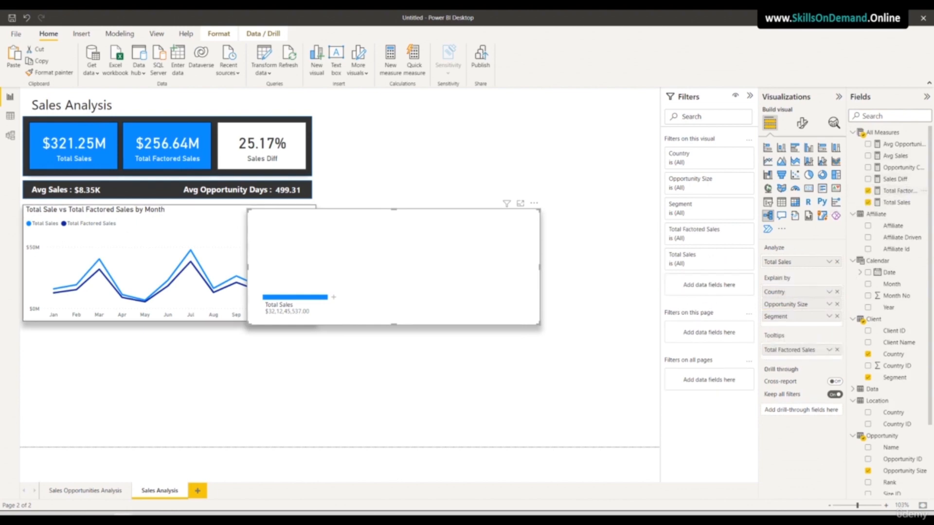
- Expand Total Sales by Country, Germany by Opportunity Size and Small by Segment, and widen the decomposition tree to fit all levels
{"action": "left_click", "coordinate": [333, 297]}
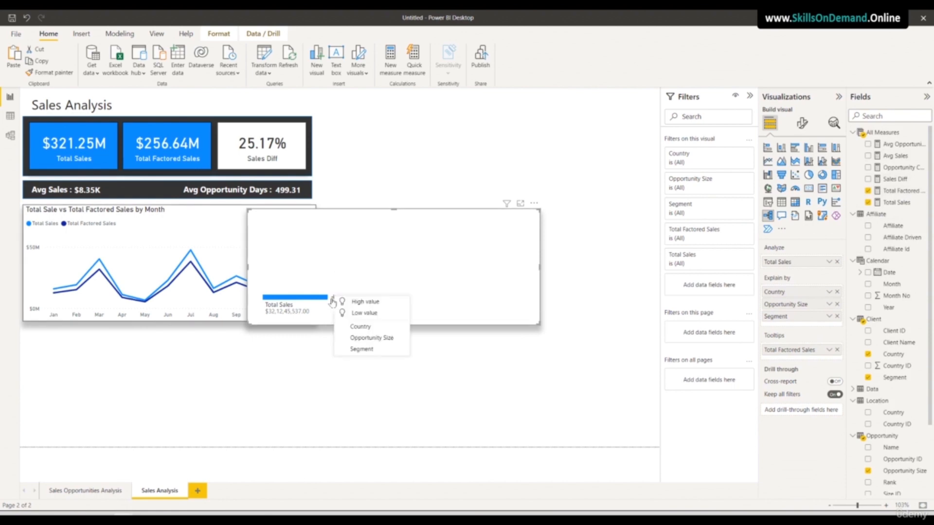
{"action": "left_click", "coordinate": [366, 331]}
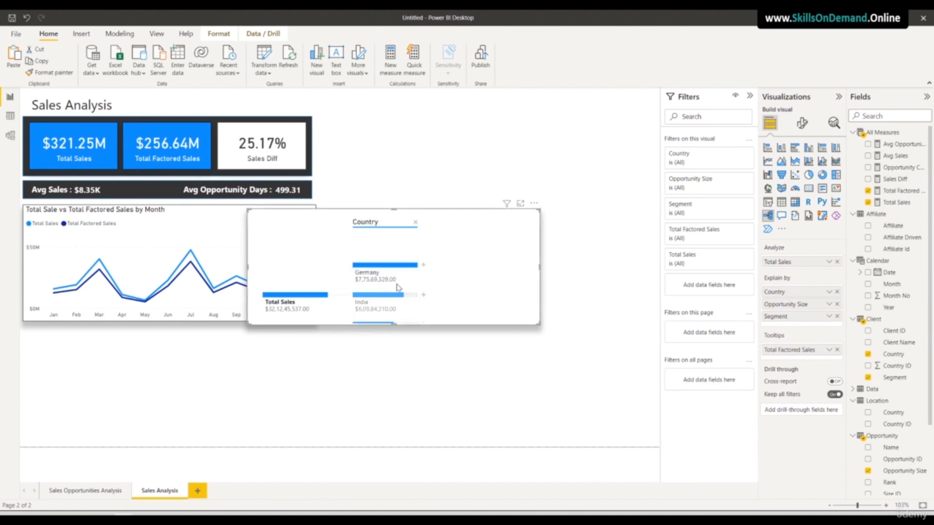
{"action": "left_click", "coordinate": [423, 268]}
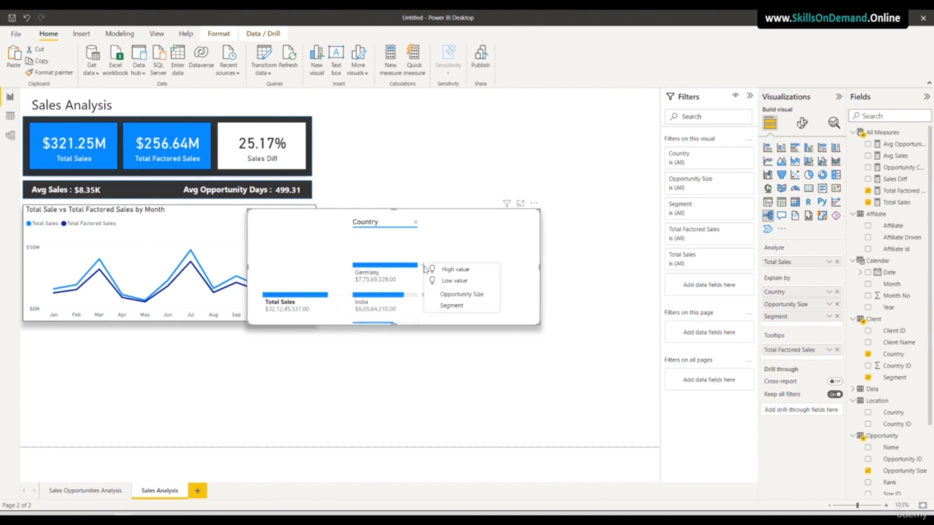
{"action": "left_click", "coordinate": [444, 295]}
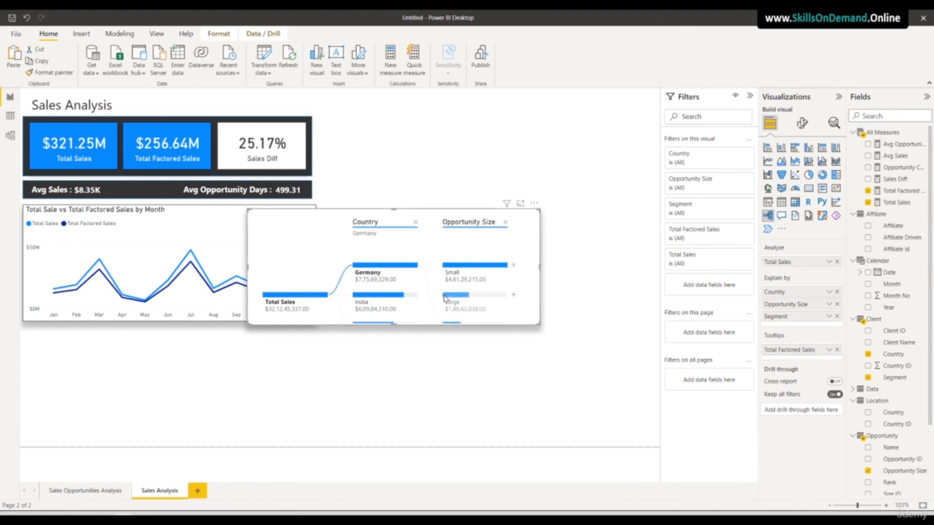
{"action": "left_click", "coordinate": [514, 266]}
{"action": "left_click", "coordinate": [542, 294]}
{"action": "left_click_drag", "start_coordinate": [540, 267], "coordinate": [607, 278]}
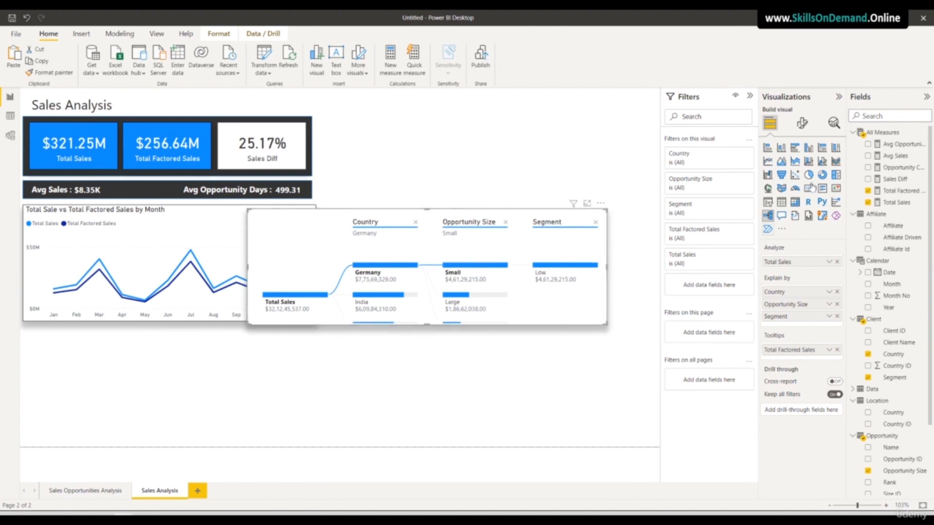
- Set the decomposition tree's density to Dense in its tree settings
{"action": "left_click", "coordinate": [803, 124]}
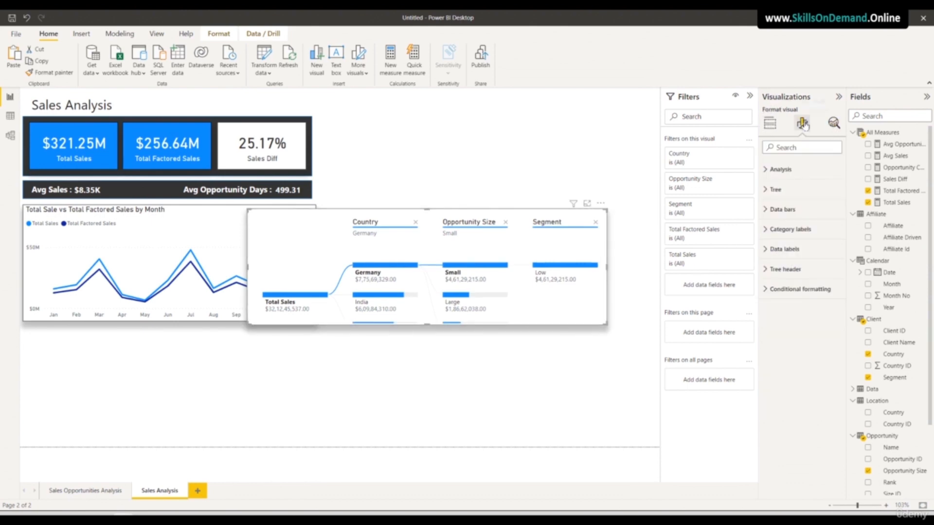
{"action": "left_click", "coordinate": [782, 189]}
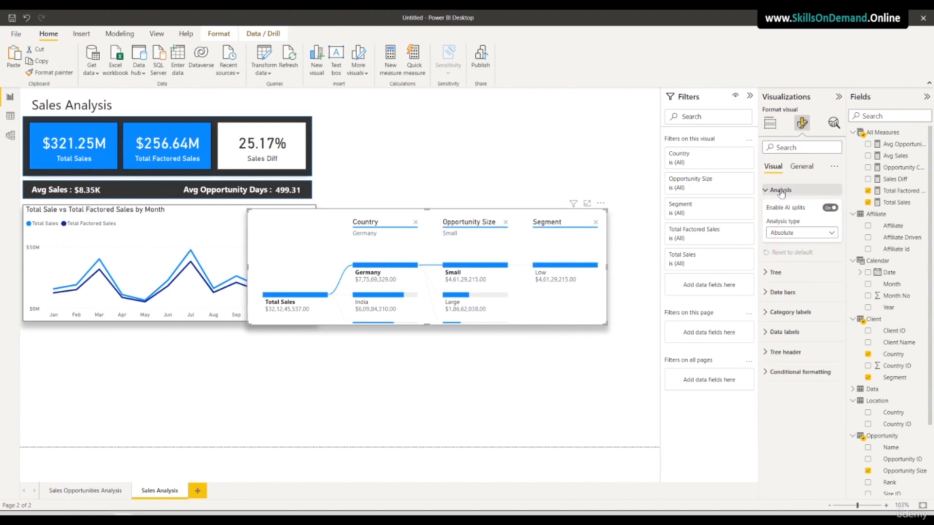
{"action": "left_click", "coordinate": [775, 273]}
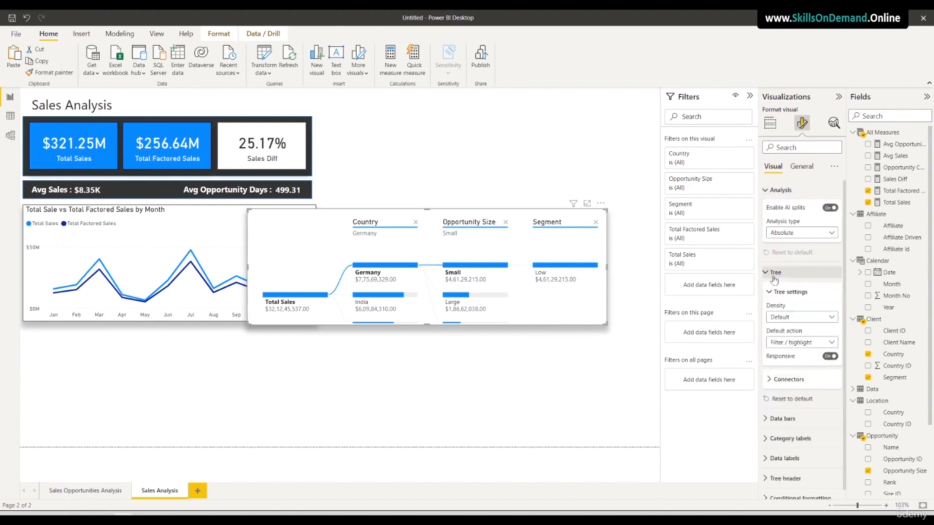
{"action": "left_click", "coordinate": [784, 319]}
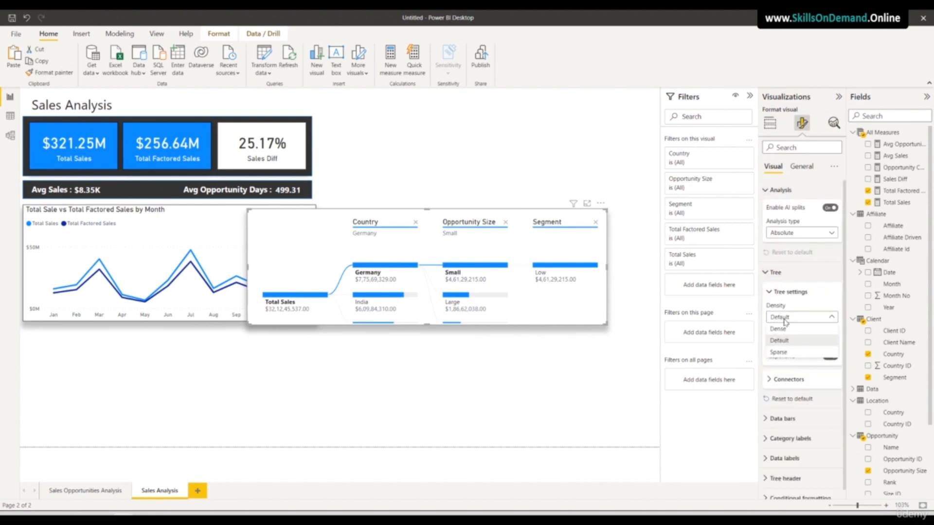
{"action": "left_click", "coordinate": [780, 329]}
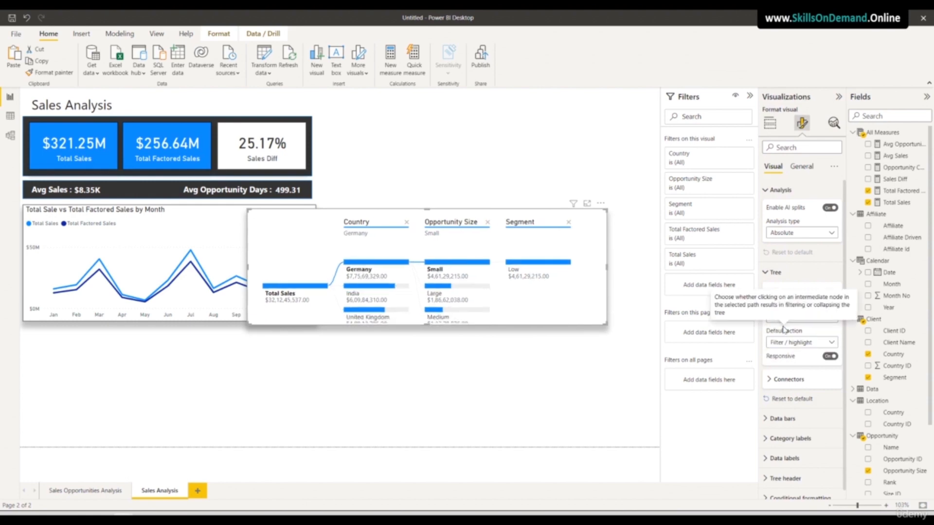
- Resize the decomposition tree and place it beside the KPI cards, and narrow the line chart to the KPI header's width
{"action": "left_click_drag", "start_coordinate": [601, 331], "coordinate": [578, 340]}
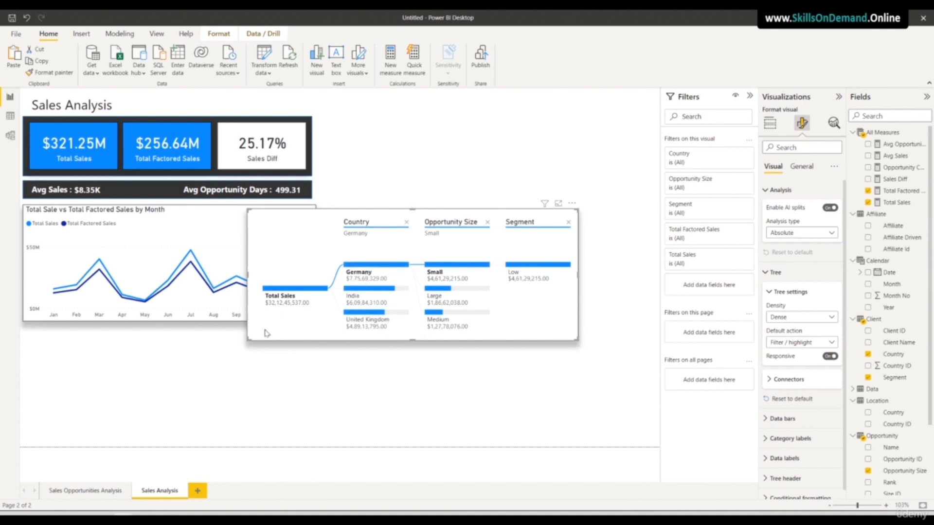
{"action": "left_click_drag", "start_coordinate": [249, 336], "coordinate": [318, 224]}
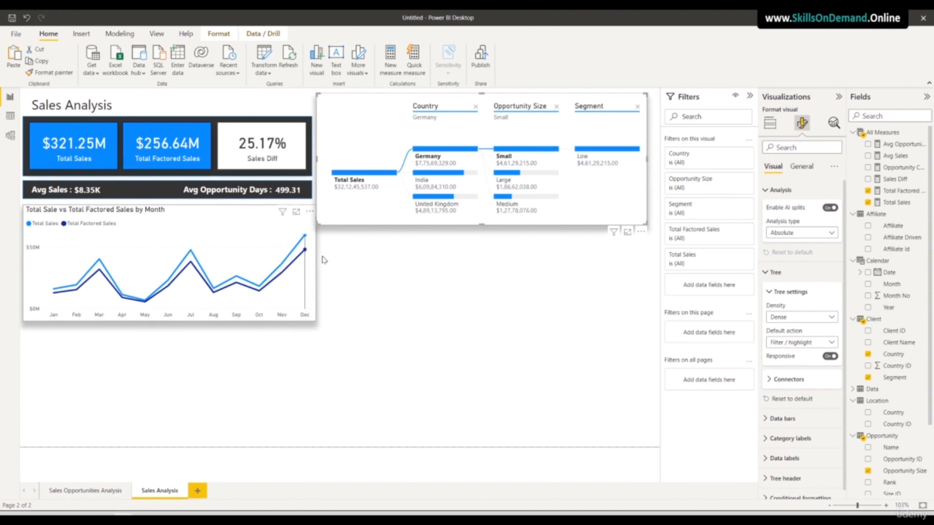
{"action": "left_click", "coordinate": [311, 260]}
{"action": "left_click_drag", "start_coordinate": [315, 263], "coordinate": [312, 267]}
- Adjust the decomposition tree's width so its Country, Opportunity Size and Segment levels all fit beside the KPI header
{"action": "left_click", "coordinate": [629, 207]}
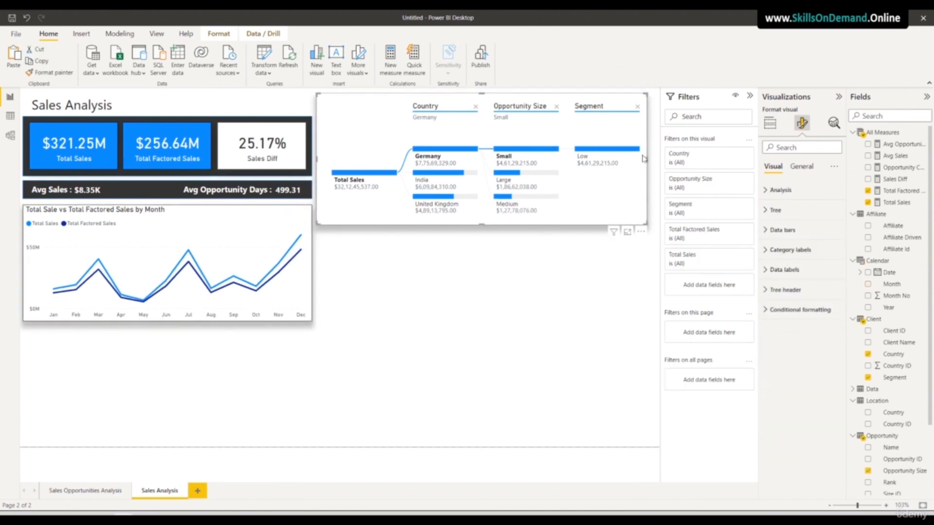
{"action": "left_click_drag", "start_coordinate": [646, 158], "coordinate": [594, 176]}
{"action": "left_click", "coordinate": [433, 315]}
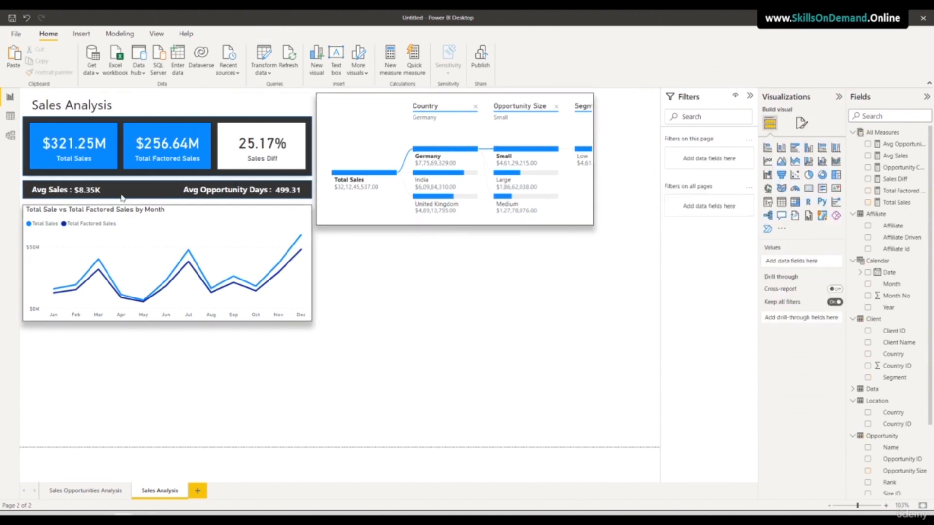
{"action": "left_click", "coordinate": [452, 132]}
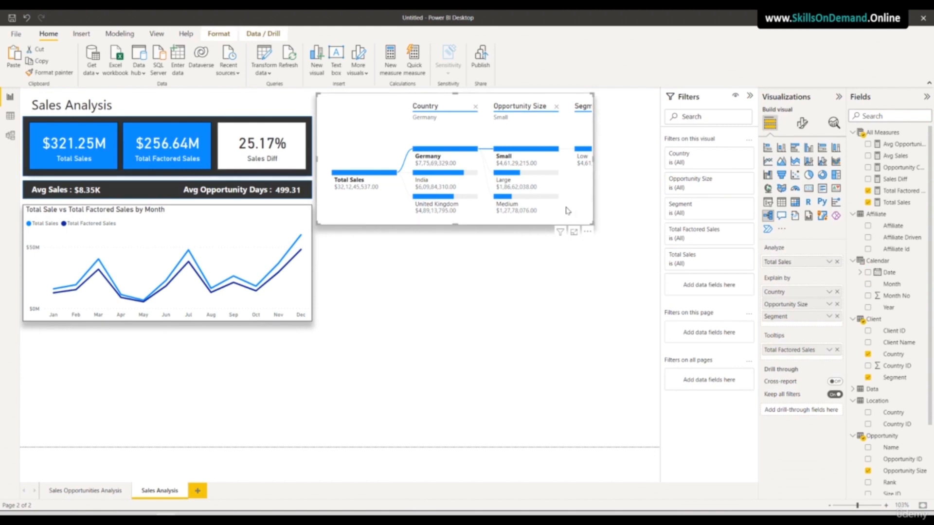
{"action": "left_click_drag", "start_coordinate": [593, 158], "coordinate": [649, 171]}
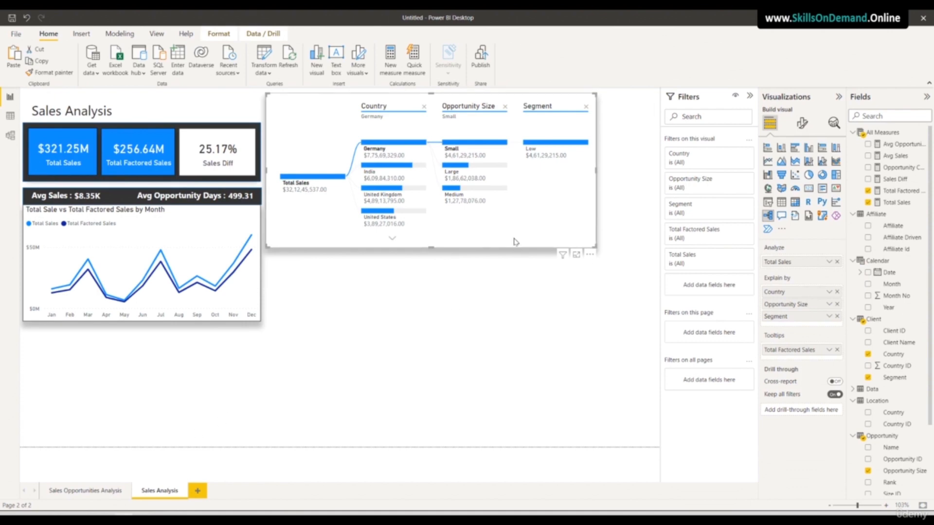
- Turn on the decomposition tree's title and set its text to "Total Sale by Country & Segment"
{"action": "left_click", "coordinate": [802, 123]}
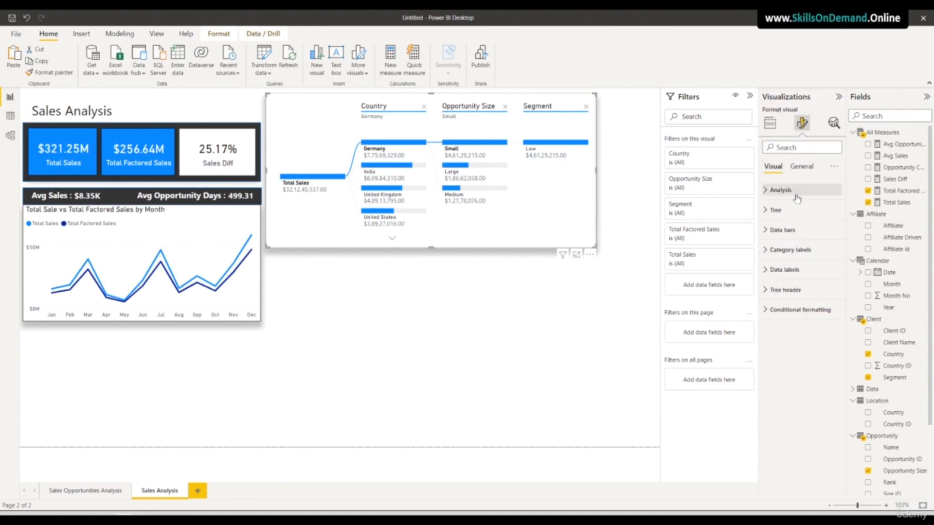
{"action": "left_click", "coordinate": [801, 166]}
{"action": "left_click", "coordinate": [793, 217]}
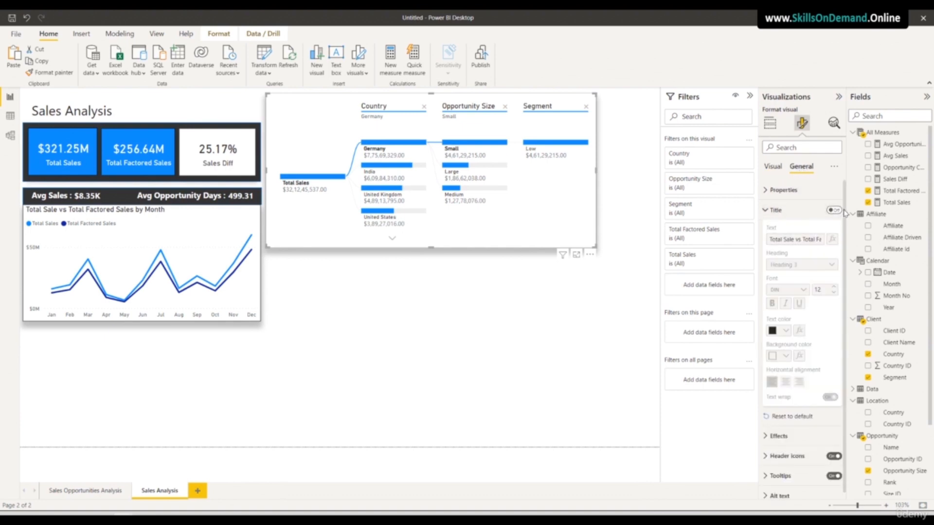
{"action": "left_click", "coordinate": [833, 210]}
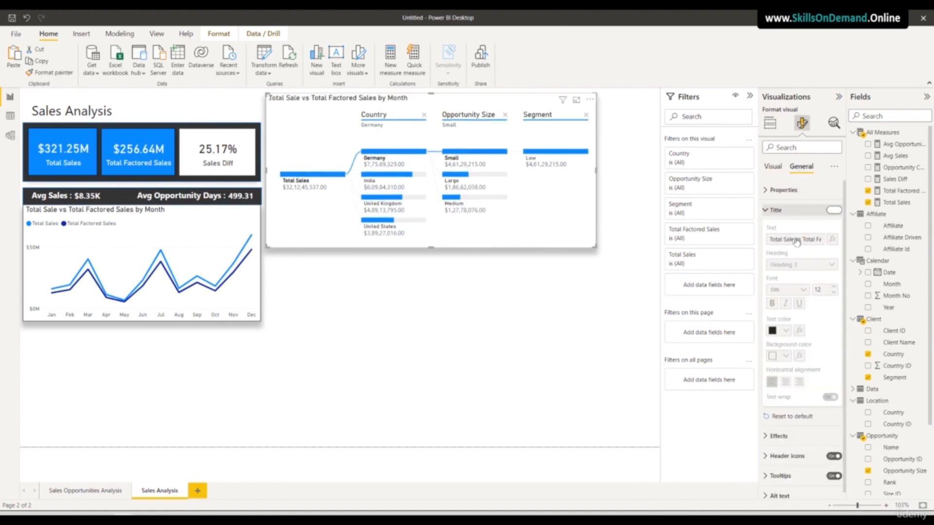
{"action": "left_click_drag", "start_coordinate": [796, 239], "coordinate": [909, 249]}
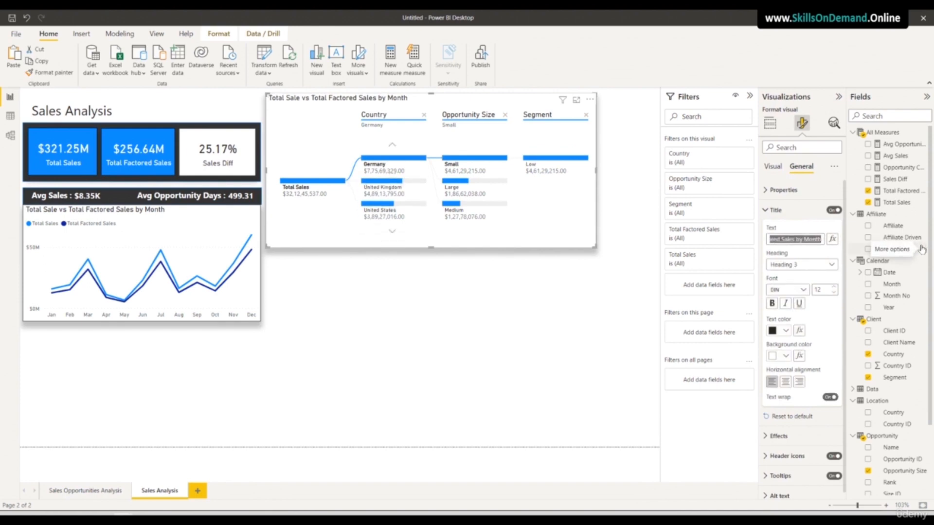
{"action": "type", "text": "s"}
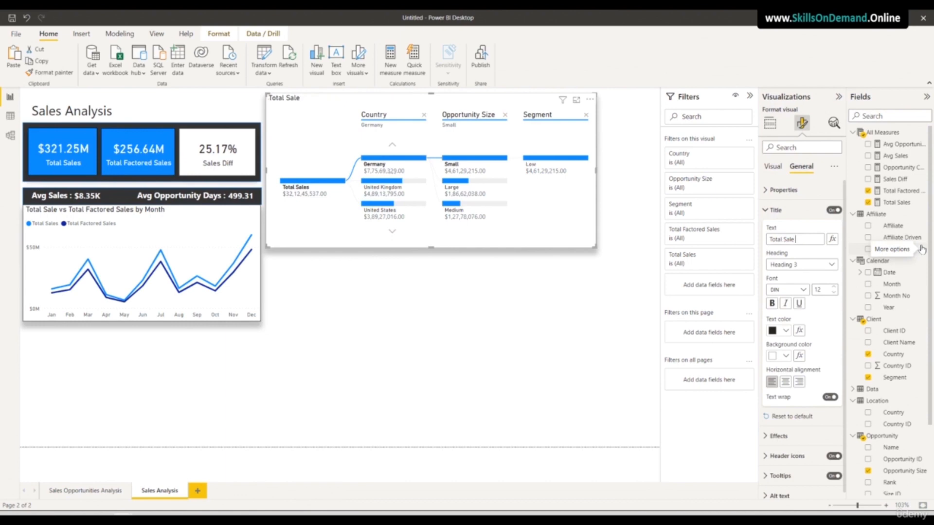
{"action": "type", "text": "ry & Segment"}
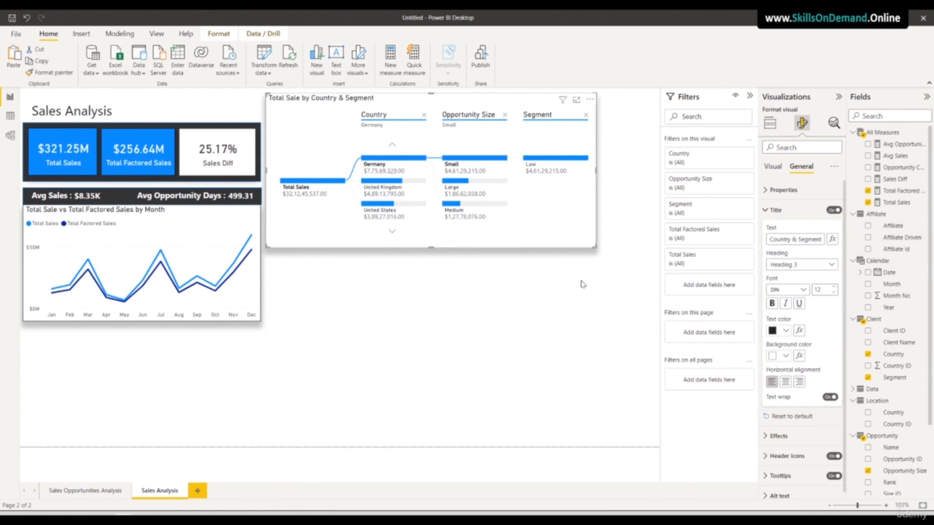
{"action": "left_click", "coordinate": [491, 287]}
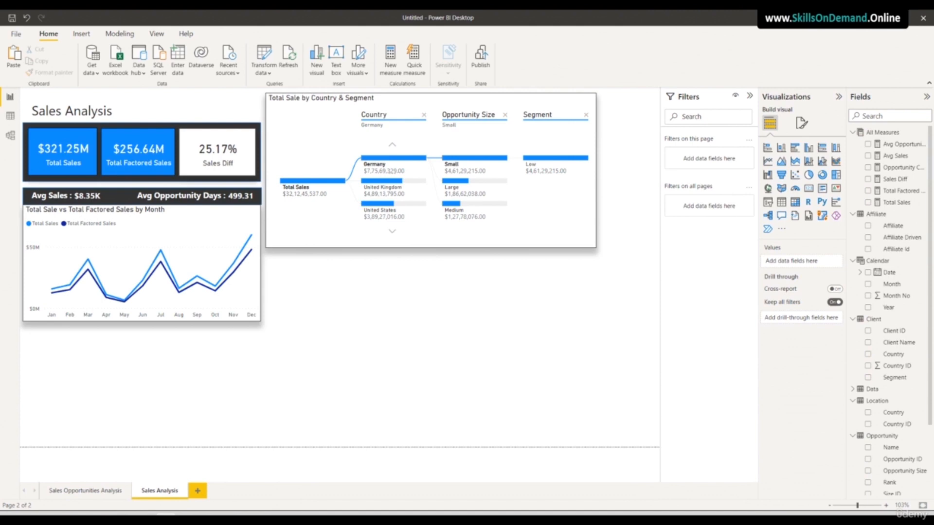
- Duplicate the decomposition tree, convert the copy into a treemap and reduce its width by about a third
{"action": "left_click", "coordinate": [331, 240]}
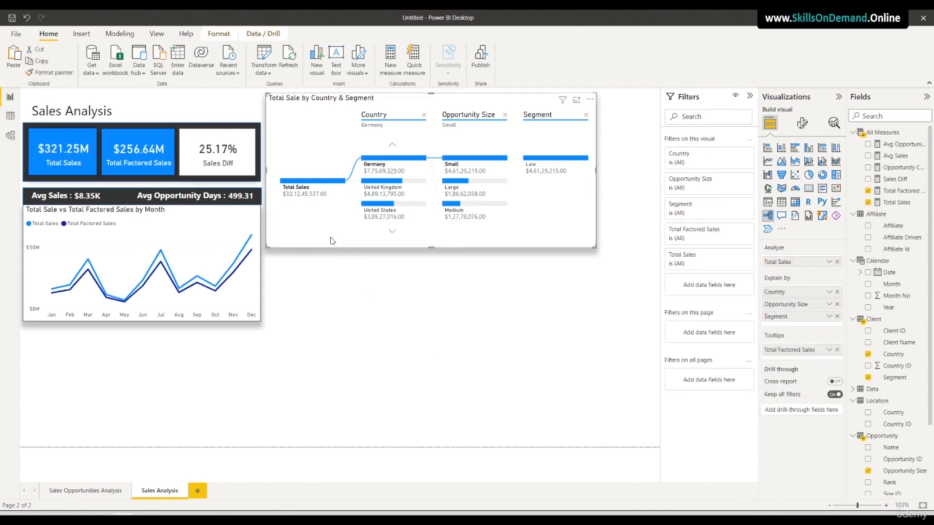
{"action": "key", "text": "ctrl+v"}
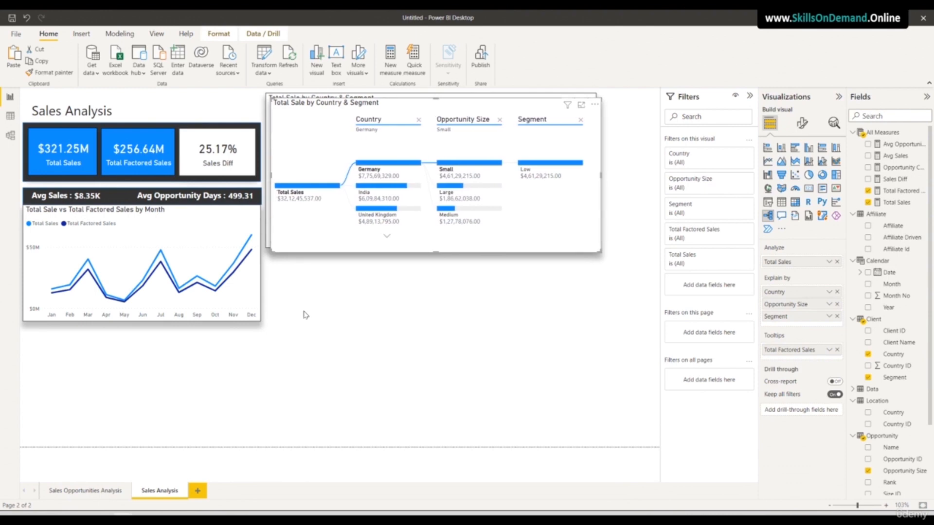
{"action": "left_click", "coordinate": [835, 176]}
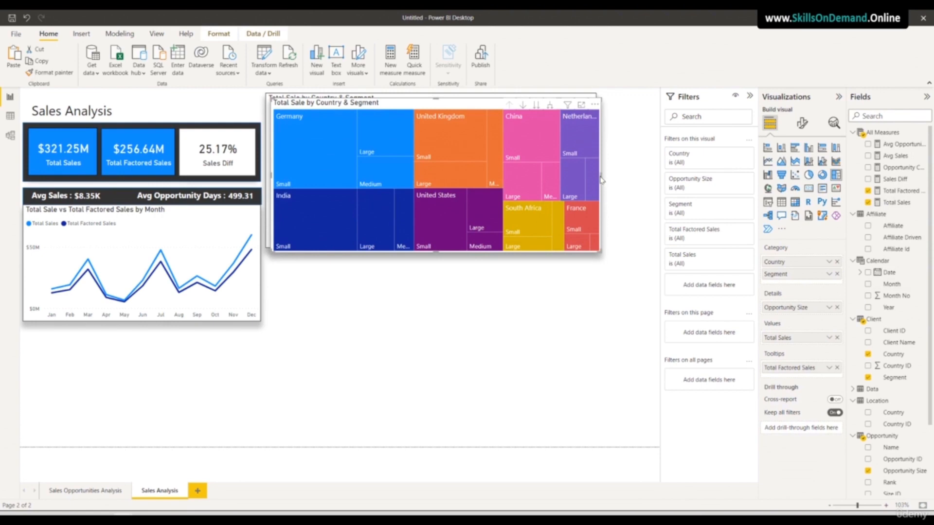
{"action": "left_click_drag", "start_coordinate": [602, 180], "coordinate": [473, 184]}
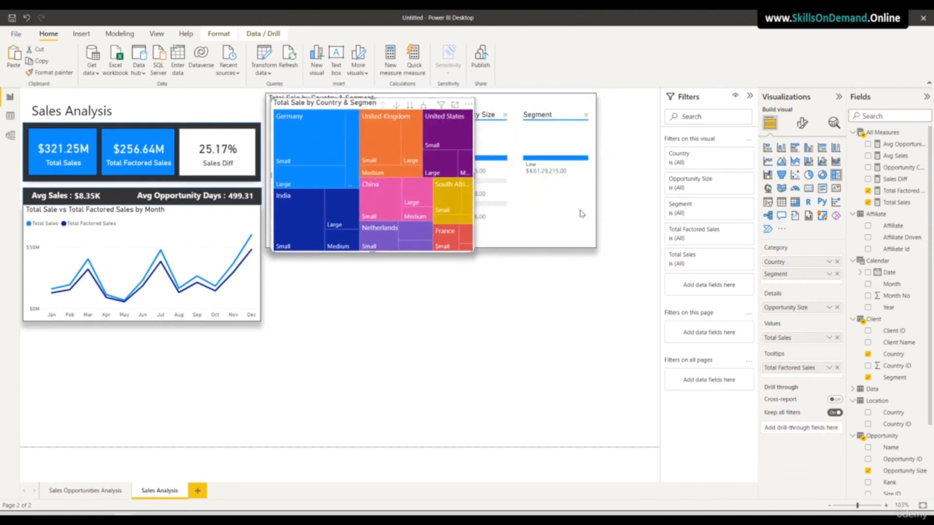
- Replace the treemap's fields with only Segment as category and Total Sales as values, and narrow the visual further
{"action": "left_click", "coordinate": [837, 262]}
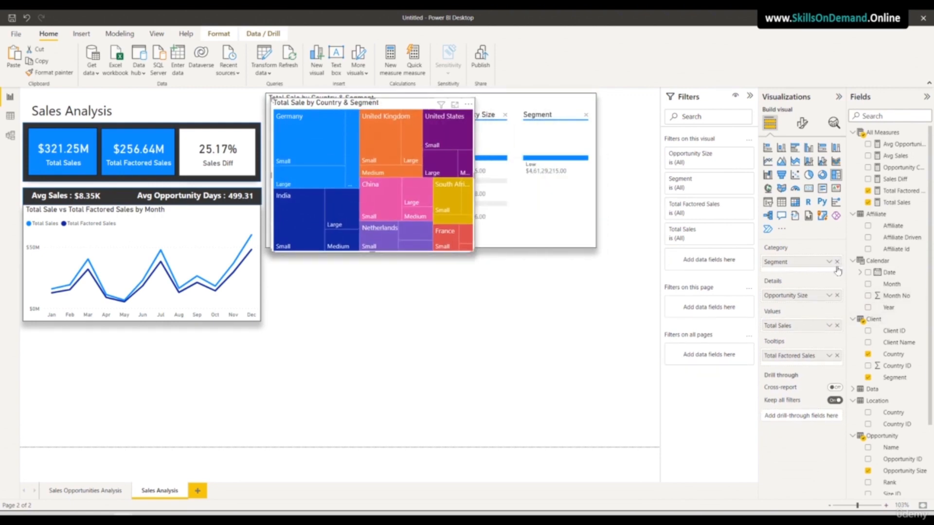
{"action": "left_click", "coordinate": [836, 261]}
{"action": "left_click", "coordinate": [837, 290]}
{"action": "left_click", "coordinate": [837, 320]}
{"action": "left_click", "coordinate": [837, 348]}
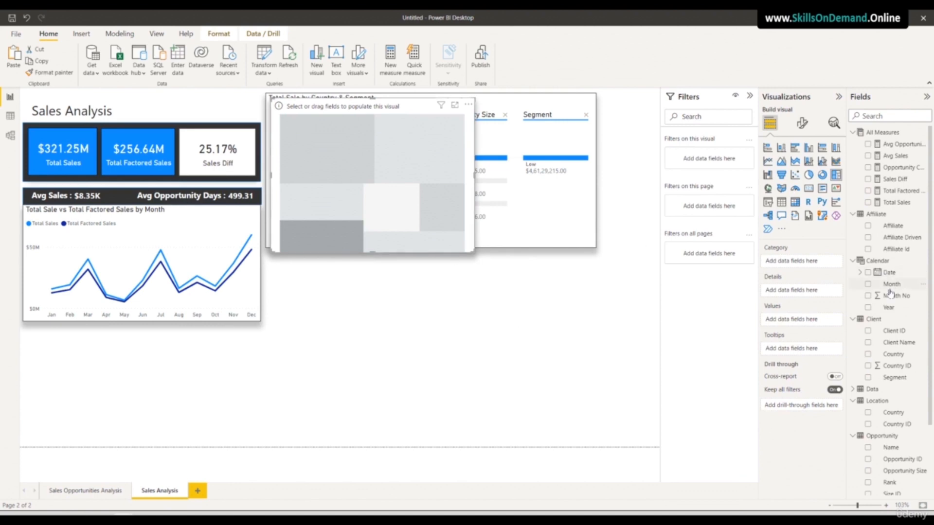
{"action": "left_click_drag", "start_coordinate": [897, 376], "coordinate": [810, 266]}
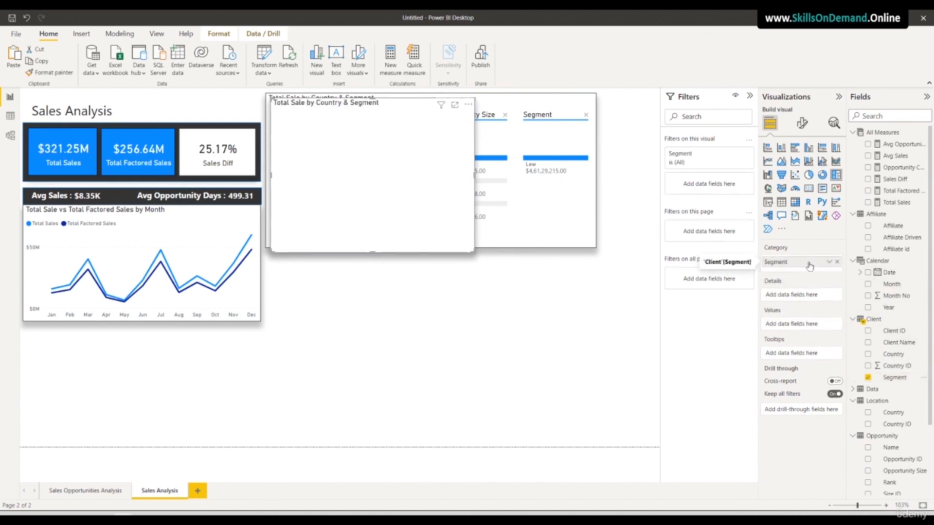
{"action": "left_click_drag", "start_coordinate": [898, 202], "coordinate": [815, 324]}
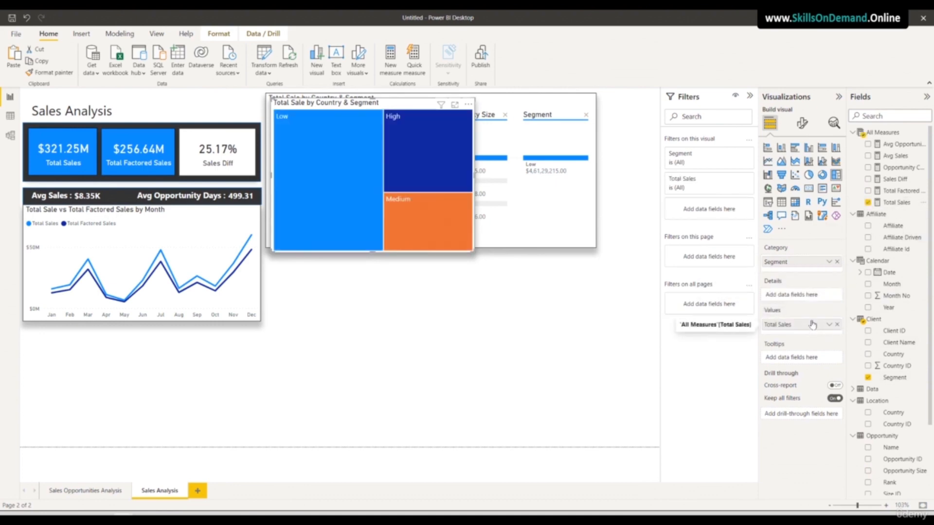
{"action": "left_click_drag", "start_coordinate": [474, 179], "coordinate": [430, 177]}
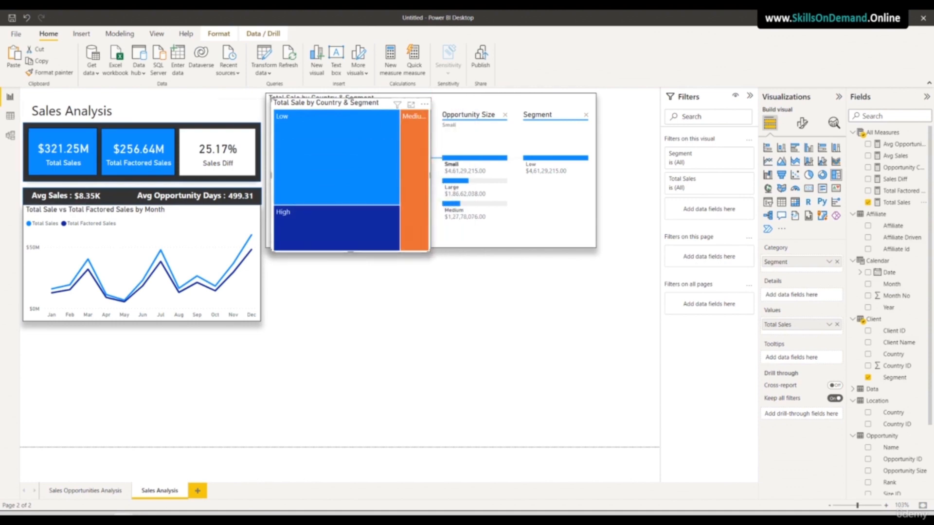
{"action": "left_click", "coordinate": [413, 247]}
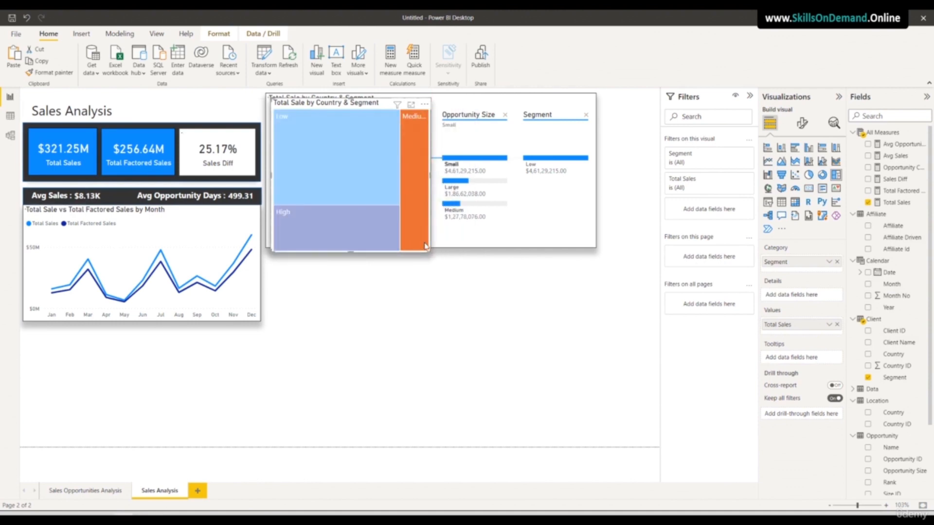
- Turn on the treemap's data labels and set their font to DIN
{"action": "left_click", "coordinate": [802, 123]}
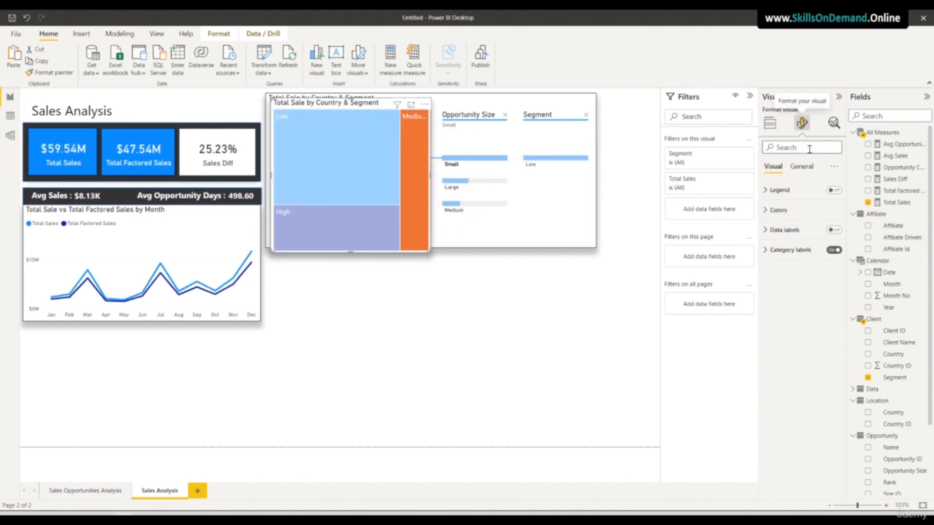
{"action": "left_click", "coordinate": [833, 230]}
{"action": "left_click", "coordinate": [804, 233]}
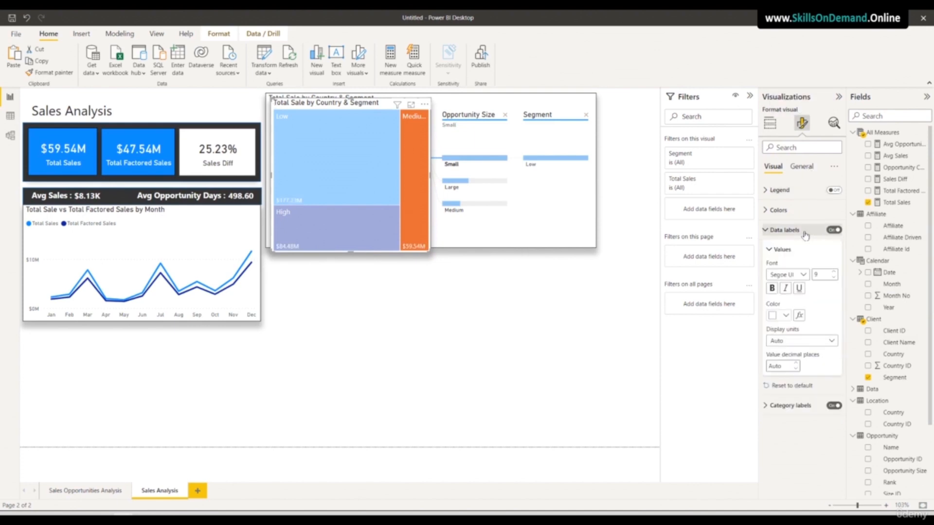
{"action": "left_click", "coordinate": [799, 275]}
{"action": "left_click", "coordinate": [788, 310]}
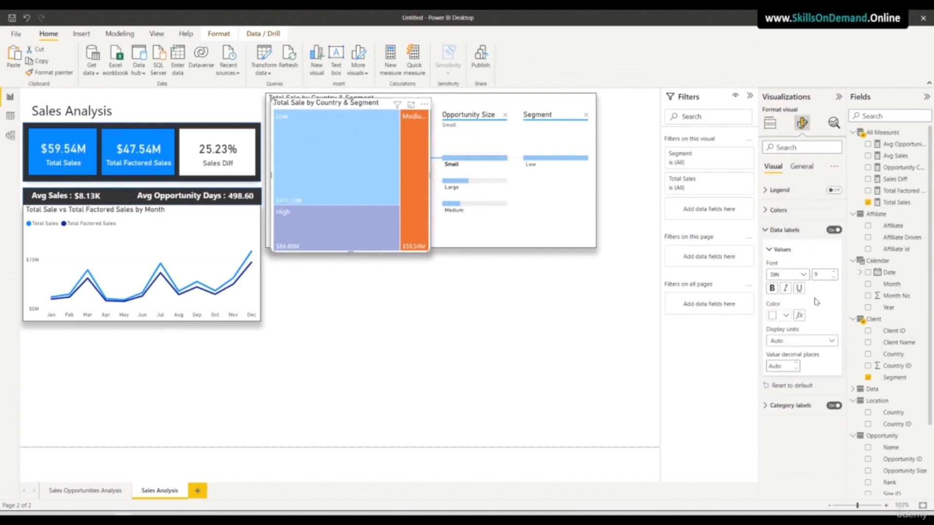
- Set the treemap's category labels to the DIN font at size 12
{"action": "left_click", "coordinate": [805, 405]}
{"action": "scroll", "coordinate": [811, 399], "scroll_direction": "down", "scroll_amount": 1}
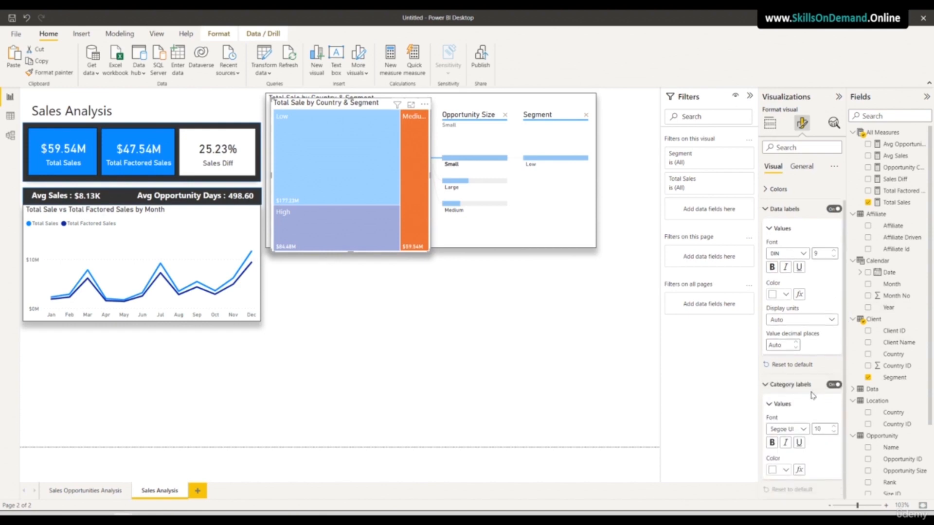
{"action": "left_click", "coordinate": [804, 429]}
{"action": "scroll", "coordinate": [782, 326], "scroll_direction": "up", "scroll_amount": 4}
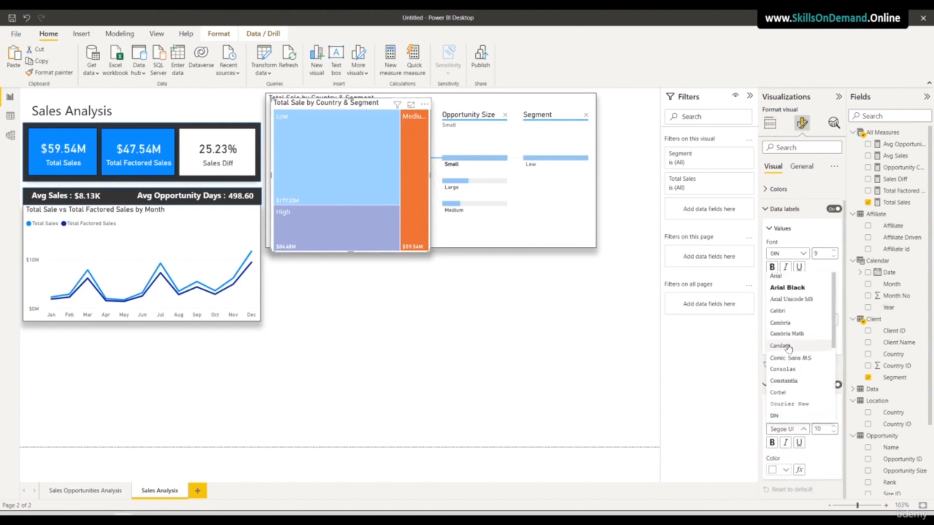
{"action": "left_click", "coordinate": [787, 417]}
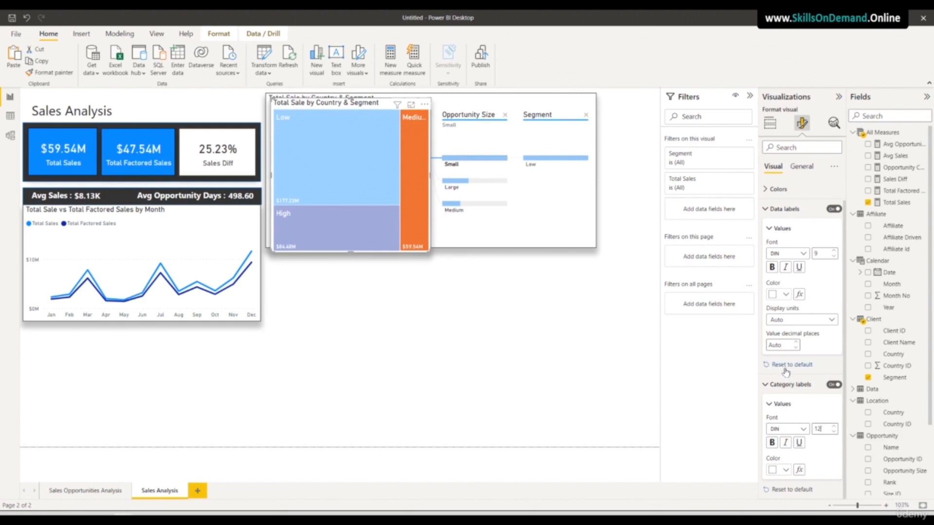
- Set the treemap's data label size to 11 and narrow the visual to a slim column with stacked segments
{"action": "left_click", "coordinate": [834, 251]}
{"action": "left_click", "coordinate": [834, 251]}
{"action": "left_click_drag", "start_coordinate": [430, 174], "coordinate": [349, 197]}
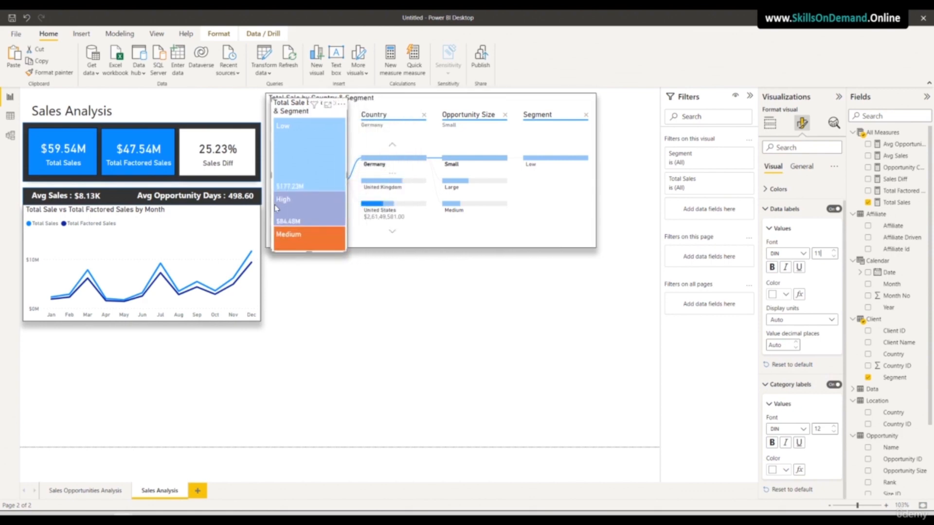
- Move the treemap to the far side of the decomposition tree and fit the visuals side by side without overlap
{"action": "left_click_drag", "start_coordinate": [316, 112], "coordinate": [625, 109]}
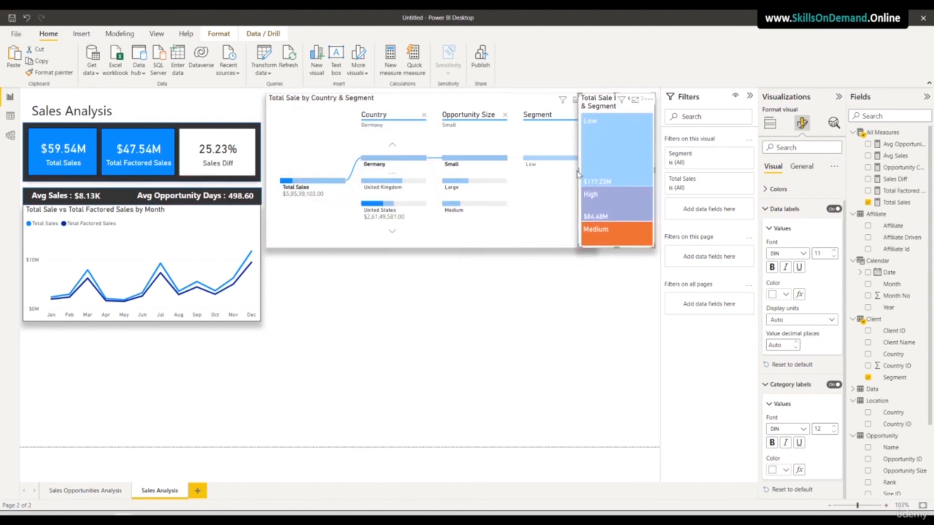
{"action": "left_click_drag", "start_coordinate": [578, 174], "coordinate": [602, 182]}
{"action": "left_click", "coordinate": [506, 287]}
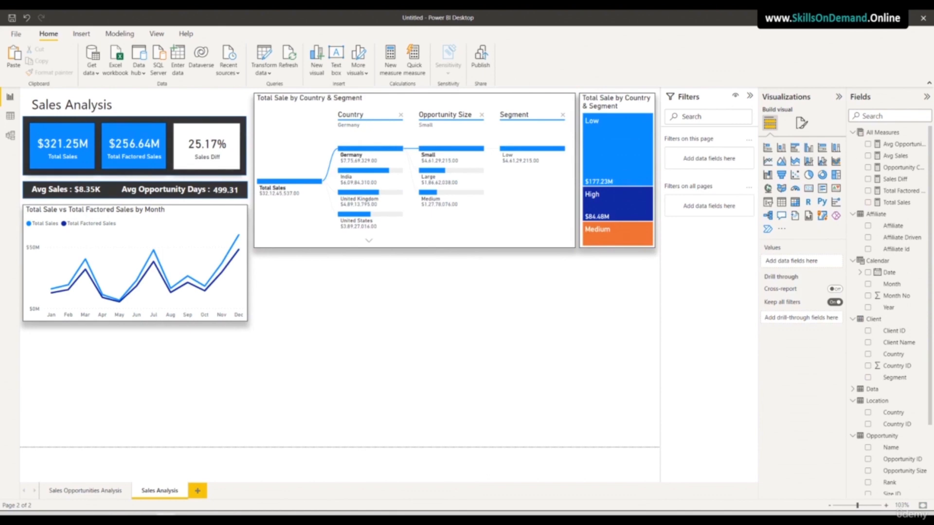
- Change the treemap's title to "Total Sale by Segment"
{"action": "left_click", "coordinate": [602, 250]}
{"action": "left_click", "coordinate": [801, 123]}
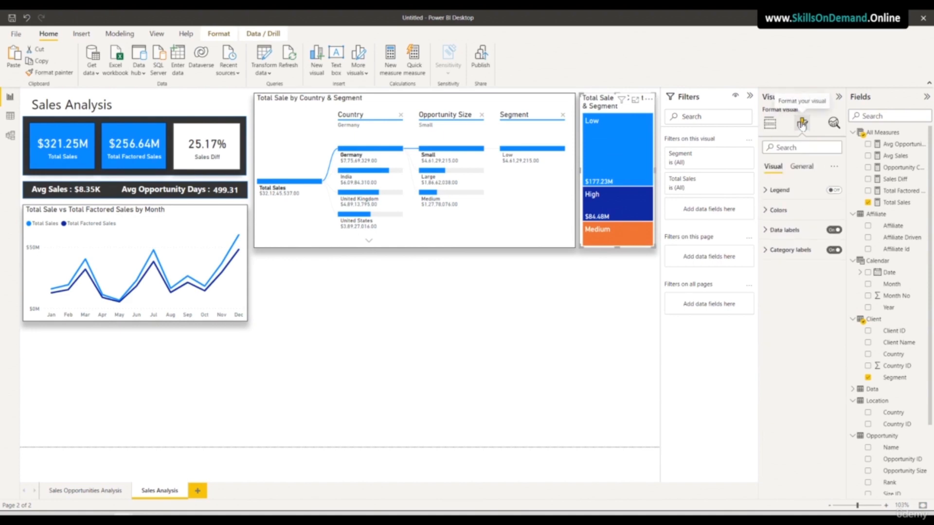
{"action": "left_click", "coordinate": [801, 167]}
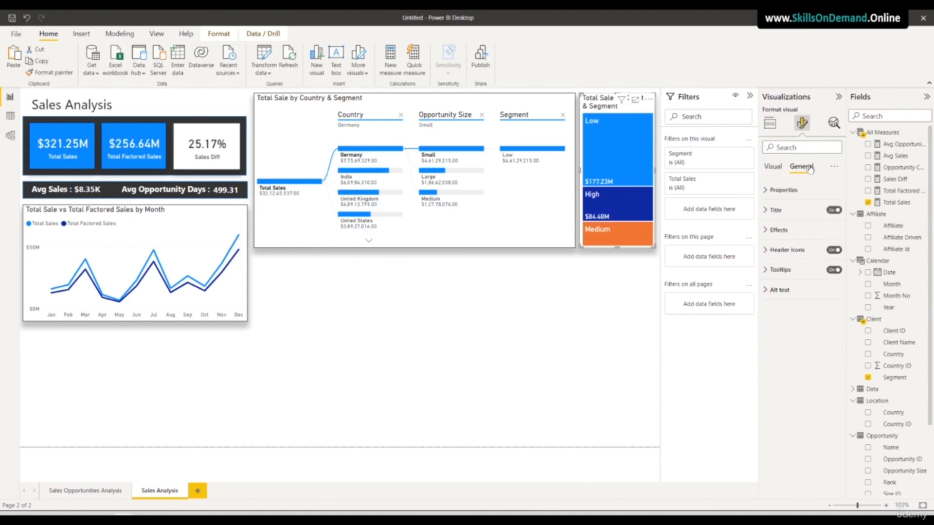
{"action": "left_click", "coordinate": [794, 210]}
{"action": "left_click_drag", "start_coordinate": [806, 240], "coordinate": [900, 242]}
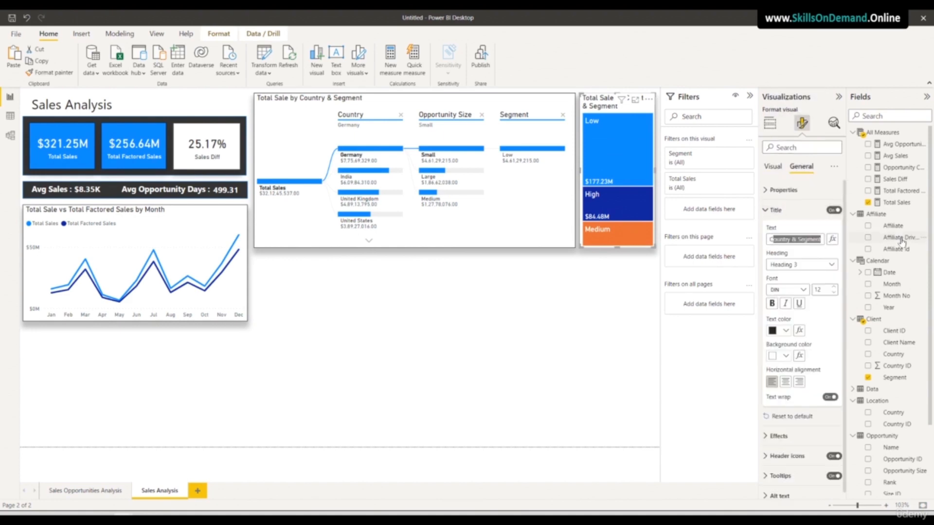
{"action": "key", "text": "BackSpace"}
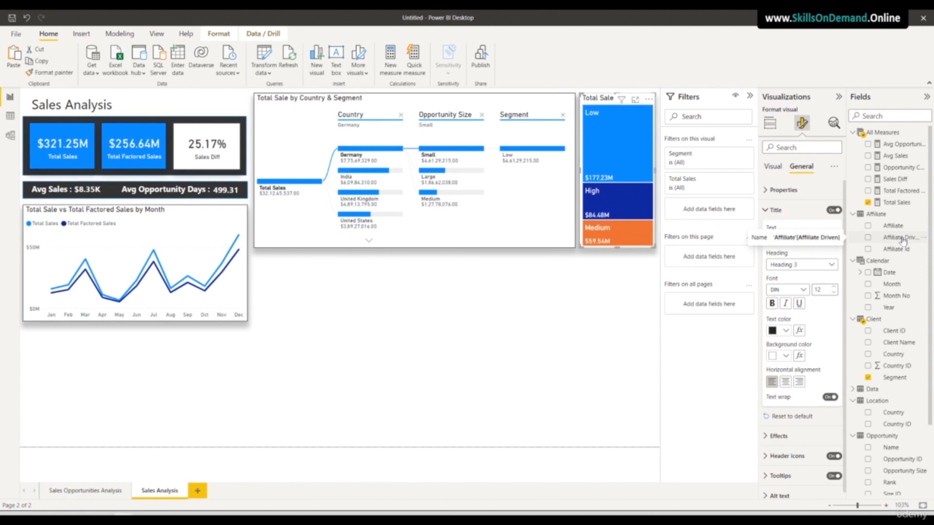
{"action": "type", "text": "Segment"}
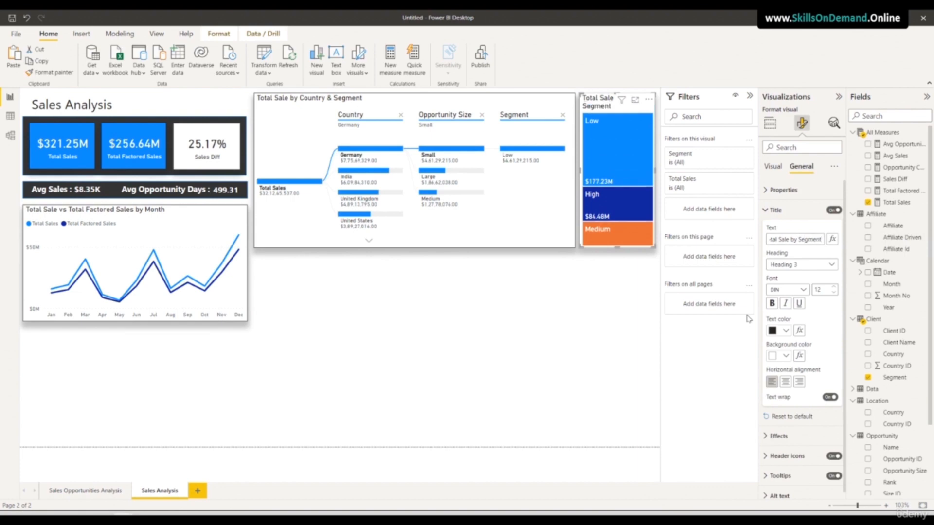
{"action": "left_click", "coordinate": [474, 348]}
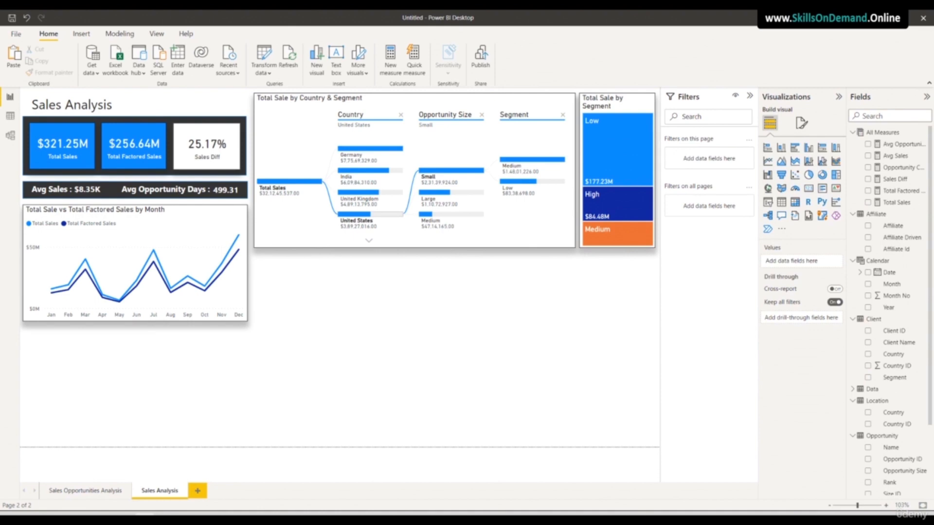
- Duplicate the decomposition tree and place the copy directly below the original
{"action": "left_click", "coordinate": [553, 246]}
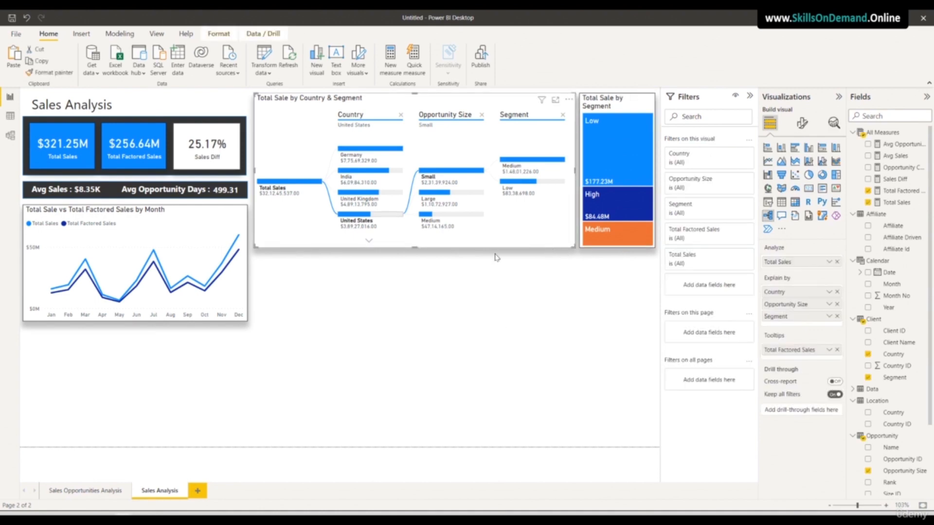
{"action": "key", "text": "ctrl+v"}
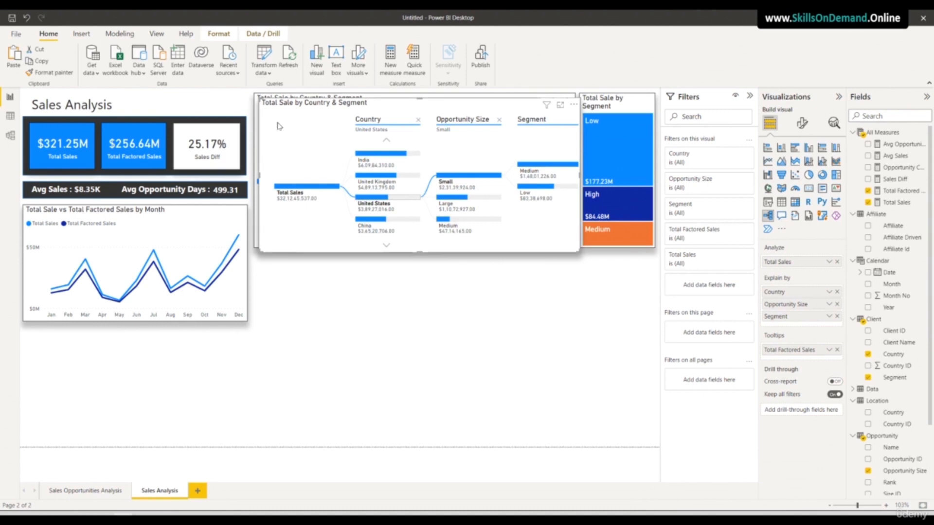
{"action": "left_click_drag", "start_coordinate": [264, 106], "coordinate": [263, 263]}
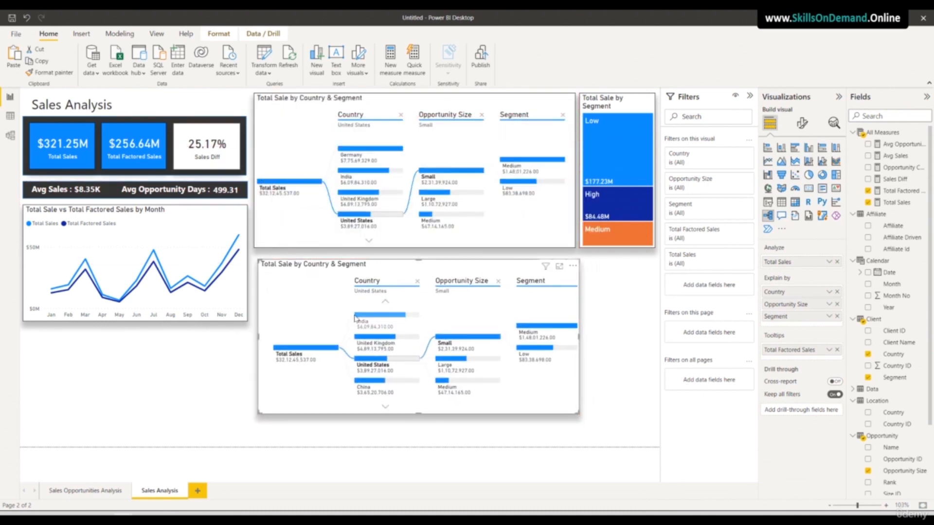
- Convert the copied decomposition tree to a scatter chart and remove all of its fields
{"action": "mouse_move", "coordinate": [366, 325]}
{"action": "left_click", "coordinate": [795, 176]}
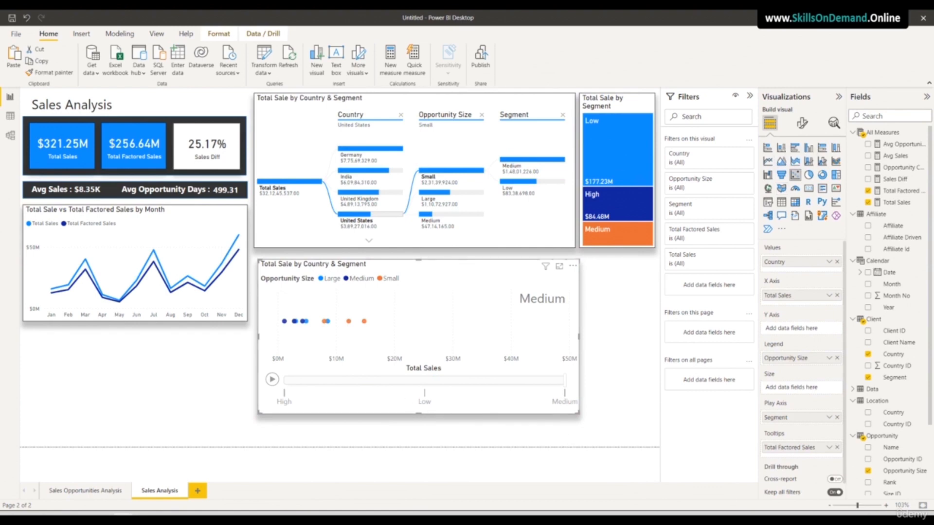
{"action": "left_click", "coordinate": [837, 262]}
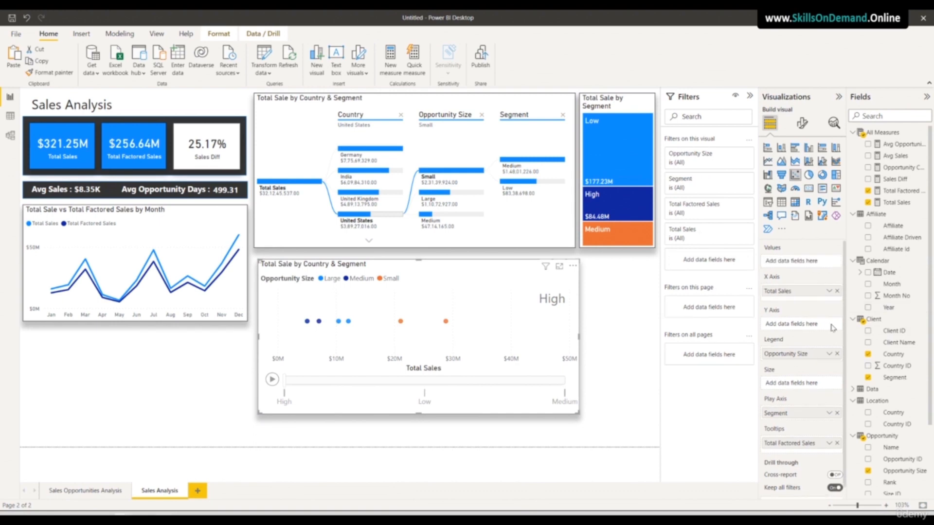
{"action": "left_click", "coordinate": [836, 291]}
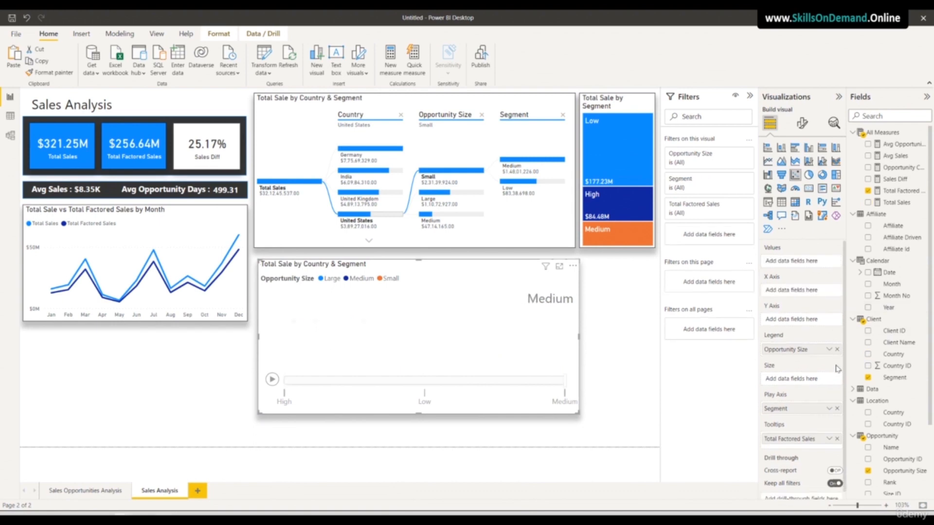
{"action": "left_click", "coordinate": [837, 349]}
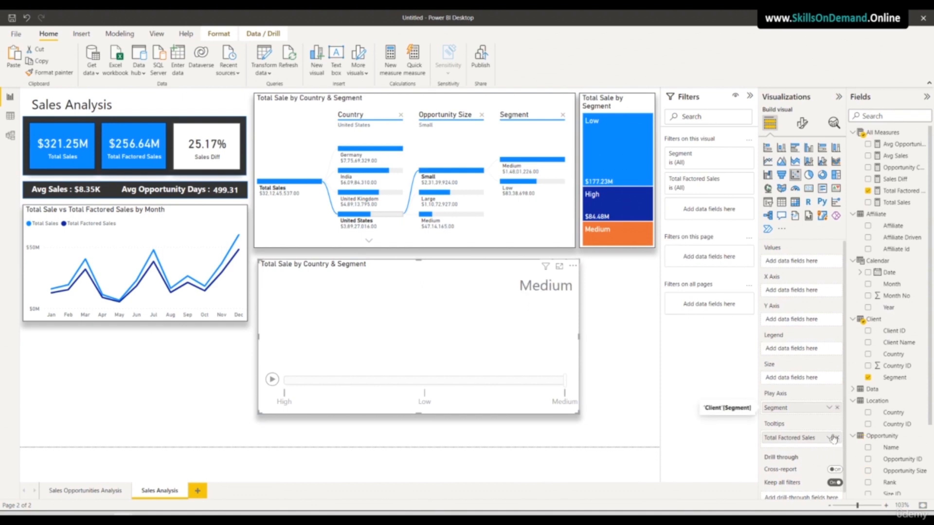
{"action": "left_click", "coordinate": [836, 408]}
{"action": "left_click", "coordinate": [837, 438]}
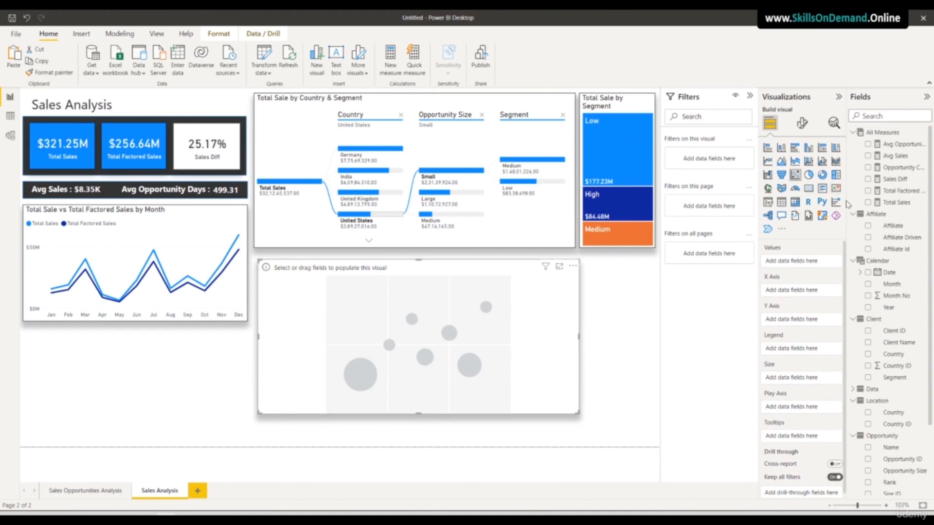
- Assign Total Sales to the scatter chart's X axis and size, and the Location table's Country to its legend
{"action": "left_click_drag", "start_coordinate": [845, 255], "coordinate": [801, 291]}
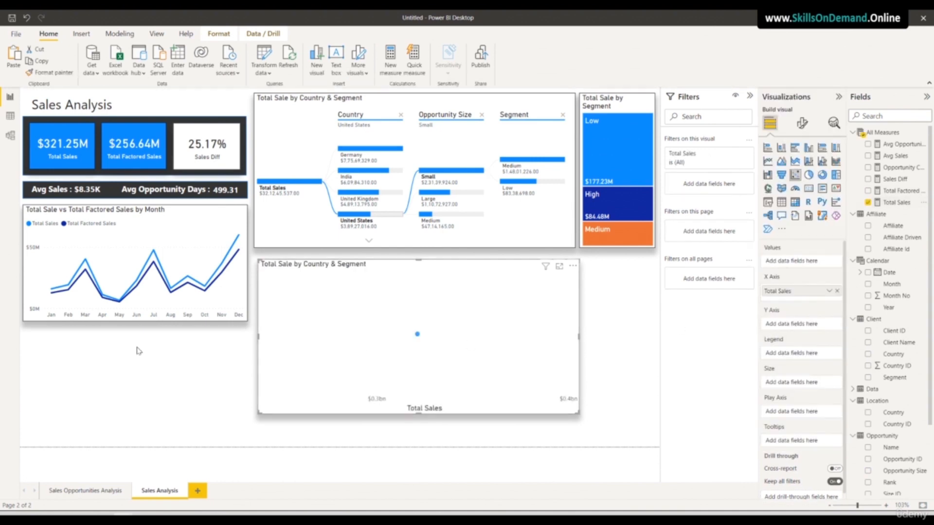
{"action": "left_click_drag", "start_coordinate": [893, 412], "coordinate": [820, 357]}
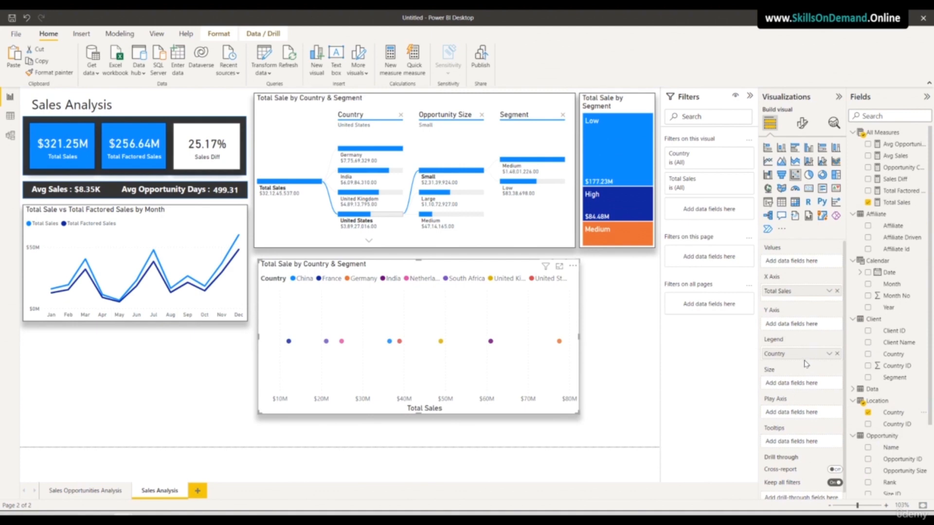
{"action": "left_click_drag", "start_coordinate": [896, 203], "coordinate": [821, 387]}
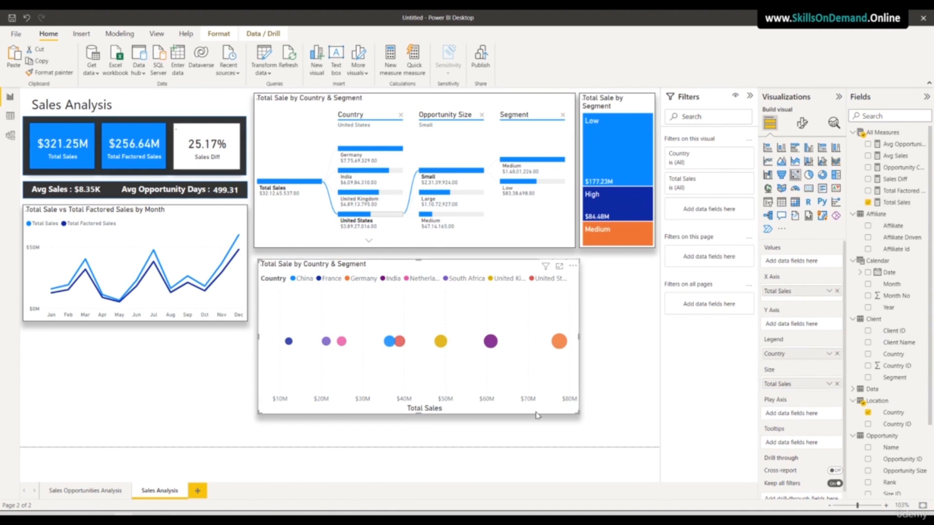
- Enlarge the scatter chart's markers for all series to size 40, trying size 30 first
{"action": "left_click", "coordinate": [802, 123]}
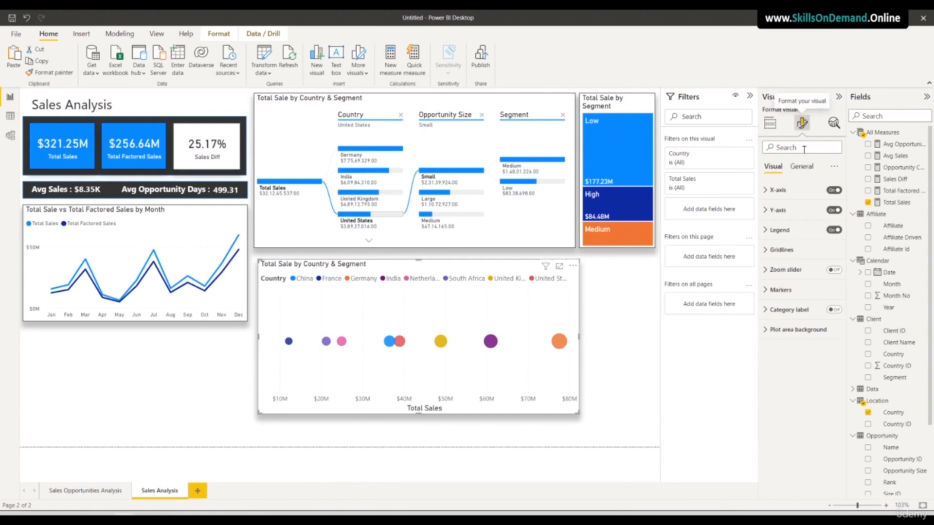
{"action": "left_click", "coordinate": [781, 291]}
{"action": "scroll", "coordinate": [786, 295], "scroll_direction": "down", "scroll_amount": 3}
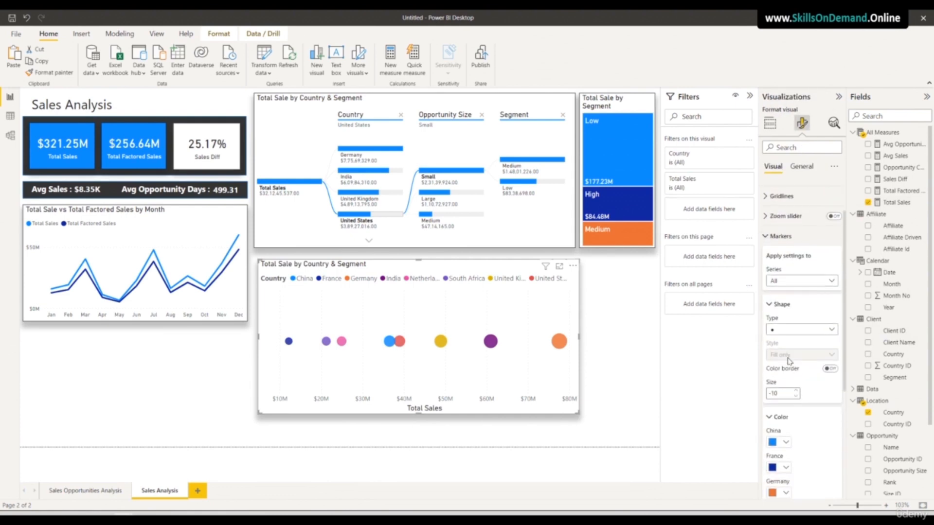
{"action": "left_click", "coordinate": [784, 305]}
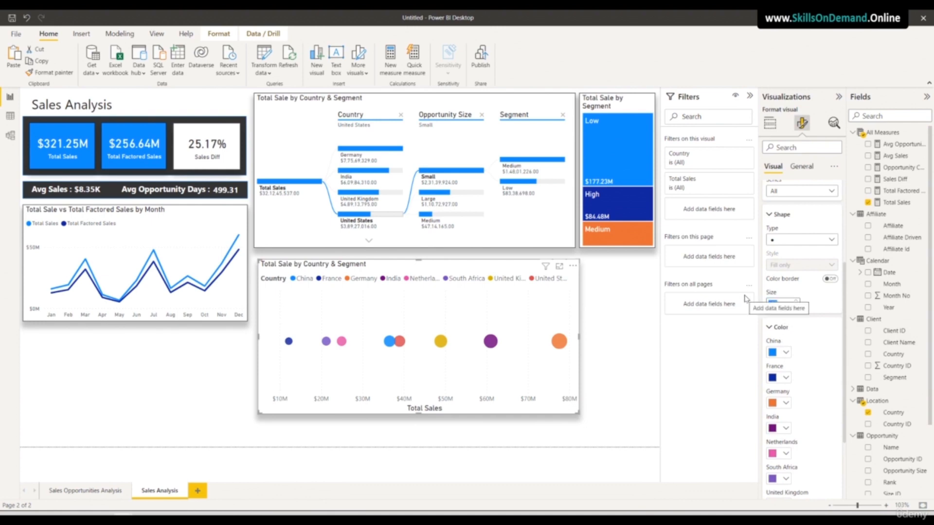
{"action": "type", "text": "30"}
{"action": "left_click", "coordinate": [818, 324]}
{"action": "scroll", "coordinate": [818, 324], "scroll_direction": "up", "scroll_amount": 2}
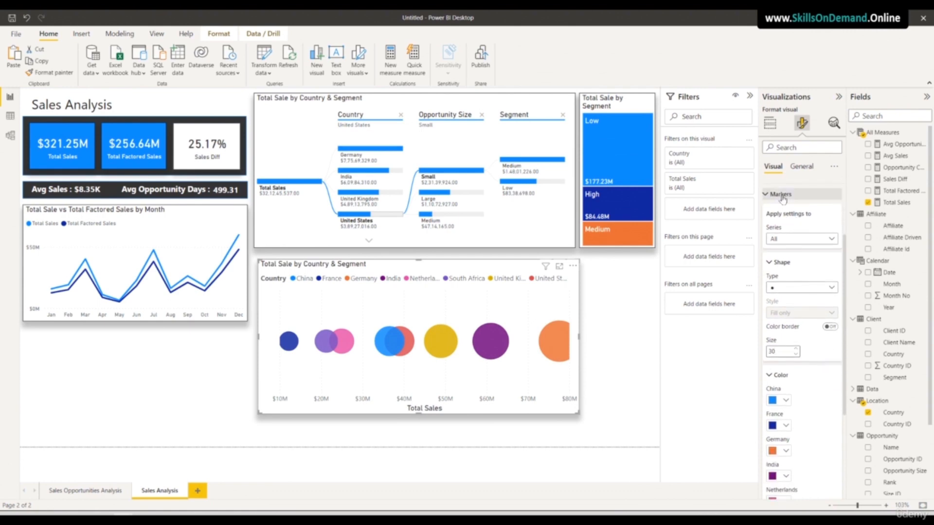
{"action": "double_click", "coordinate": [771, 351]}
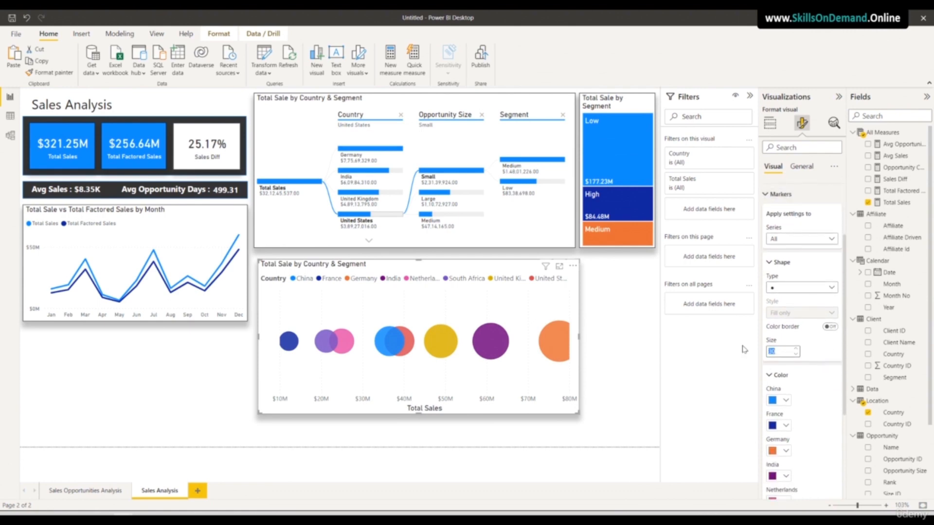
{"action": "type", "text": "40"}
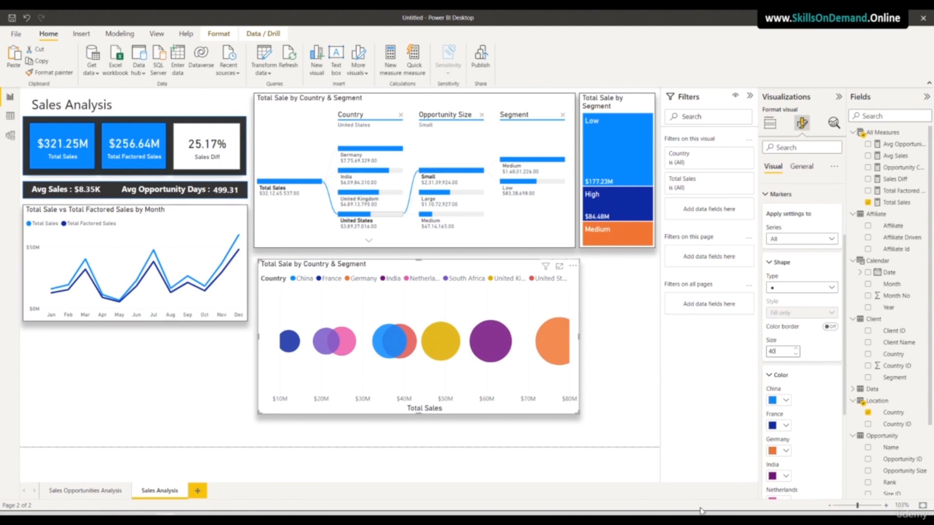
- Turn off the scatter chart's X-axis title and set the X-axis values to the DIN font
{"action": "scroll", "coordinate": [797, 292], "scroll_direction": "up", "scroll_amount": 5}
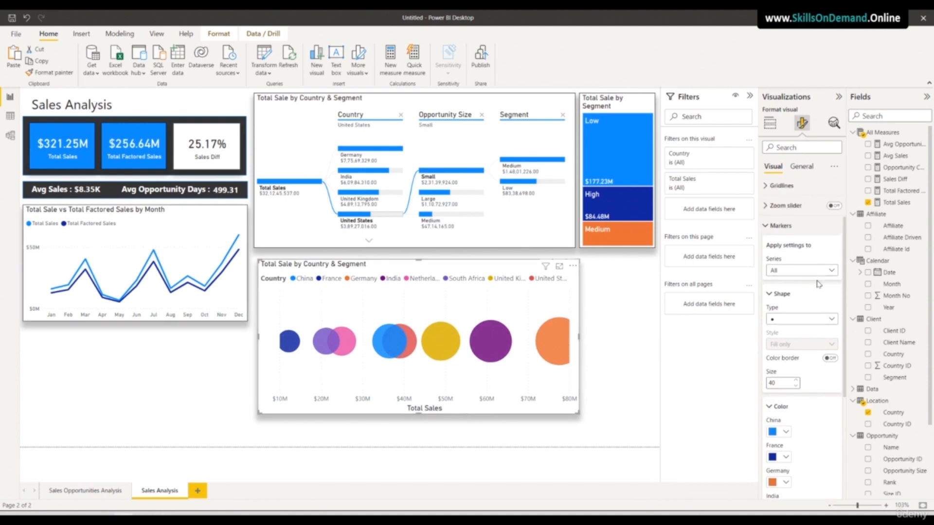
{"action": "left_click", "coordinate": [778, 190]}
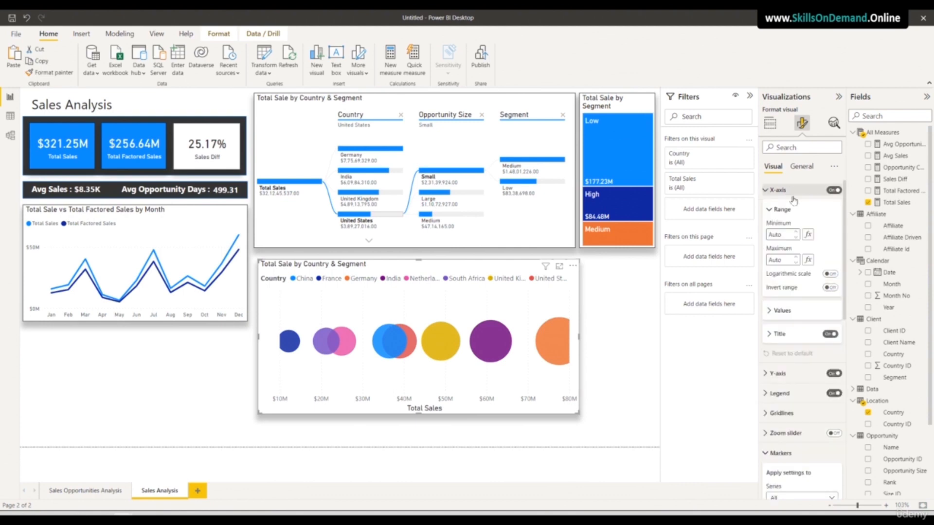
{"action": "left_click", "coordinate": [829, 335]}
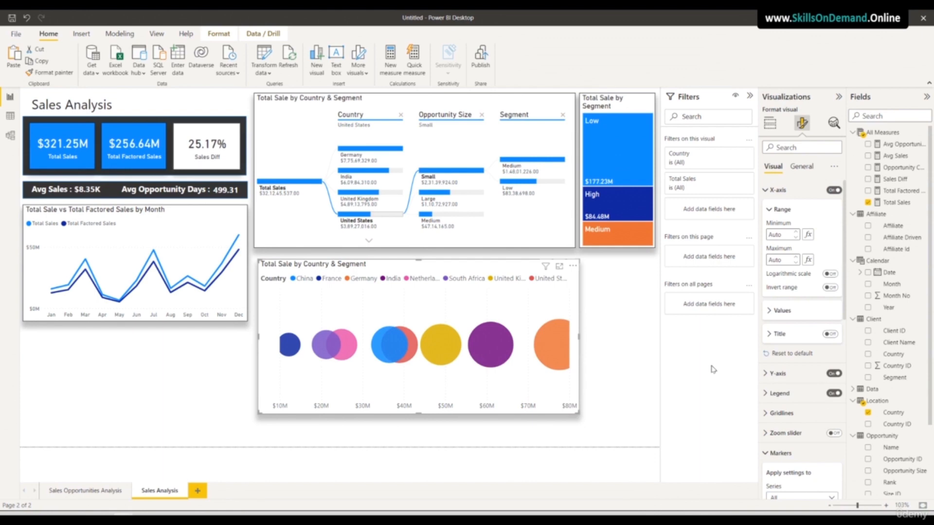
{"action": "left_click", "coordinate": [785, 312]}
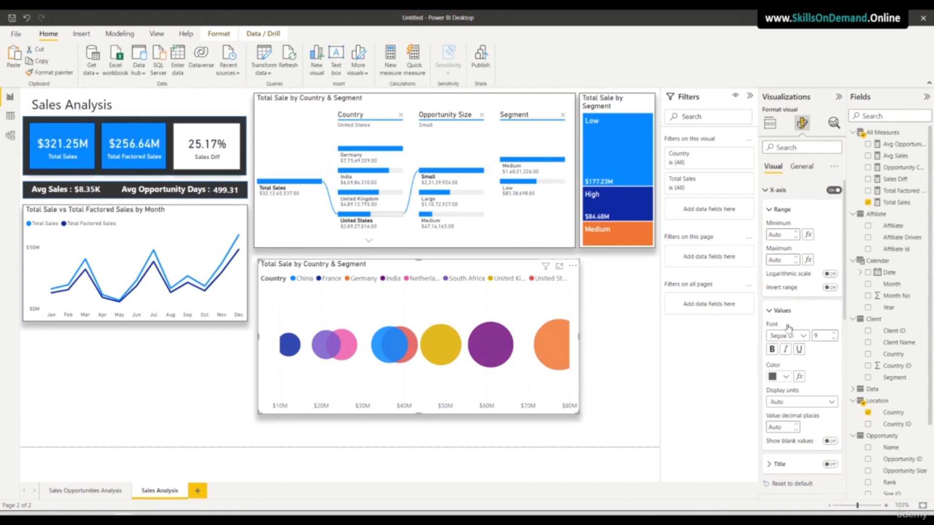
{"action": "left_click", "coordinate": [786, 336]}
{"action": "left_click", "coordinate": [779, 370]}
- Set the scatter chart's Y-axis values to the DIN font
{"action": "scroll", "coordinate": [808, 409], "scroll_direction": "down", "scroll_amount": 3}
{"action": "scroll", "coordinate": [808, 410], "scroll_direction": "down", "scroll_amount": 1}
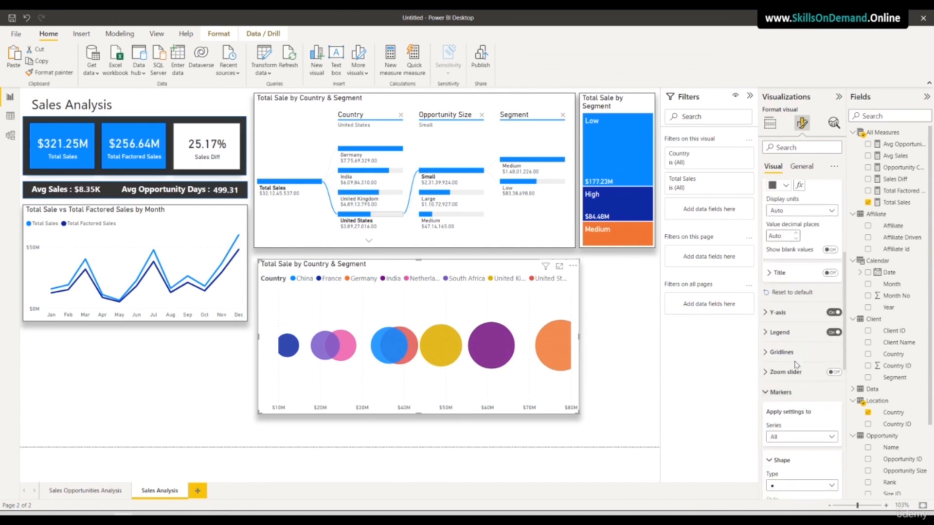
{"action": "left_click", "coordinate": [785, 312]}
{"action": "left_click", "coordinate": [782, 433]}
{"action": "scroll", "coordinate": [802, 428], "scroll_direction": "down", "scroll_amount": 2}
{"action": "scroll", "coordinate": [821, 421], "scroll_direction": "down", "scroll_amount": 3}
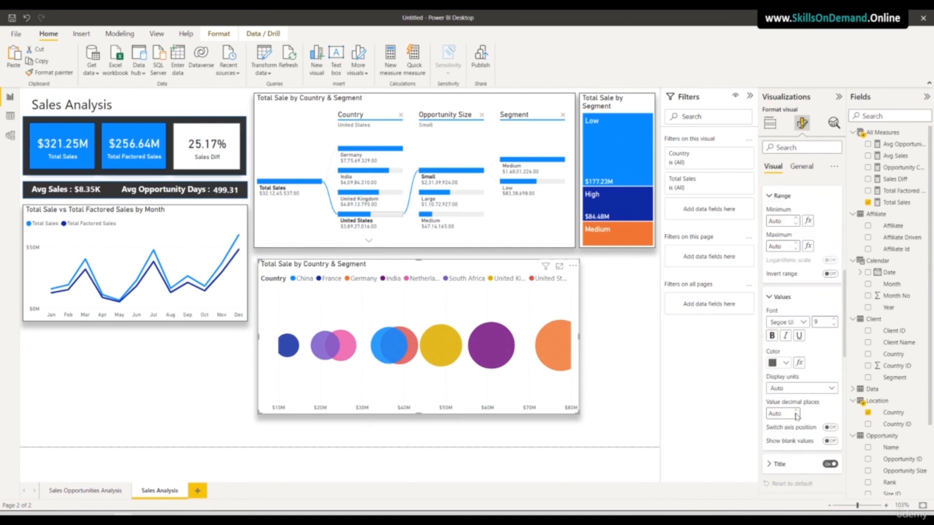
{"action": "left_click", "coordinate": [787, 315]}
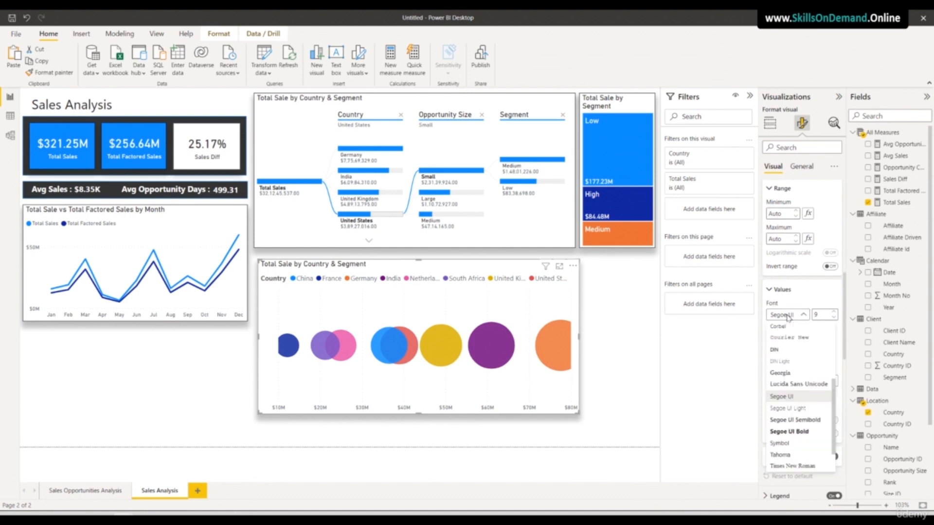
{"action": "left_click", "coordinate": [784, 349]}
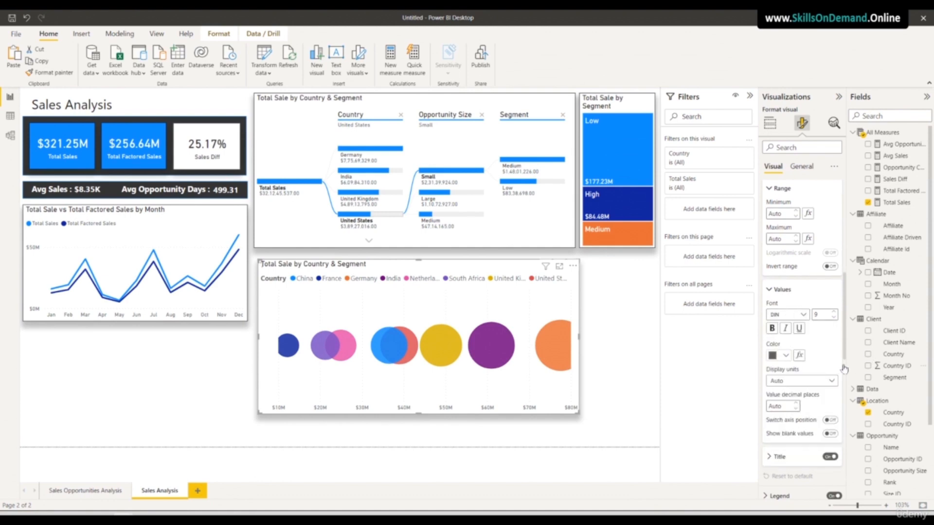
{"action": "scroll", "coordinate": [820, 384], "scroll_direction": "down", "scroll_amount": 8}
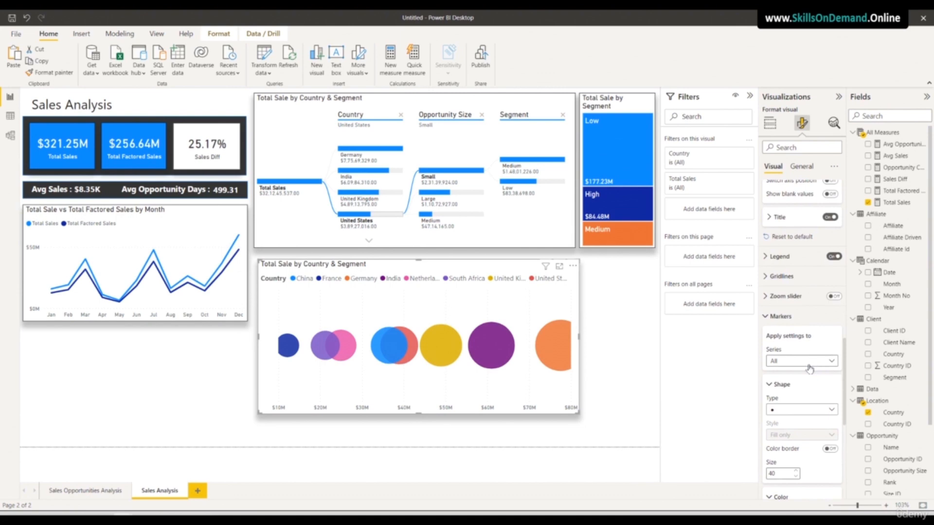
{"action": "scroll", "coordinate": [809, 371], "scroll_direction": "down", "scroll_amount": 2}
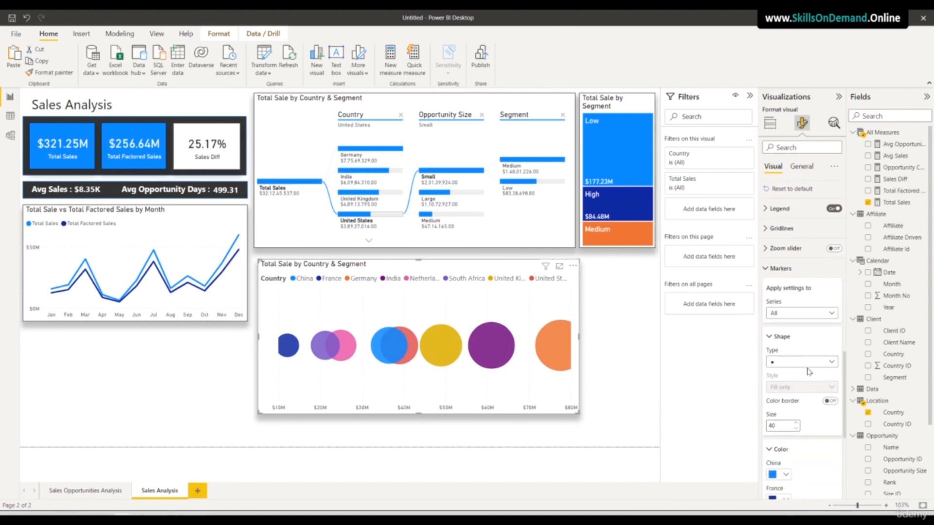
- Set the scatter chart's legend text to the DIN font at size 9
{"action": "left_click", "coordinate": [778, 209]}
{"action": "left_click", "coordinate": [782, 277]}
{"action": "left_click", "coordinate": [785, 302]}
{"action": "left_click", "coordinate": [786, 337]}
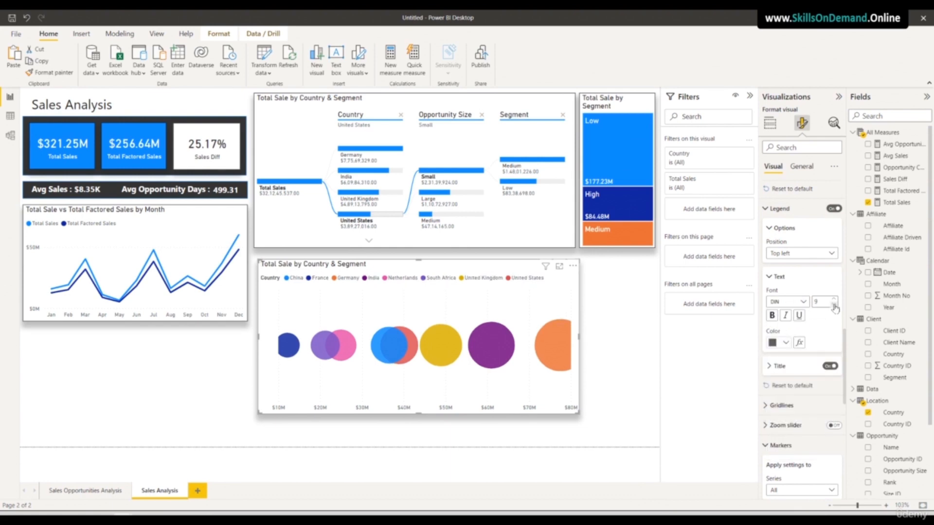
- Shorten the scatter chart's title to "Total Sale by Country"
{"action": "scroll", "coordinate": [793, 410], "scroll_direction": "down", "scroll_amount": 8}
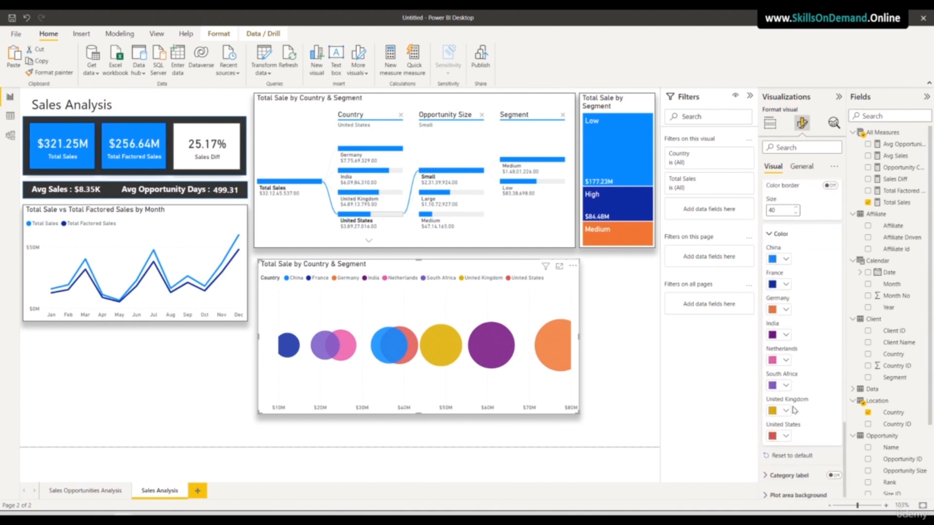
{"action": "scroll", "coordinate": [800, 438], "scroll_direction": "up", "scroll_amount": 3}
{"action": "scroll", "coordinate": [800, 437], "scroll_direction": "up", "scroll_amount": 10}
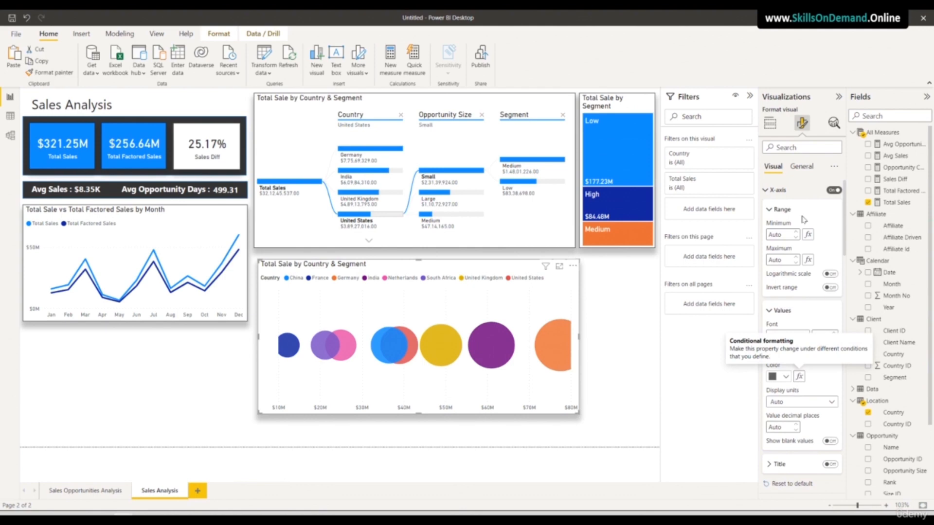
{"action": "left_click", "coordinate": [800, 166]}
{"action": "left_click", "coordinate": [786, 211]}
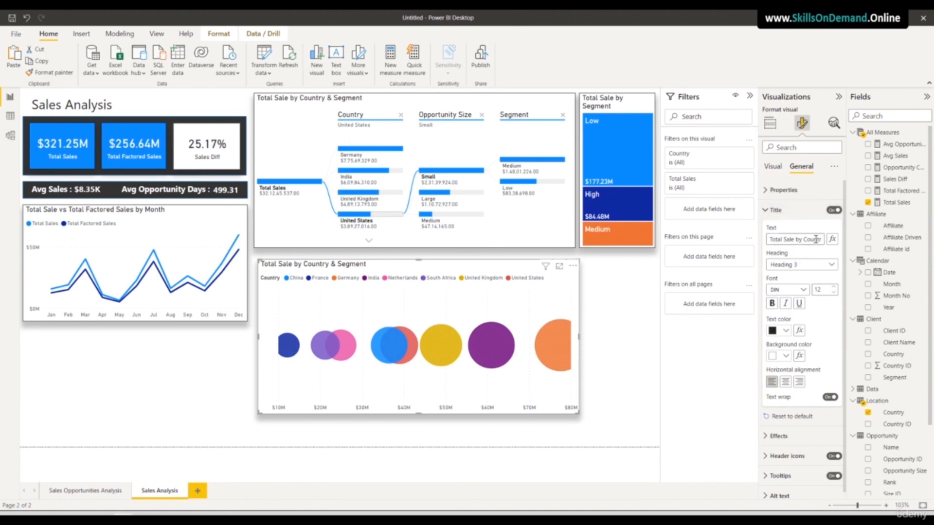
{"action": "left_click_drag", "start_coordinate": [815, 239], "coordinate": [827, 244]}
{"action": "left_click", "coordinate": [796, 239]}
{"action": "key", "text": "Delete"}
{"action": "key", "text": "Delete"}
{"action": "key", "text": "Delete"}
{"action": "key", "text": "Delete"}
{"action": "key", "text": "Delete"}
{"action": "key", "text": "Delete"}
{"action": "key", "text": "Delete"}
{"action": "key", "text": "Delete"}
{"action": "key", "text": "Delete"}
{"action": "key", "text": "Delete"}
- Reduce the scatter chart's height and align it directly beneath the decomposition tree
{"action": "left_click_drag", "start_coordinate": [417, 413], "coordinate": [374, 367]}
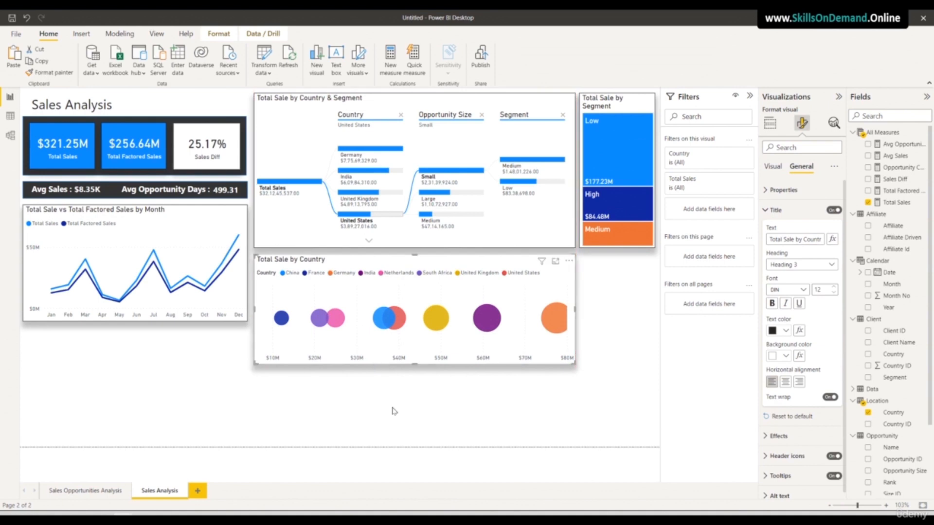
{"action": "left_click", "coordinate": [391, 402]}
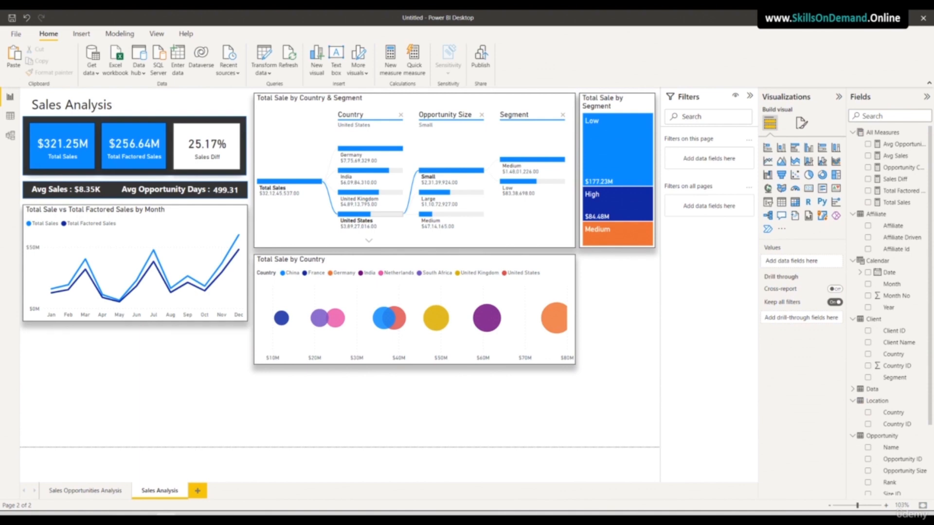
- Duplicate the Total Sale by Country scatter chart and convert the copy to a matrix
{"action": "left_click", "coordinate": [366, 363]}
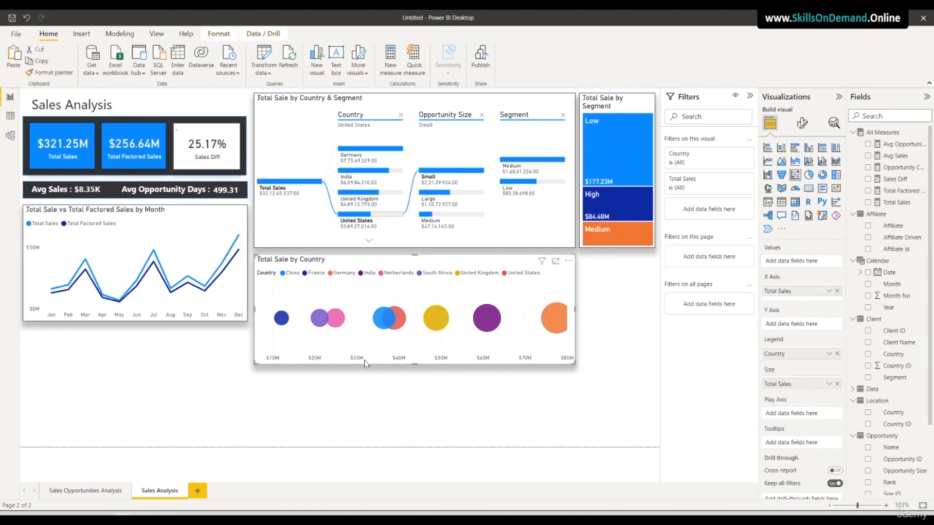
{"action": "left_click_drag", "start_coordinate": [363, 363], "coordinate": [366, 381]}
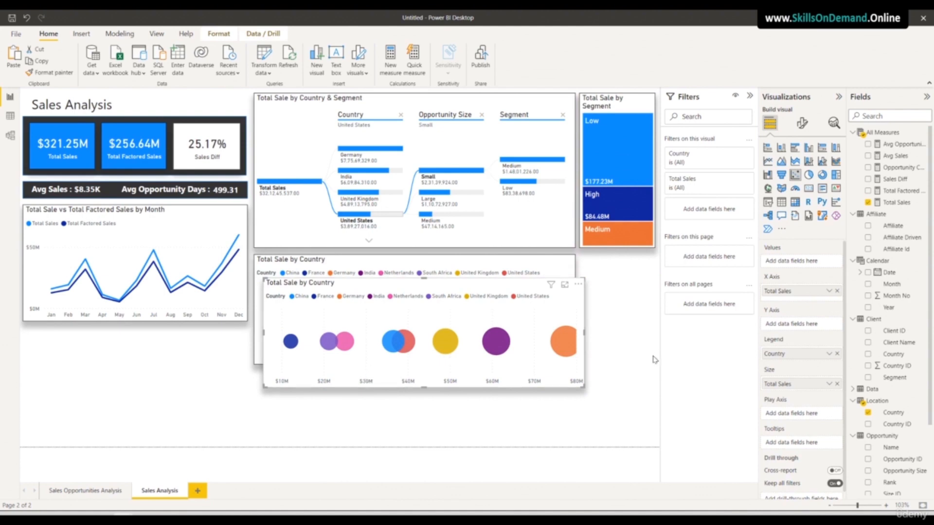
{"action": "left_click", "coordinate": [795, 204]}
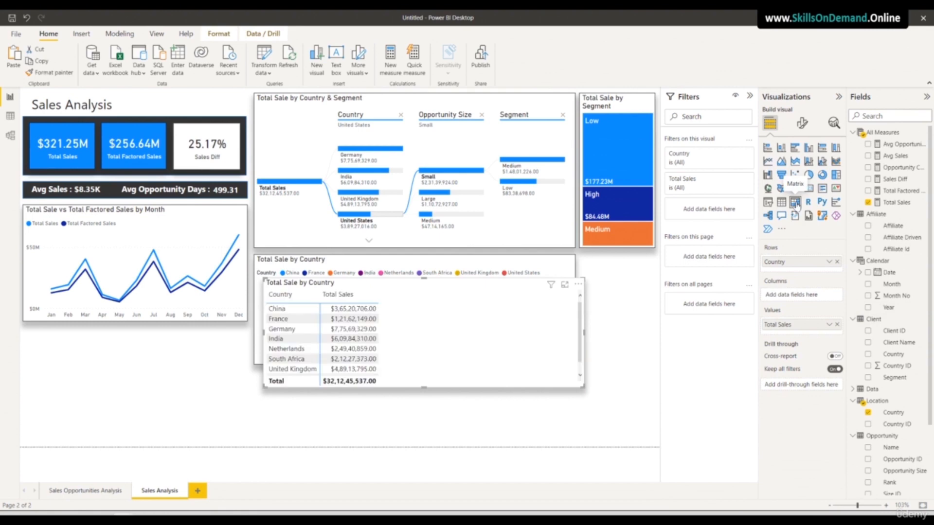
- Replace the matrix's existing fields with Client Name as rows and Total Sales as values
{"action": "left_click", "coordinate": [837, 324]}
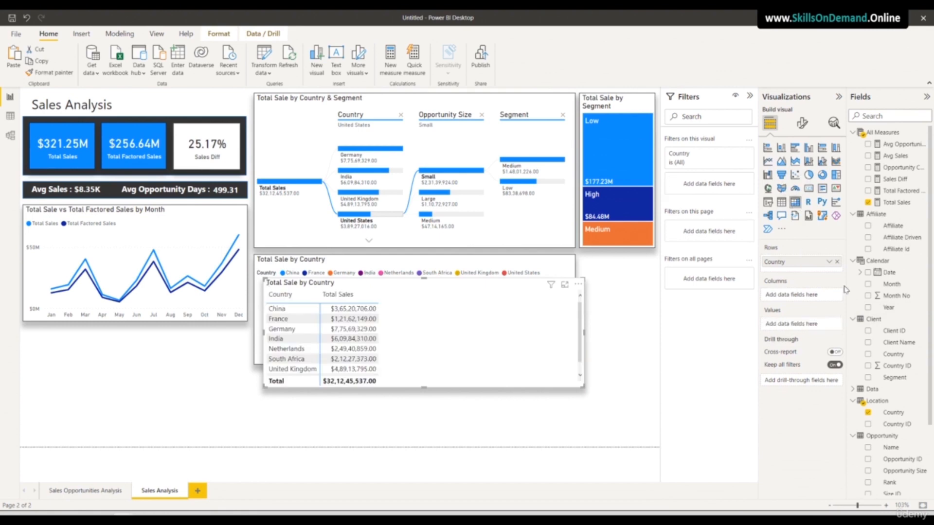
{"action": "left_click", "coordinate": [837, 263]}
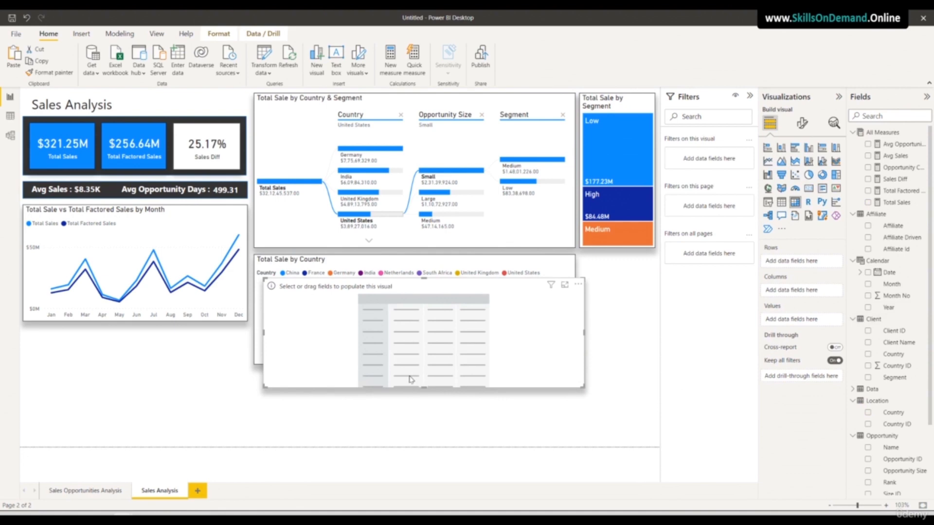
{"action": "left_click_drag", "start_coordinate": [899, 343], "coordinate": [792, 268]}
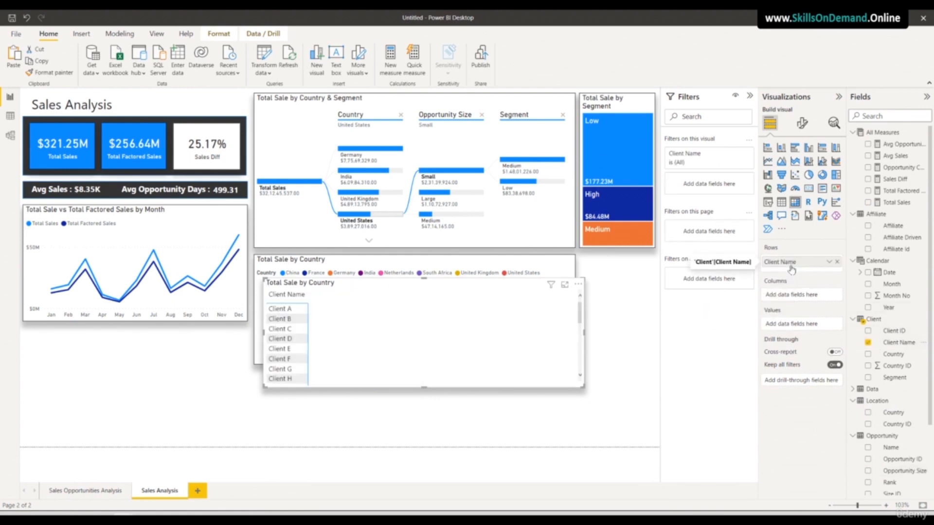
{"action": "left_click_drag", "start_coordinate": [896, 202], "coordinate": [796, 331]}
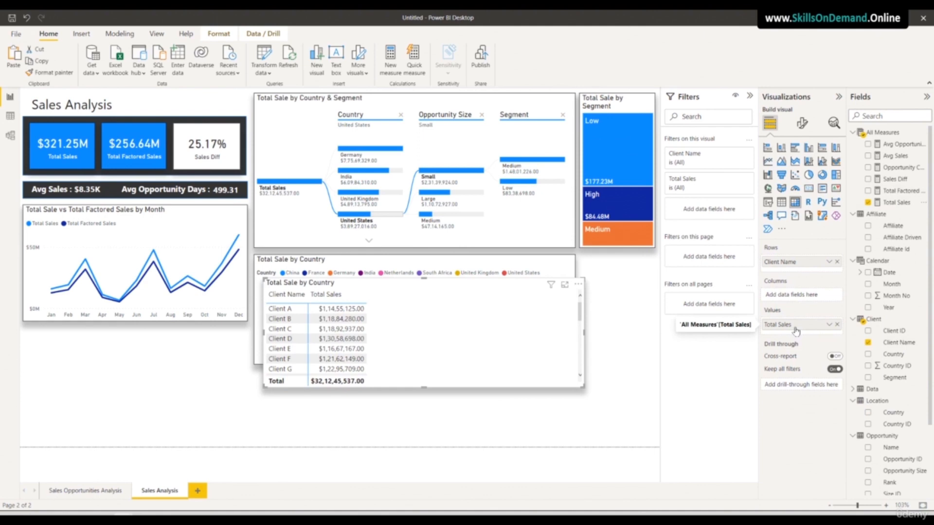
- Add Total Sales to the matrix values a second time and show it as percent of grand total
{"action": "left_click_drag", "start_coordinate": [896, 202], "coordinate": [816, 337]}
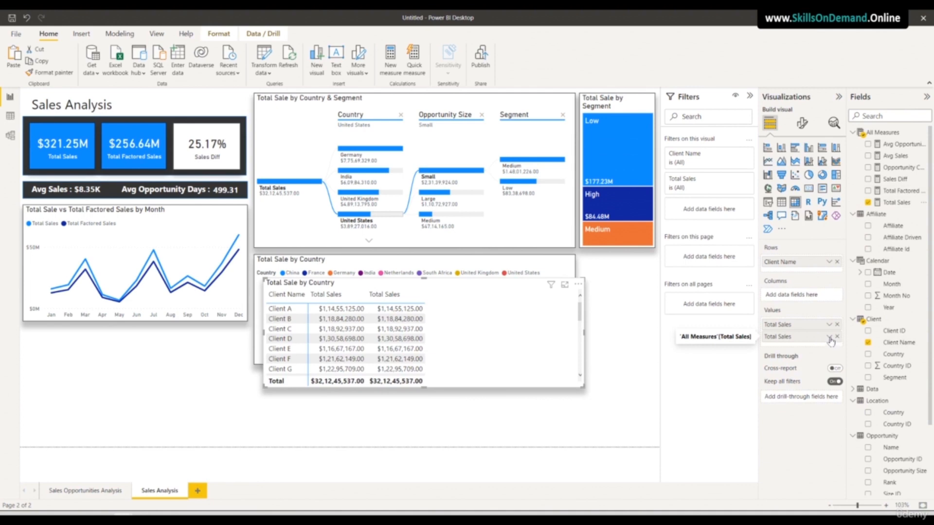
{"action": "left_click", "coordinate": [828, 337]}
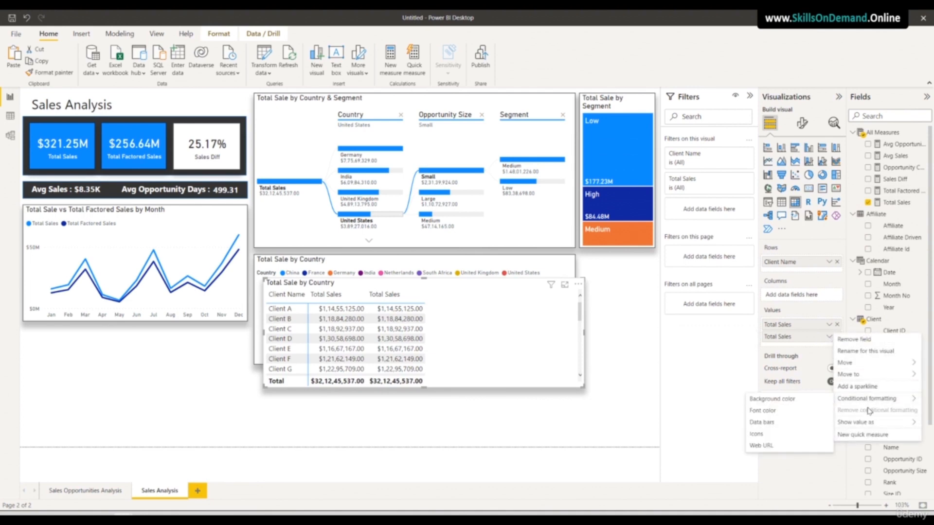
{"action": "mouse_move", "coordinate": [866, 422]}
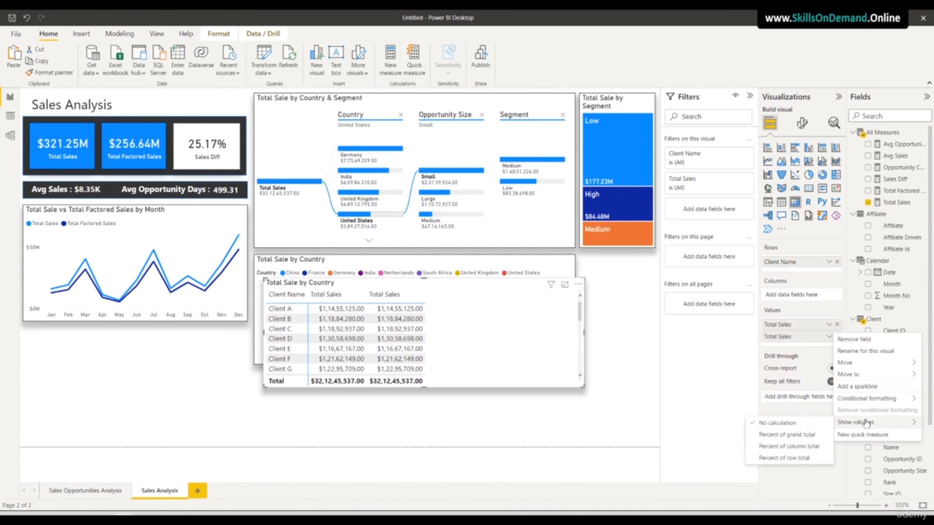
{"action": "left_click", "coordinate": [782, 438]}
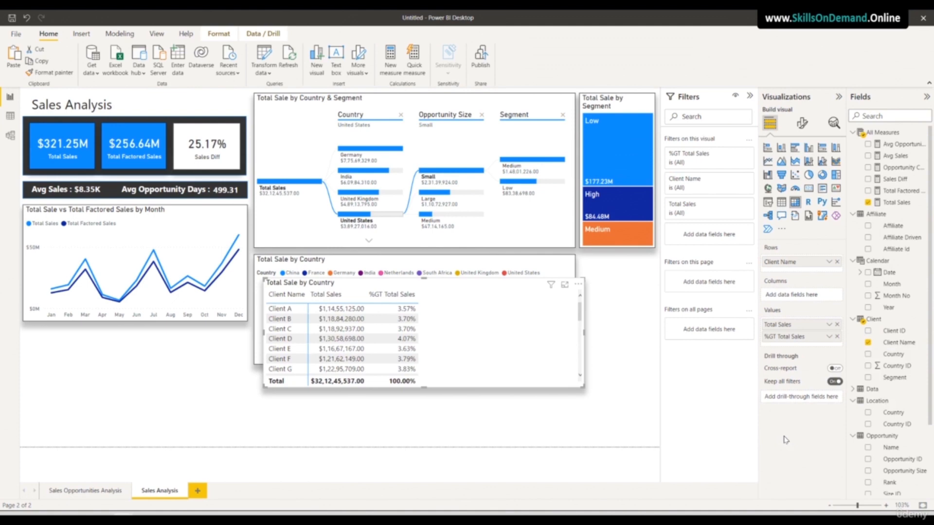
- Rename the matrix's percent-of-grand-total column to "% of GT" for this visual
{"action": "left_click", "coordinate": [828, 336]}
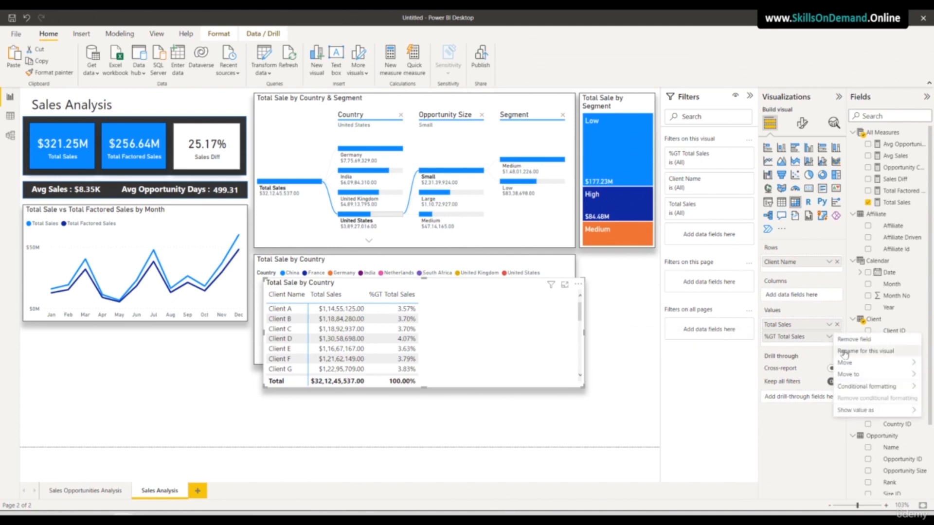
{"action": "left_click", "coordinate": [837, 351]}
{"action": "left_click", "coordinate": [771, 336]}
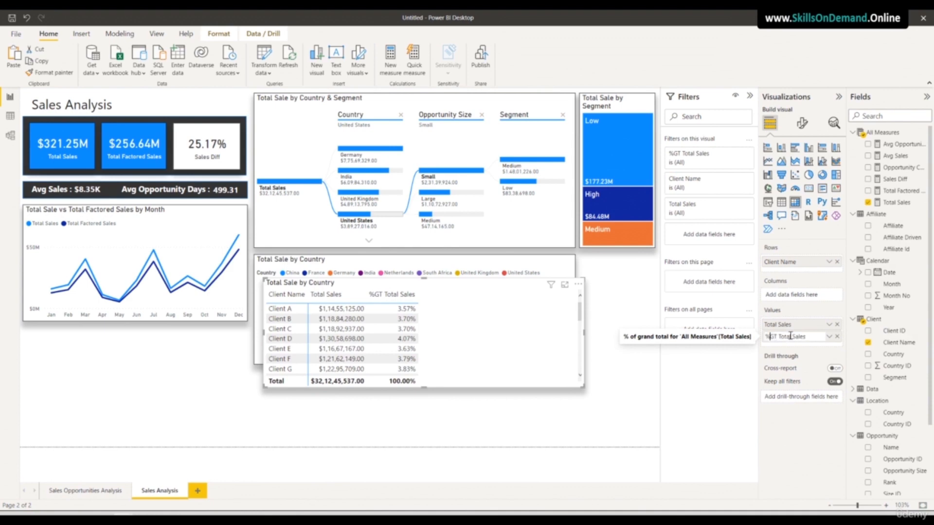
{"action": "type", "text": "of"}
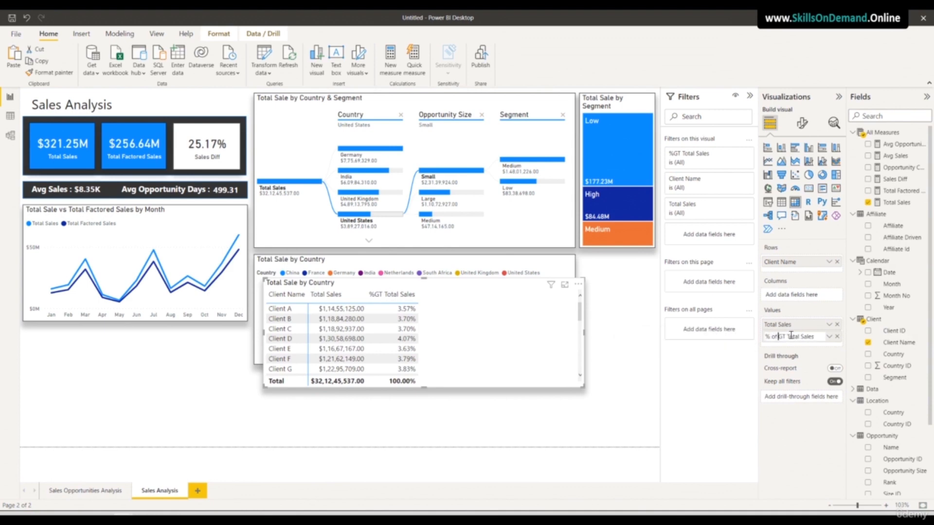
{"action": "left_click_drag", "start_coordinate": [784, 336], "coordinate": [843, 347]}
{"action": "key", "text": "BackSpace"}
{"action": "key", "text": "Return"}
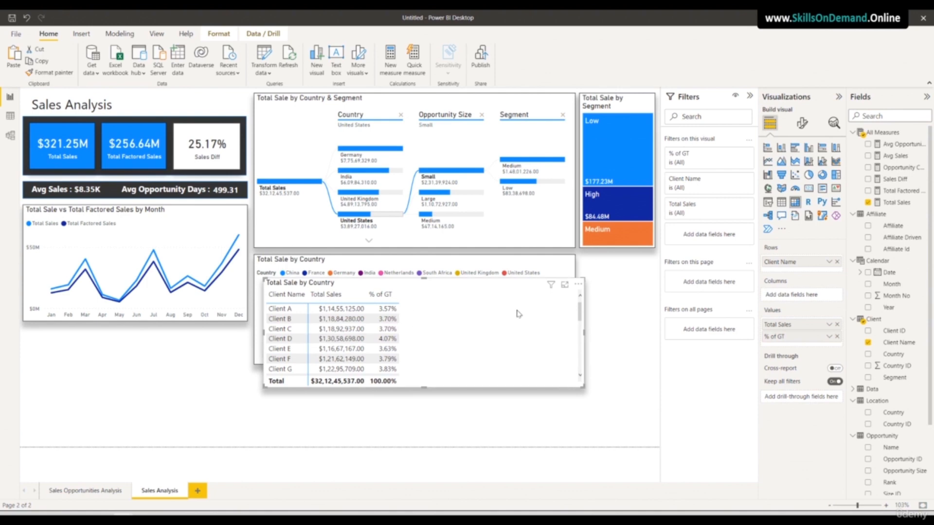
- Change the matrix's title to "Total Sale by Client"
{"action": "left_click", "coordinate": [802, 125]}
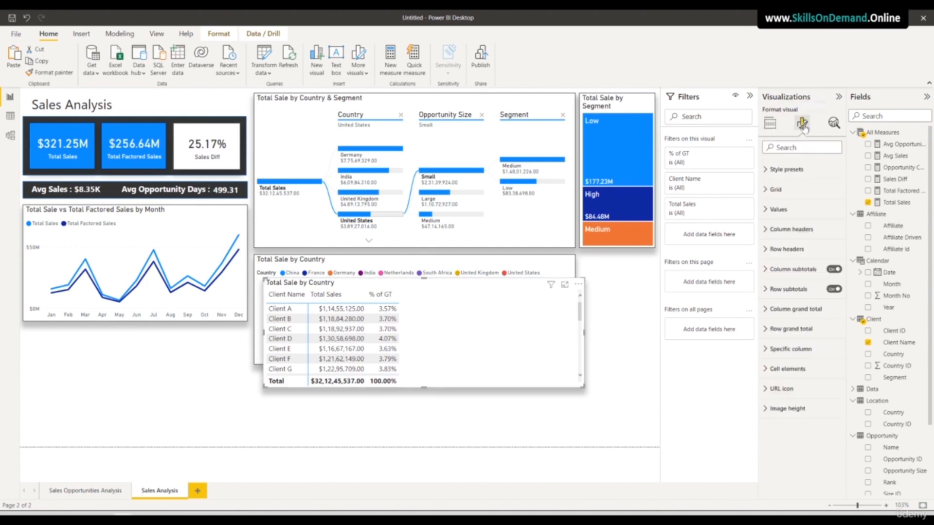
{"action": "left_click", "coordinate": [802, 166]}
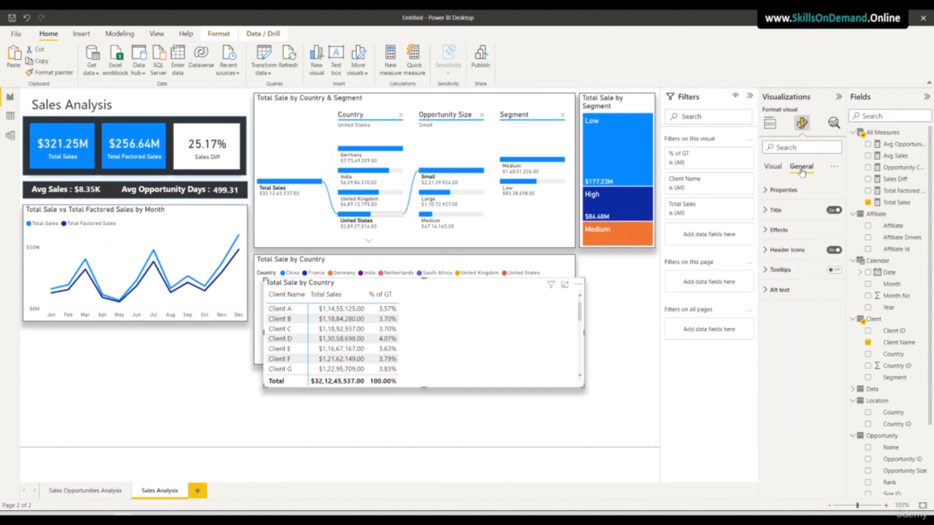
{"action": "left_click", "coordinate": [783, 210]}
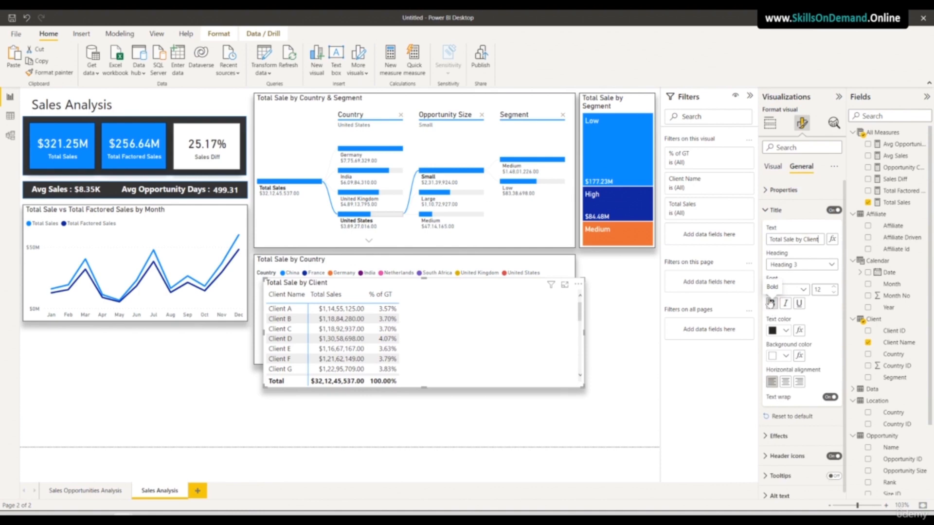
- Set the matrix's values to the DIN font
{"action": "left_click", "coordinate": [772, 167]}
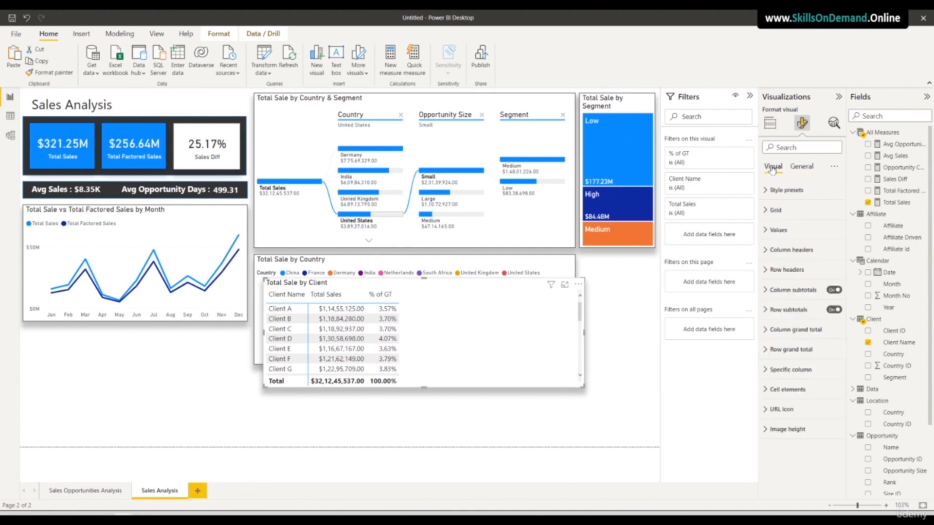
{"action": "left_click", "coordinate": [777, 210]}
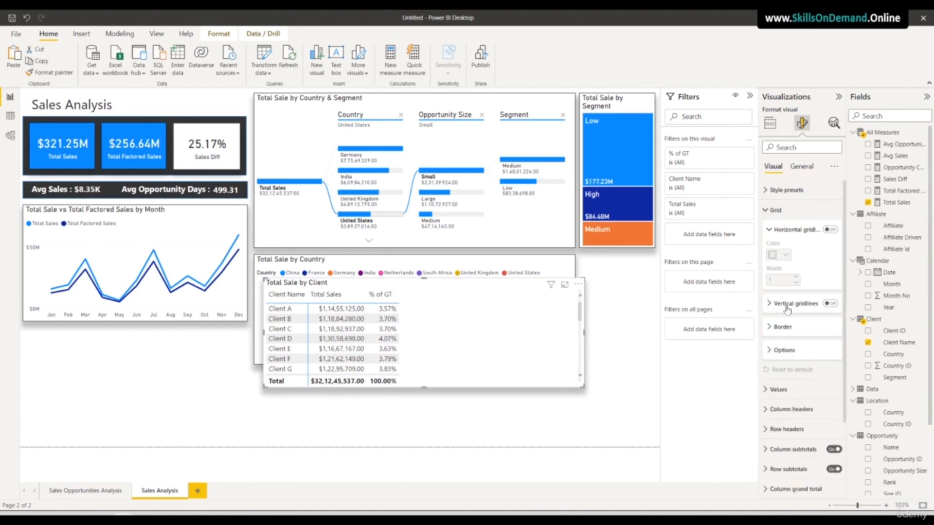
{"action": "left_click", "coordinate": [785, 191]}
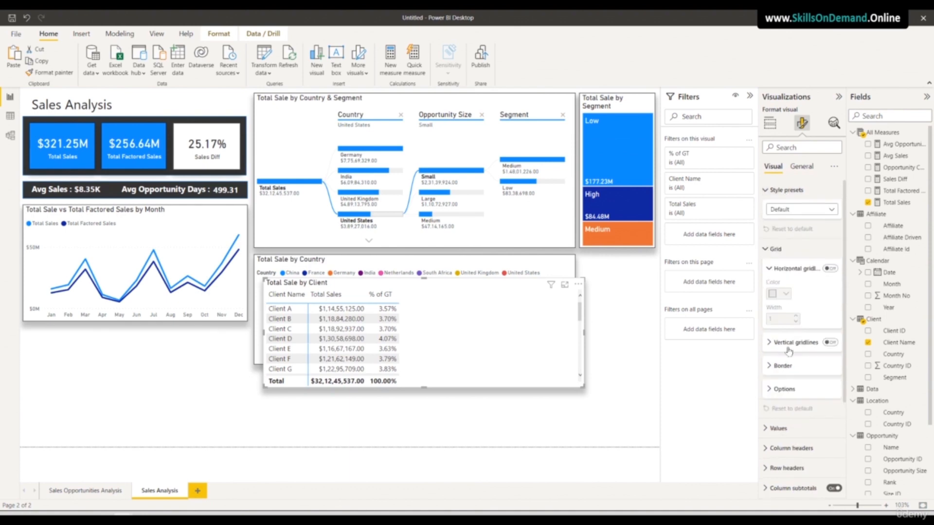
{"action": "scroll", "coordinate": [782, 368], "scroll_direction": "down", "scroll_amount": 3}
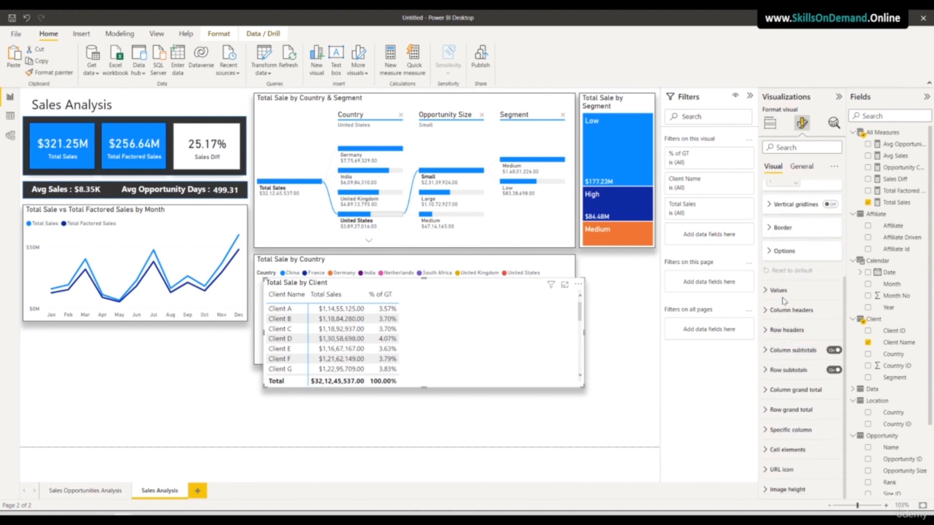
{"action": "left_click", "coordinate": [780, 291]}
{"action": "left_click", "coordinate": [802, 335]}
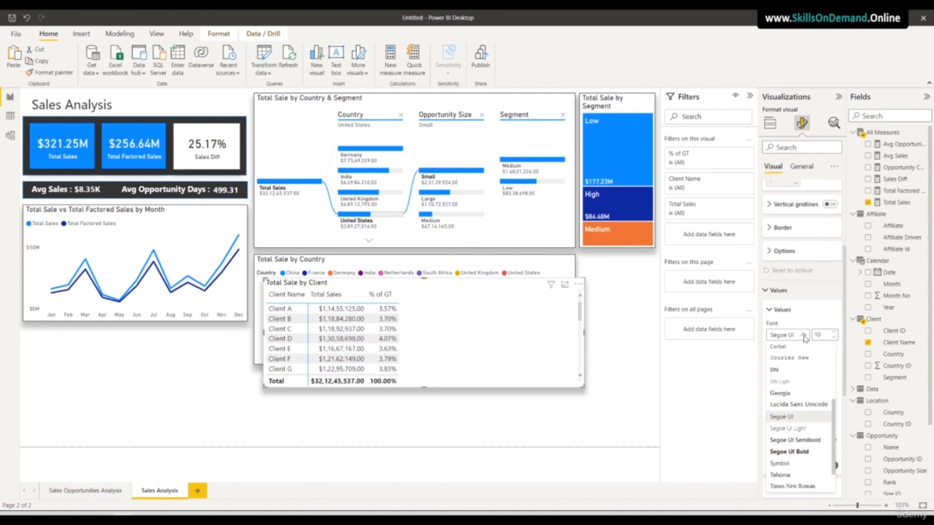
{"action": "left_click", "coordinate": [798, 370]}
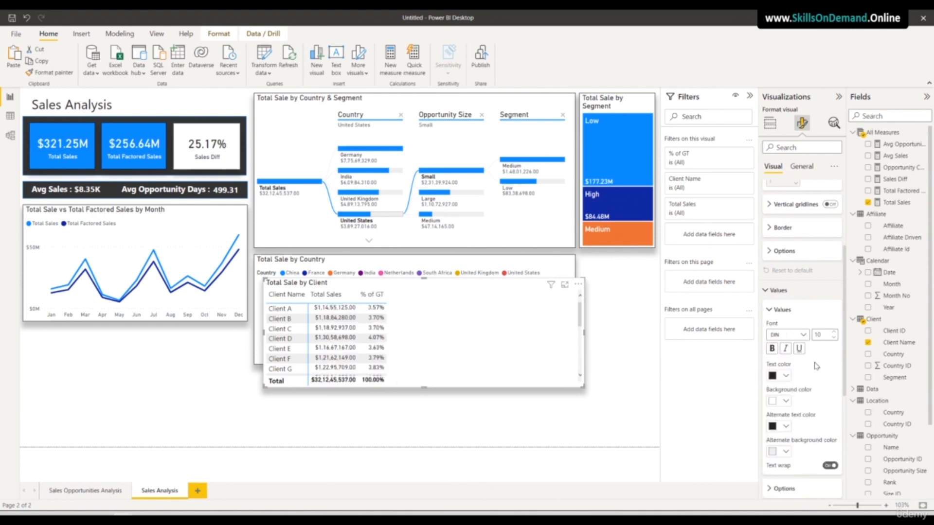
- Set the matrix's column headers to the DIN font
{"action": "scroll", "coordinate": [812, 389], "scroll_direction": "down", "scroll_amount": 3}
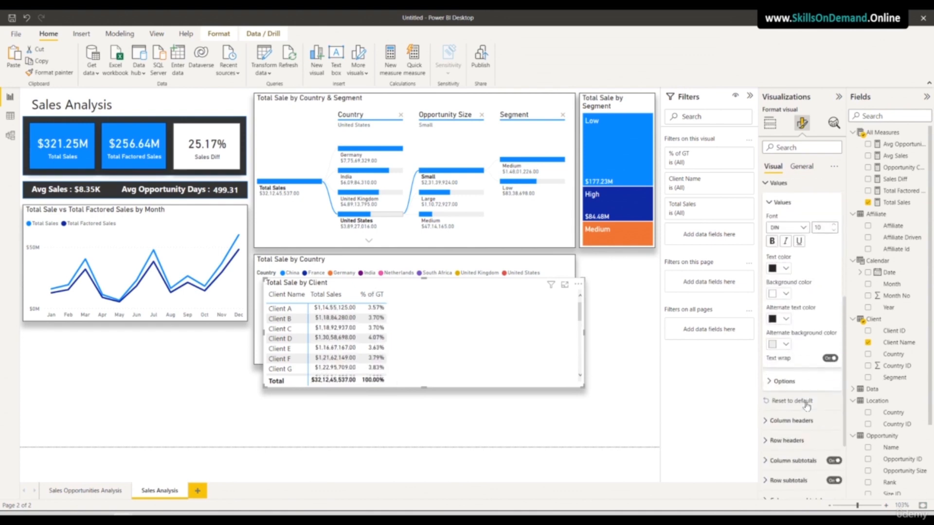
{"action": "left_click", "coordinate": [791, 384]}
{"action": "scroll", "coordinate": [807, 350], "scroll_direction": "down", "scroll_amount": 4}
{"action": "left_click", "coordinate": [803, 238]}
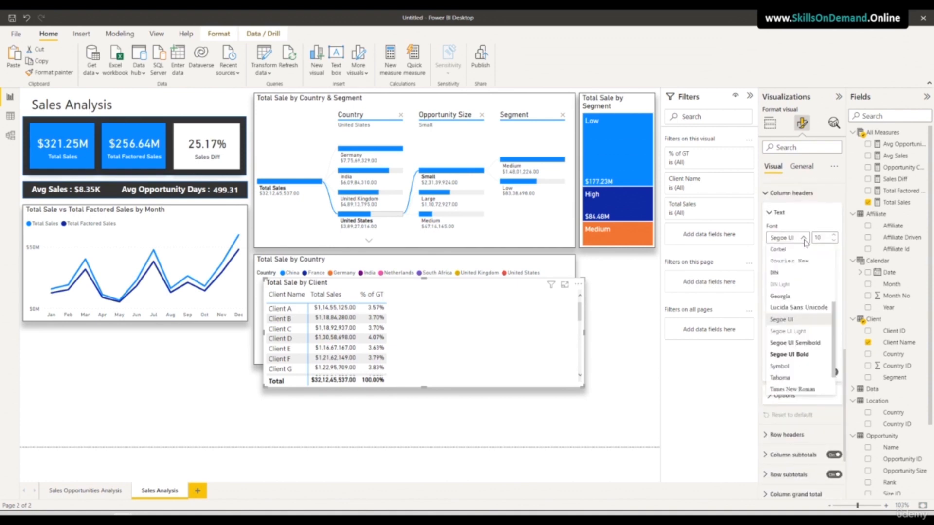
{"action": "left_click", "coordinate": [790, 273]}
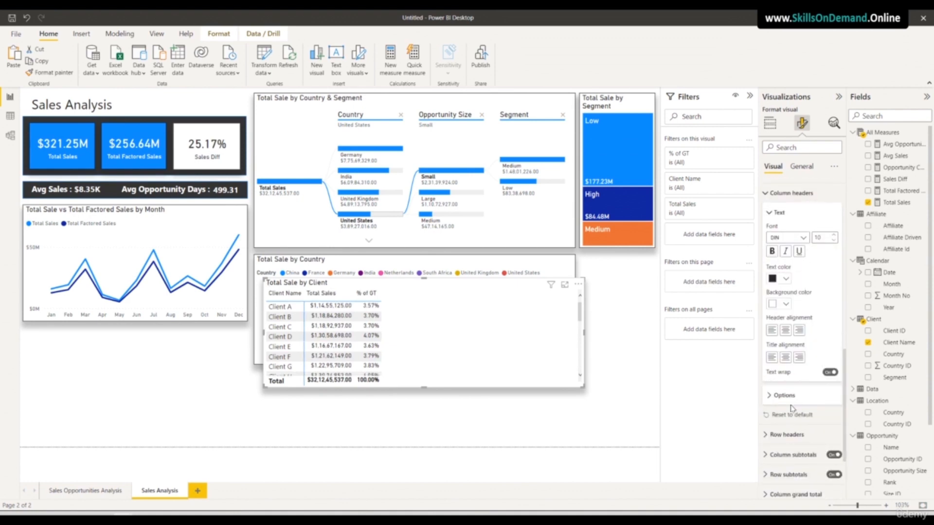
- Set the matrix's row headers to the DIN font
{"action": "left_click", "coordinate": [788, 433]}
{"action": "scroll", "coordinate": [808, 417], "scroll_direction": "down", "scroll_amount": 3}
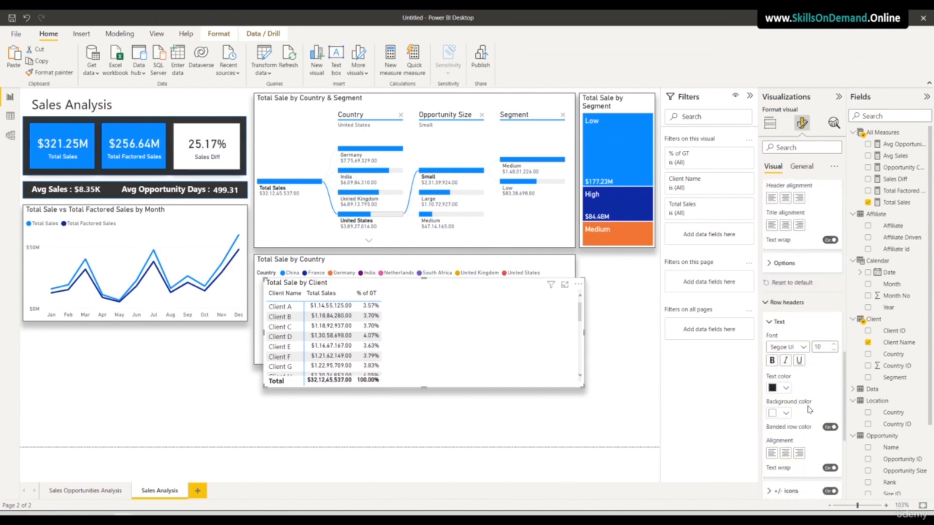
{"action": "left_click", "coordinate": [798, 336]}
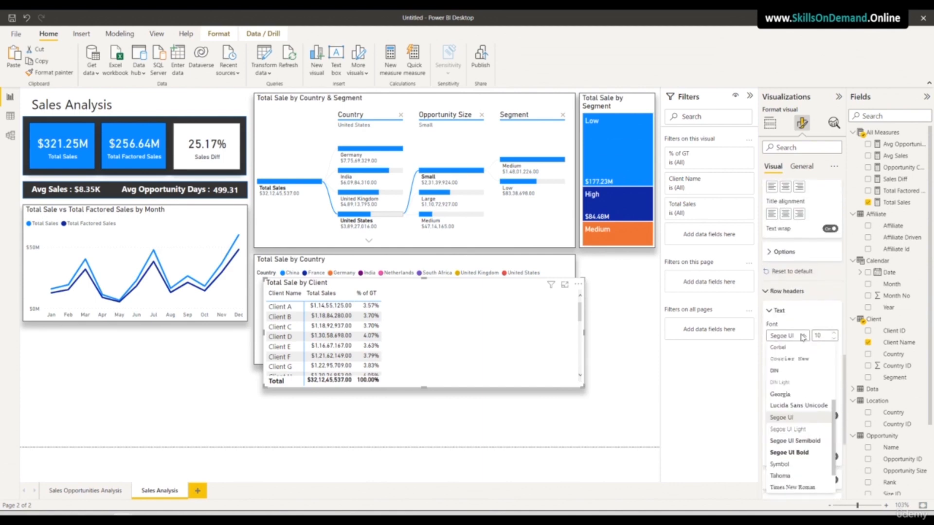
{"action": "left_click", "coordinate": [774, 370]}
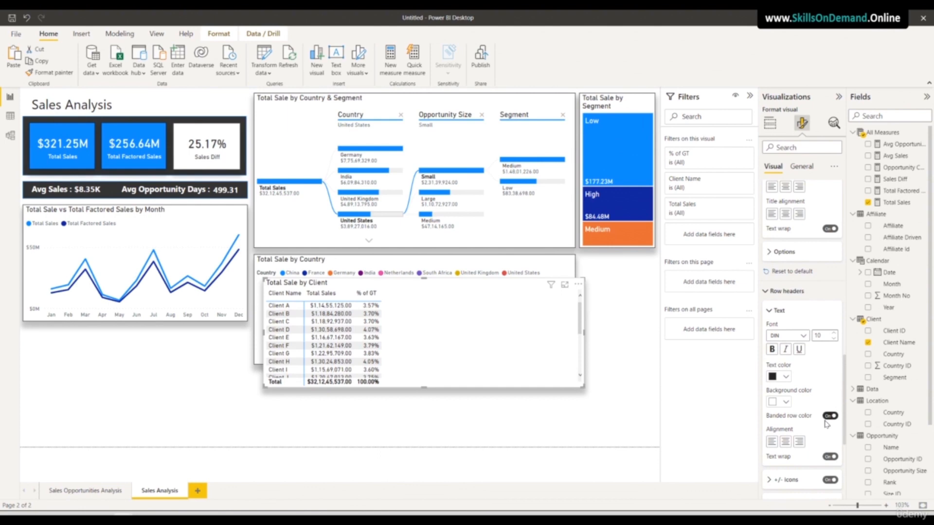
- Review the matrix's column subtotal, row subtotal, column grand total and row grand total font settings
{"action": "scroll", "coordinate": [826, 424], "scroll_direction": "down", "scroll_amount": 4}
{"action": "left_click", "coordinate": [796, 351]}
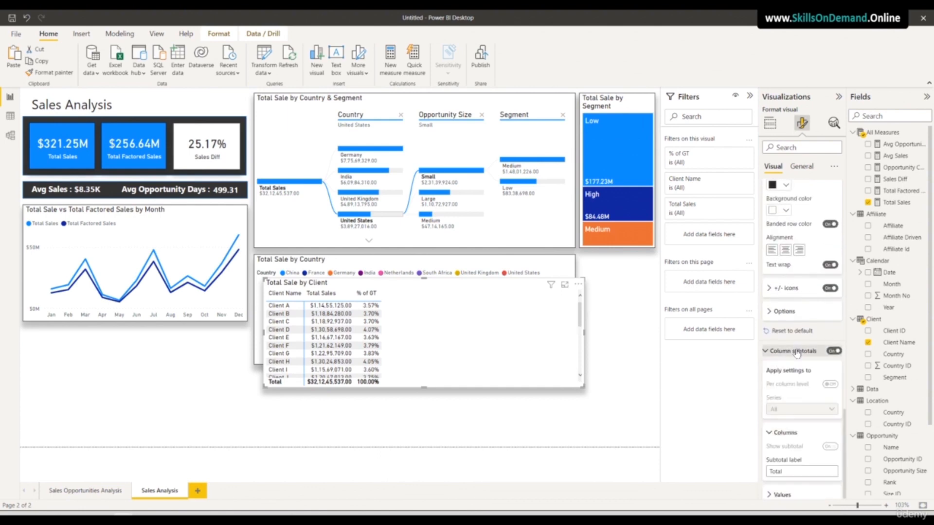
{"action": "scroll", "coordinate": [793, 356], "scroll_direction": "down", "scroll_amount": 3}
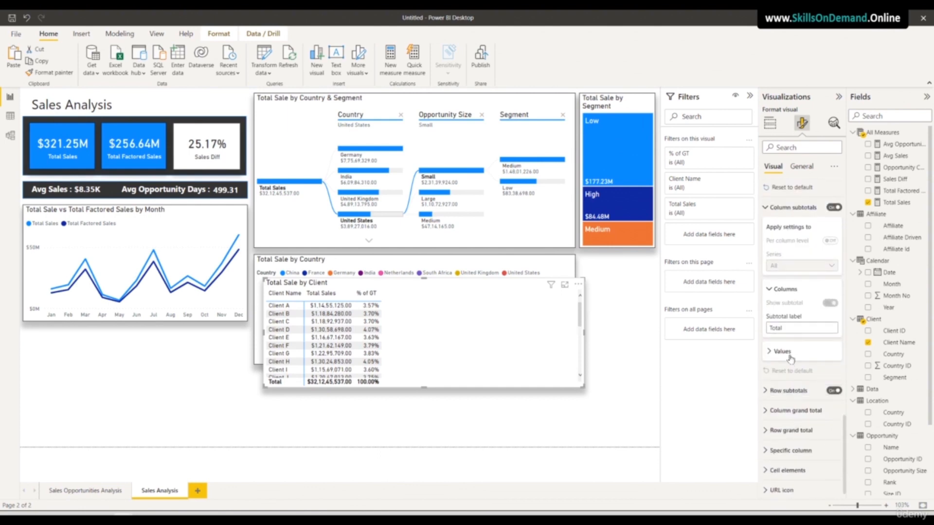
{"action": "left_click", "coordinate": [790, 358]}
{"action": "scroll", "coordinate": [792, 381], "scroll_direction": "down", "scroll_amount": 3}
{"action": "left_click", "coordinate": [795, 371]}
{"action": "scroll", "coordinate": [791, 363], "scroll_direction": "down", "scroll_amount": 4}
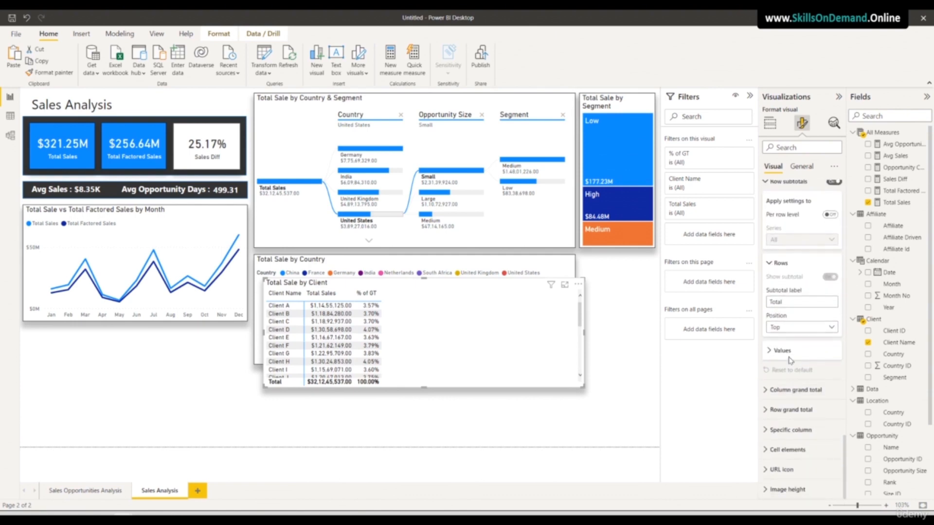
{"action": "left_click", "coordinate": [789, 357]}
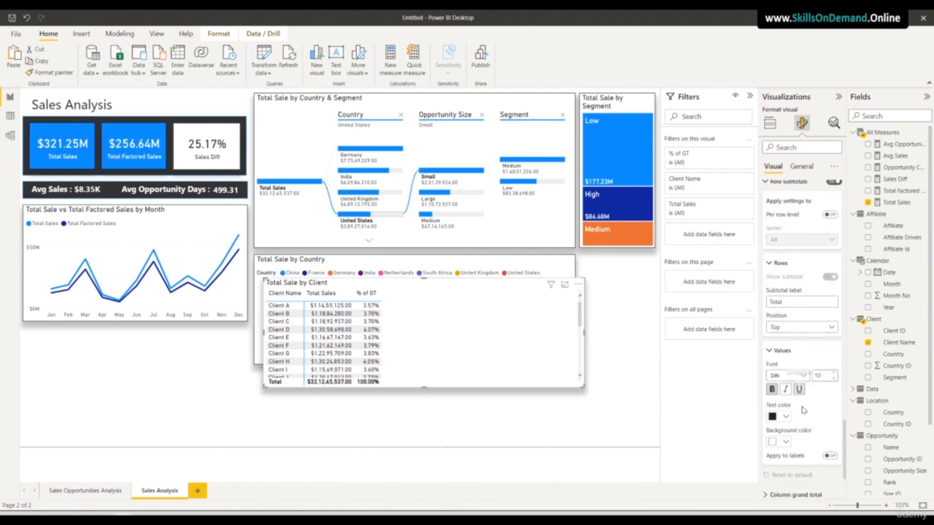
{"action": "scroll", "coordinate": [803, 410], "scroll_direction": "down", "scroll_amount": 3}
{"action": "left_click", "coordinate": [793, 389]}
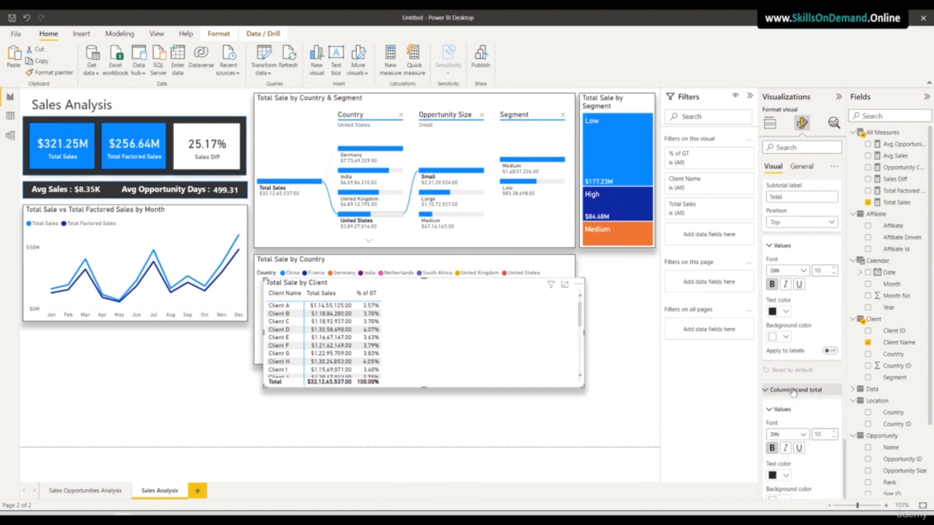
{"action": "scroll", "coordinate": [792, 428], "scroll_direction": "down", "scroll_amount": 4}
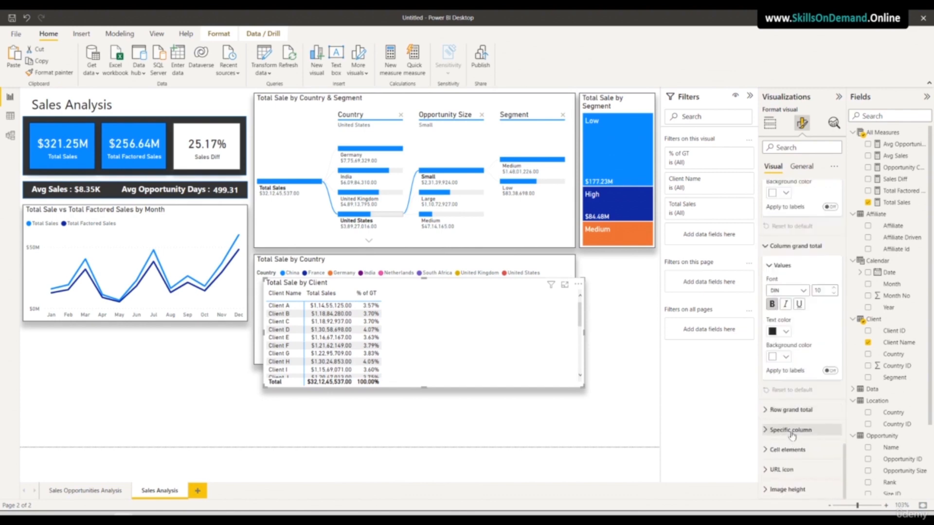
{"action": "left_click", "coordinate": [791, 409]}
{"action": "scroll", "coordinate": [802, 427], "scroll_direction": "down", "scroll_amount": 4}
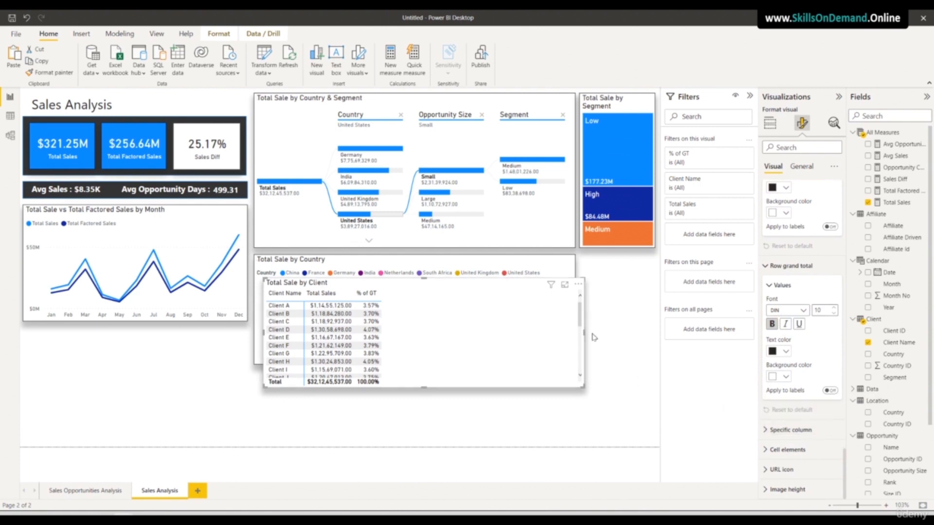
- Shrink the client matrix to fit its three columns and place it directly beneath the monthly line chart
{"action": "left_click_drag", "start_coordinate": [585, 337], "coordinate": [394, 348]}
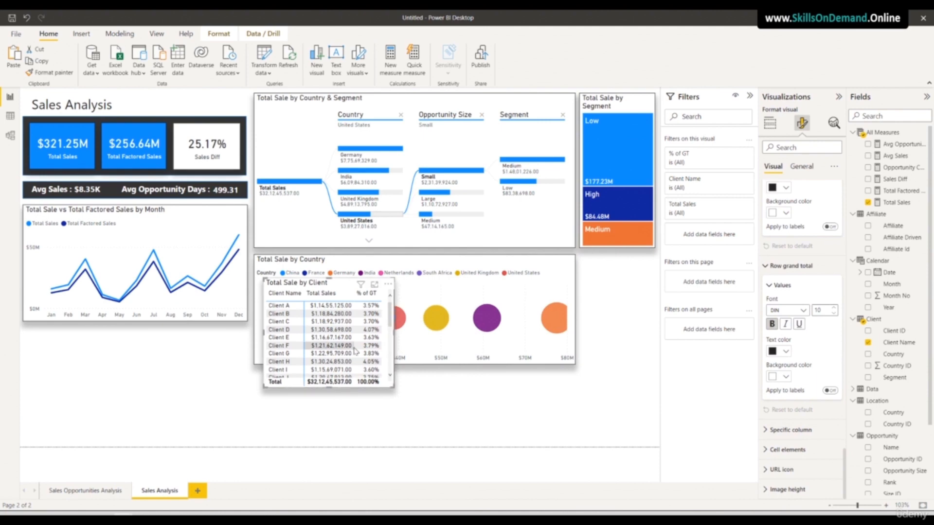
{"action": "left_click_drag", "start_coordinate": [329, 388], "coordinate": [329, 402]}
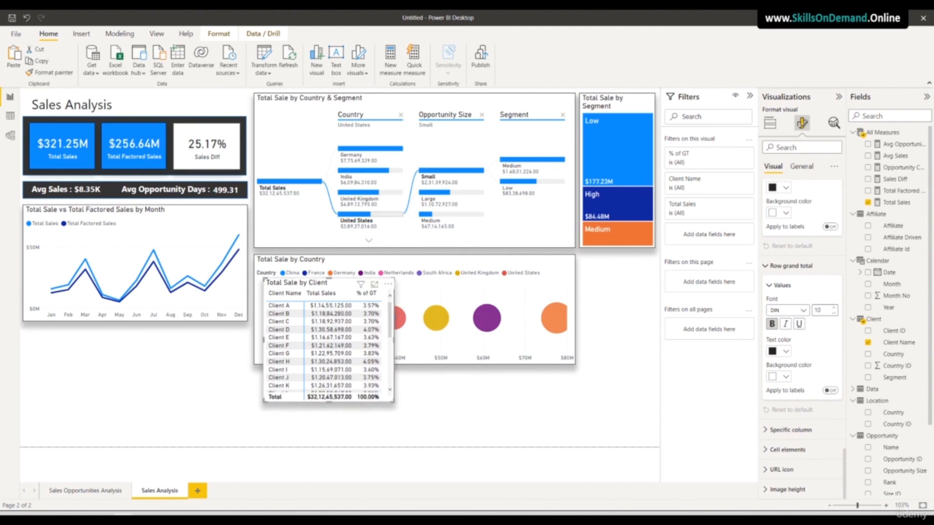
{"action": "left_click_drag", "start_coordinate": [382, 345], "coordinate": [142, 391]}
{"action": "left_click_drag", "start_coordinate": [86, 322], "coordinate": [86, 329]}
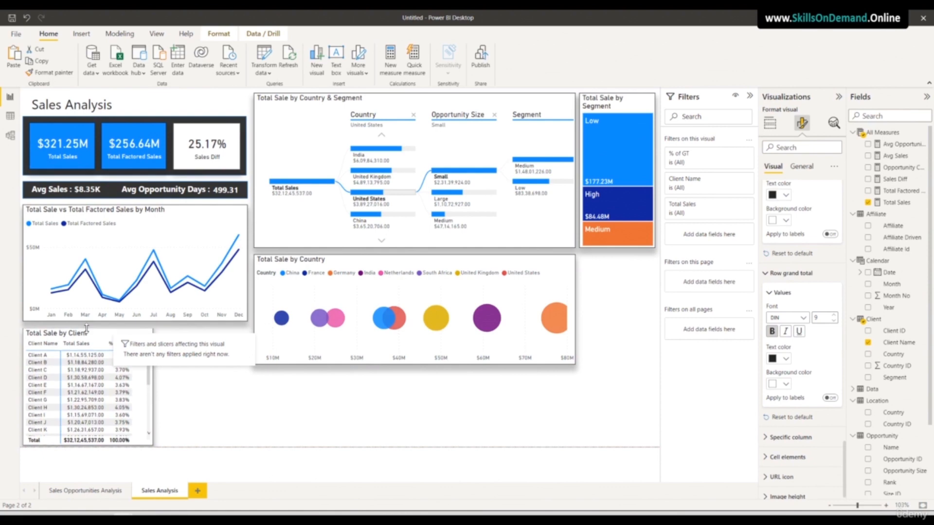
{"action": "left_click_drag", "start_coordinate": [89, 445], "coordinate": [89, 444]}
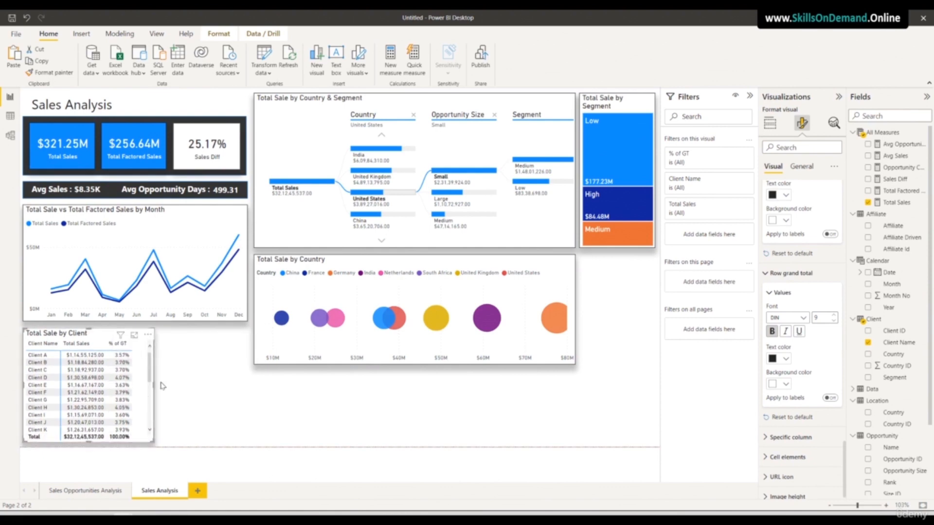
{"action": "left_click_drag", "start_coordinate": [152, 387], "coordinate": [141, 394]}
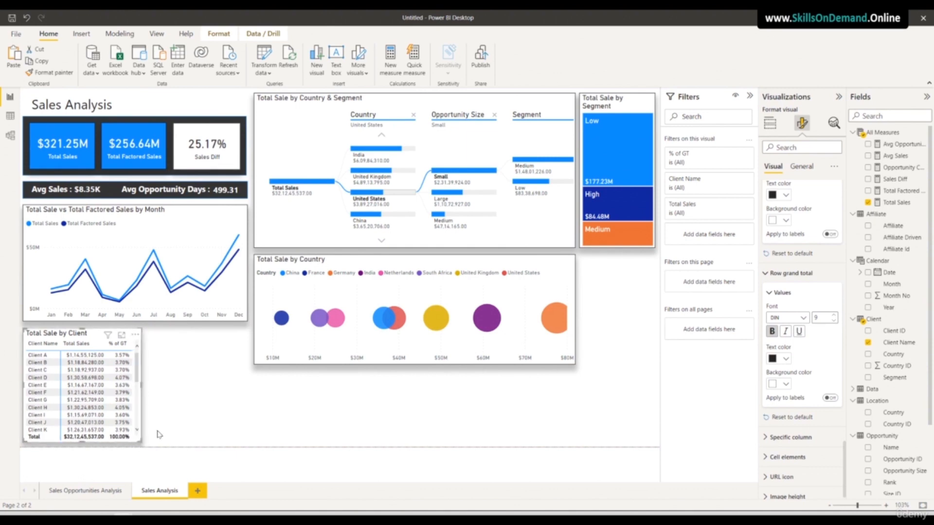
{"action": "left_click", "coordinate": [169, 422]}
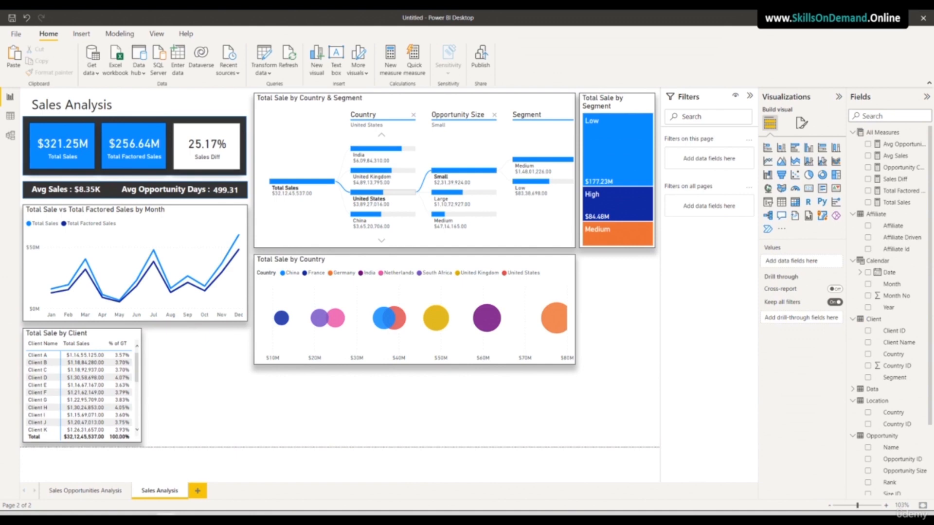
- Add data bars with the default settings to the client matrix's Total Sales values and widen the matrix slightly
{"action": "left_click", "coordinate": [137, 441]}
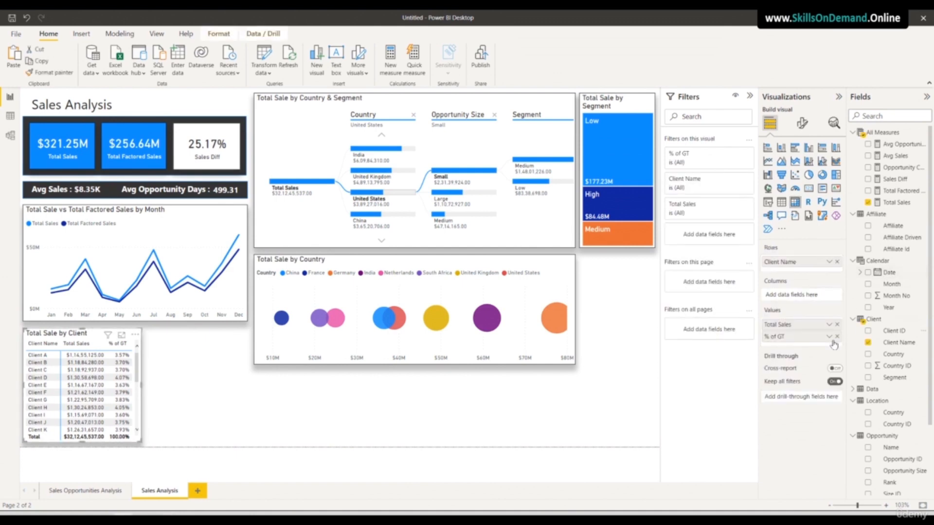
{"action": "left_click", "coordinate": [830, 325]}
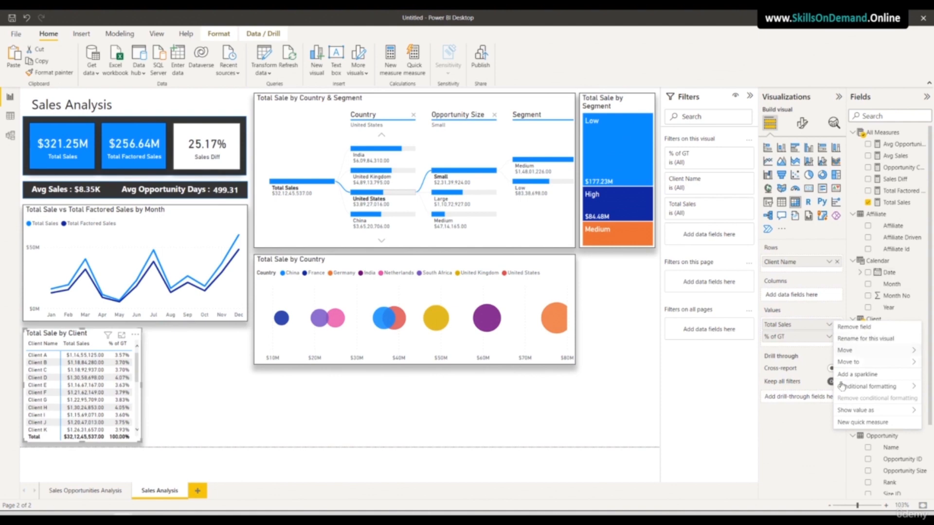
{"action": "mouse_move", "coordinate": [865, 386]}
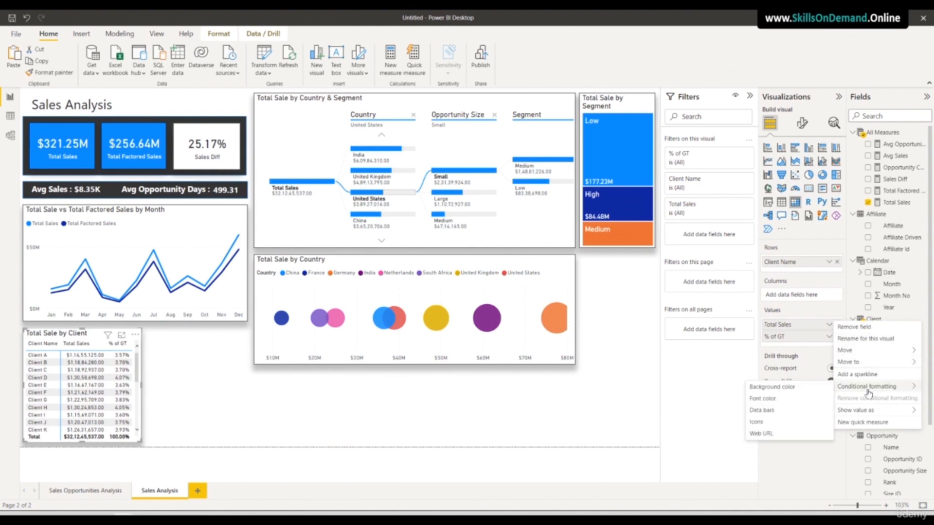
{"action": "left_click", "coordinate": [769, 411]}
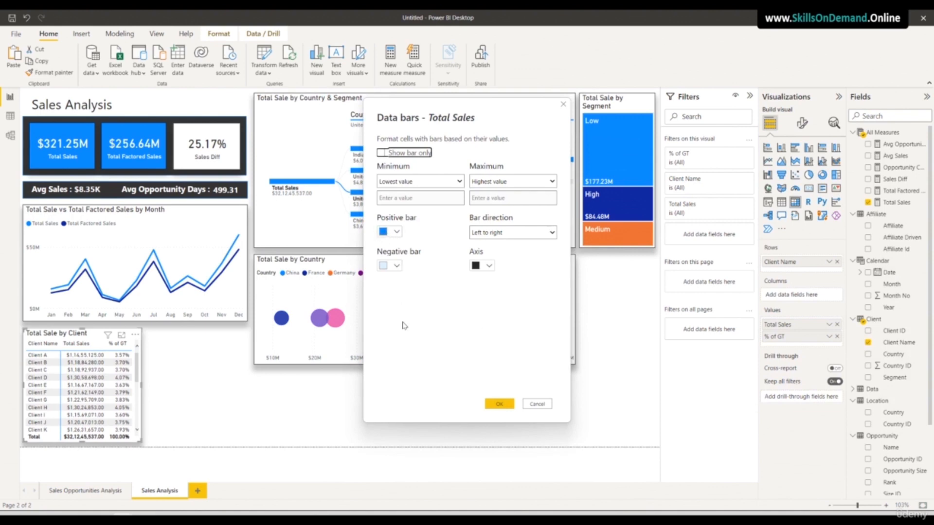
{"action": "left_click", "coordinate": [496, 406]}
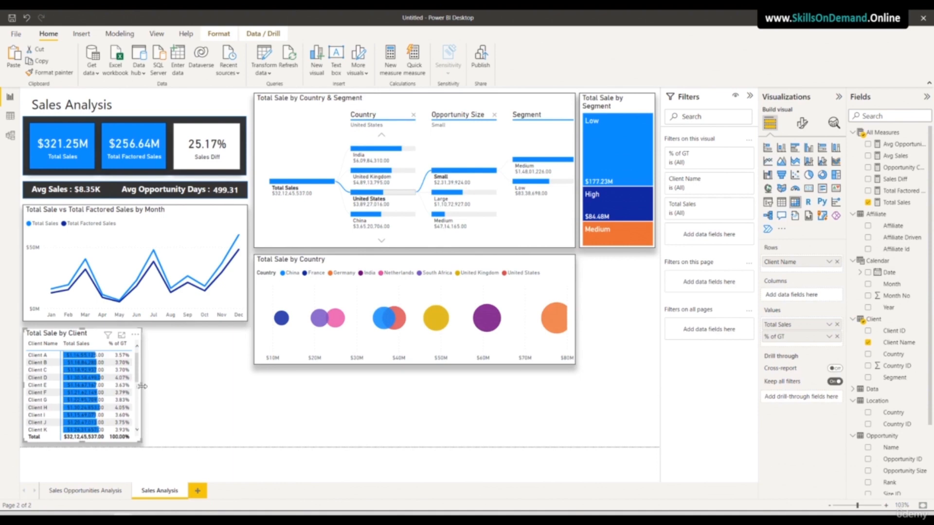
{"action": "left_click_drag", "start_coordinate": [142, 386], "coordinate": [145, 391]}
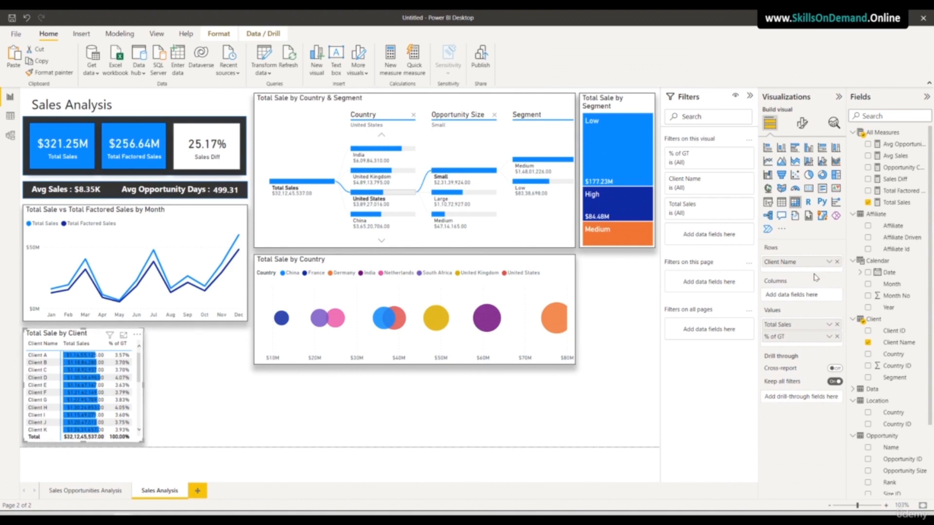
- Change the positive bar color of the Total Sales data bars to a lighter blue
{"action": "left_click", "coordinate": [829, 325]}
{"action": "mouse_move", "coordinate": [856, 391]}
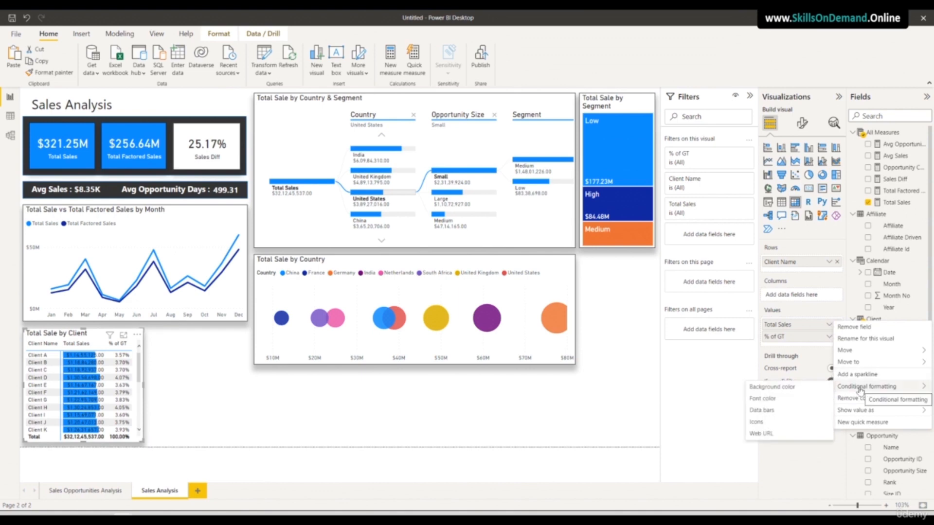
{"action": "left_click", "coordinate": [762, 411]}
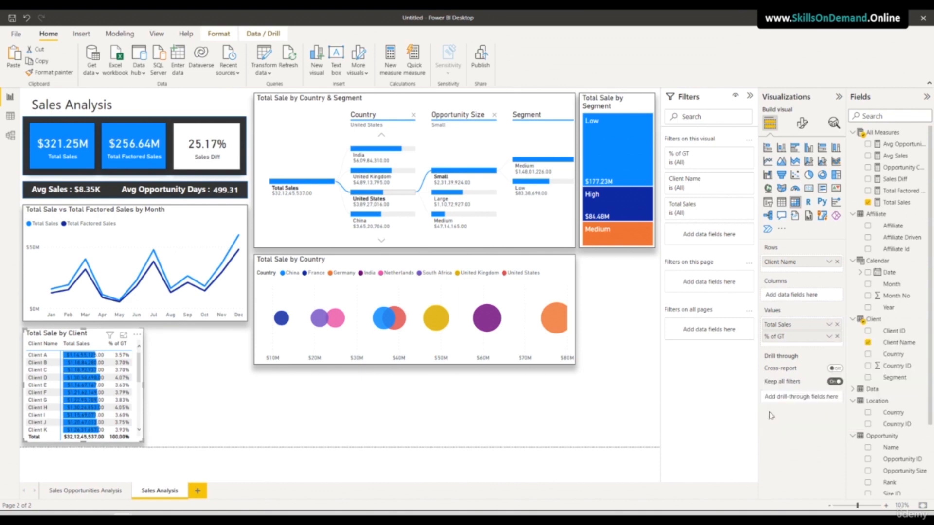
{"action": "left_click", "coordinate": [397, 233]}
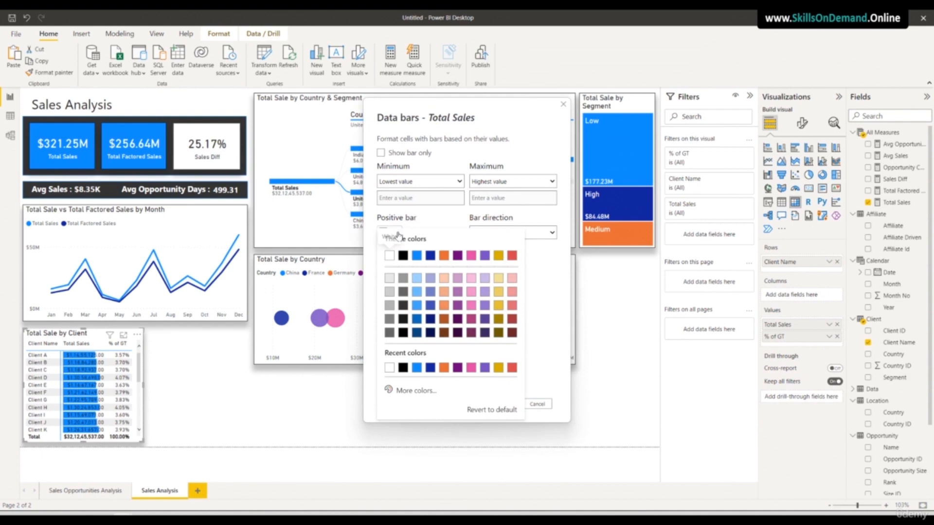
{"action": "left_click", "coordinate": [417, 292]}
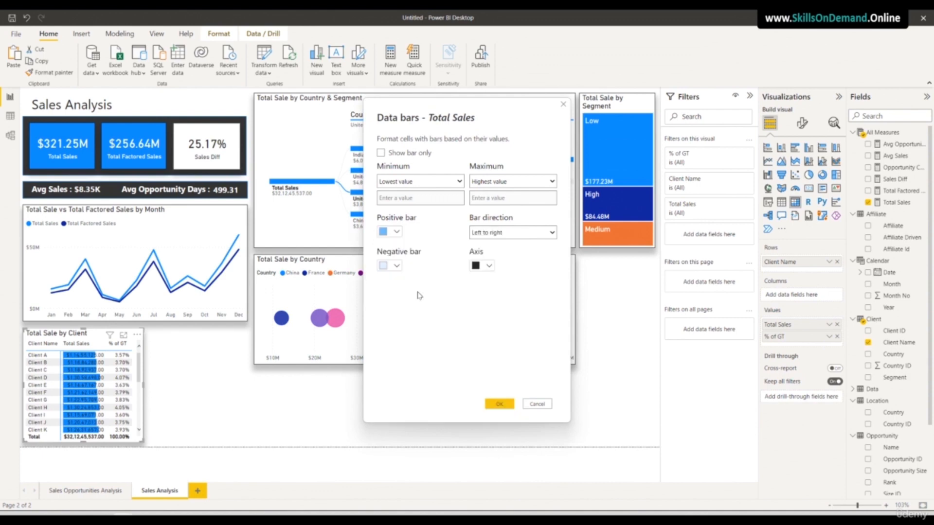
{"action": "left_click", "coordinate": [498, 404]}
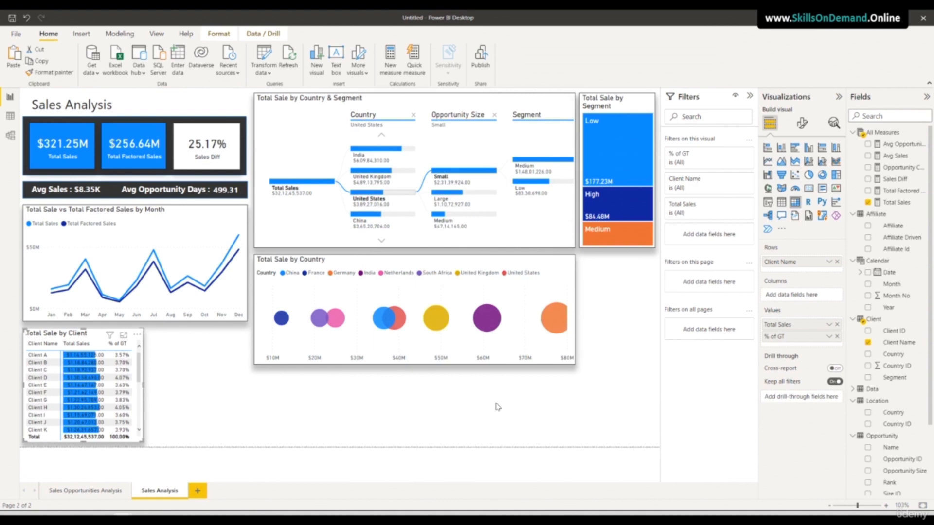
{"action": "left_click", "coordinate": [207, 418]}
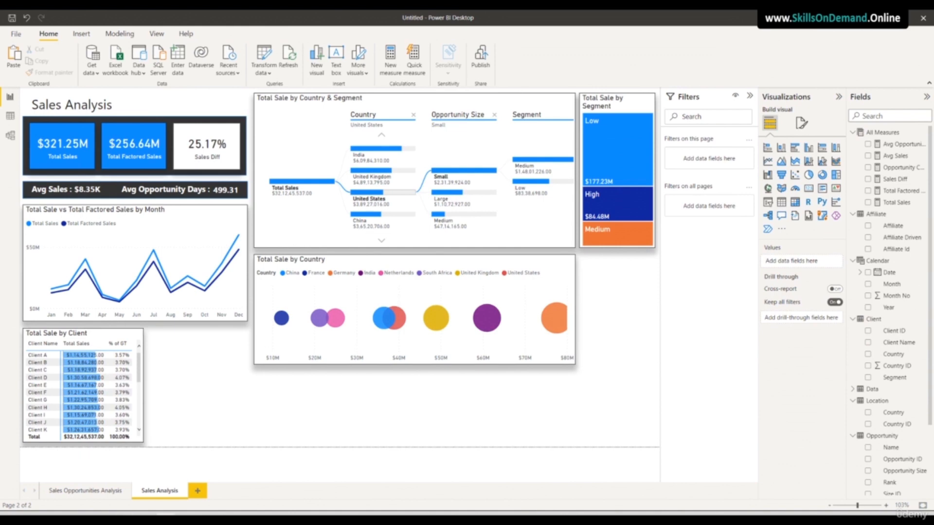
- Duplicate the client matrix and place the copy beside the original, beneath the monthly line chart
{"action": "left_click", "coordinate": [133, 440]}
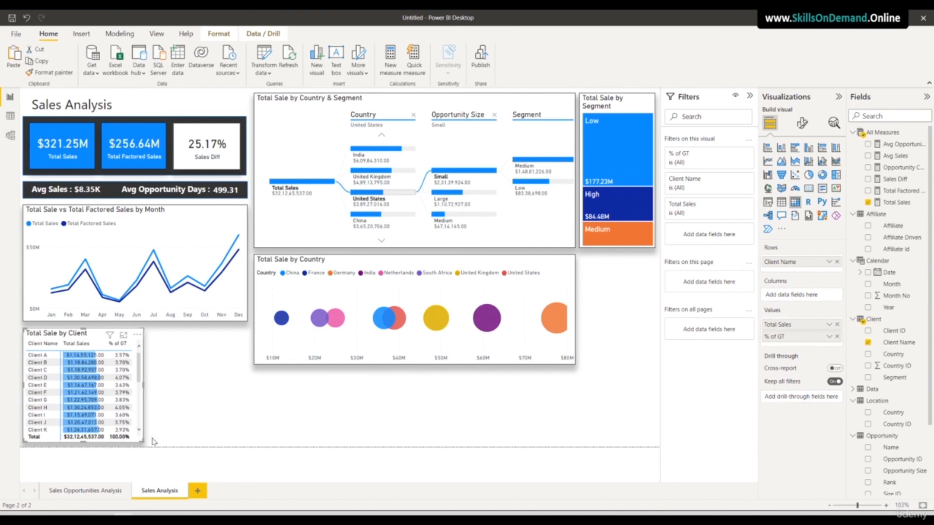
{"action": "key", "text": "ctrl+v"}
{"action": "left_click_drag", "start_coordinate": [131, 445], "coordinate": [253, 443]}
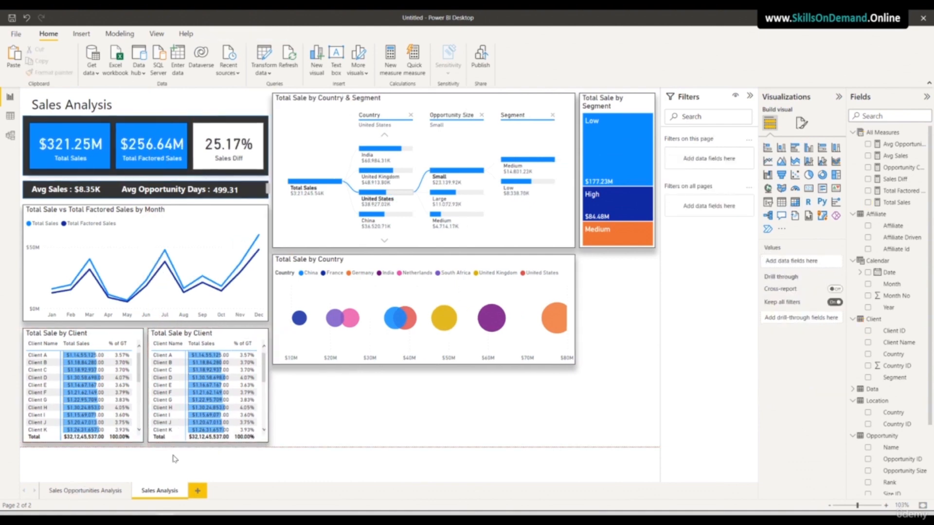
- Make two more copies of the client matrix and line them up beside the second one, below the country scatter chart
{"action": "left_click", "coordinate": [220, 336]}
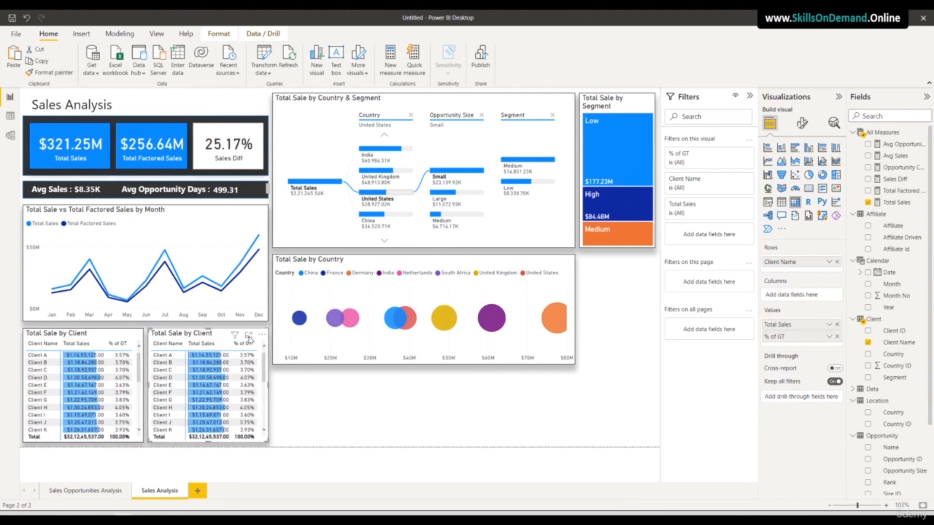
{"action": "left_click_drag", "start_coordinate": [189, 330], "coordinate": [222, 338]}
{"action": "key", "text": "ctrl+v"}
{"action": "left_click_drag", "start_coordinate": [232, 341], "coordinate": [358, 344]}
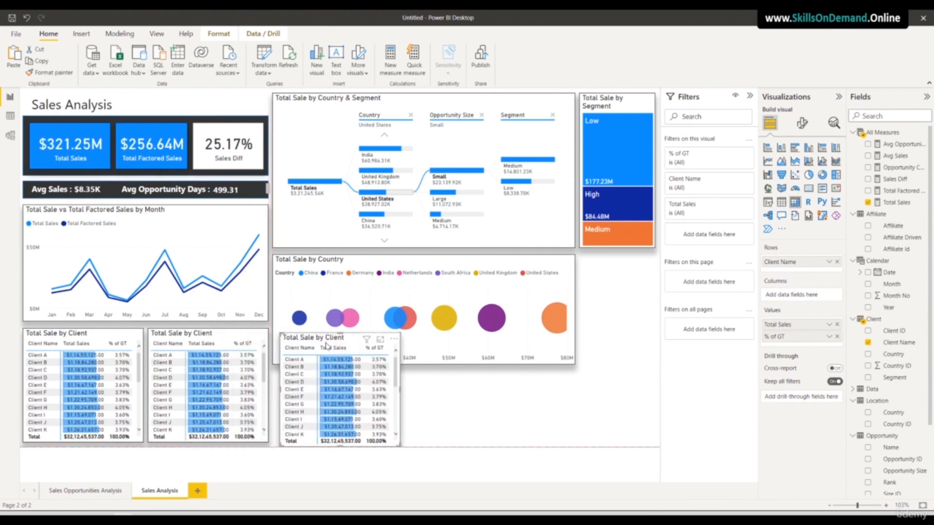
{"action": "key", "text": "ctrl+v"}
{"action": "left_click_drag", "start_coordinate": [349, 355], "coordinate": [498, 347]}
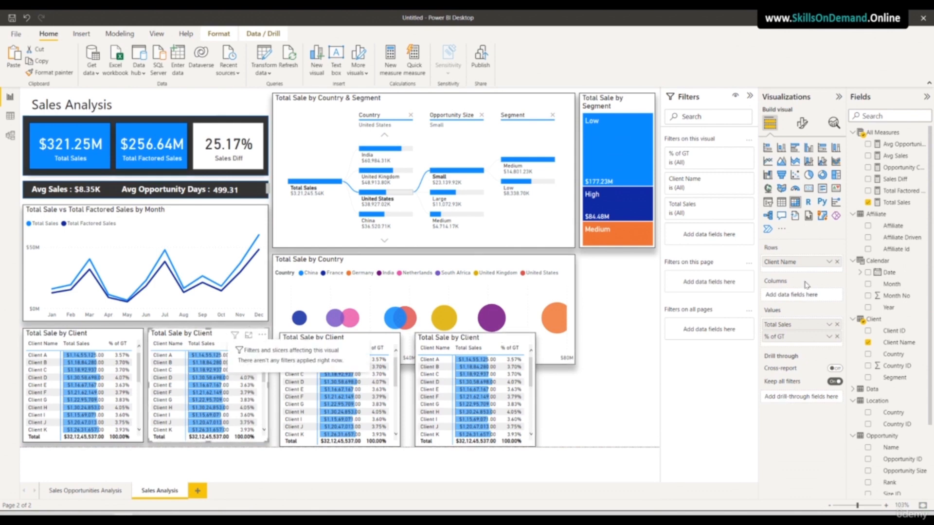
- Replace Client Name with Product Name as the row field of the second Total Sales matrix
{"action": "left_click", "coordinate": [837, 261]}
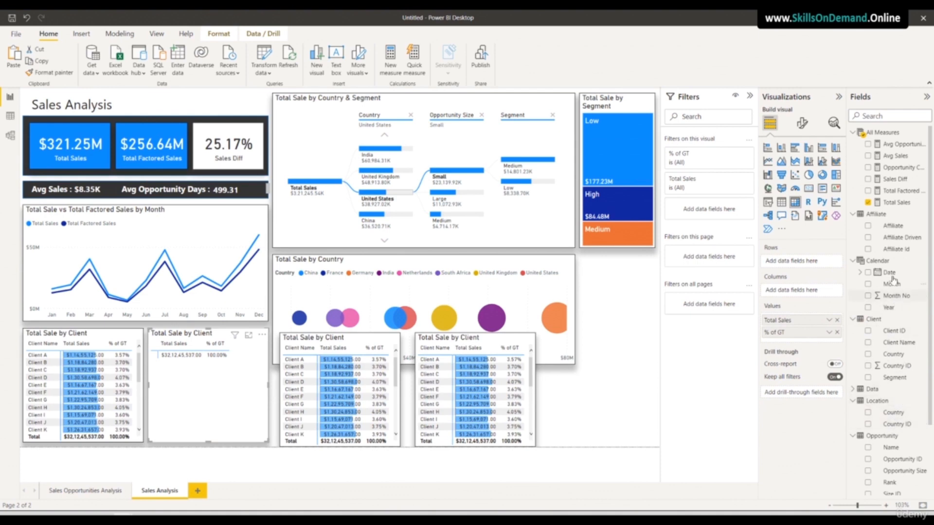
{"action": "scroll", "coordinate": [898, 409], "scroll_direction": "down", "scroll_amount": 3}
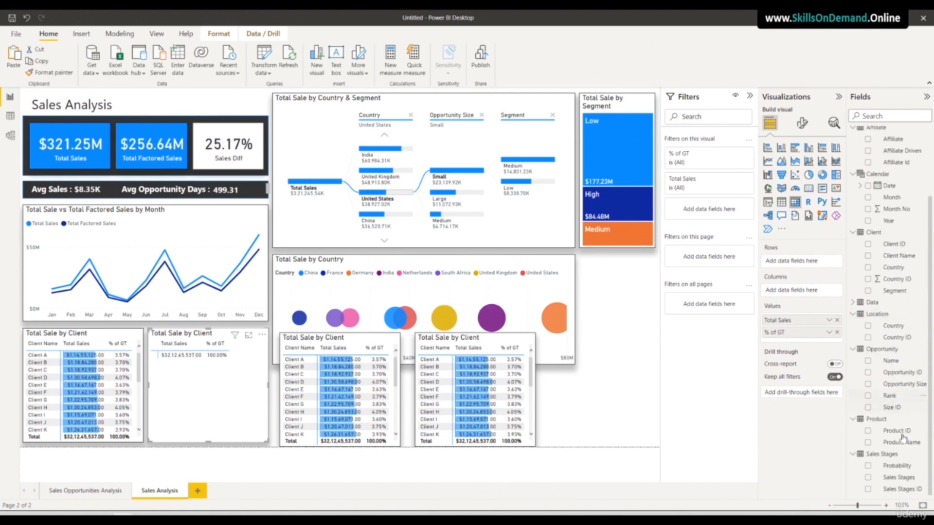
{"action": "left_click_drag", "start_coordinate": [907, 445], "coordinate": [808, 264]}
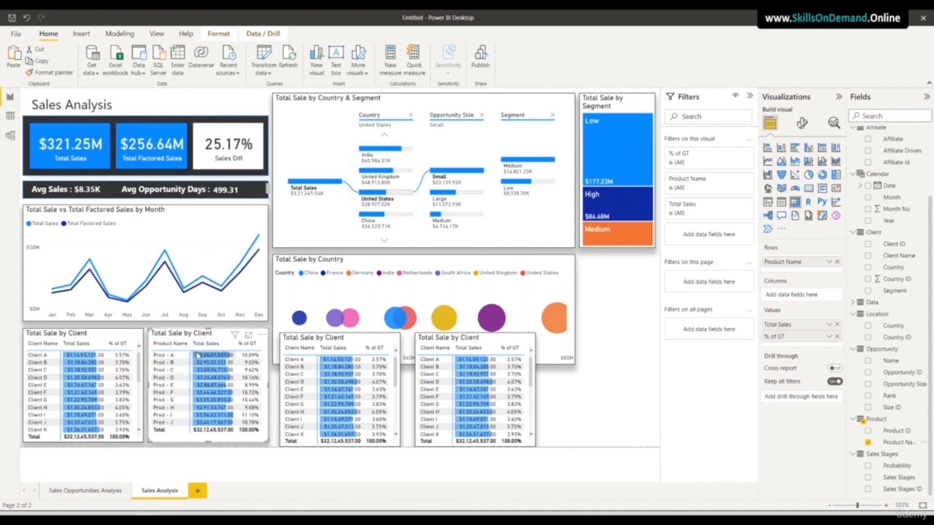
- Retitle the product matrix "Total Sale by Products"
{"action": "left_click", "coordinate": [801, 123]}
{"action": "left_click", "coordinate": [802, 166]}
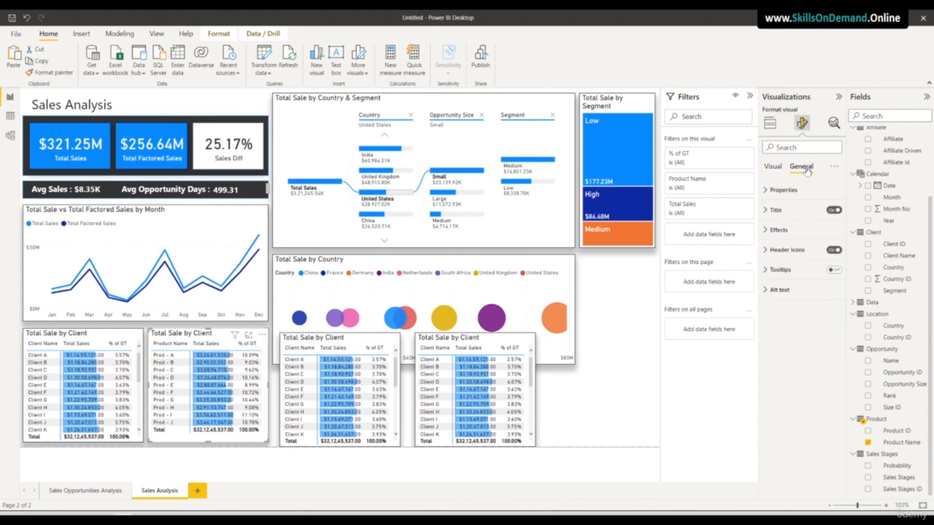
{"action": "left_click", "coordinate": [775, 209]}
{"action": "left_click_drag", "start_coordinate": [805, 242], "coordinate": [854, 242]}
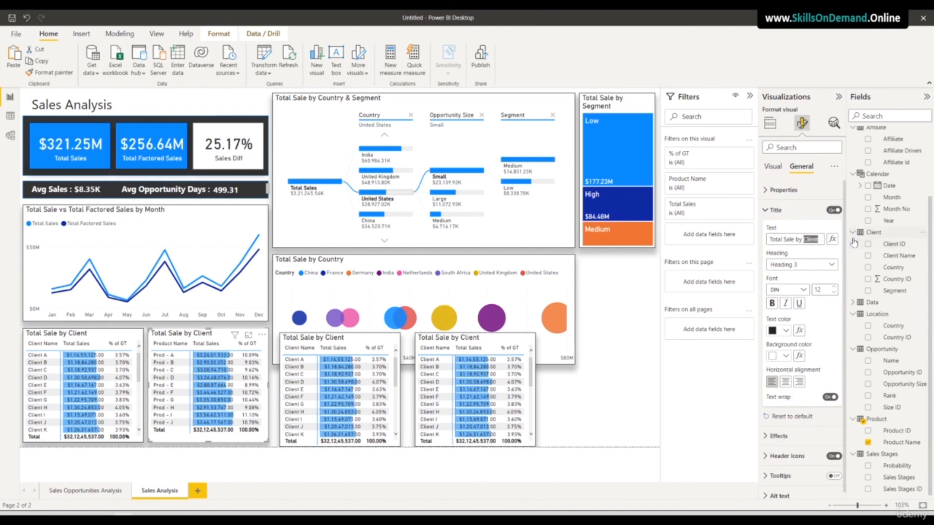
{"action": "type", "text": "Products"}
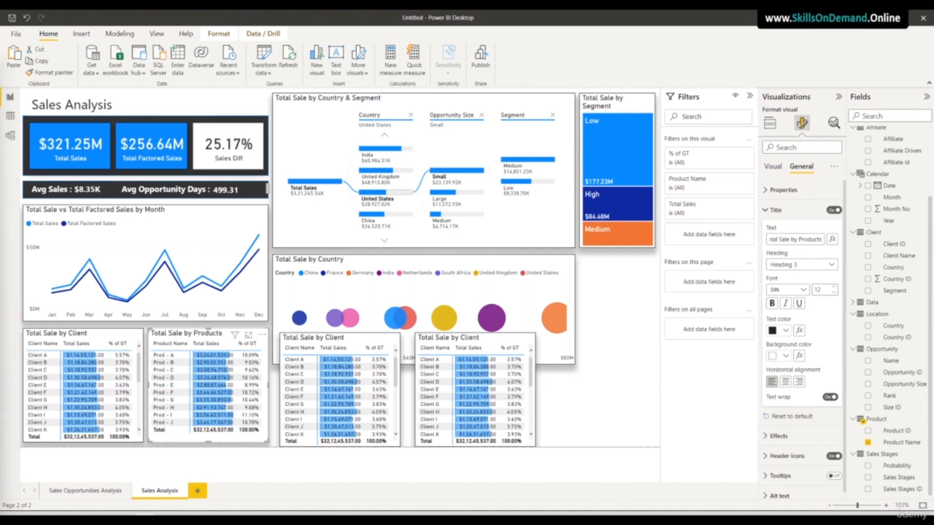
- Replace Client Name with Opportunity Size as the row field of the third Total Sales matrix
{"action": "left_click", "coordinate": [348, 340]}
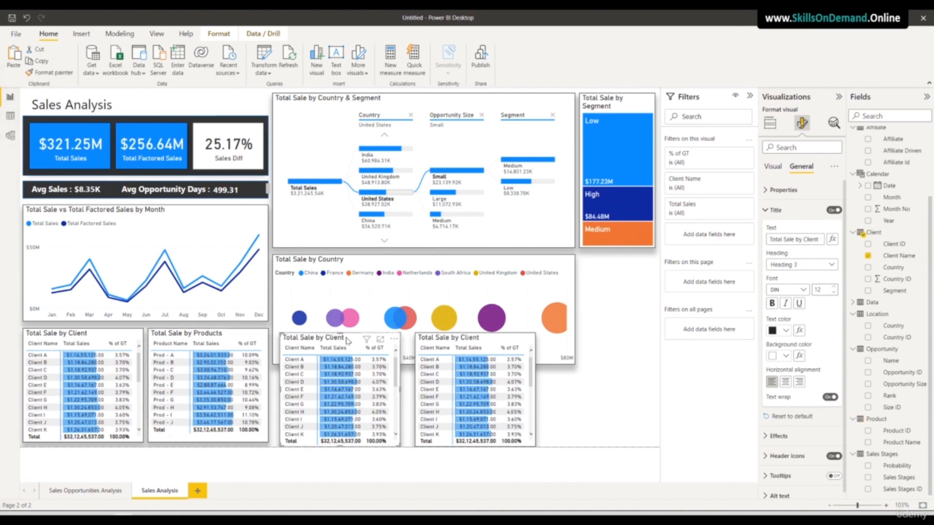
{"action": "left_click", "coordinate": [769, 123]}
{"action": "left_click", "coordinate": [835, 263]}
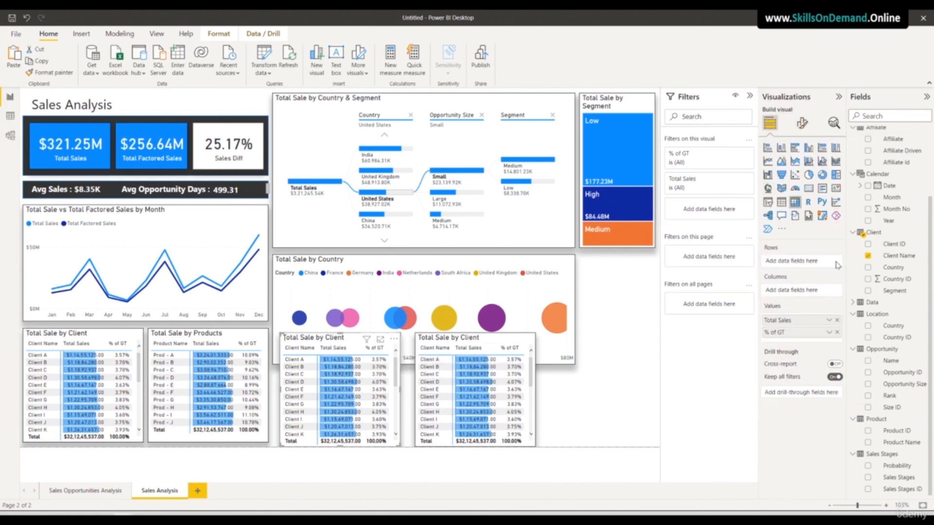
{"action": "left_click_drag", "start_coordinate": [891, 384], "coordinate": [815, 263]}
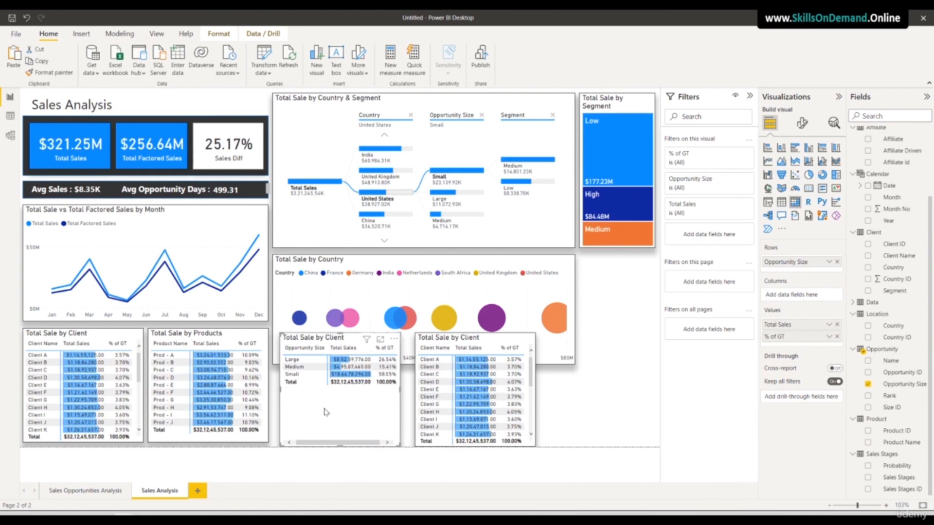
- Retitle the opportunity size matrix "Total Sale by Opportunity Size"
{"action": "left_click", "coordinate": [802, 123]}
{"action": "left_click", "coordinate": [792, 211]}
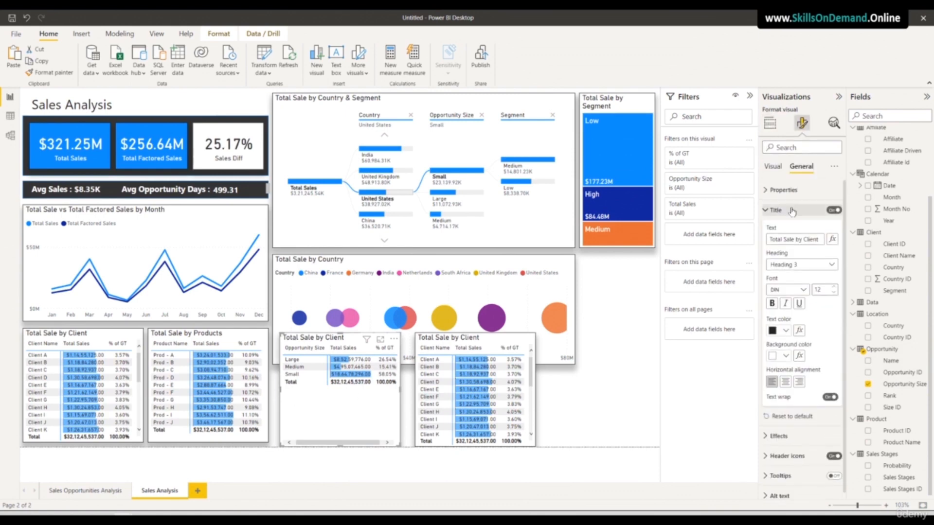
{"action": "double_click", "coordinate": [805, 239]}
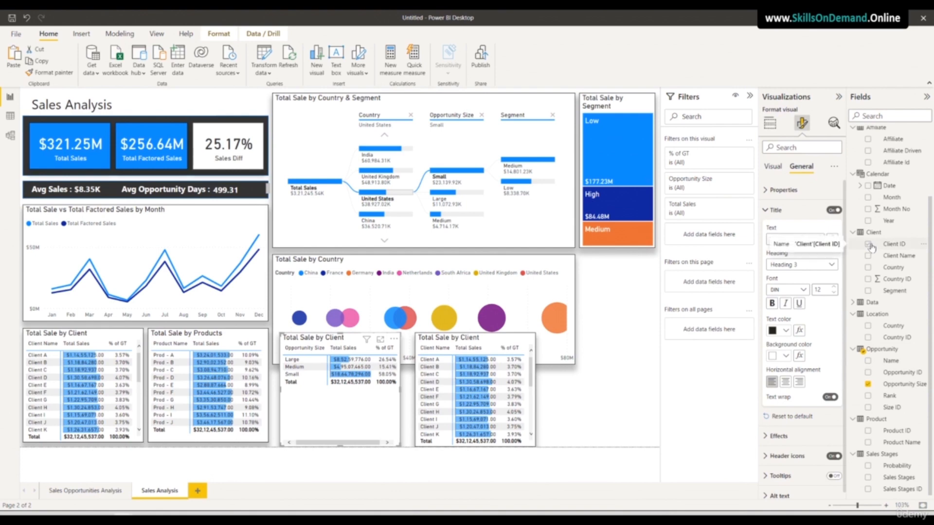
{"action": "type", "text": "Opportunity Size"}
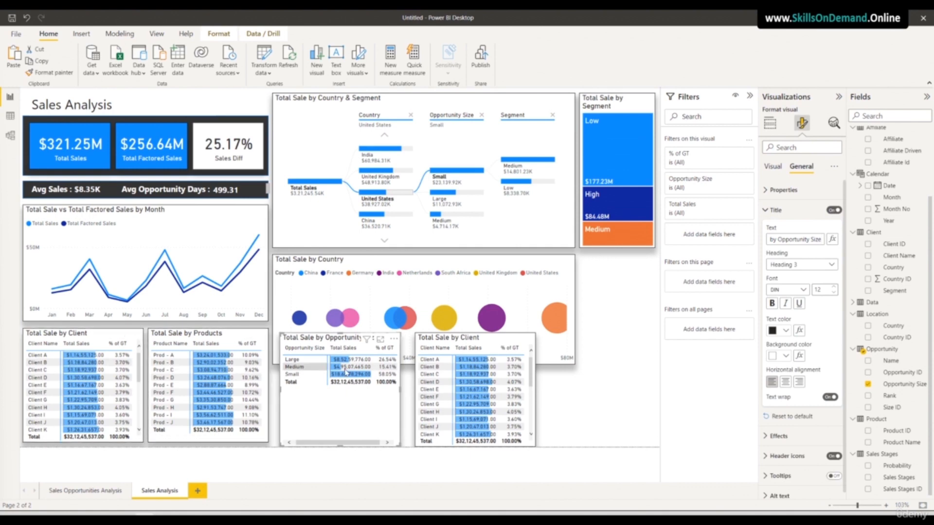
- Replace Client Name with Affiliate as the row field of the fourth Total Sales matrix
{"action": "left_click", "coordinate": [492, 339]}
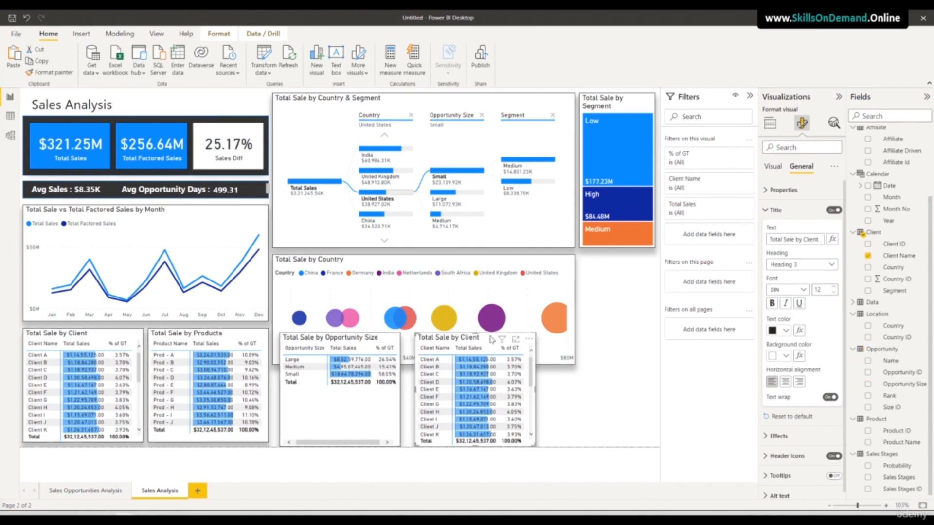
{"action": "left_click", "coordinate": [769, 125]}
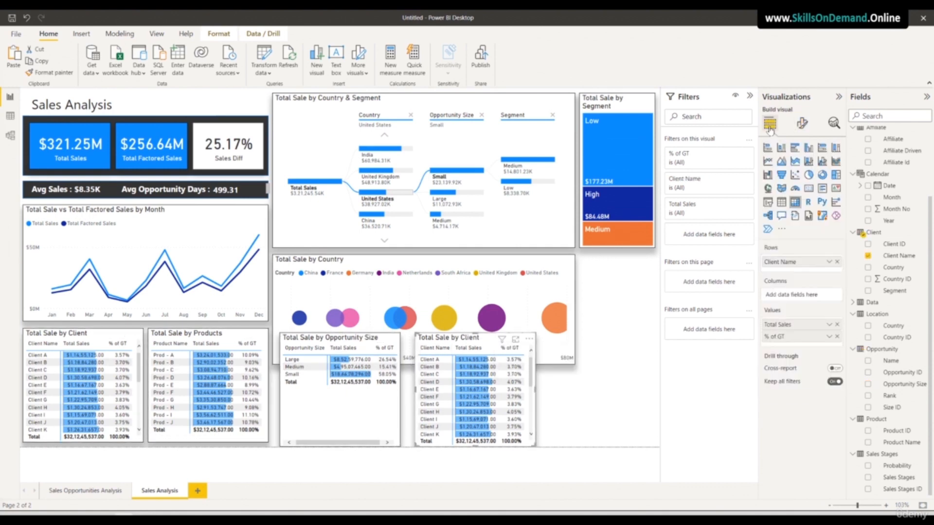
{"action": "left_click", "coordinate": [837, 262]}
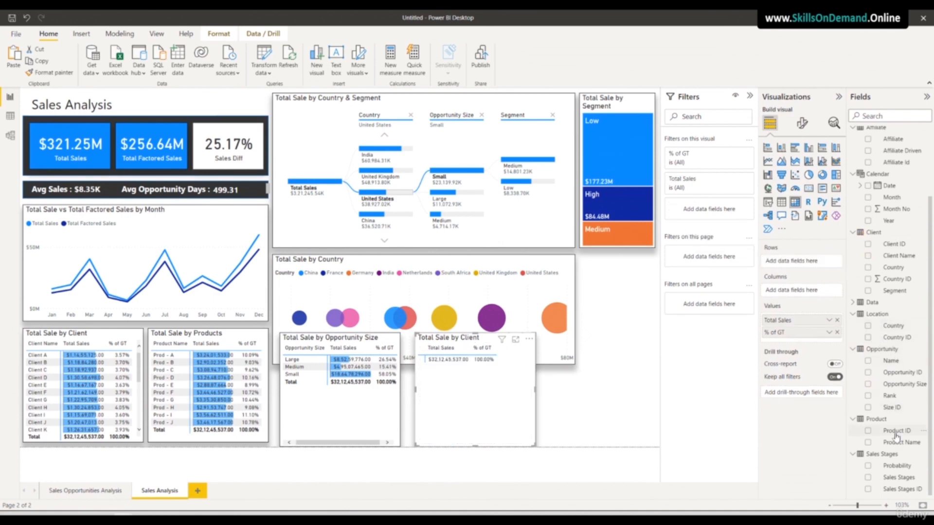
{"action": "scroll", "coordinate": [895, 428], "scroll_direction": "up", "scroll_amount": 3}
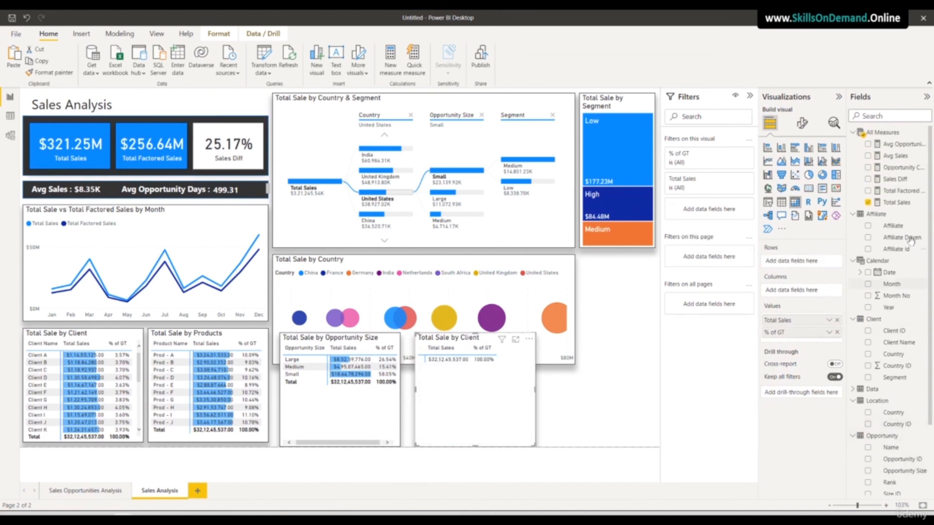
{"action": "left_click_drag", "start_coordinate": [899, 237], "coordinate": [804, 265]}
{"action": "left_click", "coordinate": [897, 226]}
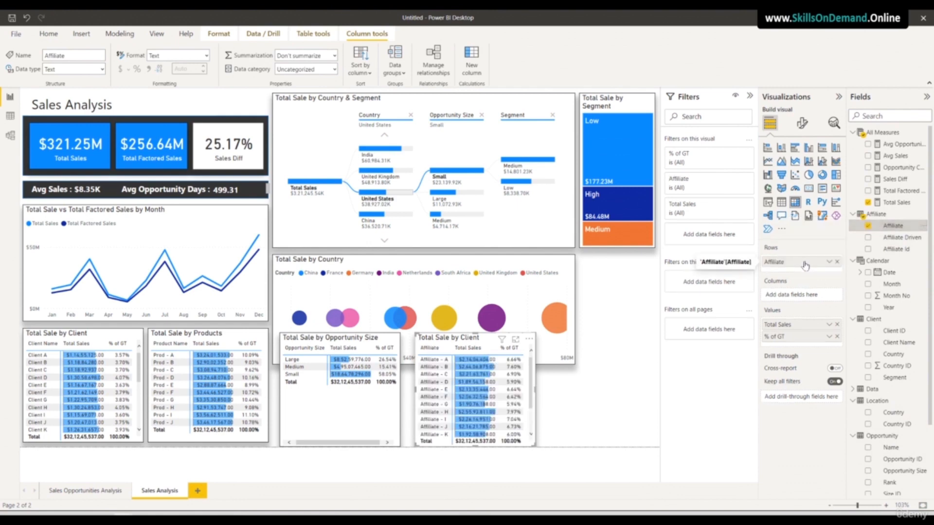
- Retitle the affiliate matrix "Total Sale by Affiliate" and deselect it
{"action": "left_click", "coordinate": [801, 126]}
{"action": "left_click", "coordinate": [800, 166]}
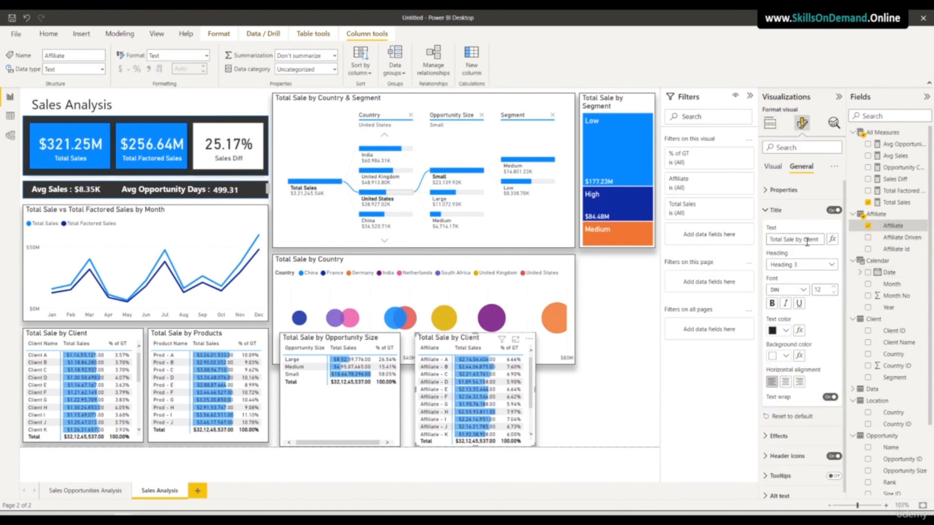
{"action": "double_click", "coordinate": [804, 239]}
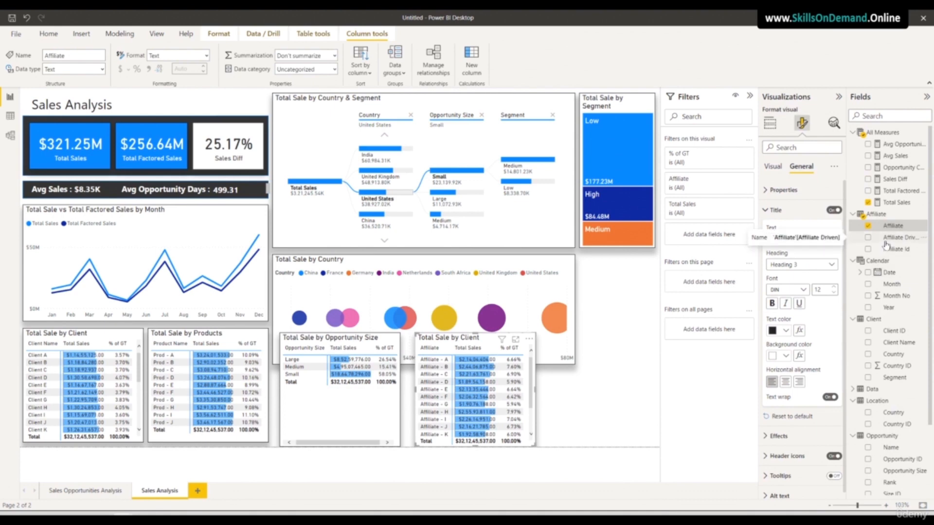
{"action": "type", "text": "Affiliate"}
{"action": "left_click", "coordinate": [607, 392]}
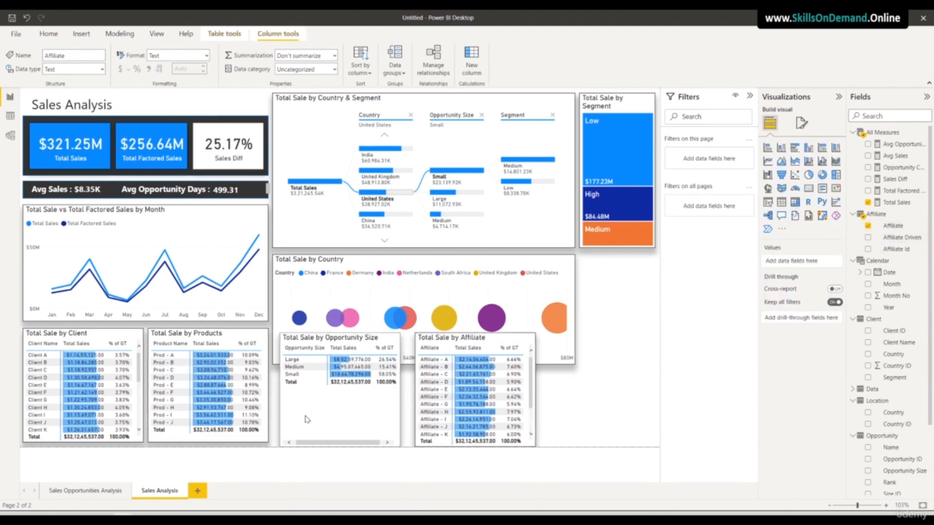
- Shorten the opportunity size and affiliate matrices from above so both sit clear of the country scatter chart
{"action": "left_click", "coordinate": [336, 337]}
{"action": "left_click_drag", "start_coordinate": [339, 333], "coordinate": [338, 386]}
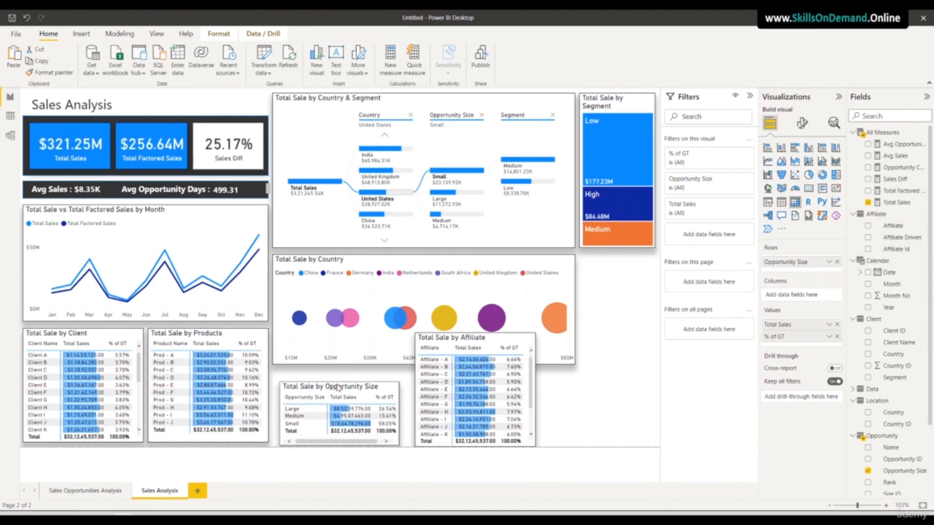
{"action": "left_click_drag", "start_coordinate": [475, 337], "coordinate": [453, 387]}
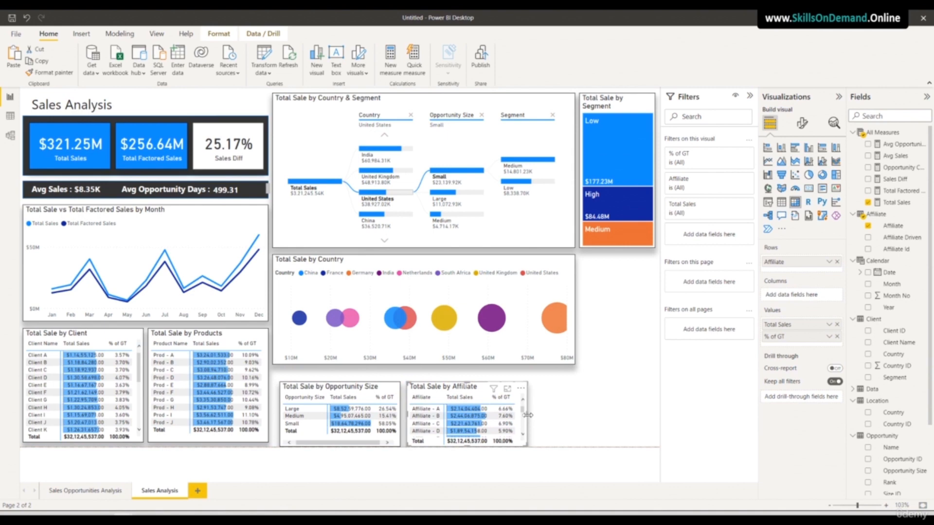
- Align the opportunity size and affiliate matrices side by side with the lower edge of the client and product matrices, and widen both slightly
{"action": "left_click_drag", "start_coordinate": [323, 387], "coordinate": [321, 384]}
{"action": "left_click_drag", "start_coordinate": [435, 392], "coordinate": [443, 387]}
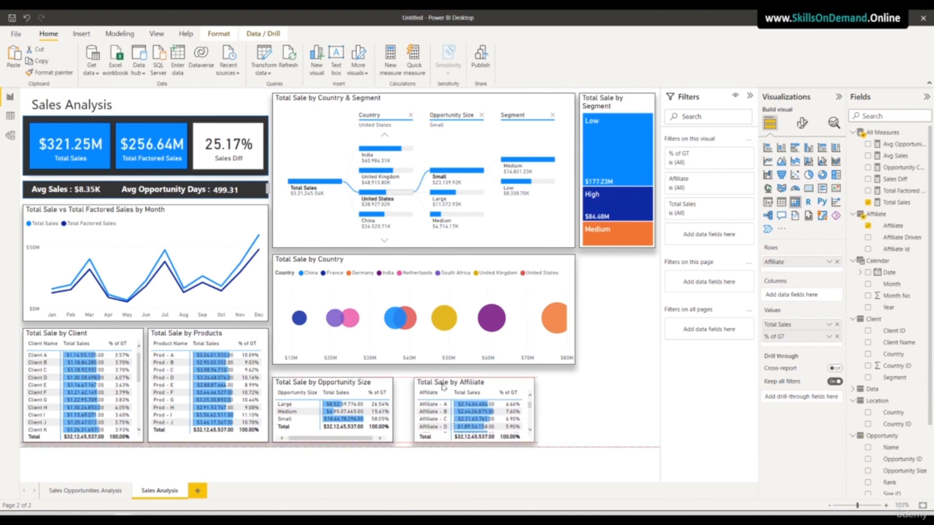
{"action": "left_click", "coordinate": [394, 414]}
{"action": "left_click_drag", "start_coordinate": [393, 411], "coordinate": [433, 388]}
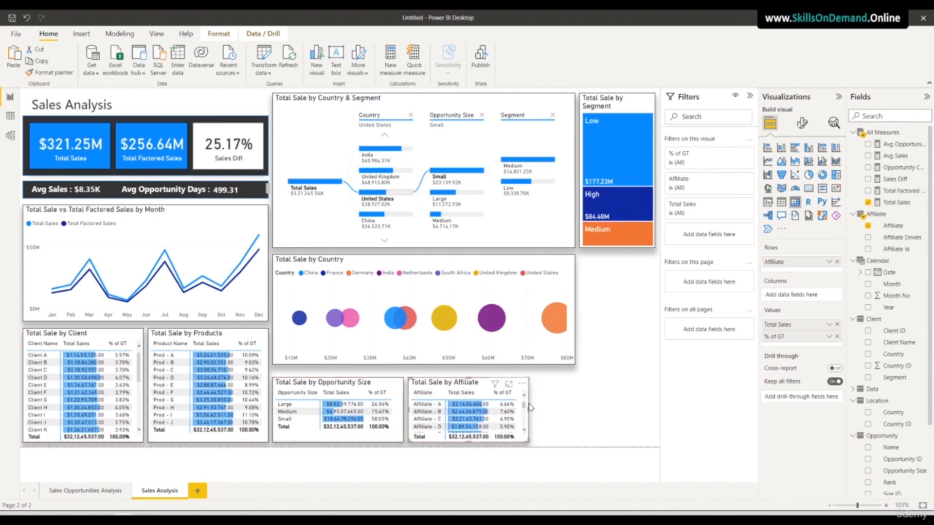
{"action": "left_click_drag", "start_coordinate": [528, 408], "coordinate": [546, 409]}
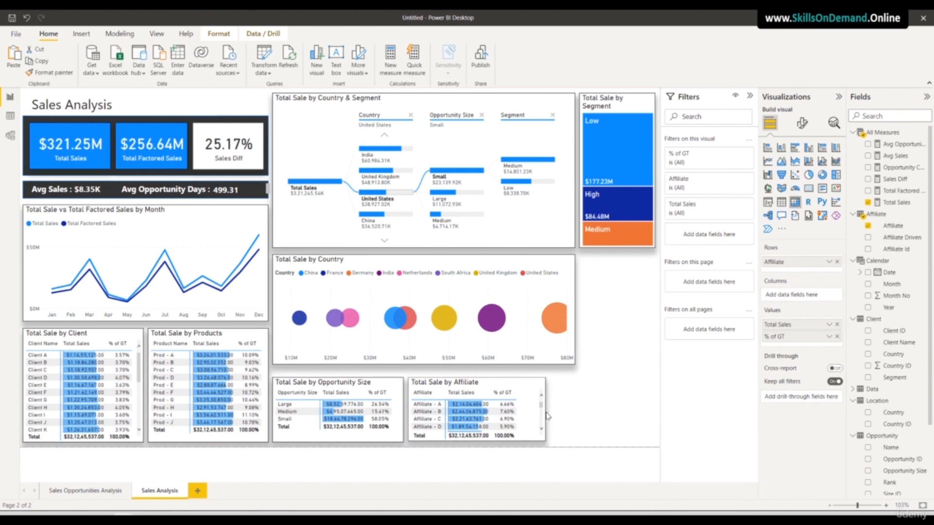
- Narrow the Total Sale by Country scatter chart slightly from its outer edge
{"action": "left_click", "coordinate": [572, 337]}
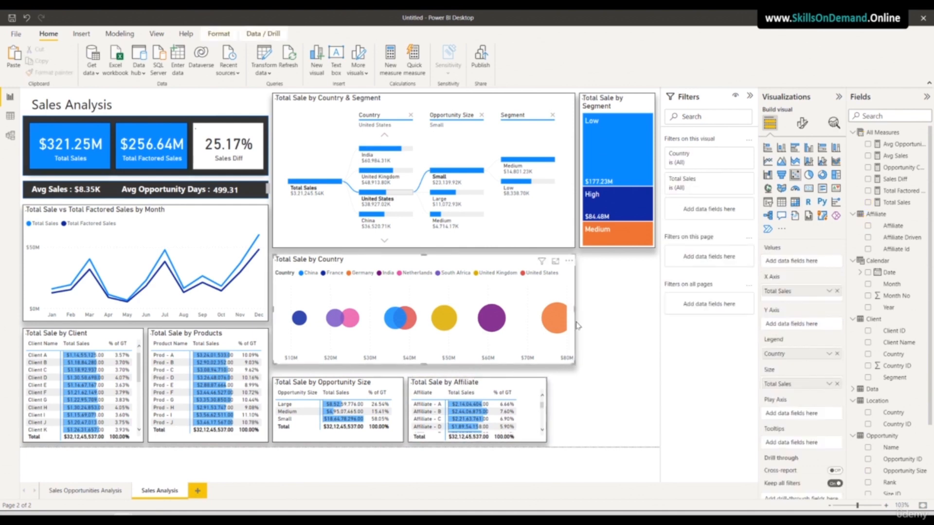
{"action": "mouse_move", "coordinate": [574, 310]}
{"action": "left_mouse_down"}
{"action": "mouse_move", "coordinate": [552, 323]}
{"action": "mouse_move", "coordinate": [576, 323]}
{"action": "left_mouse_up"}
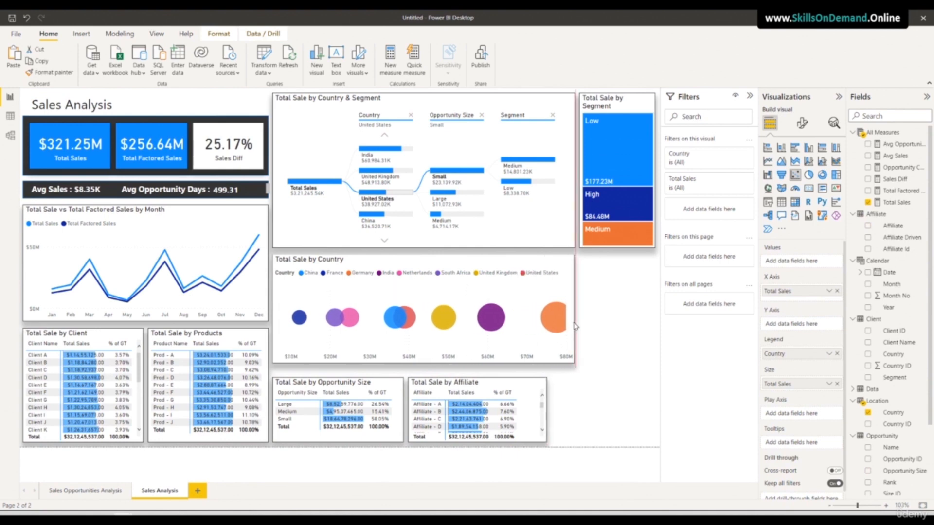
{"action": "left_click", "coordinate": [584, 395]}
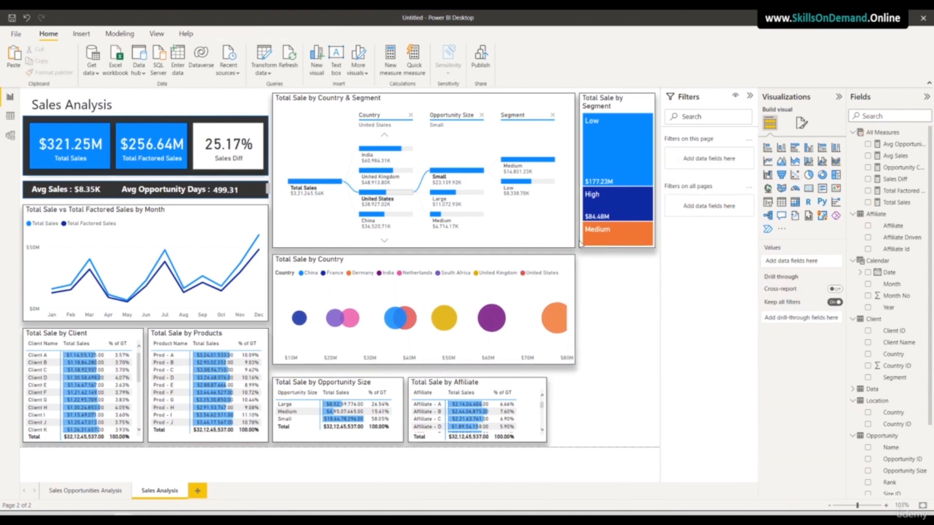
{"action": "left_click", "coordinate": [577, 319]}
{"action": "left_click_drag", "start_coordinate": [576, 319], "coordinate": [567, 319]}
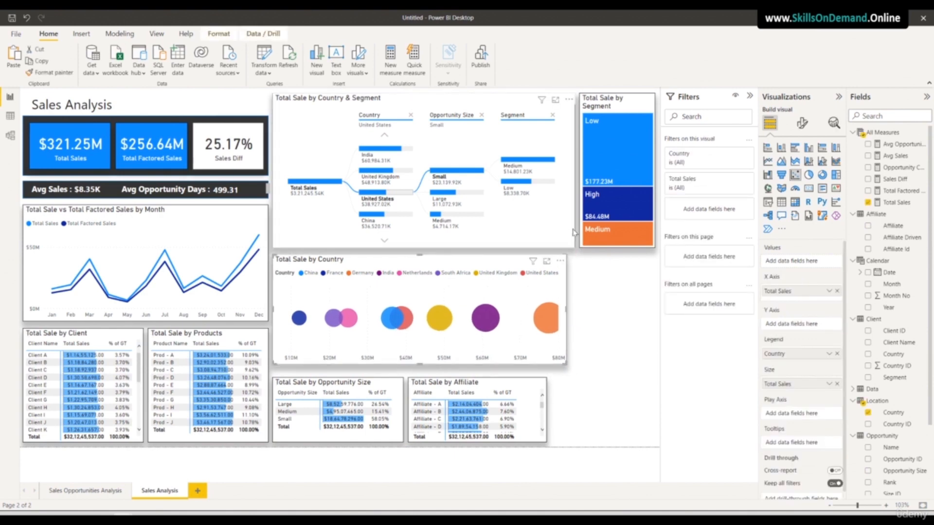
- Narrow the Country & Segment decomposition tree to match the scatter chart and widen the Segment treemap into the freed space
{"action": "left_click", "coordinate": [572, 178]}
{"action": "left_click_drag", "start_coordinate": [574, 171], "coordinate": [567, 171]}
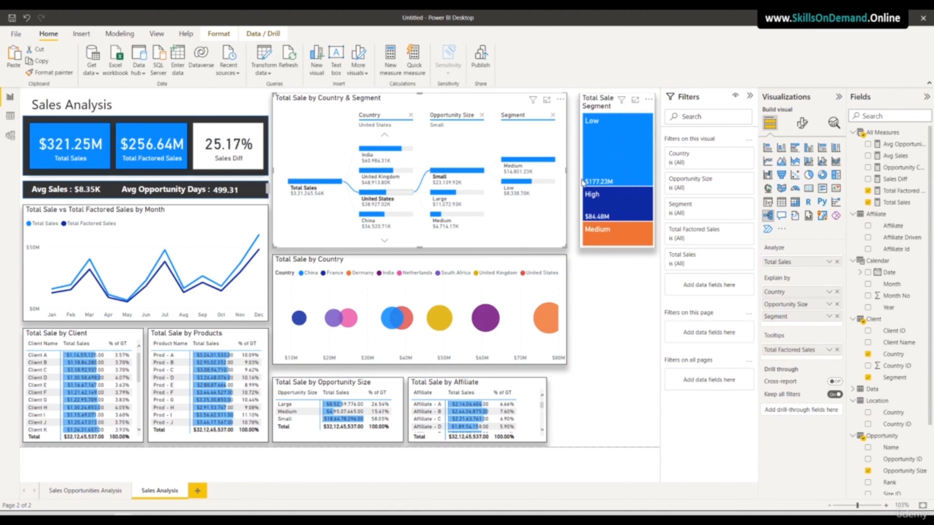
{"action": "left_click", "coordinate": [581, 181]}
{"action": "left_click_drag", "start_coordinate": [577, 175], "coordinate": [570, 177]}
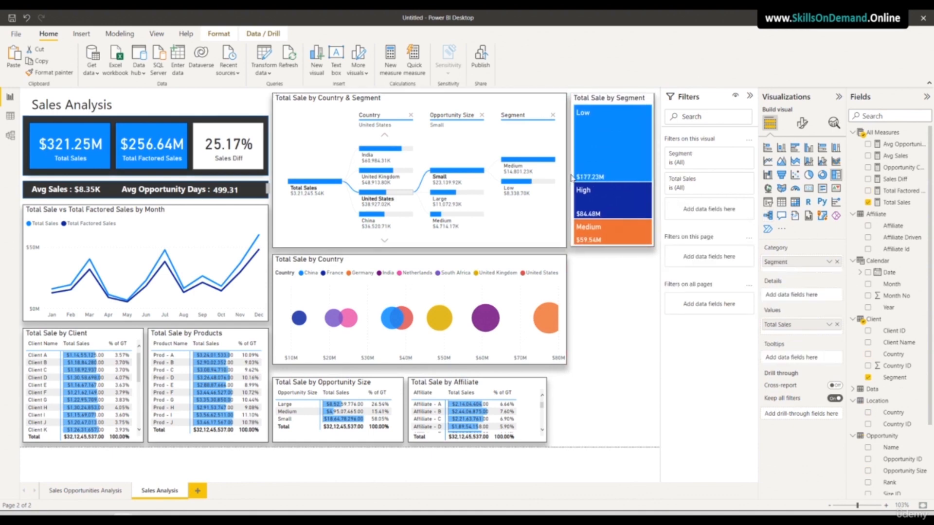
{"action": "left_click", "coordinate": [608, 297]}
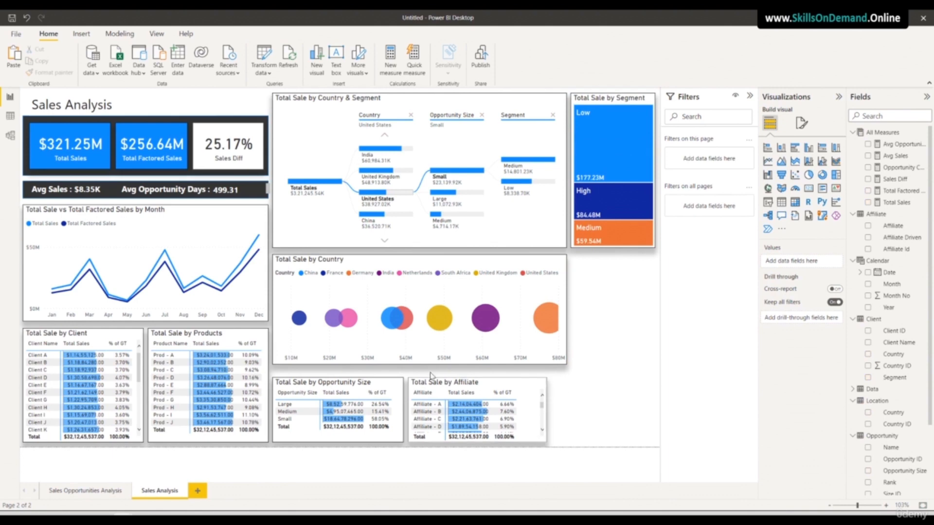
- Extend the Total Sale by Country scatter chart downward to close the gap above the matrices
{"action": "left_click", "coordinate": [368, 362]}
{"action": "left_click_drag", "start_coordinate": [417, 369], "coordinate": [419, 375]}
{"action": "left_click", "coordinate": [595, 379]}
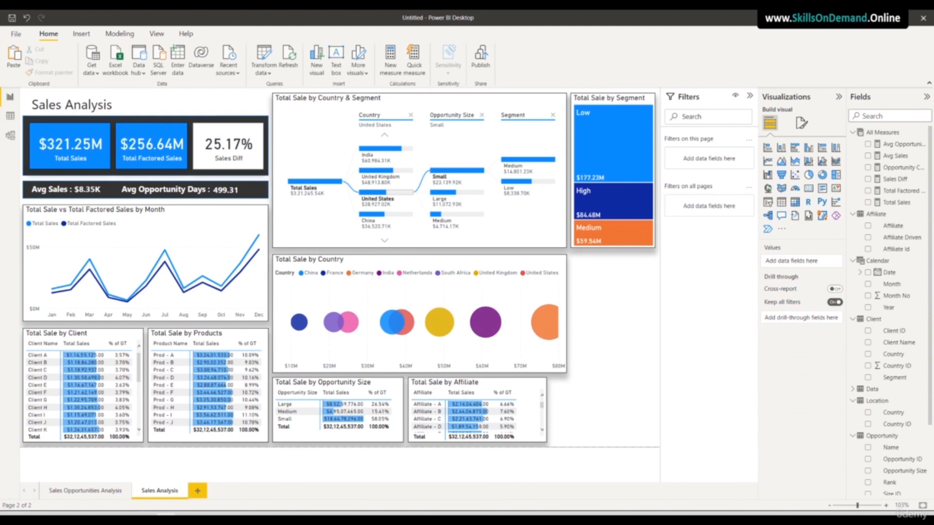
- Copy the Year and Affiliate Driven slicers from the Sales Opportunities Analysis page to the Sales Analysis page, keeping them in sync
{"action": "left_click", "coordinate": [98, 491]}
{"action": "left_click", "coordinate": [644, 357]}
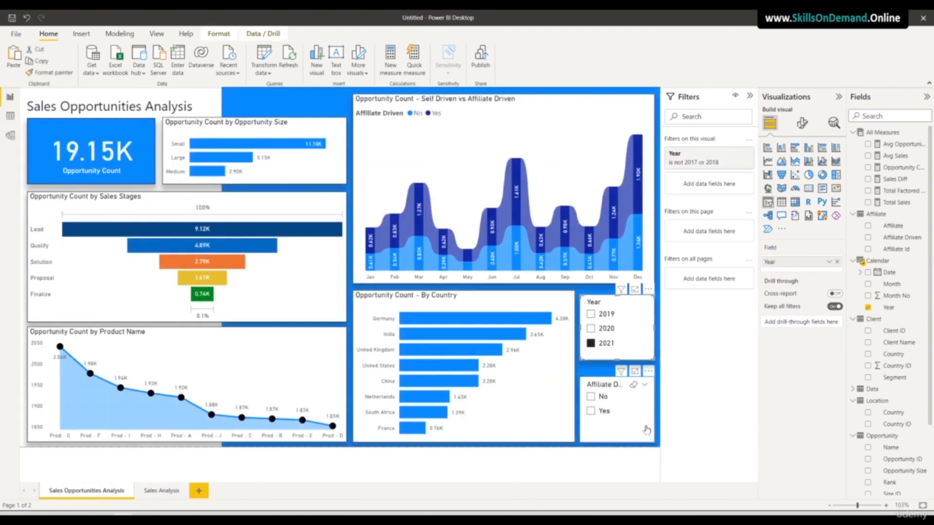
{"action": "left_click", "coordinate": [642, 443]}
{"action": "left_click", "coordinate": [156, 492]}
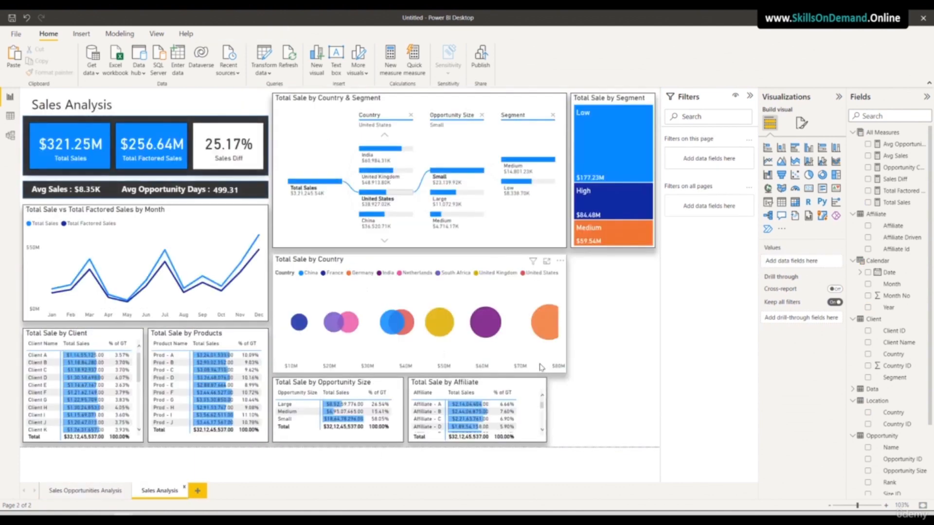
{"action": "key", "text": "ctrl+v"}
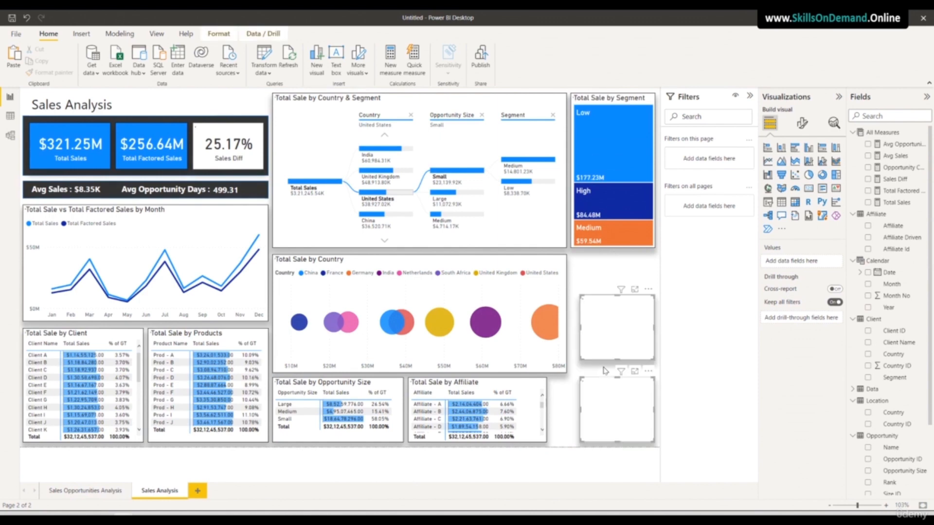
{"action": "left_click", "coordinate": [504, 294]}
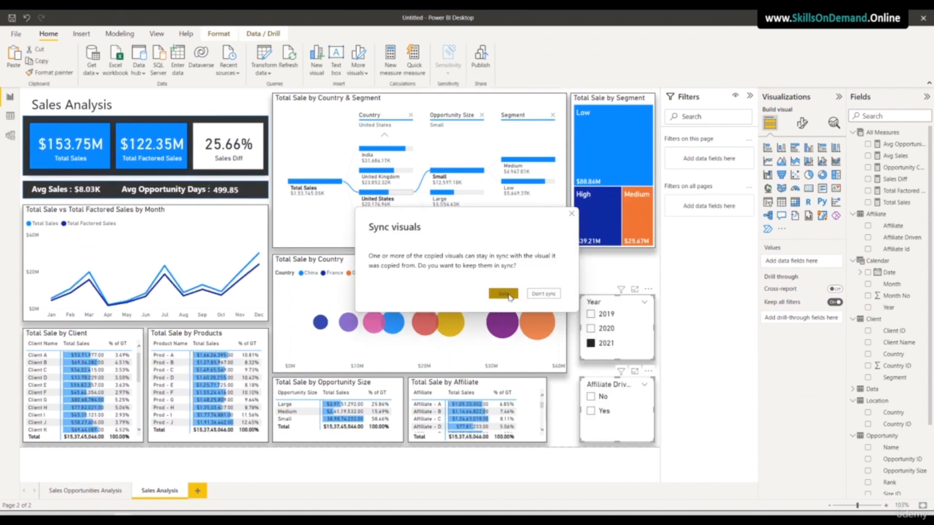
- Move both pasted slicers up beneath the Total Sale by Segment treemap and clear the Year slicer's selection
{"action": "left_click_drag", "start_coordinate": [644, 348], "coordinate": [635, 306]}
{"action": "left_click", "coordinate": [656, 341]}
{"action": "left_click", "coordinate": [641, 303]}
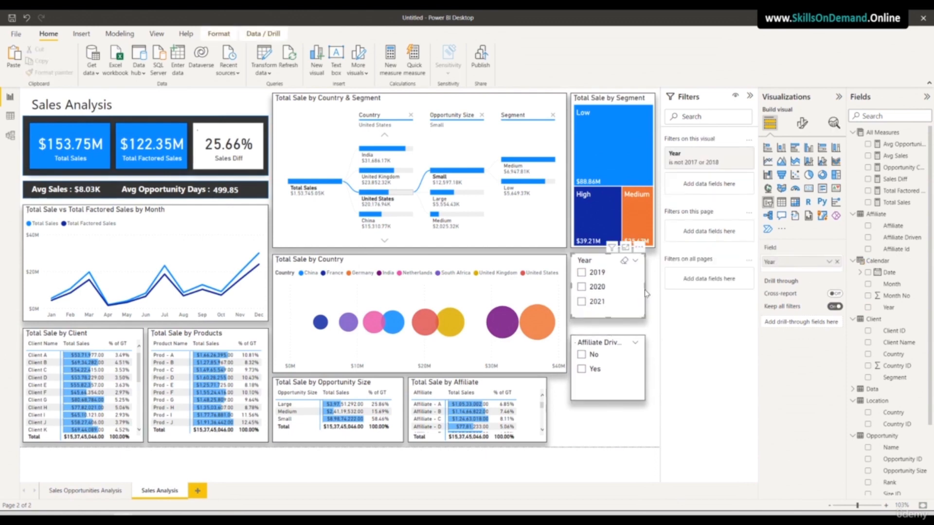
- Widen the Year and Affiliate Driven slicers to the treemap's width, shorten both slightly, and stack them with a small gap
{"action": "left_click_drag", "start_coordinate": [644, 287], "coordinate": [654, 286]}
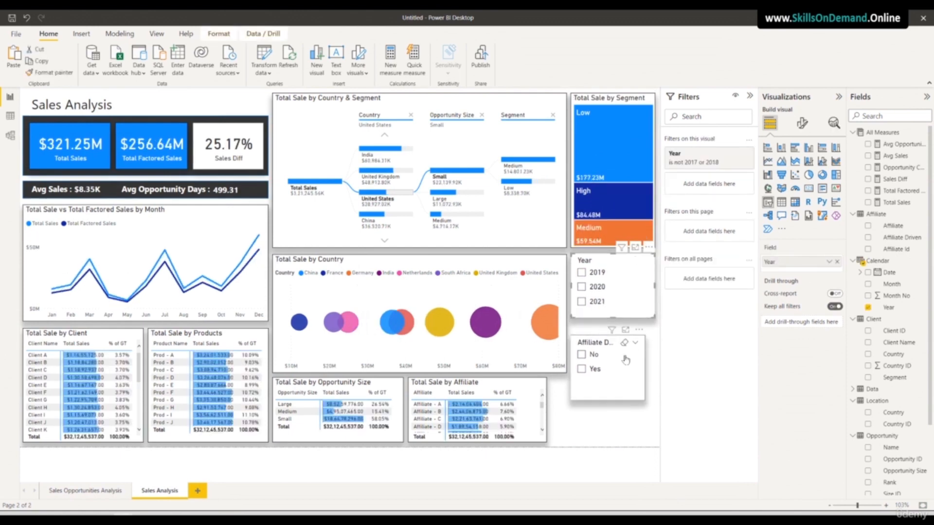
{"action": "left_click_drag", "start_coordinate": [612, 317], "coordinate": [610, 313]}
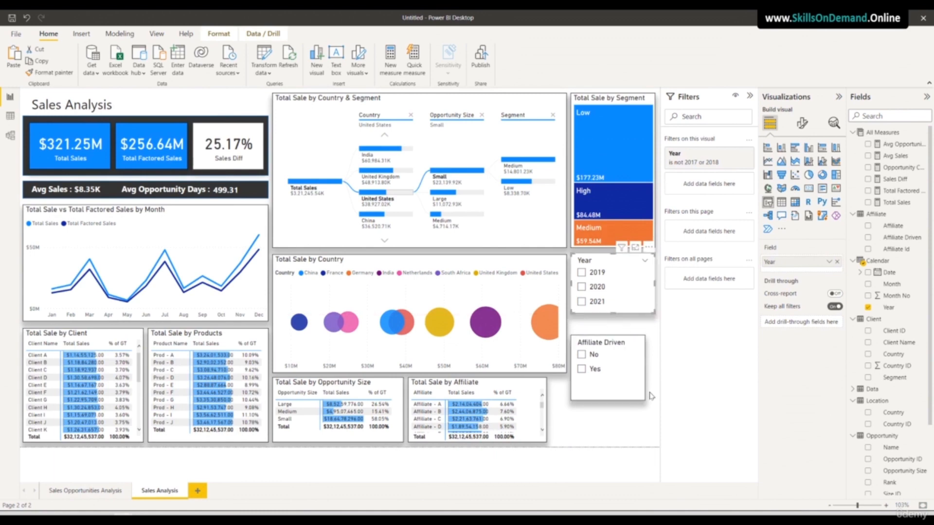
{"action": "left_click_drag", "start_coordinate": [607, 388], "coordinate": [607, 376]}
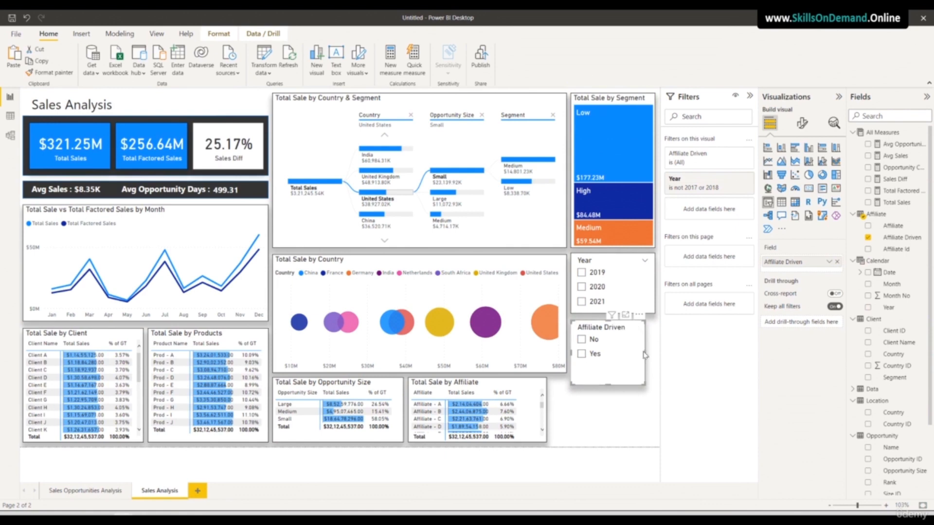
{"action": "left_click_drag", "start_coordinate": [645, 351], "coordinate": [655, 354]}
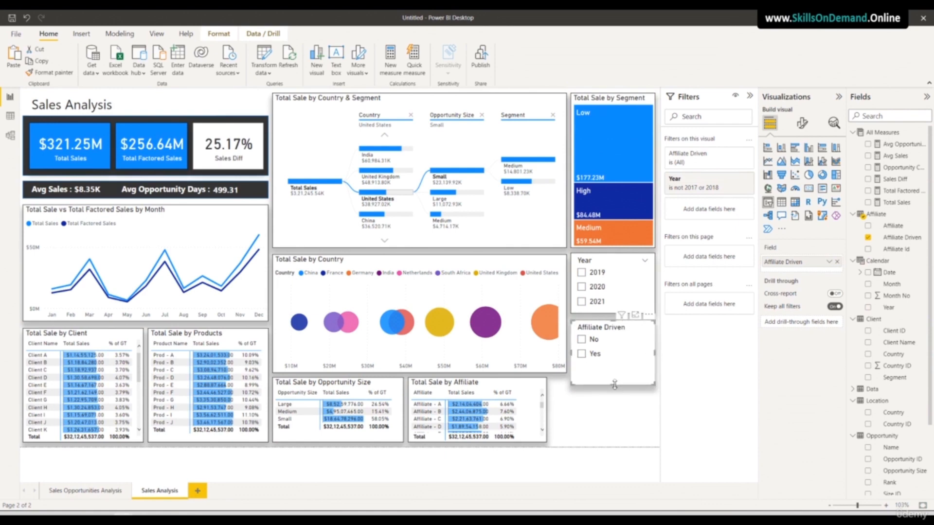
{"action": "left_click_drag", "start_coordinate": [616, 385], "coordinate": [617, 377]}
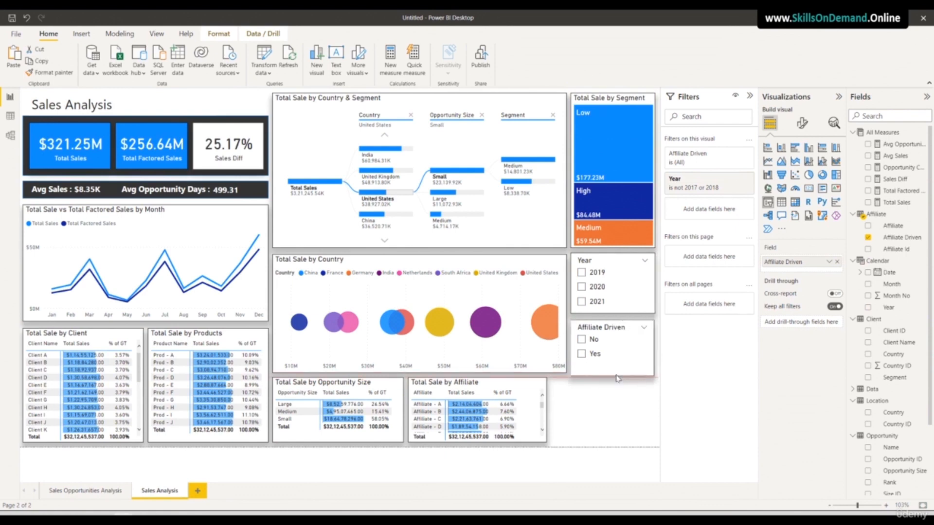
{"action": "left_click", "coordinate": [607, 401]}
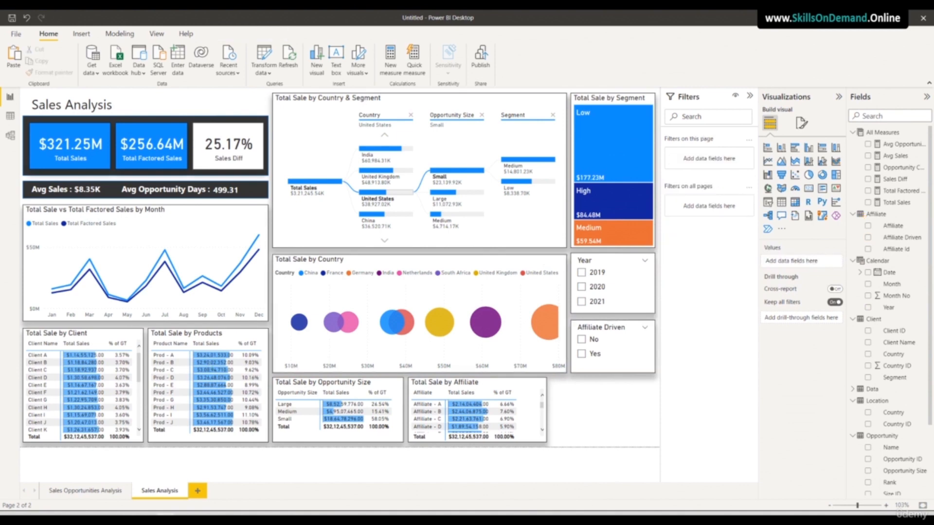
- Duplicate the Affiliate Driven slicer and replace the copy's field with Opportunity Size
{"action": "left_click", "coordinate": [631, 371]}
{"action": "left_click_drag", "start_coordinate": [631, 371], "coordinate": [635, 378]}
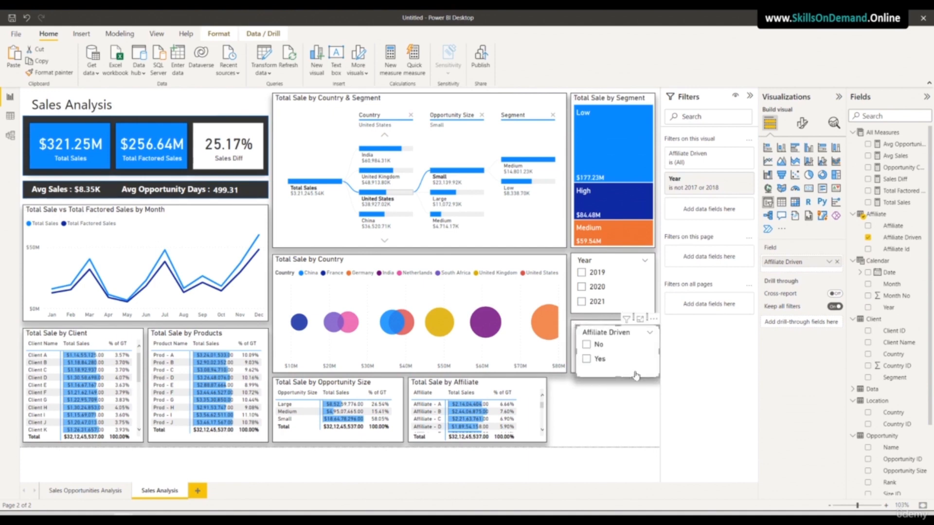
{"action": "left_click", "coordinate": [837, 263]}
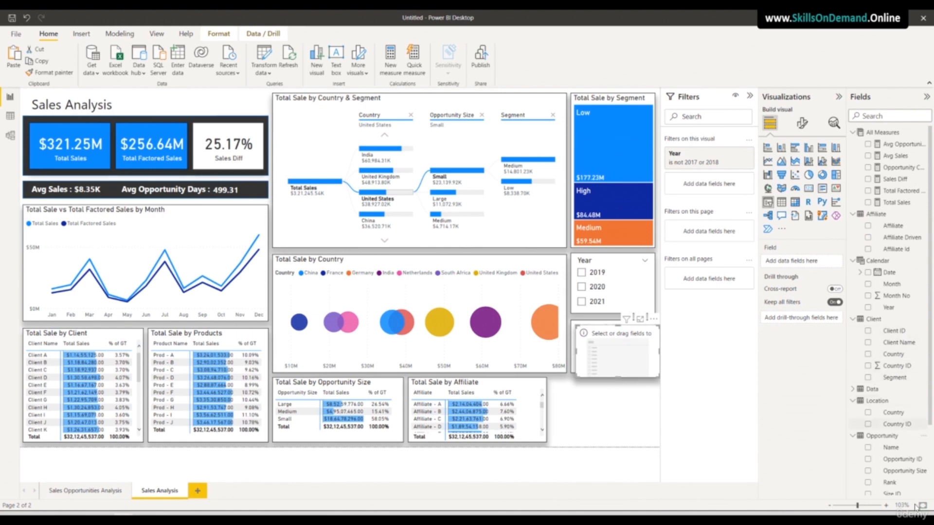
{"action": "scroll", "coordinate": [909, 487], "scroll_direction": "down", "scroll_amount": 3}
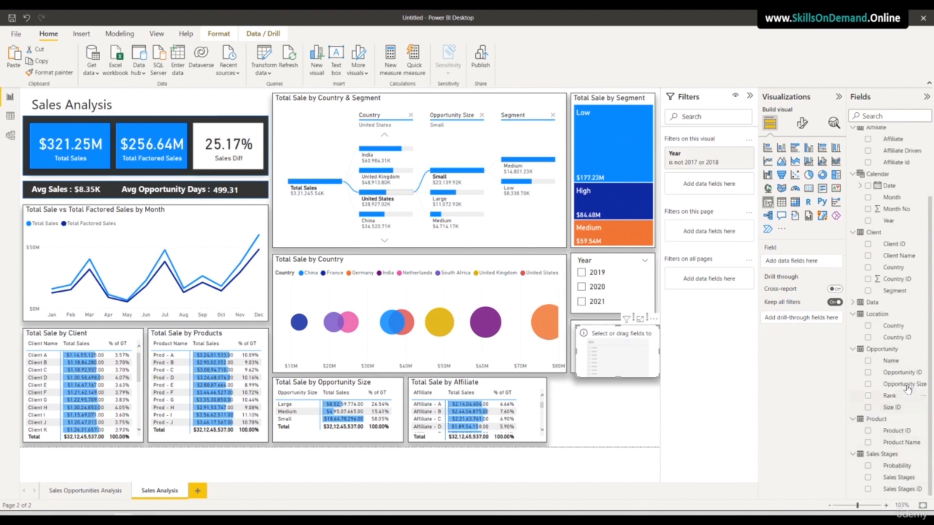
{"action": "left_click_drag", "start_coordinate": [899, 372], "coordinate": [630, 342]}
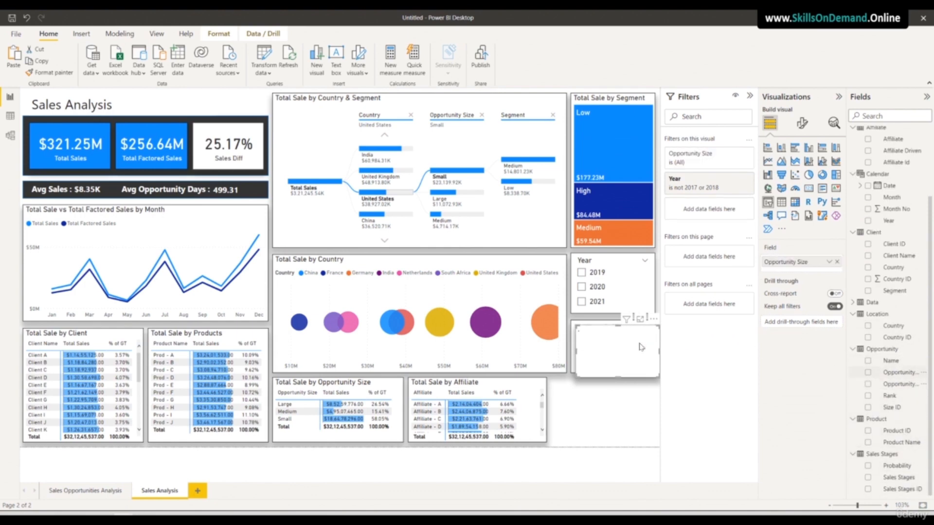
- Make the Opportunity Size slicer slightly taller and place it directly beneath the Affiliate Driven slicer, aligned with it
{"action": "left_click_drag", "start_coordinate": [617, 377], "coordinate": [618, 386]}
{"action": "left_click_drag", "start_coordinate": [634, 347], "coordinate": [631, 401]}
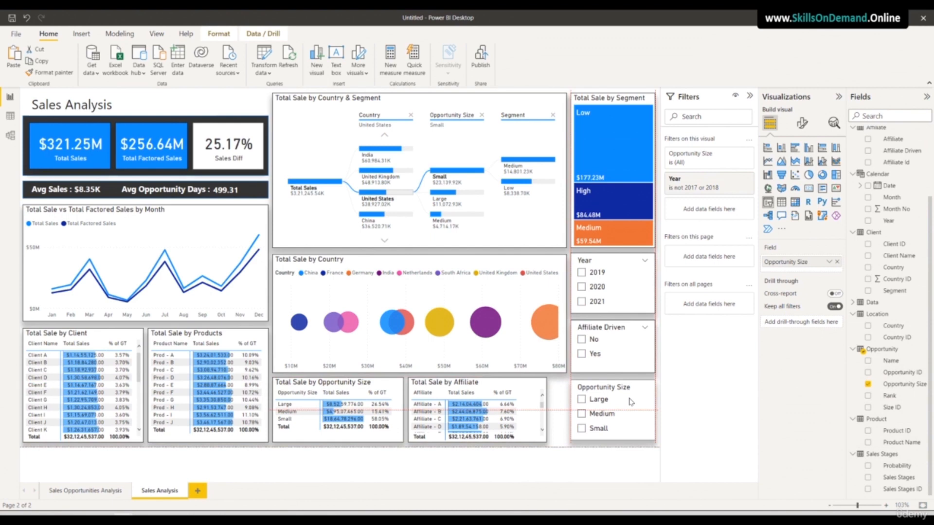
{"action": "left_click", "coordinate": [567, 430]}
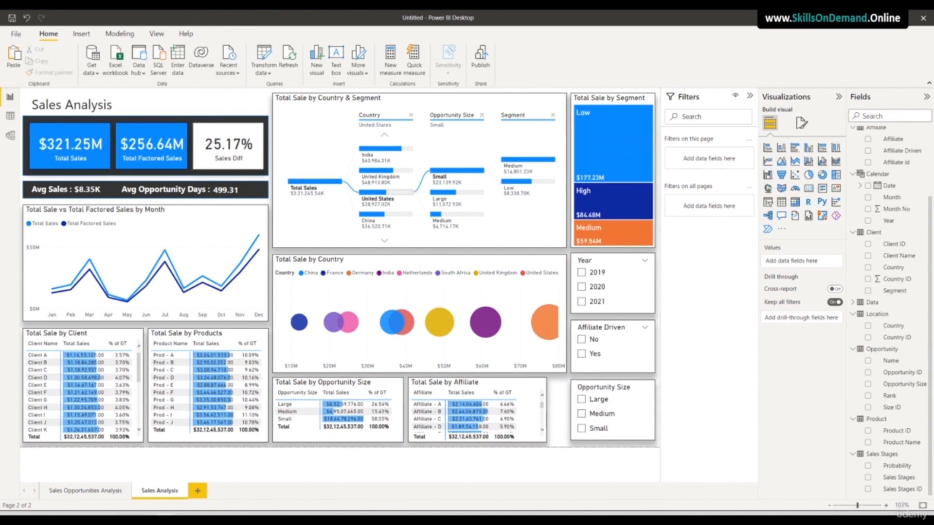
- Copy the blue background rectangle from the Sales Opportunities Analysis page onto the Sales Analysis page
{"action": "left_click", "coordinate": [81, 494]}
{"action": "left_click", "coordinate": [306, 100]}
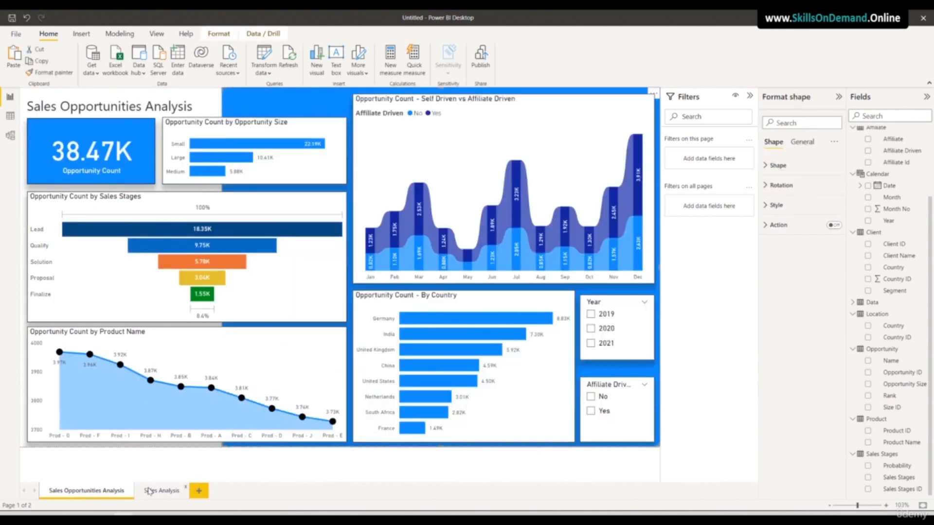
{"action": "left_click", "coordinate": [151, 493]}
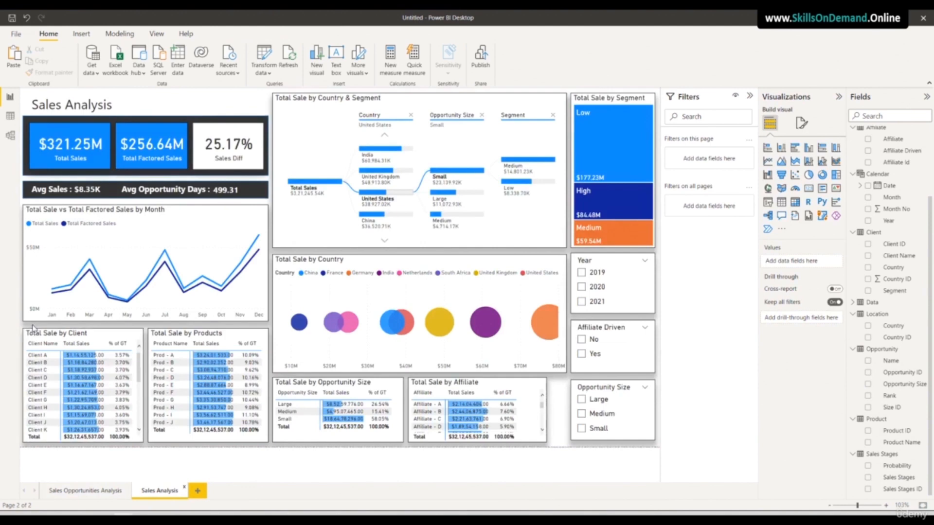
{"action": "key", "text": "ctrl+v"}
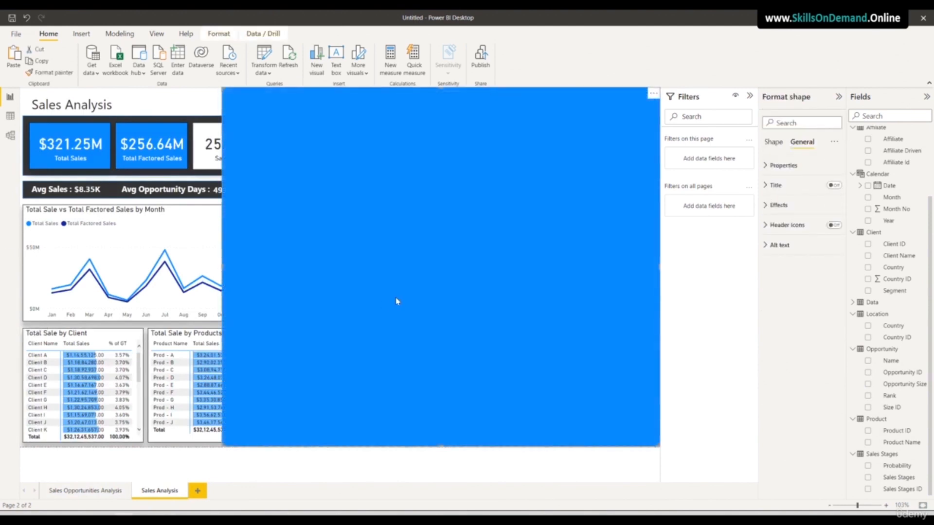
- Send the blue rectangle backward until it lies behind all the visuals on the Sales Analysis page
{"action": "left_click", "coordinate": [219, 33]}
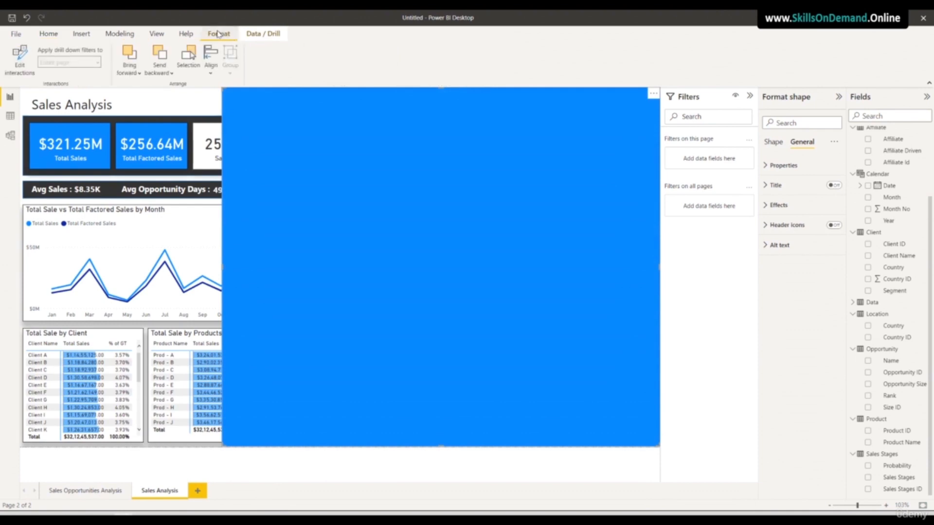
{"action": "left_click", "coordinate": [160, 54]}
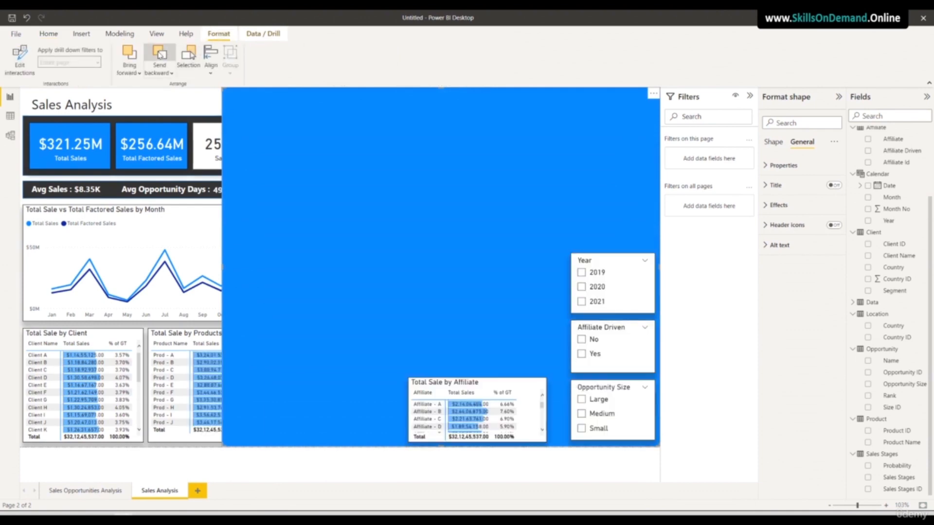
{"action": "left_click", "coordinate": [159, 52]}
{"action": "left_click", "coordinate": [160, 53]}
{"action": "left_click", "coordinate": [160, 53]}
{"action": "left_click", "coordinate": [160, 53]}
{"action": "left_click", "coordinate": [160, 52]}
{"action": "left_click", "coordinate": [159, 52]}
{"action": "left_click", "coordinate": [160, 53]}
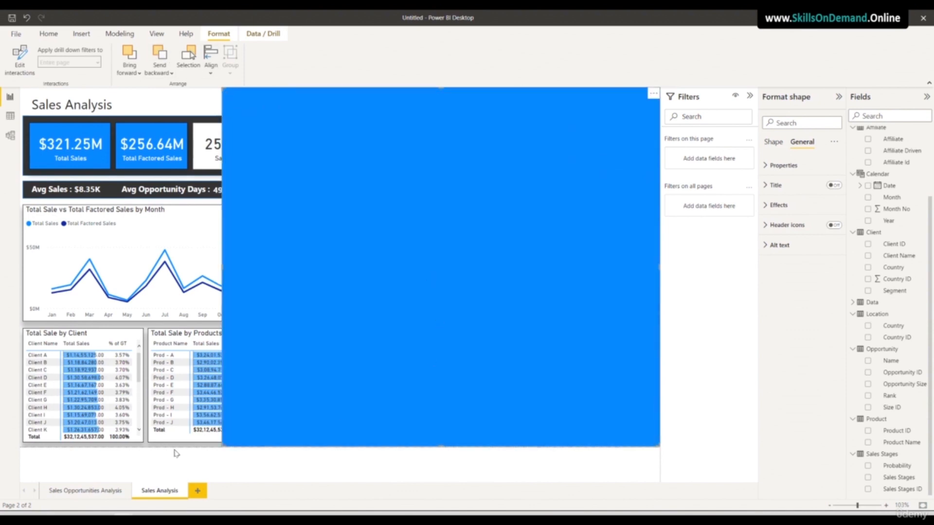
{"action": "left_click", "coordinate": [174, 450]}
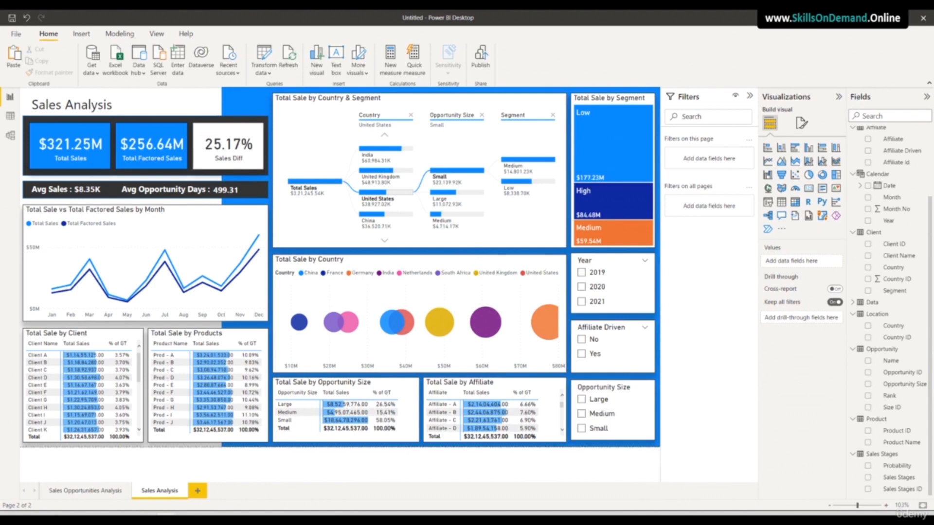
- Save the report as the Power BI file "Opportunity Analysis Dashboard - 1" in the Dashboard Files folder
{"action": "left_click", "coordinate": [12, 19]}
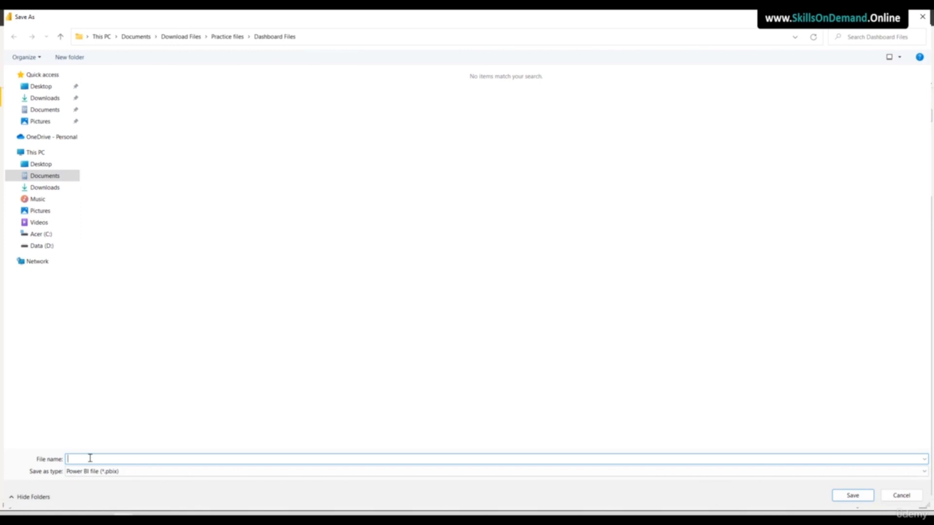
{"action": "type", "text": "Opportuni"}
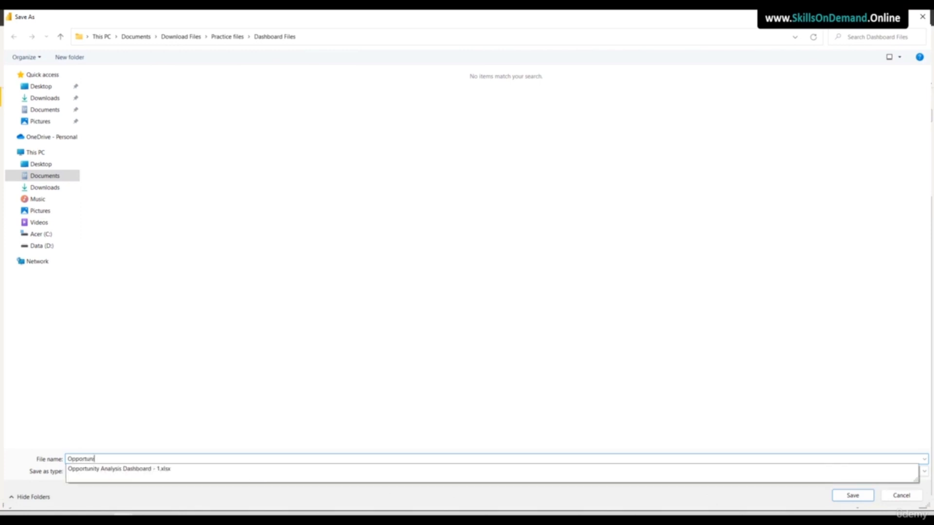
{"action": "left_click", "coordinate": [160, 471]}
{"action": "left_click", "coordinate": [184, 458]}
{"action": "key", "text": "BackSpace"}
{"action": "left_click", "coordinate": [170, 496]}
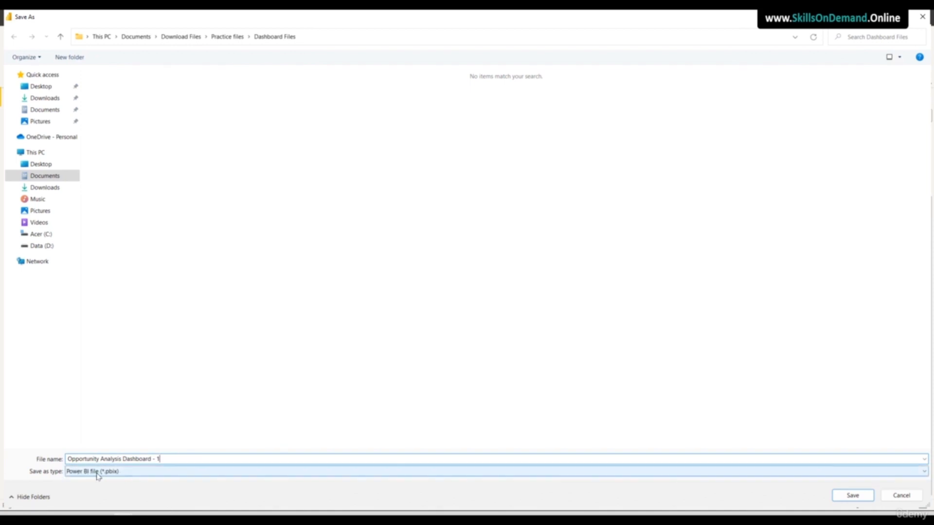
{"action": "key", "text": "ctrl+a"}
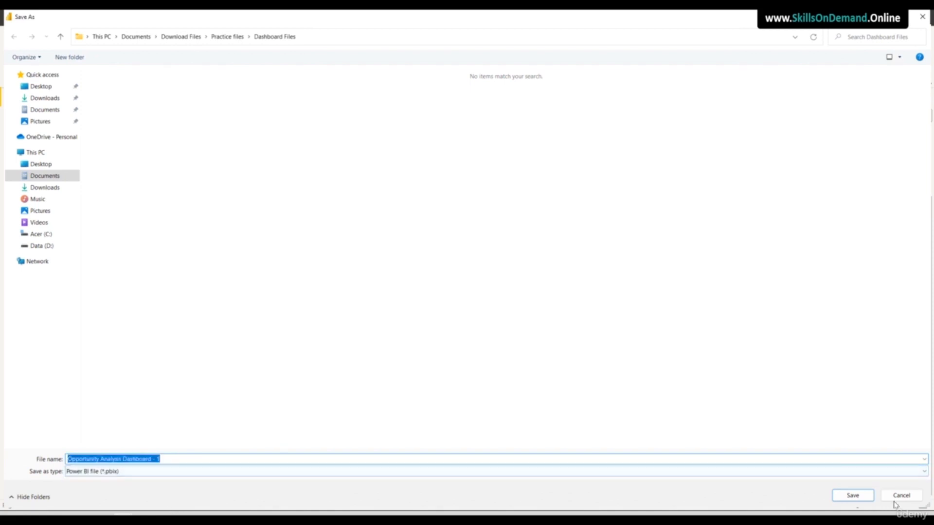
{"action": "left_click", "coordinate": [852, 496]}
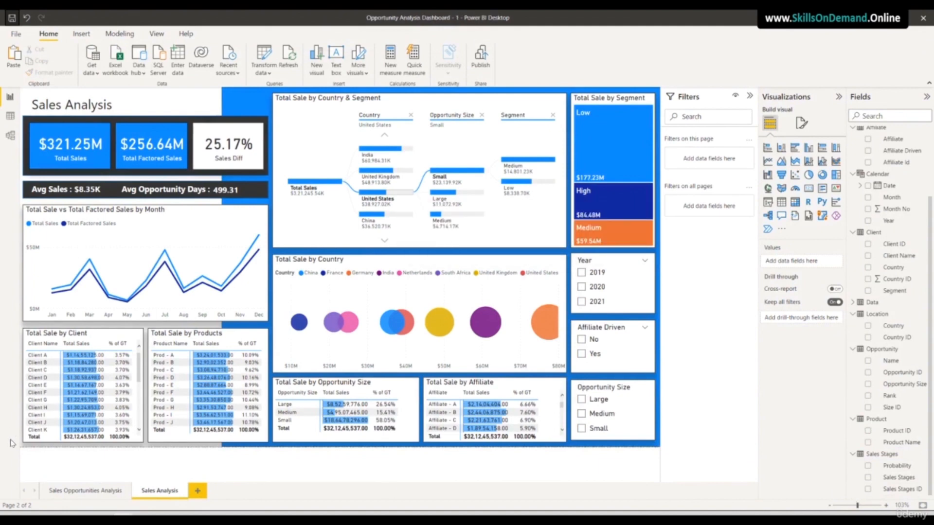
- Test the Year slicer on the Sales Opportunities Analysis page by selecting 2019, 2020 and 2021, ending on 2020
{"action": "left_click", "coordinate": [93, 492]}
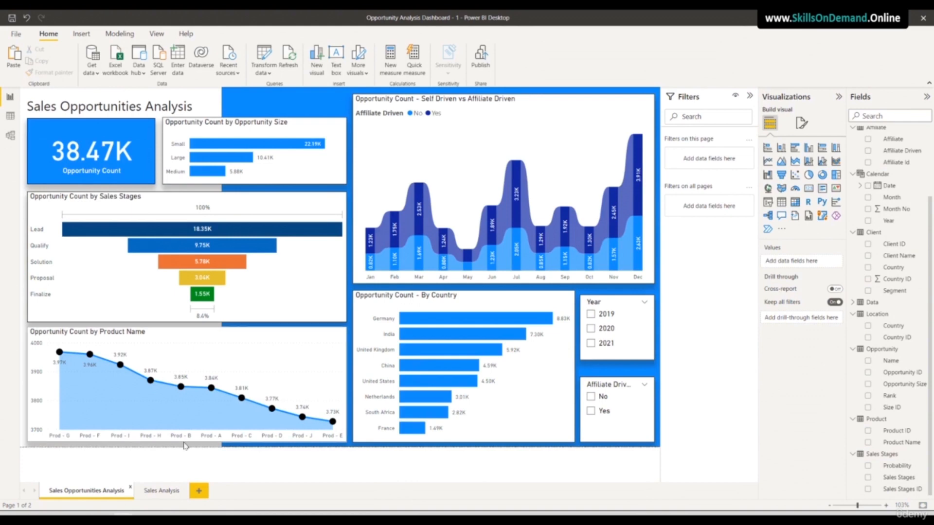
{"action": "left_click", "coordinate": [593, 315]}
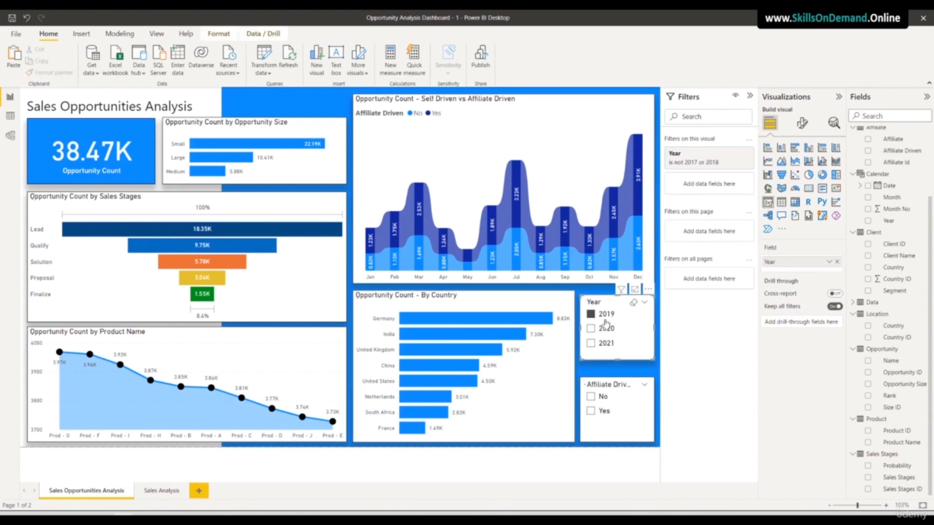
{"action": "left_click", "coordinate": [590, 328]}
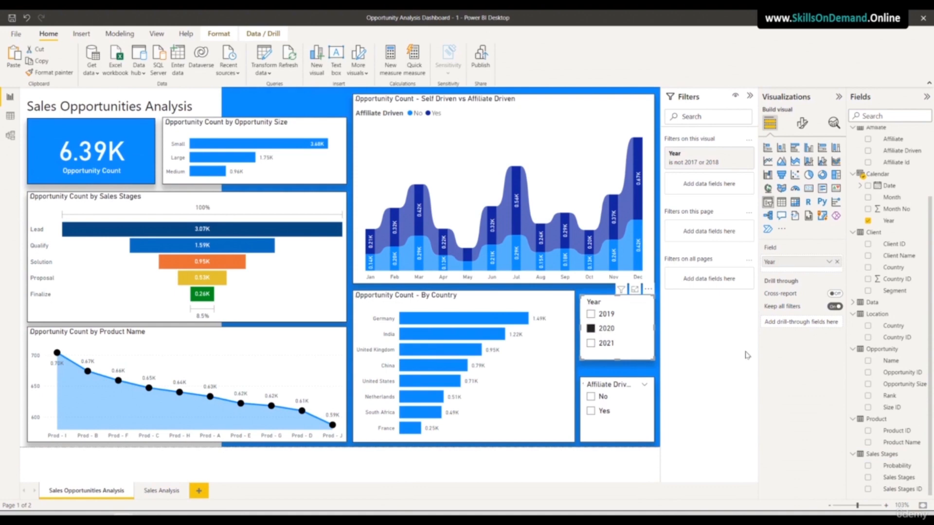
{"action": "left_click", "coordinate": [591, 343]}
{"action": "left_click", "coordinate": [590, 328]}
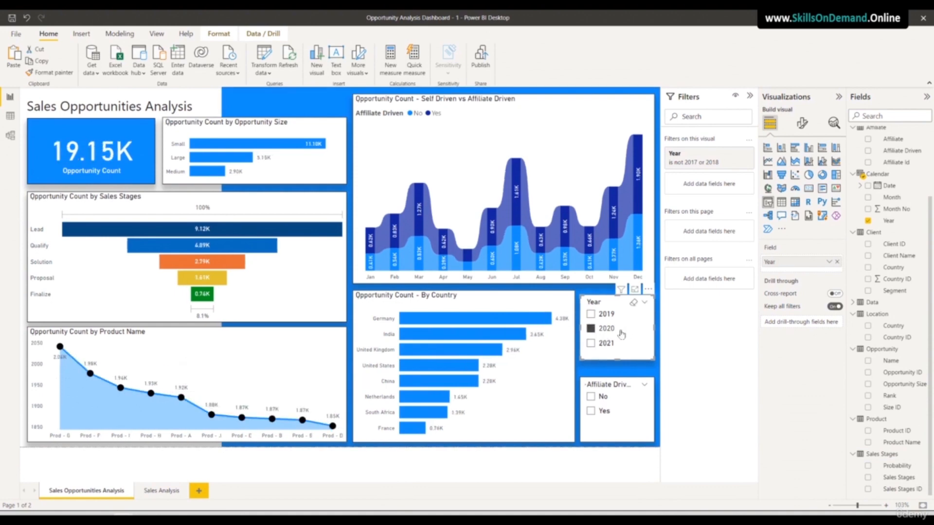
- Test the Affiliate Driven slicer by switching the page between No and Yes, ending on No
{"action": "left_click", "coordinate": [590, 396]}
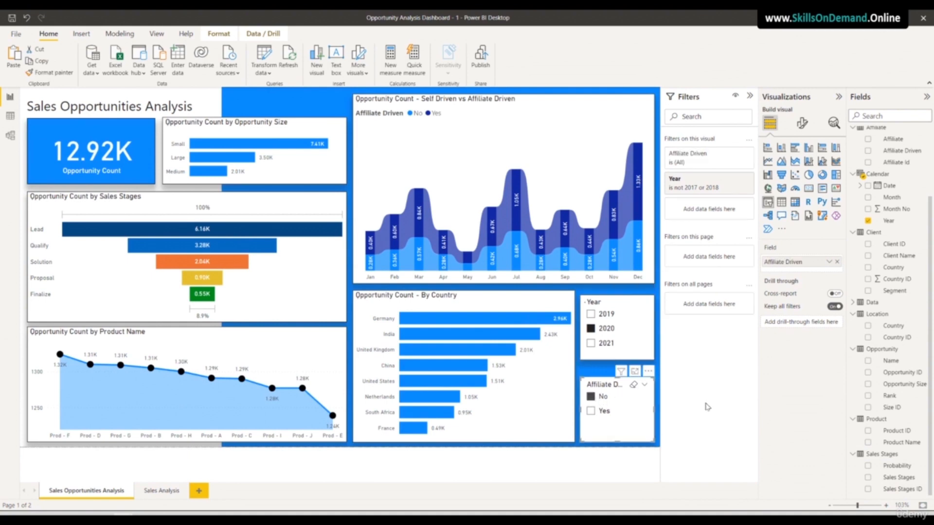
{"action": "left_click", "coordinate": [590, 411]}
{"action": "left_click", "coordinate": [602, 397]}
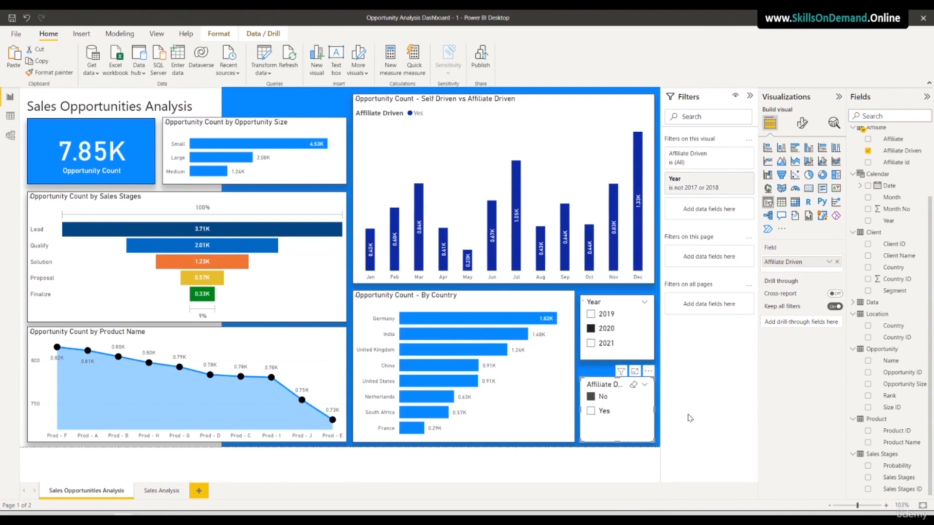
- Clear the Affiliate Driven slicer, and test the Year slicer on the Sales Analysis page with 2019, 2020 and 2021
{"action": "left_click", "coordinate": [633, 384]}
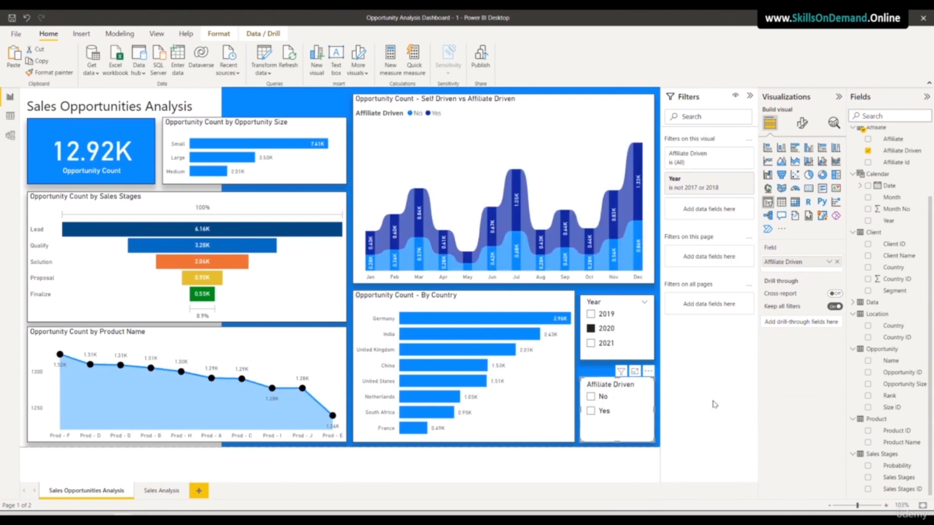
{"action": "left_click", "coordinate": [162, 491]}
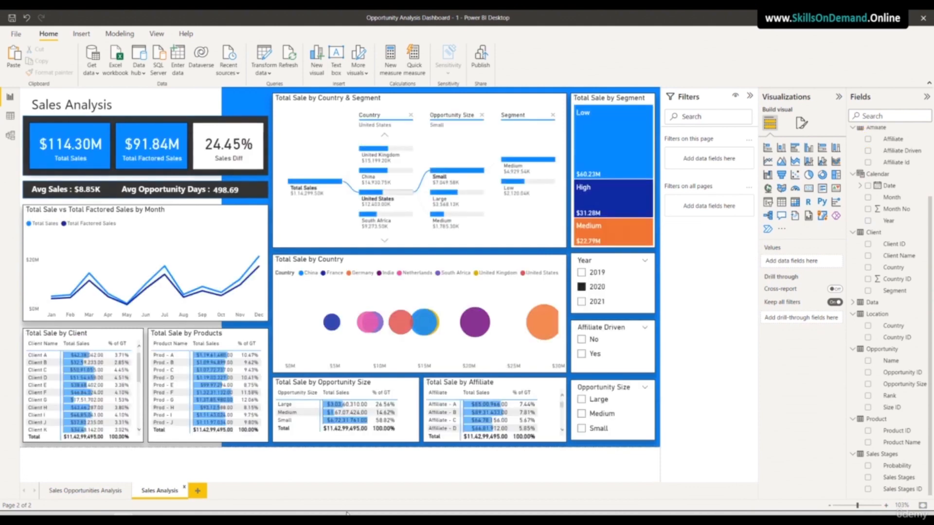
{"action": "left_click", "coordinate": [581, 273]}
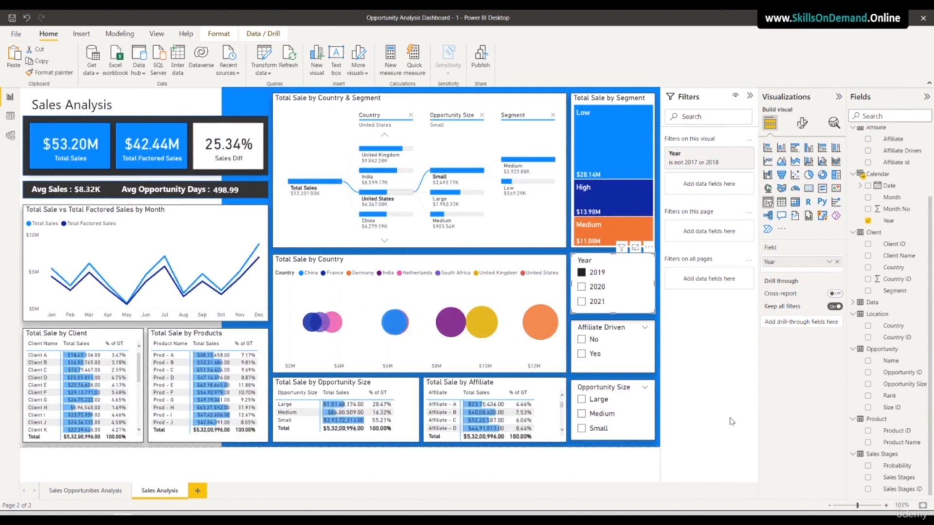
{"action": "left_click", "coordinate": [581, 287]}
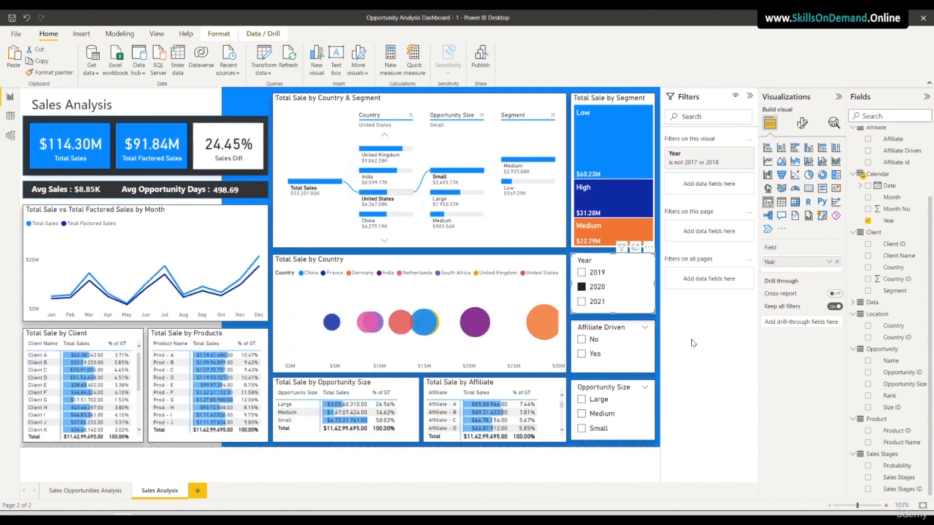
{"action": "left_click", "coordinate": [581, 302]}
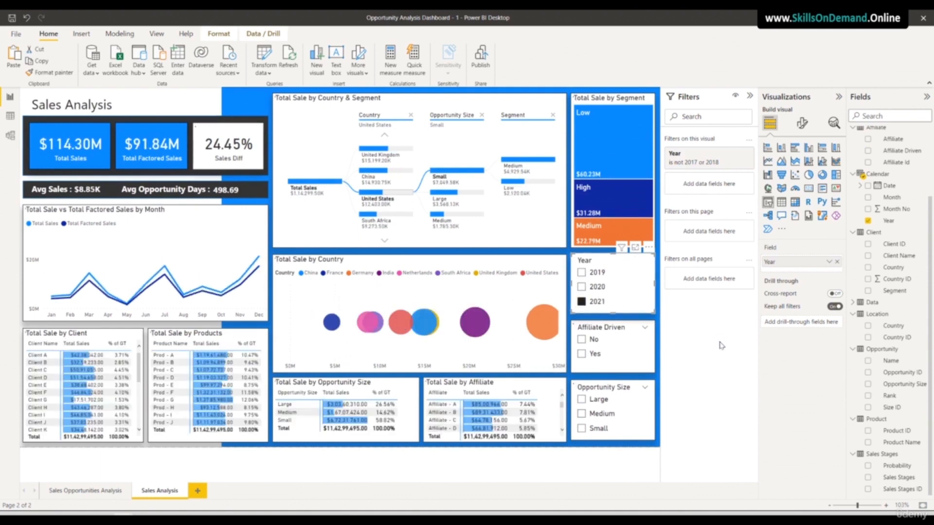
- Test cross-filtering from the Netherlands and United States bubbles, explore Medium, China and Netherlands in the decomposition tree, and clear the bubble selection
{"action": "left_click", "coordinate": [374, 321]}
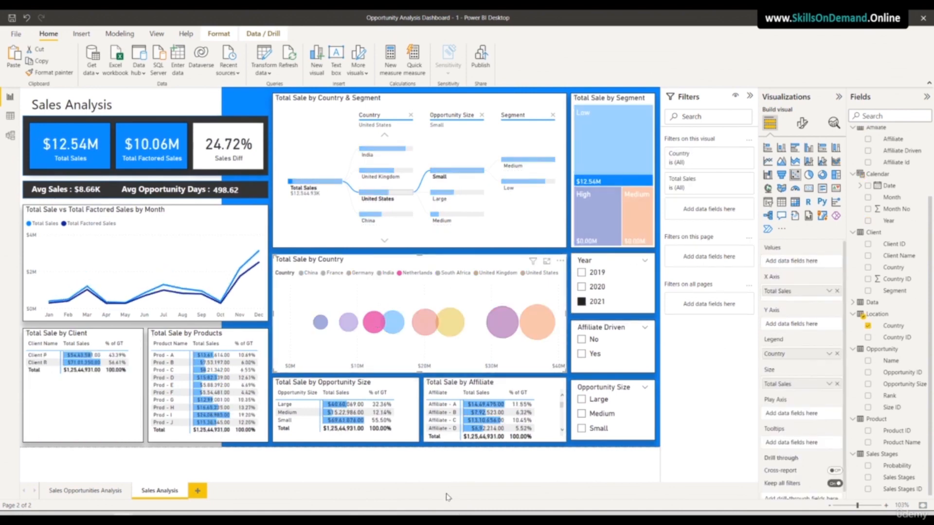
{"action": "left_click", "coordinate": [424, 319]}
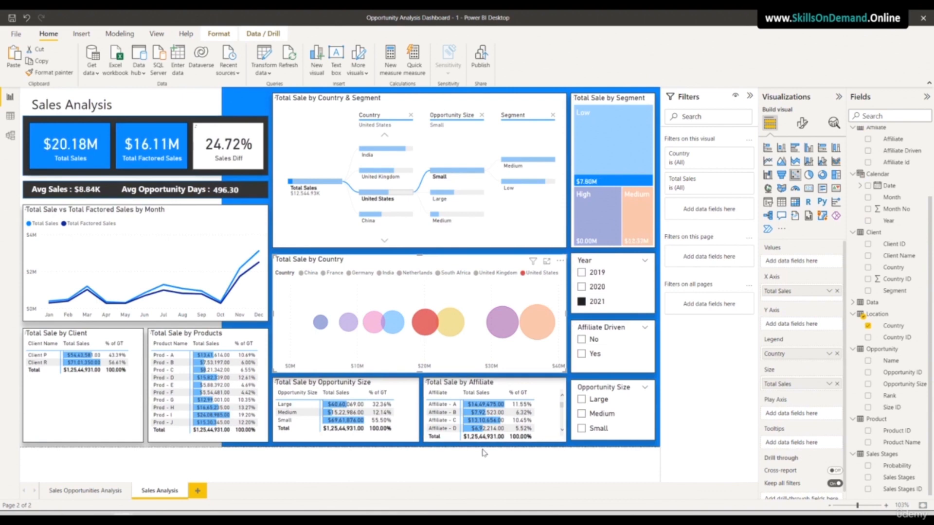
{"action": "left_click", "coordinate": [438, 214]}
{"action": "left_click", "coordinate": [393, 218]}
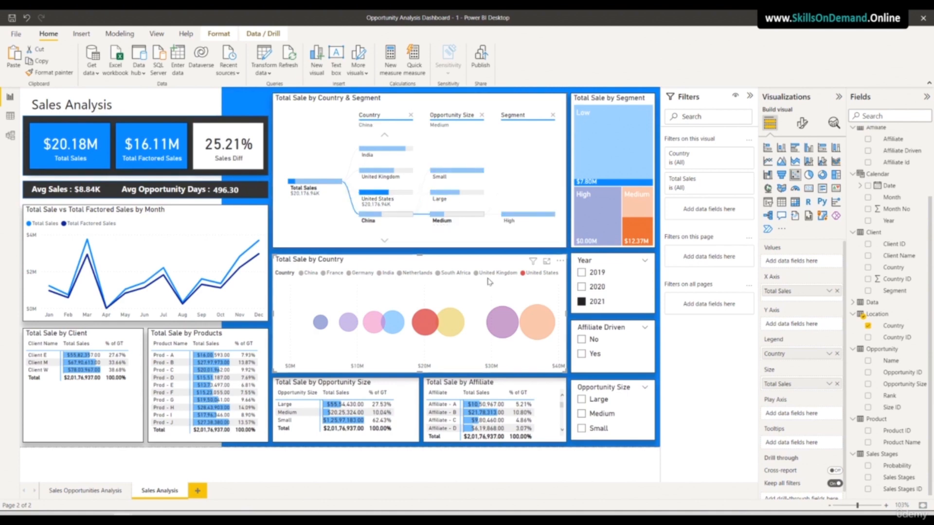
{"action": "left_click", "coordinate": [384, 240]}
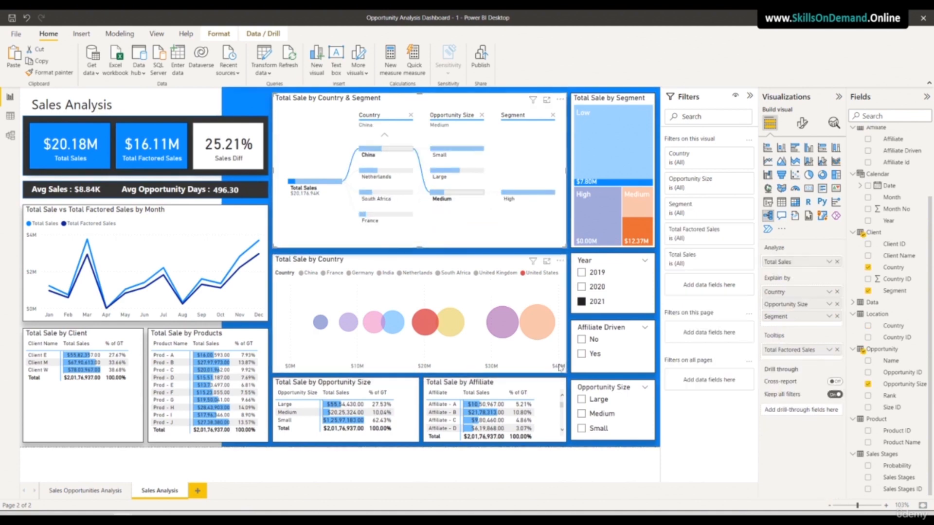
{"action": "left_click", "coordinate": [378, 174]}
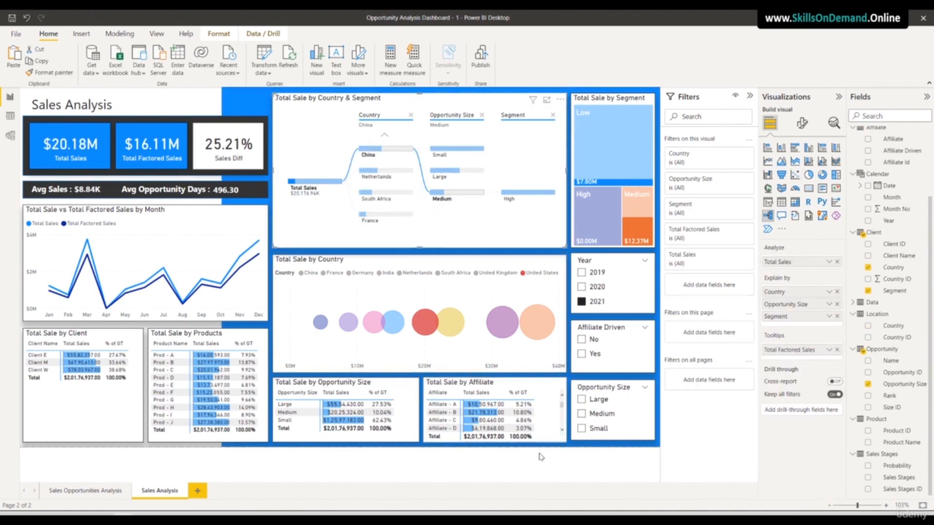
{"action": "left_click", "coordinate": [423, 325]}
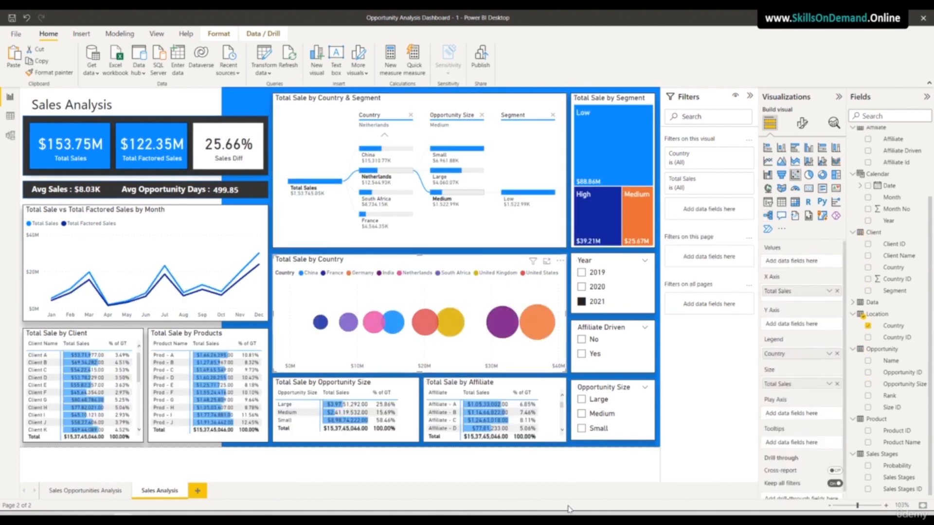
- Explore the decomposition tree's breakdown for South Africa, France and China, ending on China
{"action": "left_click", "coordinate": [385, 195]}
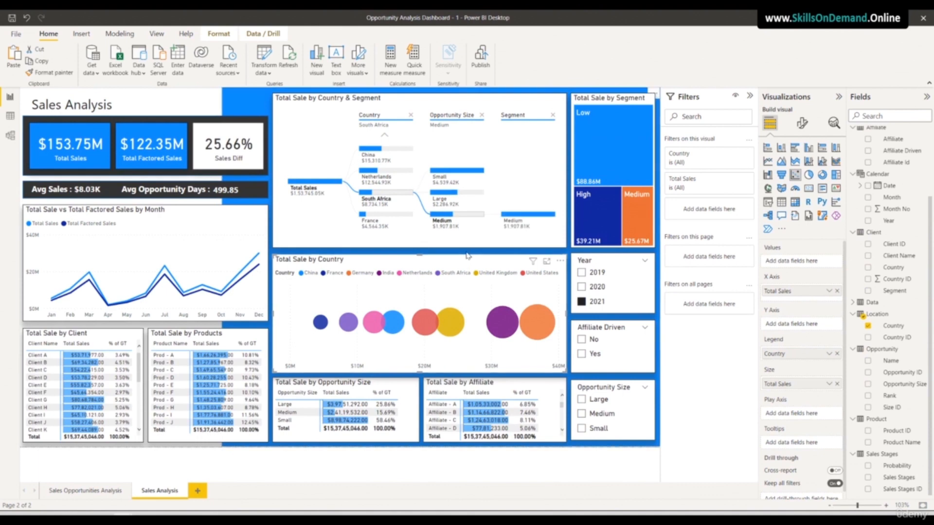
{"action": "left_click", "coordinate": [392, 214]}
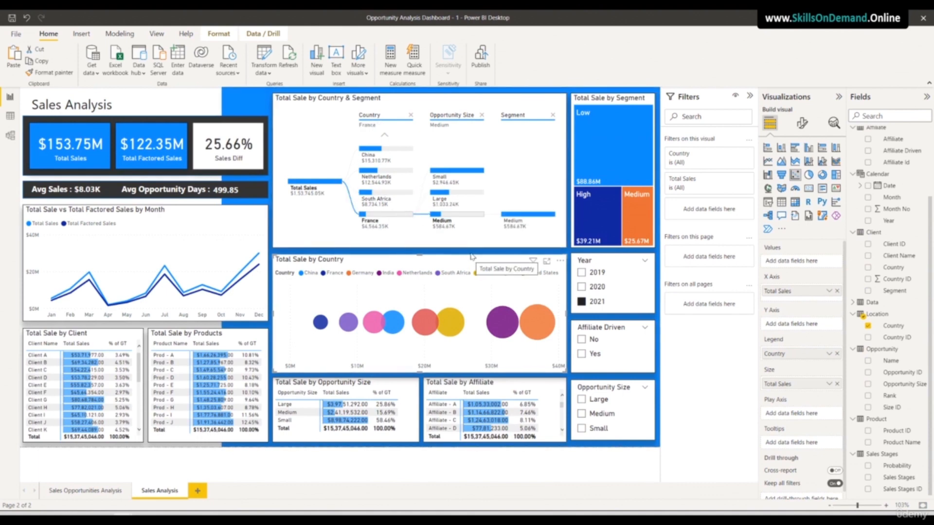
{"action": "left_click", "coordinate": [389, 150]}
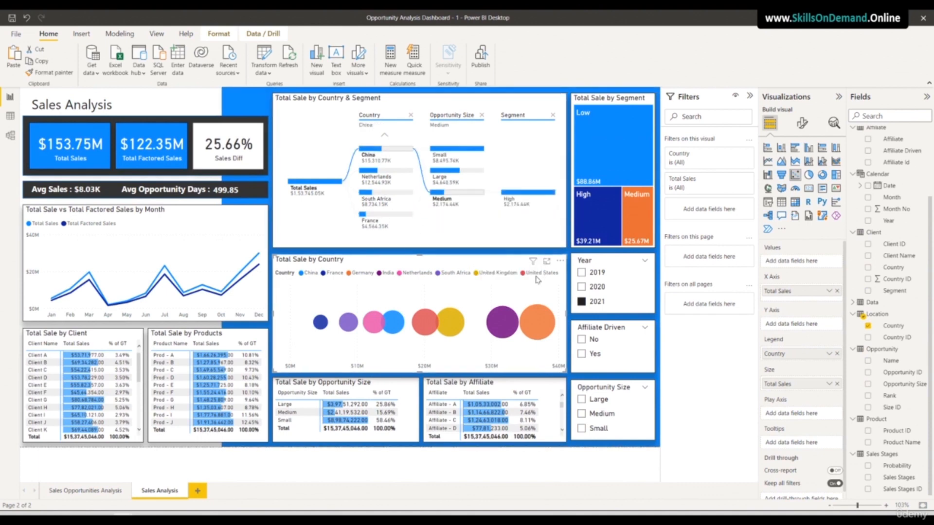
- Test the Affiliate Driven slicer with No and Yes and the Opportunity Size slicer with Large, Medium and Small, leaving both cleared
{"action": "left_click", "coordinate": [585, 339]}
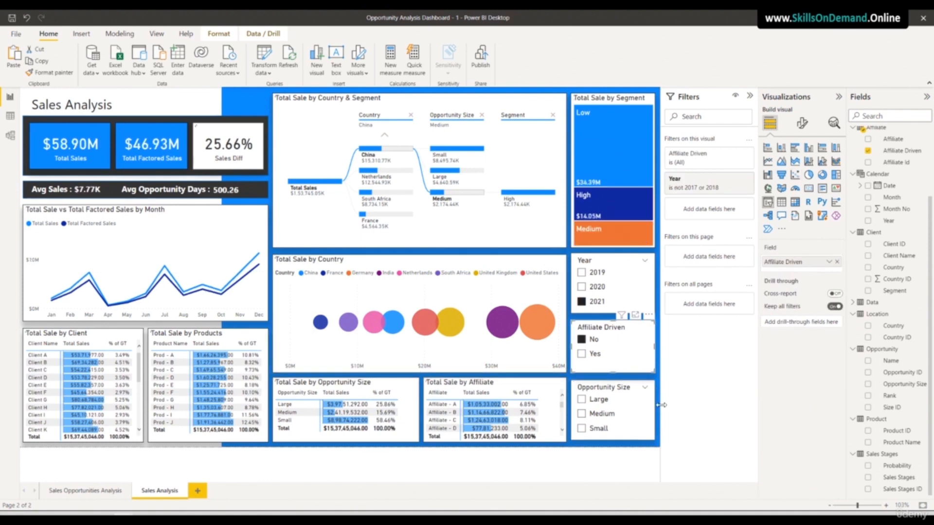
{"action": "left_click", "coordinate": [582, 355]}
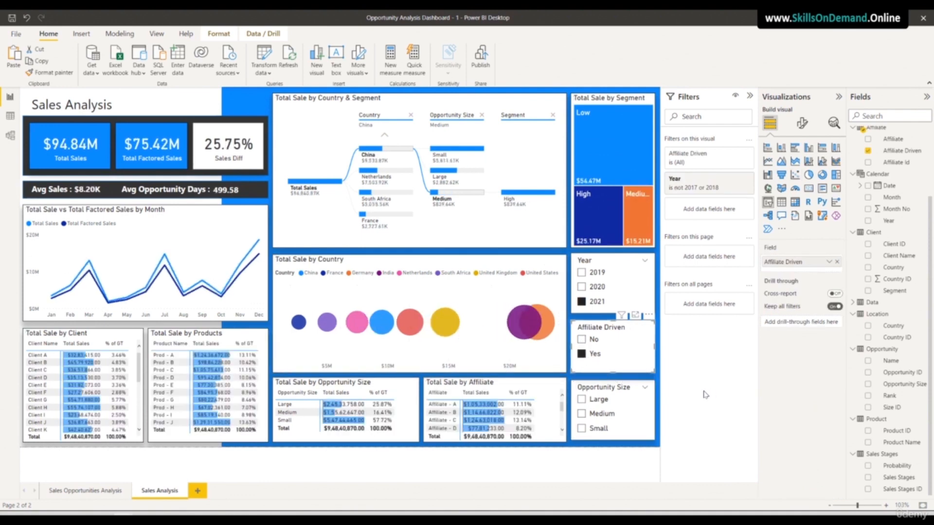
{"action": "left_click", "coordinate": [581, 399]}
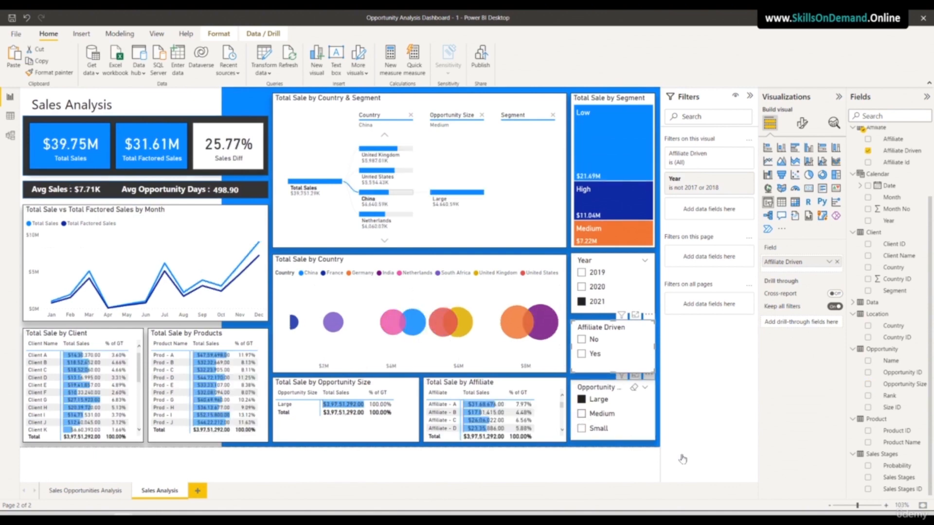
{"action": "left_click", "coordinate": [582, 414]}
{"action": "left_click", "coordinate": [591, 431]}
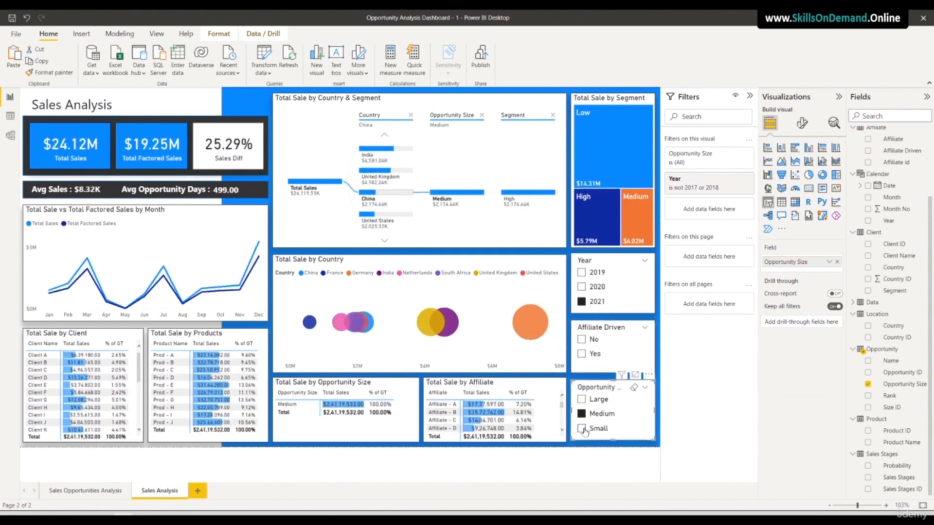
{"action": "left_click", "coordinate": [632, 388]}
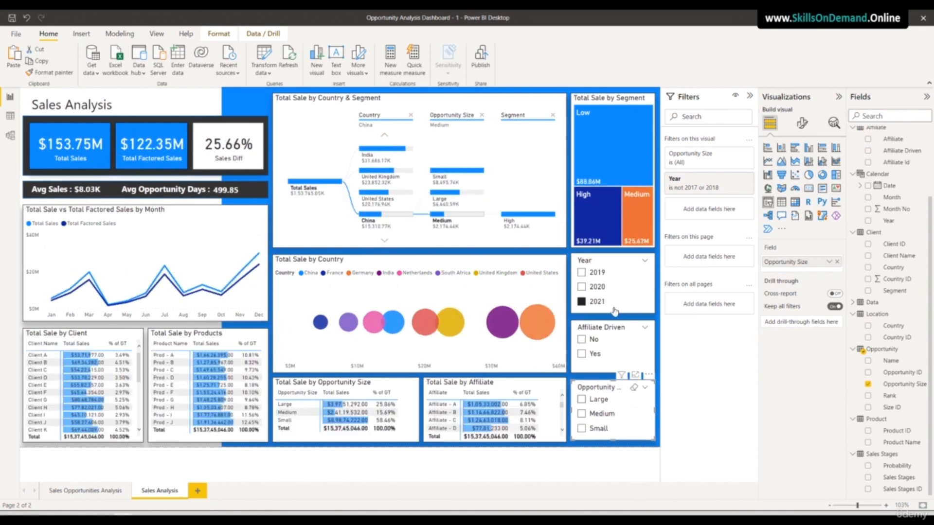
- Set the Year slicer to 2020 and return to the Sales Opportunities Analysis page
{"action": "left_click", "coordinate": [581, 287]}
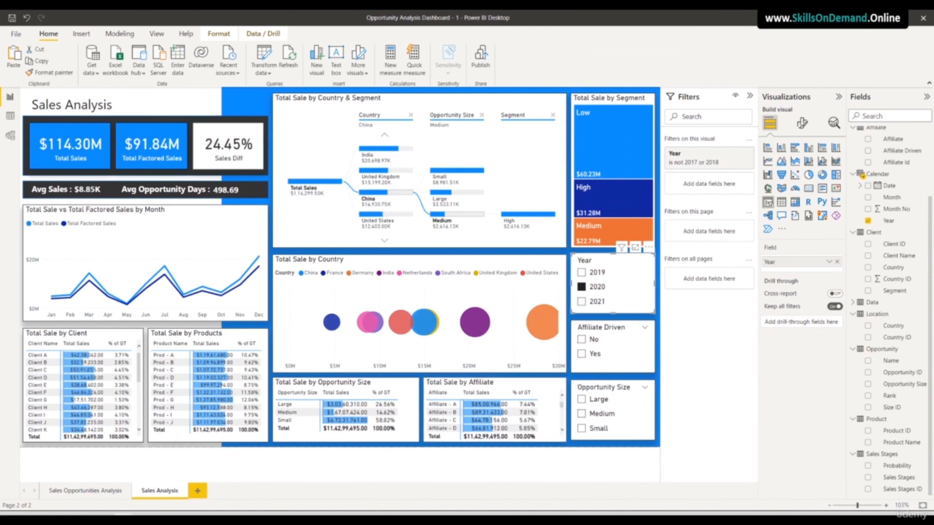
{"action": "left_click", "coordinate": [88, 487]}
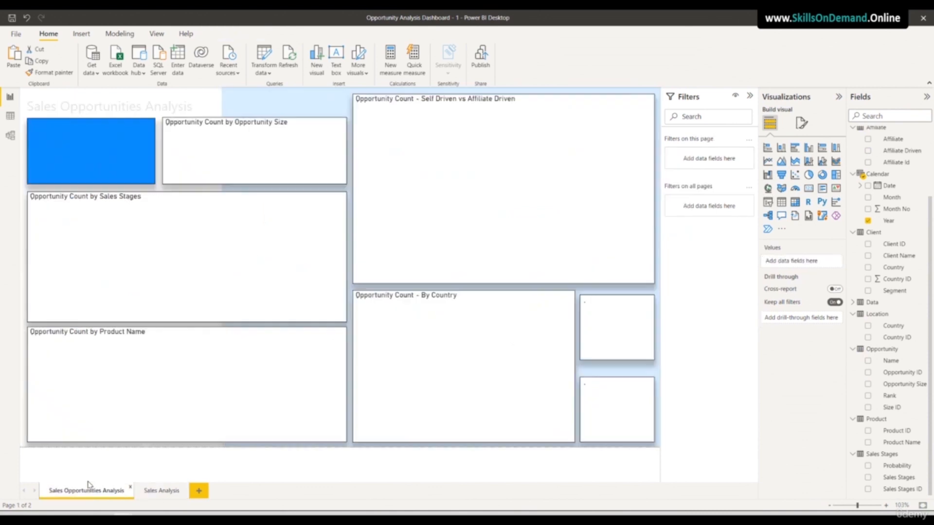